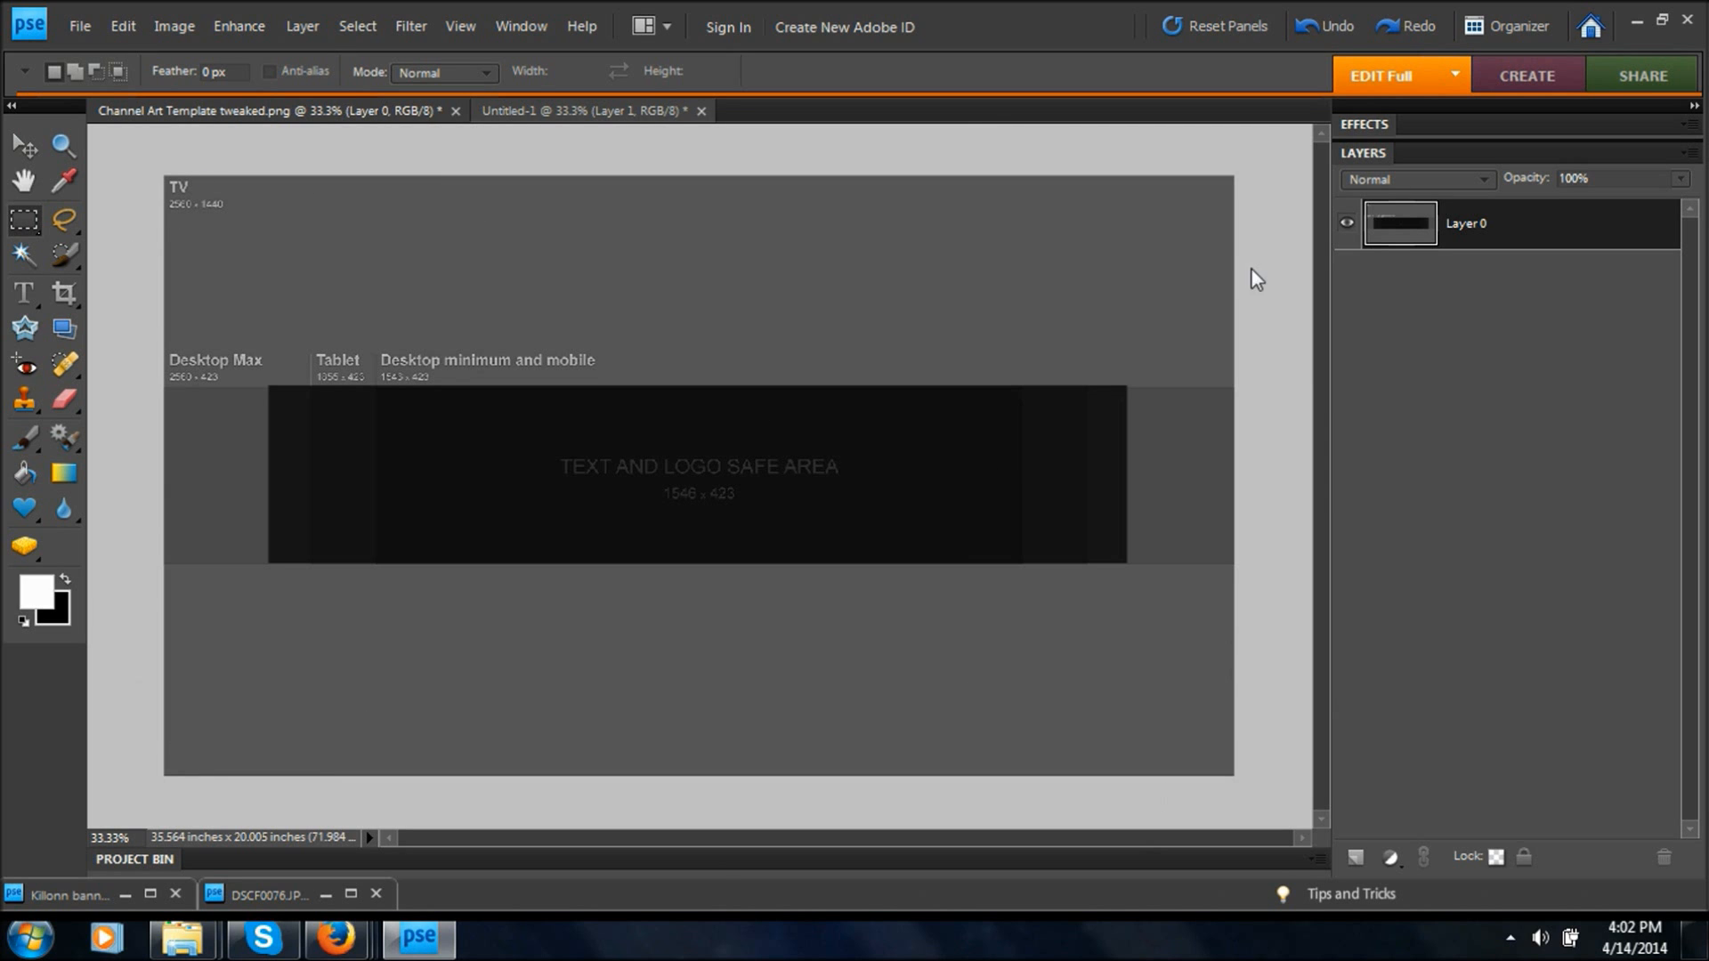
Review the channel art guidelines and template downloads on the YouTube Help page in Firefox, and return to Photoshop Elements.
click(1636, 22)
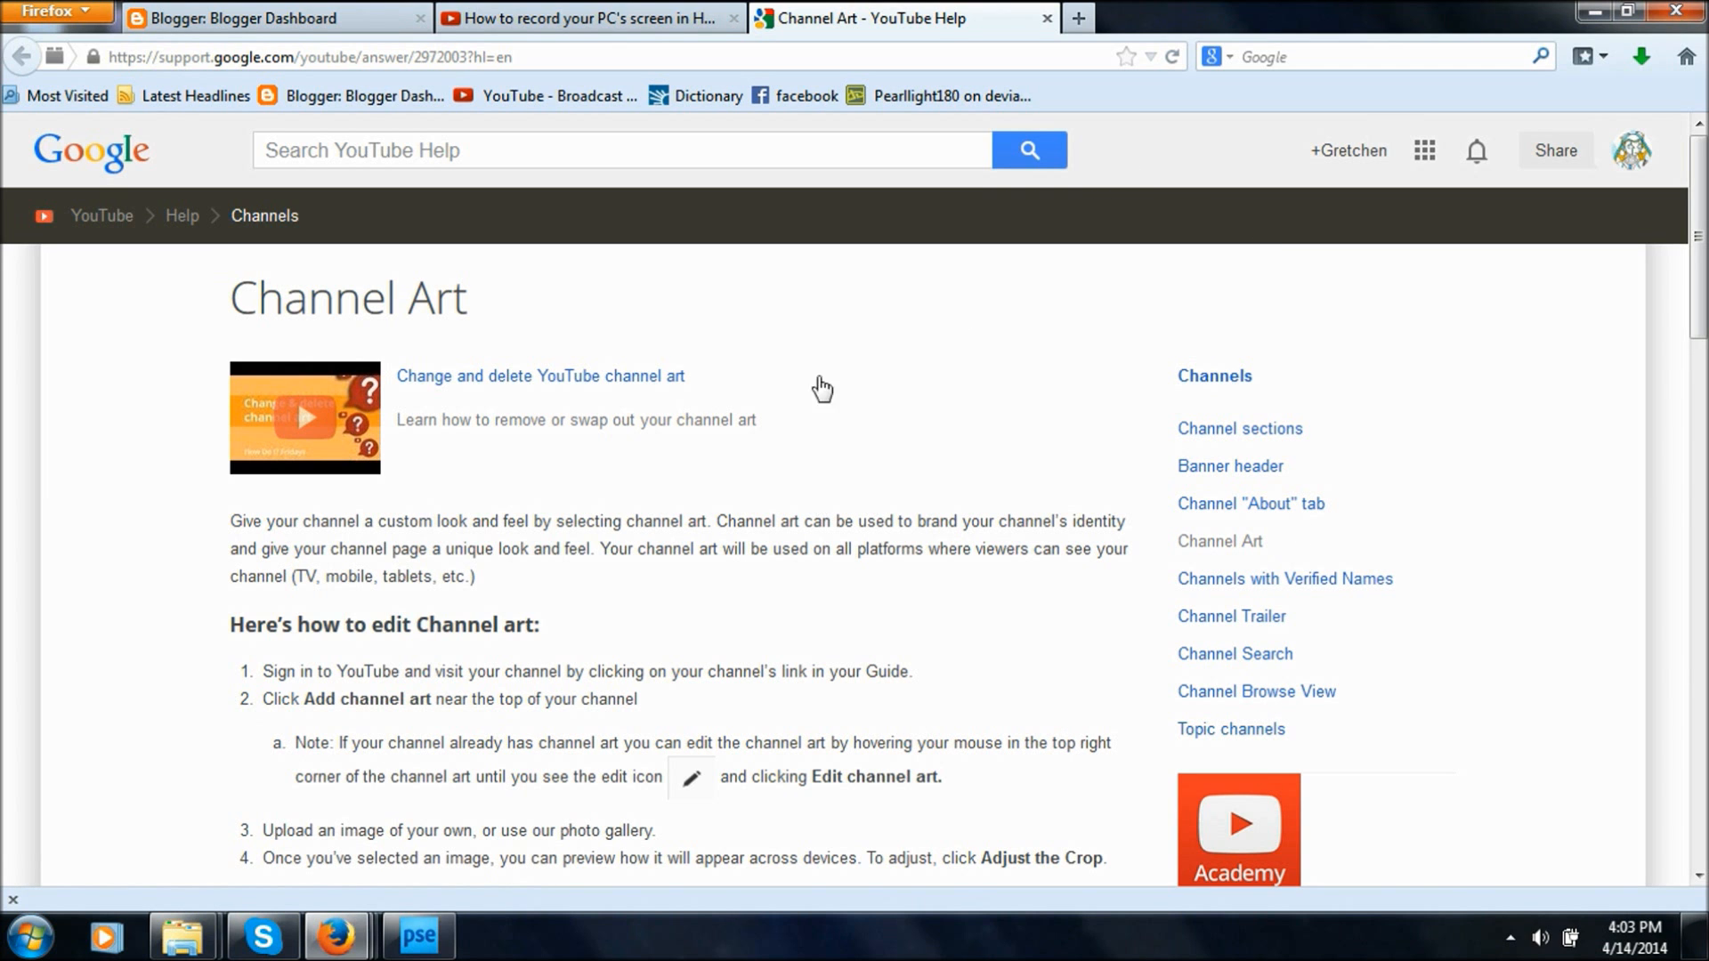
scroll(815, 380, down, 8)
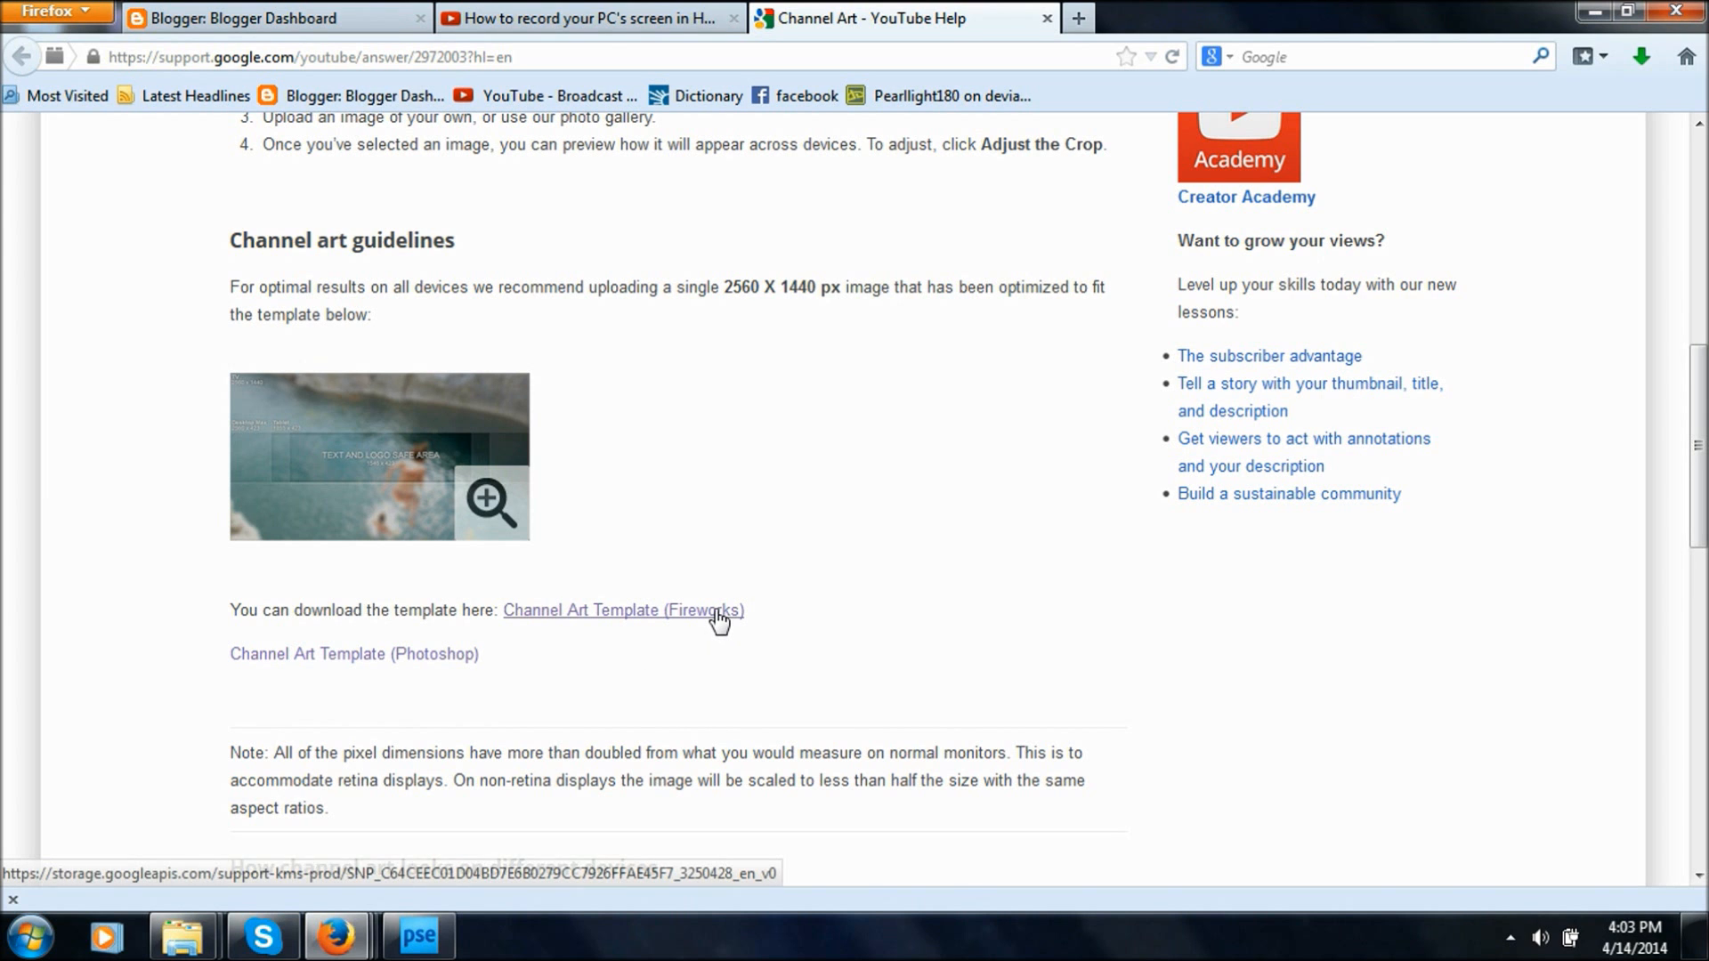
scroll(1143, 476, up, 8)
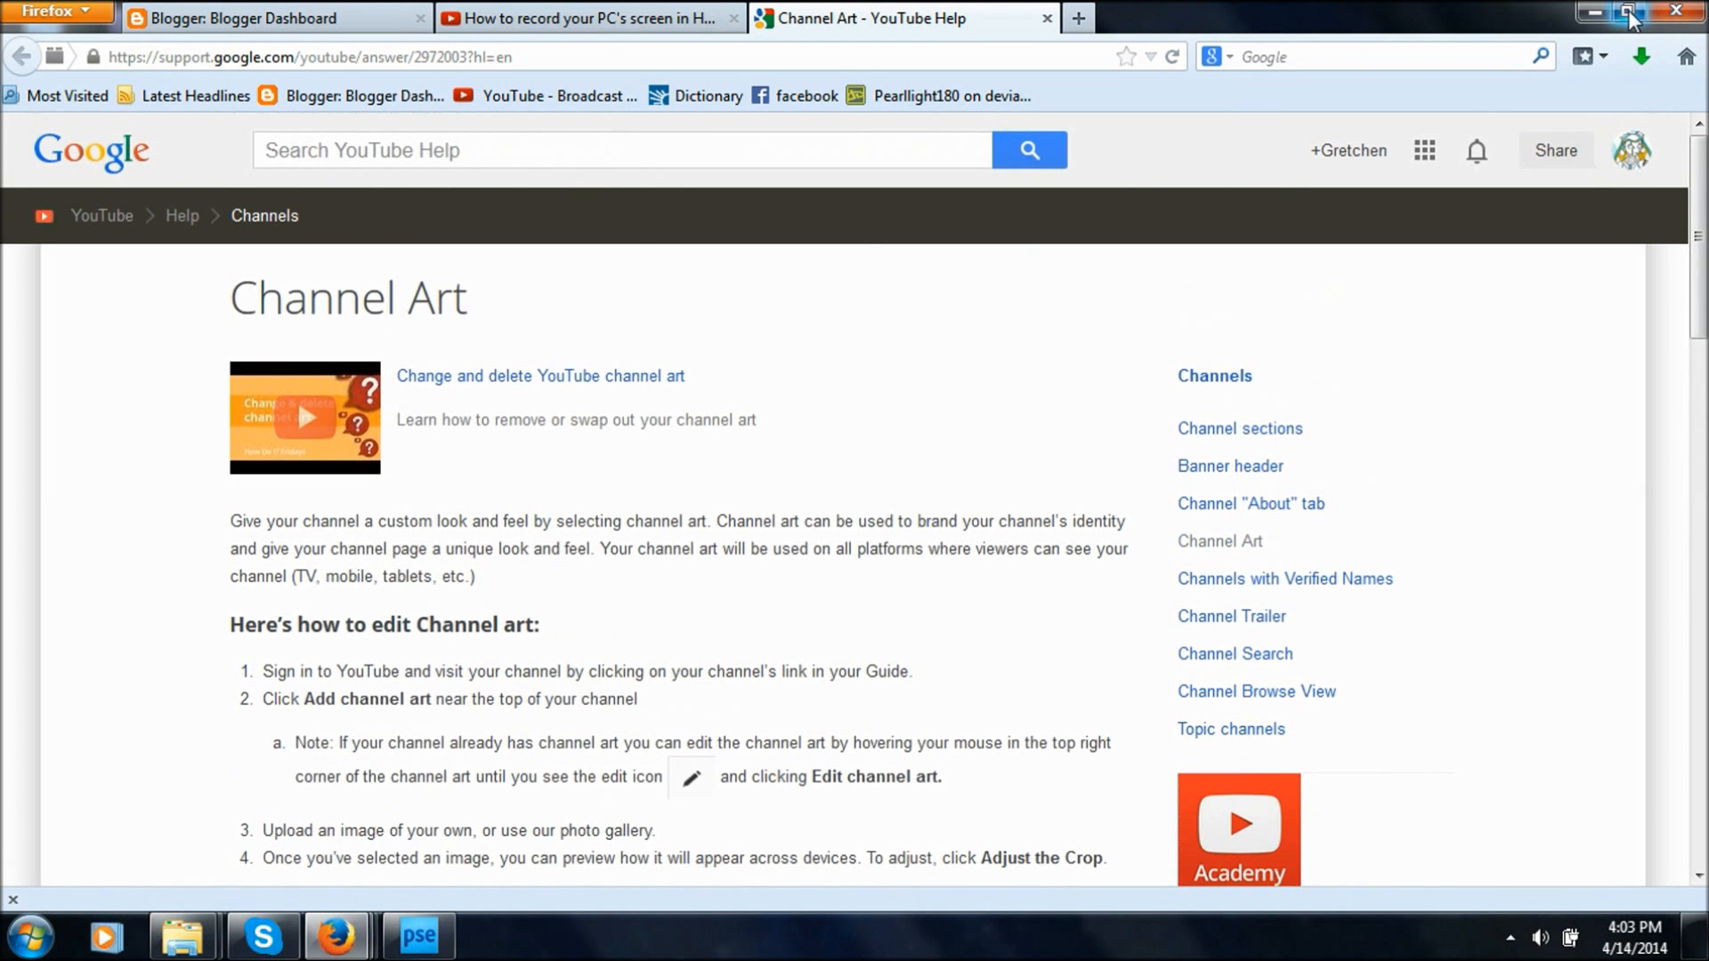
click(1599, 18)
click(419, 935)
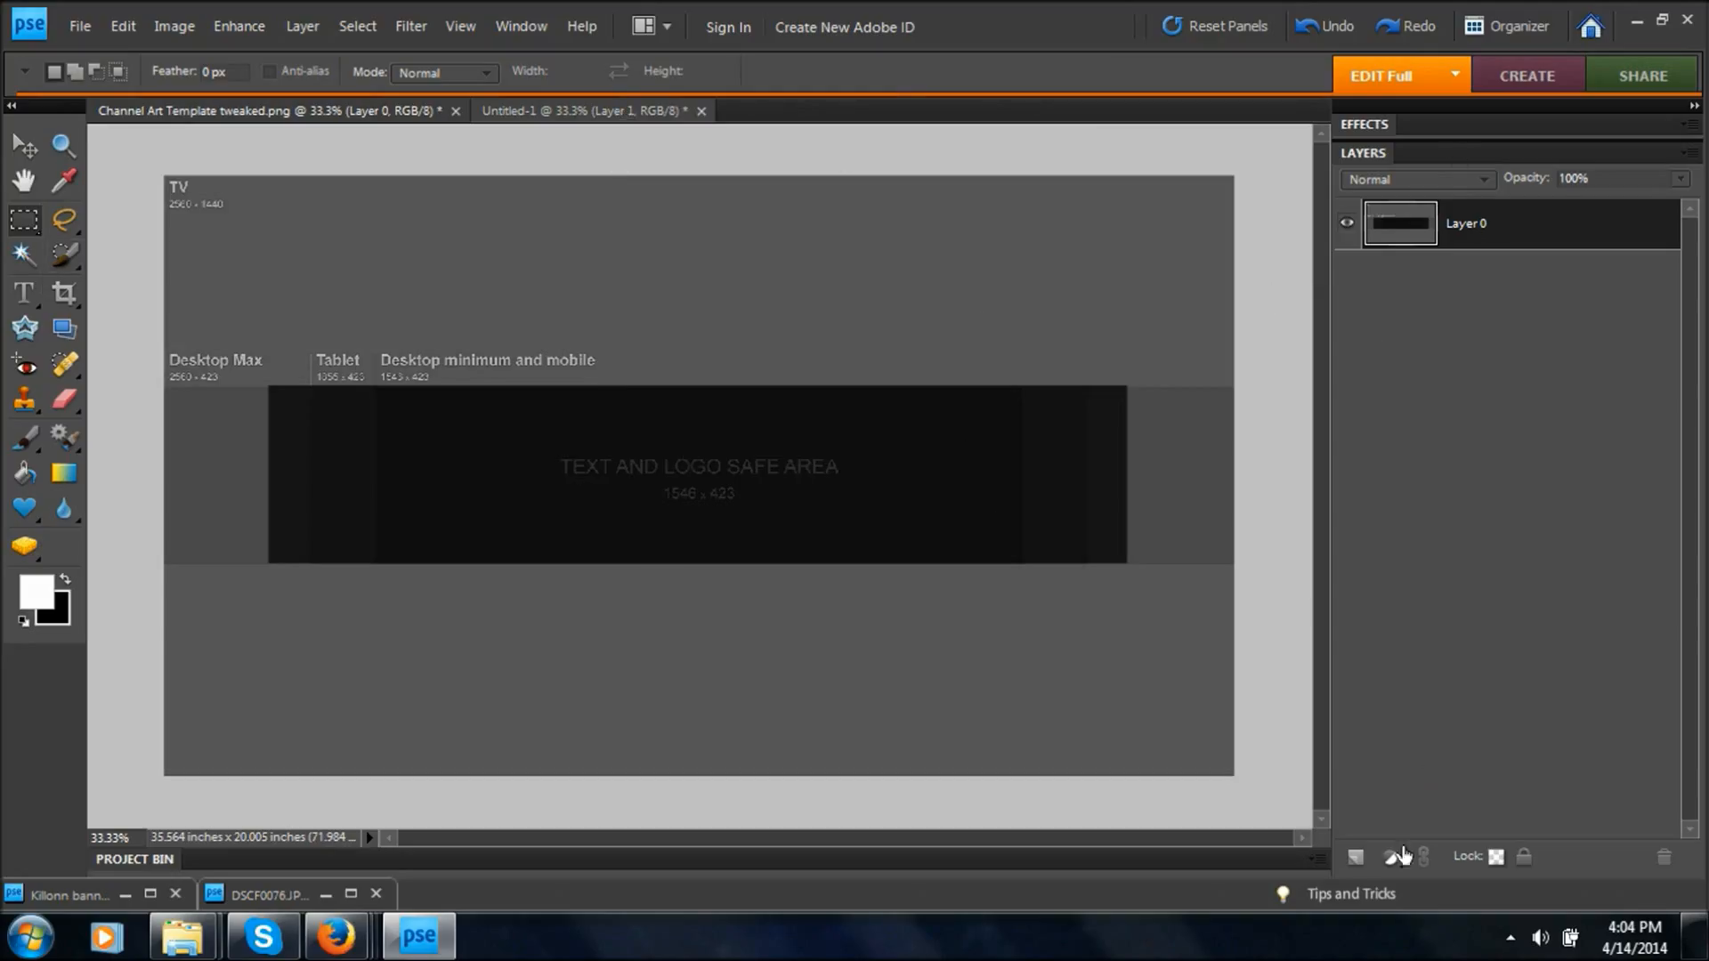
Add a new layer beneath the channel art template layer and fill it with black using the Paint Bucket.
click(1355, 858)
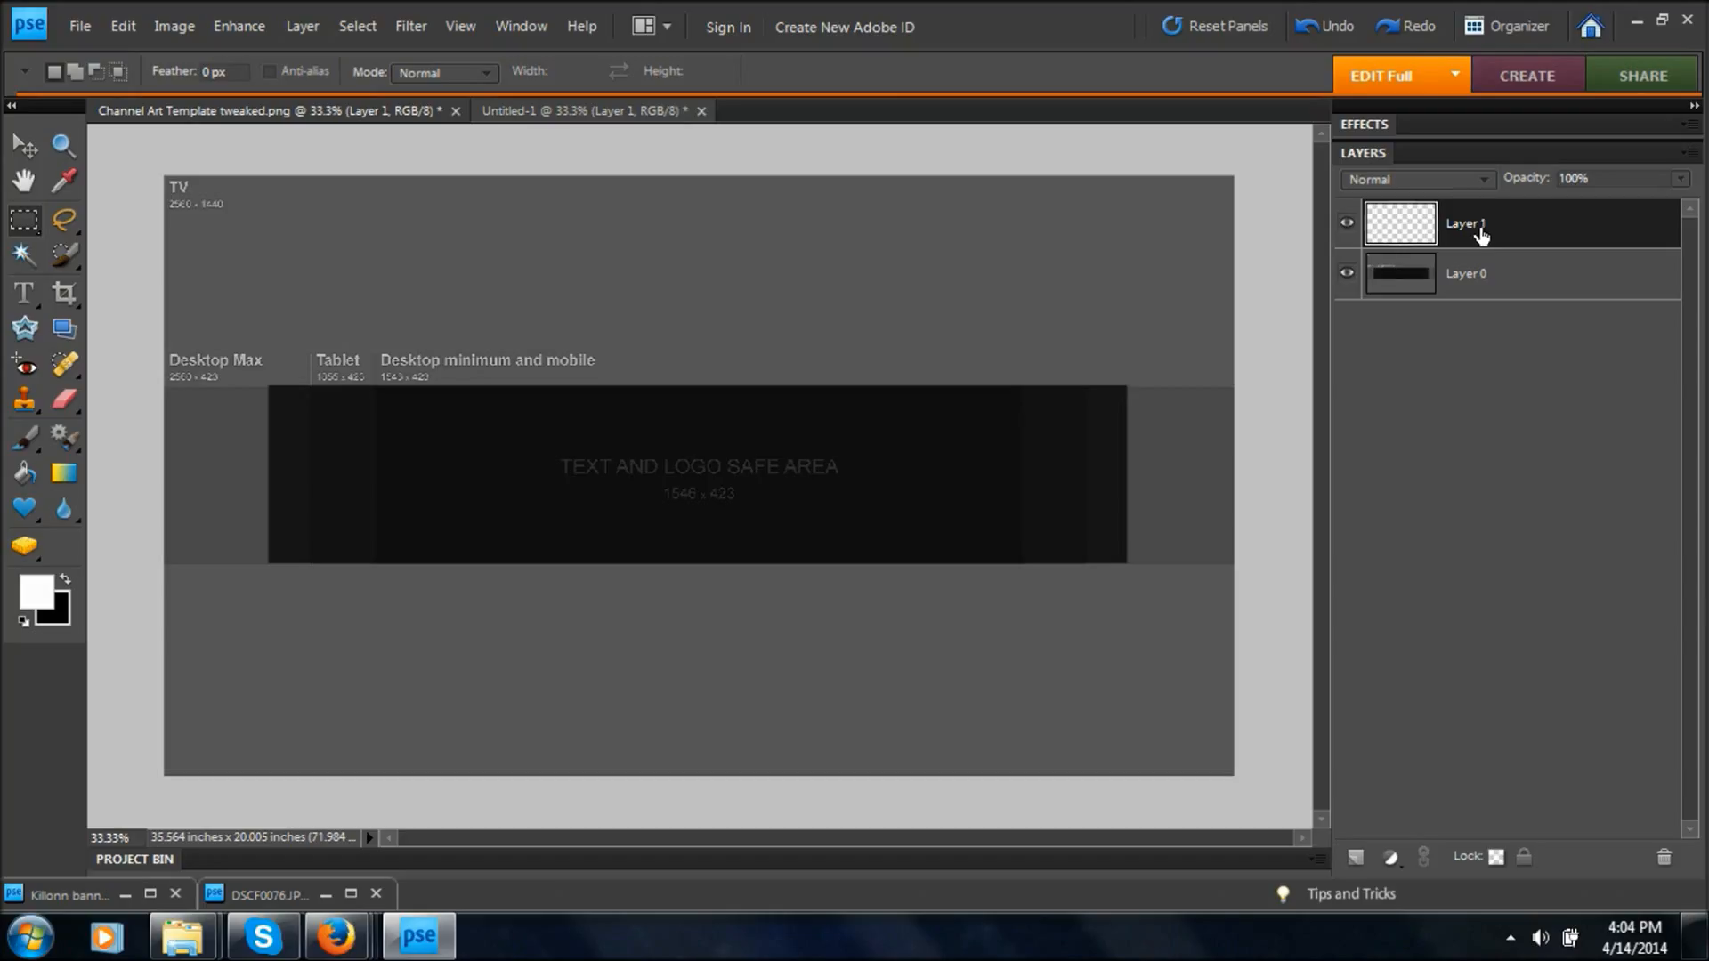
drag(1483, 237, 1504, 316)
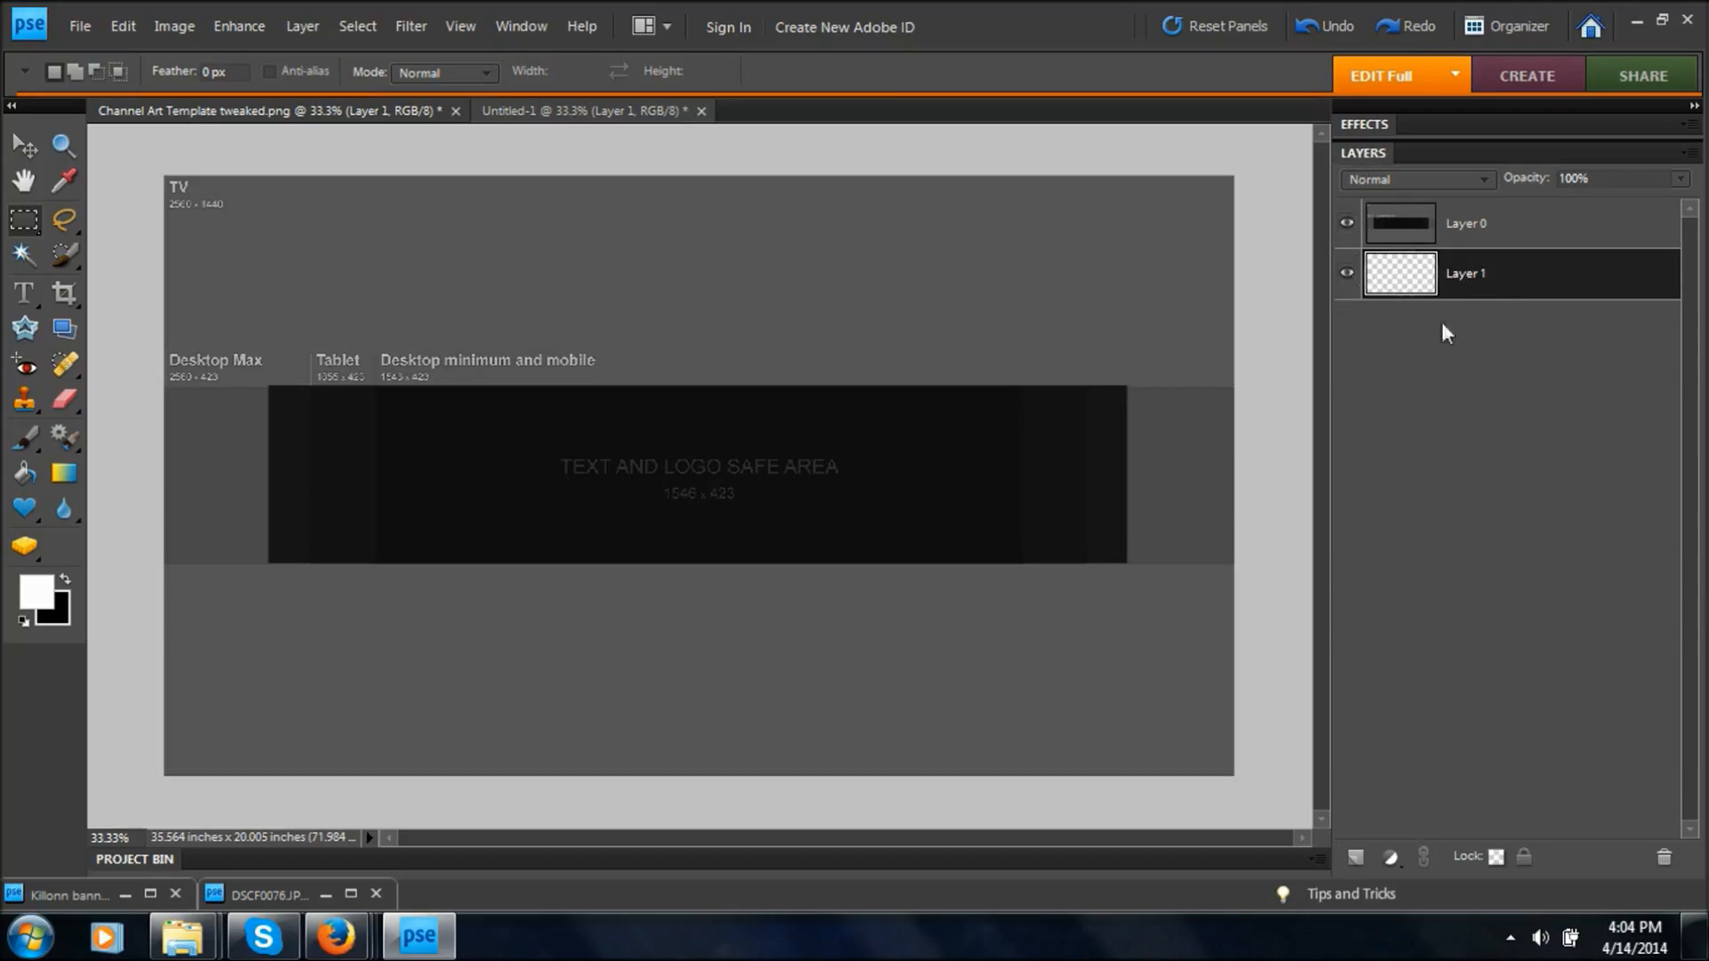
click(66, 582)
click(27, 473)
click(918, 383)
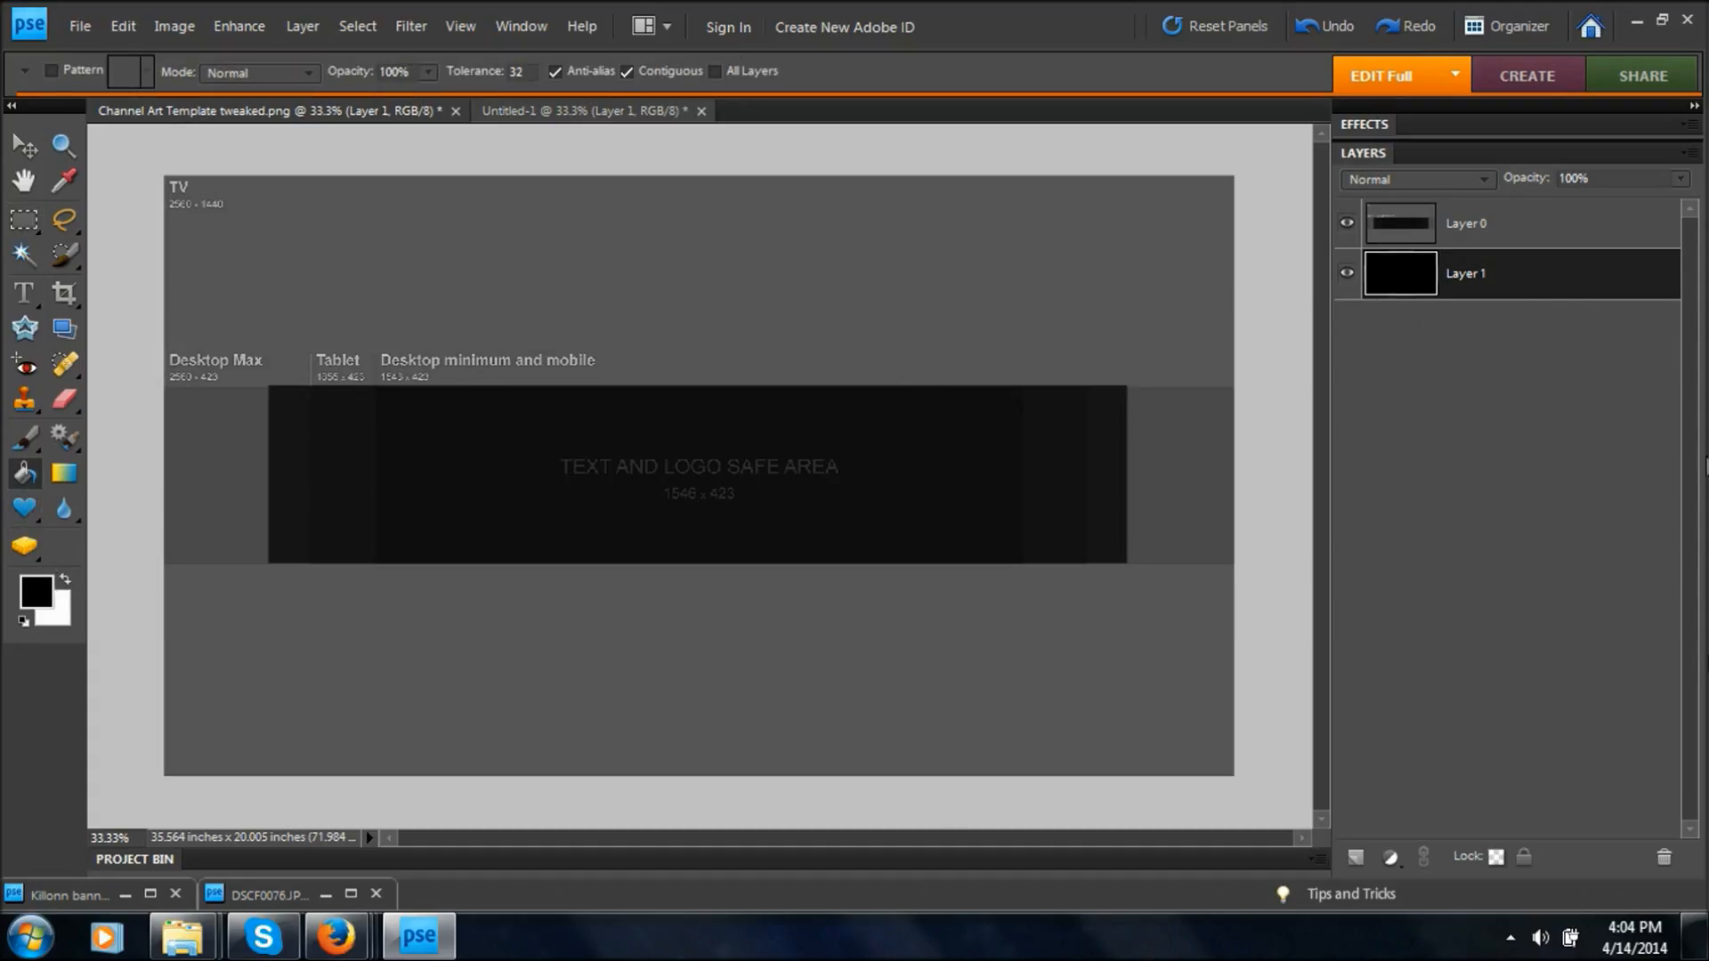
Lower the opacity of the template layer, Layer 0, to 76%.
click(1453, 235)
click(1682, 179)
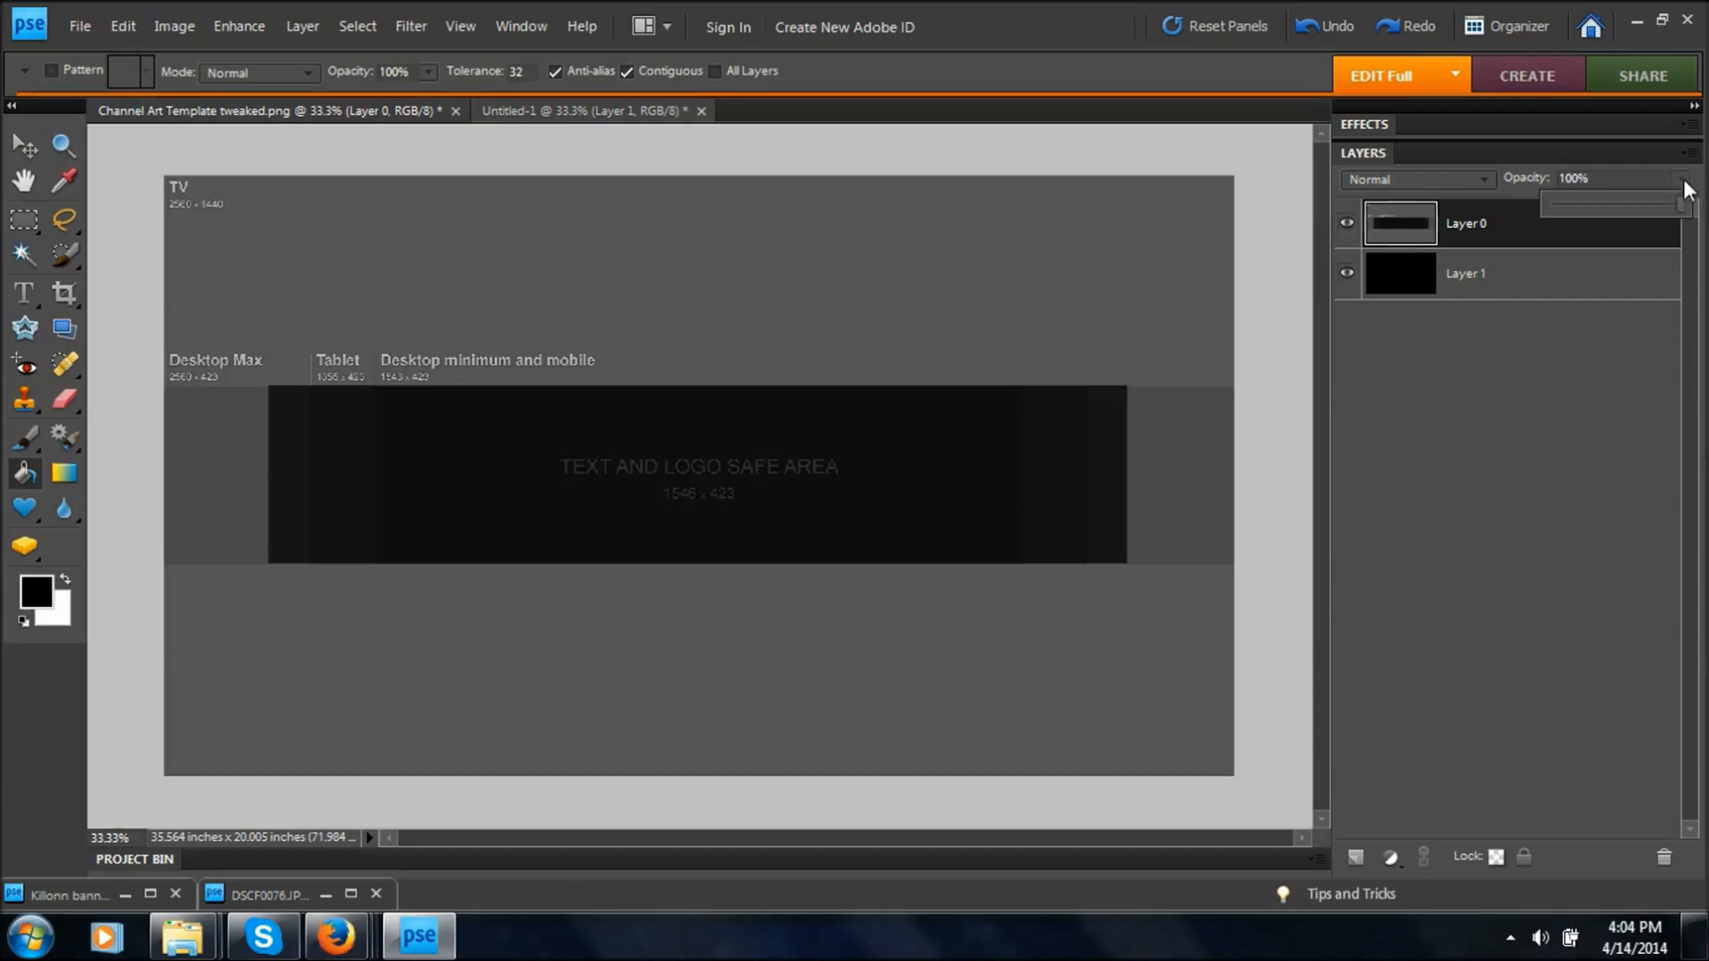
mouse_move(1668, 203)
mouse_down()
mouse_move(1620, 214)
mouse_move(1648, 216)
mouse_up()
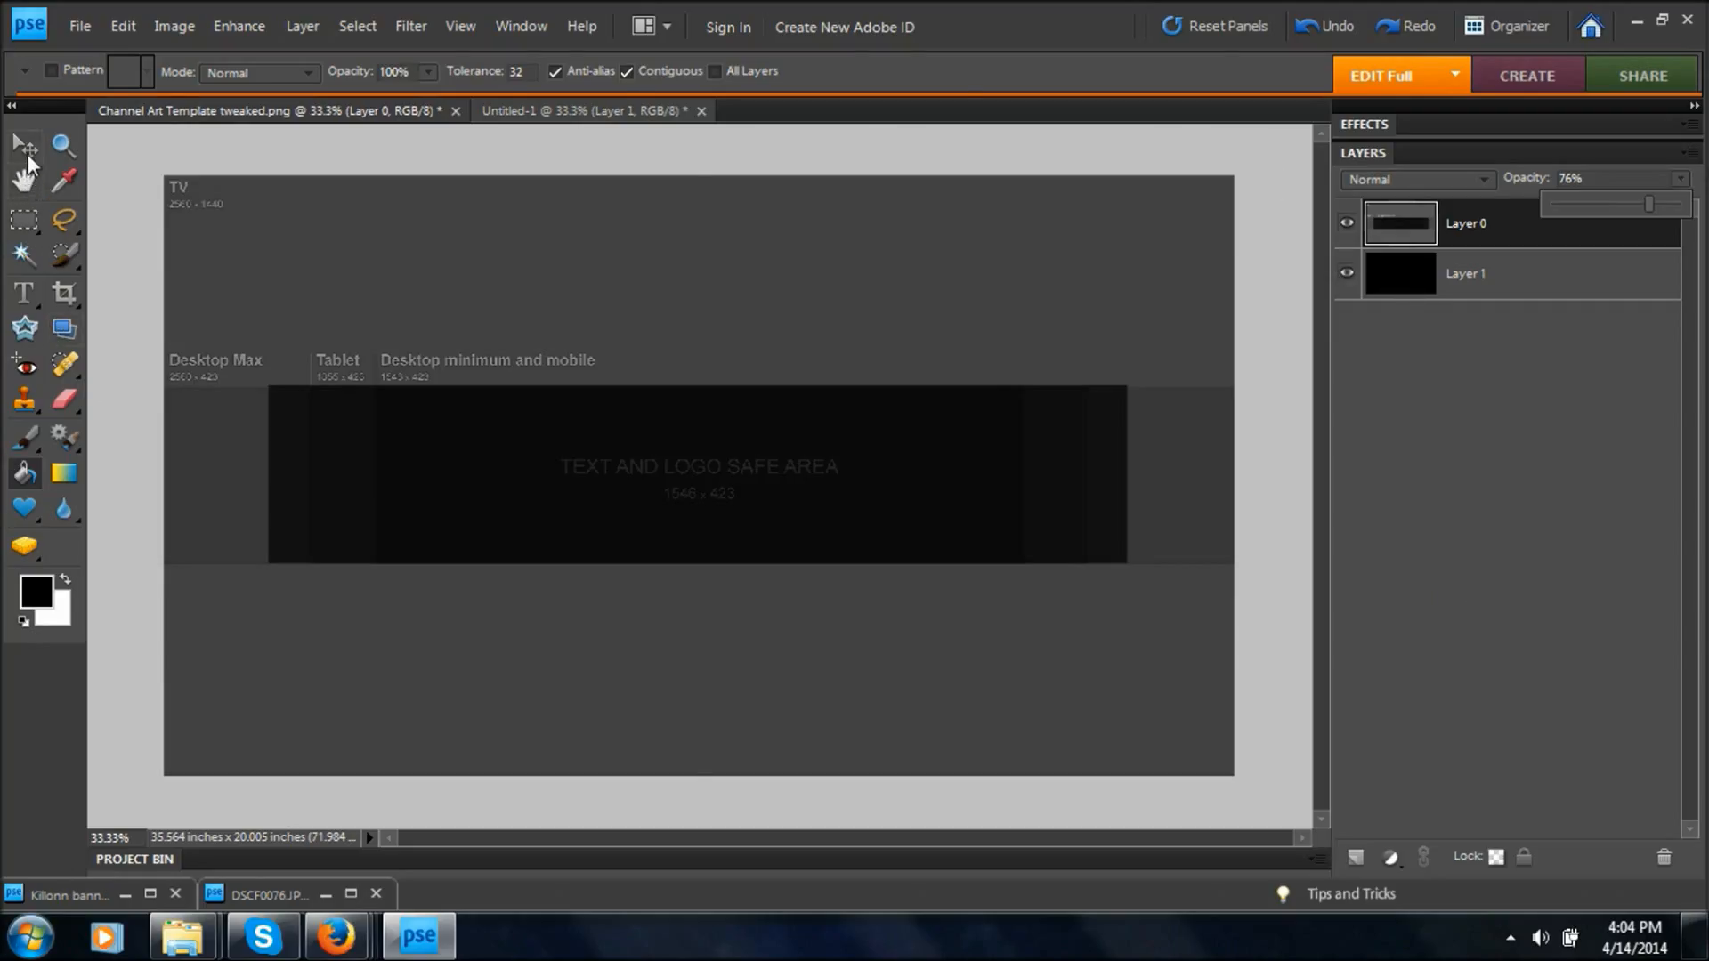
click(24, 145)
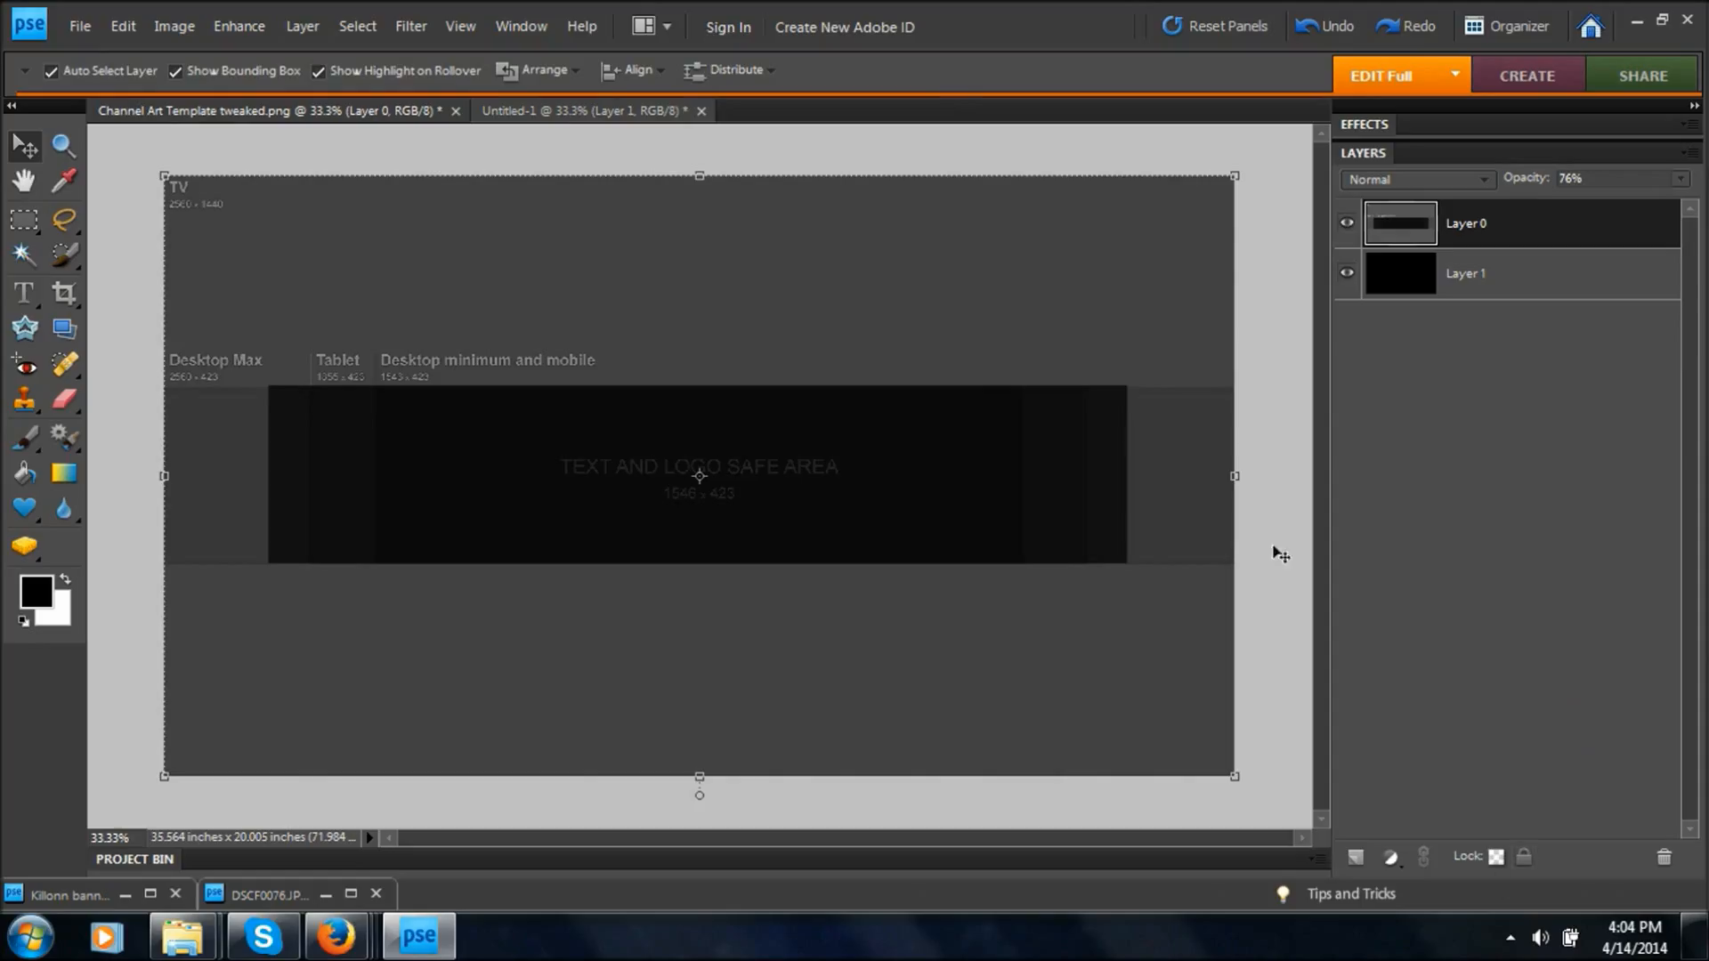
Compare the blank white banner in Untitled-1 with the channel art template document.
click(571, 113)
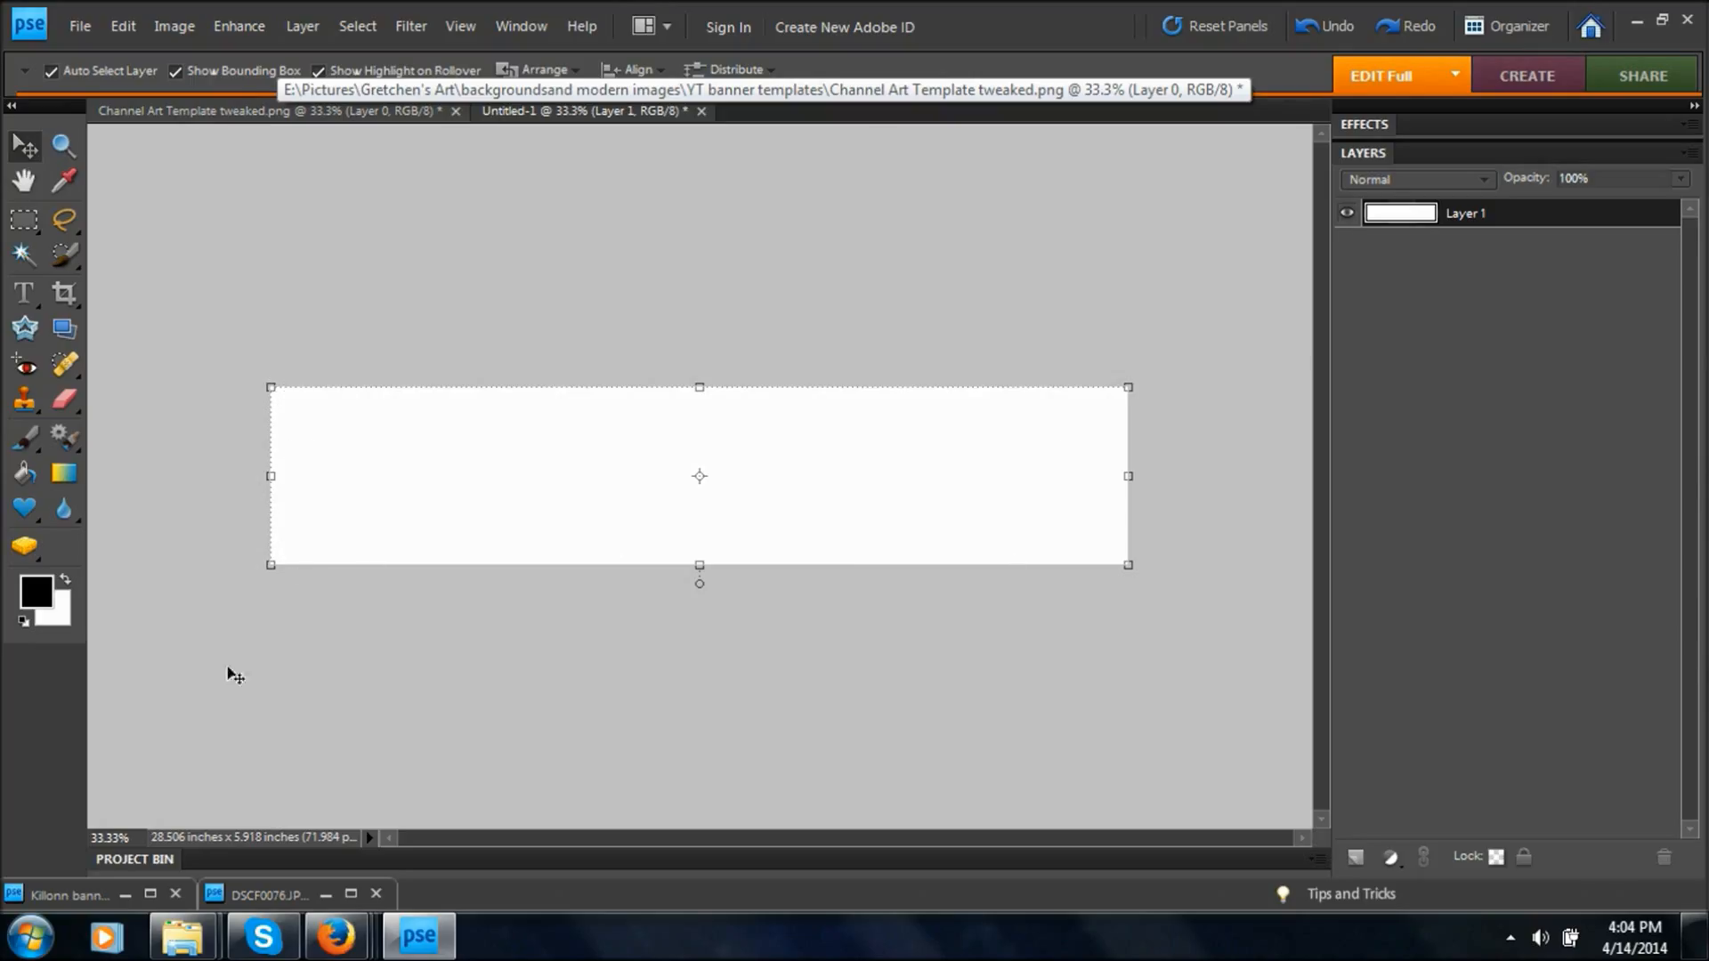
click(310, 837)
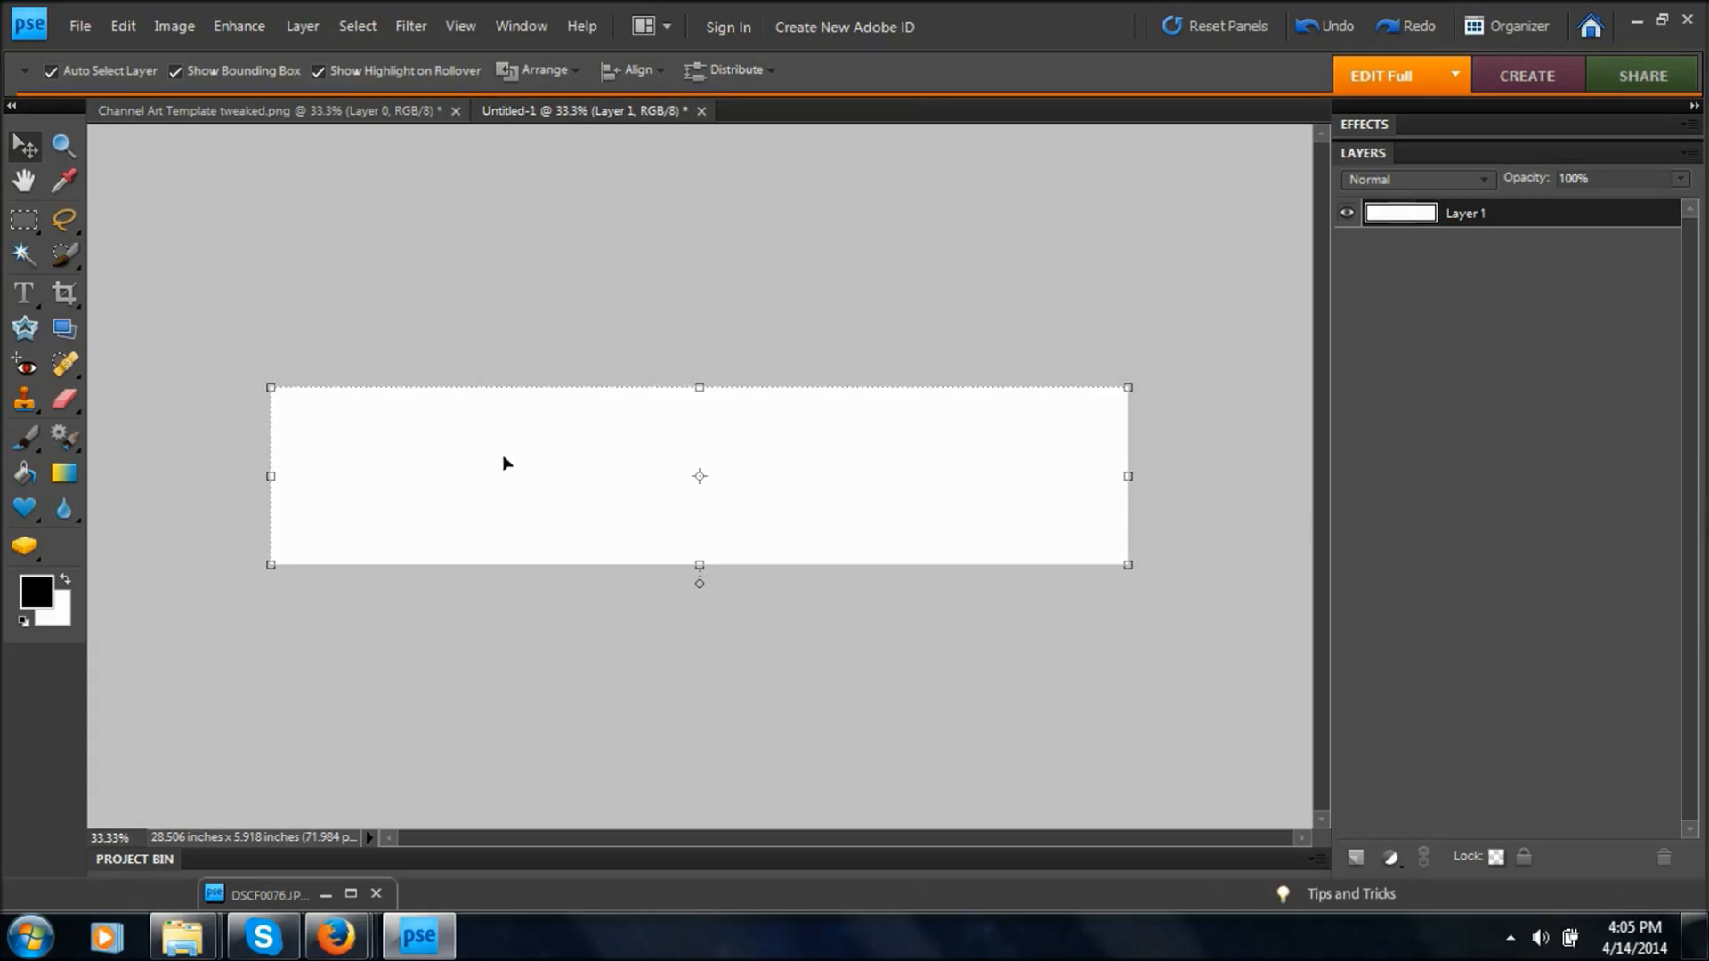
click(219, 108)
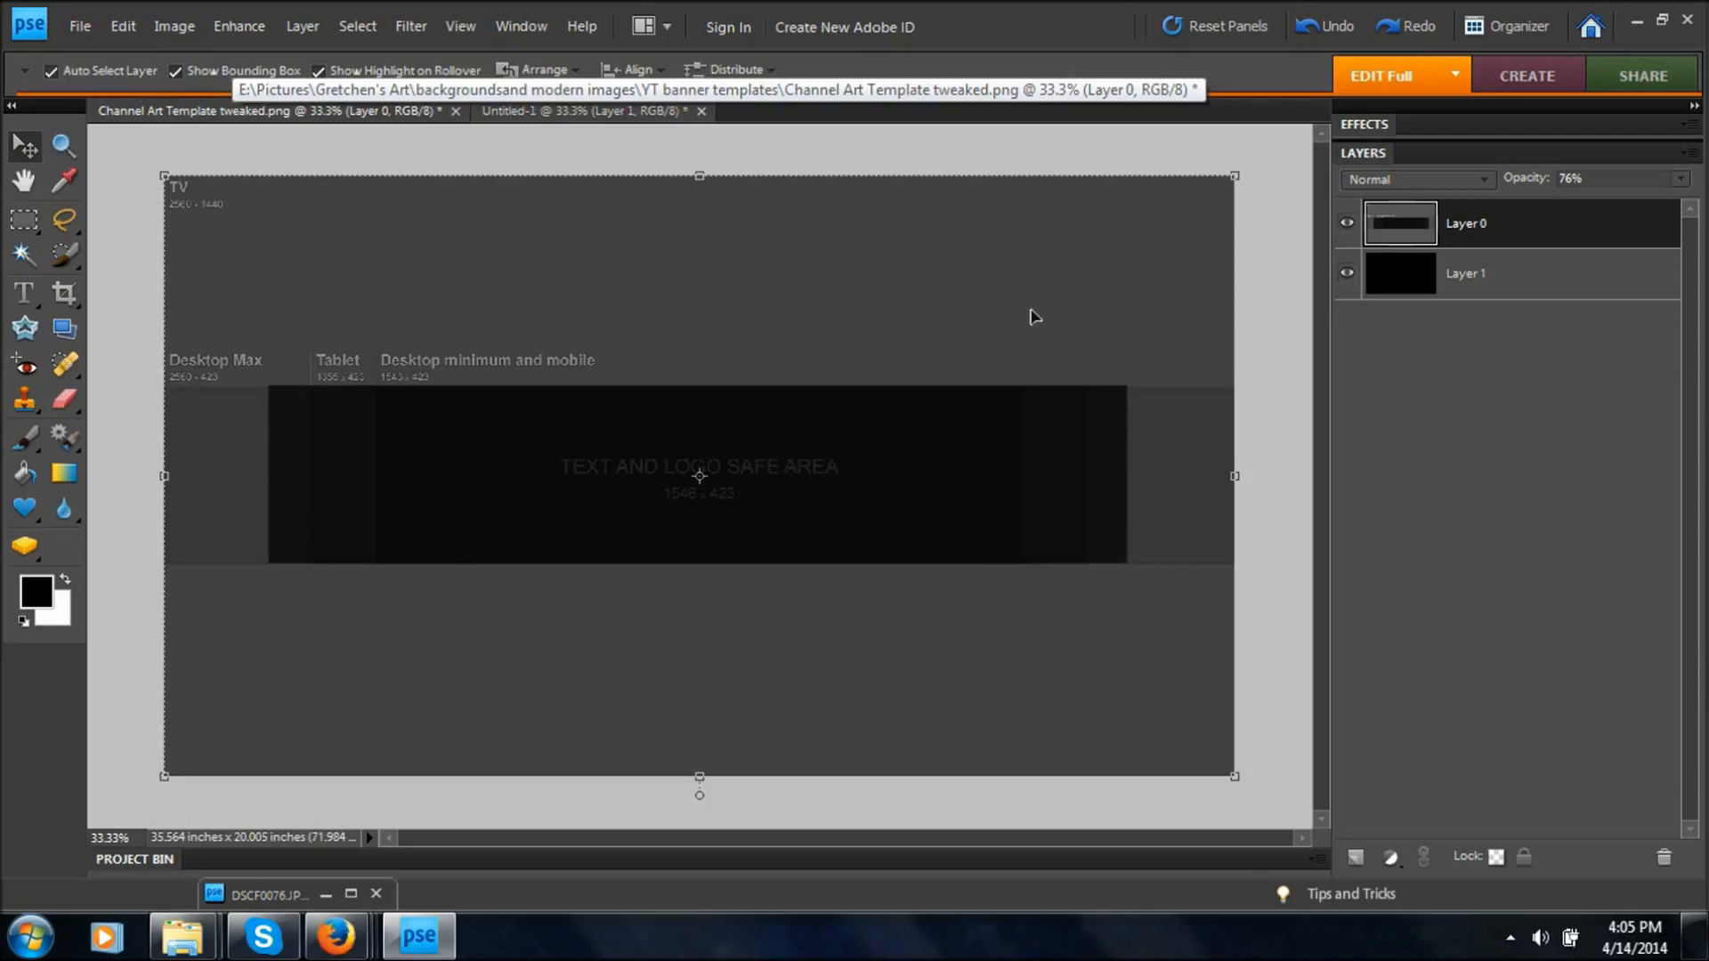
click(545, 110)
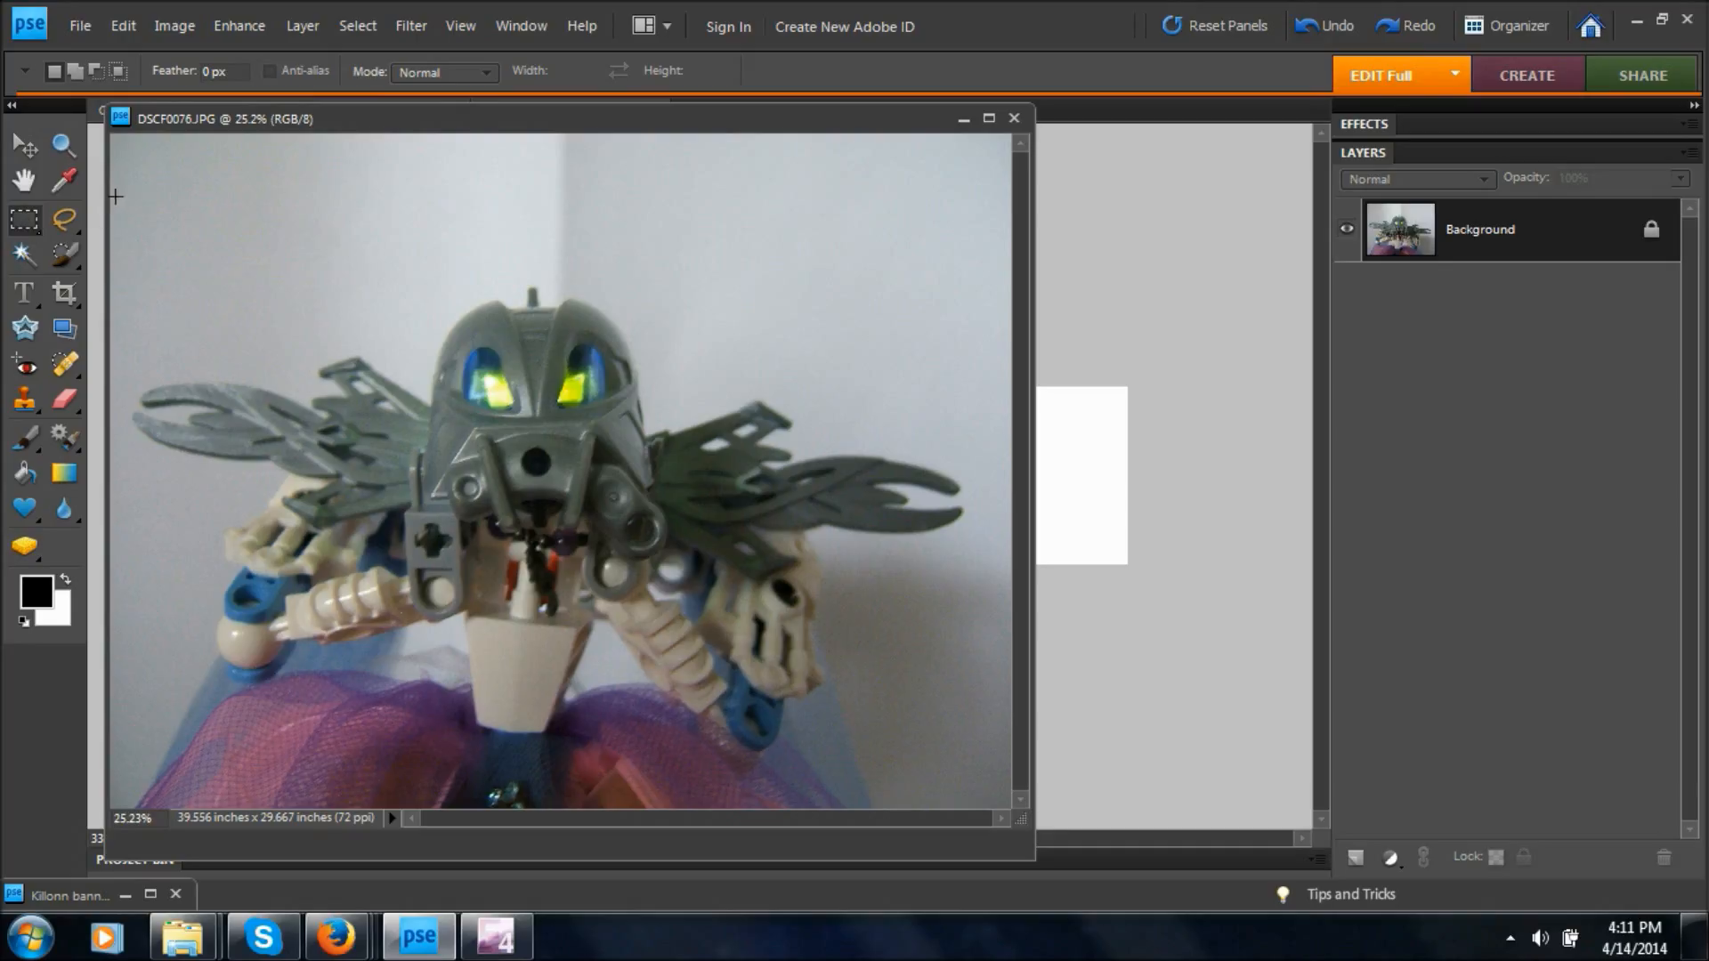
Copy a rectangular selection of the figure in DSCF0076.JPG, leaving out the top strip, and paste it into the Untitled-1 banner.
drag(114, 195, 1022, 877)
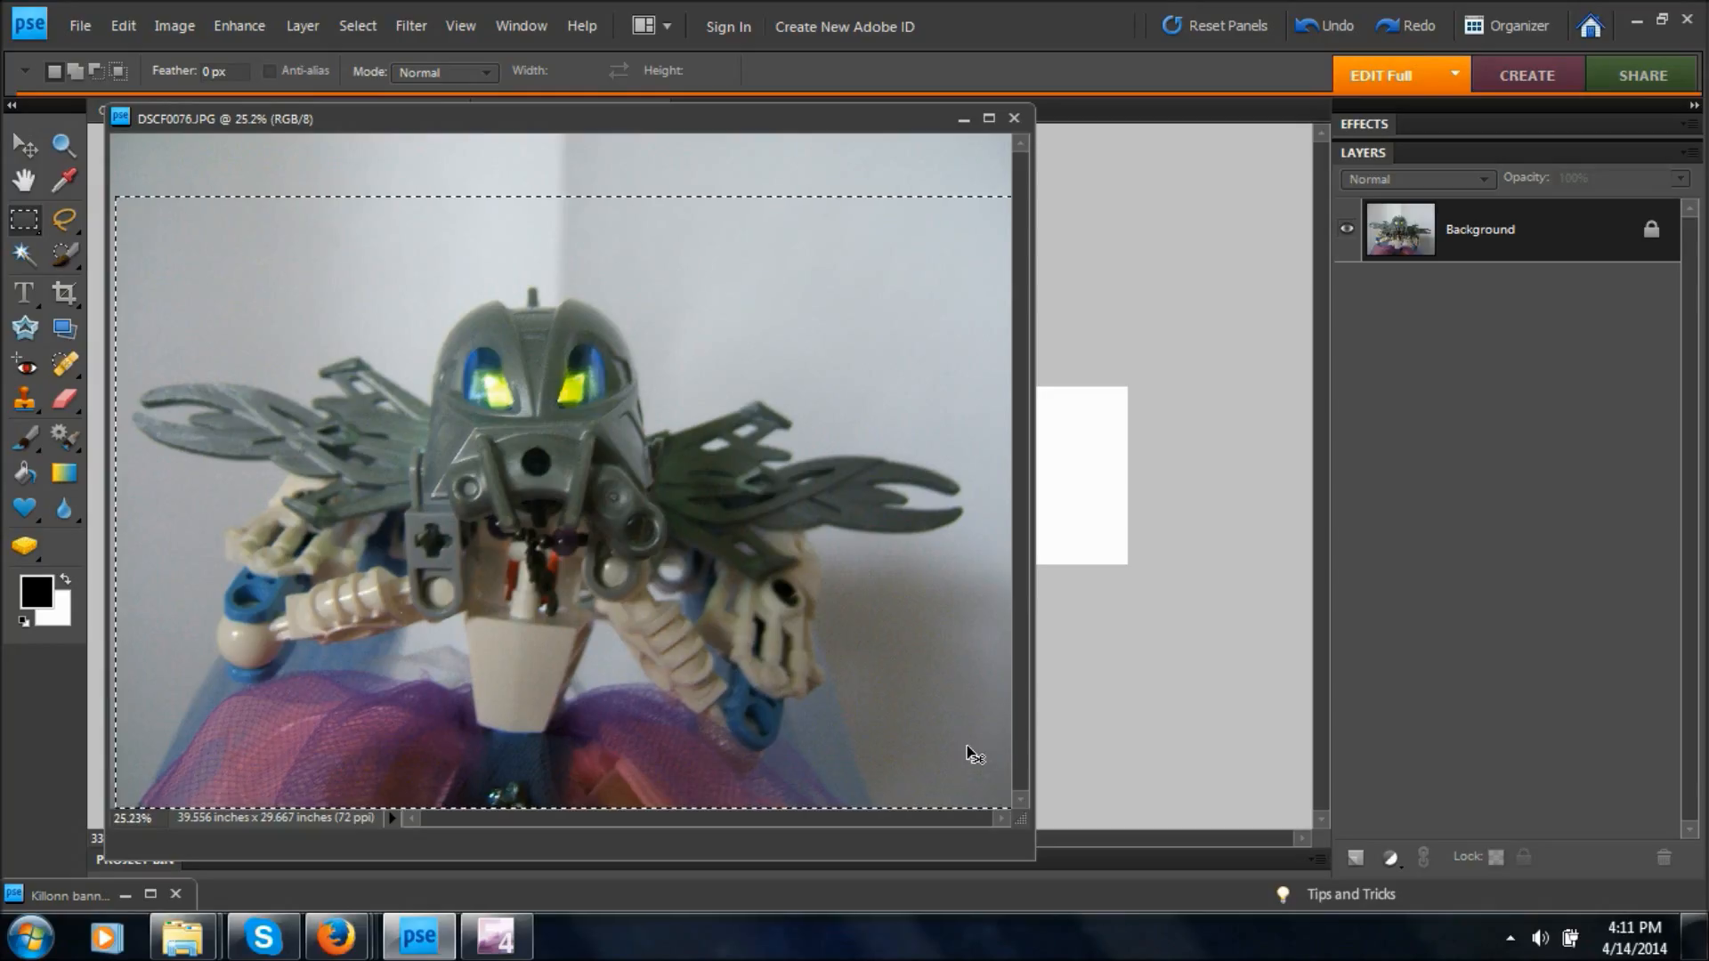
click(964, 118)
key(v)
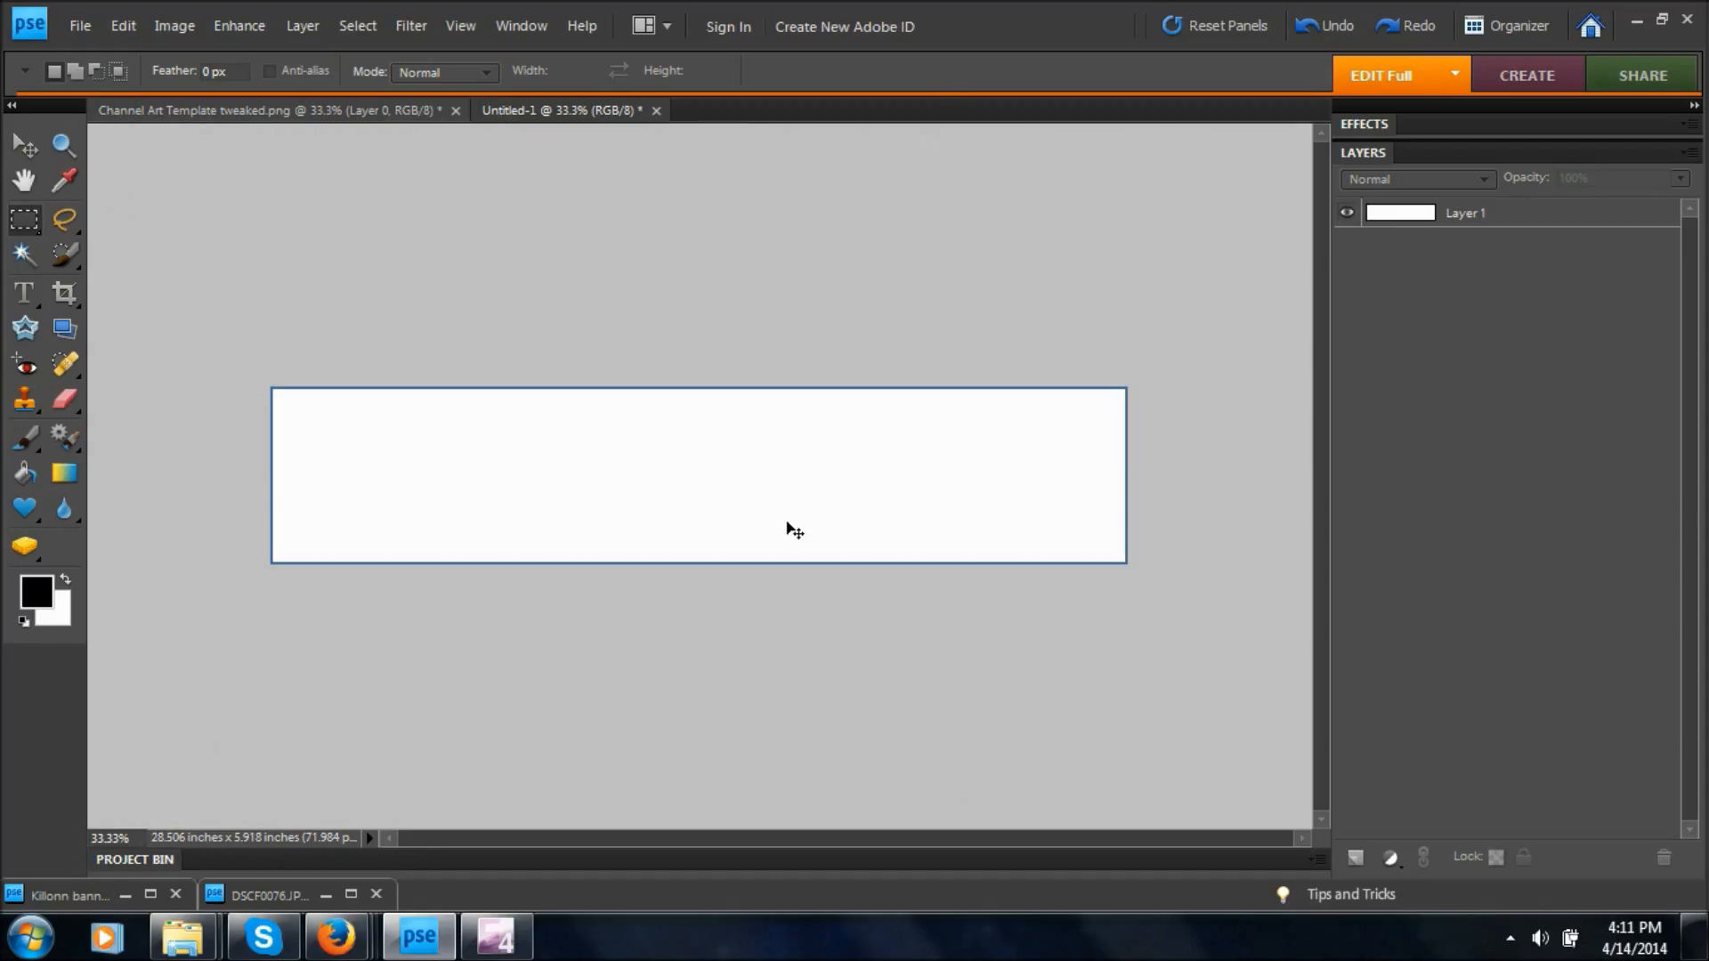
key(ctrl+v)
click(24, 145)
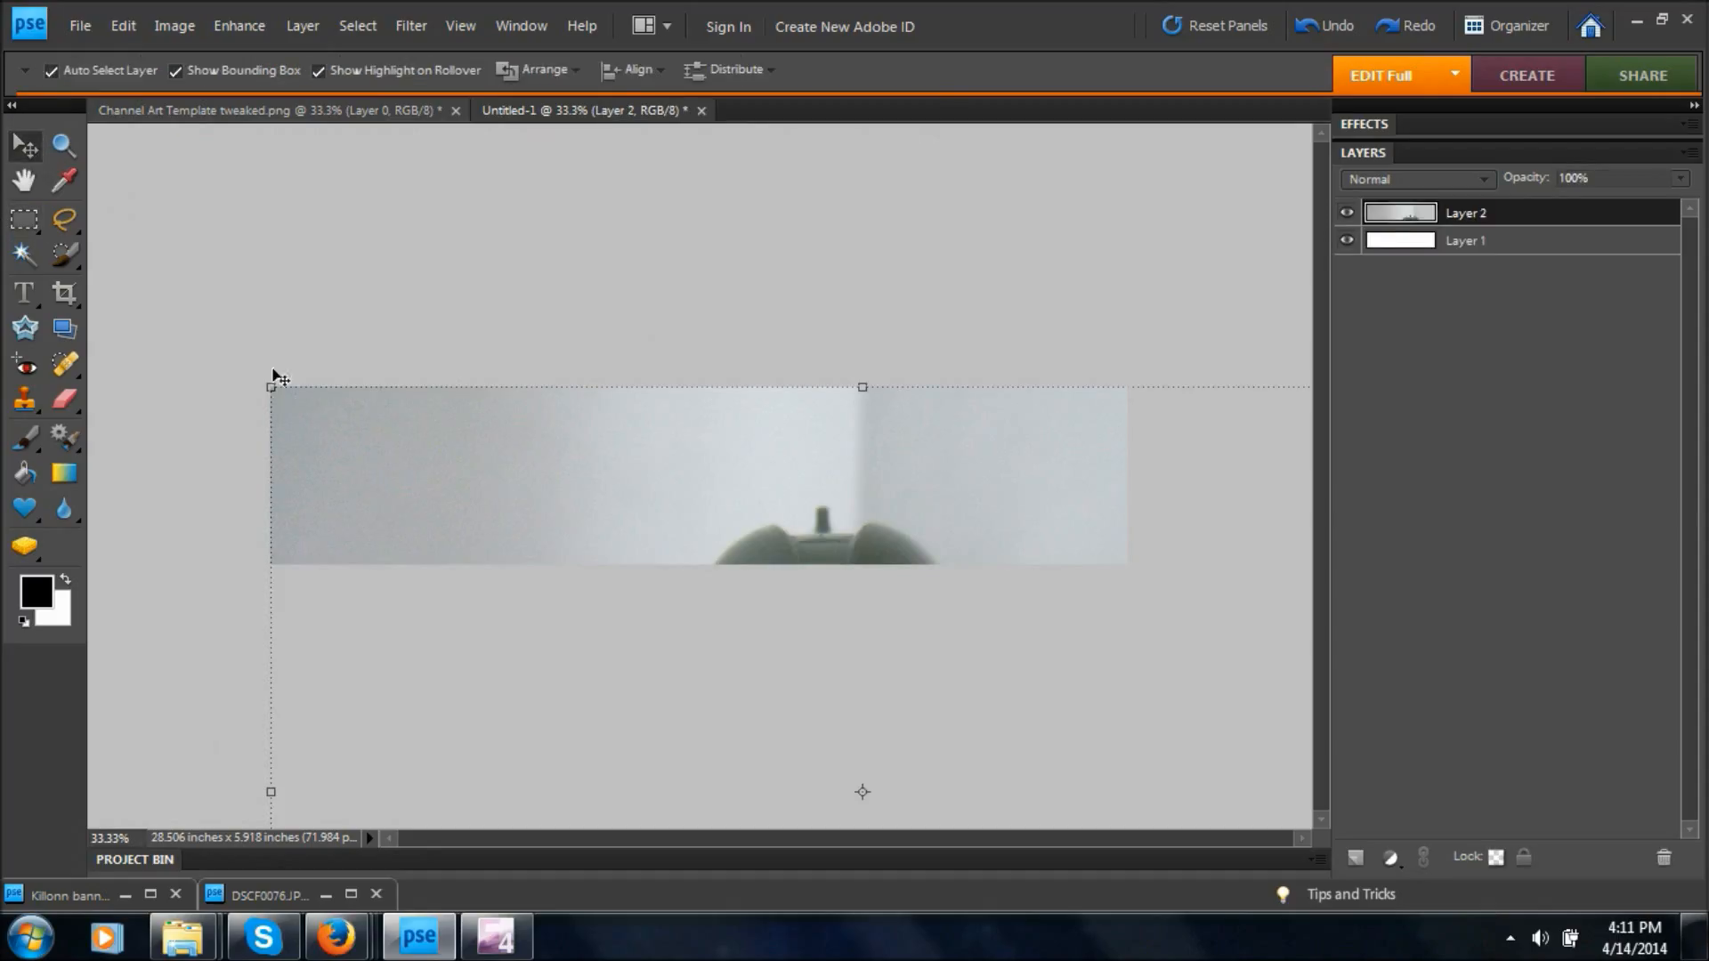
drag(270, 387, 615, 652)
drag(881, 736, 553, 506)
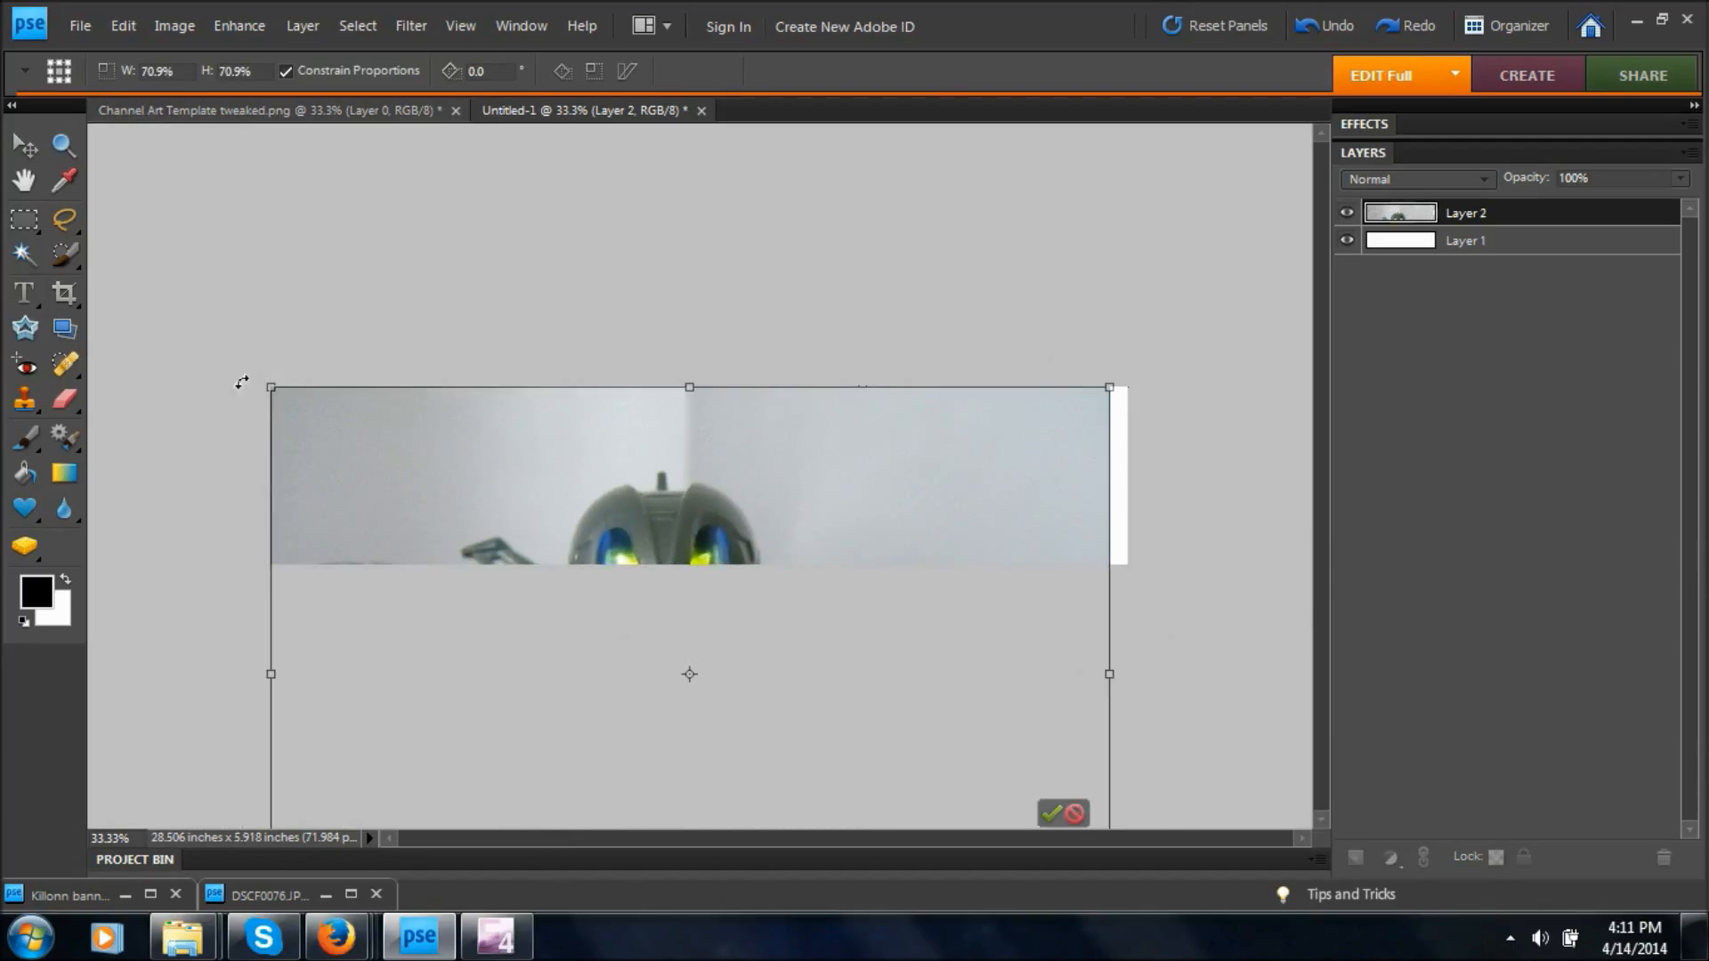
drag(270, 387, 533, 572)
drag(819, 736, 717, 549)
mouse_move(573, 385)
mouse_down()
mouse_move(573, 493)
mouse_move(573, 387)
mouse_up()
click(972, 791)
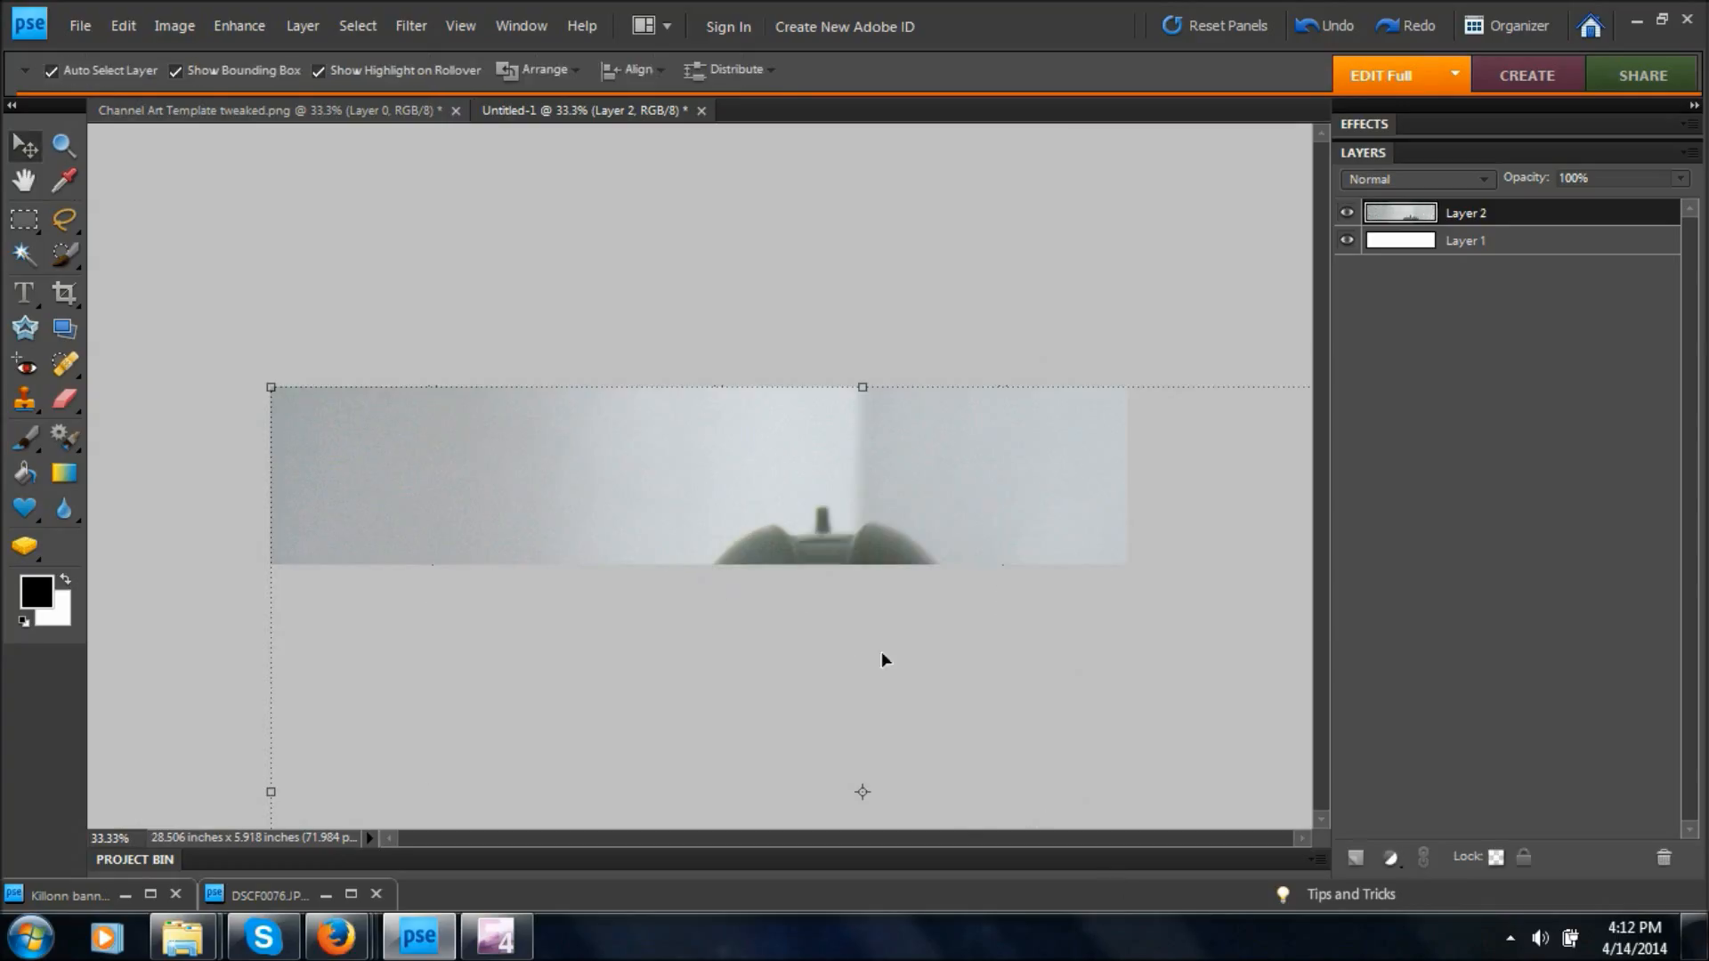
Scale the pasted photo proportionally to 24.8%, position it mid-banner with its lower edge on the banner's bottom edge, and apply the transform.
drag(267, 386, 572, 599)
drag(718, 682, 469, 427)
drag(403, 374, 618, 519)
drag(665, 599, 679, 532)
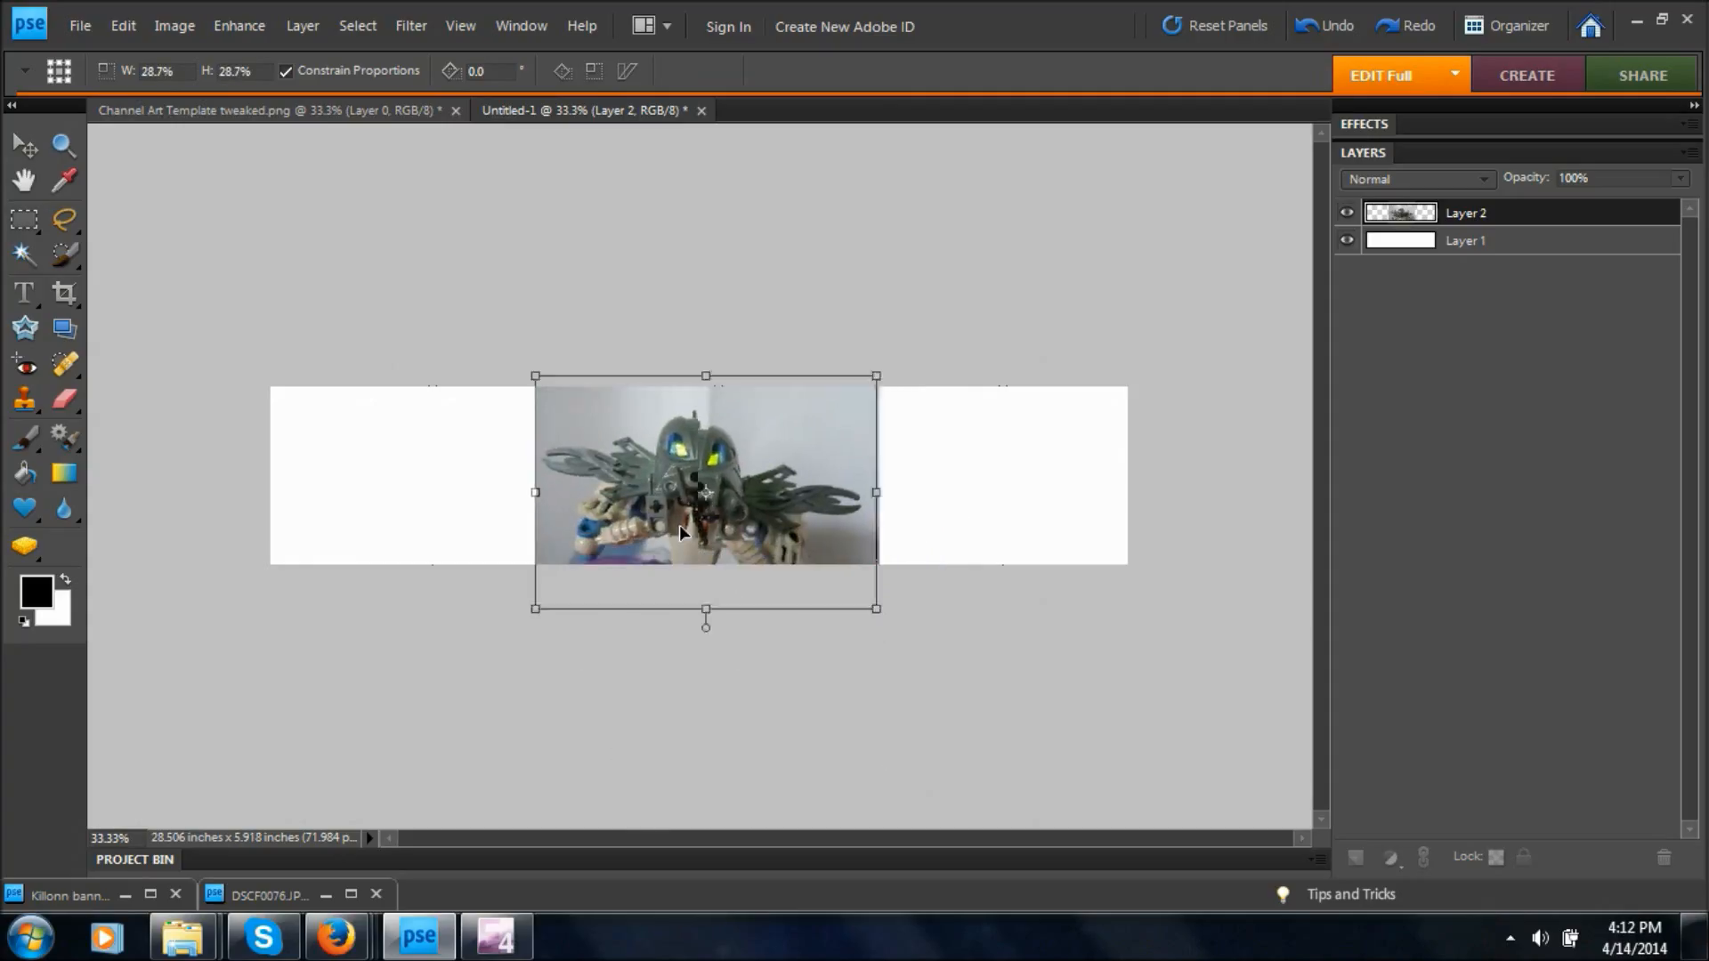
drag(535, 375, 553, 388)
drag(739, 501, 725, 461)
mouse_move(727, 470)
mouse_down()
mouse_move(726, 485)
mouse_move(726, 463)
mouse_up()
drag(859, 348, 835, 363)
drag(695, 483, 715, 523)
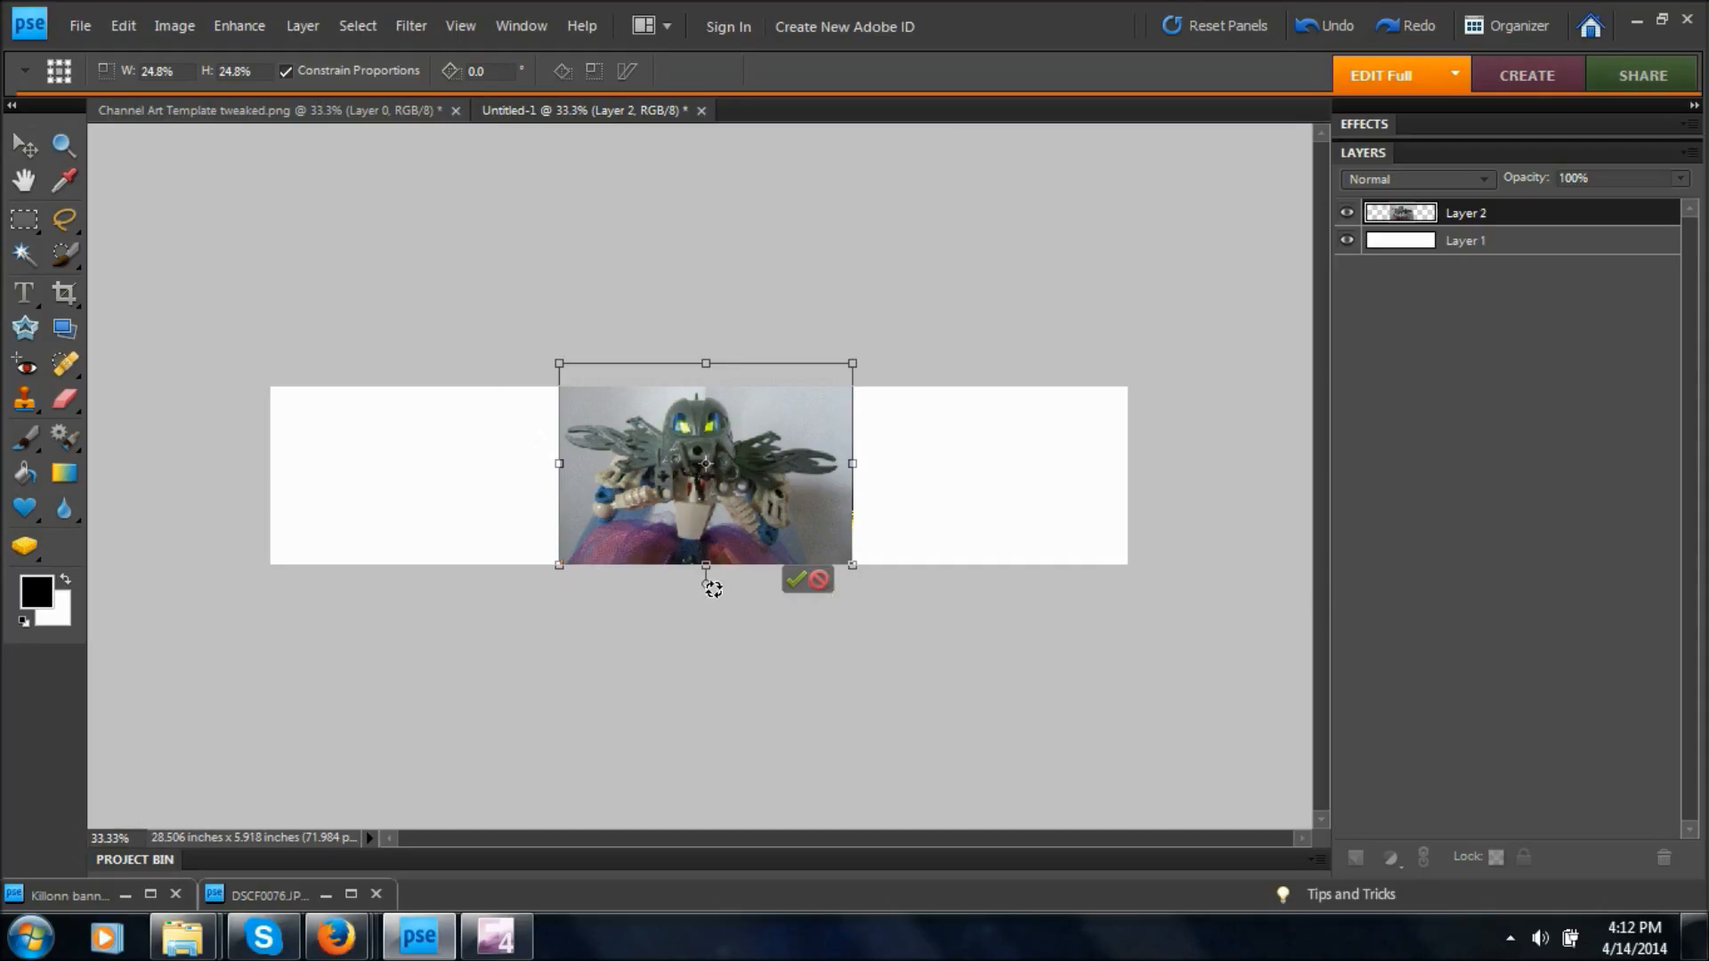
click(796, 581)
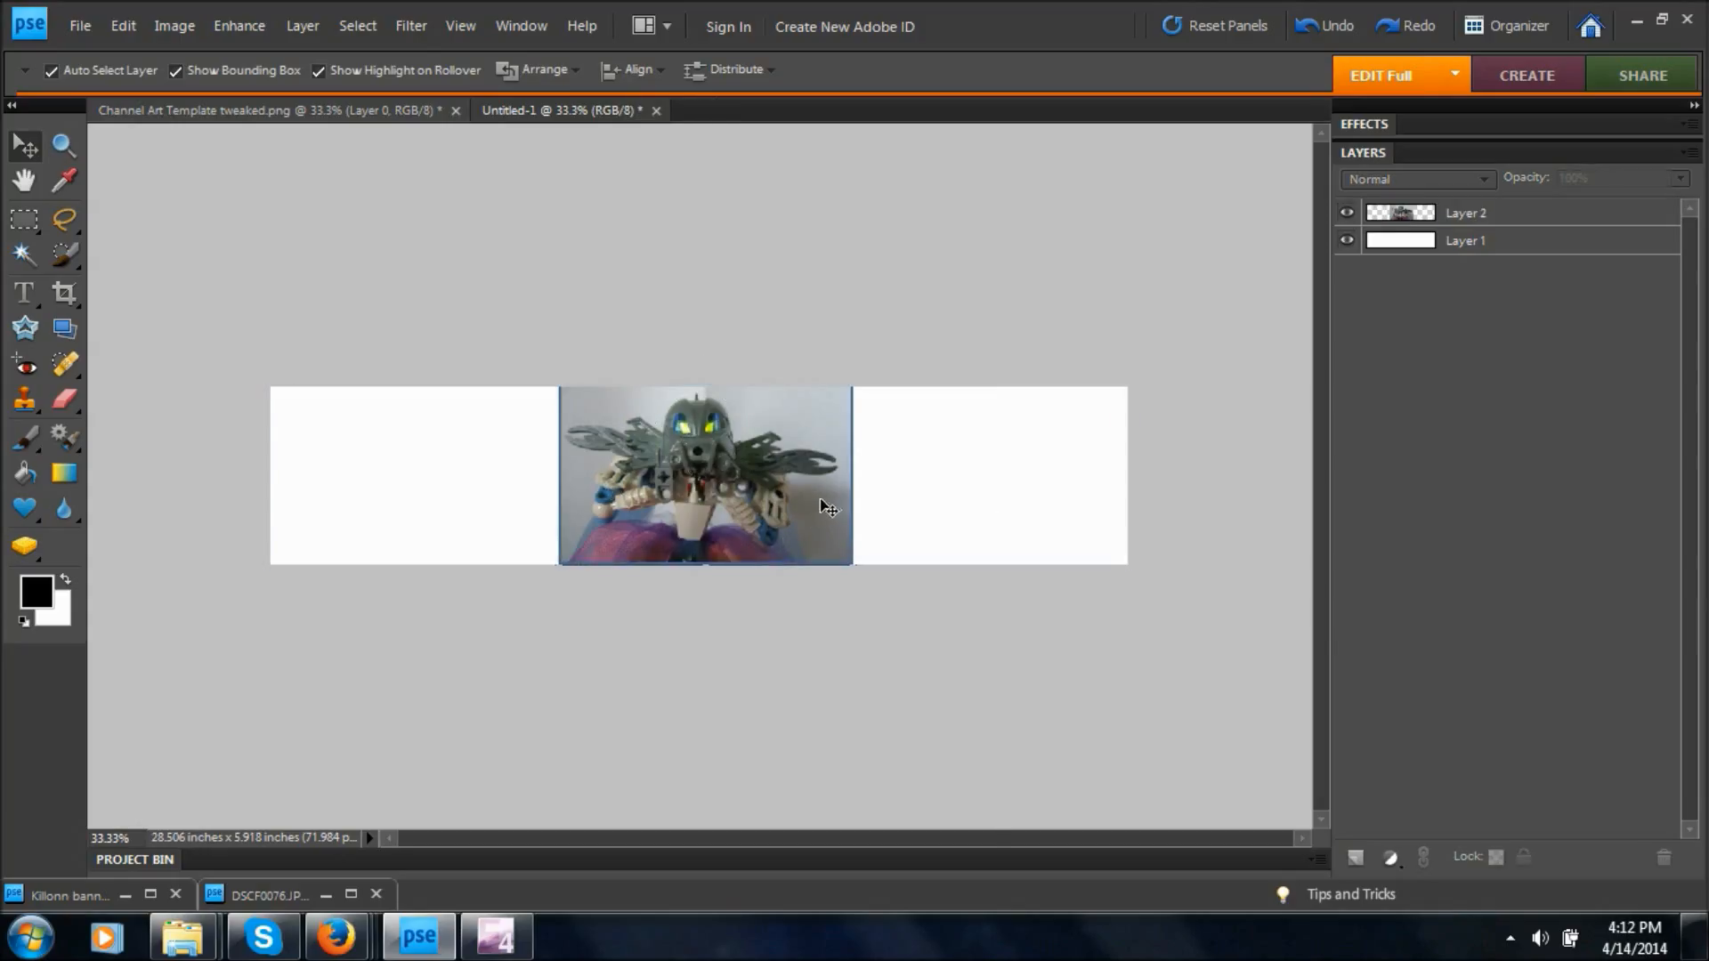
Select the grey background around the figure on Layer 2 with the Magic Wand, adding the side, between-arm and shadowed areas.
key(ctrl+plus)
key(ctrl+plus)
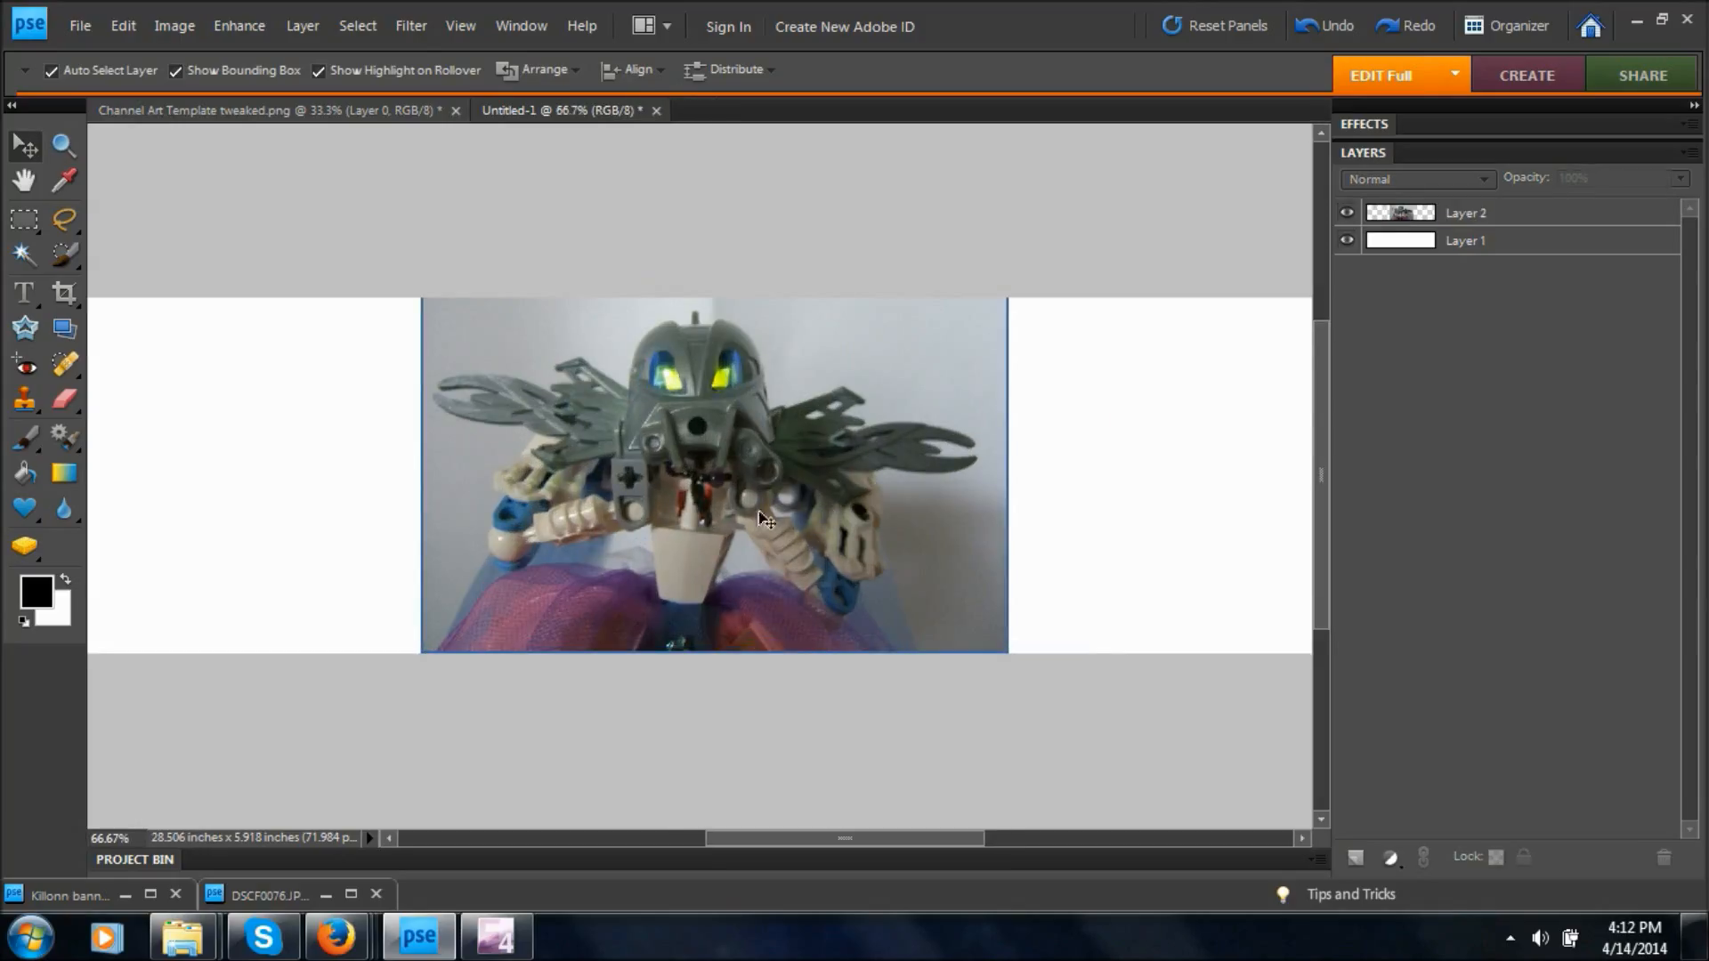
click(43, 255)
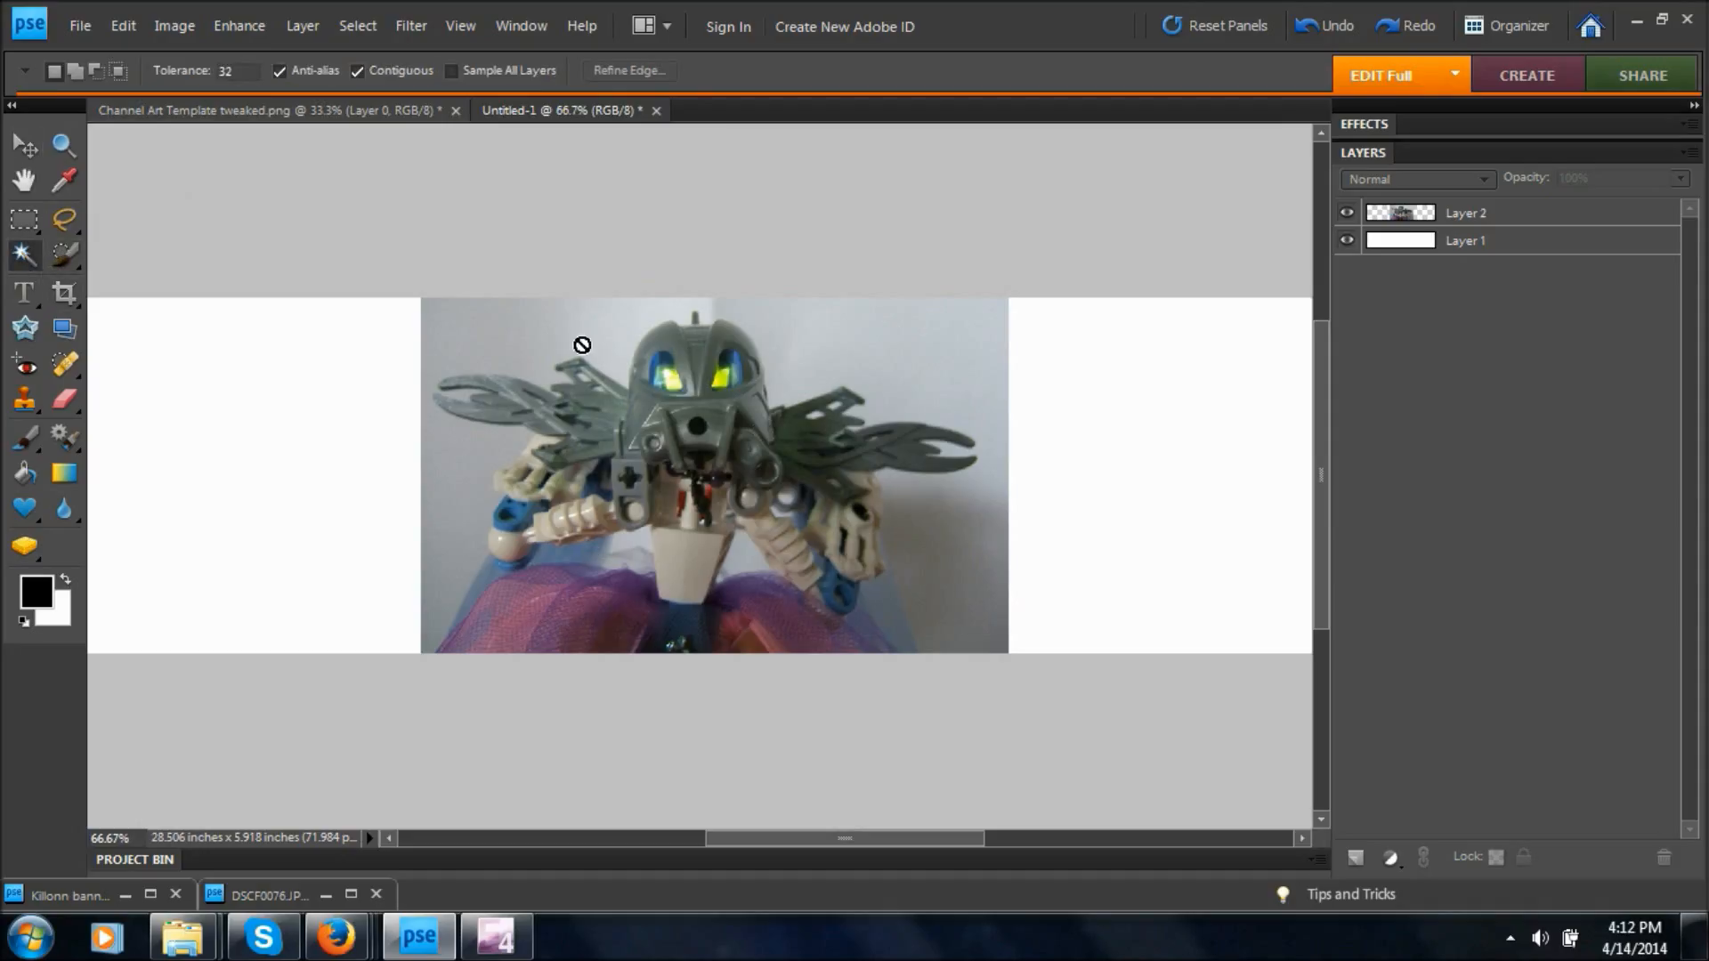
click(1406, 226)
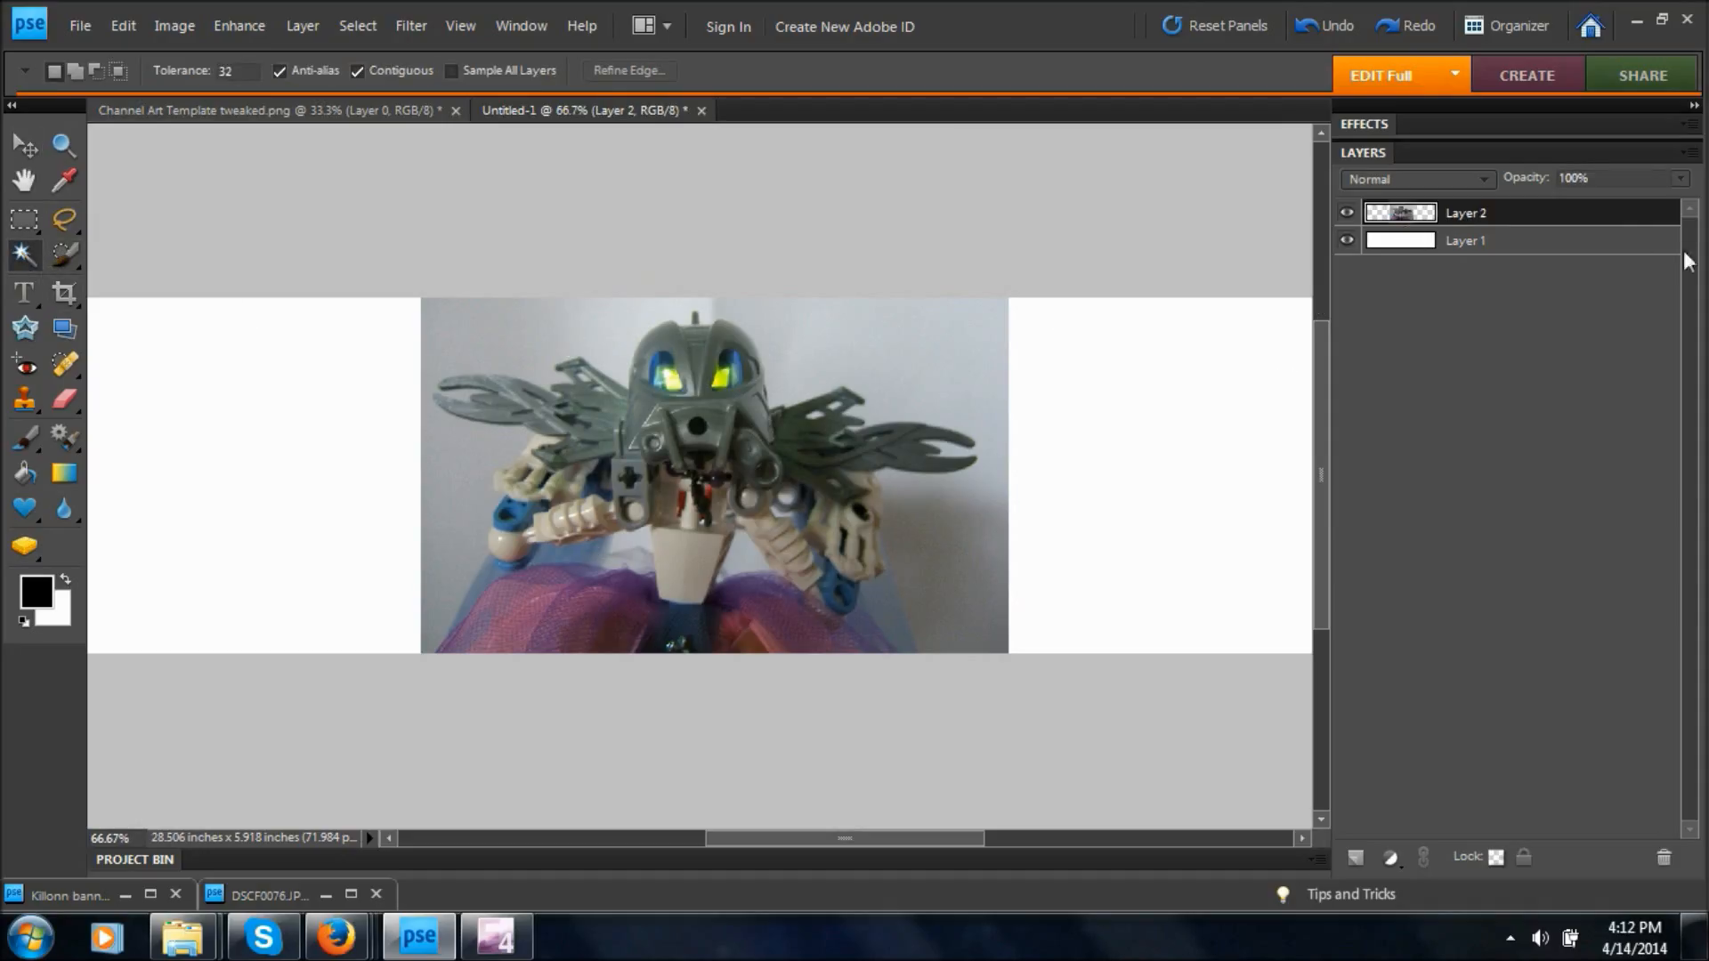
click(584, 348)
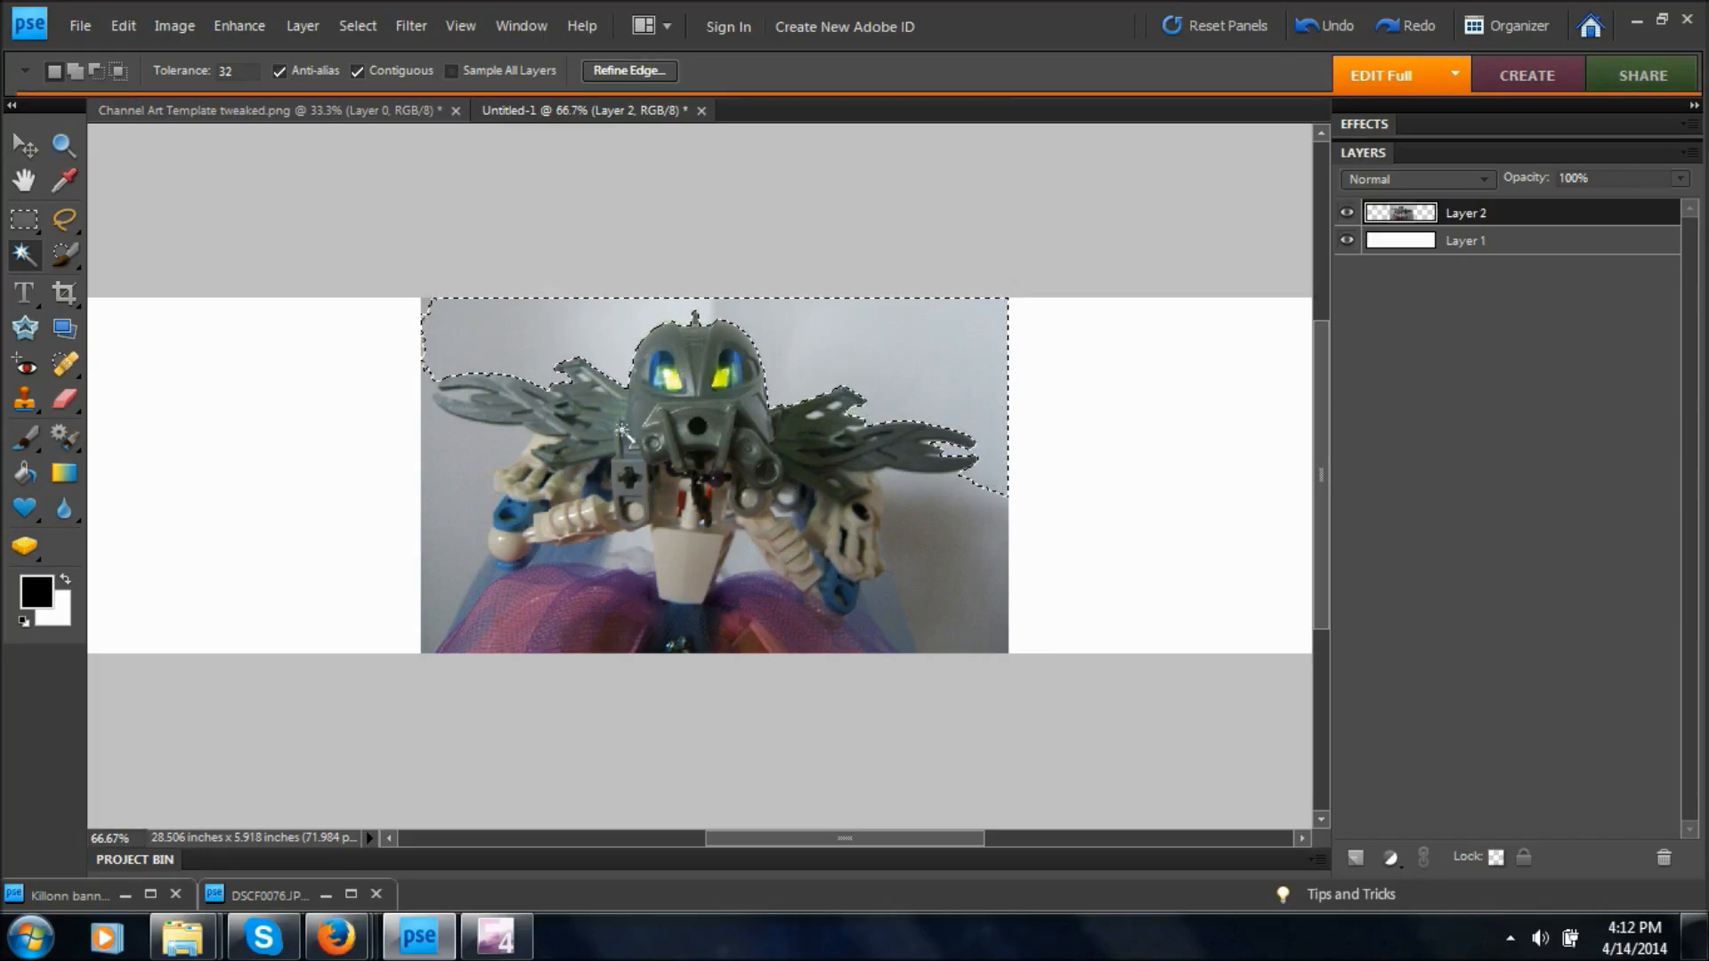
shift+click(462, 439)
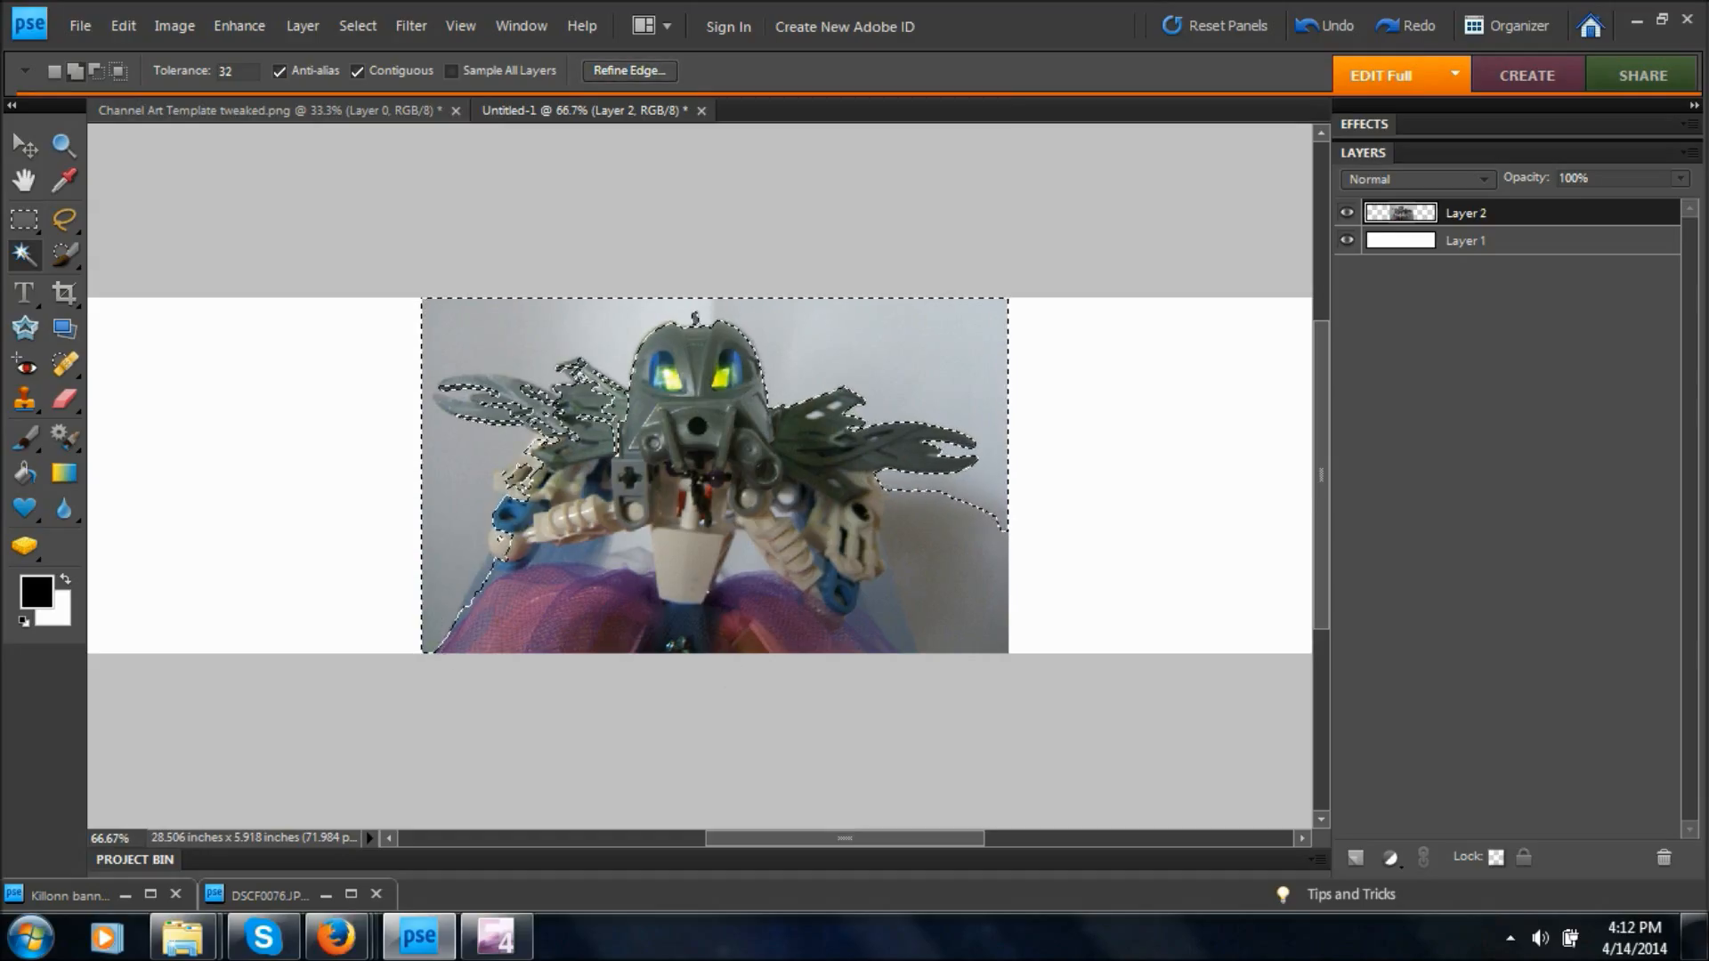
shift+click(750, 557)
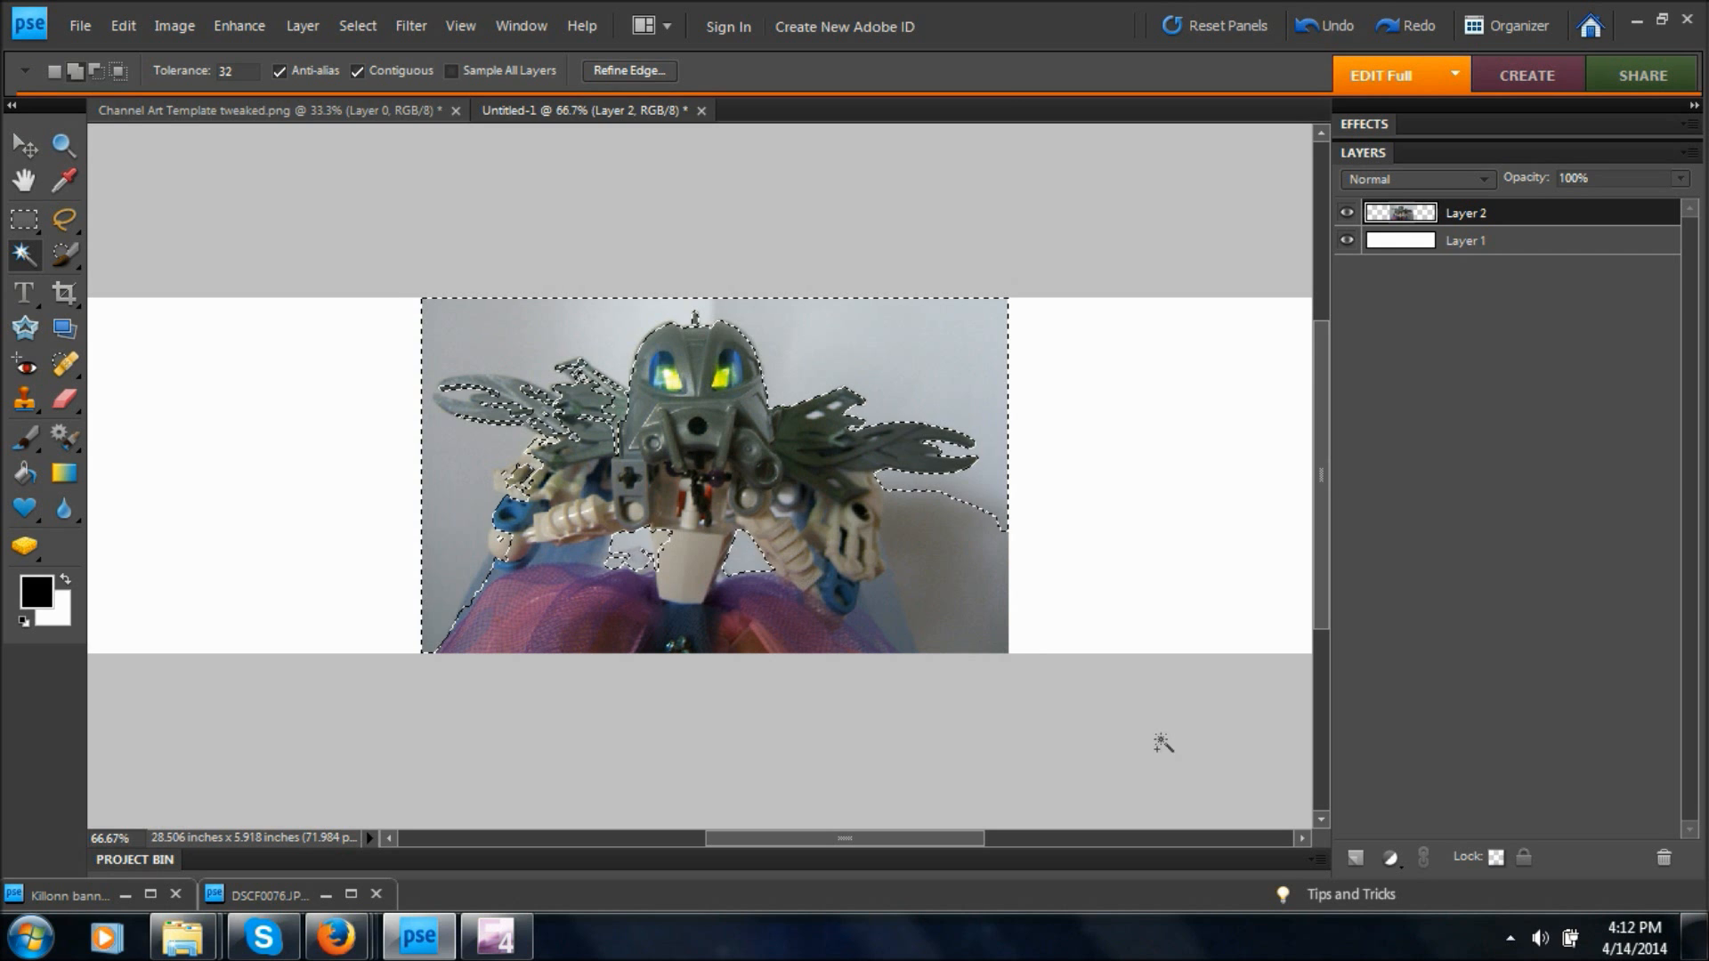
shift+click(963, 627)
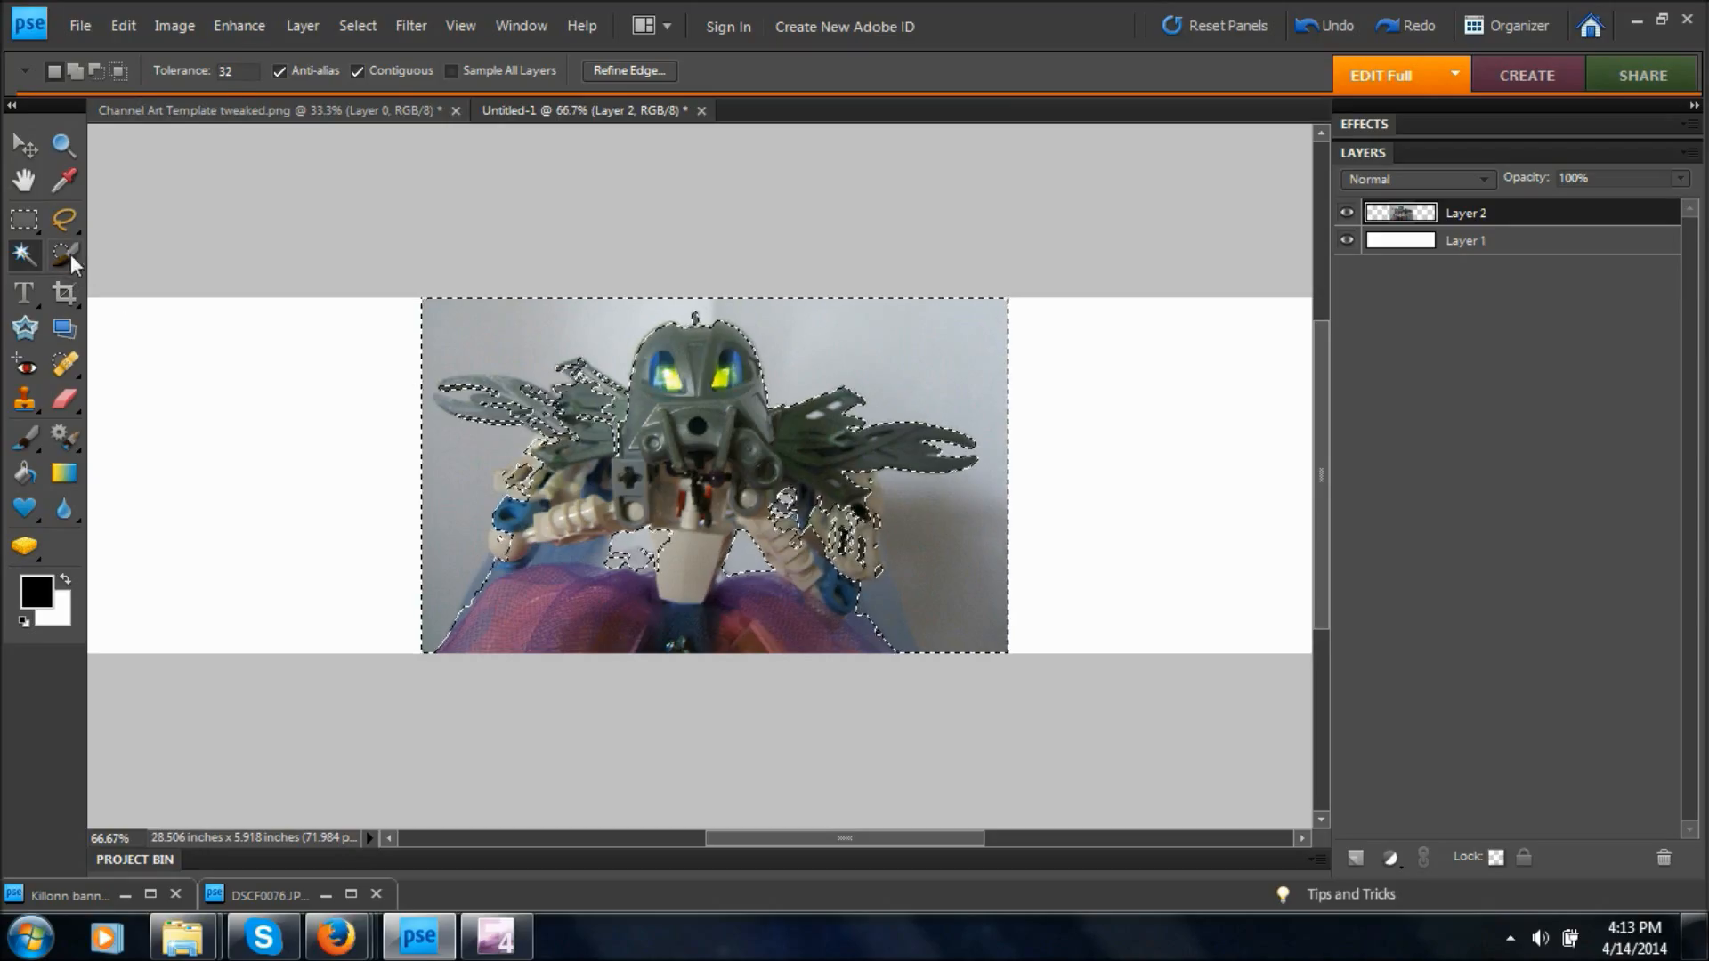
Subtract the figure's left-hand white shoulder and grey wing from the selection using the Selection Brush in Selection mode, with 10 px for the wing.
click(67, 252)
click(479, 75)
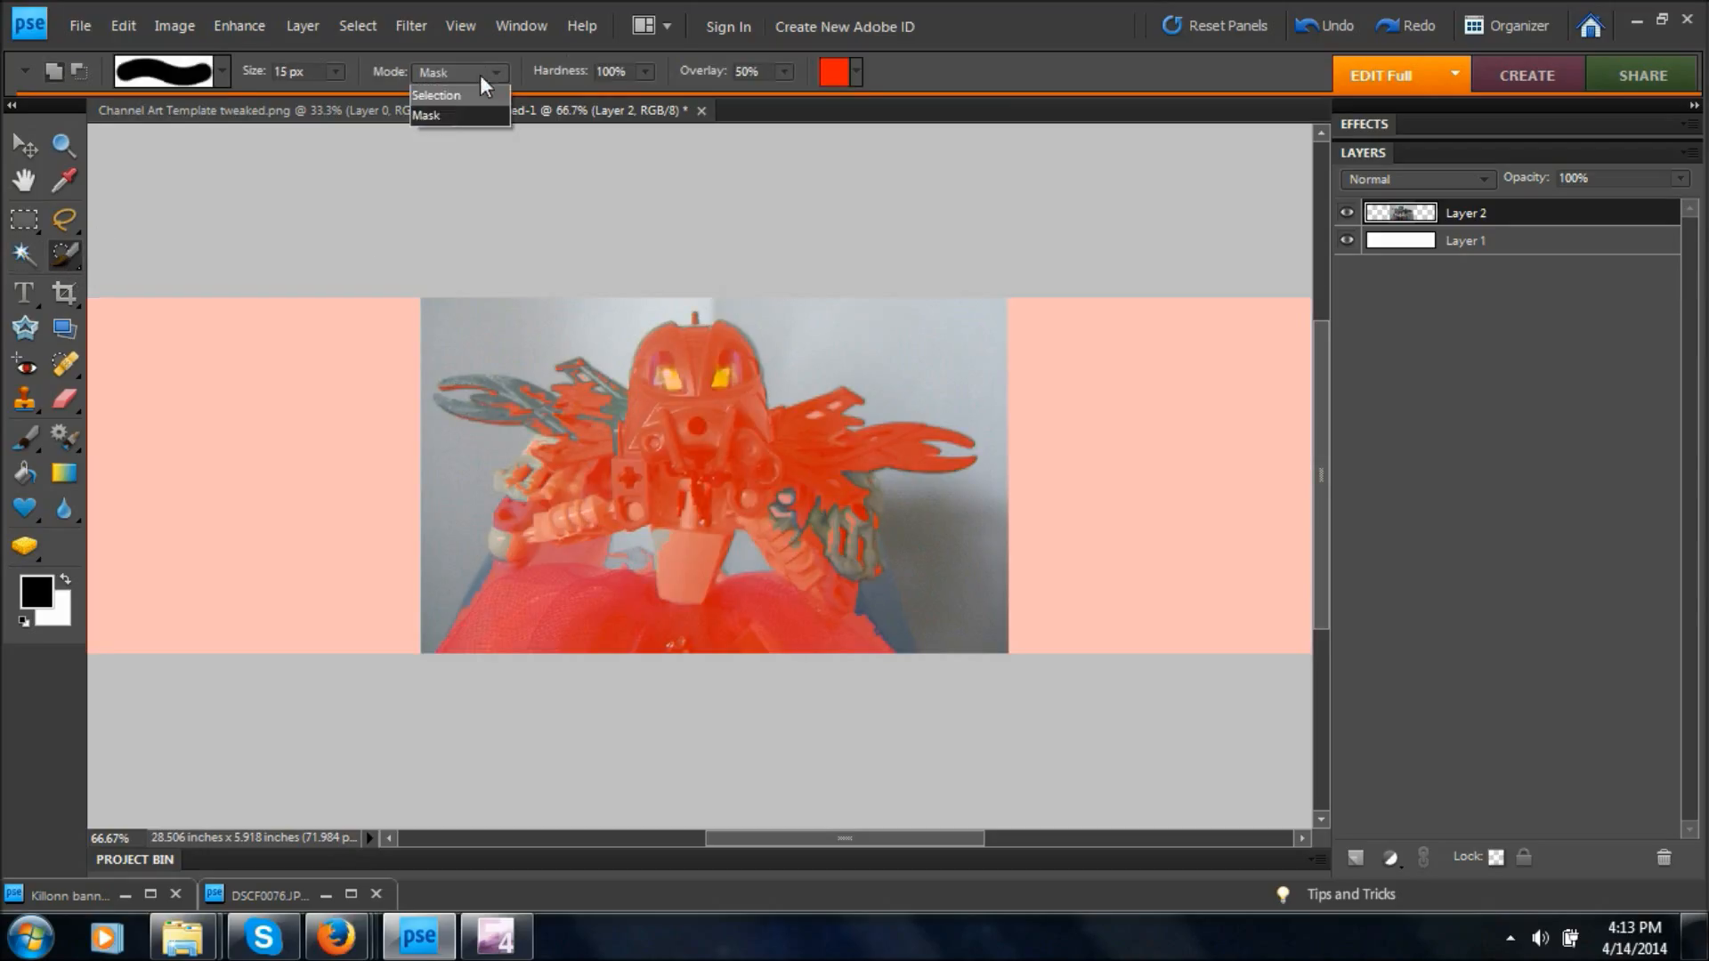
click(445, 93)
click(80, 73)
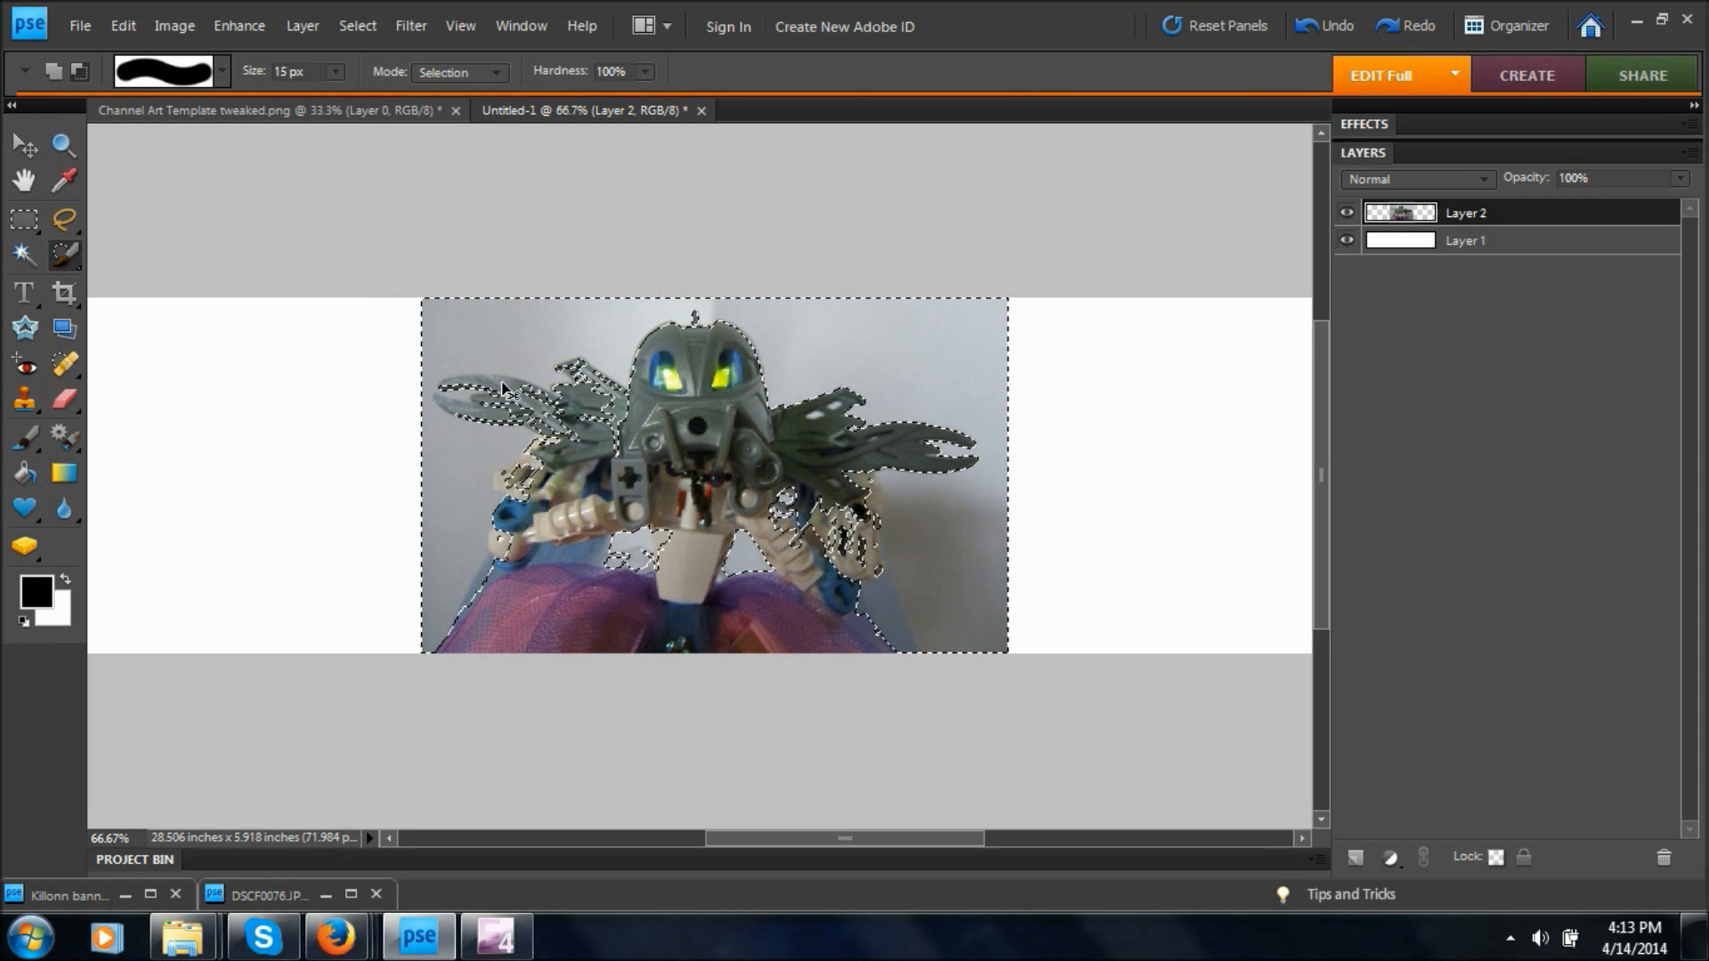
key(ctrl+plus)
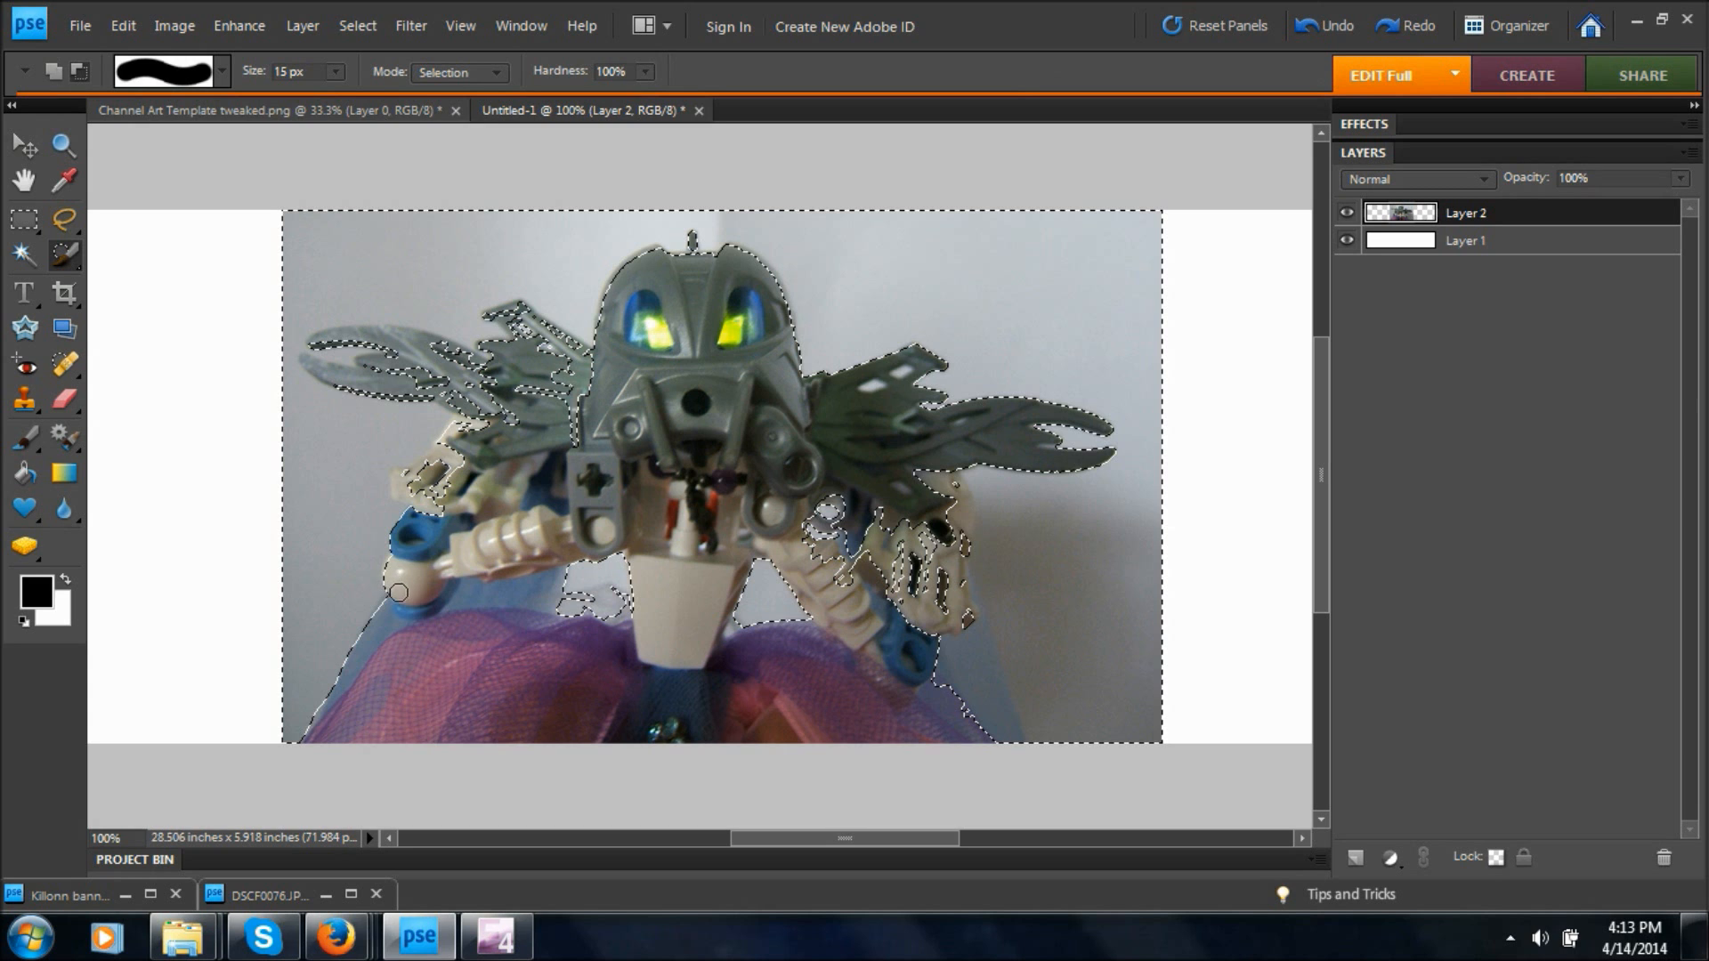
mouse_move(457, 465)
mouse_down()
mouse_move(445, 501)
mouse_move(407, 495)
mouse_move(456, 438)
mouse_move(426, 468)
mouse_move(523, 424)
mouse_up()
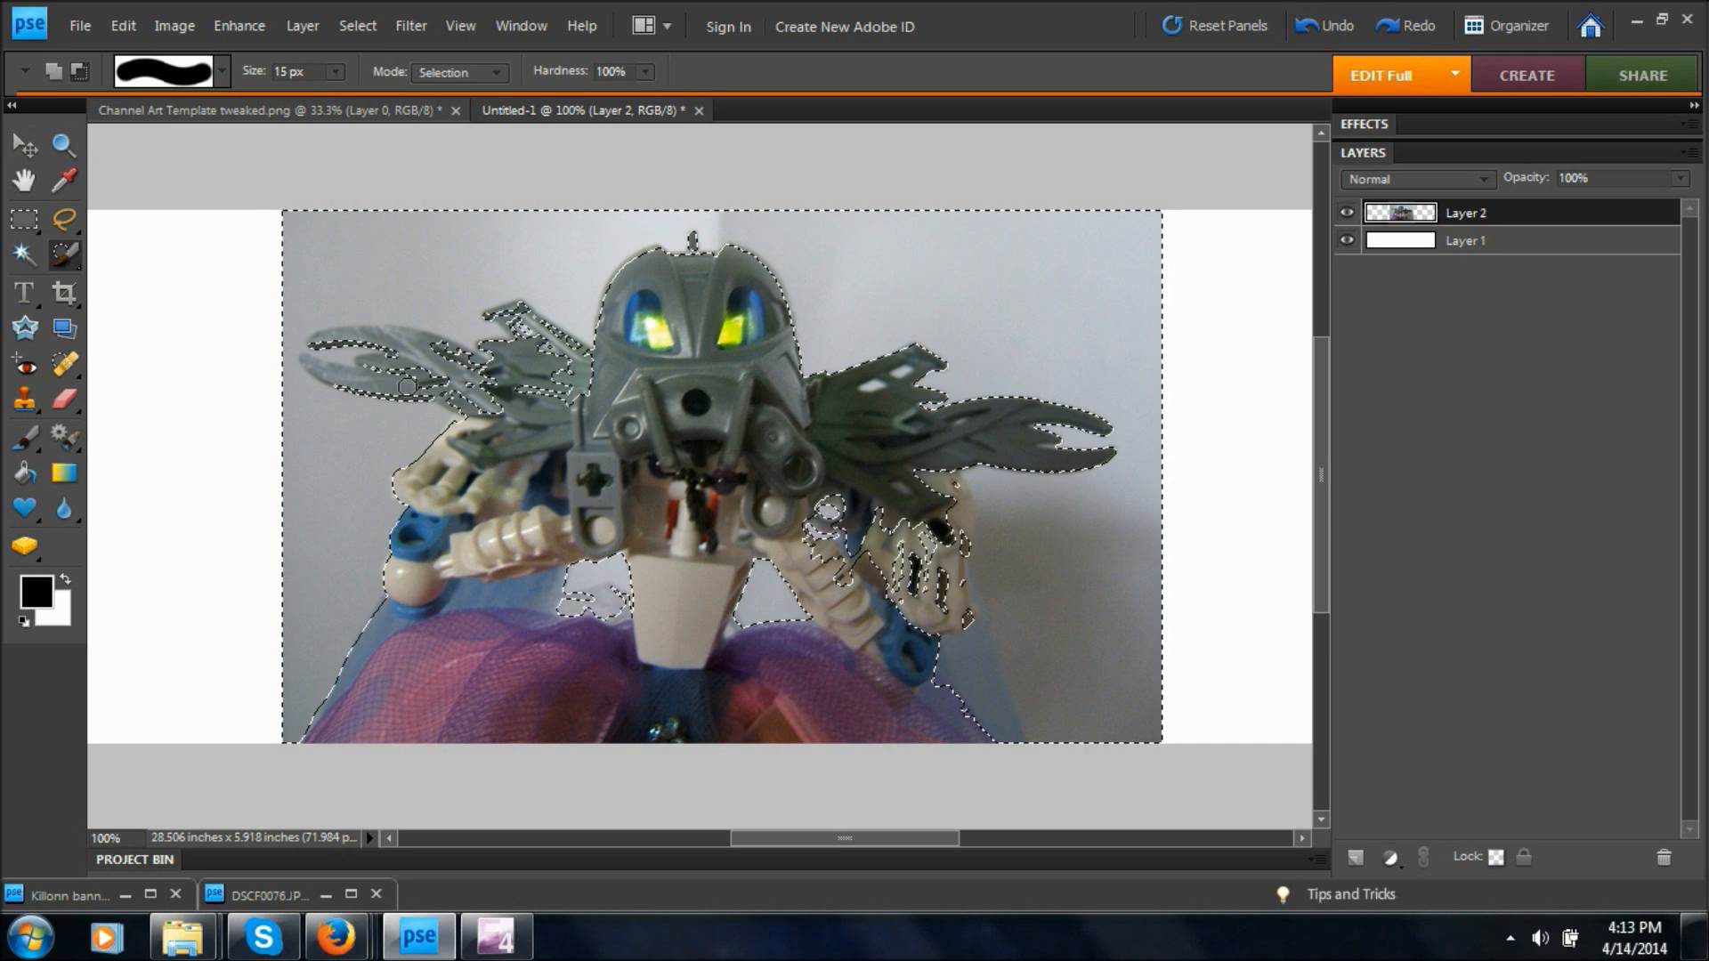
key(bracketleft)
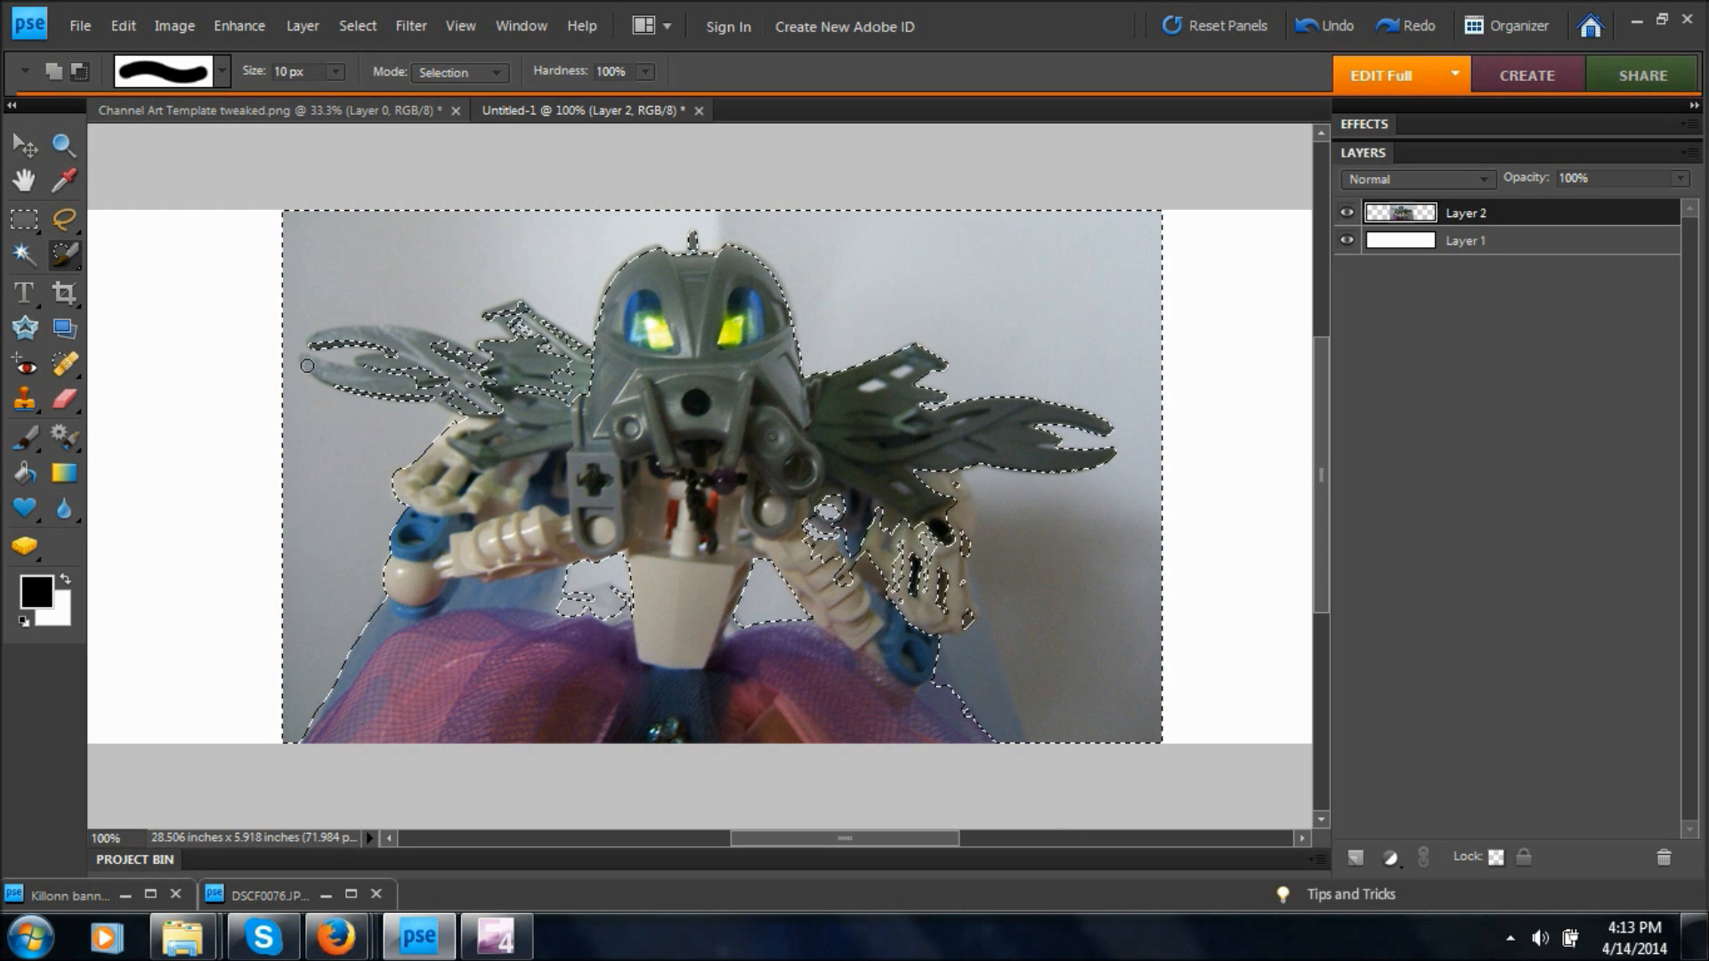
mouse_move(307, 365)
mouse_down()
mouse_move(471, 413)
mouse_move(303, 362)
mouse_move(412, 380)
mouse_move(373, 374)
mouse_move(362, 361)
mouse_move(396, 355)
mouse_move(374, 345)
mouse_move(315, 342)
mouse_move(393, 340)
mouse_move(481, 422)
mouse_move(460, 415)
mouse_move(460, 382)
mouse_move(476, 382)
mouse_move(431, 356)
mouse_move(493, 376)
mouse_move(356, 334)
mouse_up()
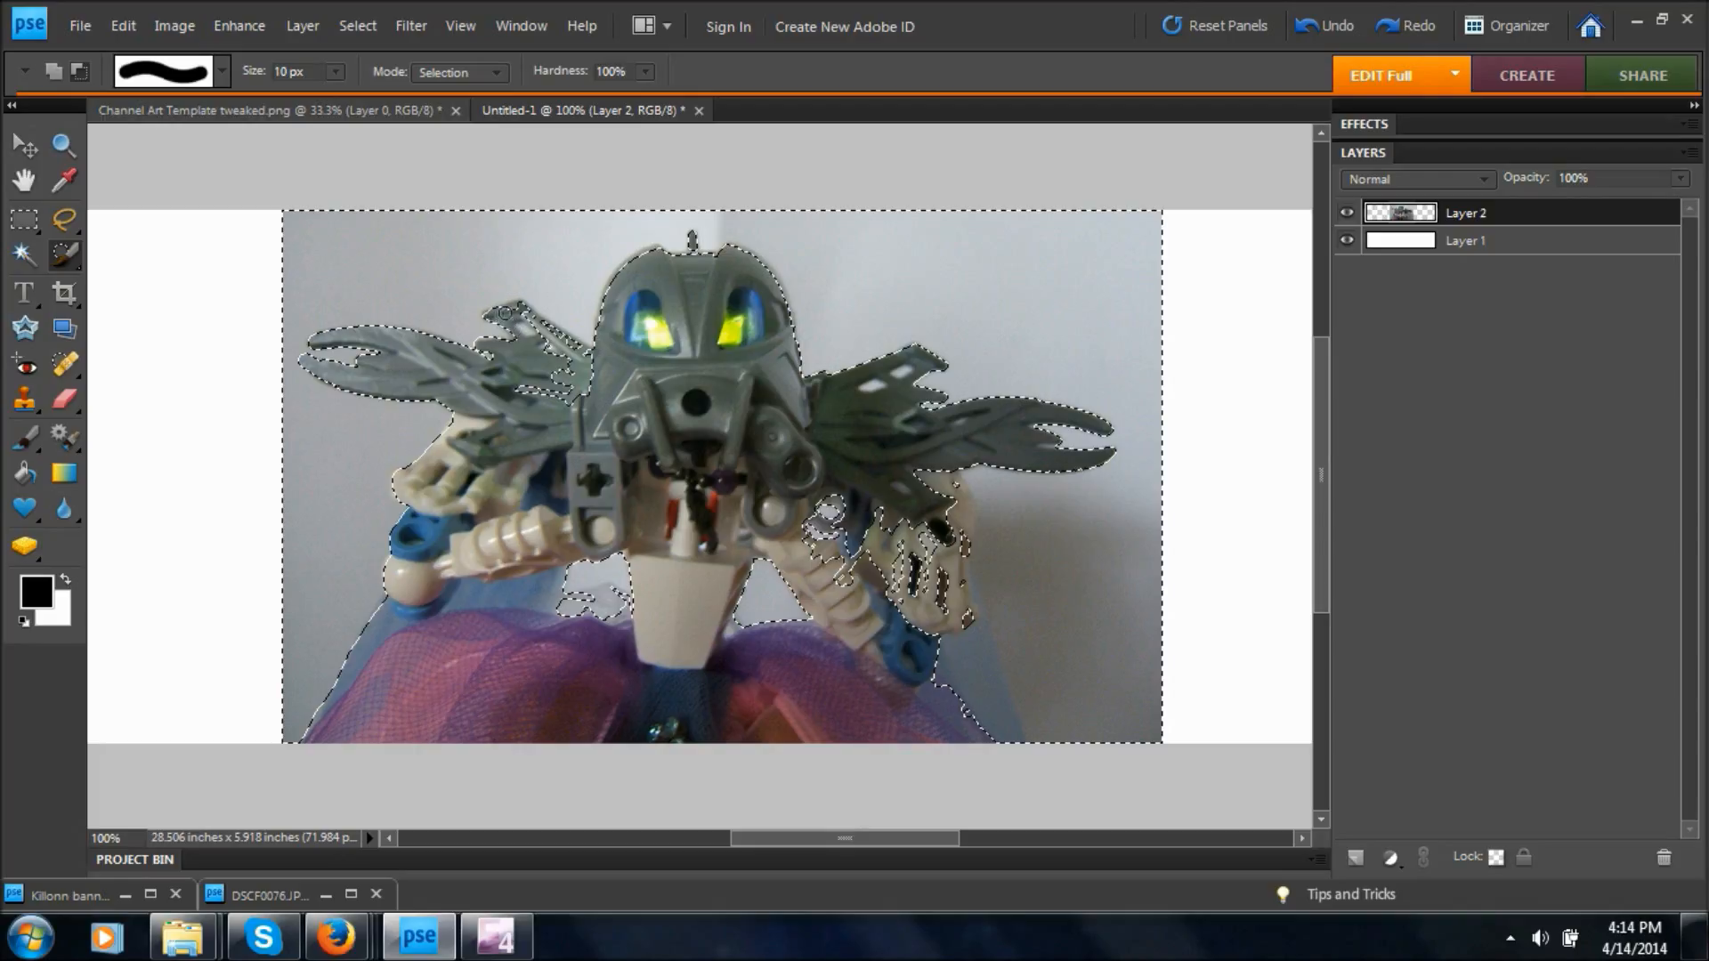
Subtract the remaining left-hand wing parts, the joint beside the chest and the right-hand white shoulder from the background selection with the 10 px Selection Brush.
drag(515, 308, 577, 352)
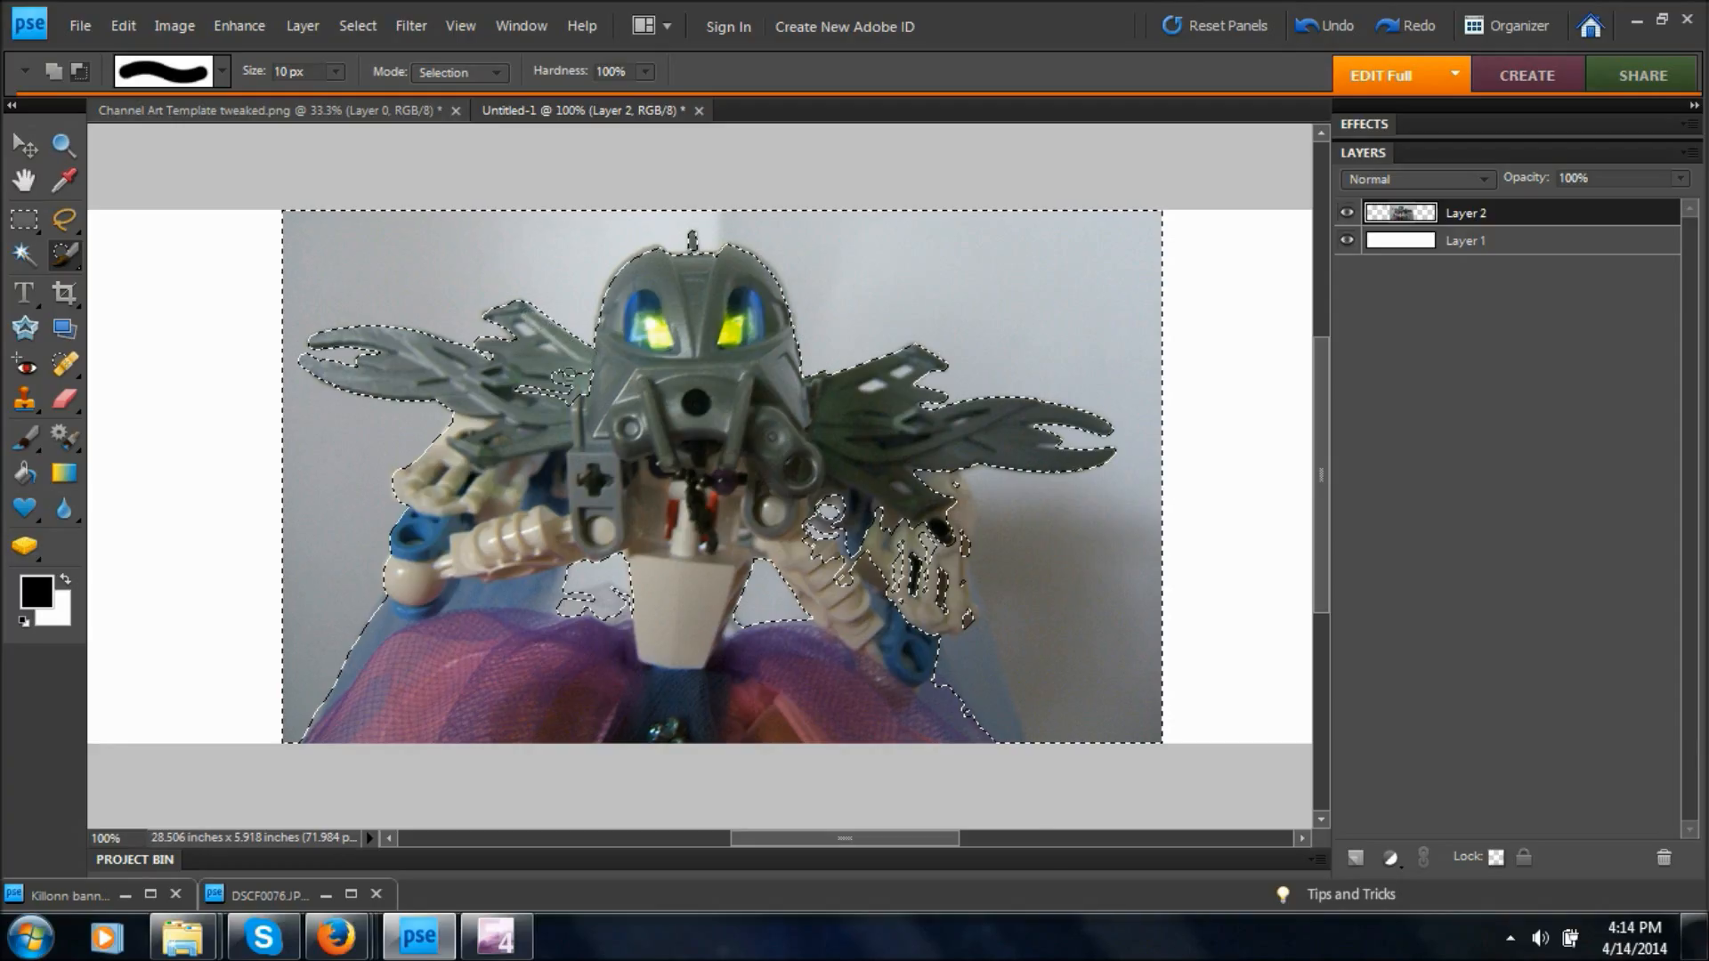
mouse_move(559, 376)
mouse_down()
mouse_move(577, 379)
mouse_move(545, 394)
mouse_move(584, 384)
mouse_up()
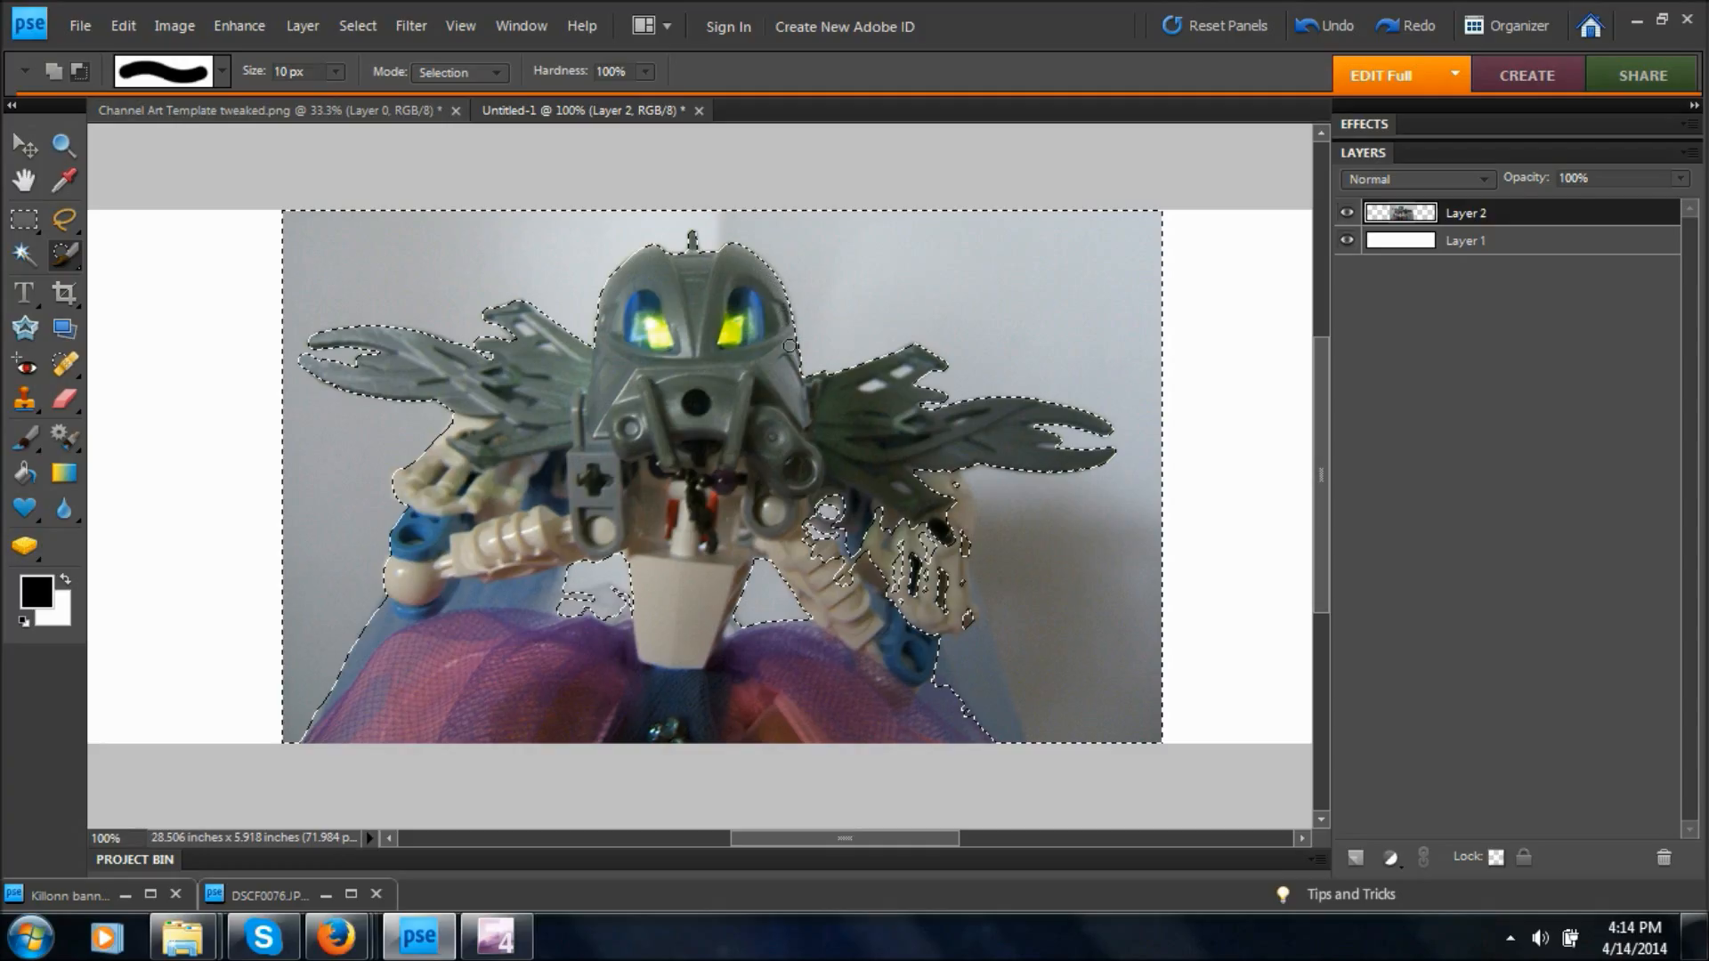
mouse_move(827, 523)
mouse_down()
mouse_move(790, 530)
mouse_move(826, 543)
mouse_move(847, 576)
mouse_up()
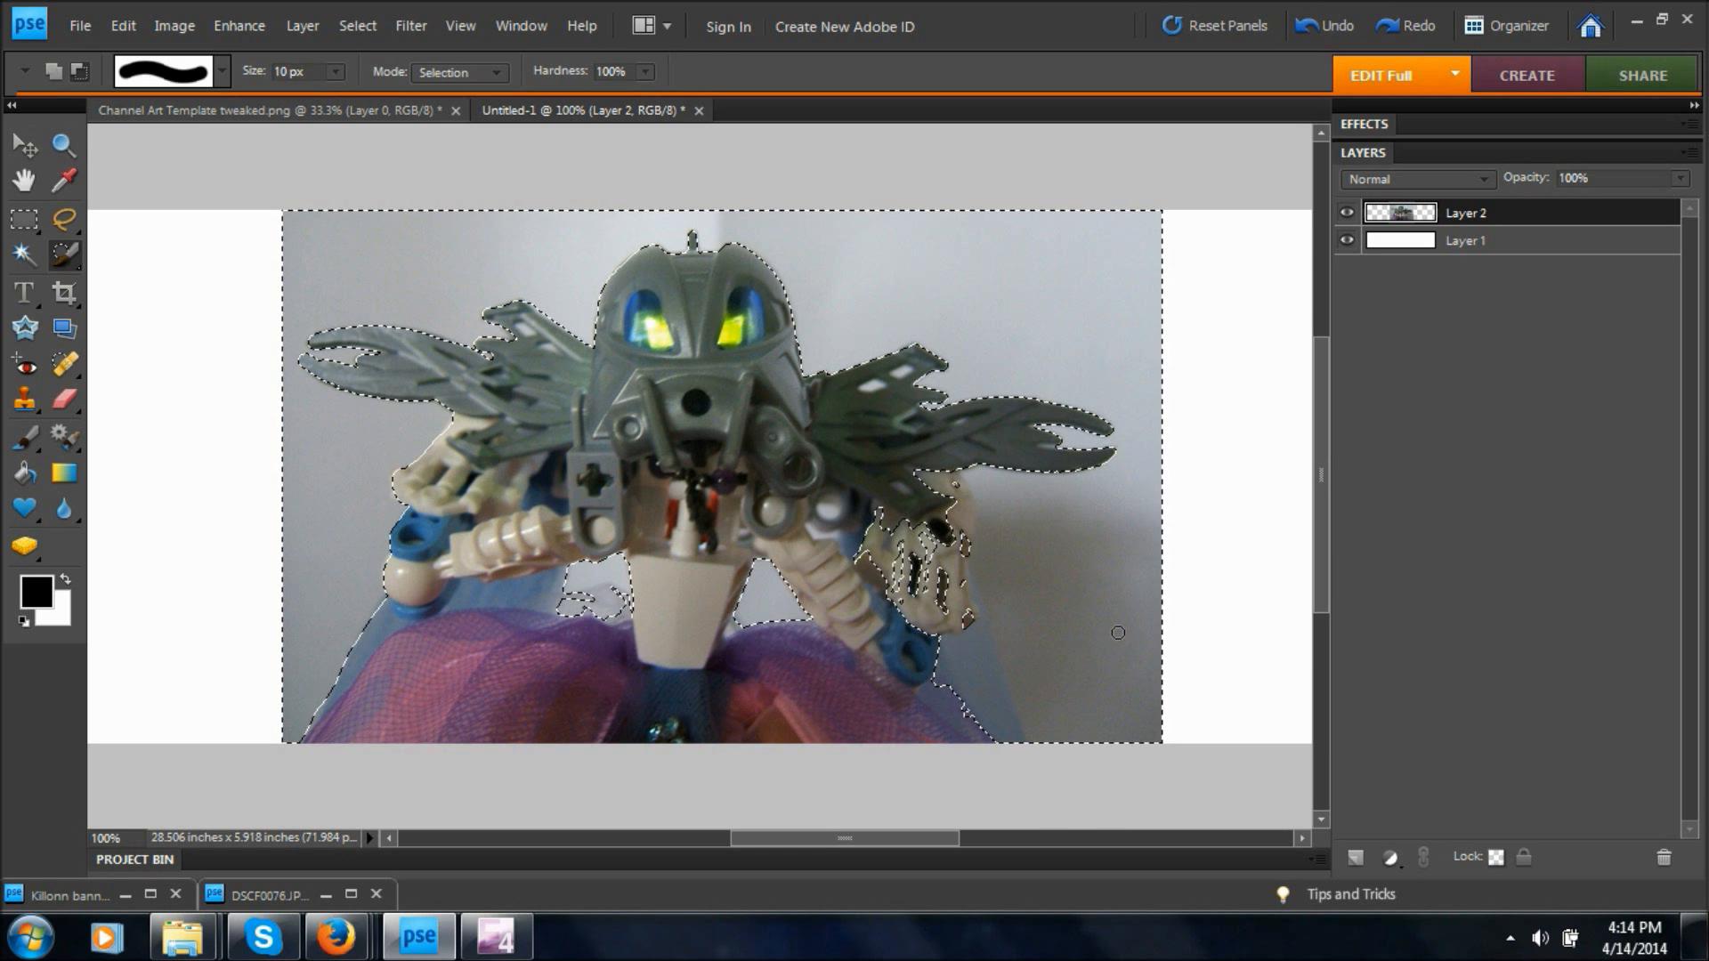
drag(1327, 537, 1321, 552)
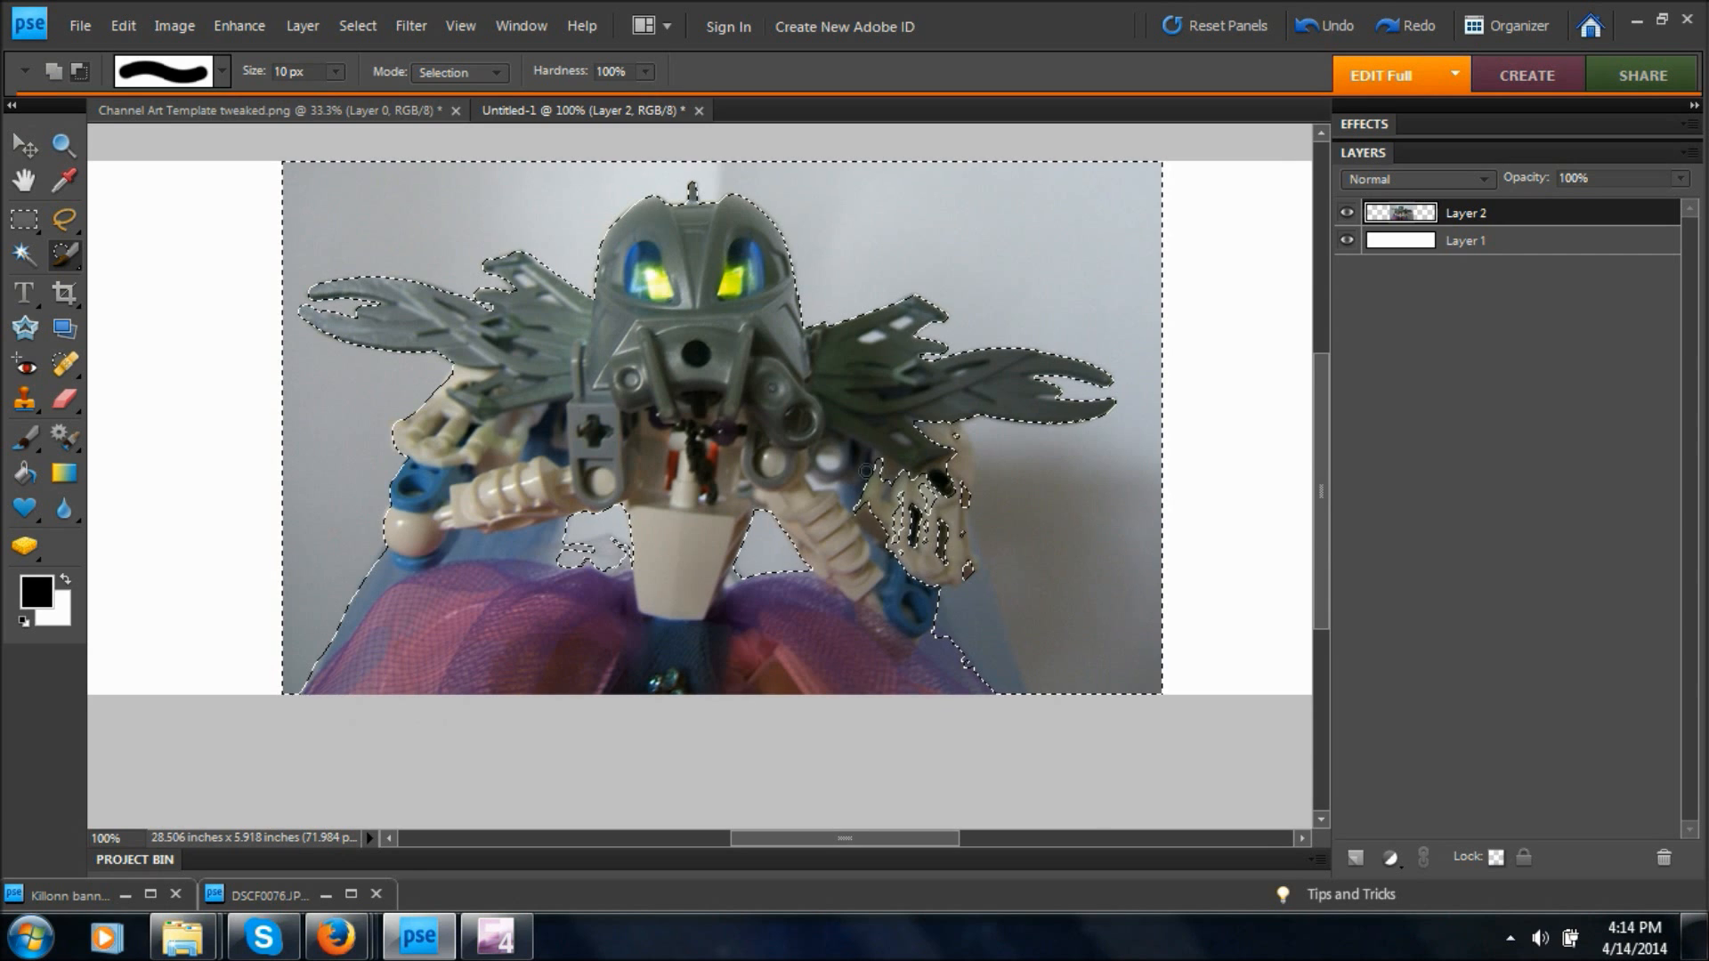
drag(878, 465, 883, 500)
click(927, 534)
mouse_move(955, 431)
mouse_down()
mouse_move(963, 554)
mouse_move(1011, 685)
mouse_move(974, 661)
mouse_move(996, 692)
mouse_move(973, 624)
mouse_move(958, 645)
mouse_move(892, 540)
mouse_move(915, 448)
mouse_move(939, 429)
mouse_move(922, 551)
mouse_up()
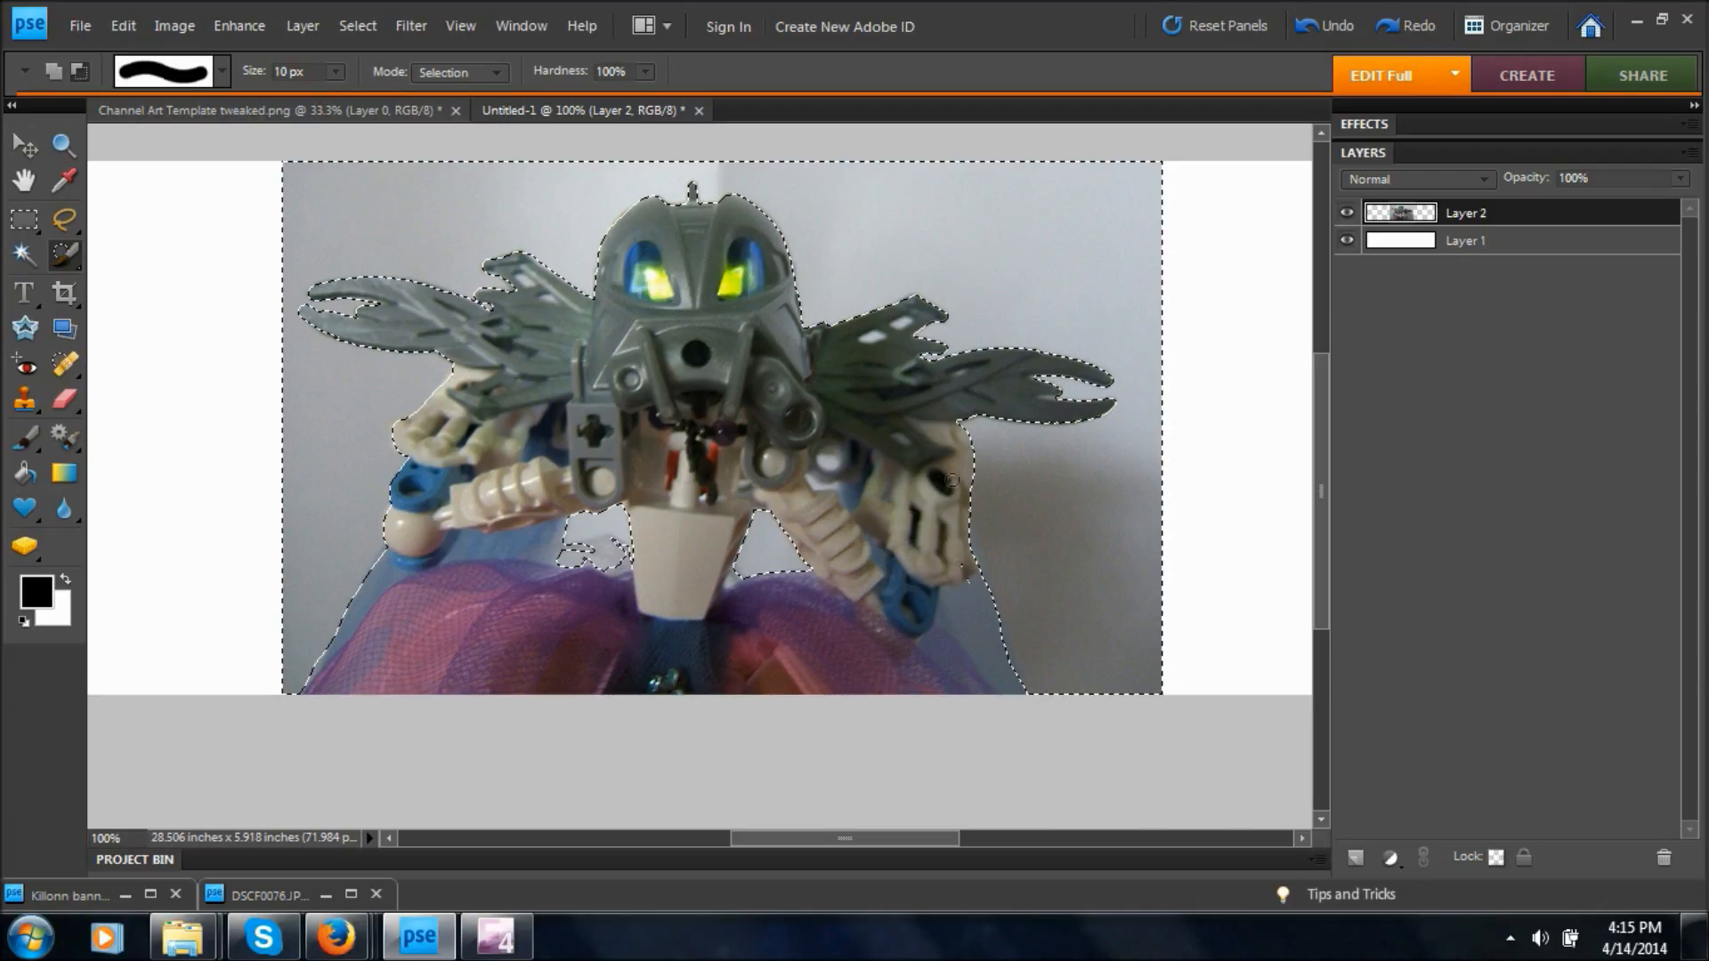
drag(452, 358, 399, 426)
mouse_move(186, 202)
mouse_down()
mouse_move(18, 96)
mouse_move(180, 164)
mouse_up()
key(ctrl+z)
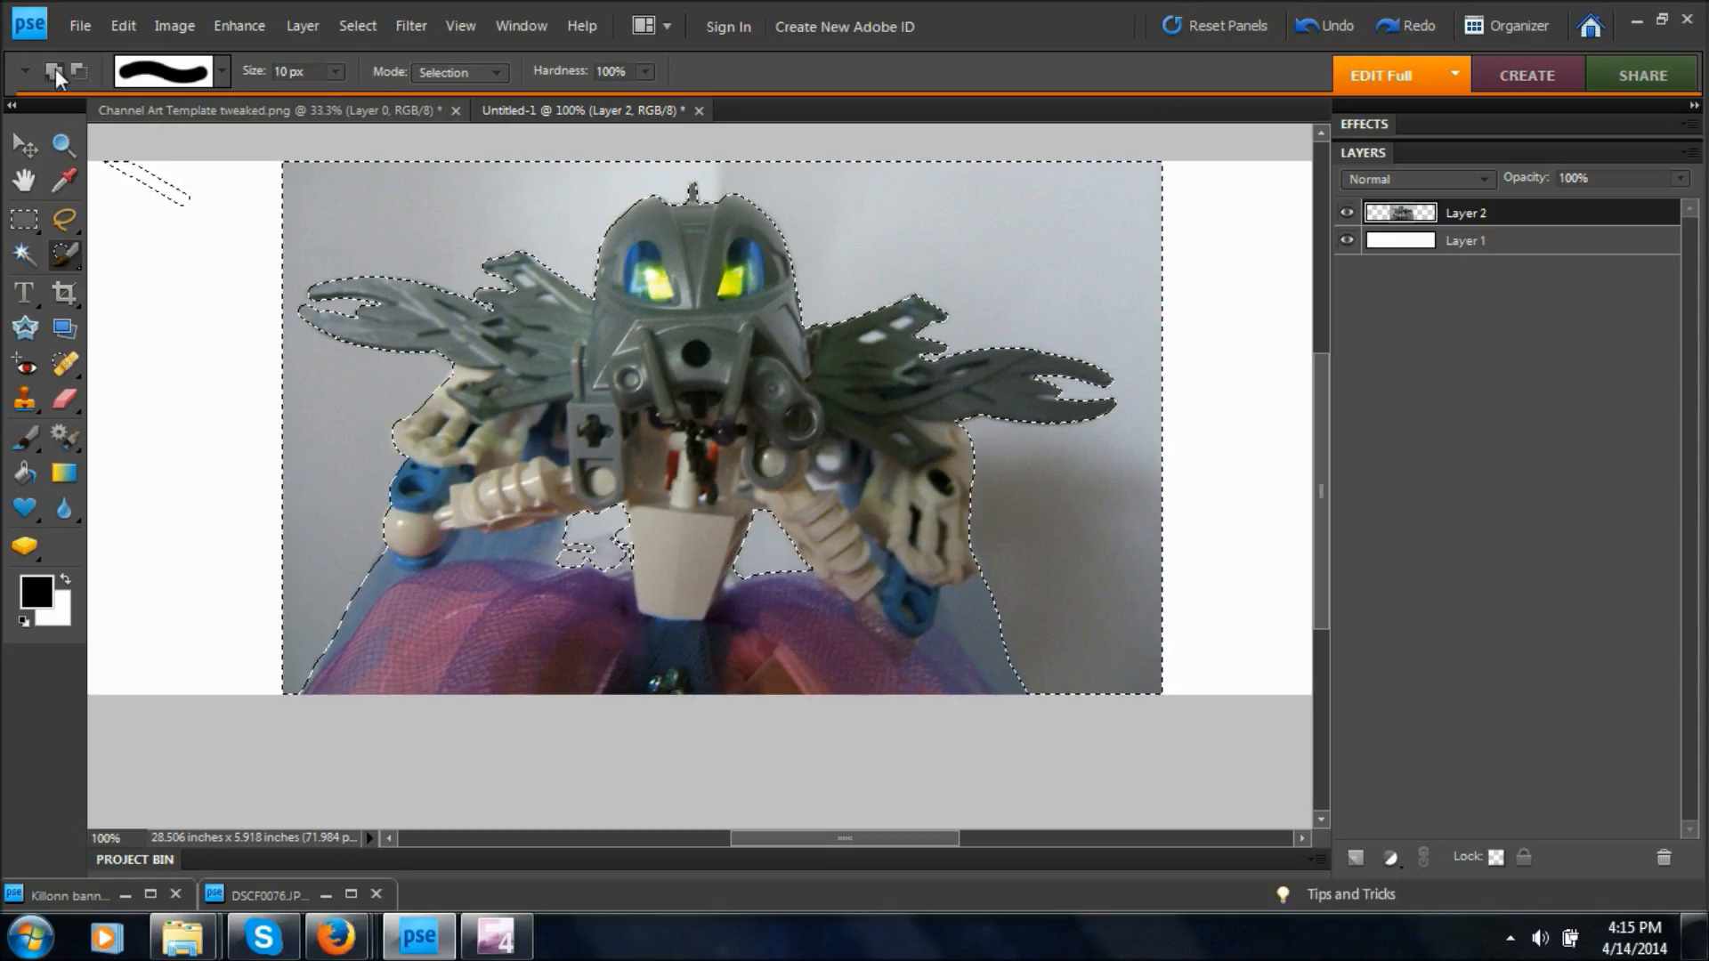
key(ctrl+z)
Add the small gap beside the figure's right-hand arm using the Magic Wand, then delete the selected background from Layer 2 and deselect.
click(24, 254)
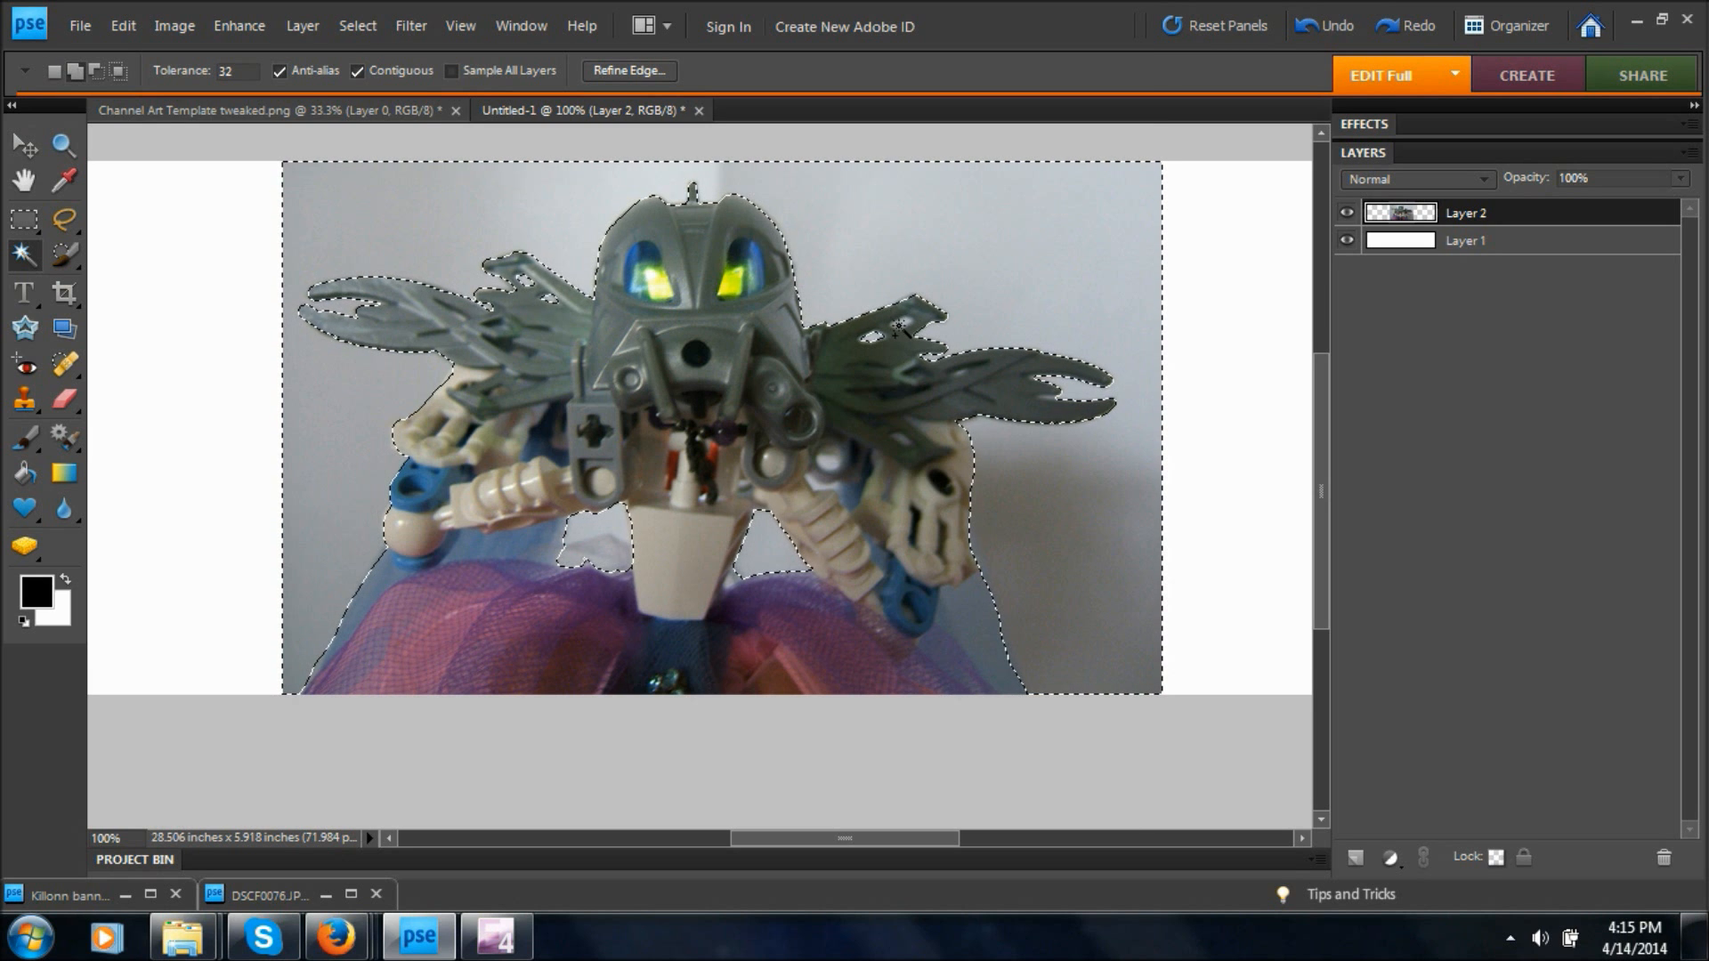
click(828, 463)
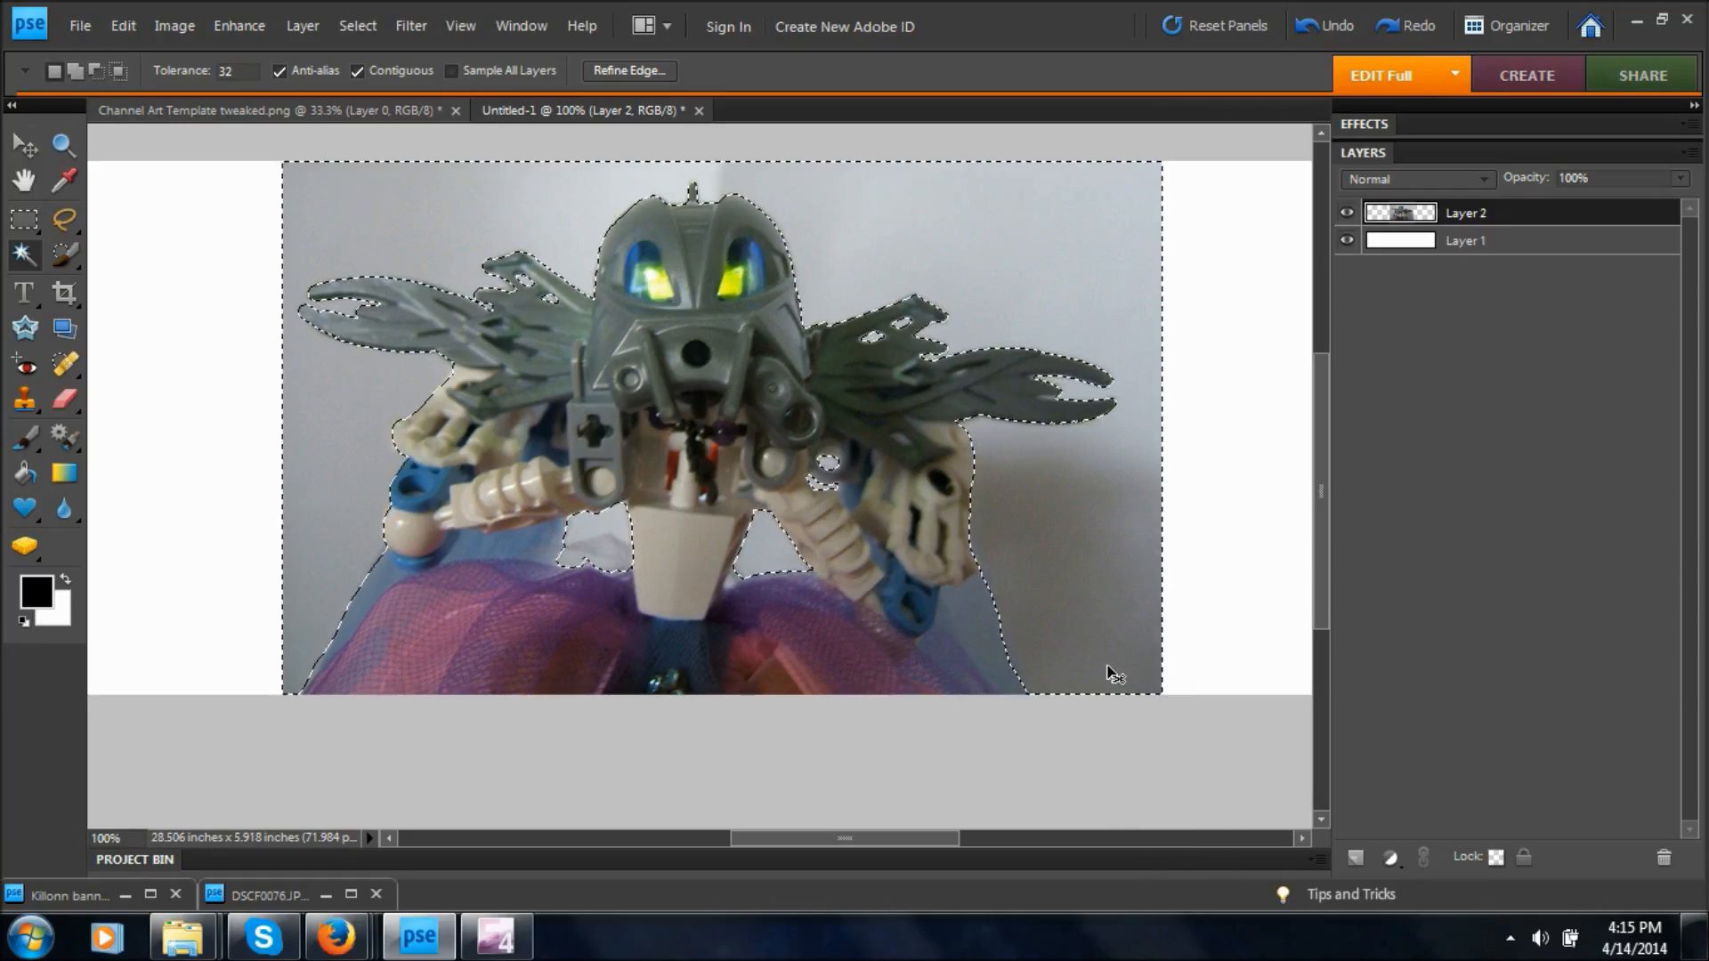
key(Delete)
key(ctrl+d)
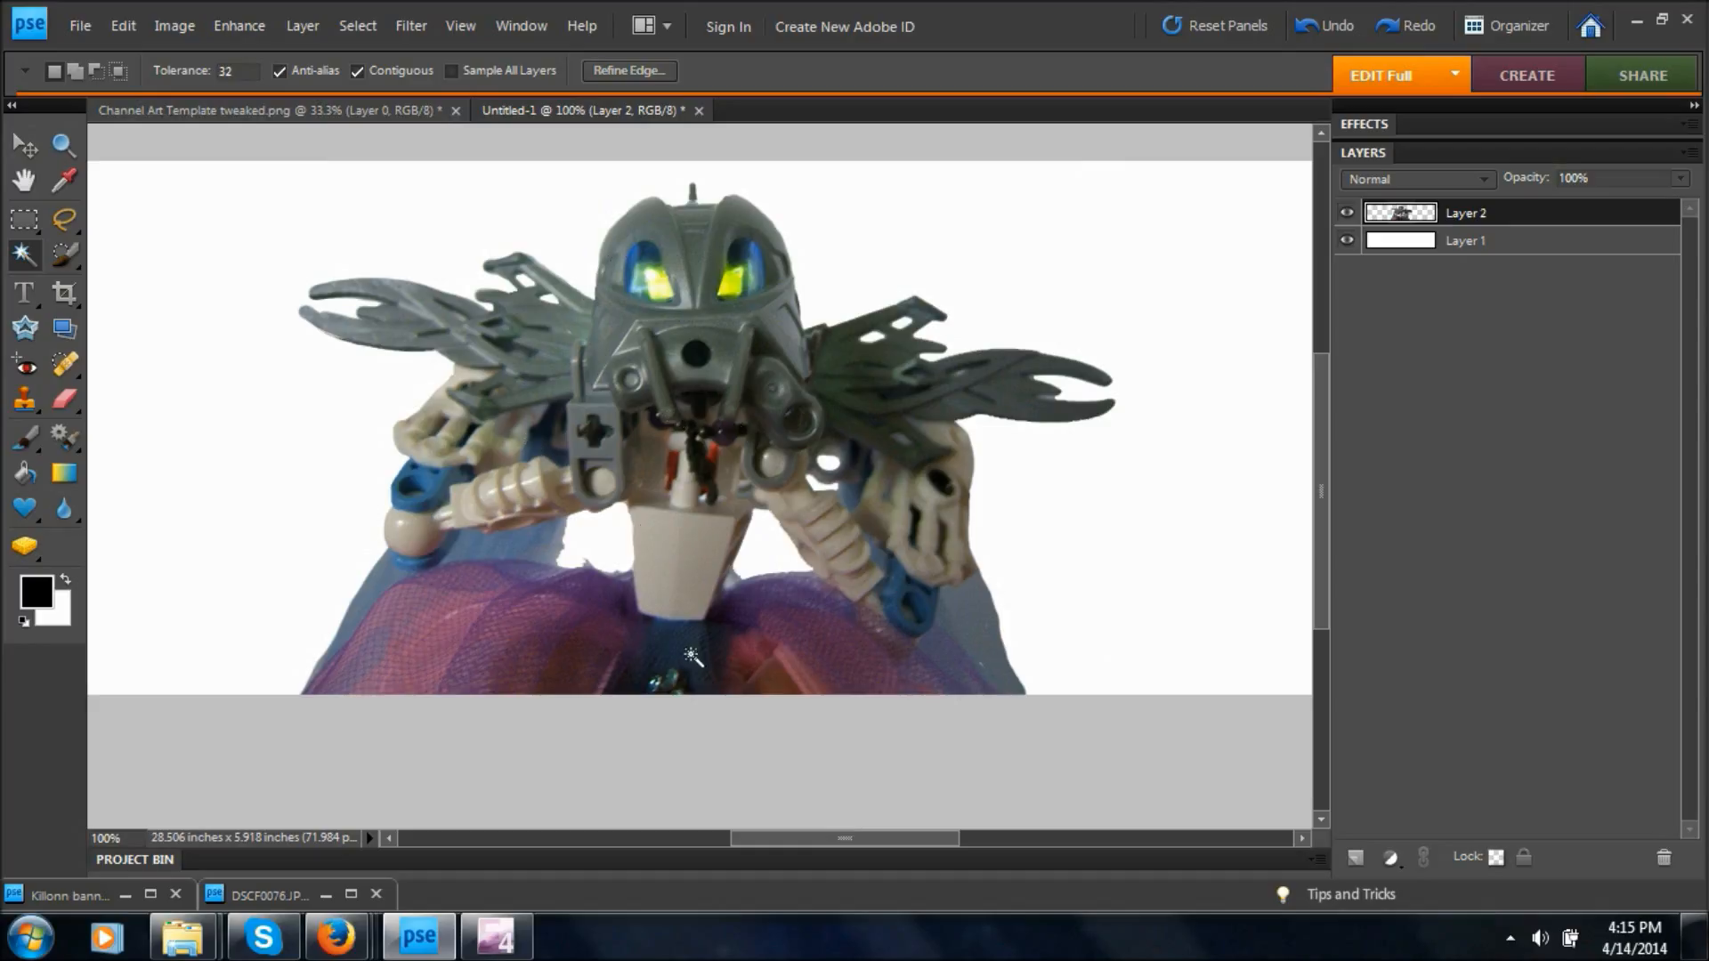
Erase the background remnant between the left-hand arm and the torso on Layer 2 using the 25 px Eraser.
click(64, 398)
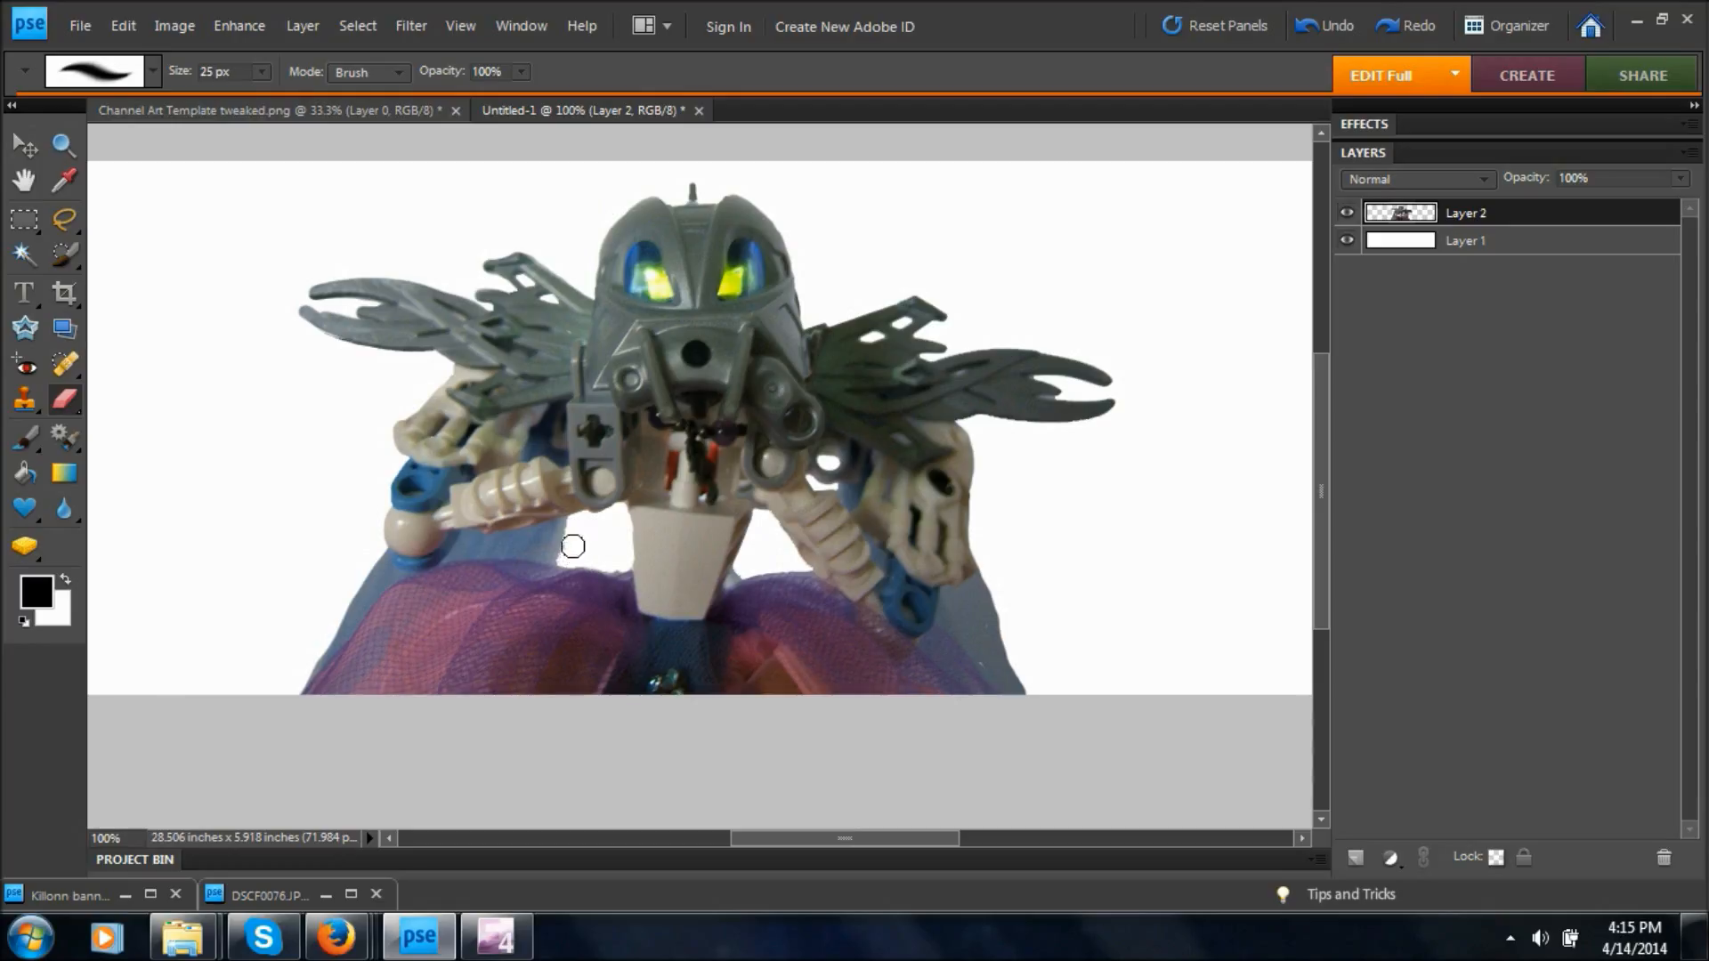
drag(567, 551, 587, 537)
Duplicate Layer 2 as Layer 2 copy within Untitled-1 and hide the original Layer 2.
key(ctrl+minus)
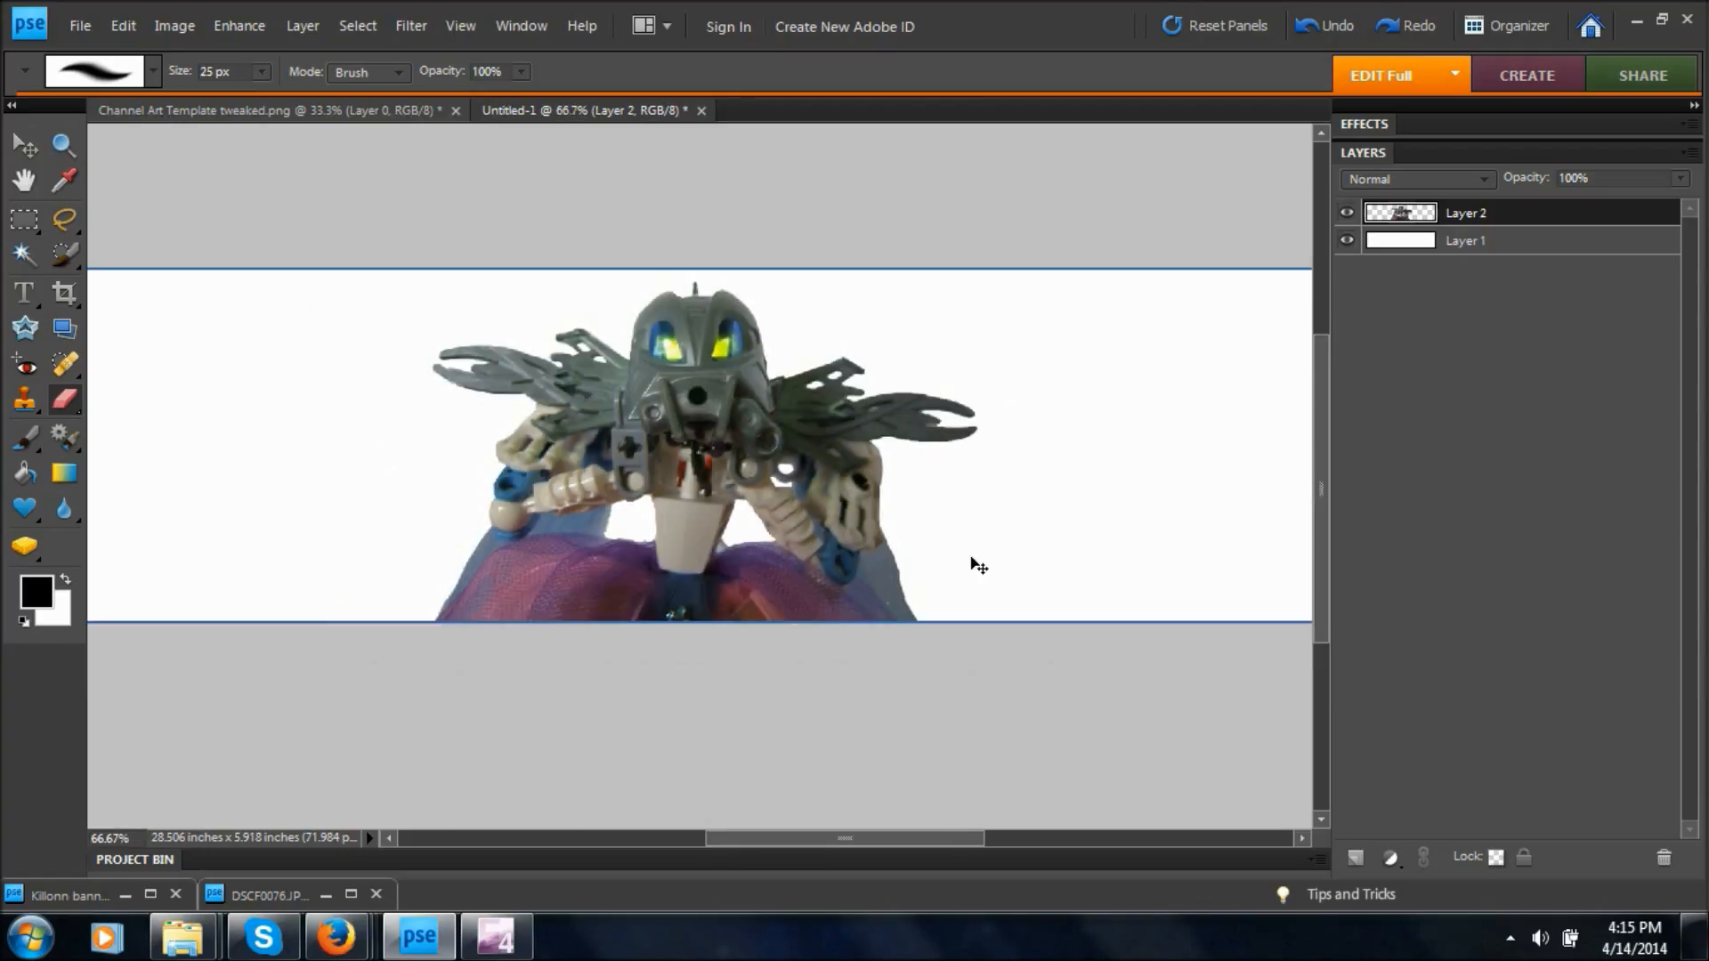
key(ctrl+minus)
key(ctrl+minus)
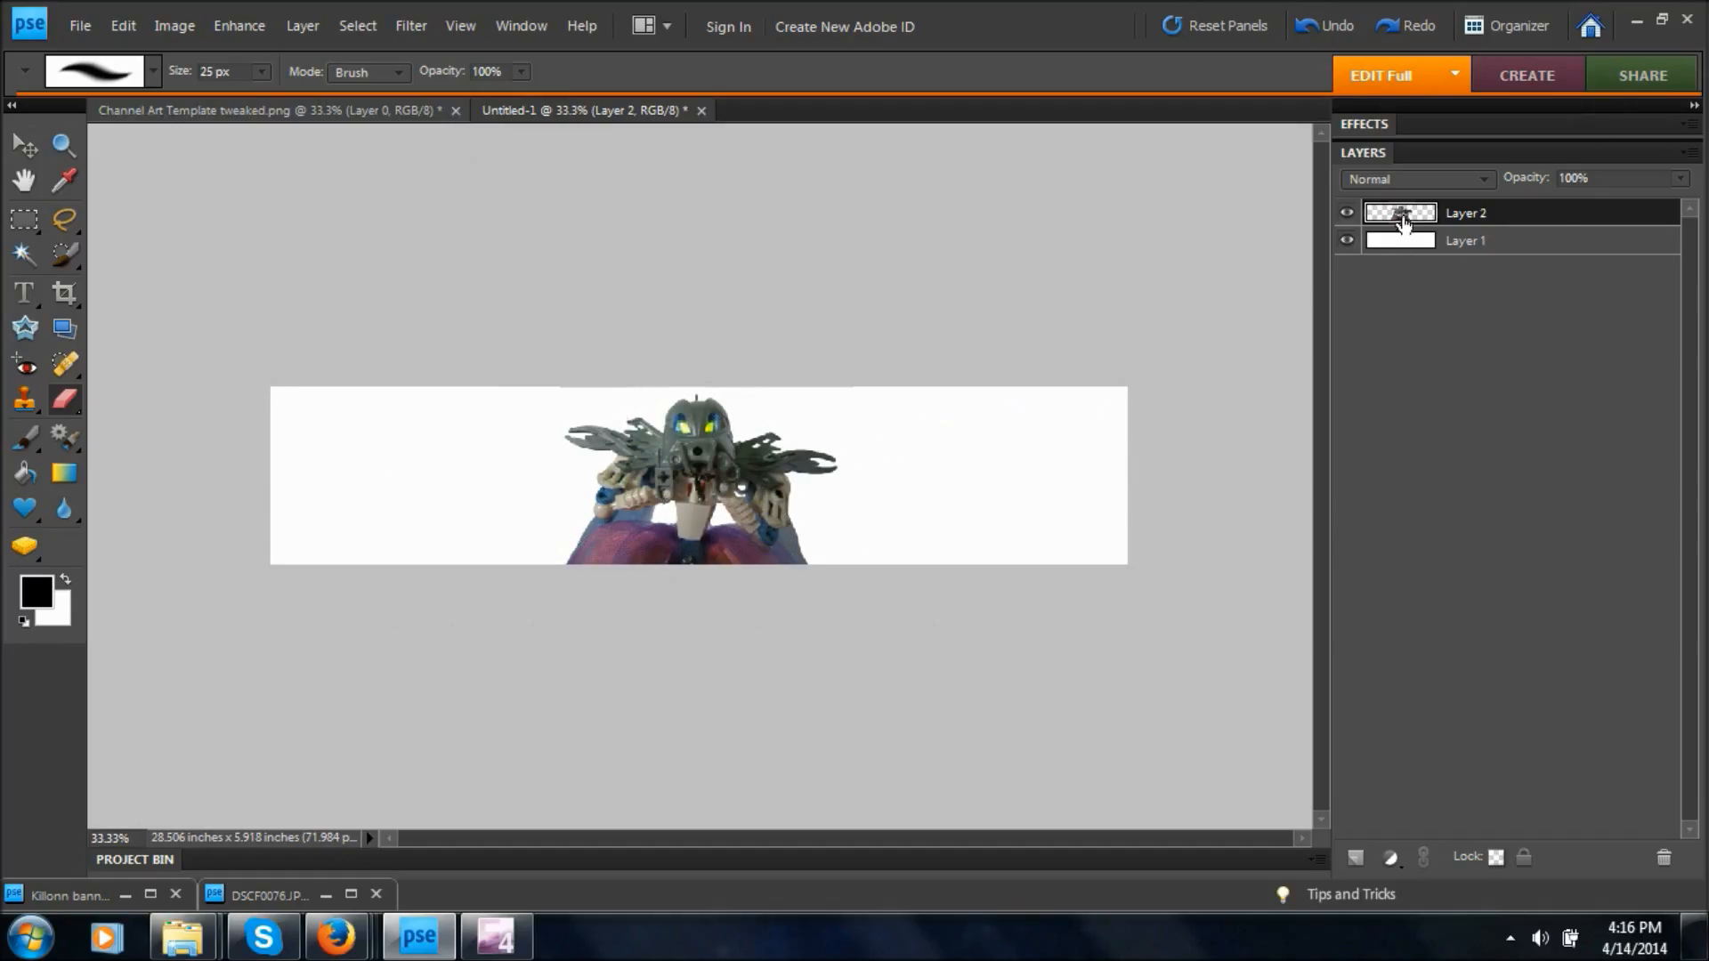
right_click(1402, 219)
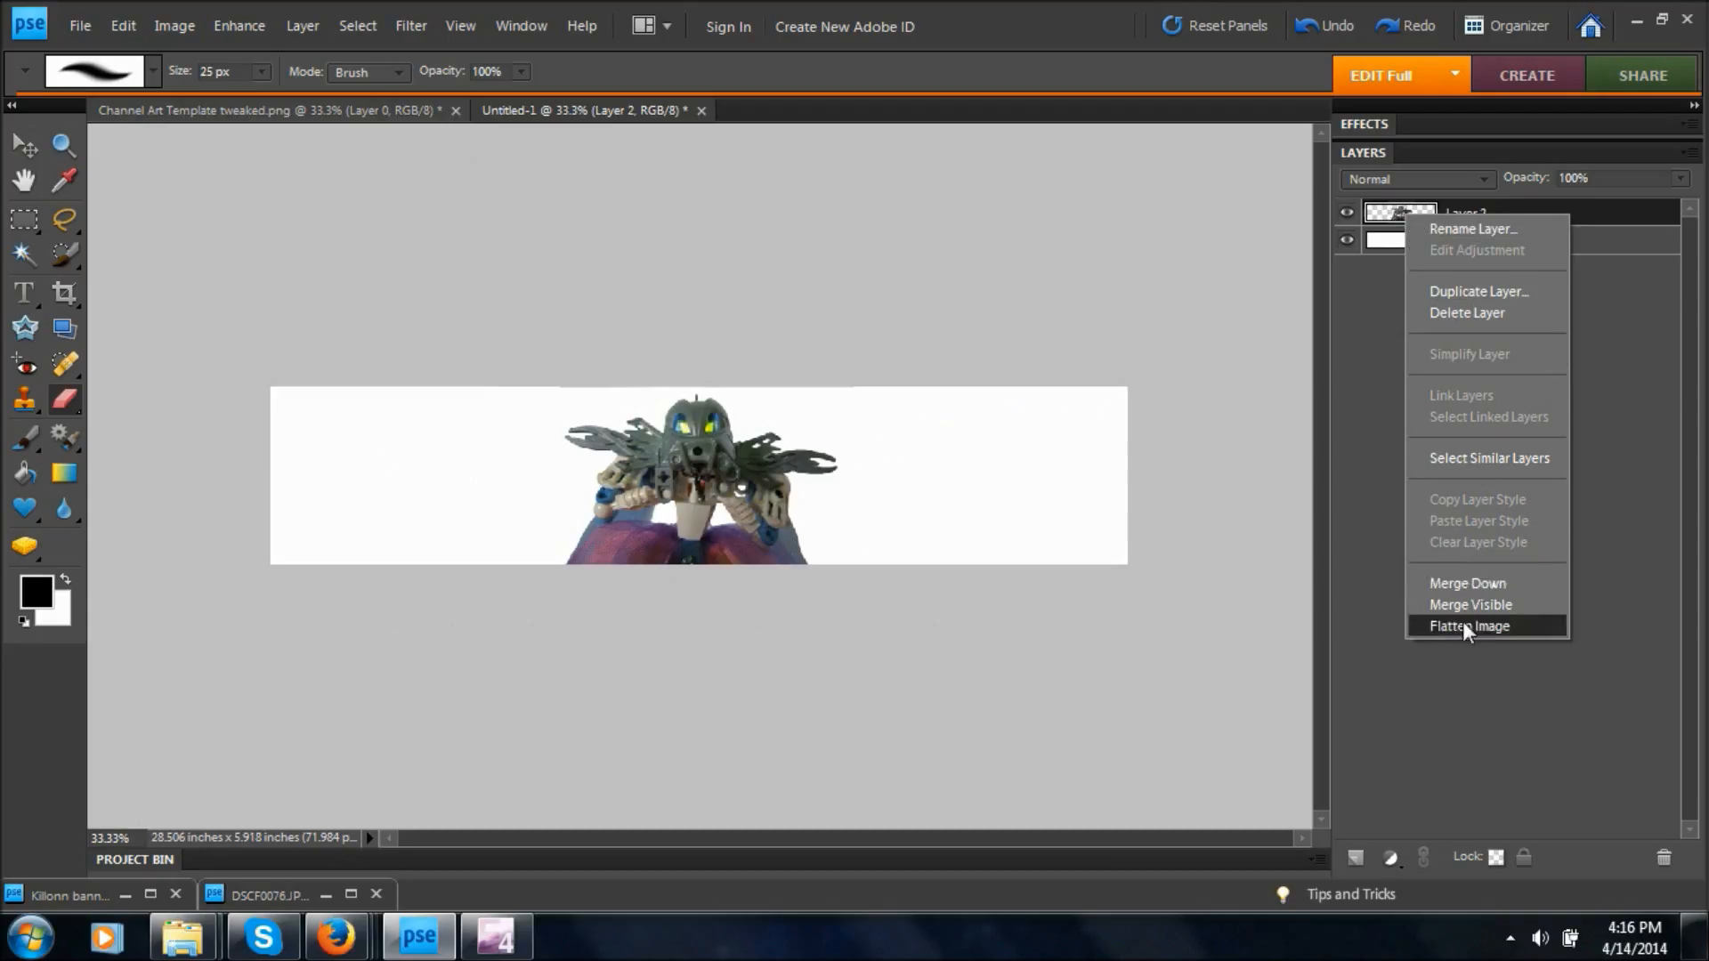
click(1475, 290)
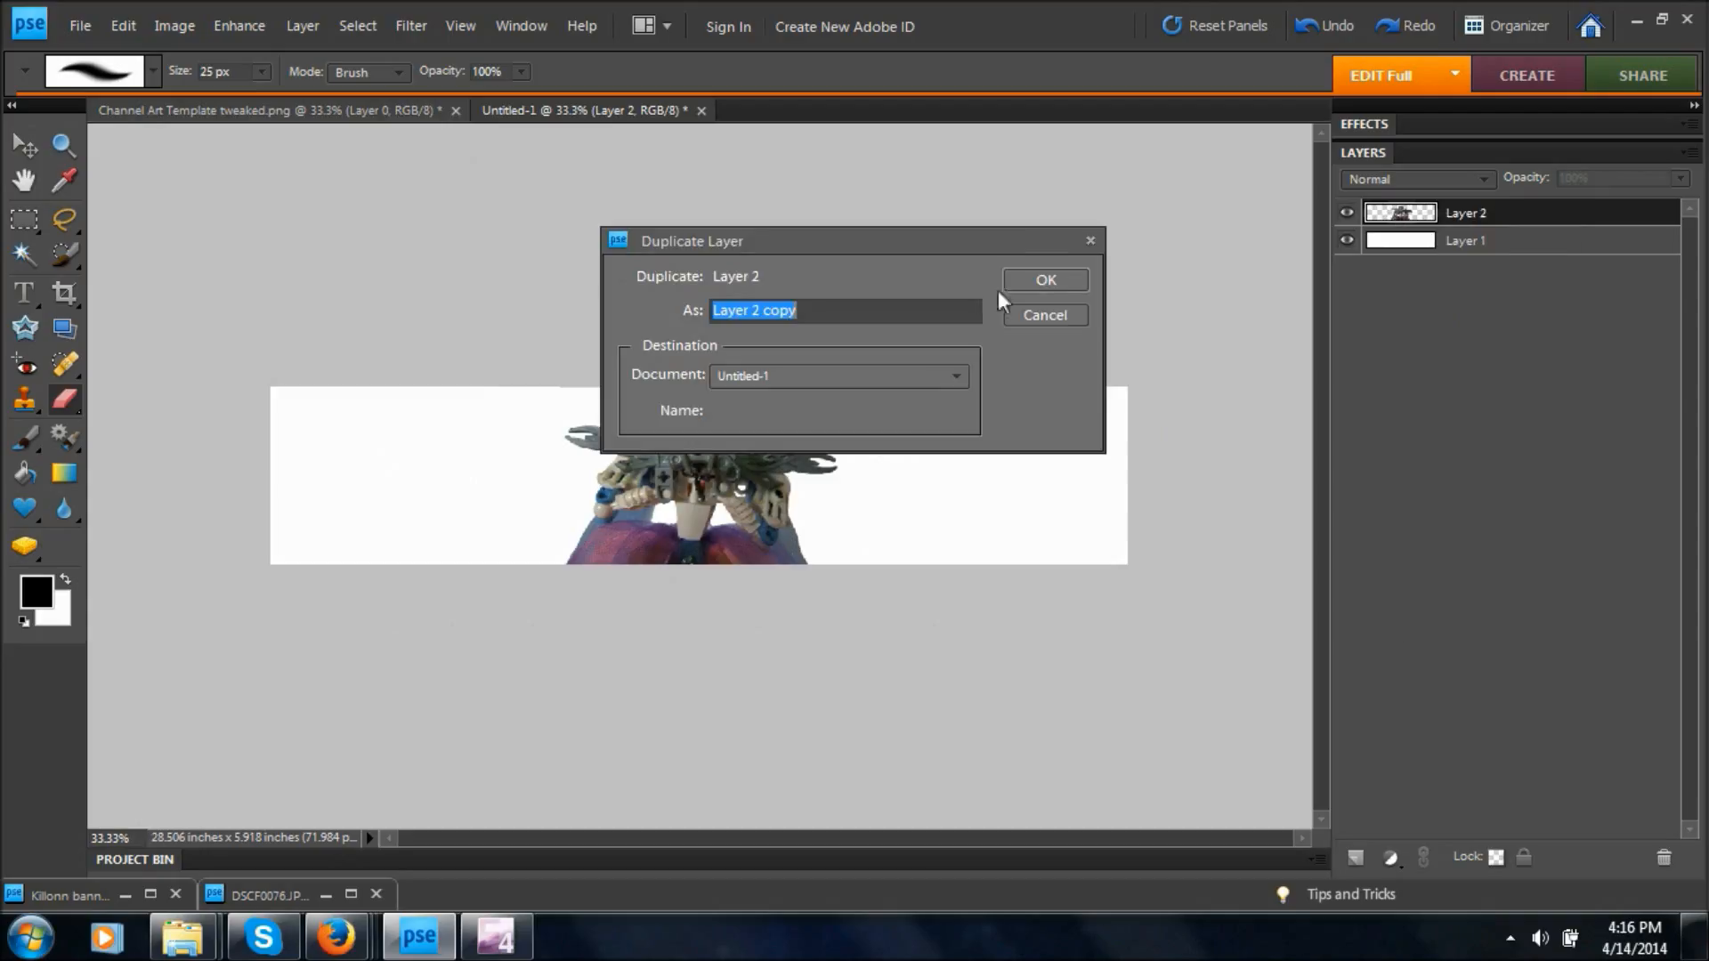
click(1046, 280)
click(1346, 240)
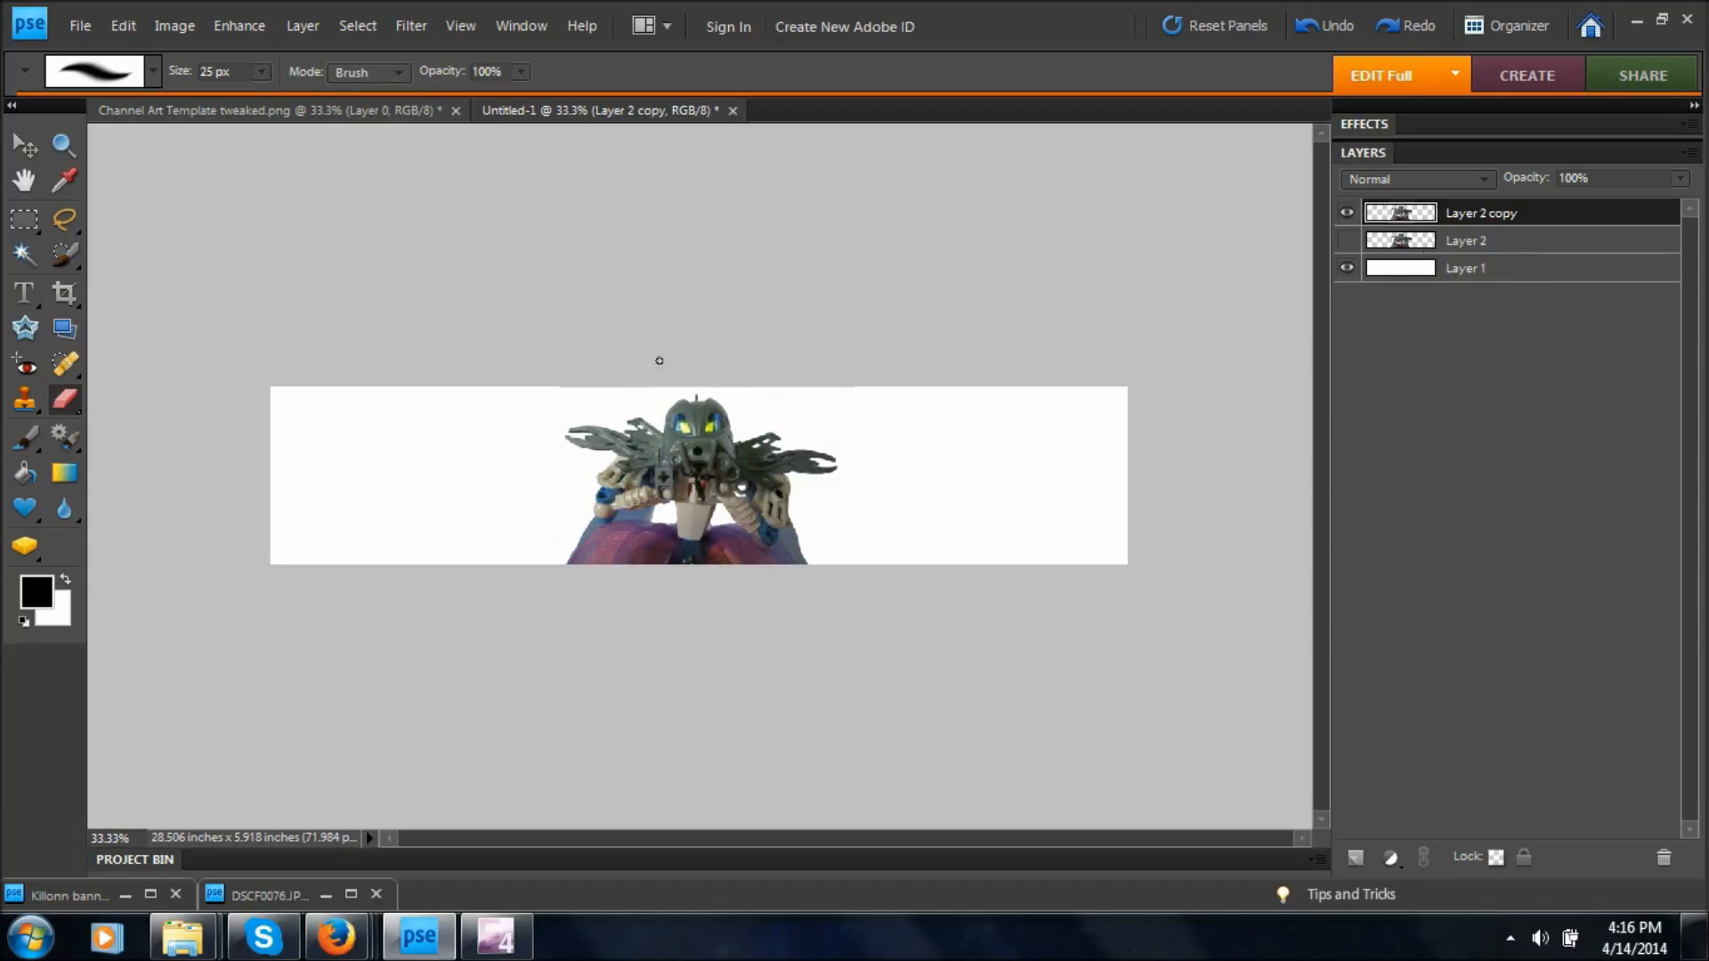
Apply the Cutout filter to Layer 2 copy with Number of Levels 8, Edge Simplicity 0 and Edge Fidelity 3.
click(411, 23)
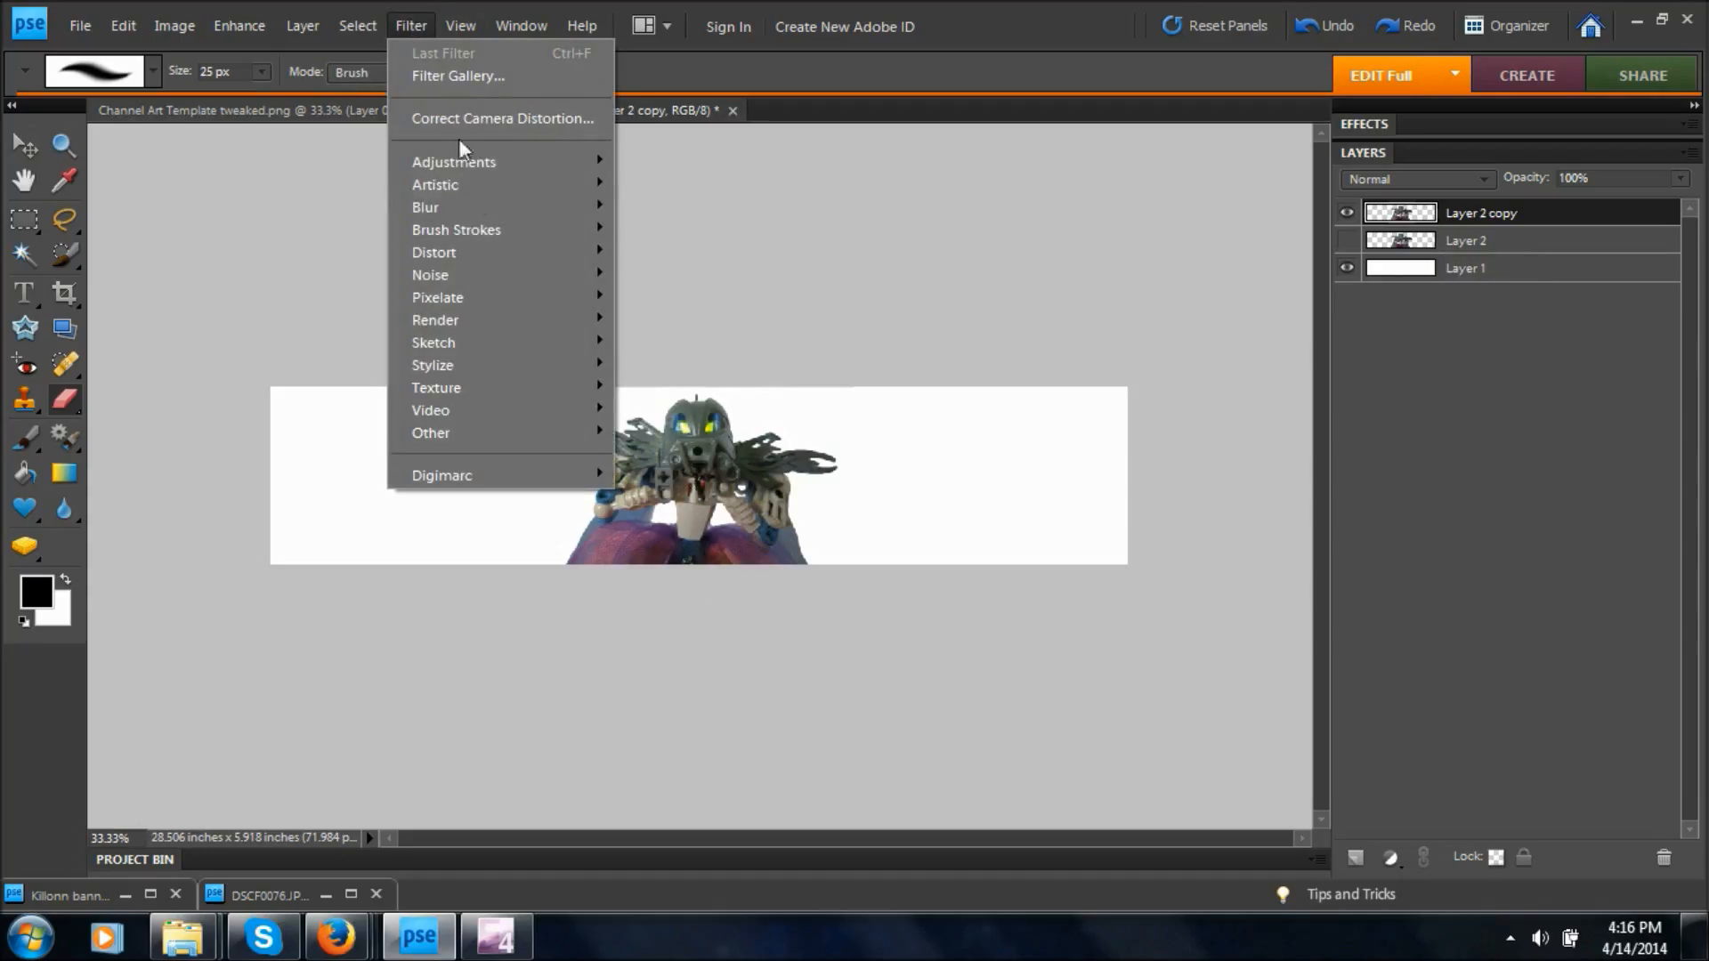
mouse_move(476, 190)
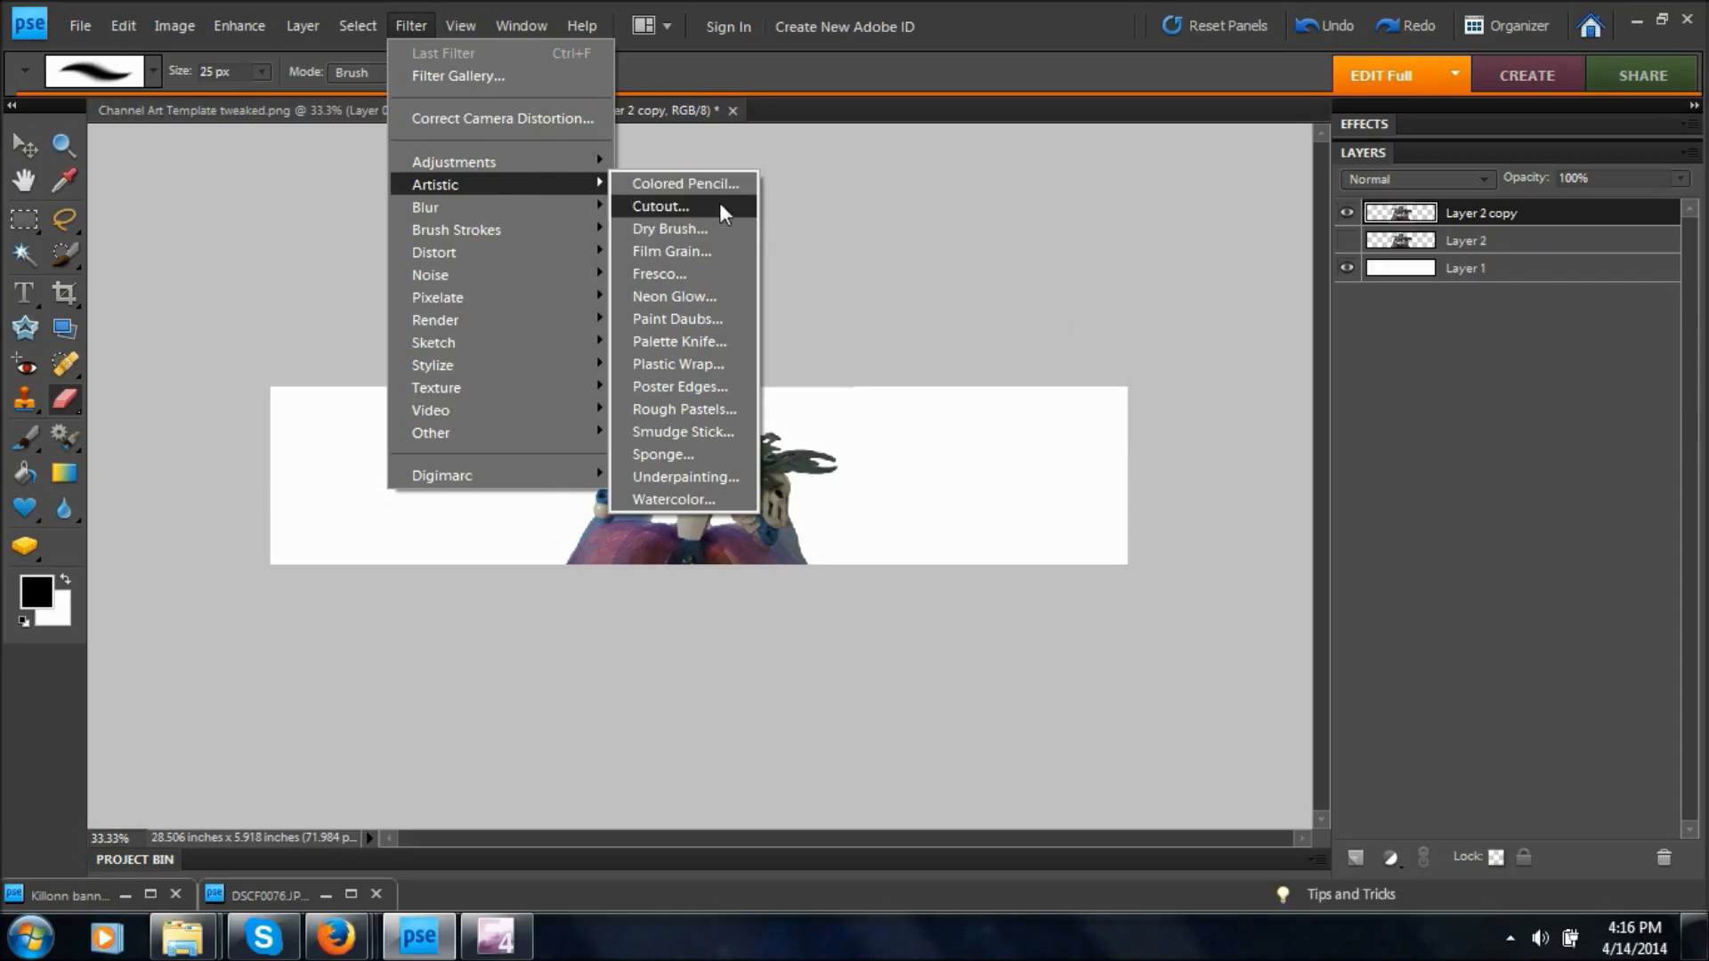
click(661, 206)
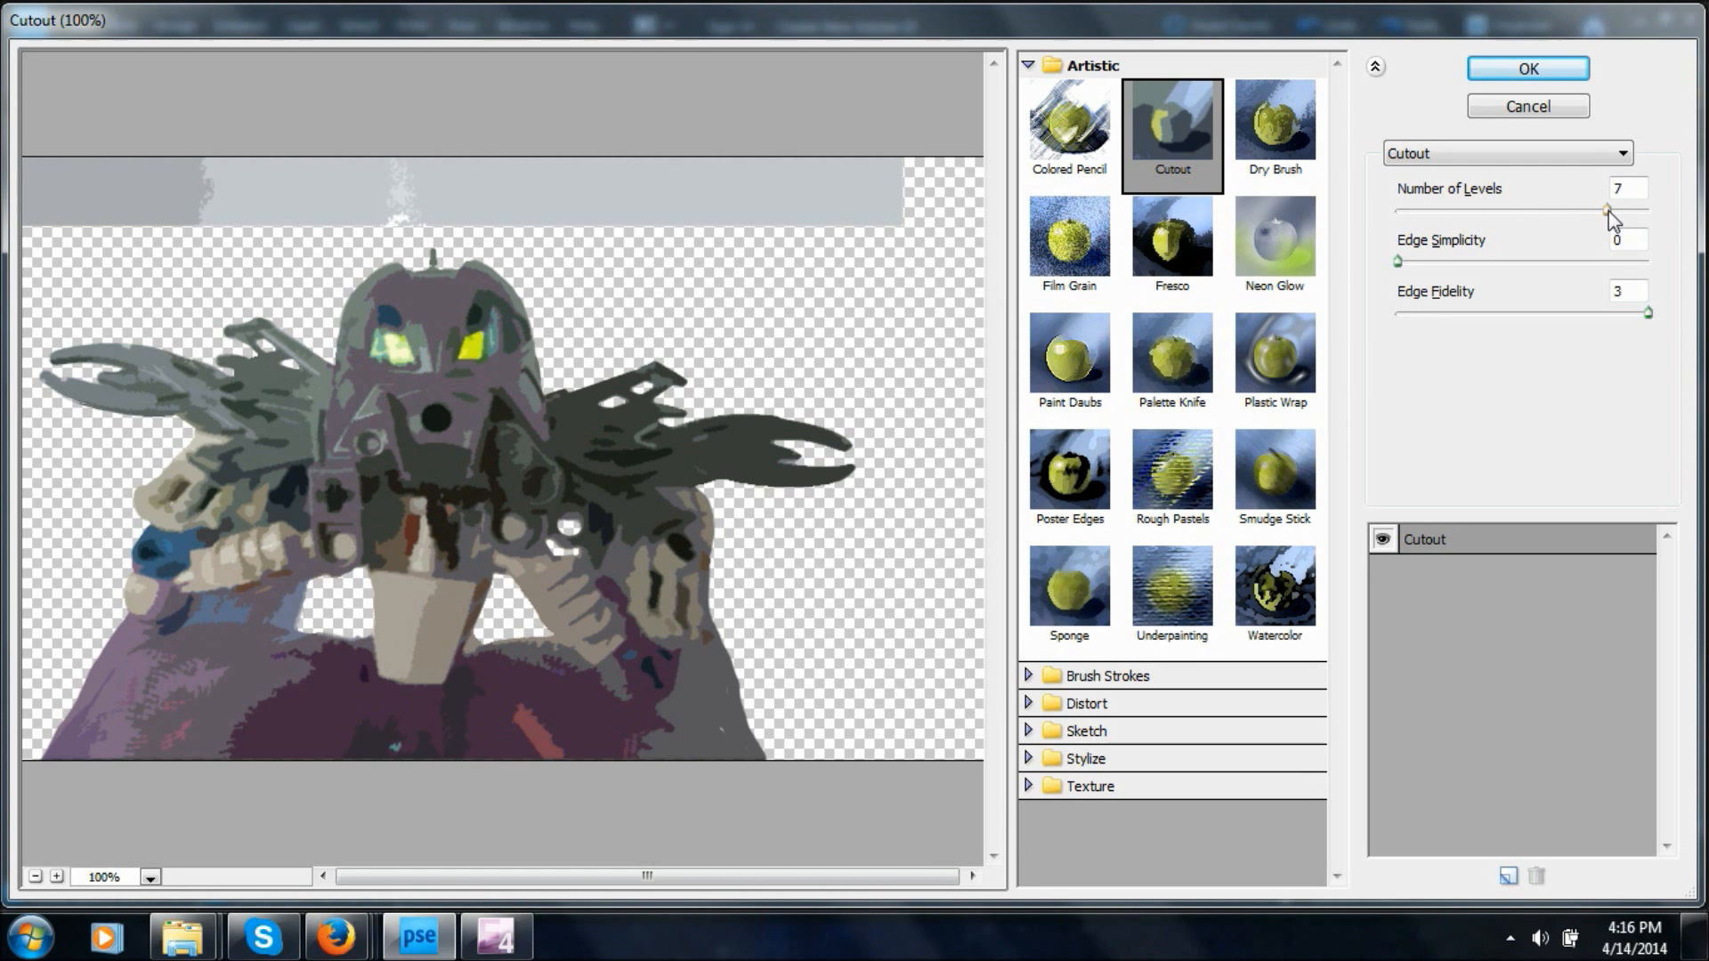
drag(1606, 211, 1660, 222)
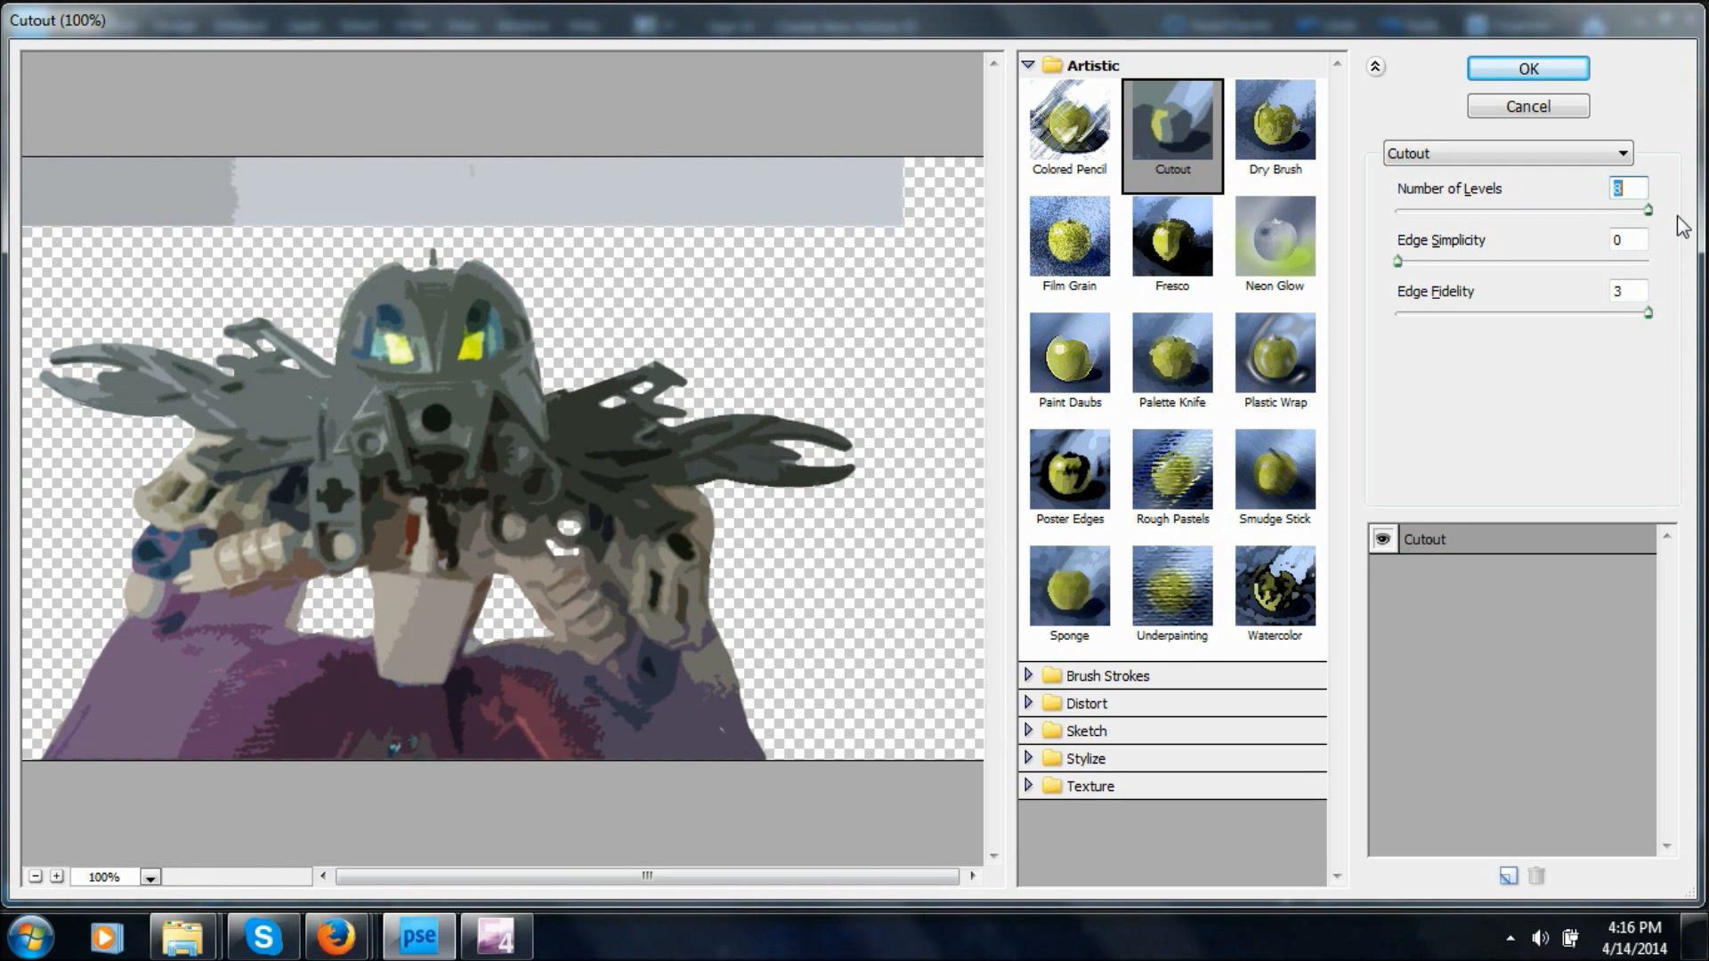
mouse_move(1397, 261)
mouse_down()
mouse_move(1465, 261)
mouse_move(1391, 283)
mouse_up()
mouse_move(1648, 210)
mouse_down()
mouse_move(1502, 214)
mouse_move(1652, 212)
mouse_up()
click(1540, 75)
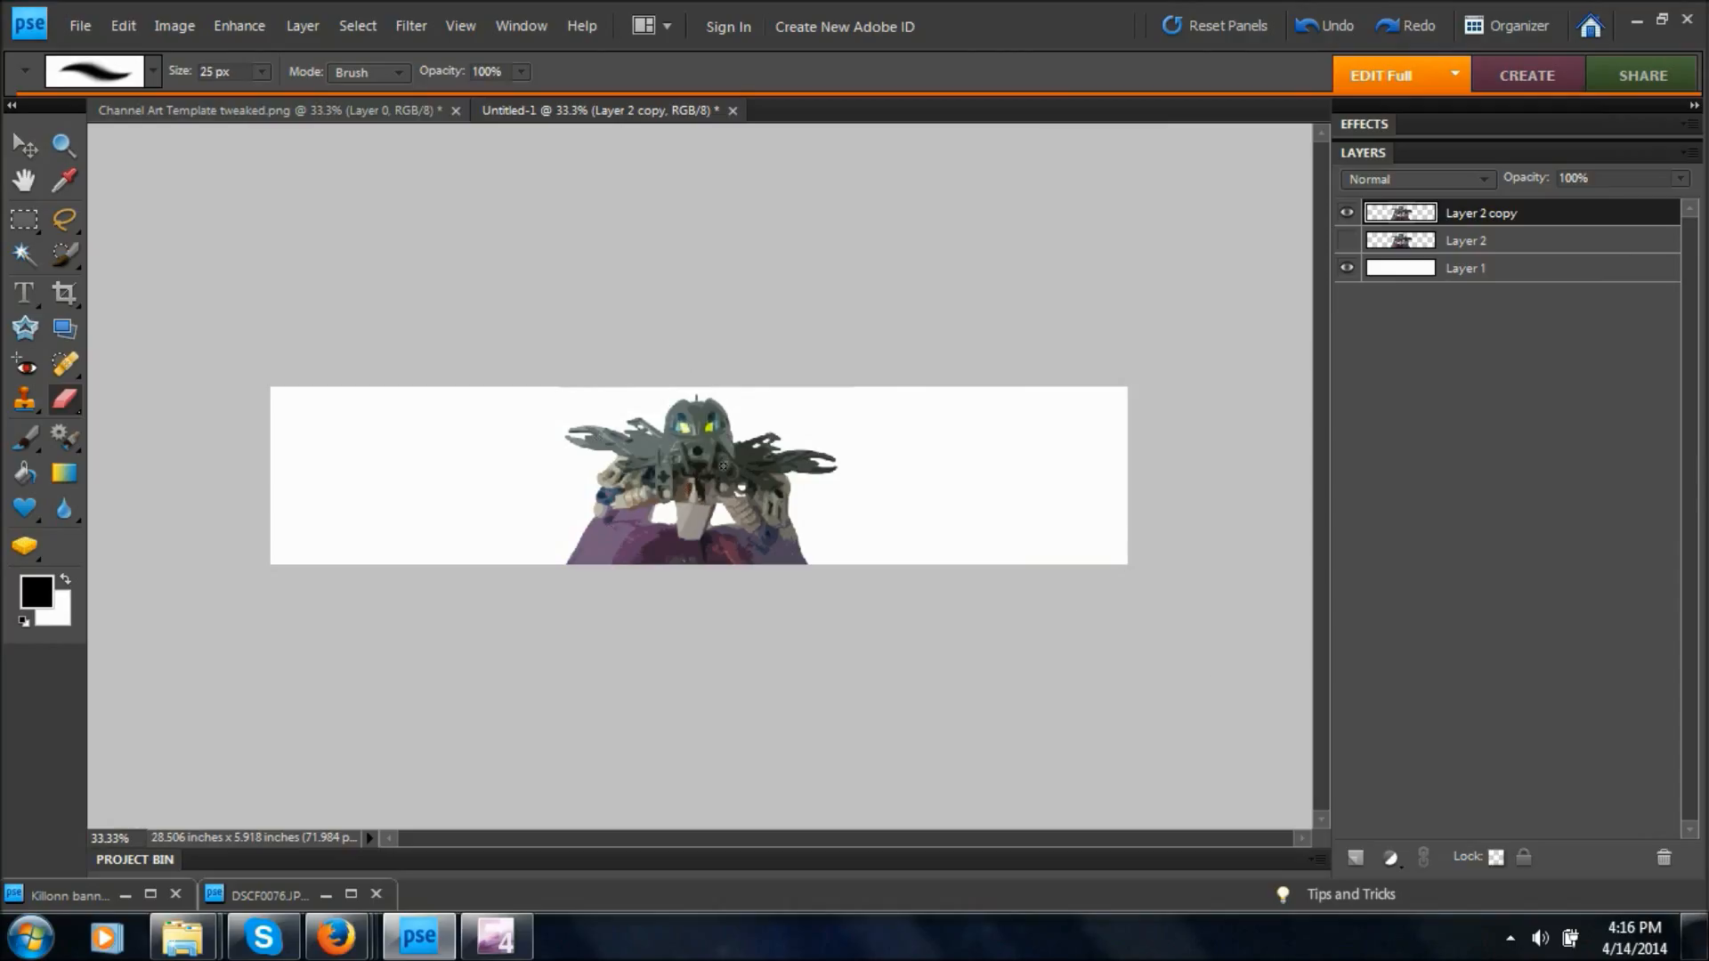
Apply the Poster Edges filter to Layer 2 copy with Edge Thickness 0, Edge Intensity 7 and Posterization 1.
click(425, 20)
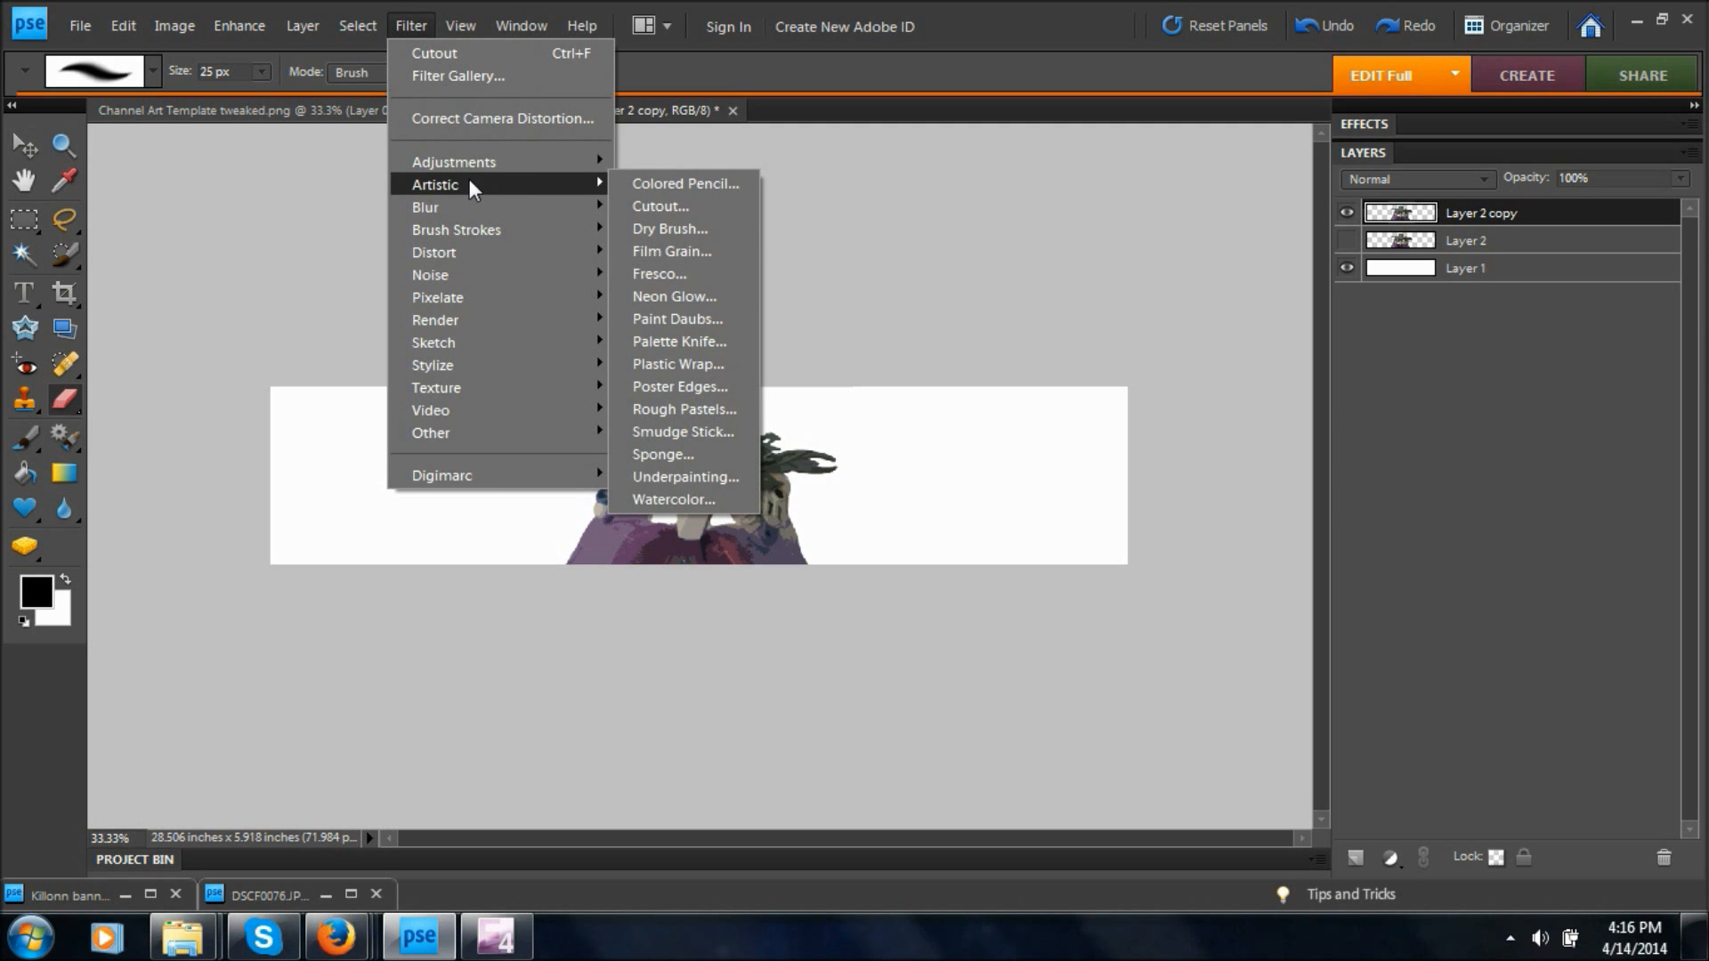
click(678, 389)
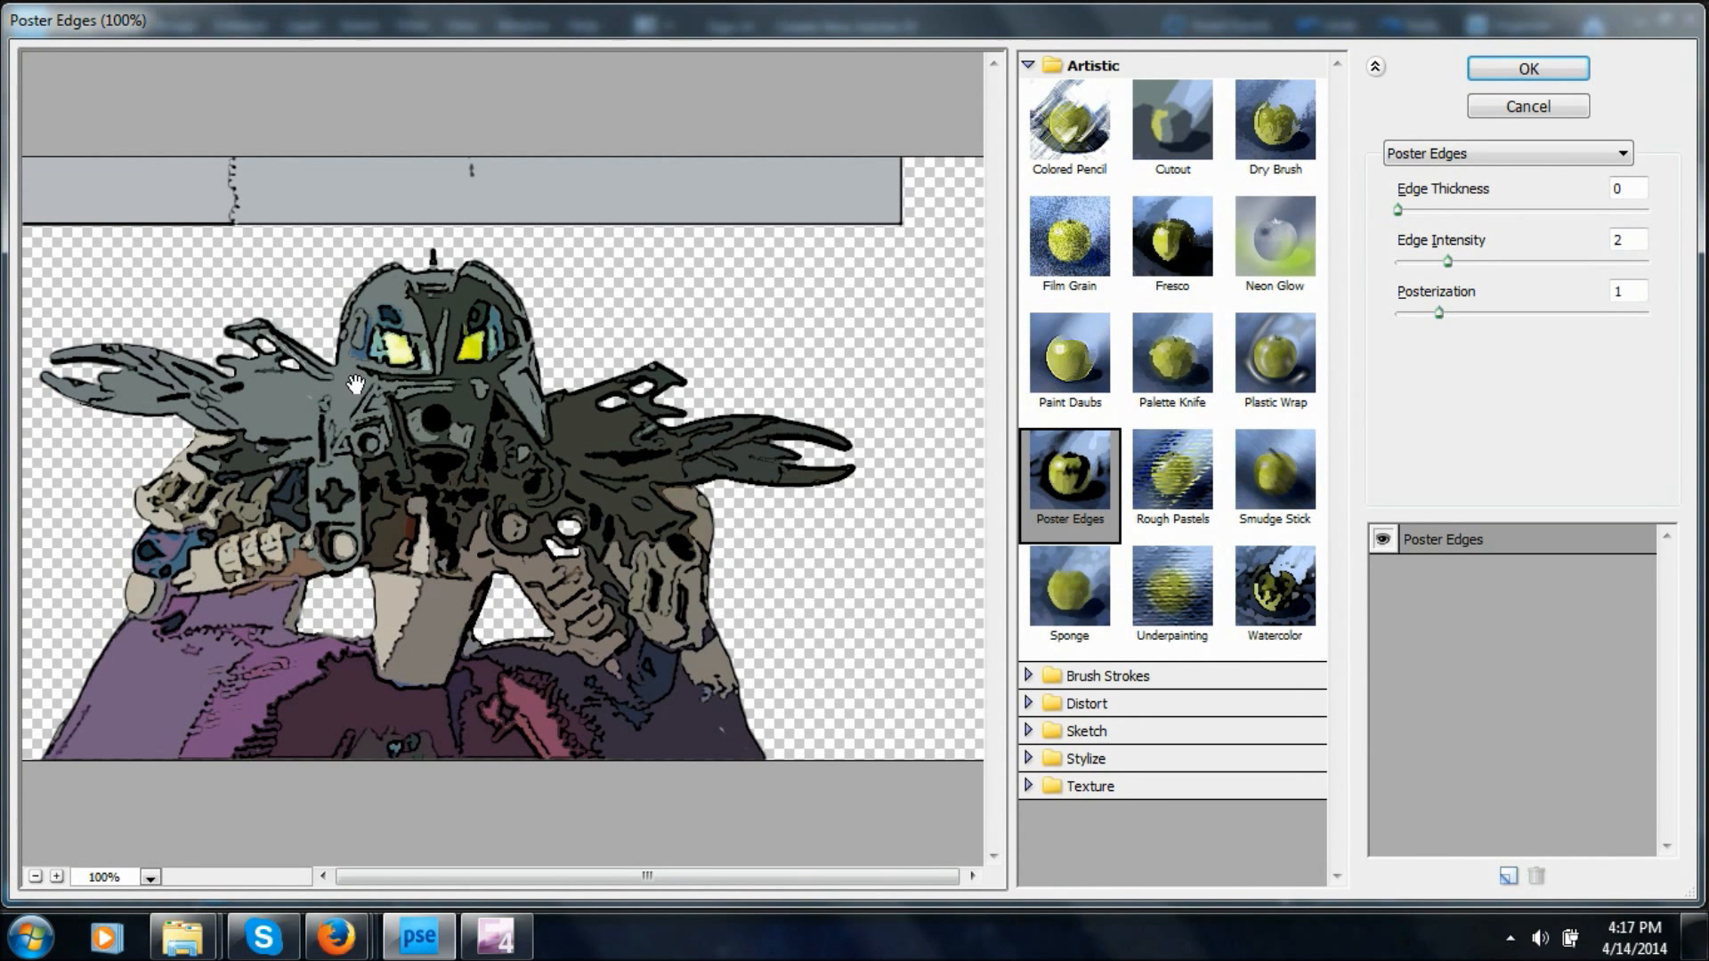
click(1400, 210)
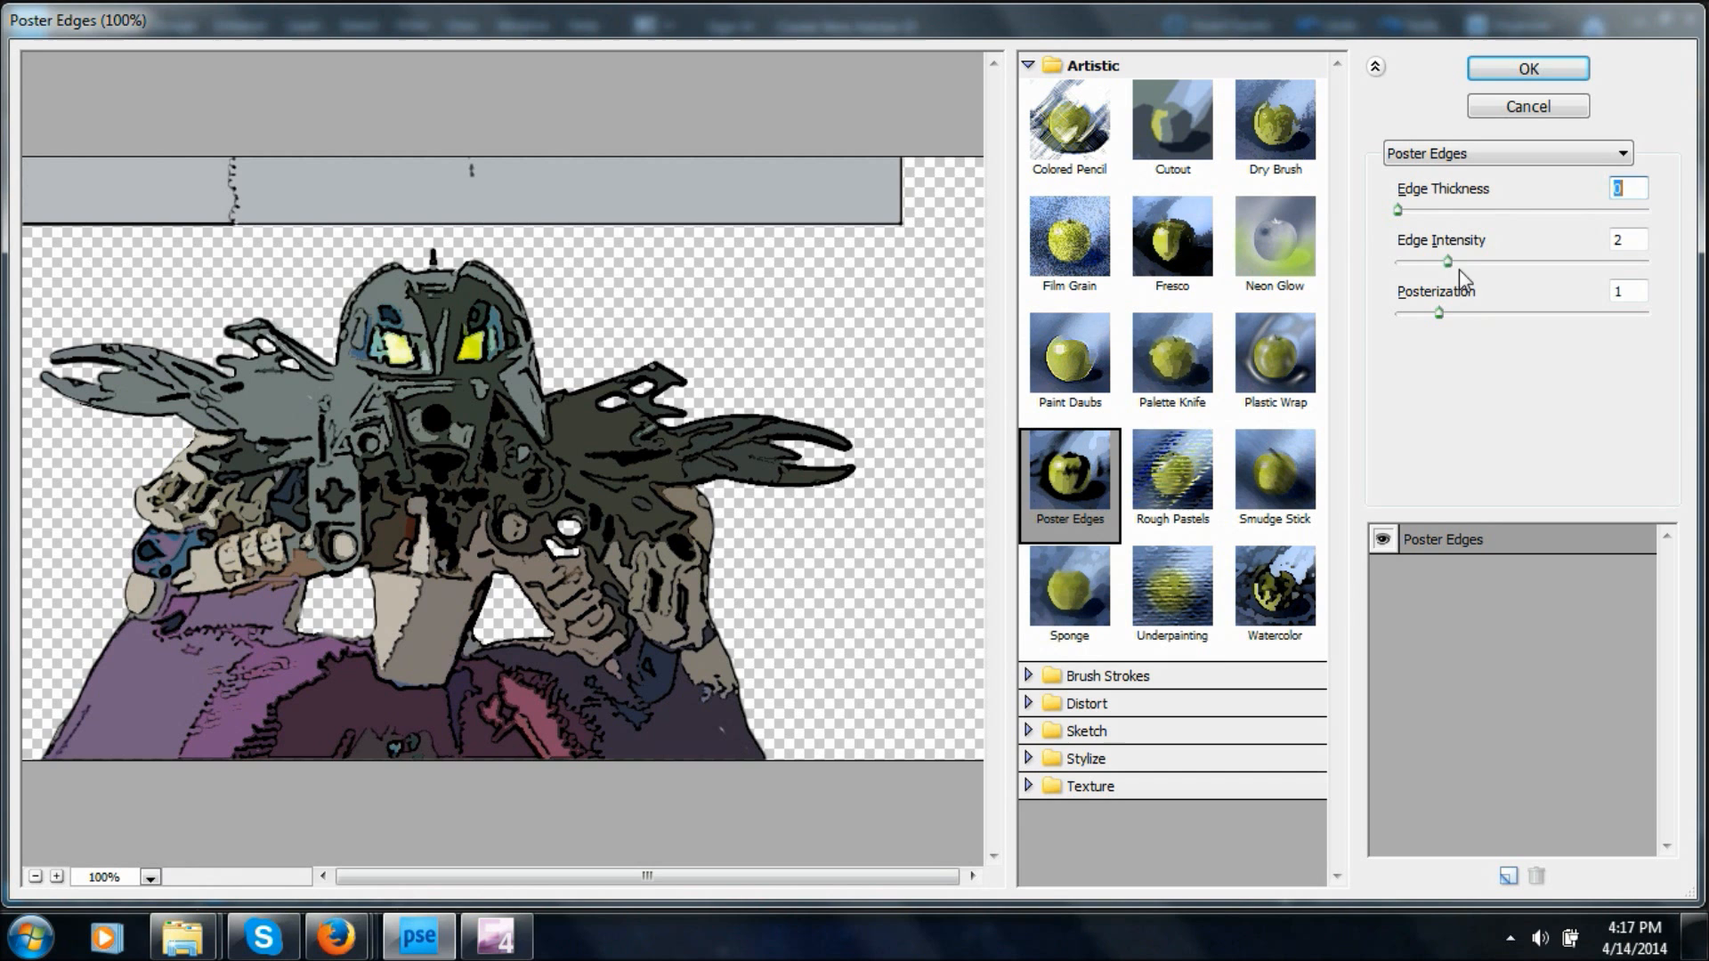
drag(1448, 261, 1622, 262)
key(Down)
key(Down)
drag(1439, 312, 1549, 313)
key(Down)
key(Down)
key(Down)
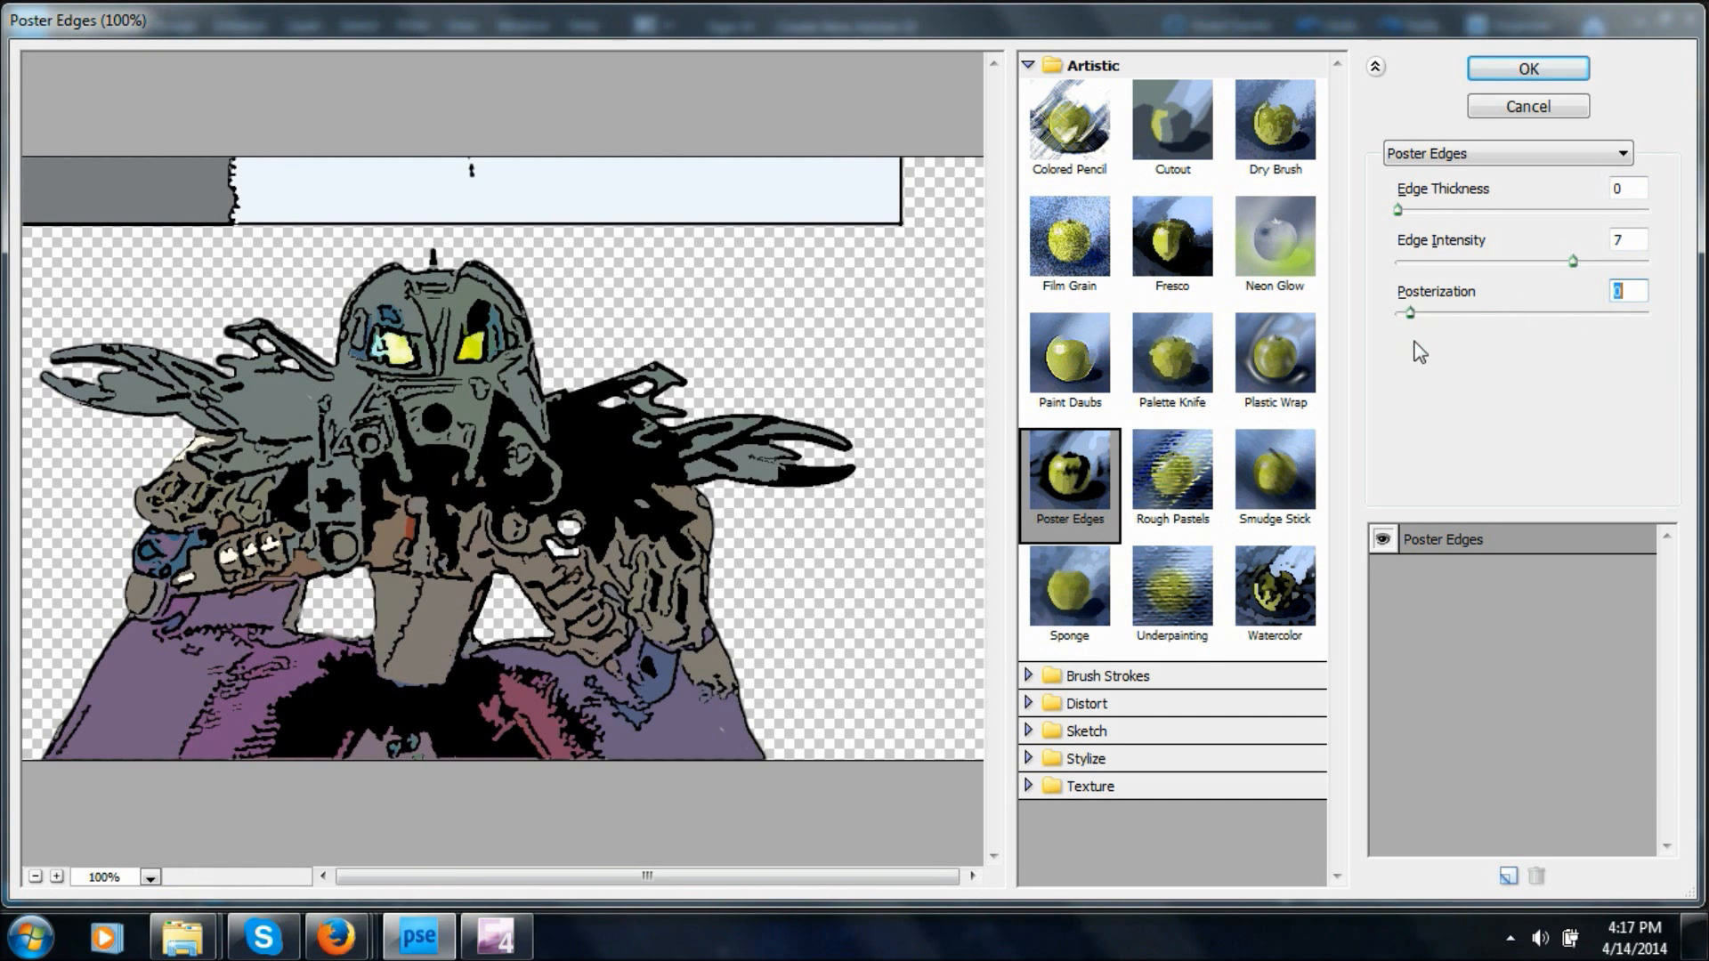
key(Up)
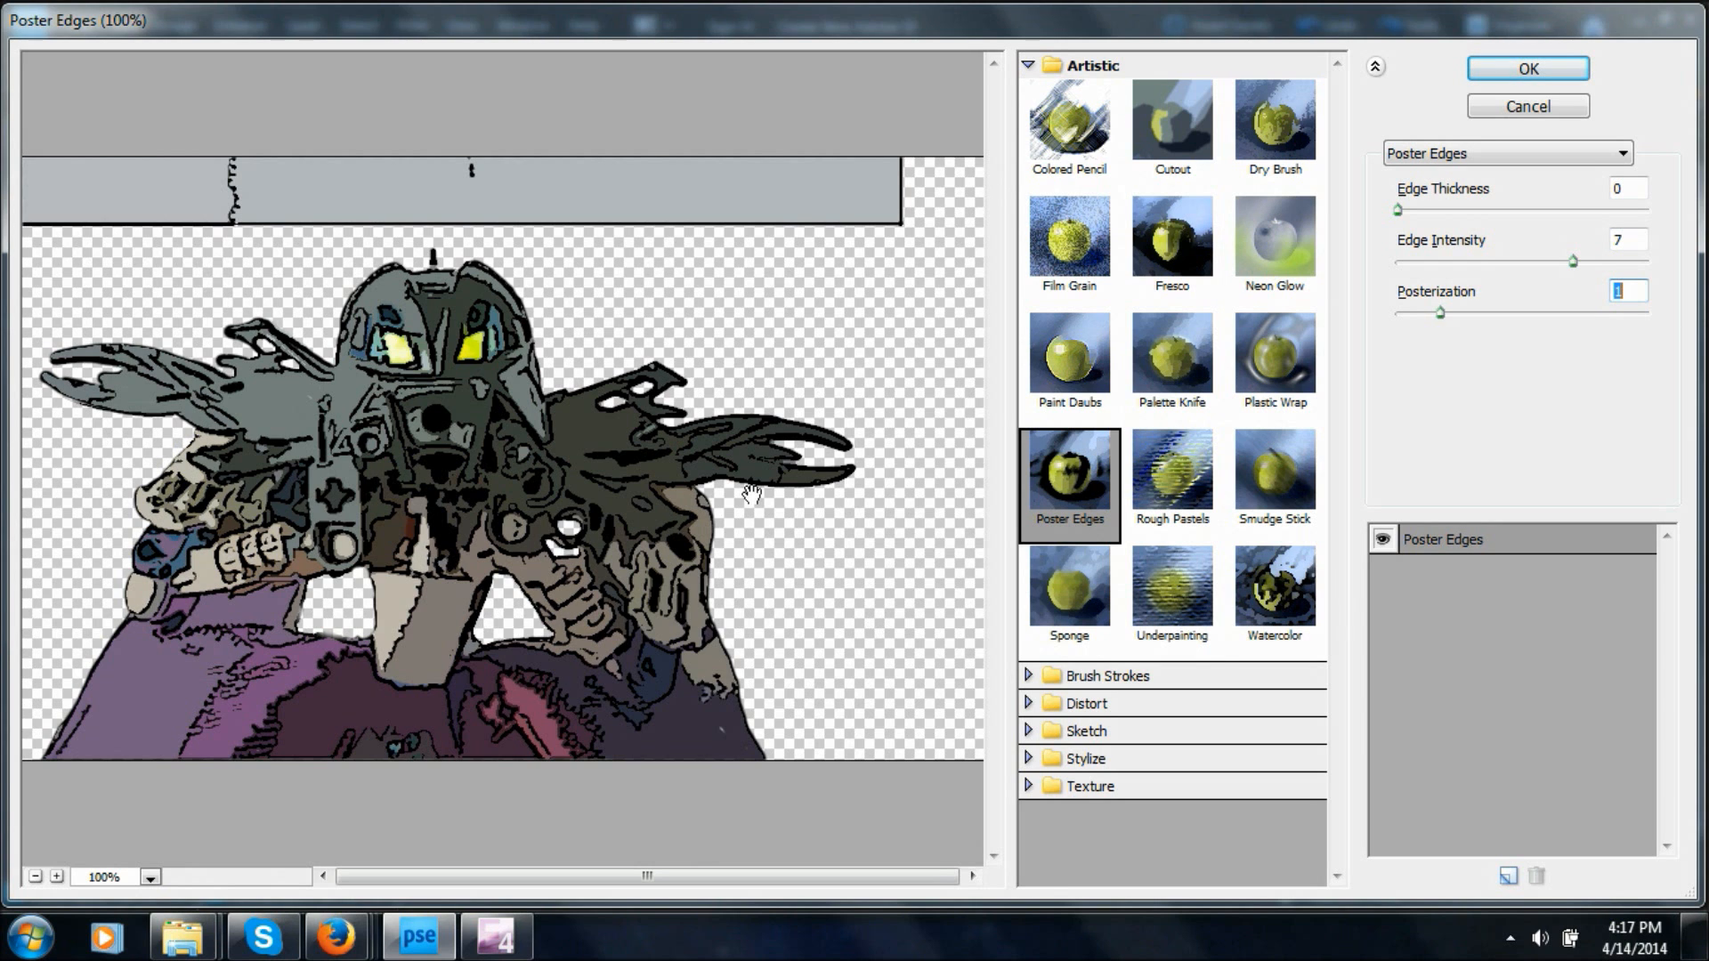
click(1540, 73)
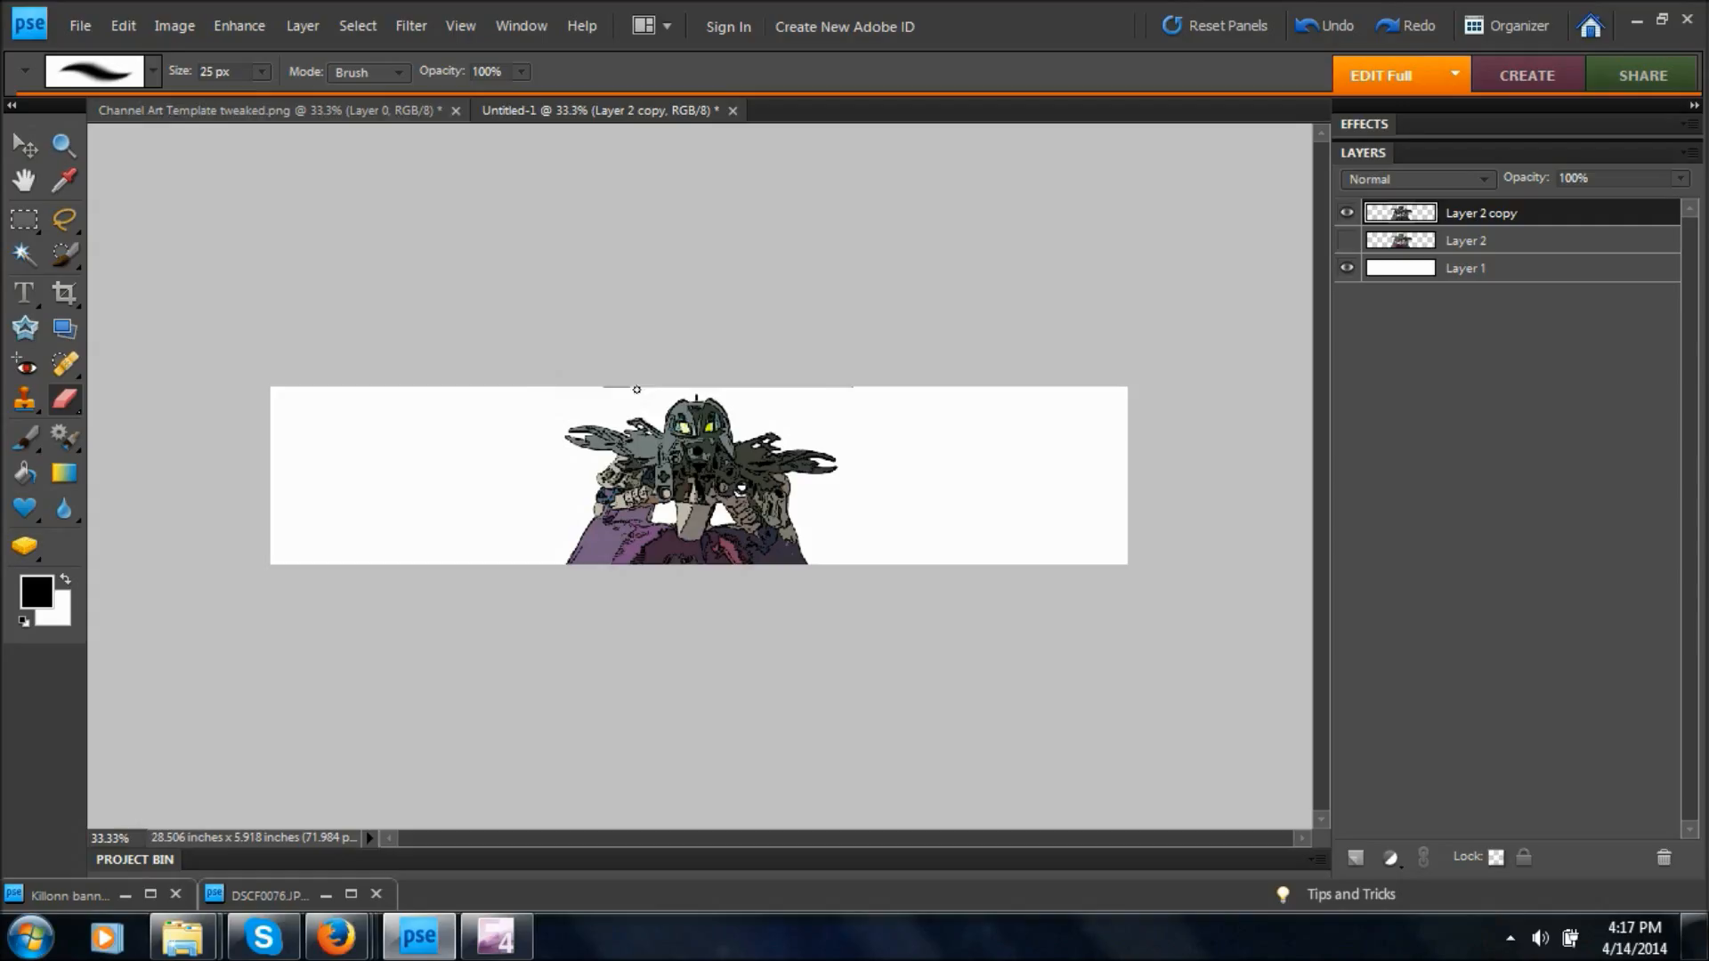
Add a new blank layer directly above the white Layer 1.
key(ctrl+equal)
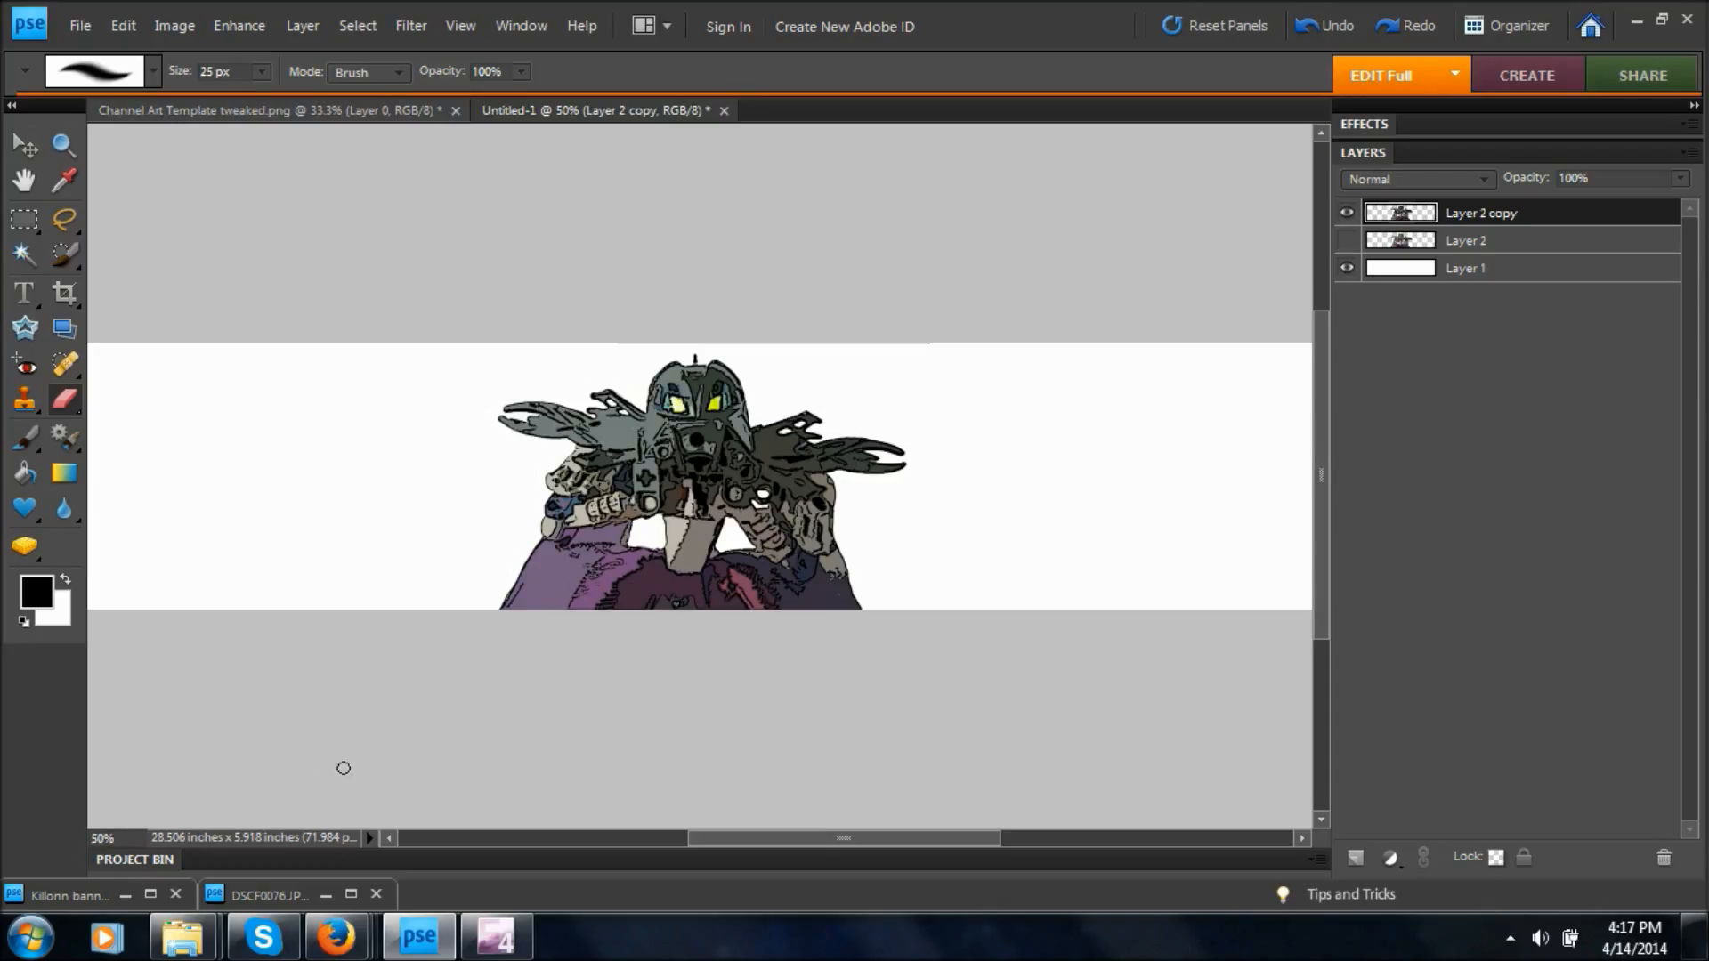
key(ctrl+minus)
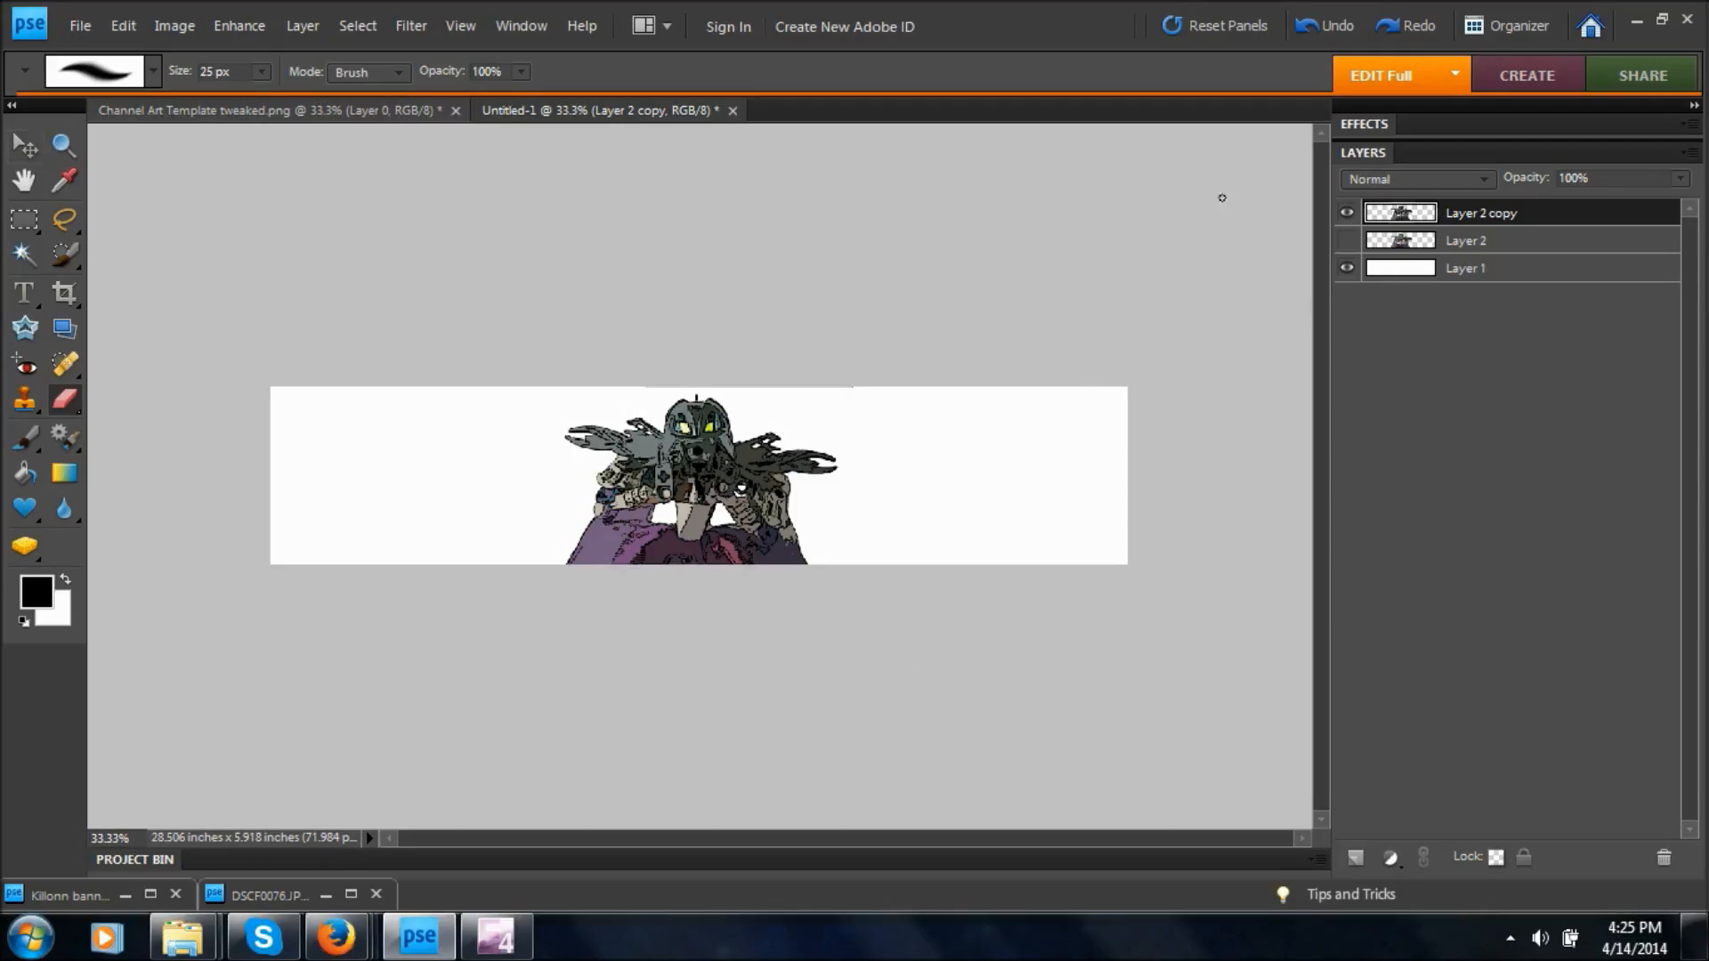
click(1375, 272)
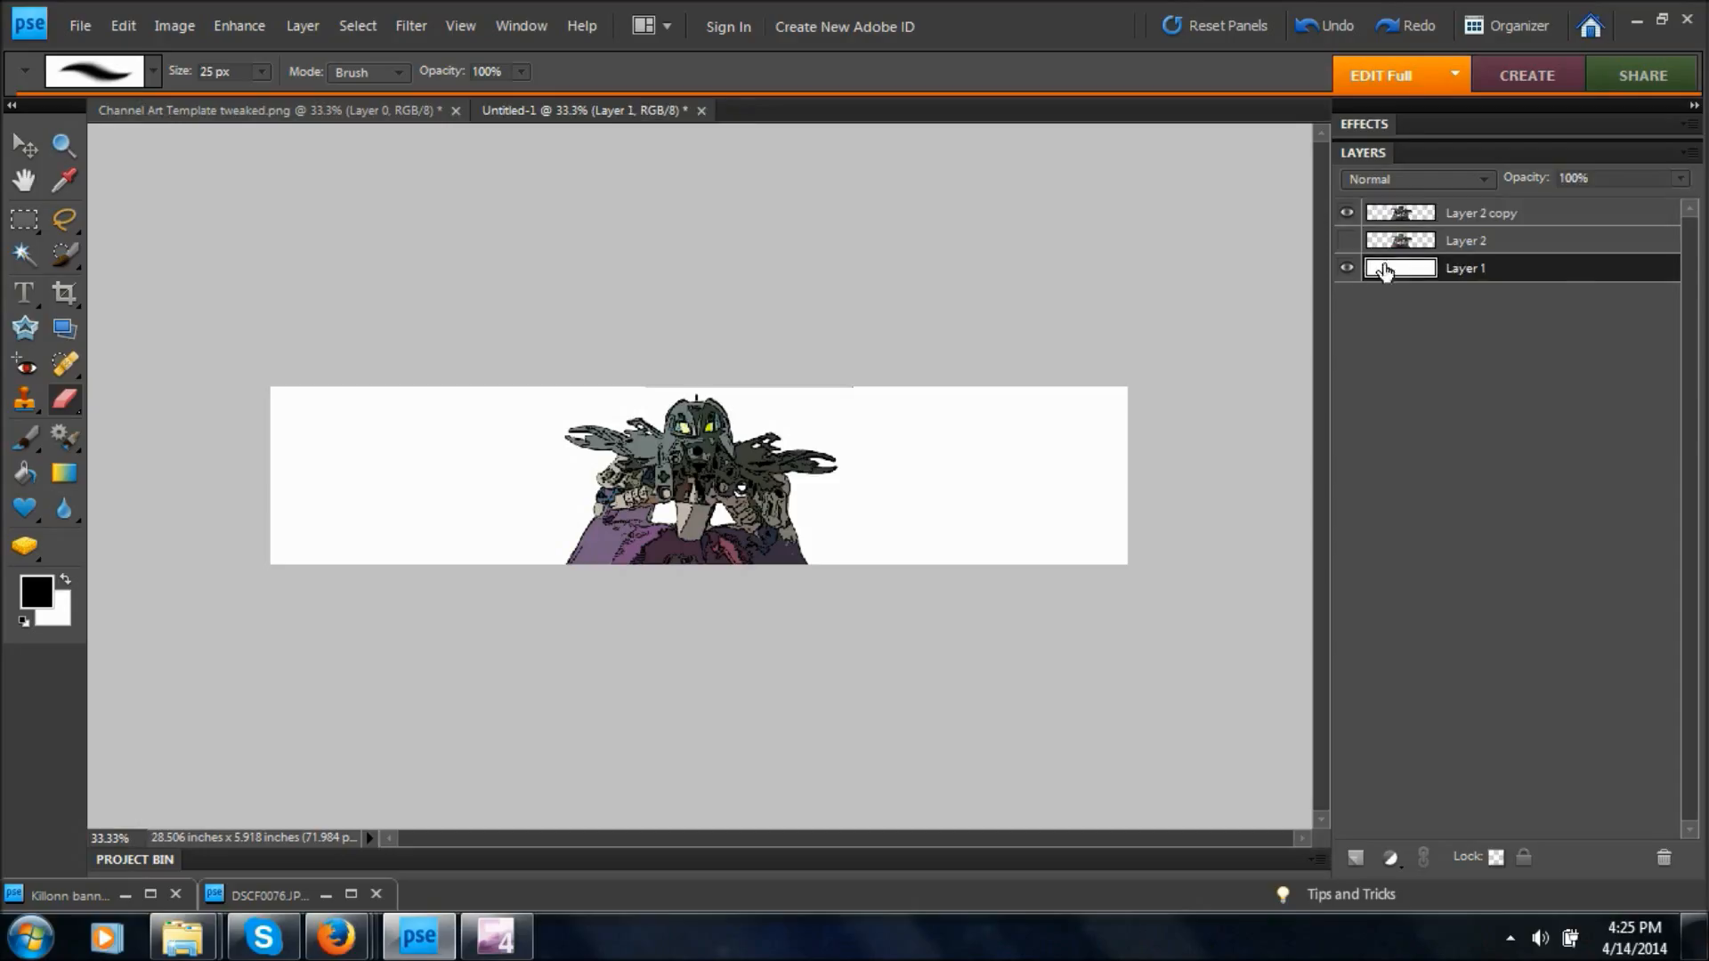
click(1356, 857)
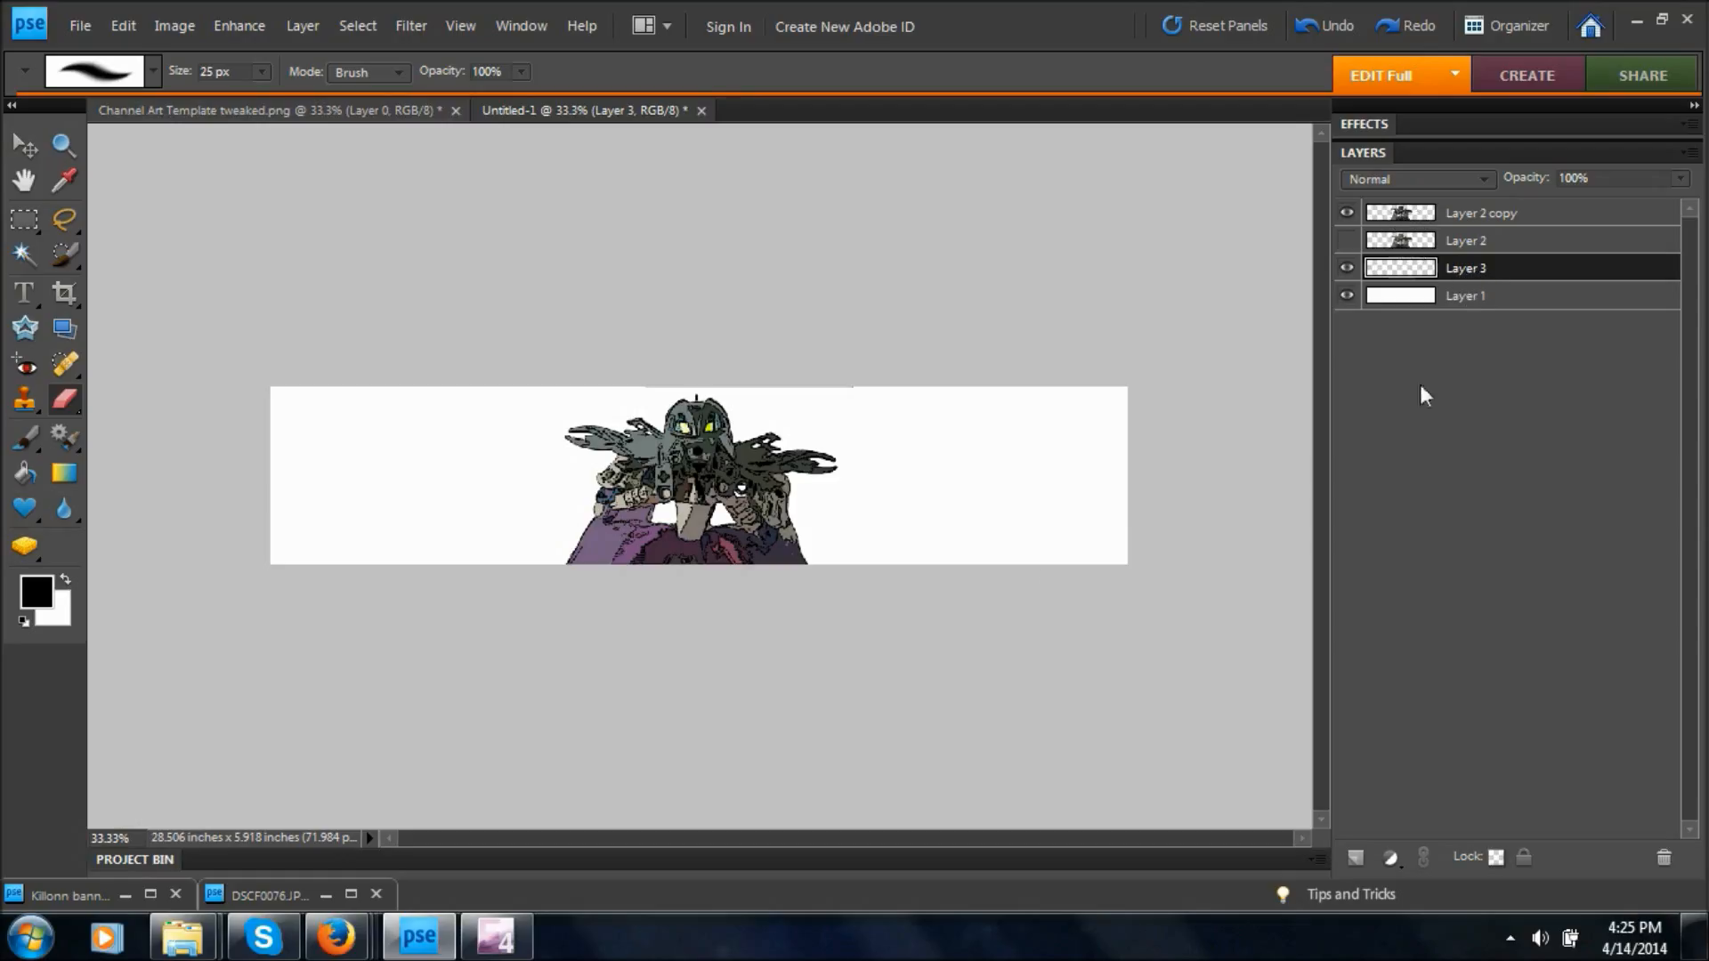
Sample the purple of the figure's skirt with the Eyedropper as the foreground color.
click(58, 179)
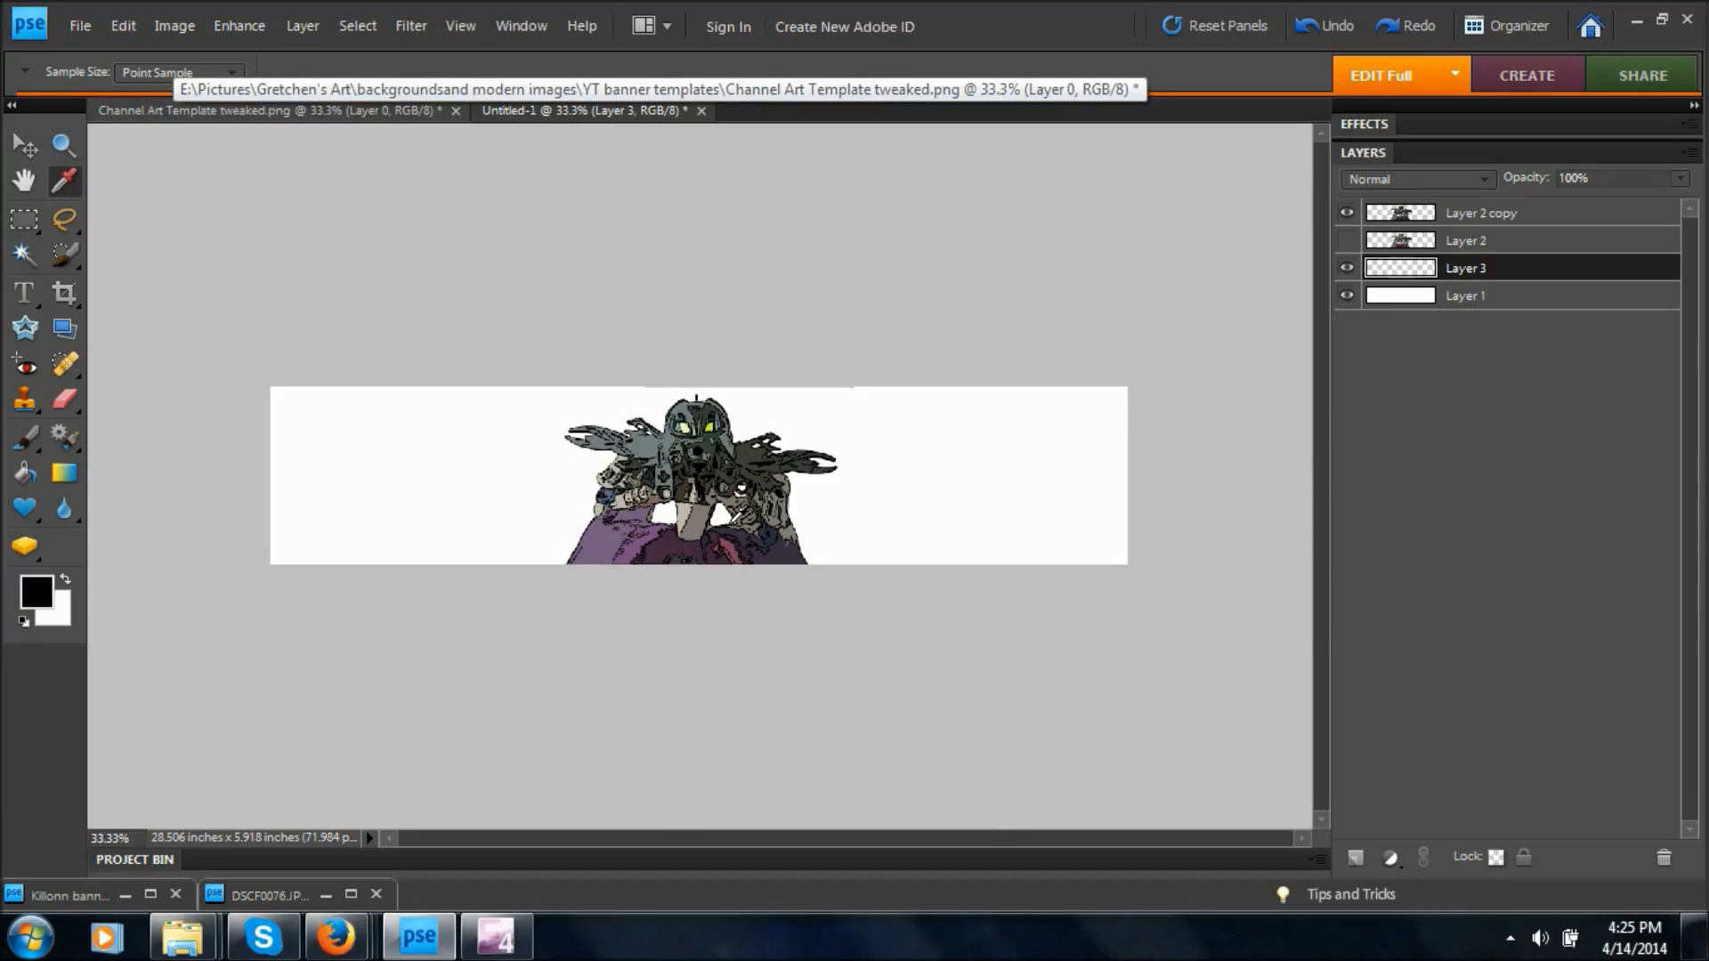
key(ctrl+=)
key(ctrl+=)
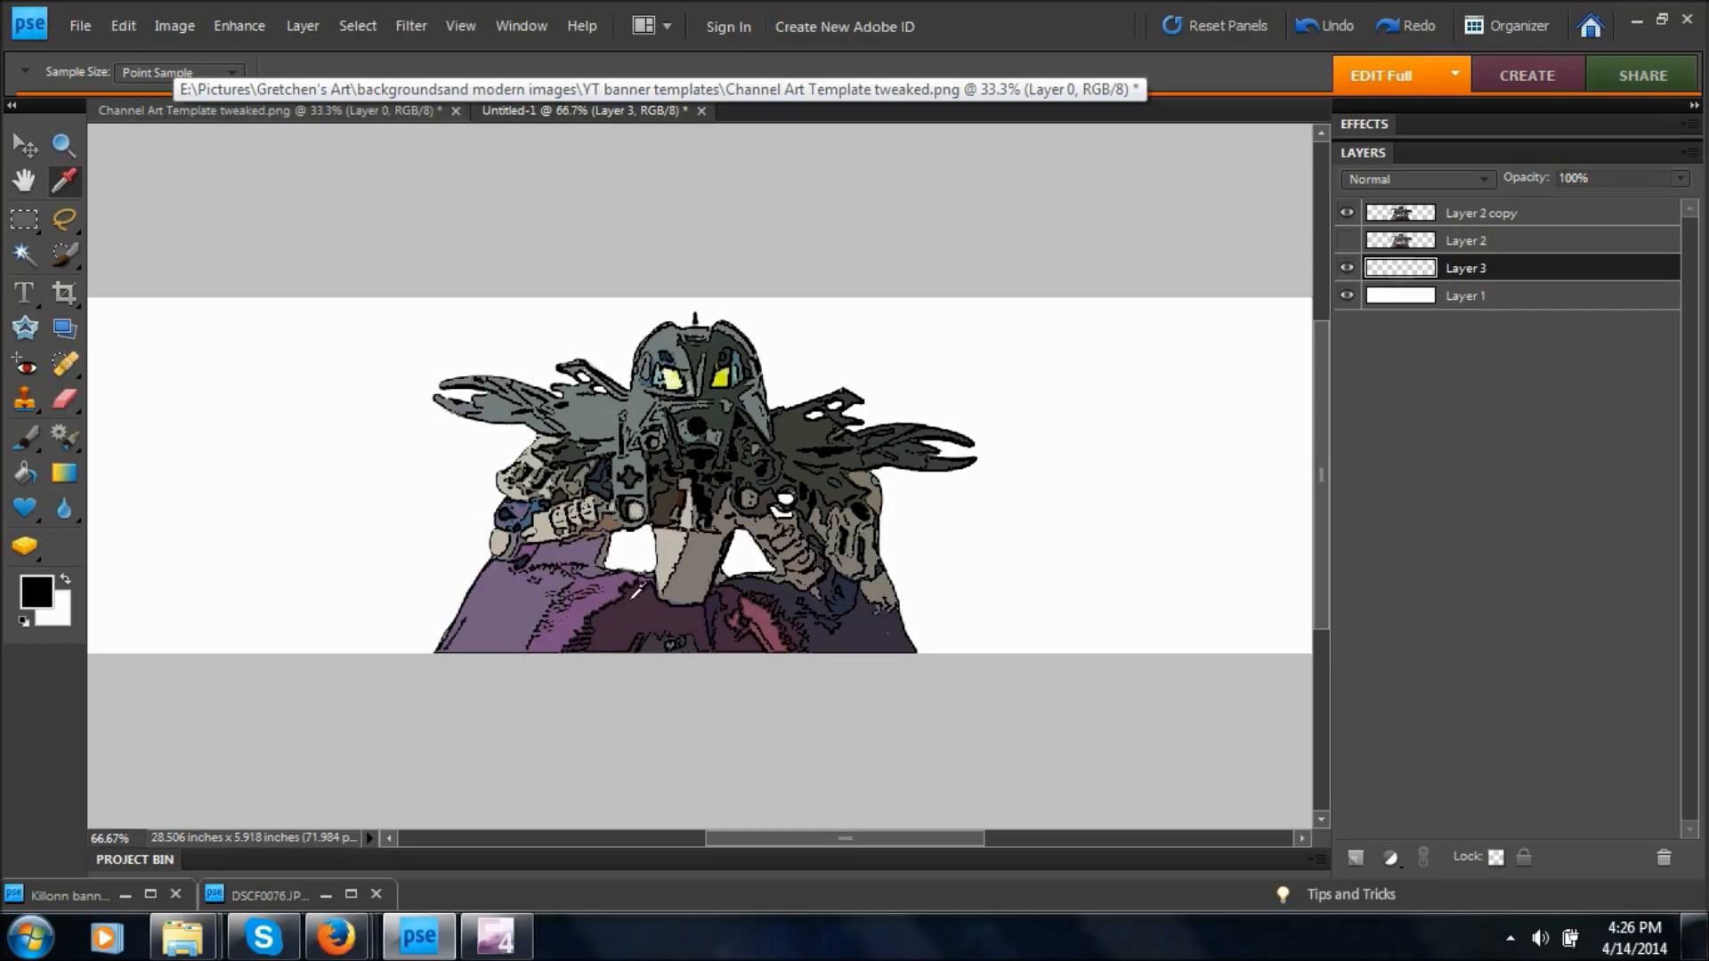
click(611, 586)
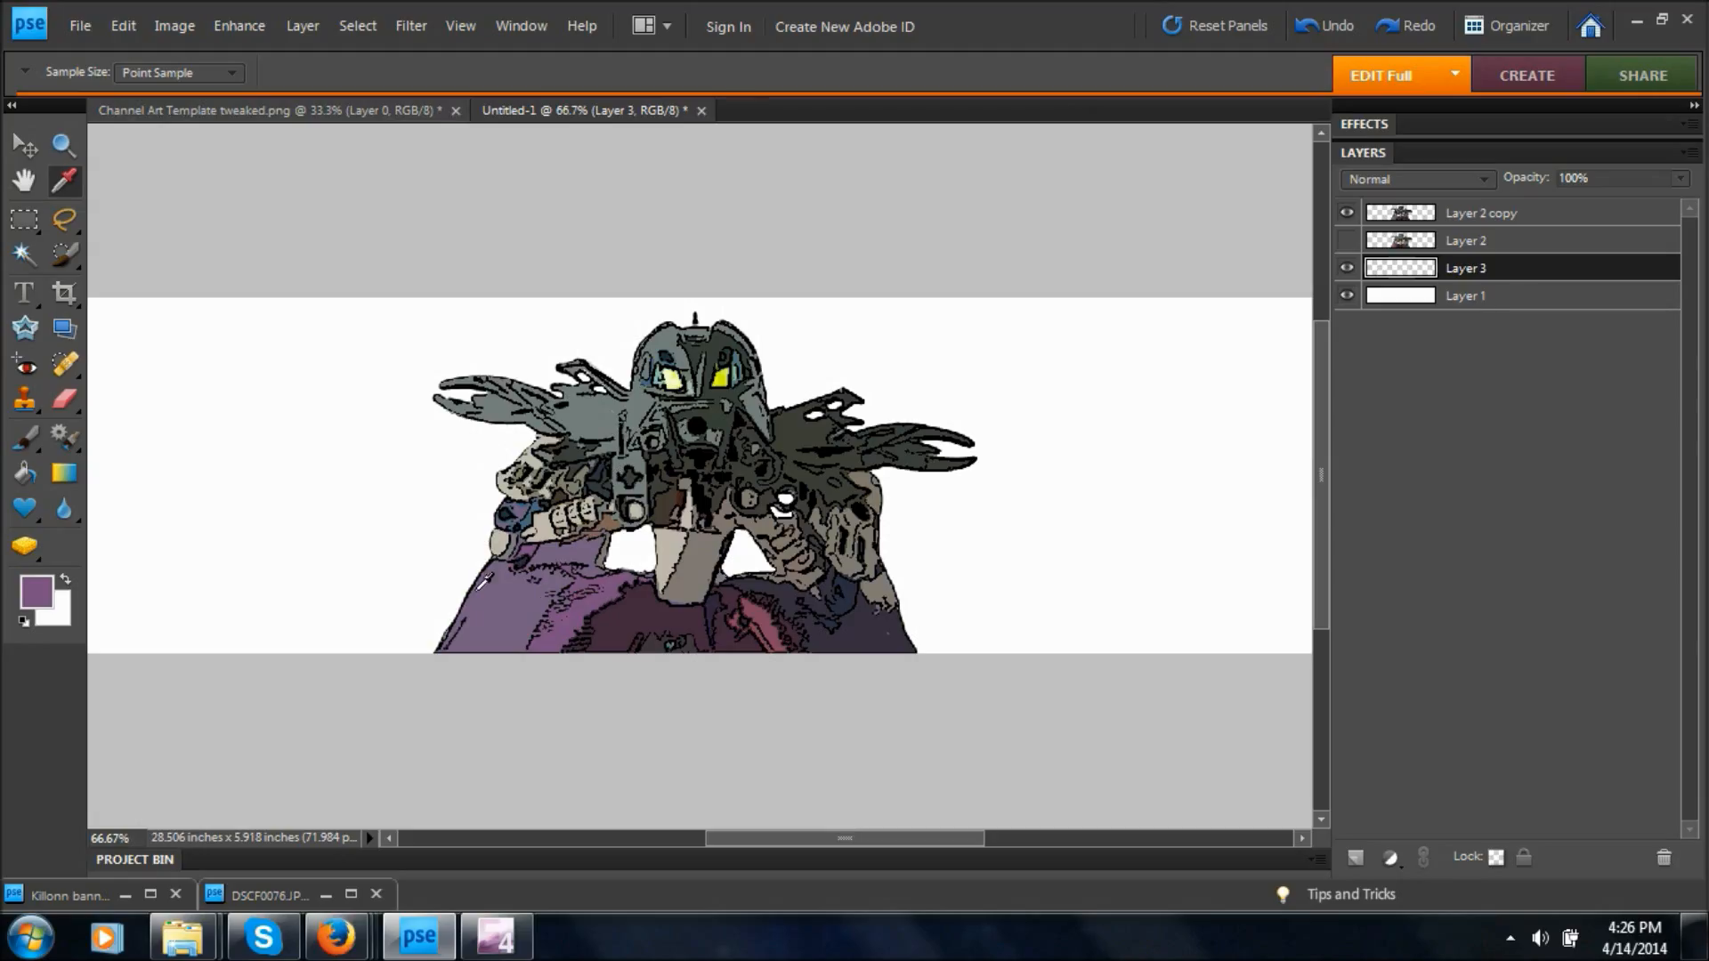
click(20, 445)
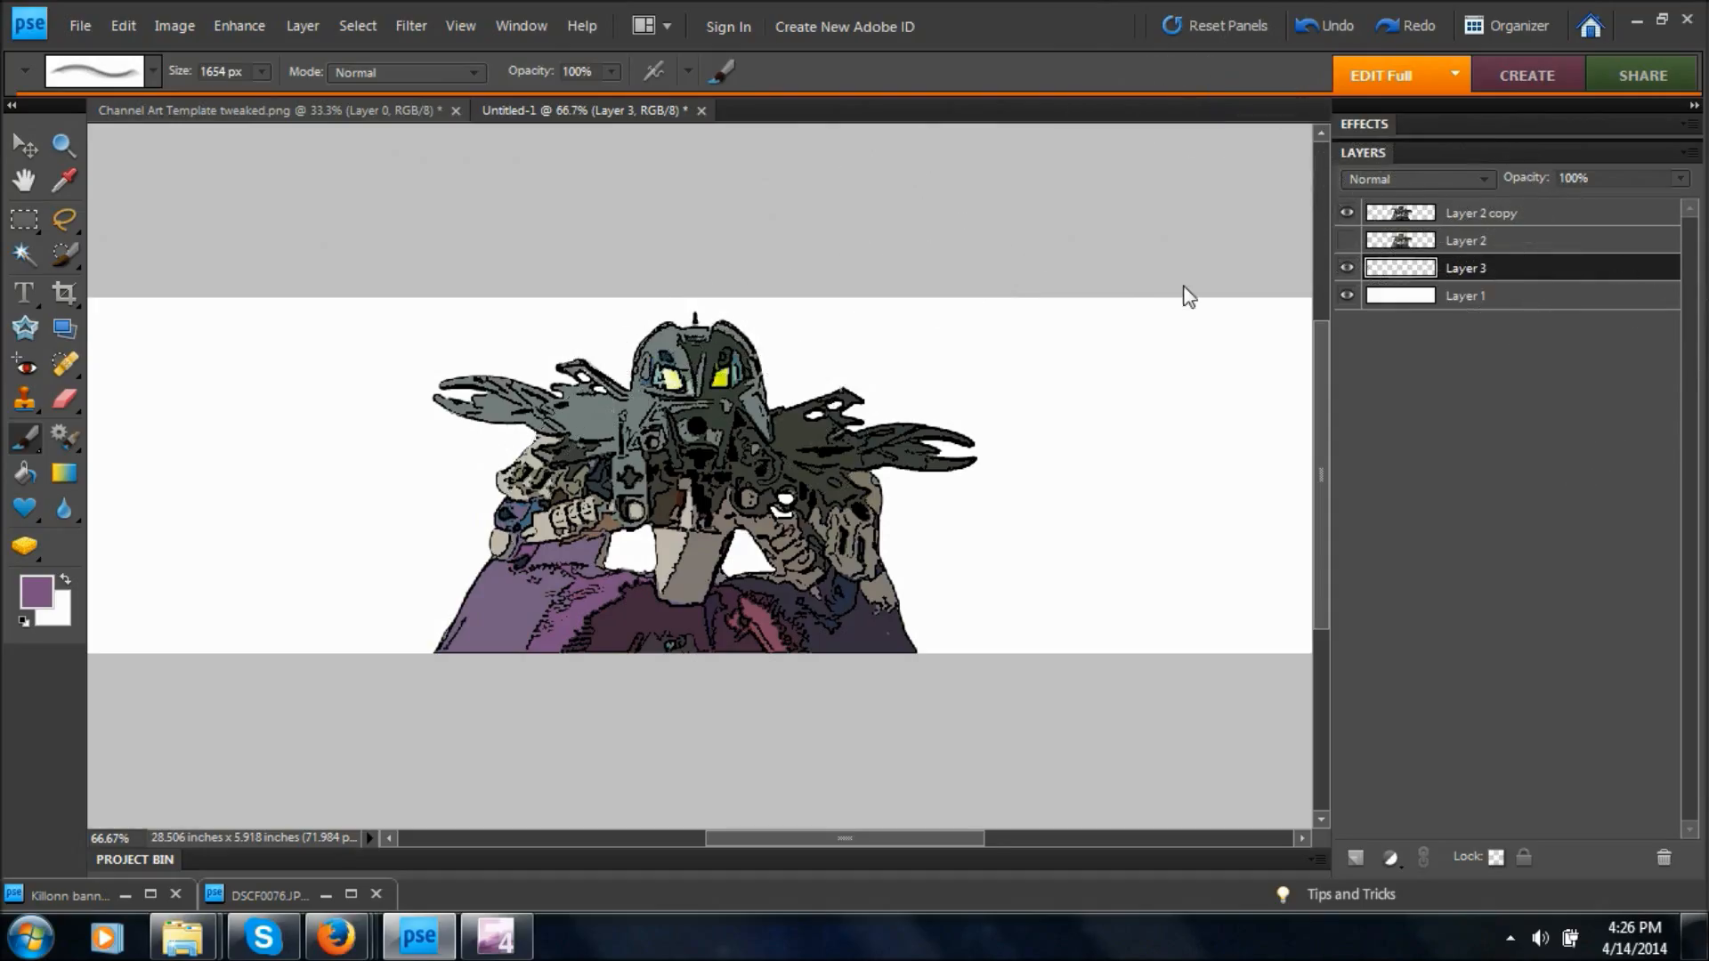
key(ctrl+minus)
key(ctrl+minus)
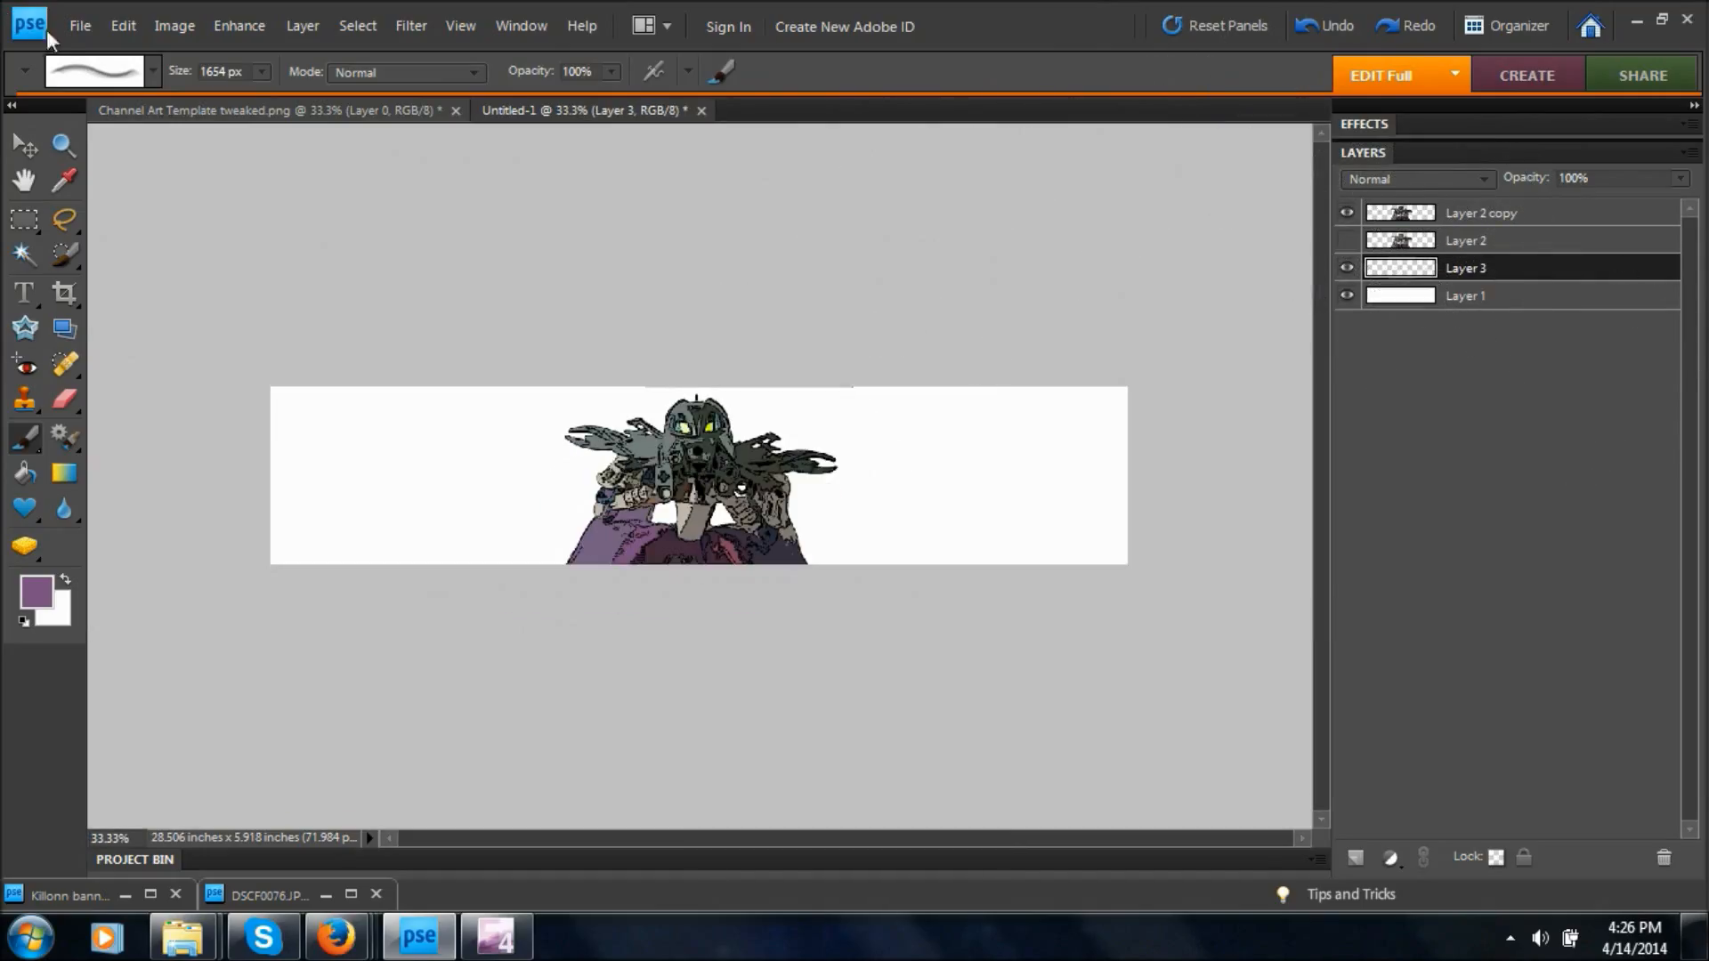
click(154, 81)
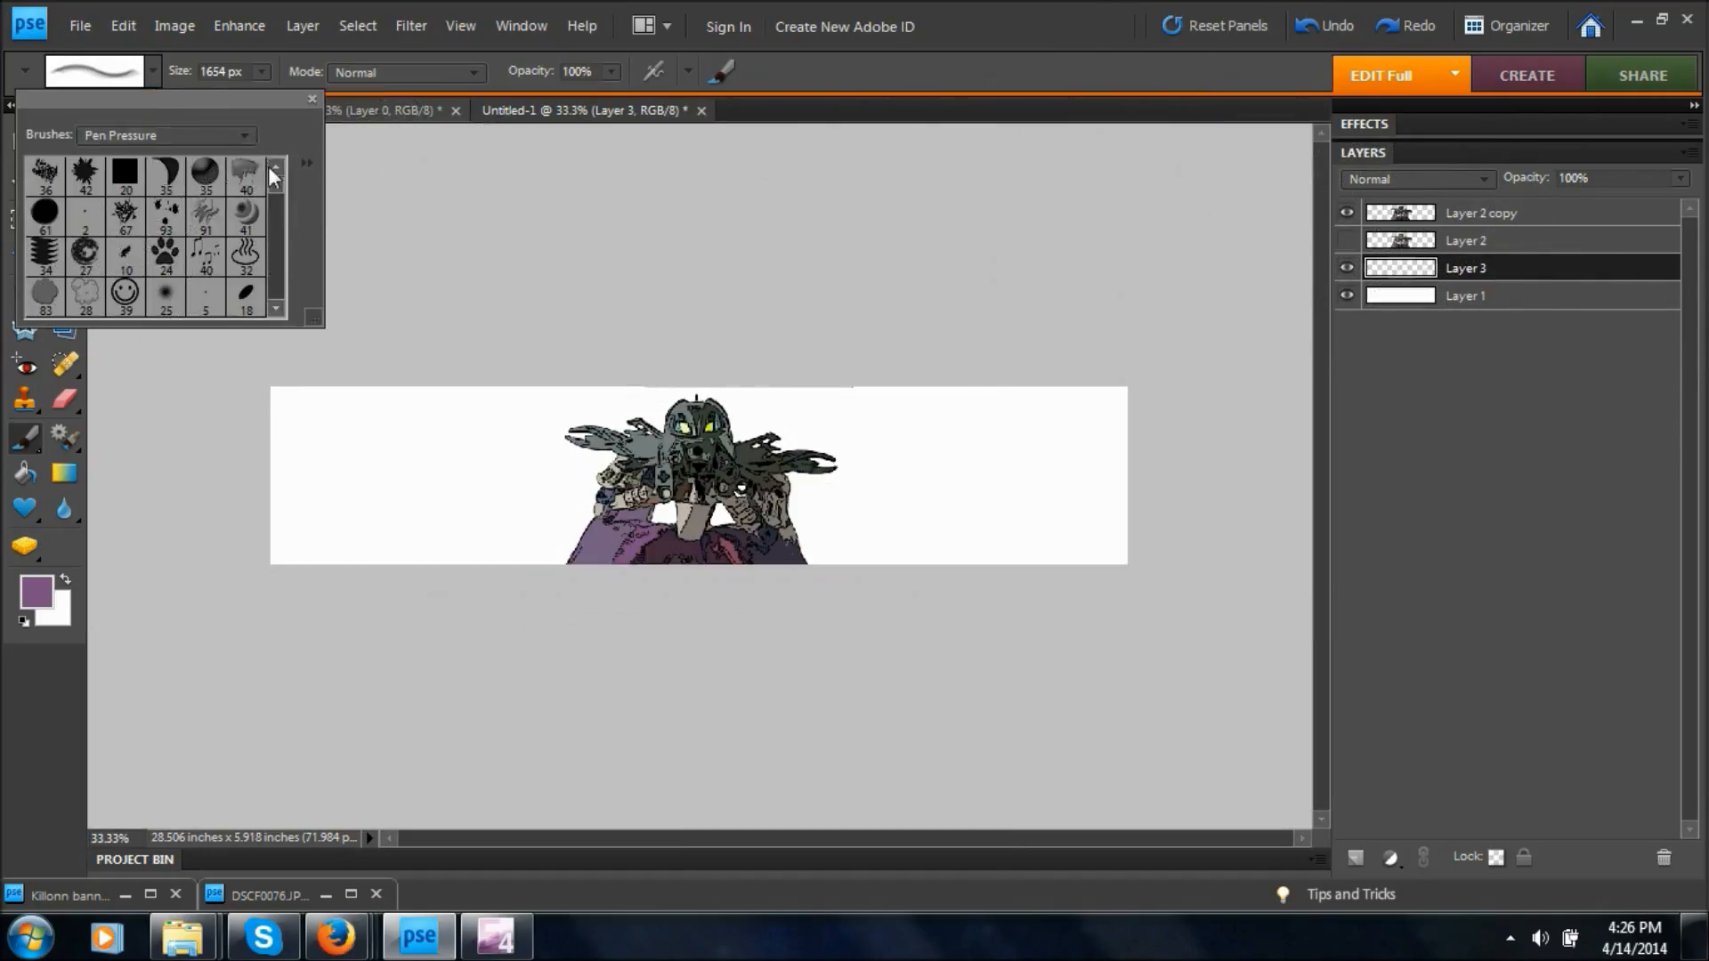
mouse_move(274, 180)
mouse_down()
mouse_move(276, 246)
mouse_move(283, 206)
mouse_up()
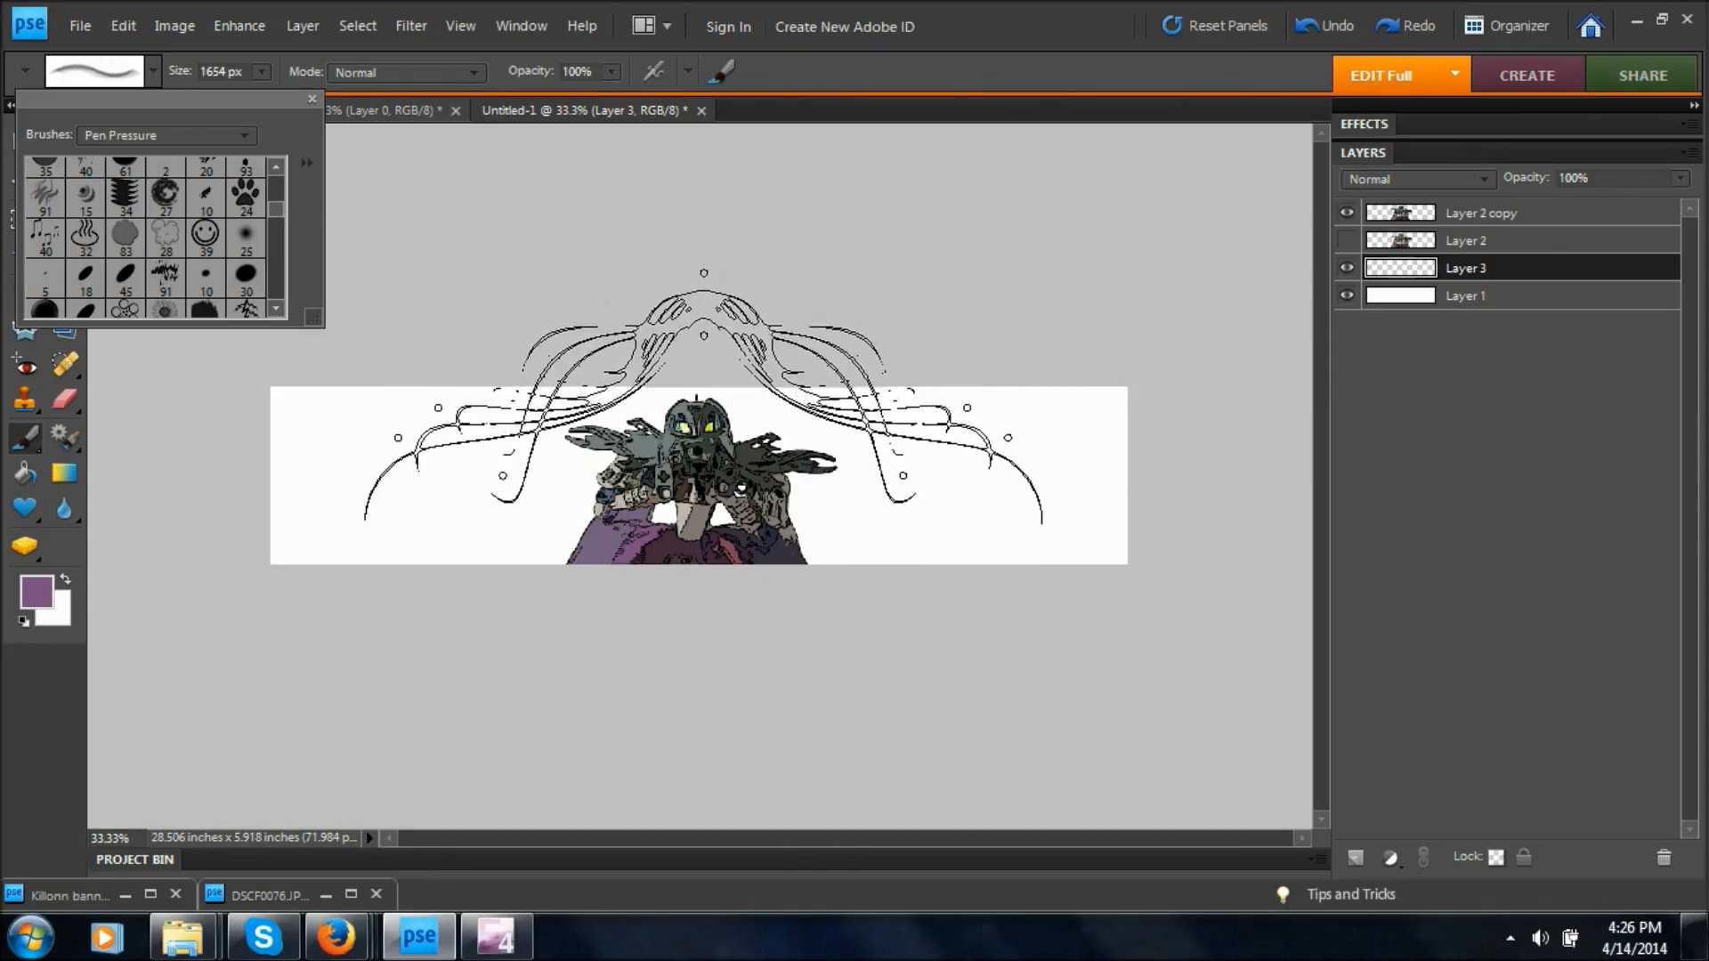
drag(276, 207, 279, 235)
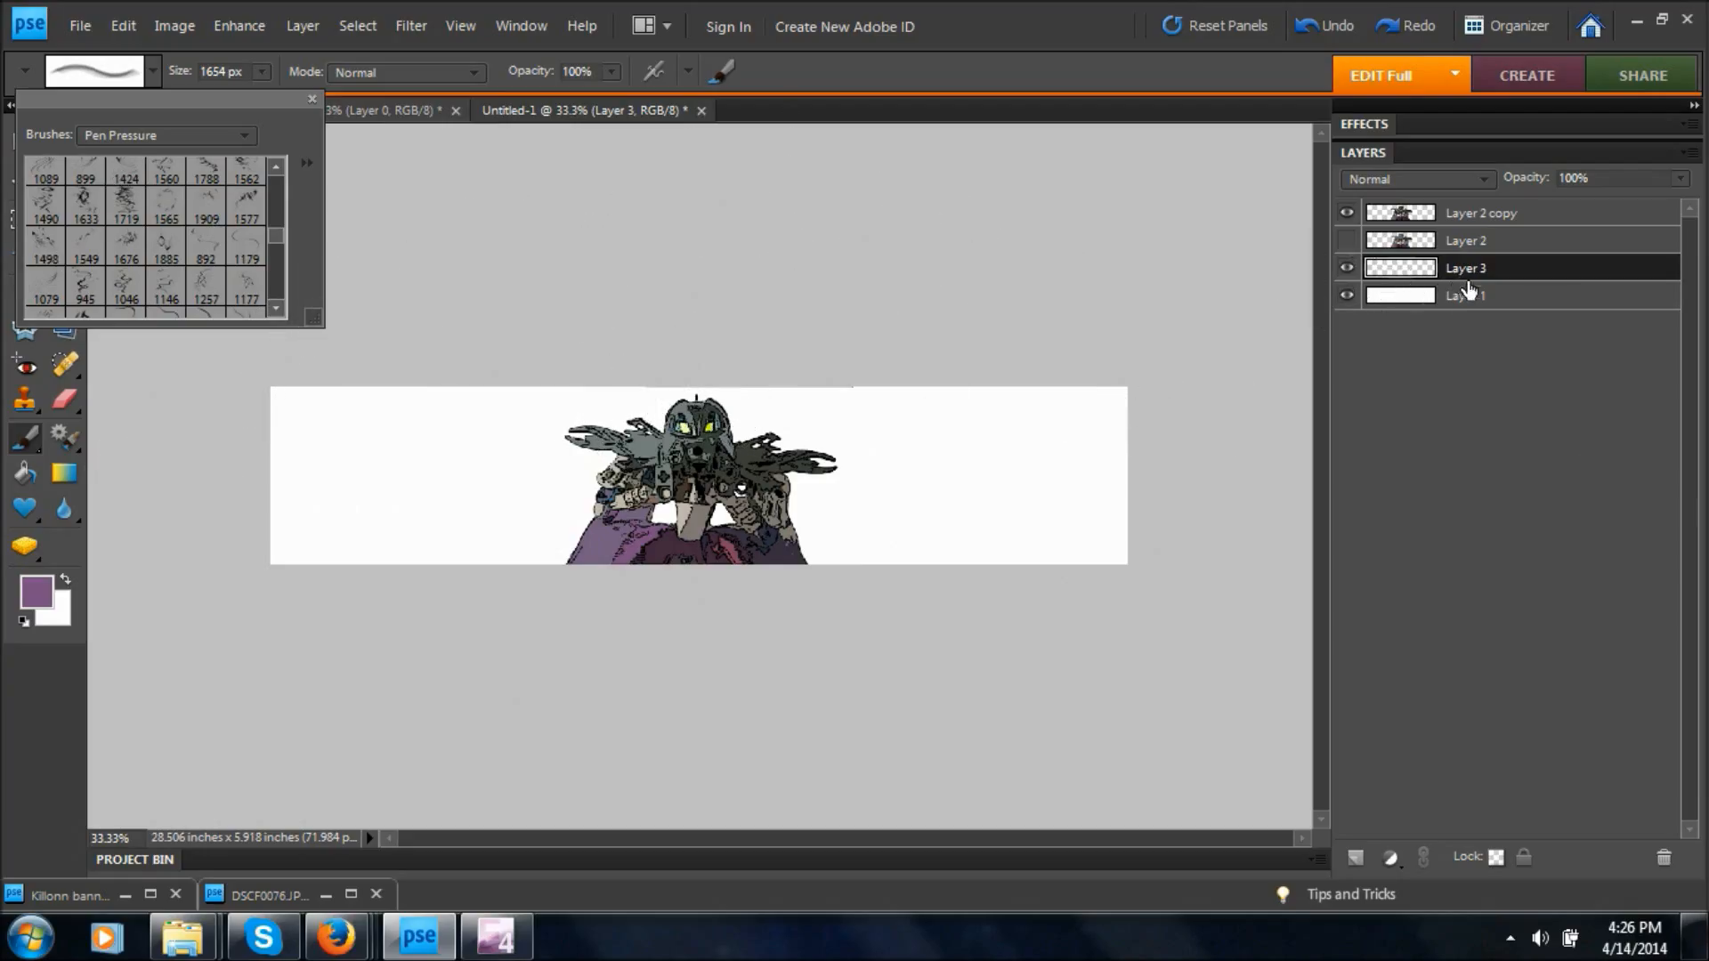
Move the stylized figure on Layer 2 copy slightly left of the banner's centre.
click(1467, 214)
click(1467, 213)
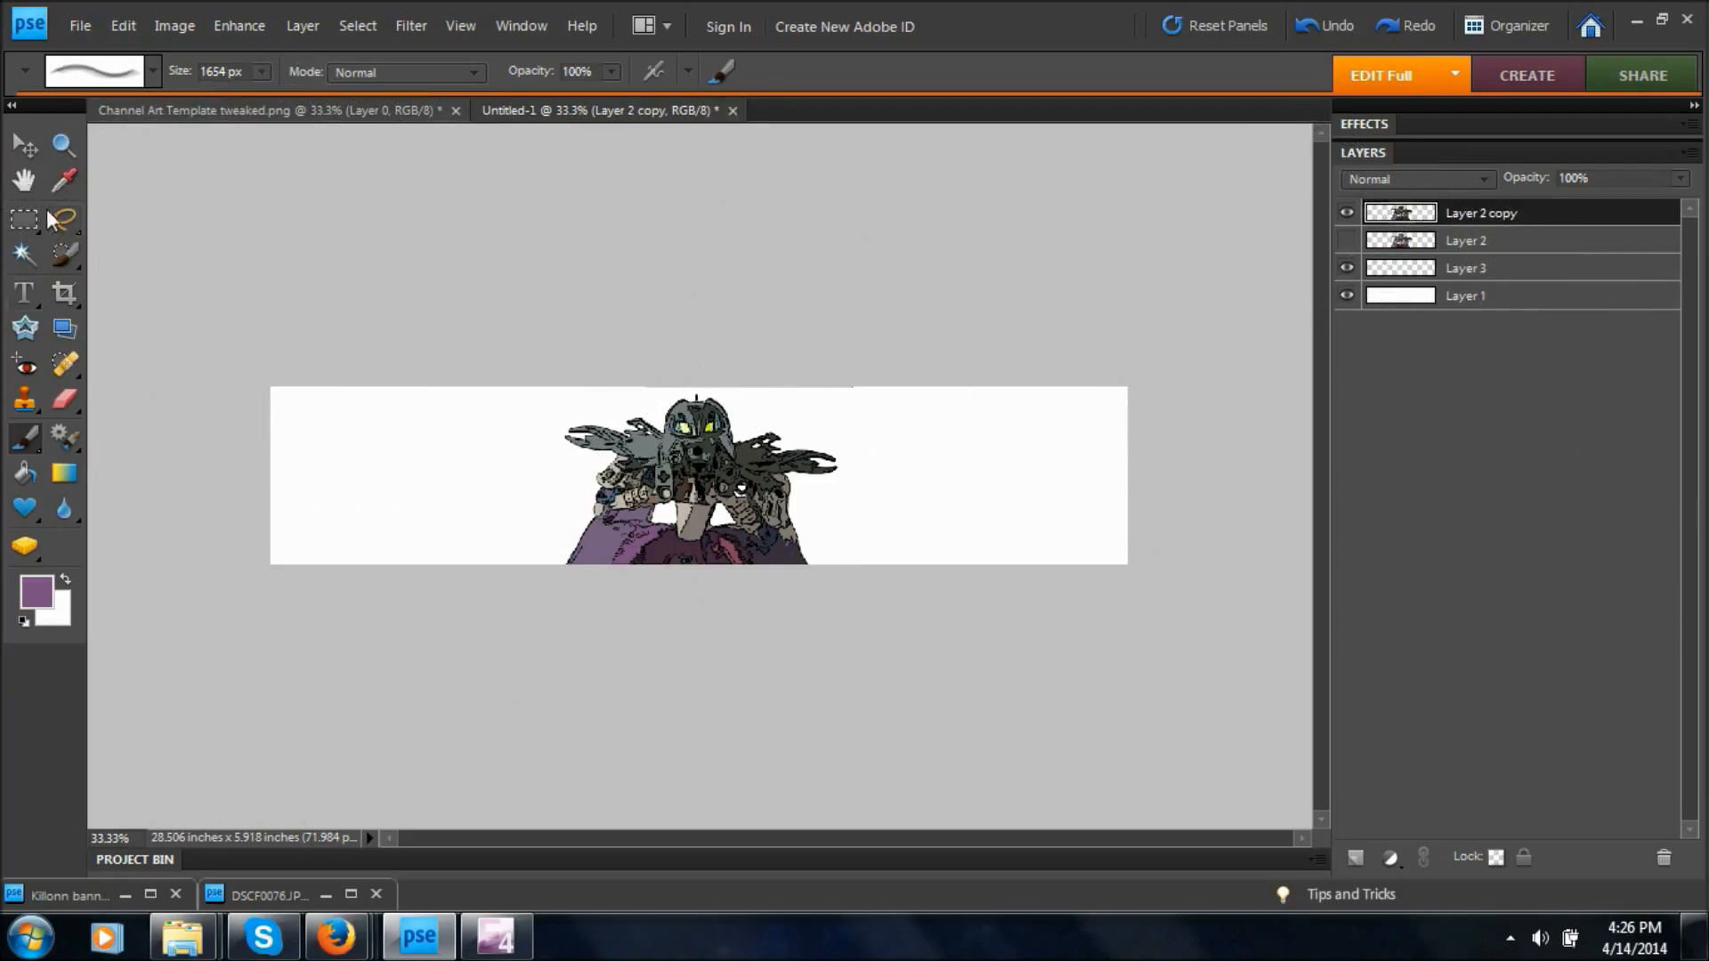
click(25, 146)
drag(735, 519, 656, 521)
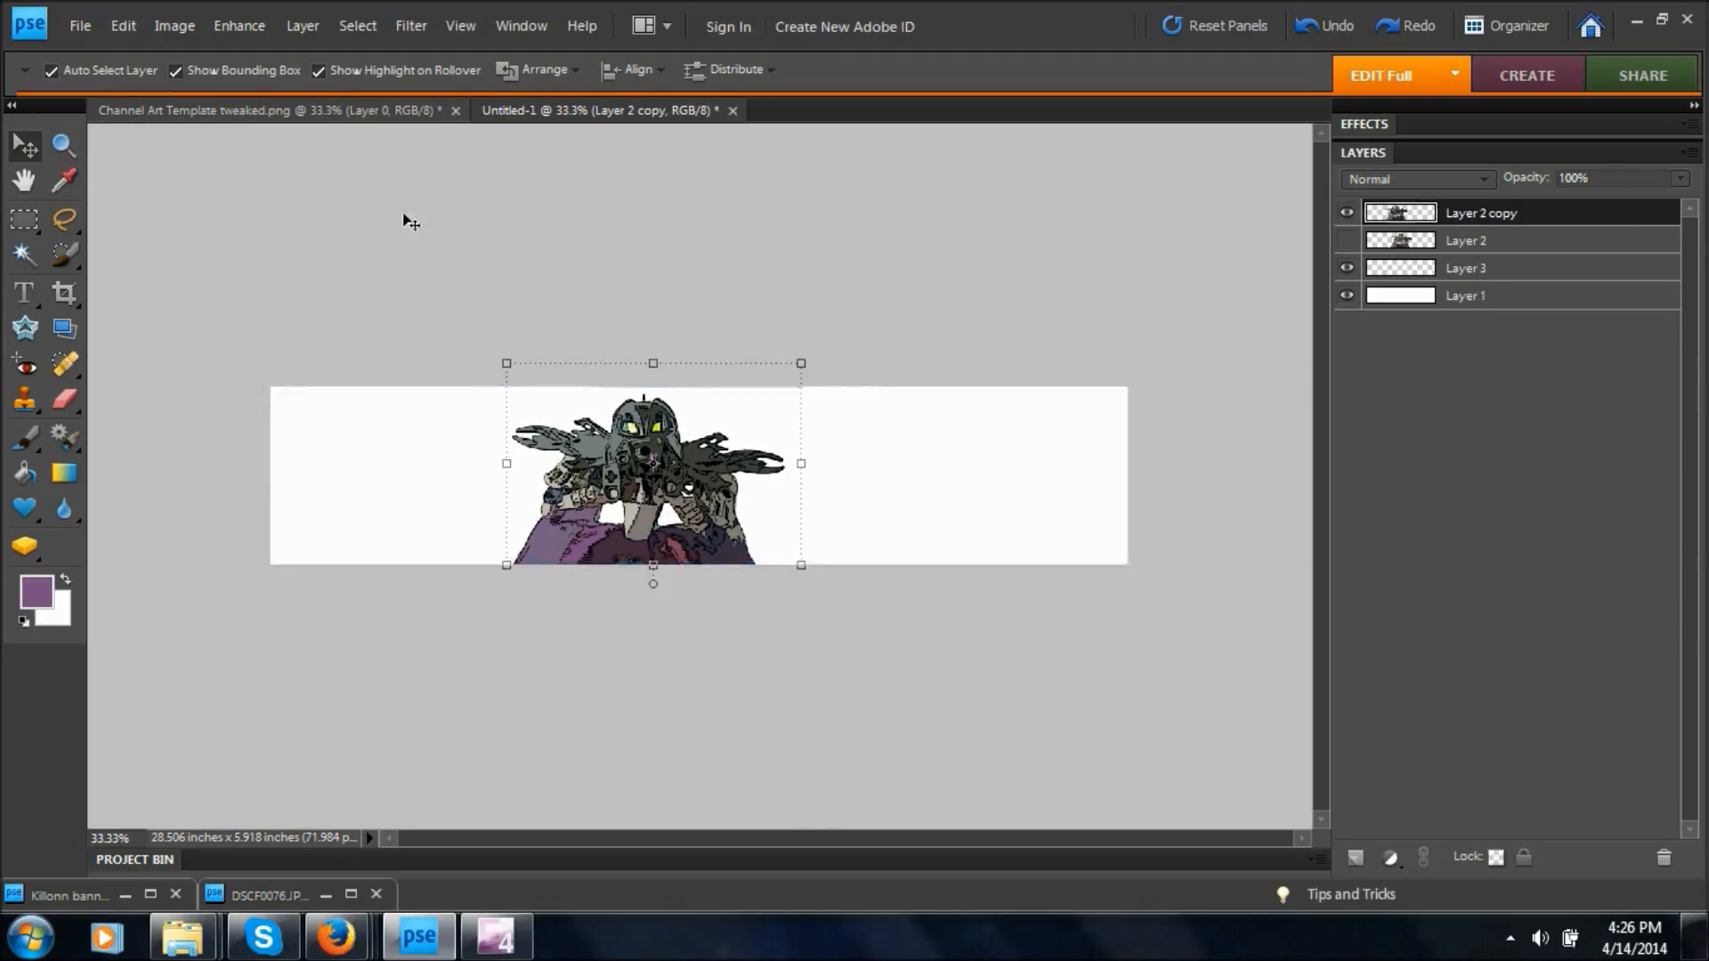
Copy Layer 0 of the channel art template into Untitled-1, aligned over the banner as a safe-area guide, and hide it.
drag(484, 113, 338, 178)
click(1130, 421)
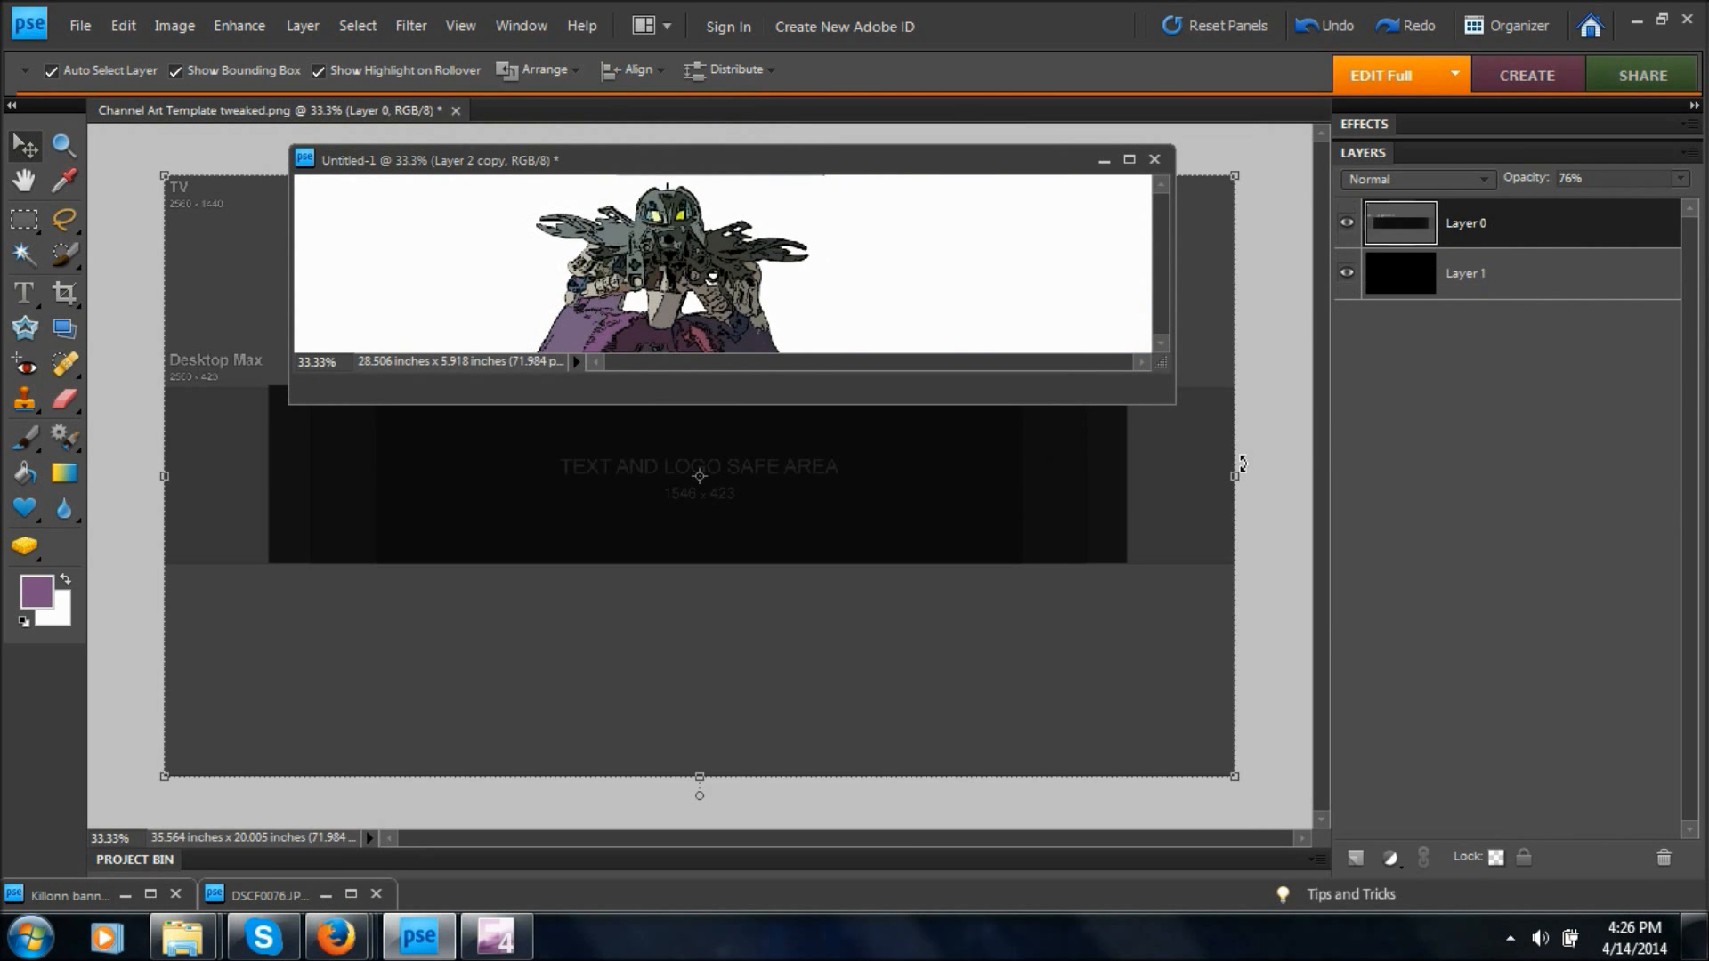
drag(1555, 234, 712, 274)
drag(861, 161, 1107, 116)
drag(882, 527, 890, 518)
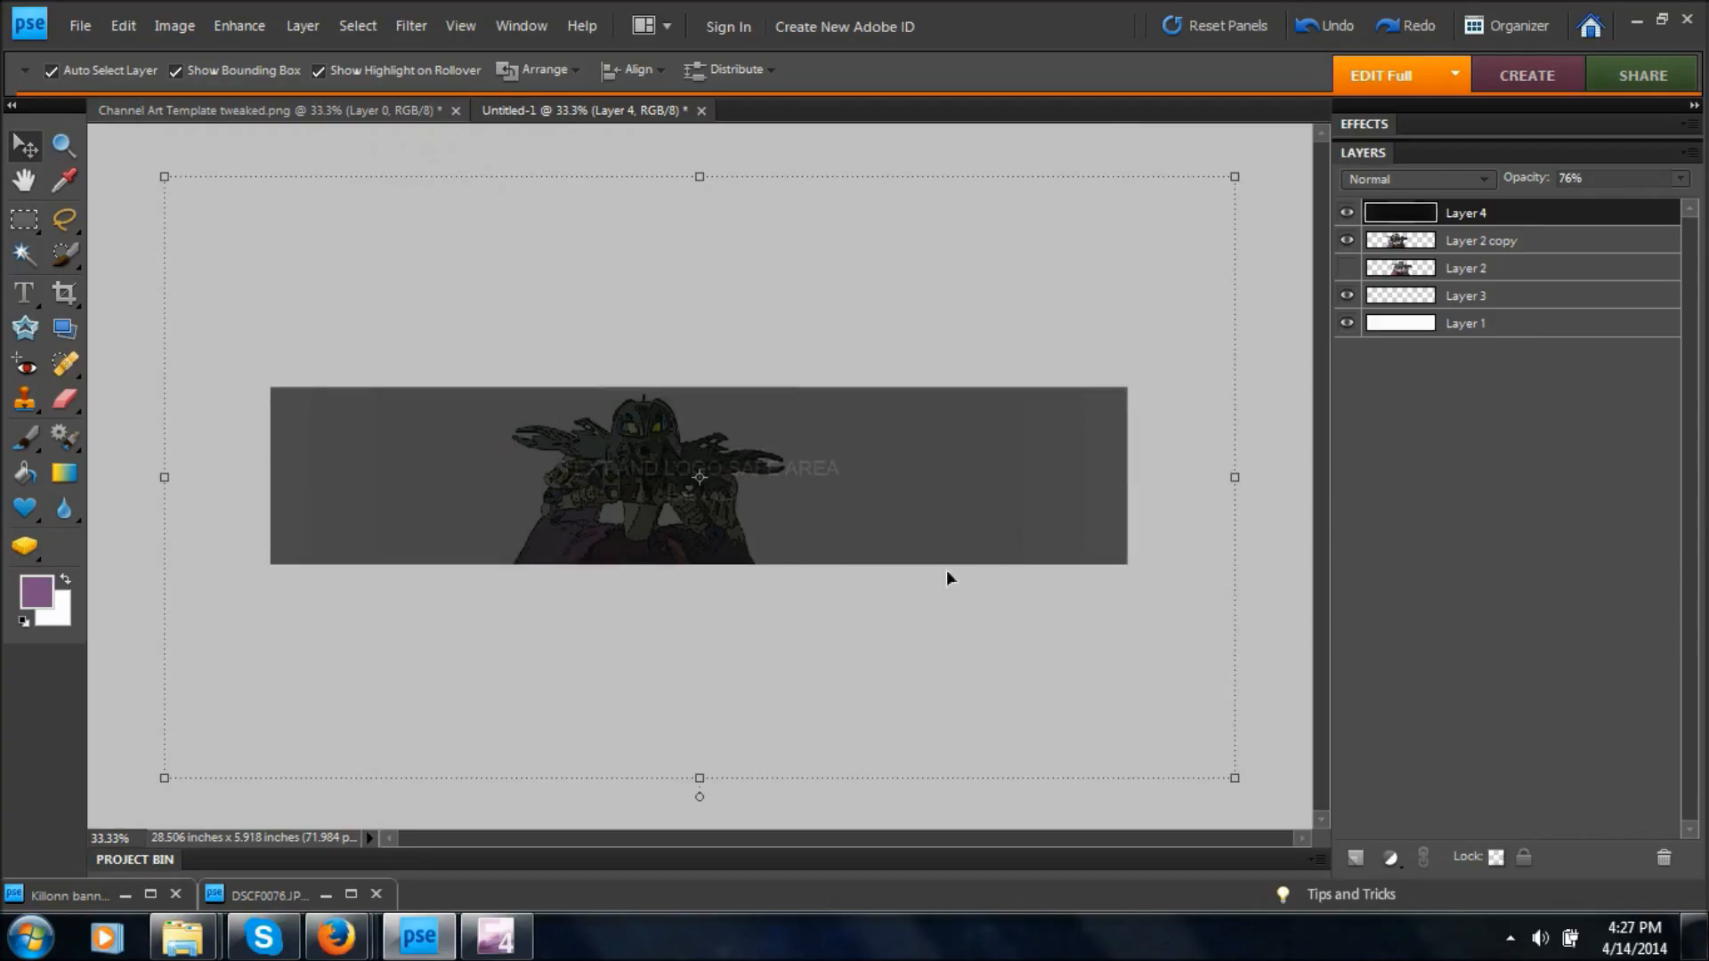
click(1348, 214)
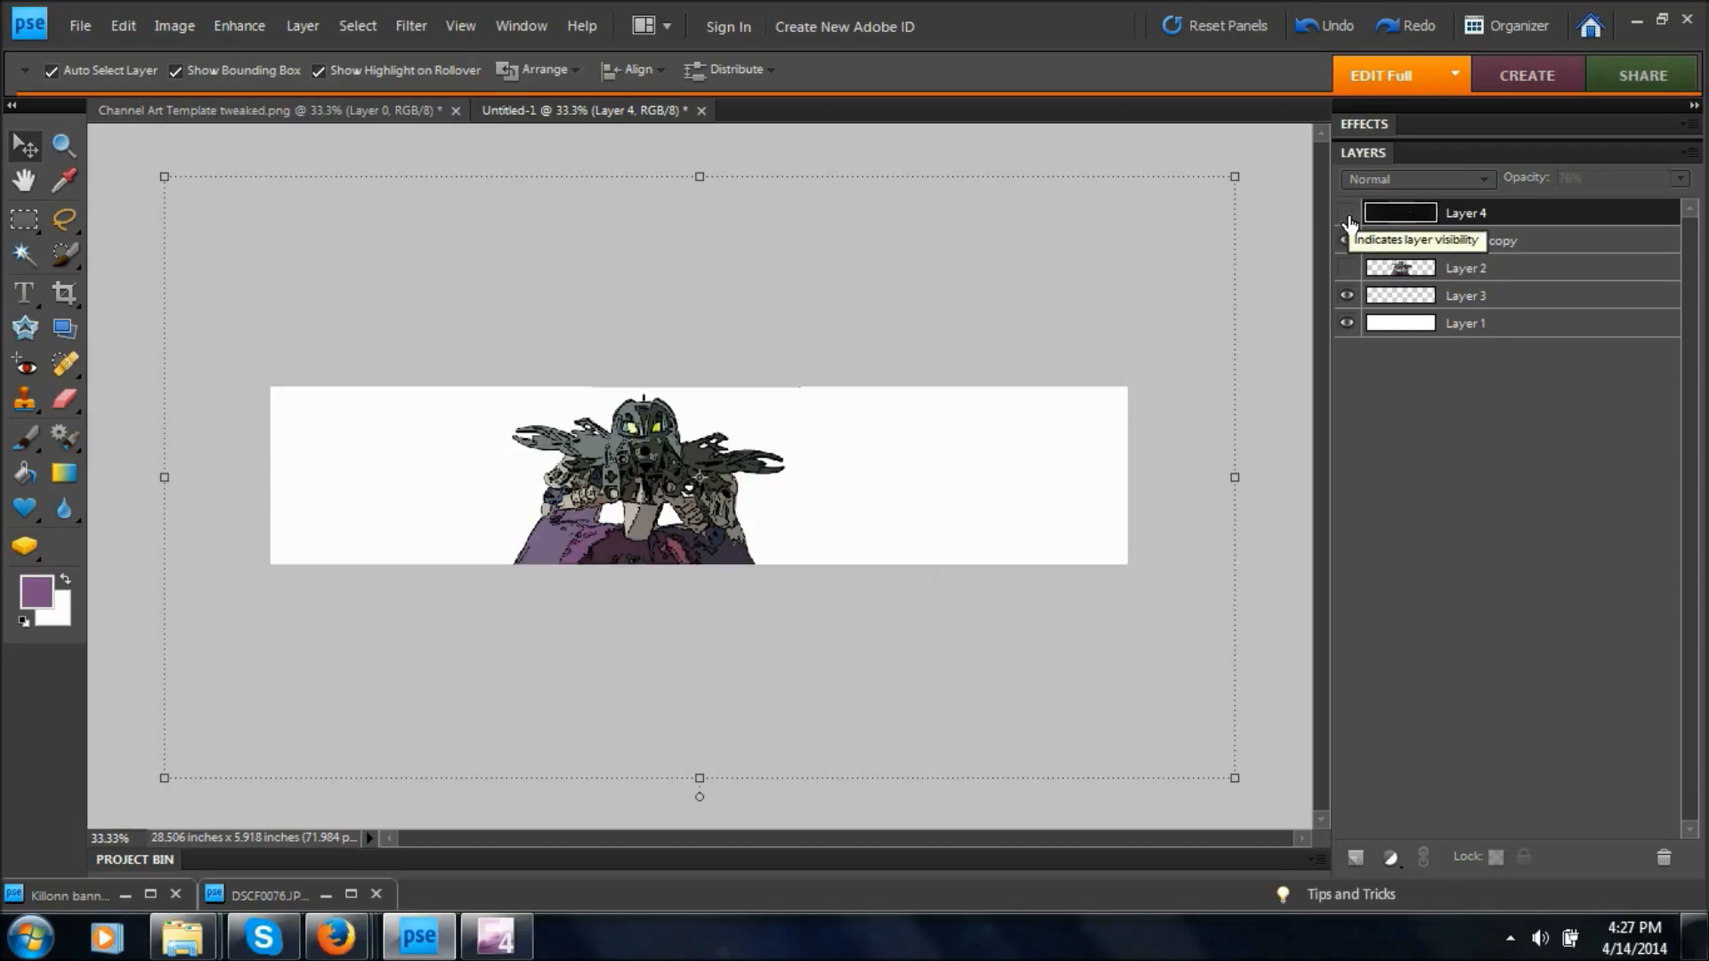
With Layer 3 active, try out several swirl brush presets from the Pen Pressure set and choose the 1565 px ring-shaped brush.
click(1399, 307)
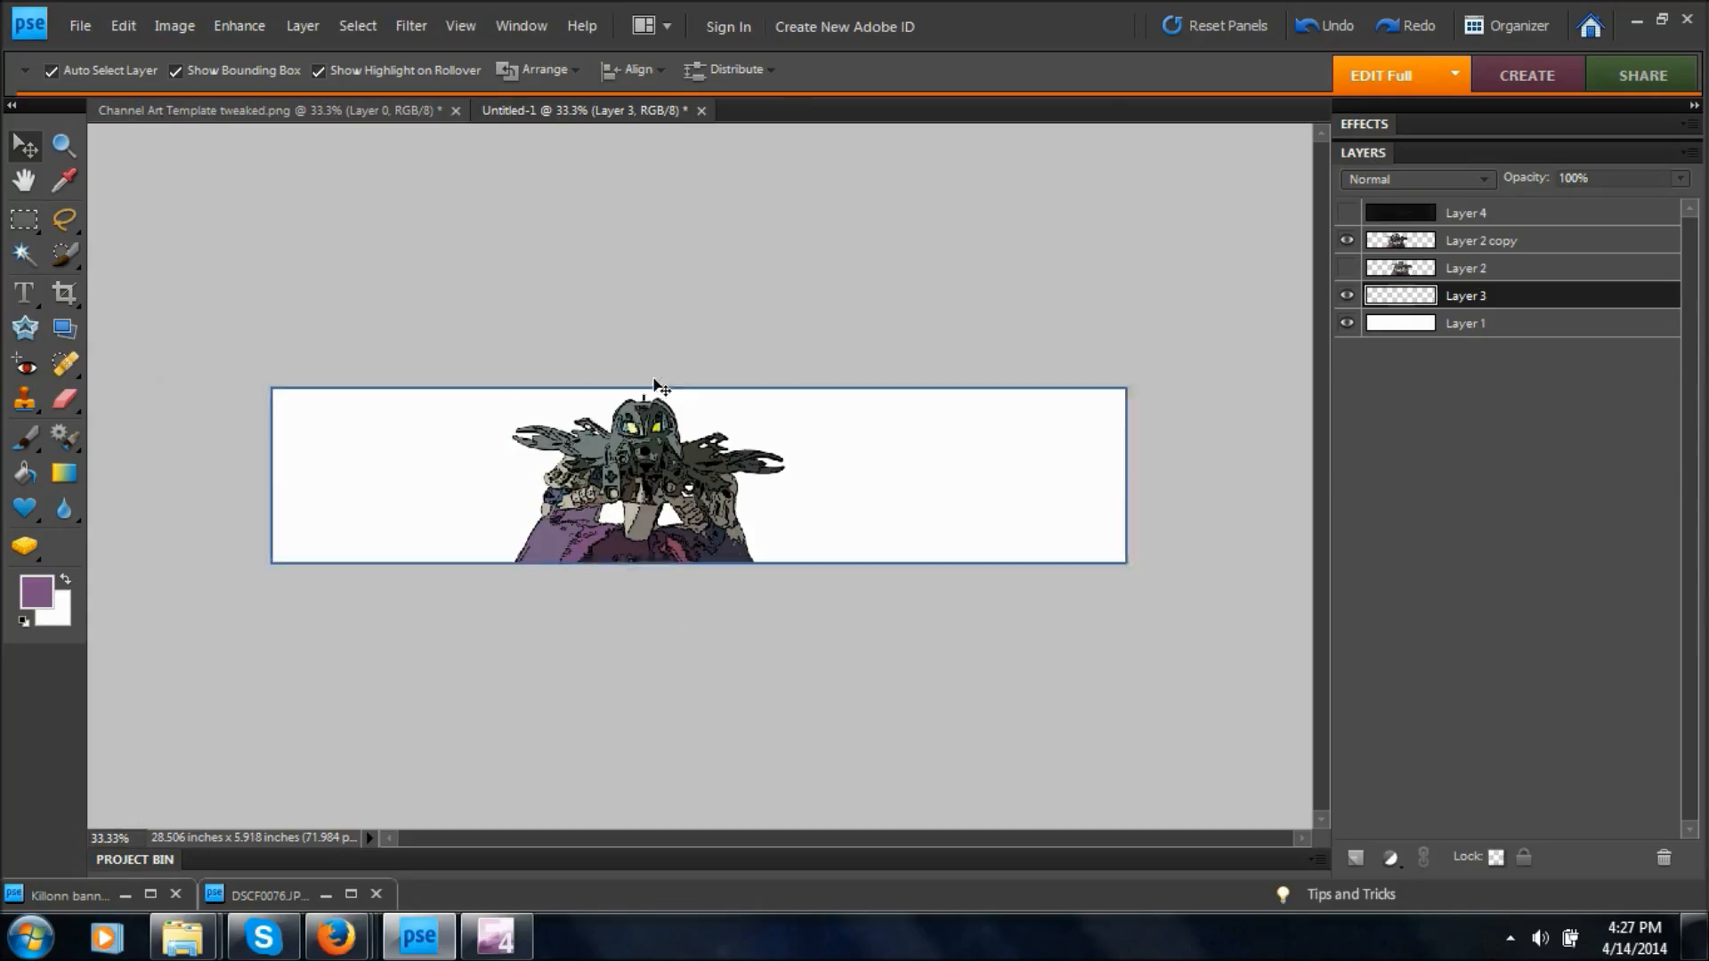
click(35, 431)
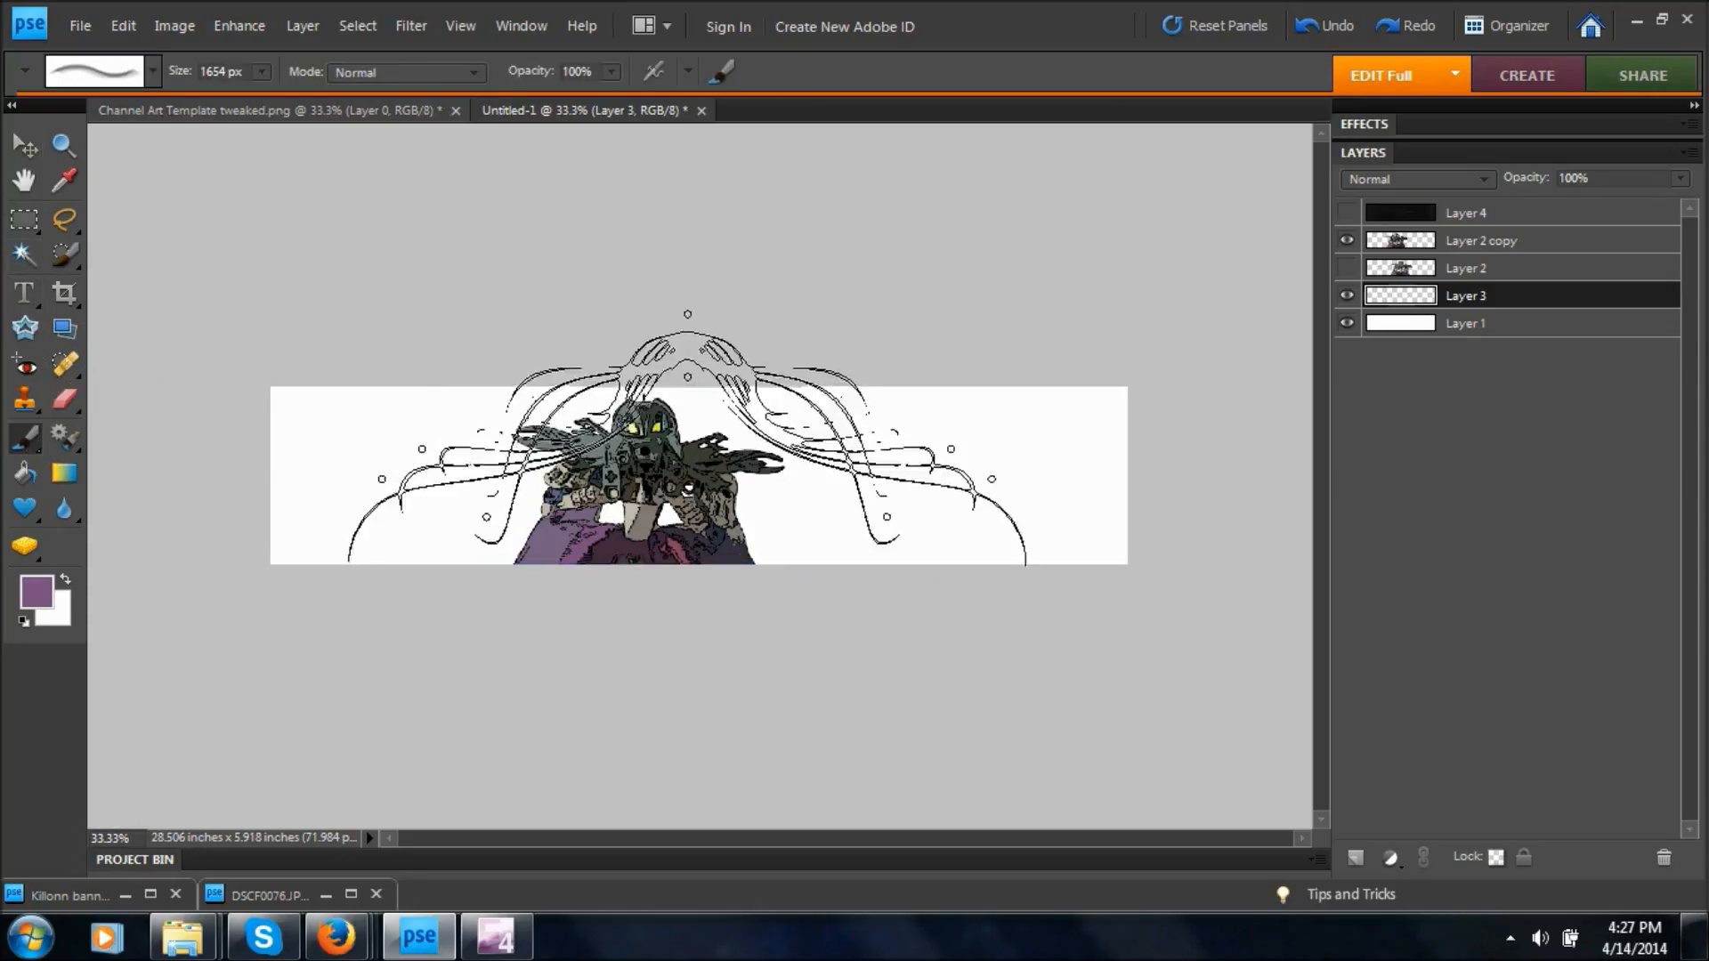
click(143, 82)
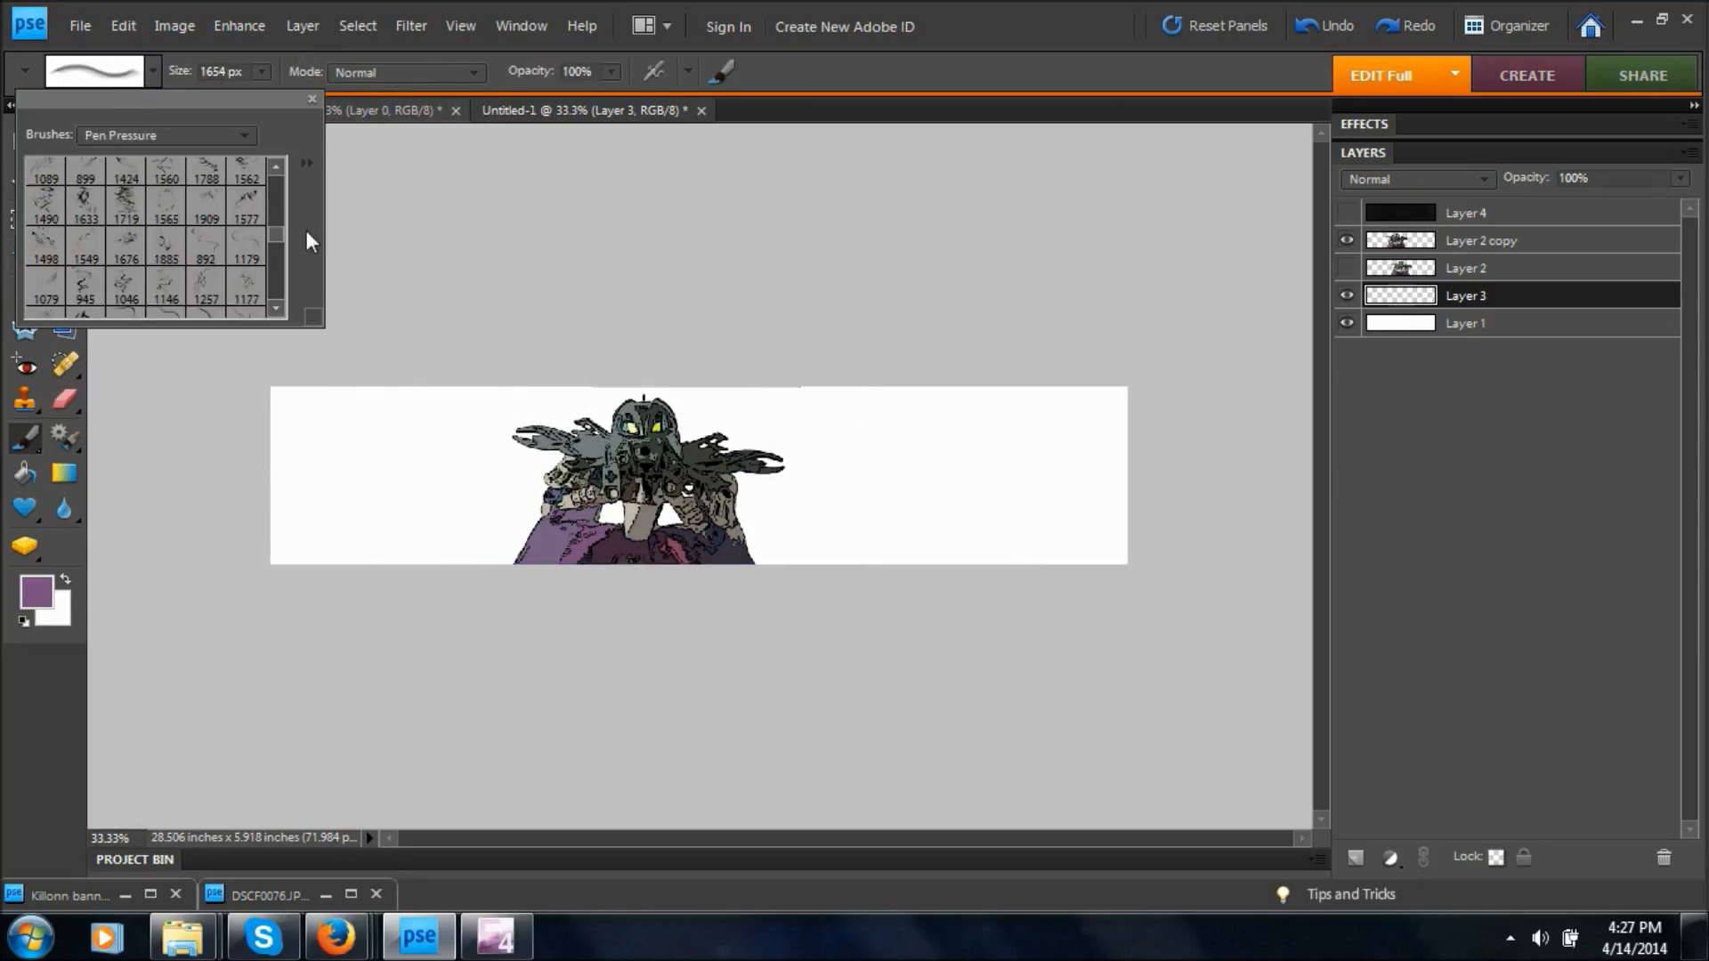
drag(281, 237, 296, 222)
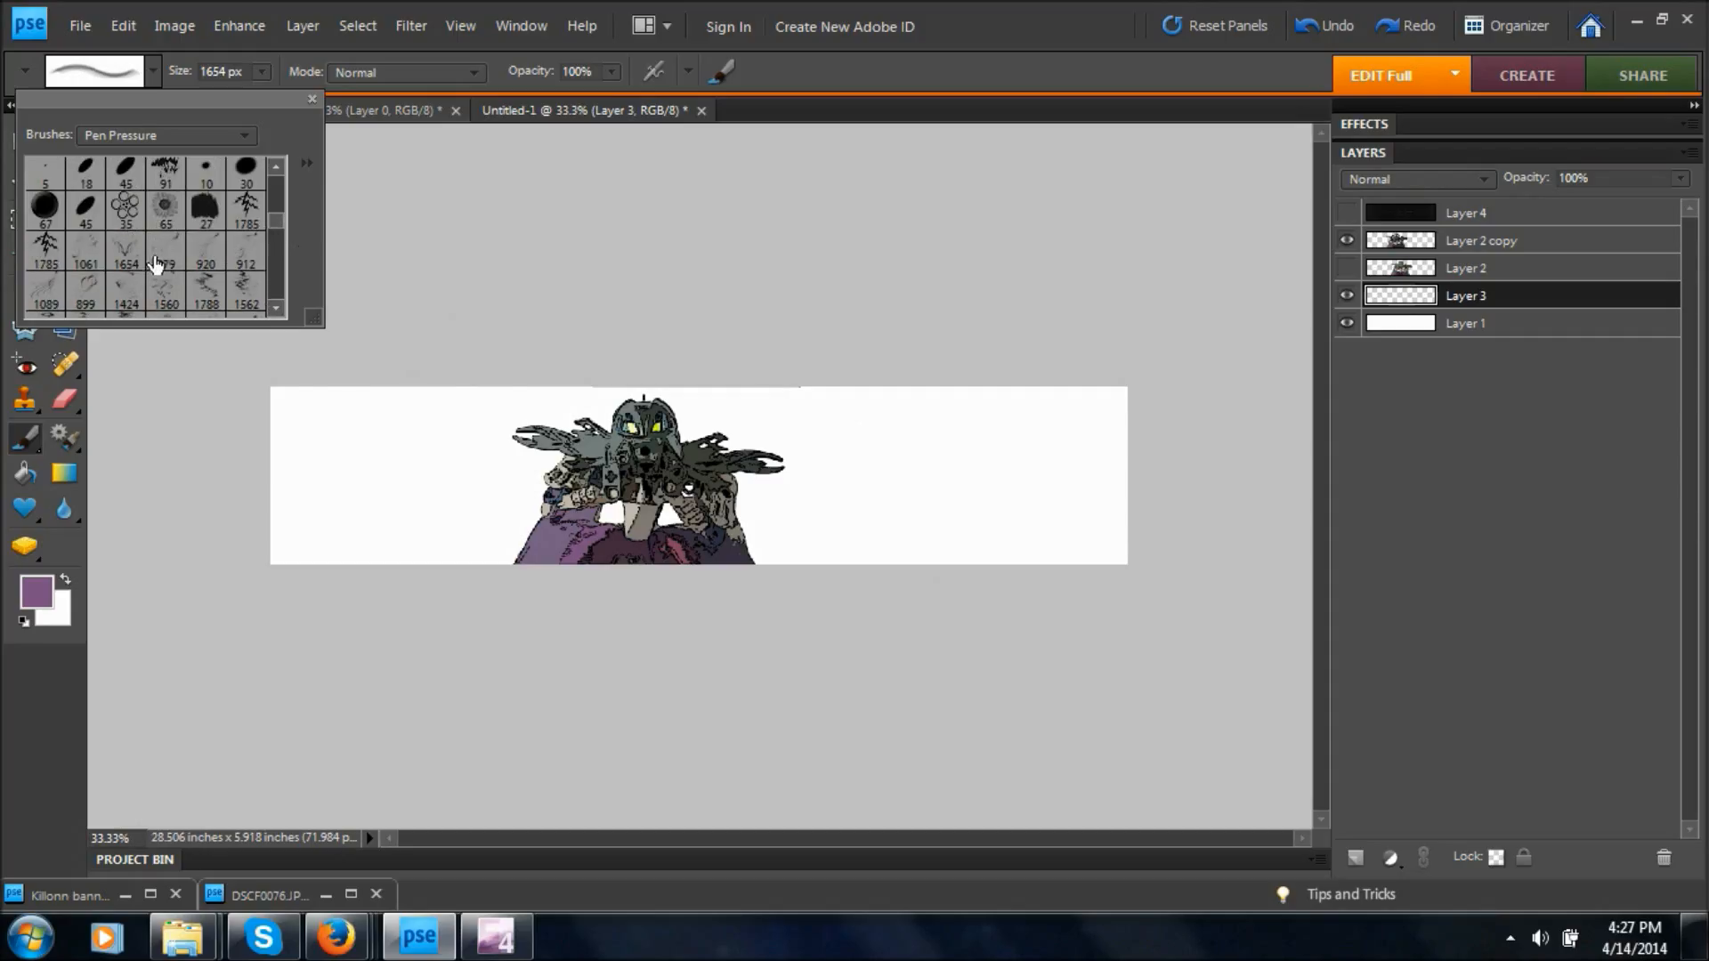
click(86, 251)
click(50, 299)
click(166, 290)
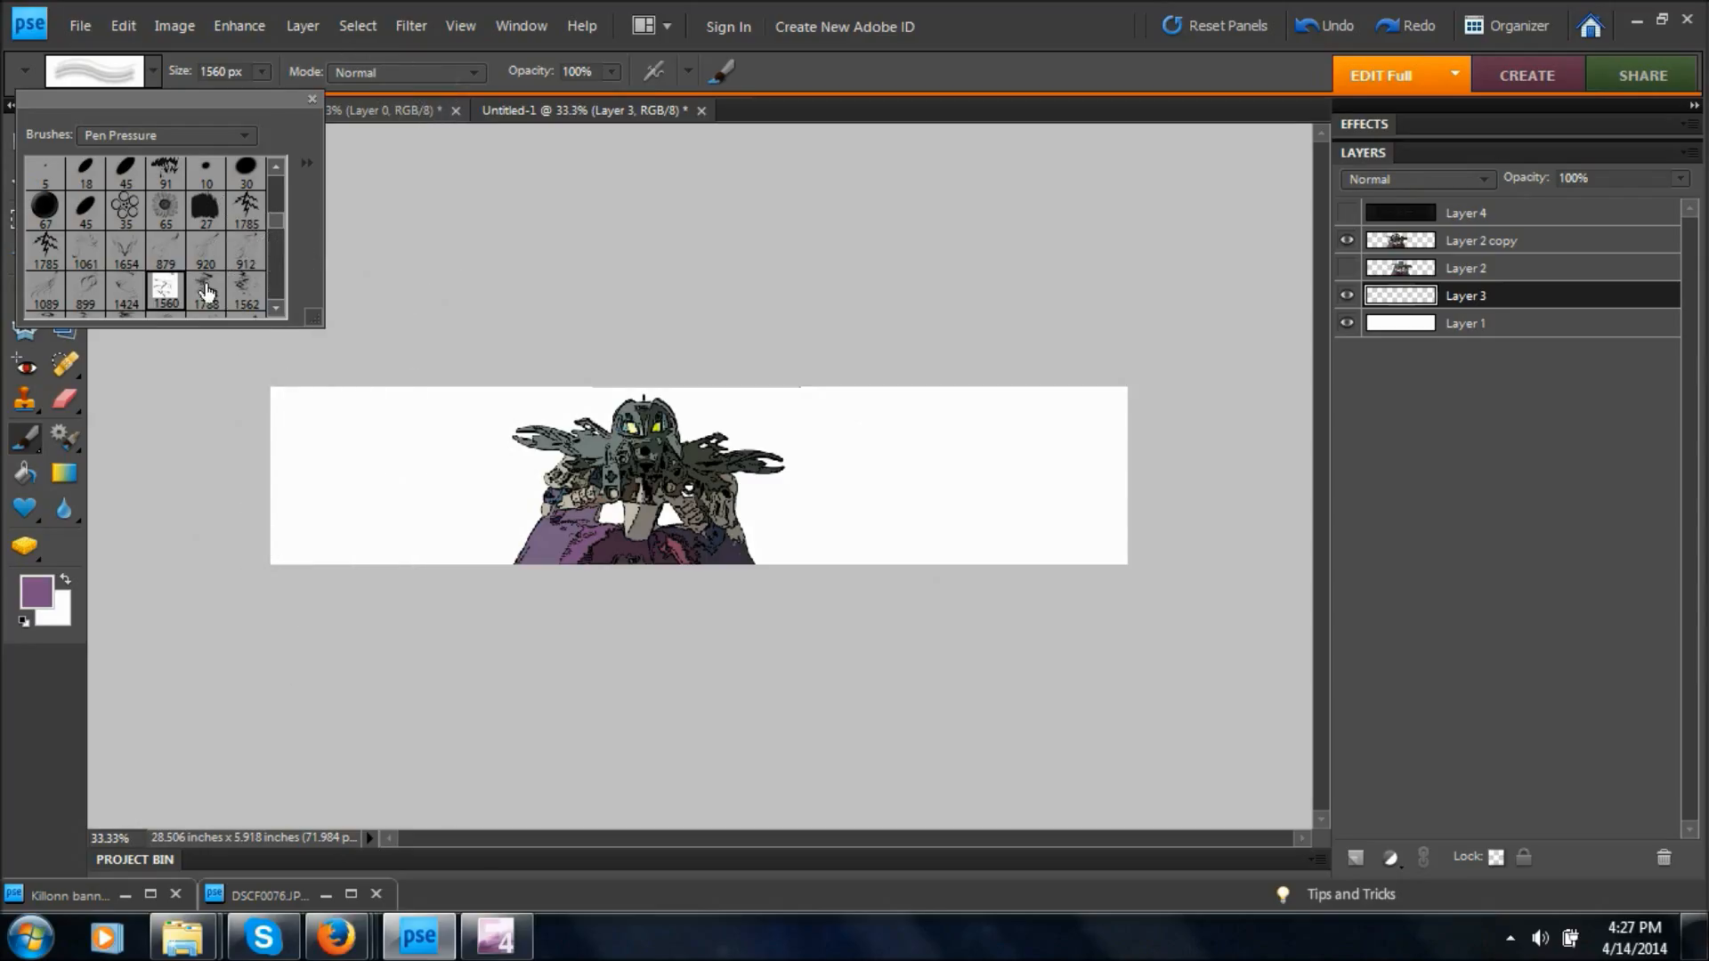
click(247, 290)
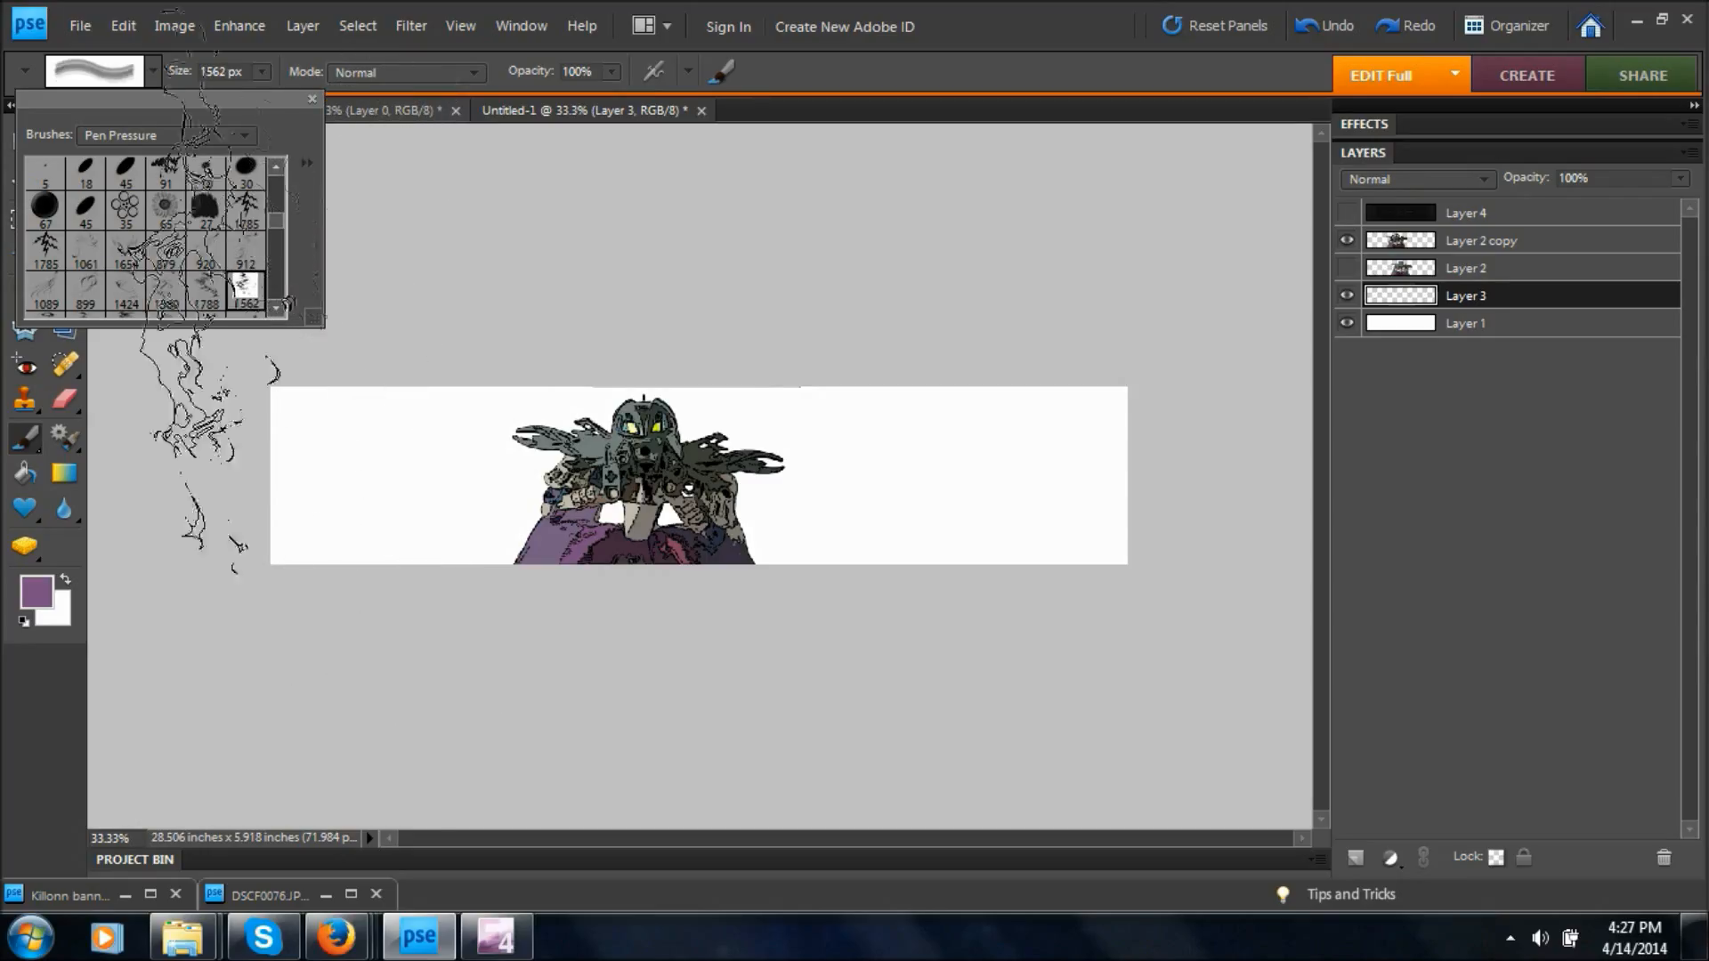
click(125, 290)
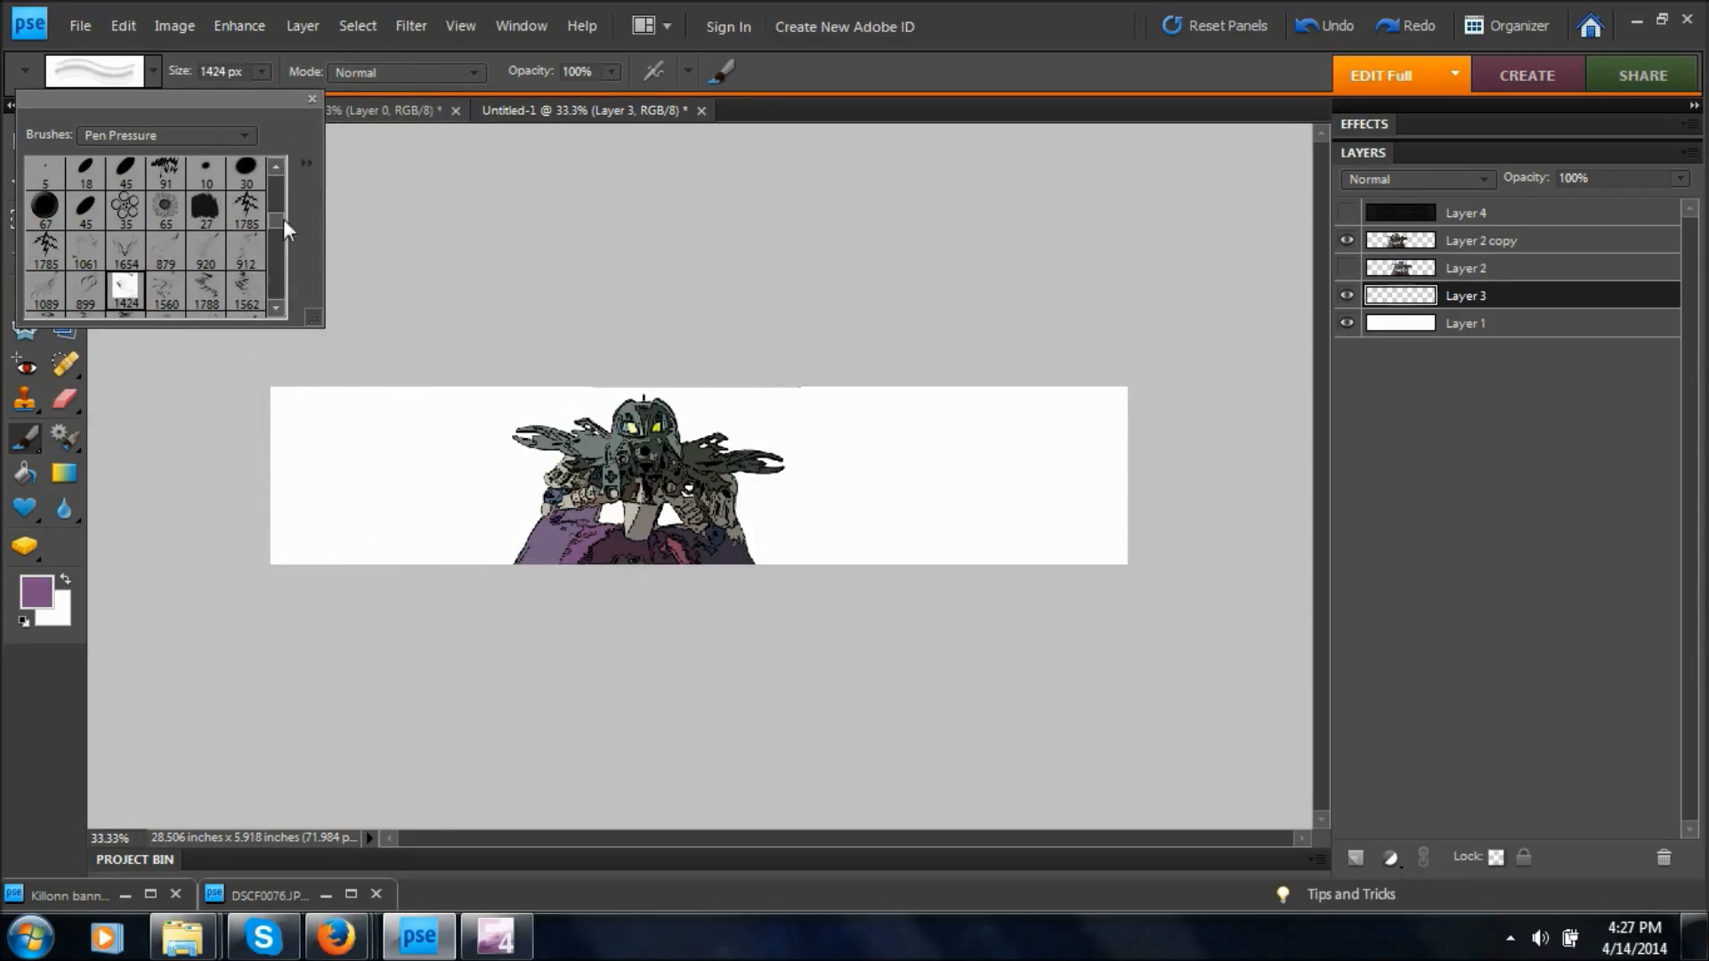
drag(280, 219, 280, 227)
click(45, 283)
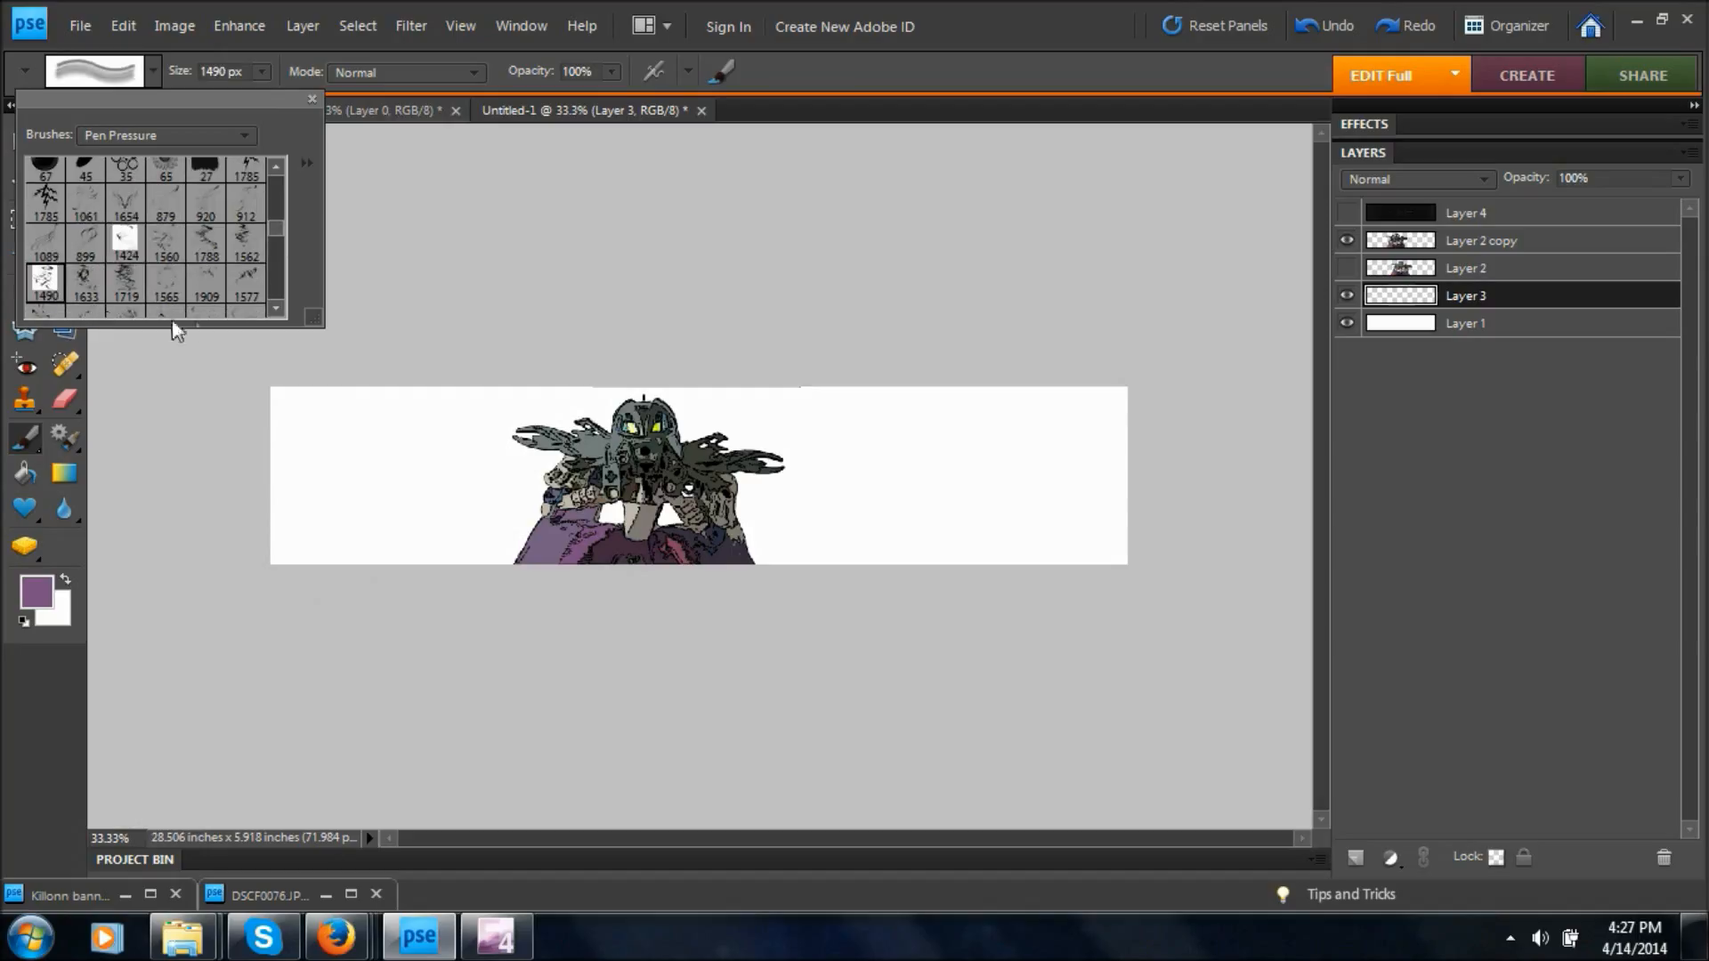
click(207, 284)
click(256, 287)
drag(280, 232, 280, 255)
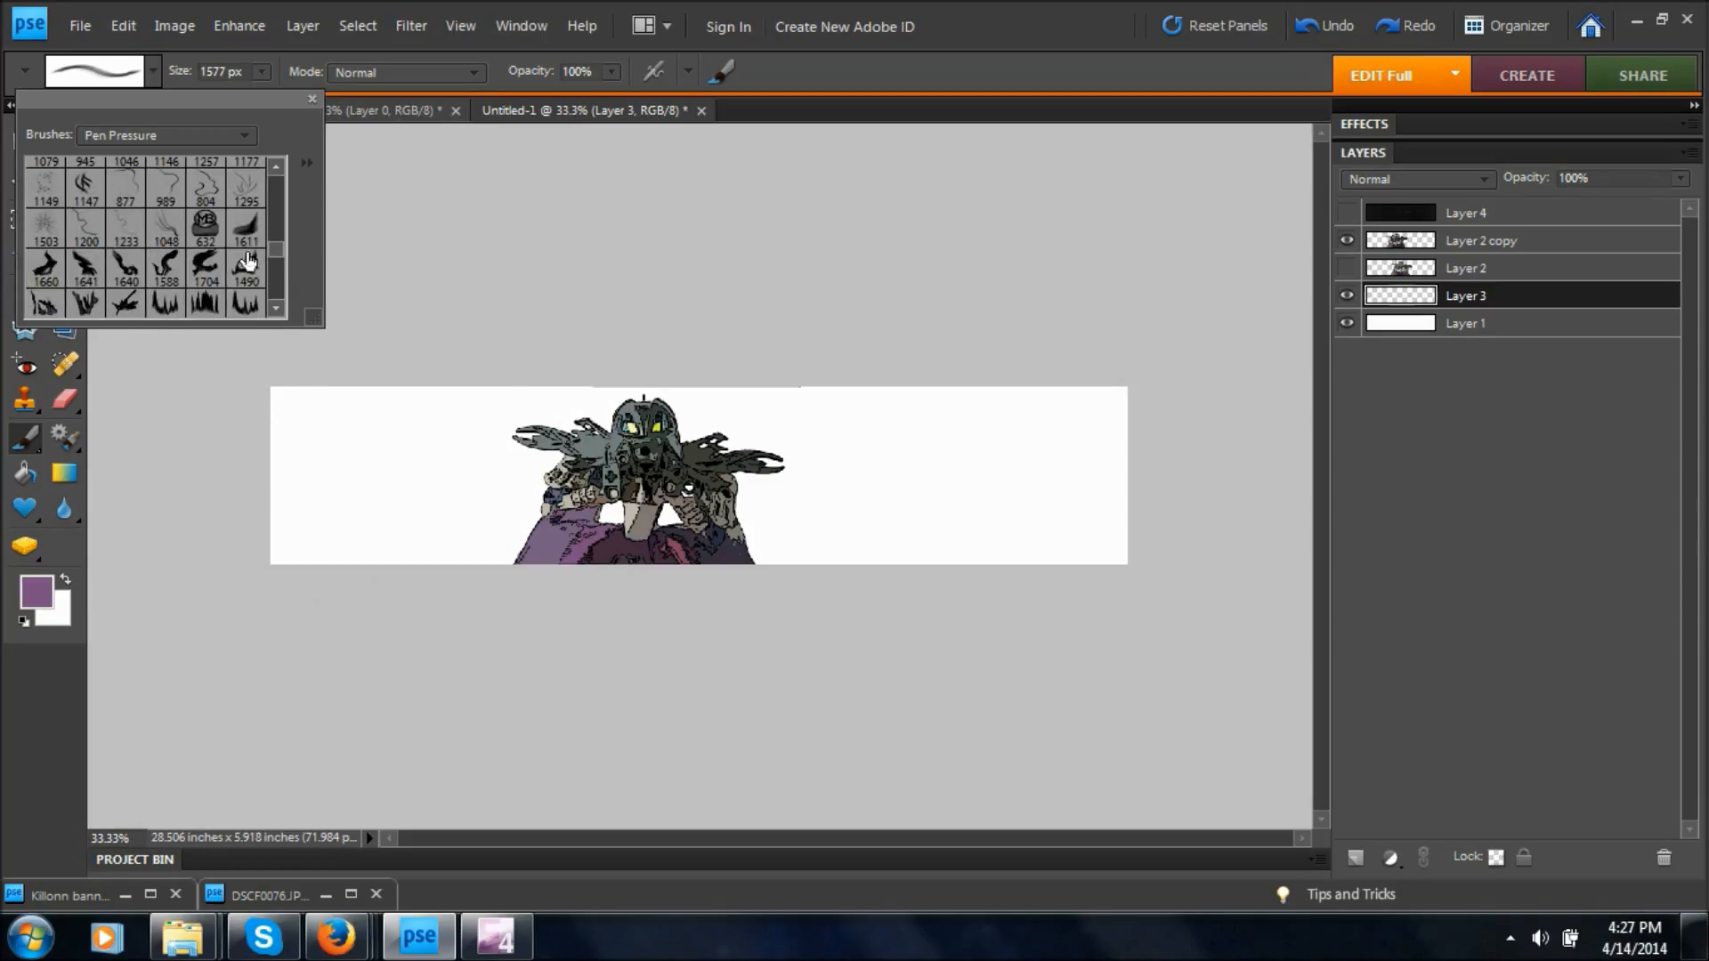
click(43, 193)
drag(276, 242, 286, 226)
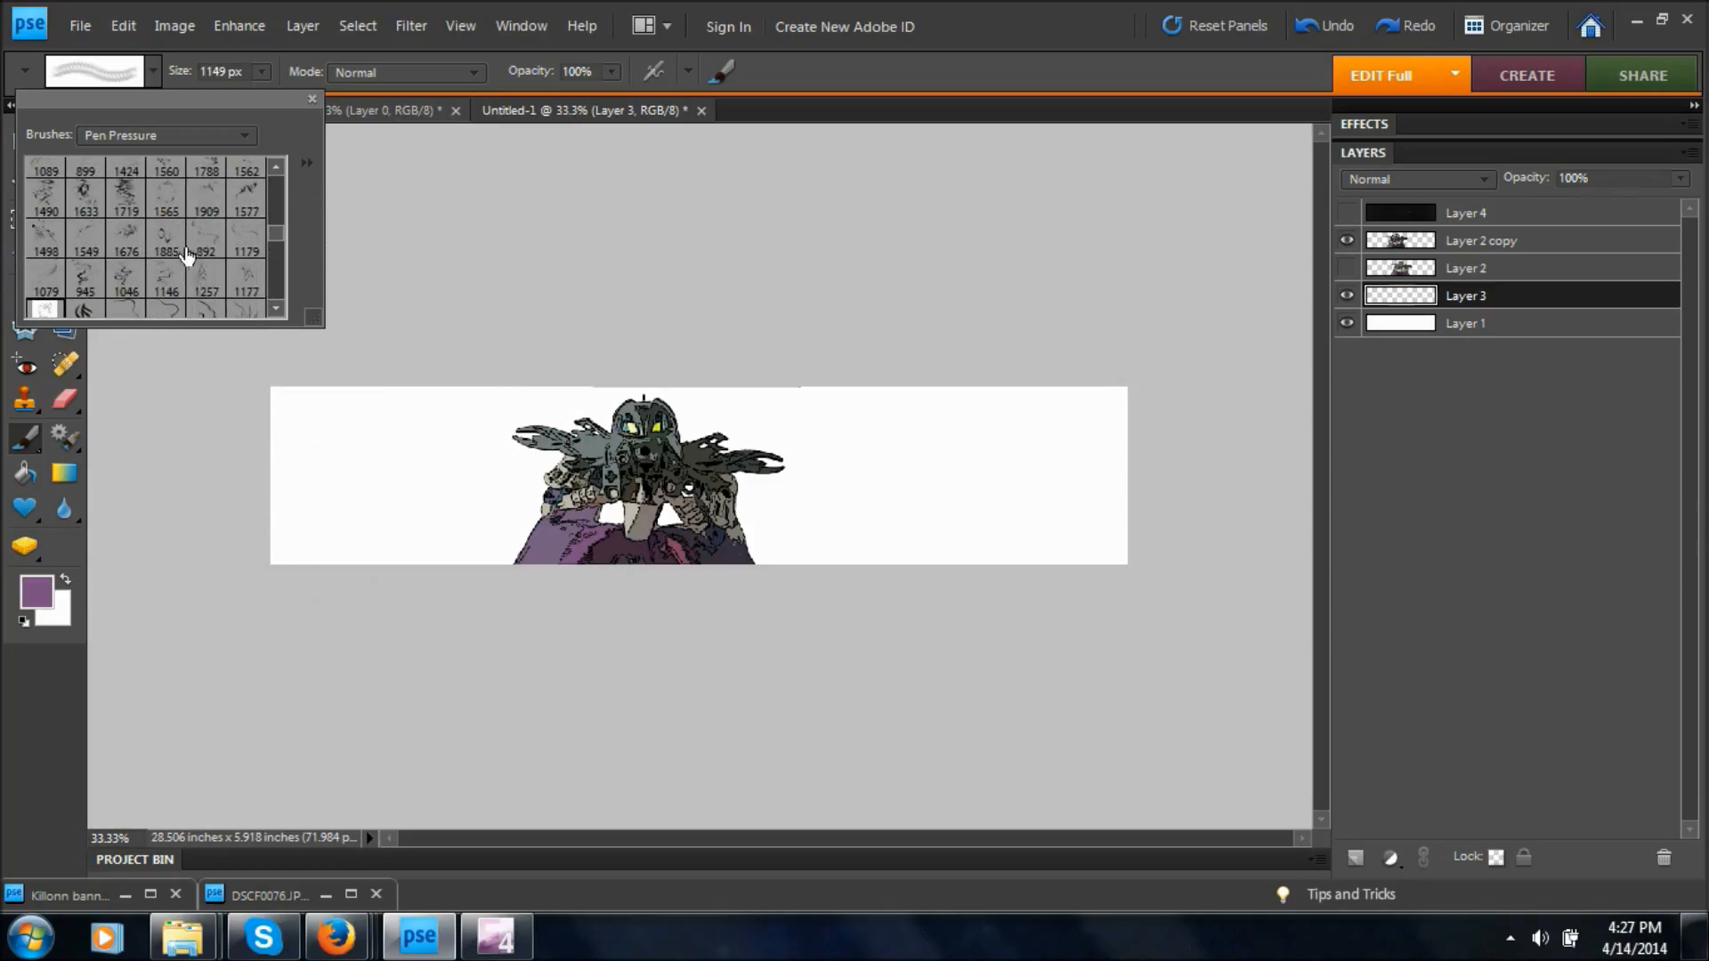
click(174, 203)
click(656, 465)
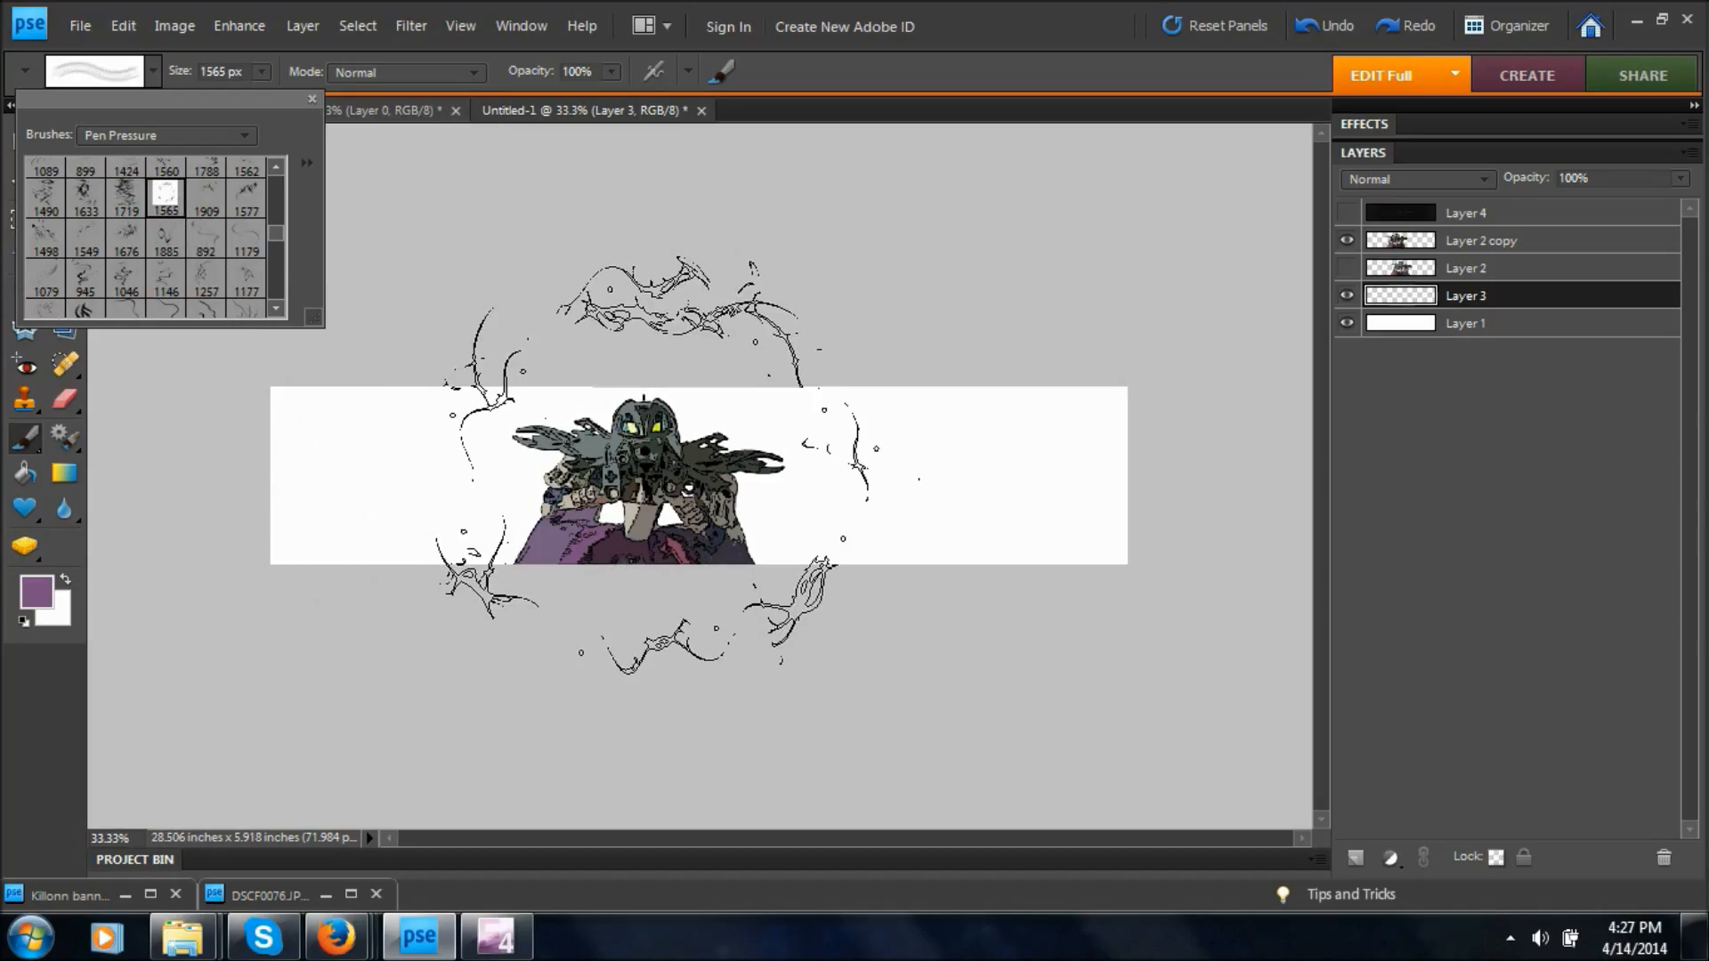
Stamp the purple ring-shaped swirl around the figure on Layer 3, once at 1100 px and again at 1200 px.
key(bracketleft)
key(bracketleft)
key(bracketleft)
key(bracketleft)
key(bracketleft)
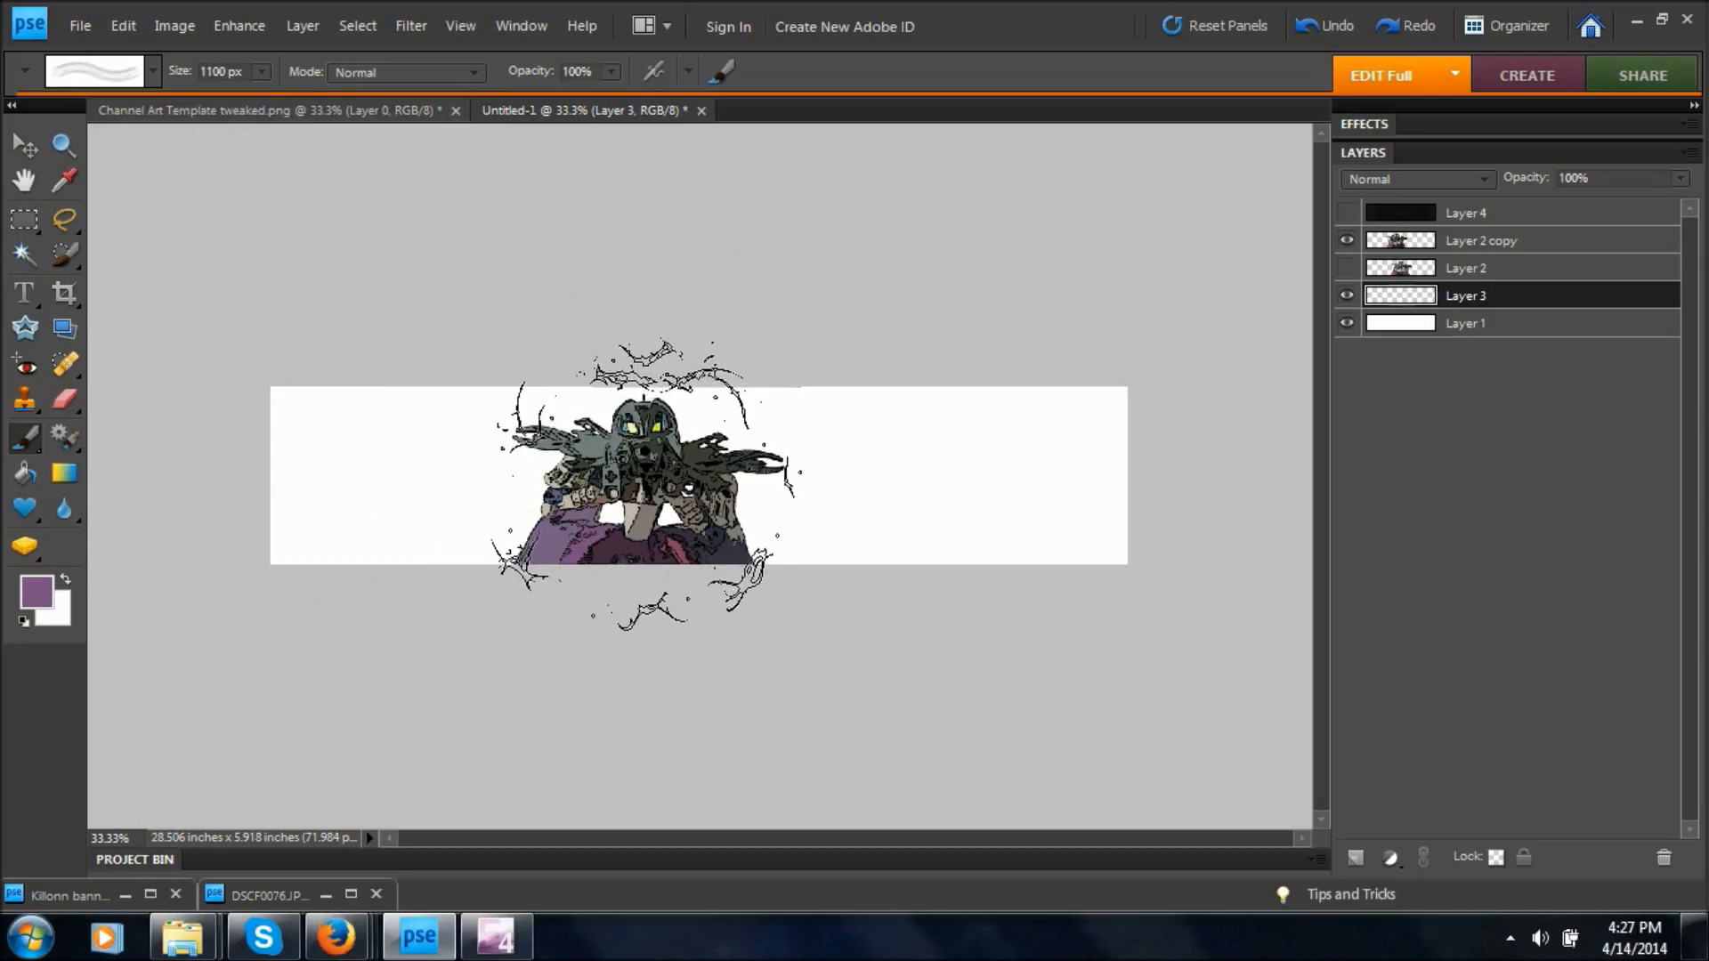
click(649, 480)
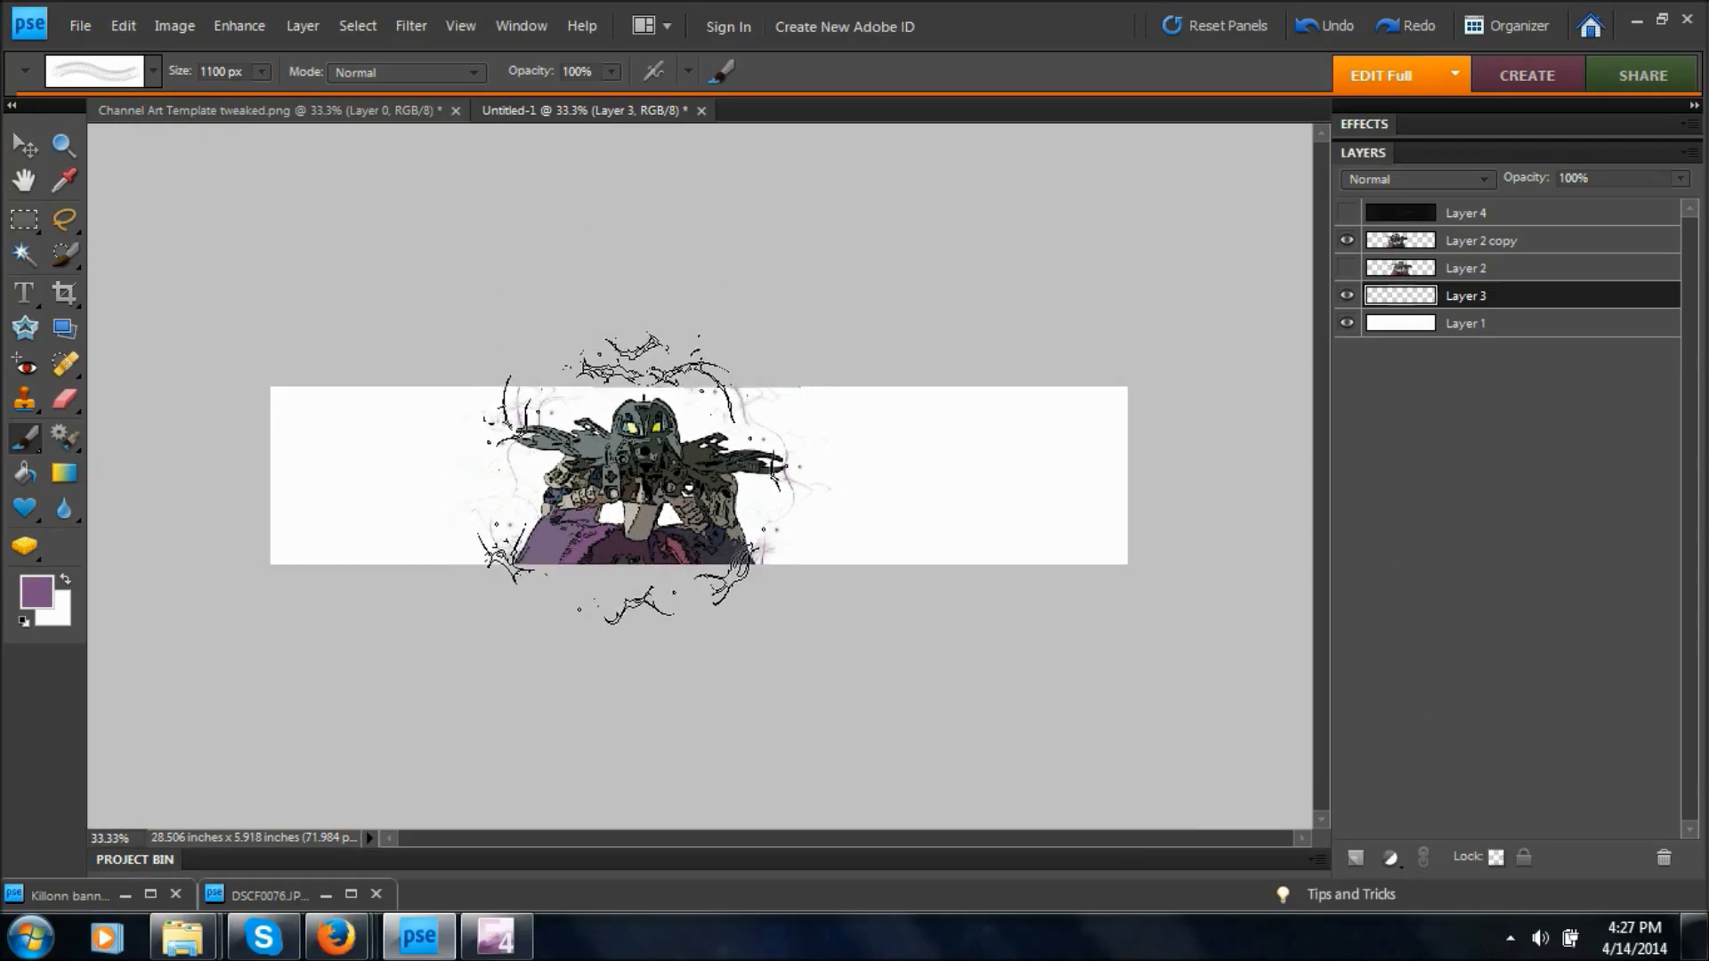
key(bracketright)
click(638, 475)
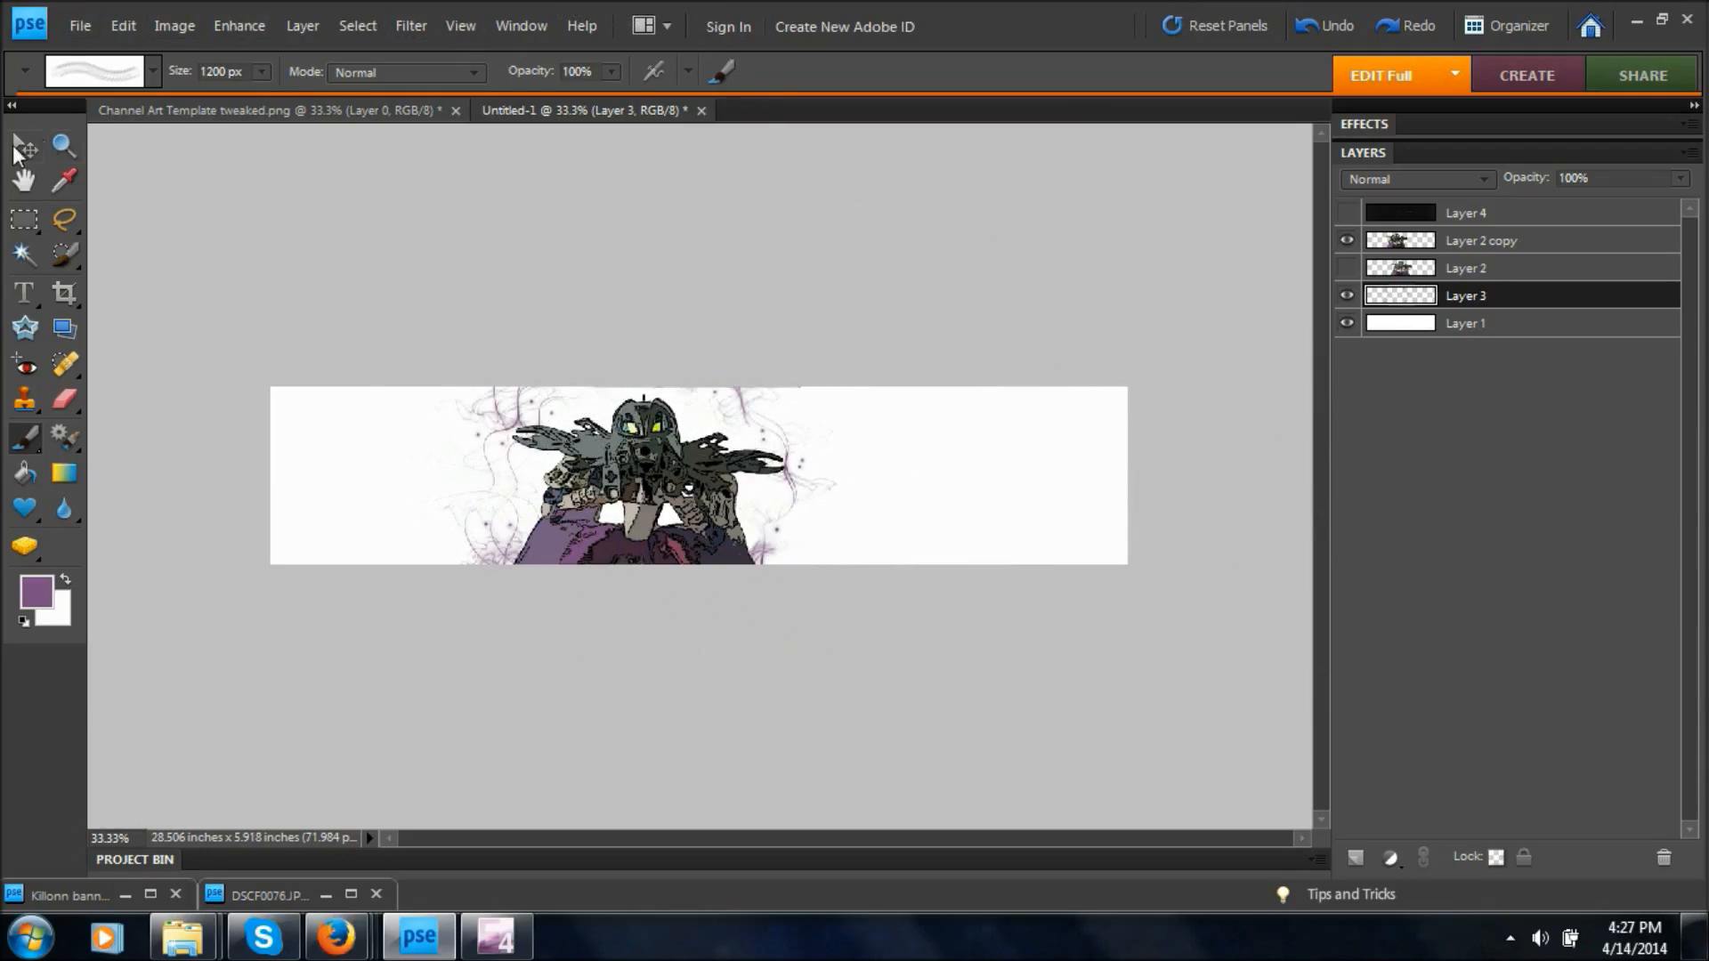
Stretch the purple swirls on Layer 3 to 105.2% width, keeping the height at 100%, and deselect the layer.
click(15, 153)
drag(620, 388, 620, 387)
drag(863, 478, 875, 477)
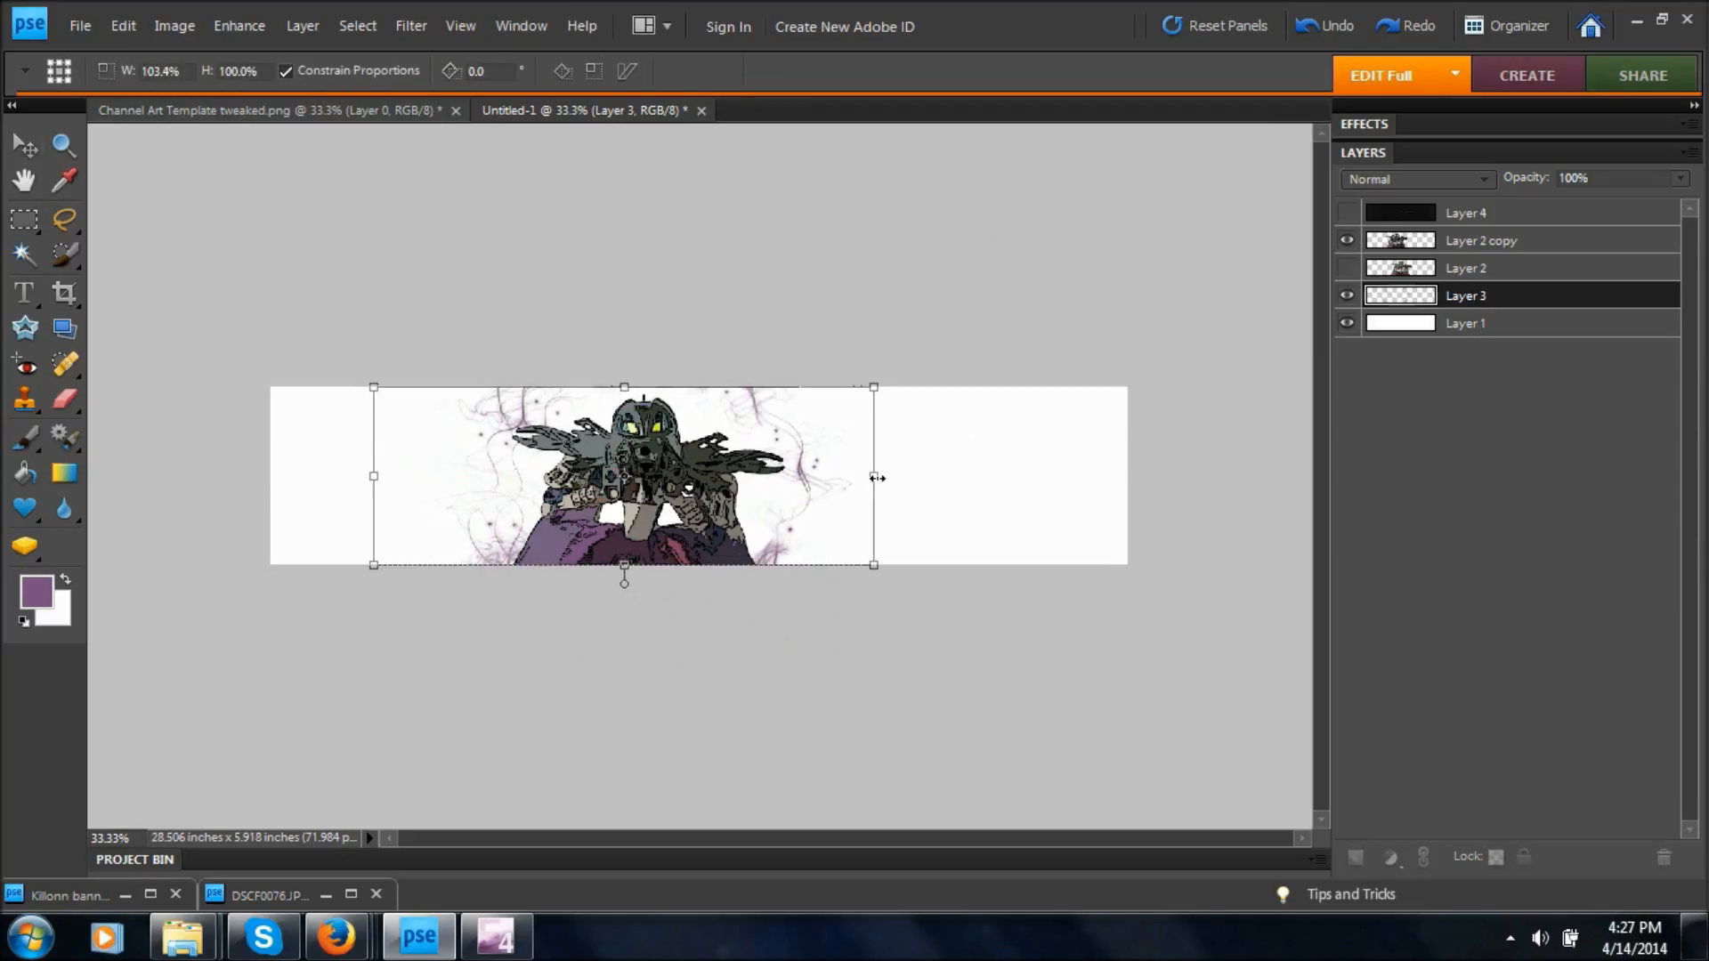
drag(378, 474, 362, 478)
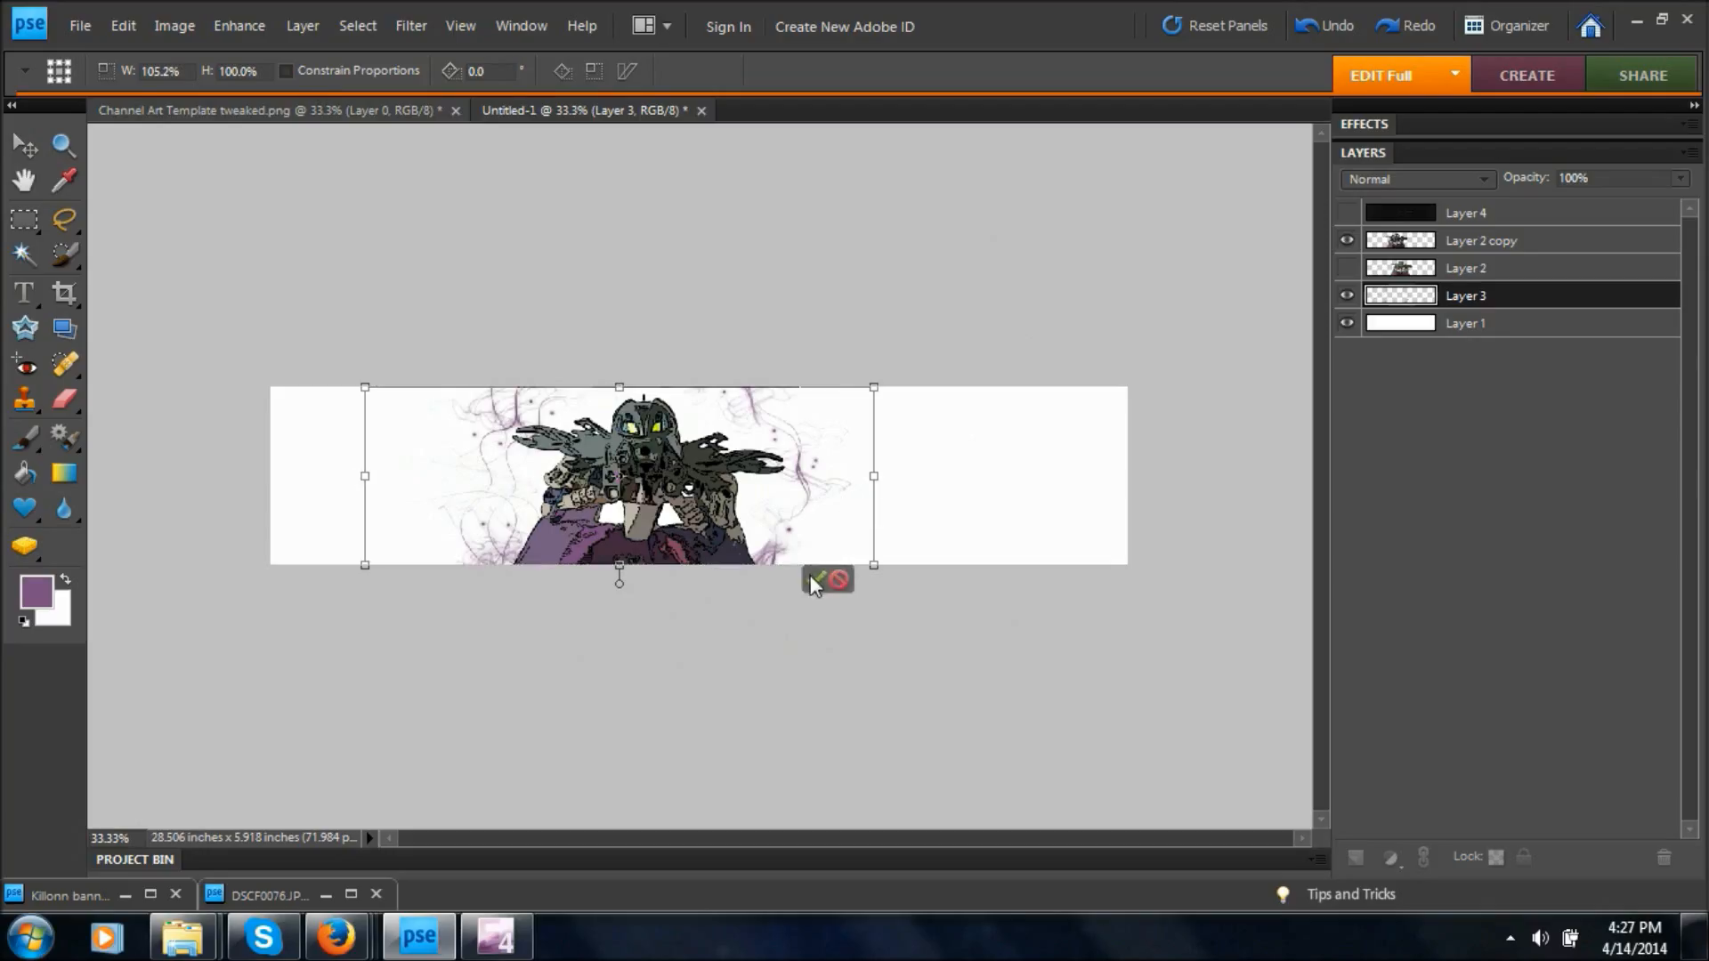
click(810, 575)
click(819, 724)
Sample the reddish pink of the figure's skirt as the foreground color and add a new blank layer directly above Layer 3.
key(i)
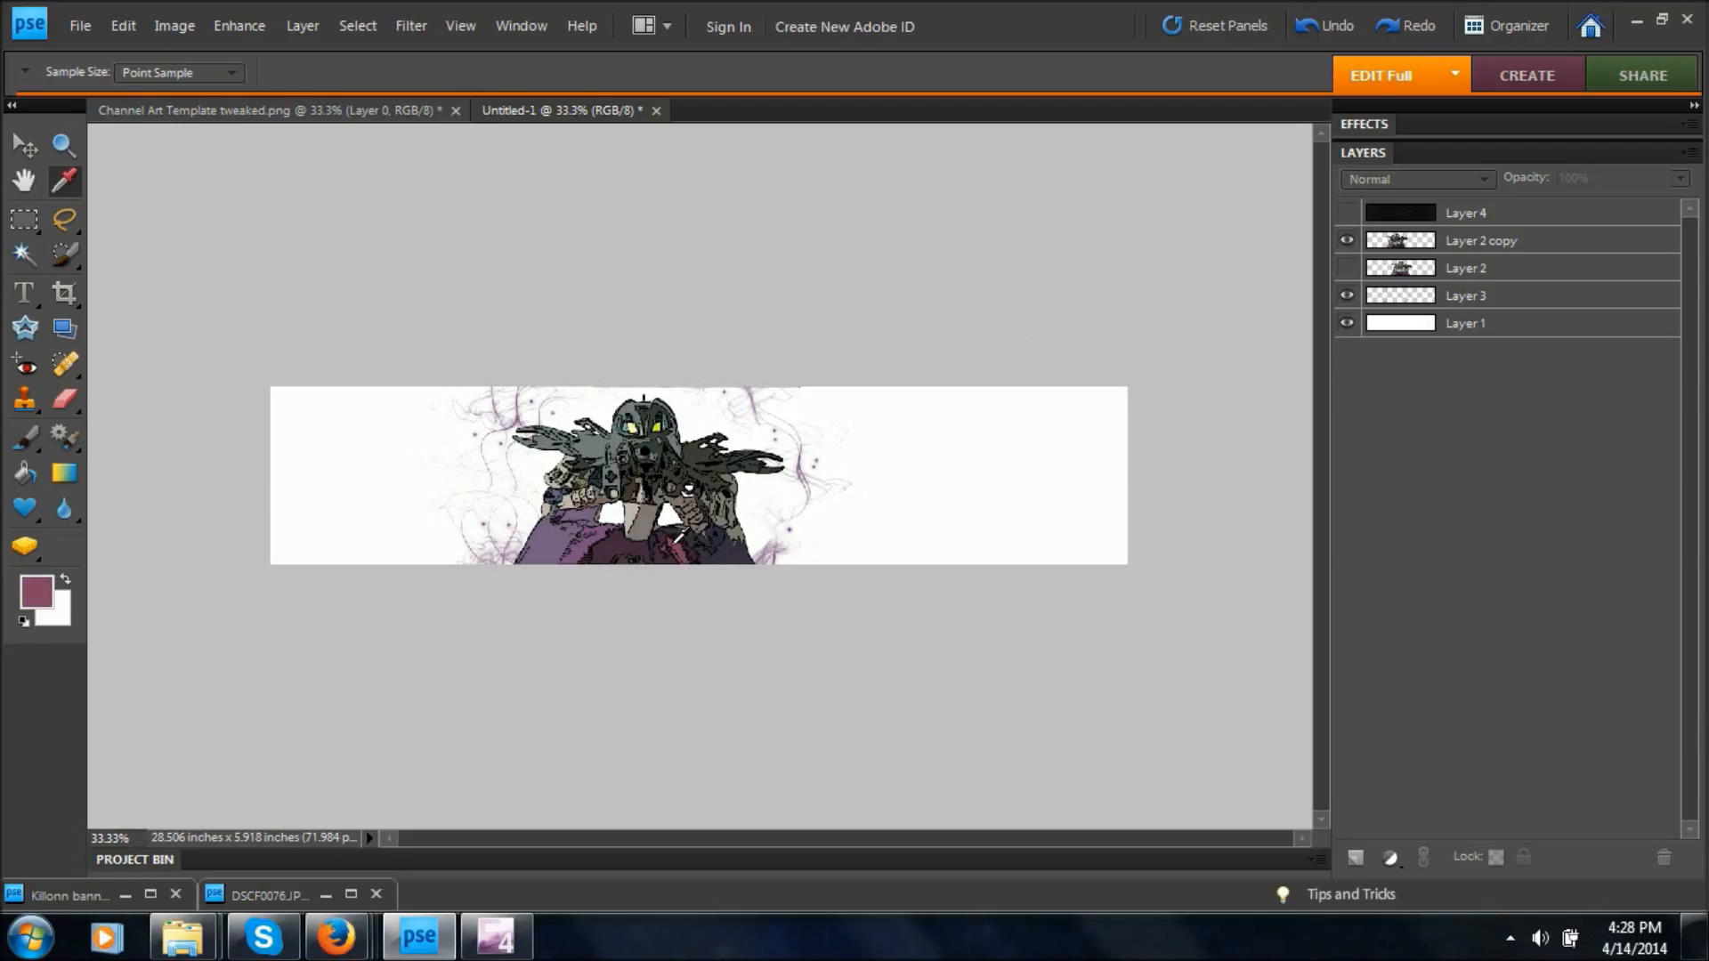
click(1357, 866)
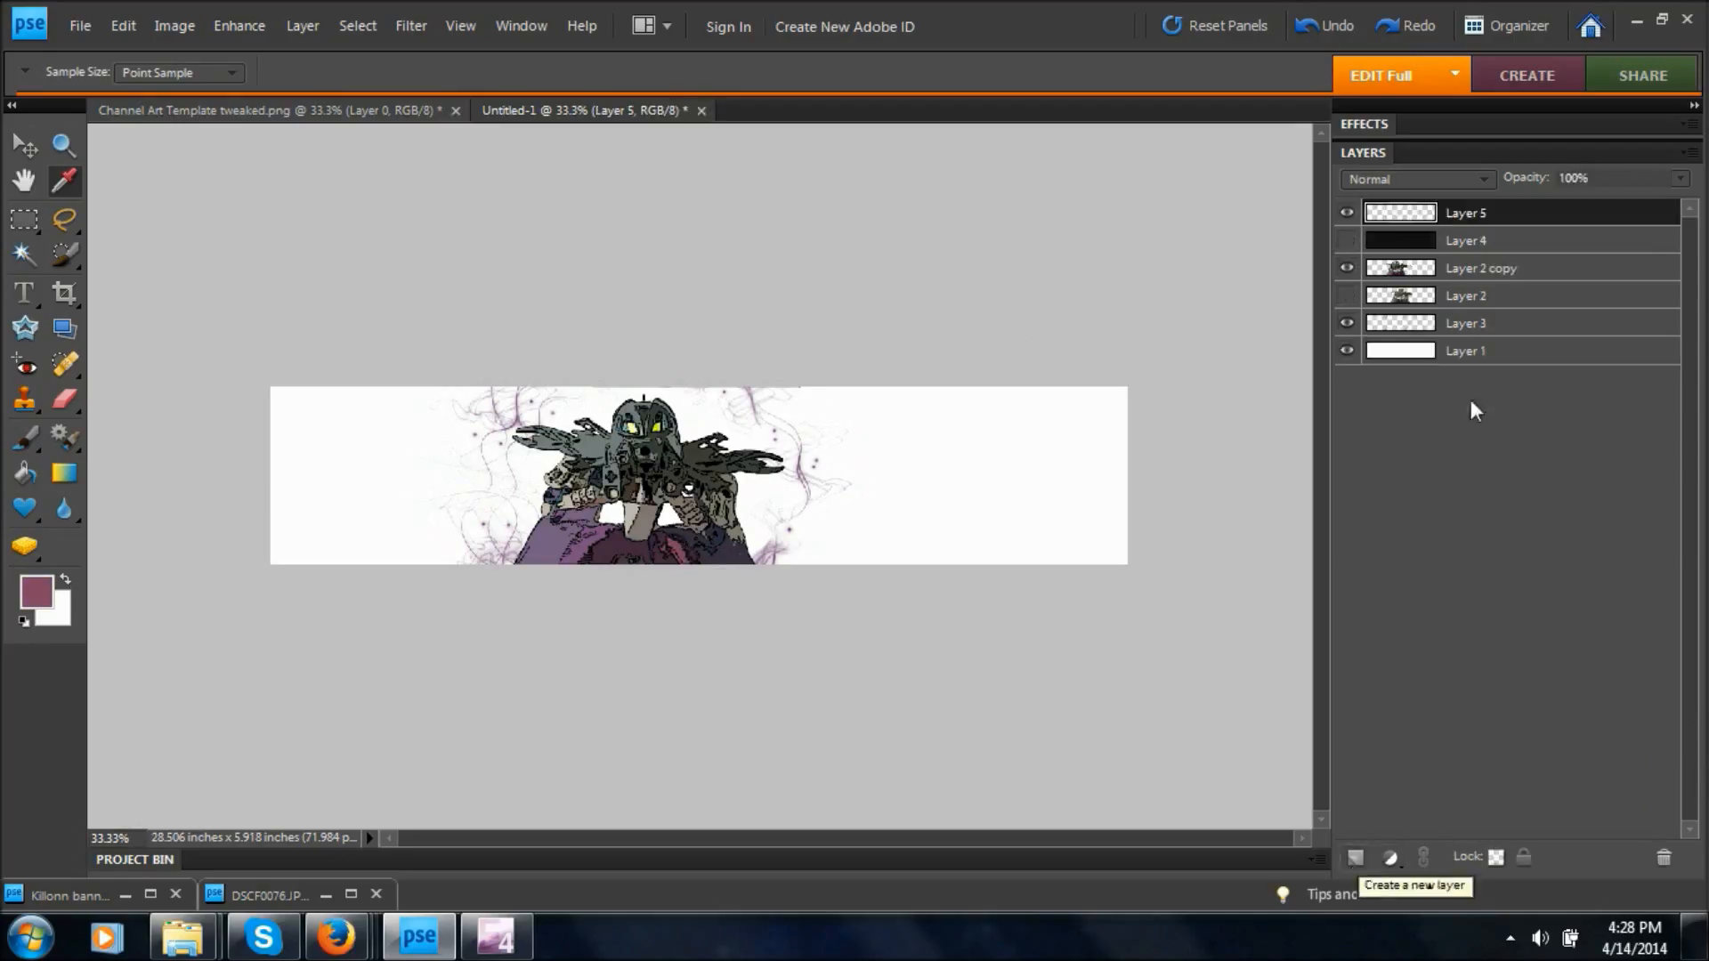
drag(1510, 224, 1504, 314)
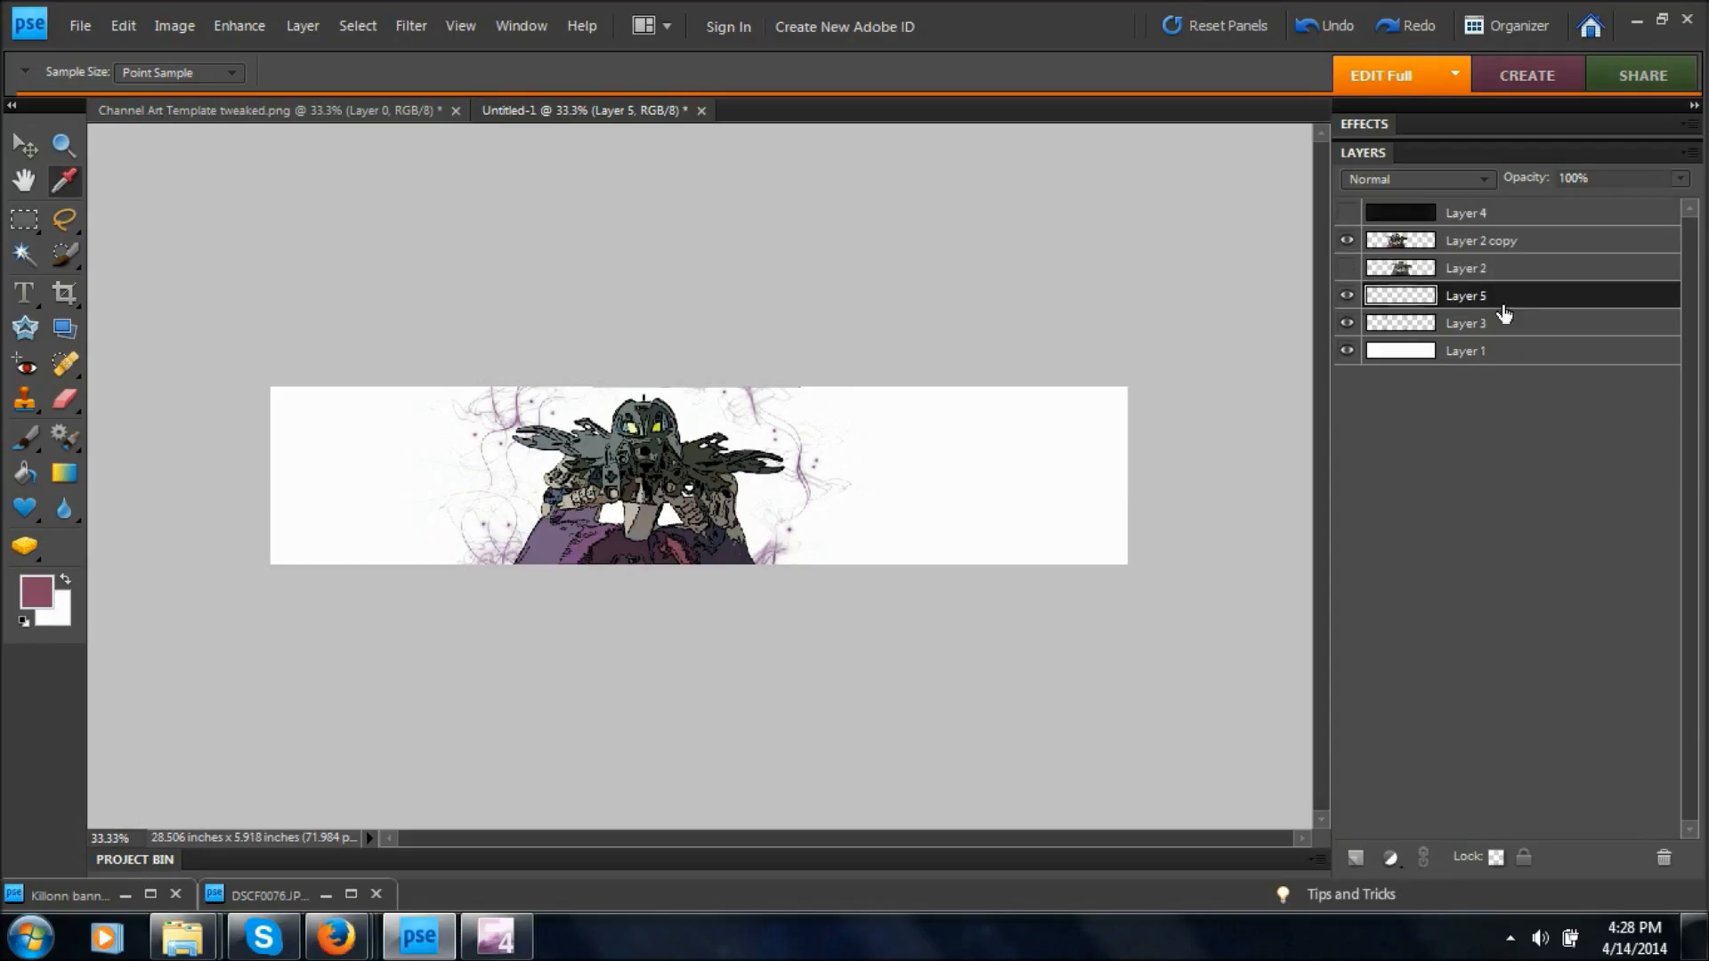
click(1347, 324)
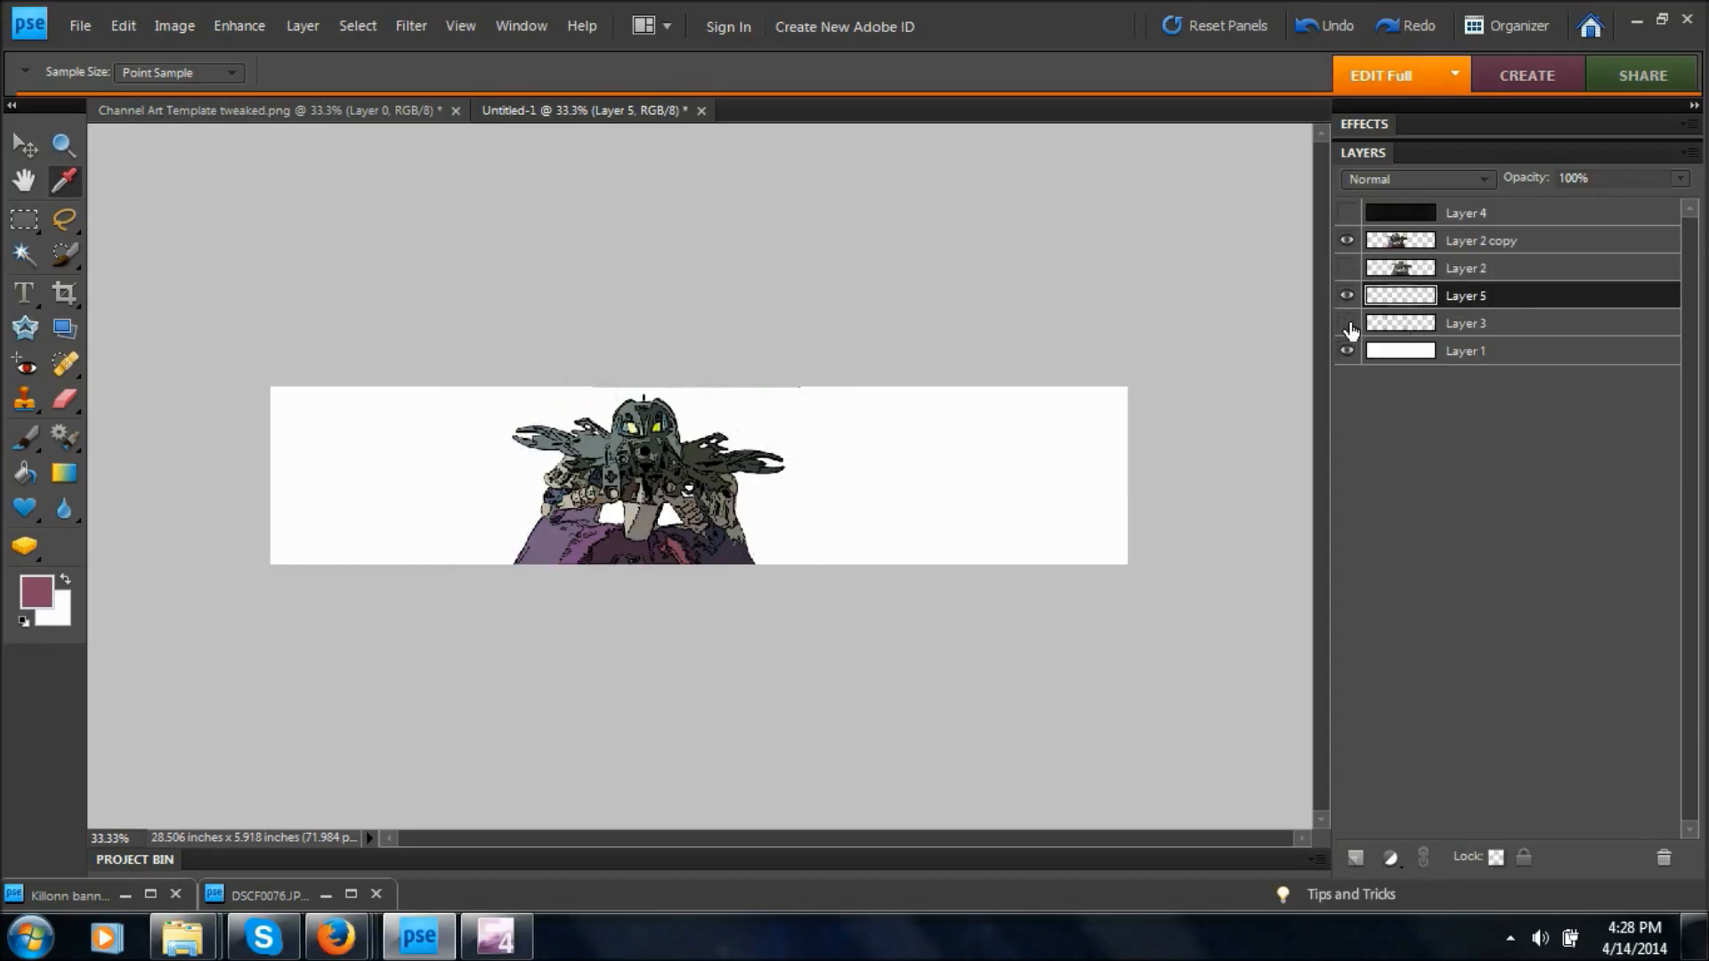
click(1347, 324)
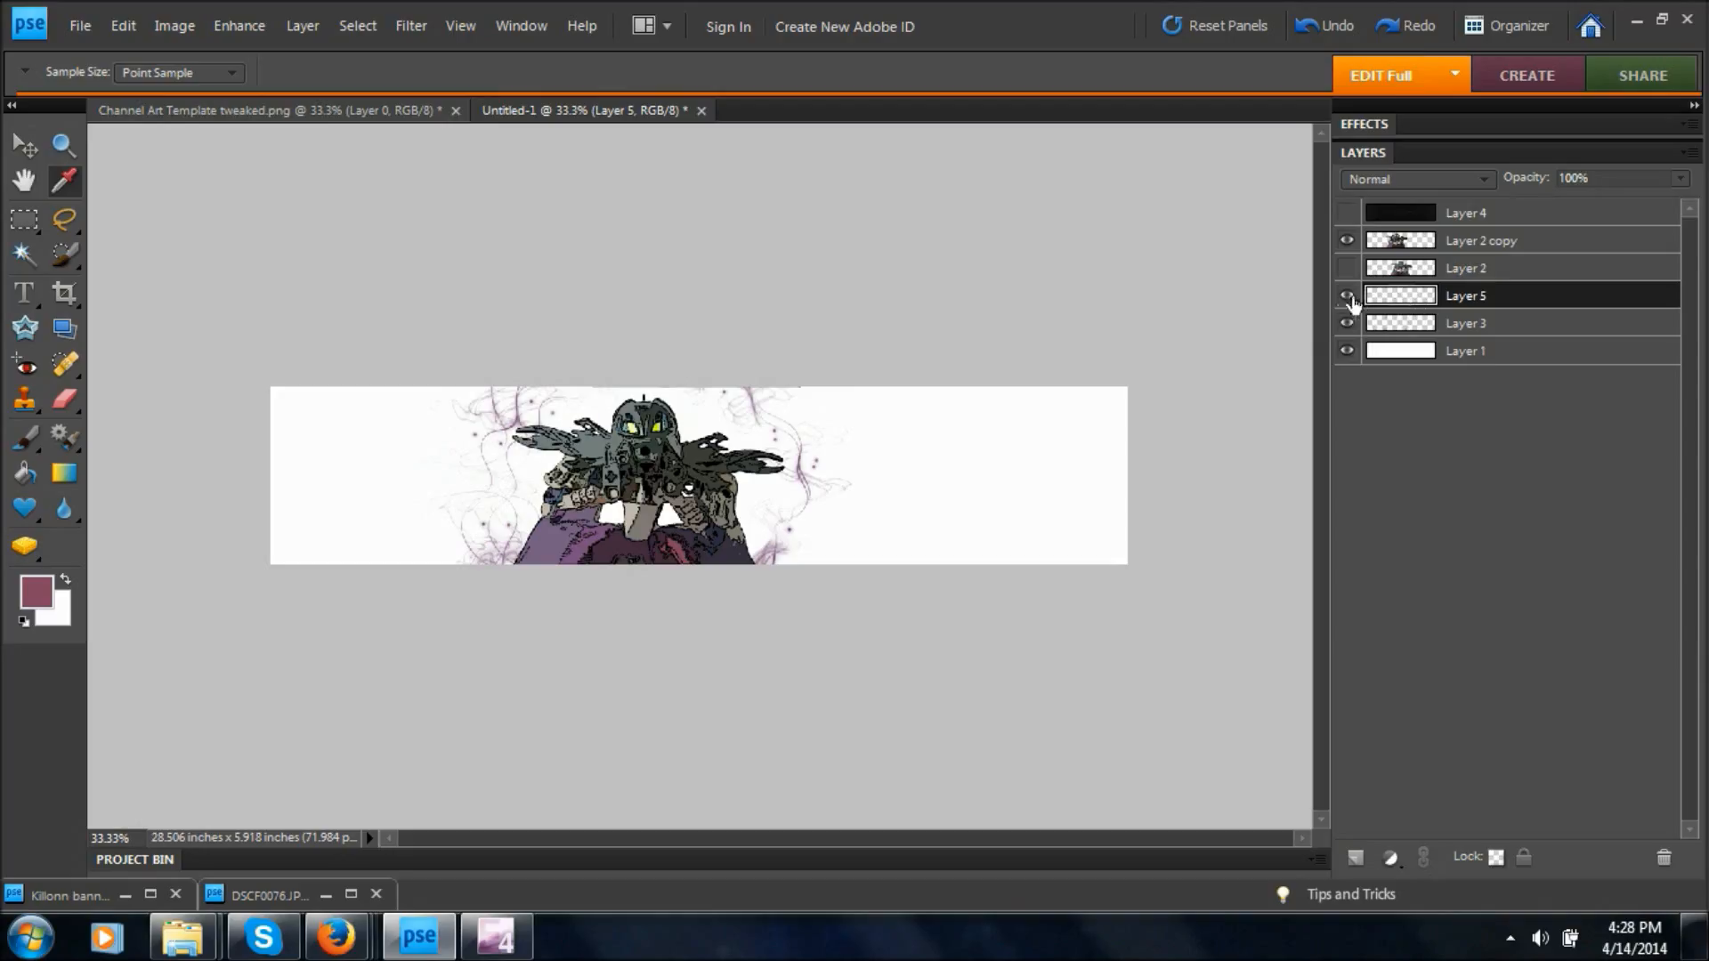
Try stamping the 912 px Pen Pressure swirl brush in reddish pink at the banner's left end on Layer 5.
click(28, 438)
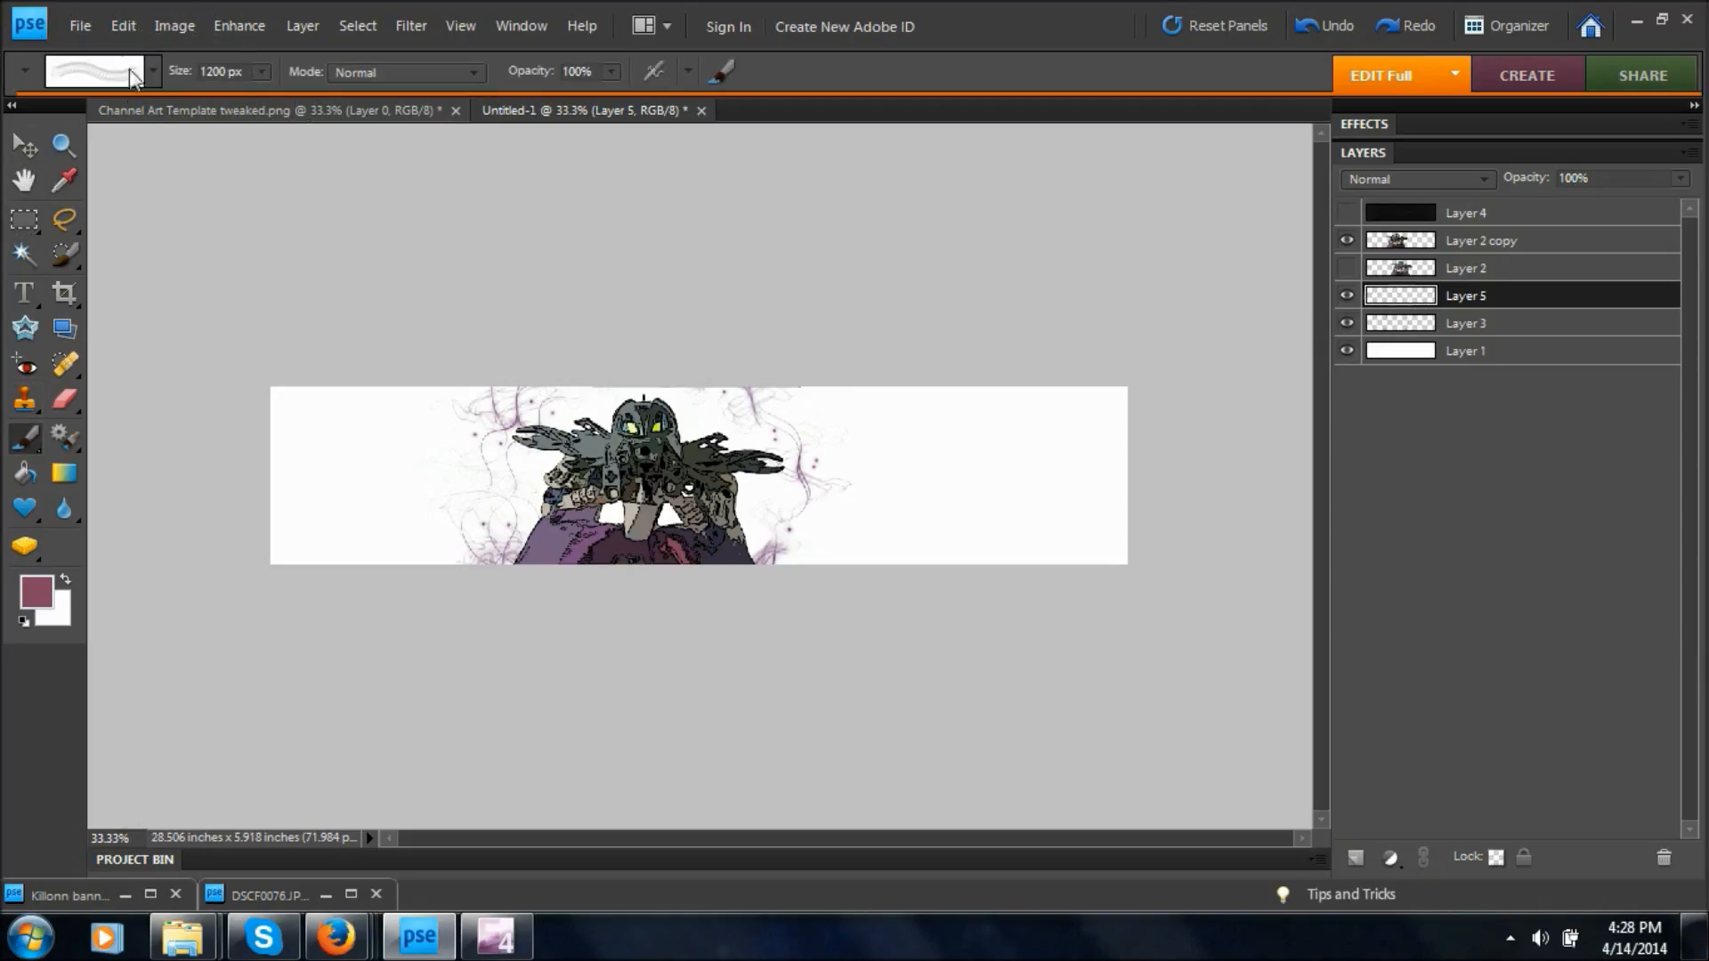
click(153, 71)
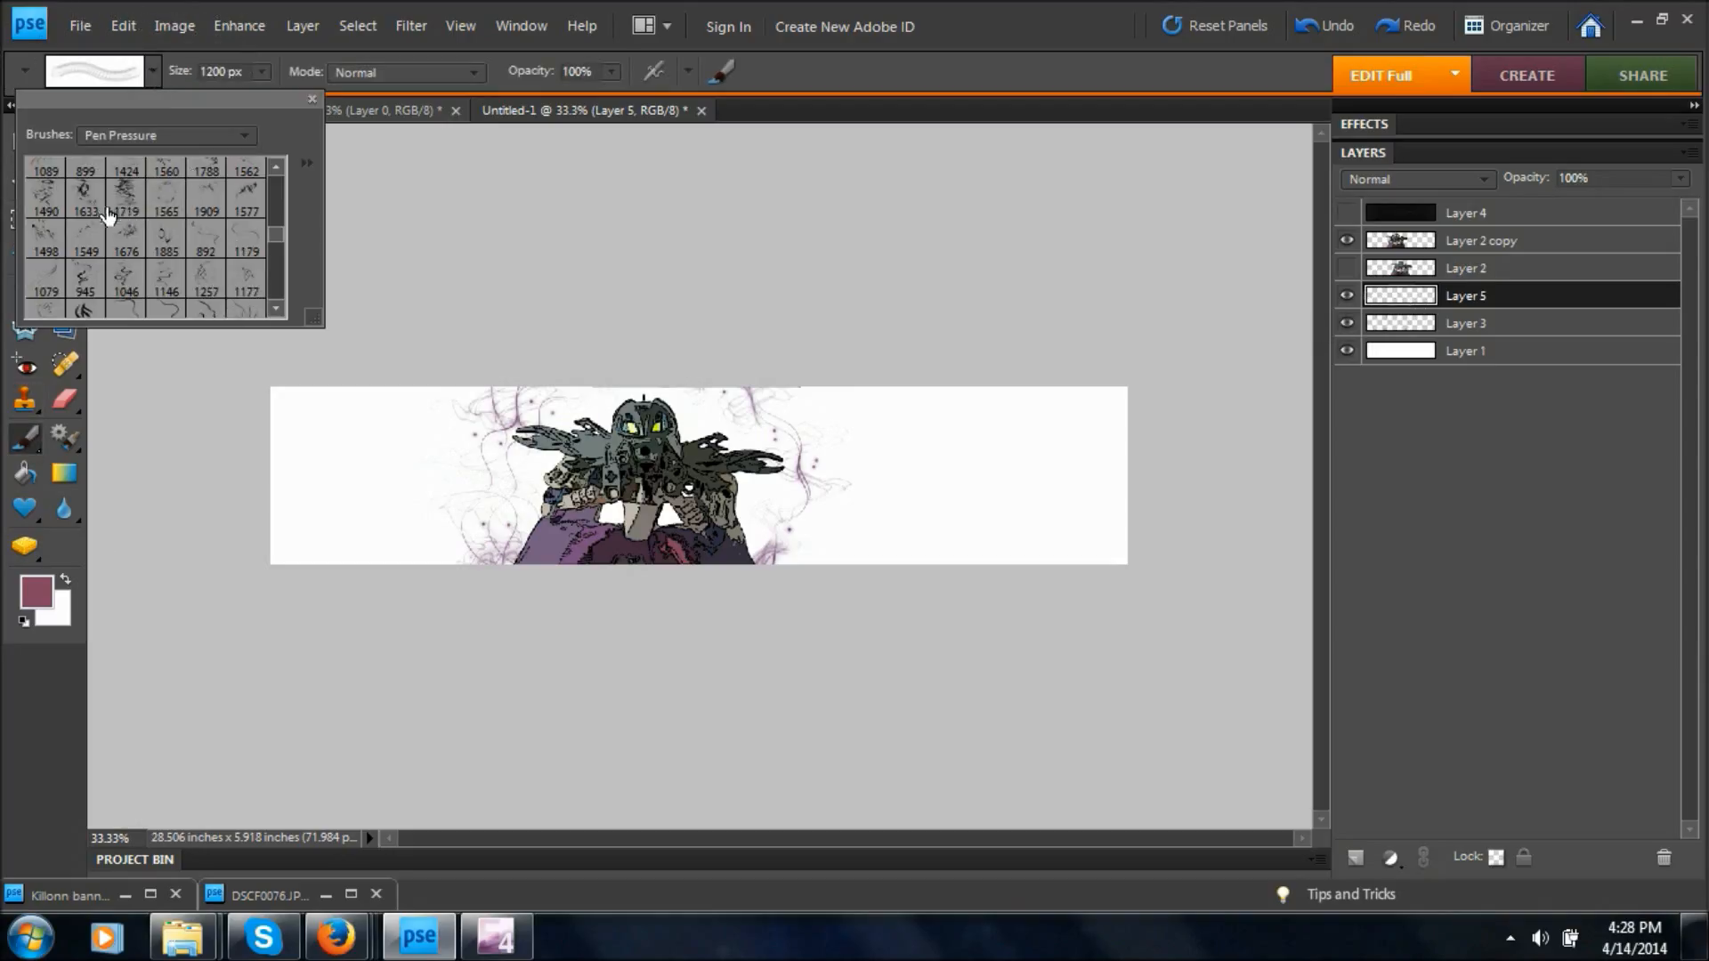
drag(279, 233, 279, 223)
click(126, 239)
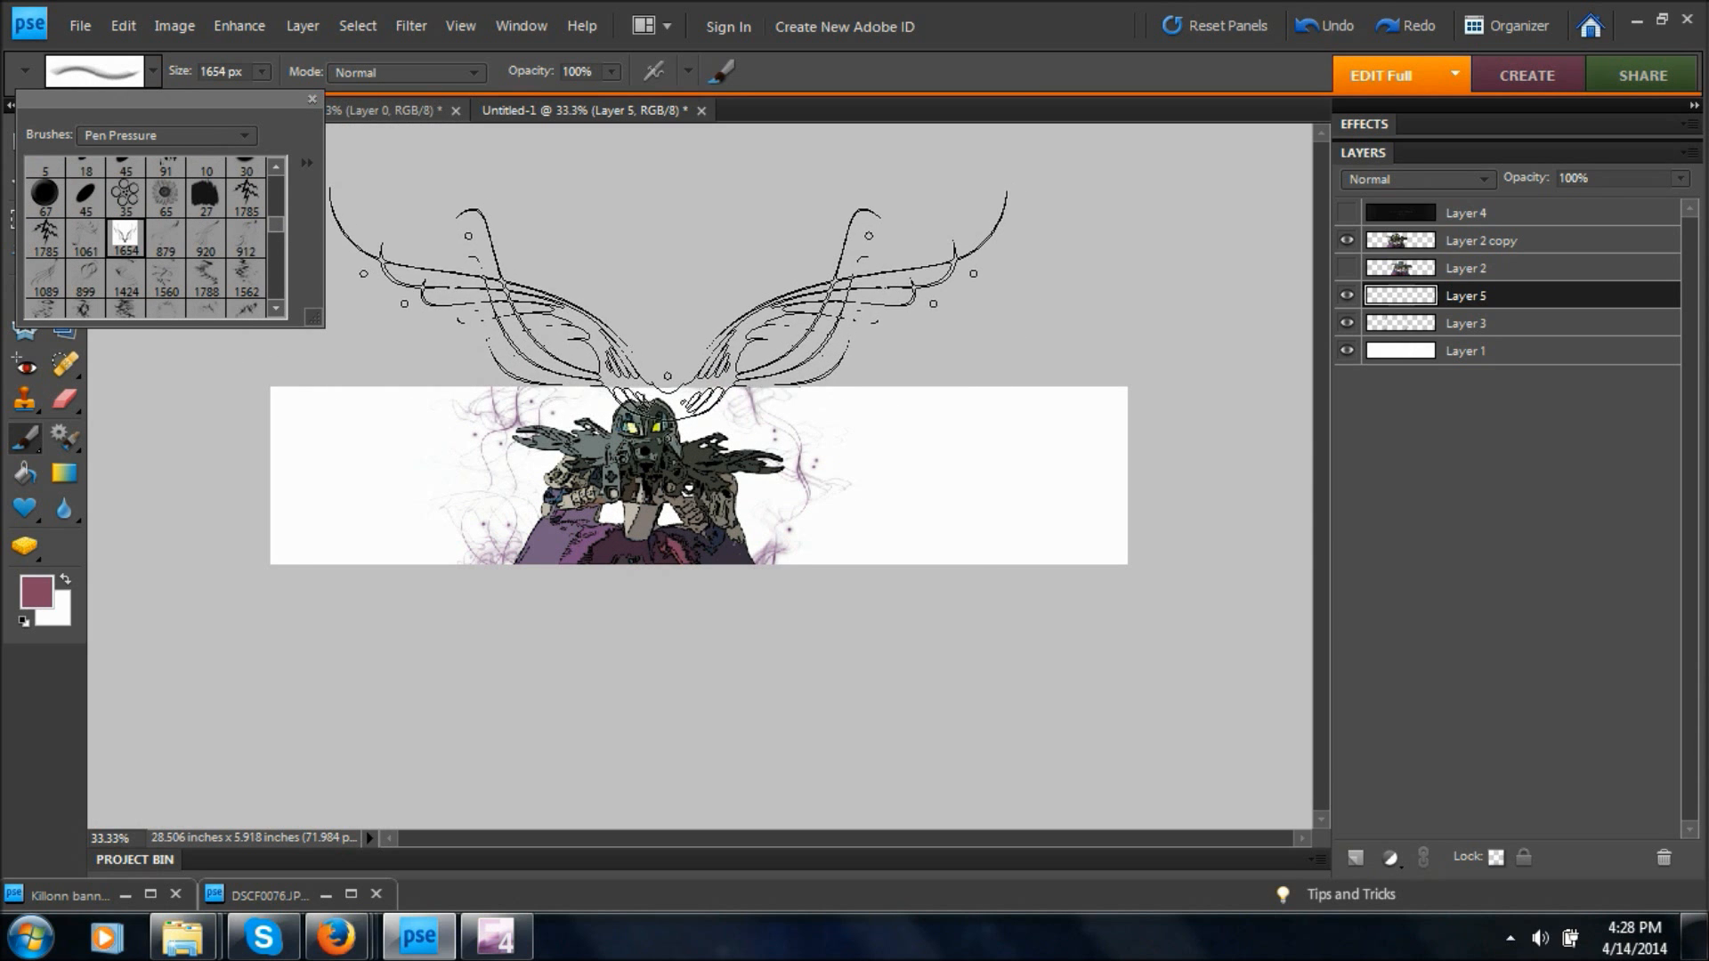
click(245, 236)
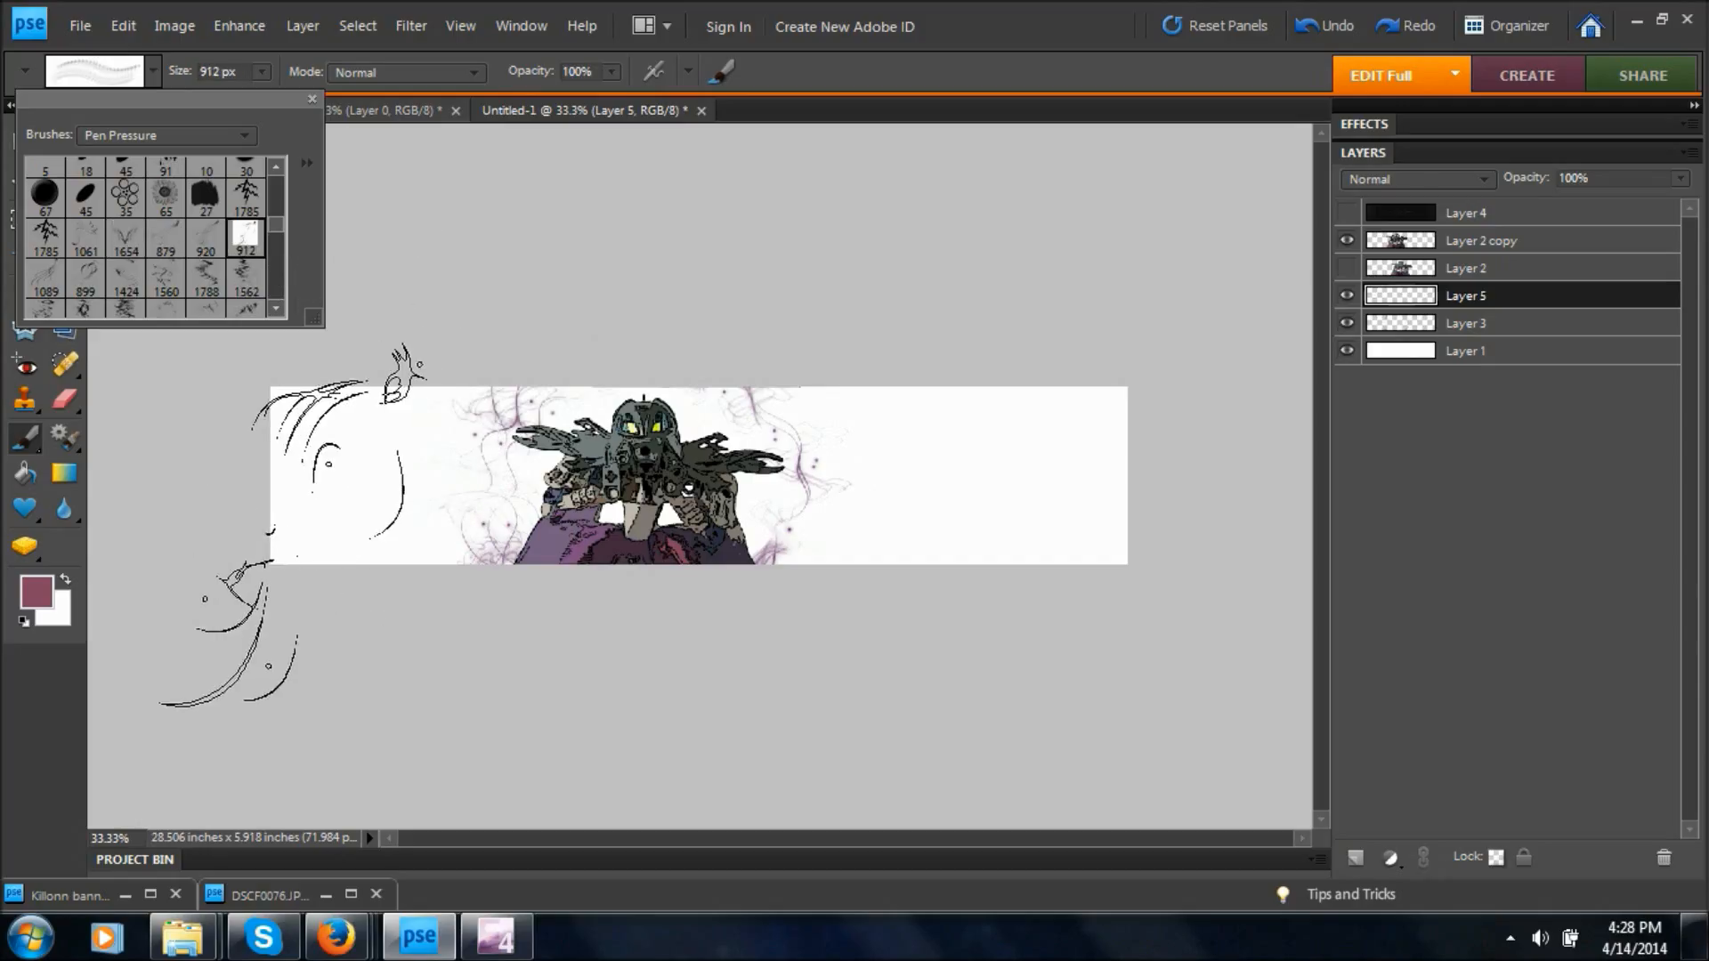
click(293, 517)
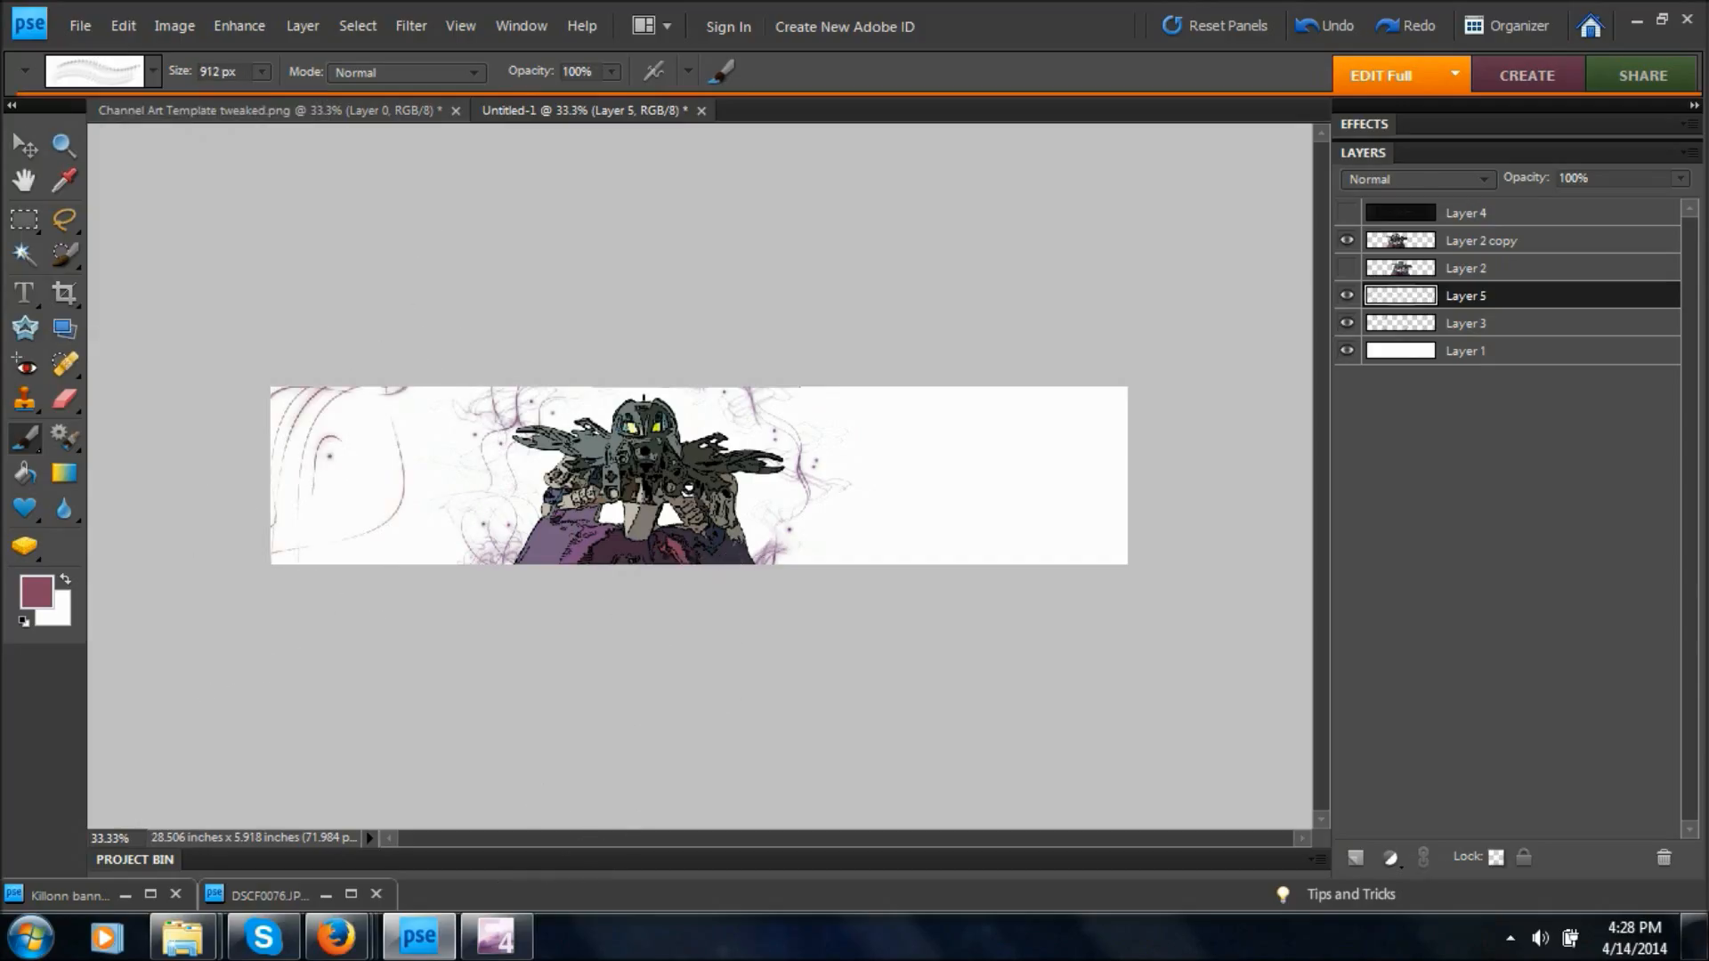
click(854, 401)
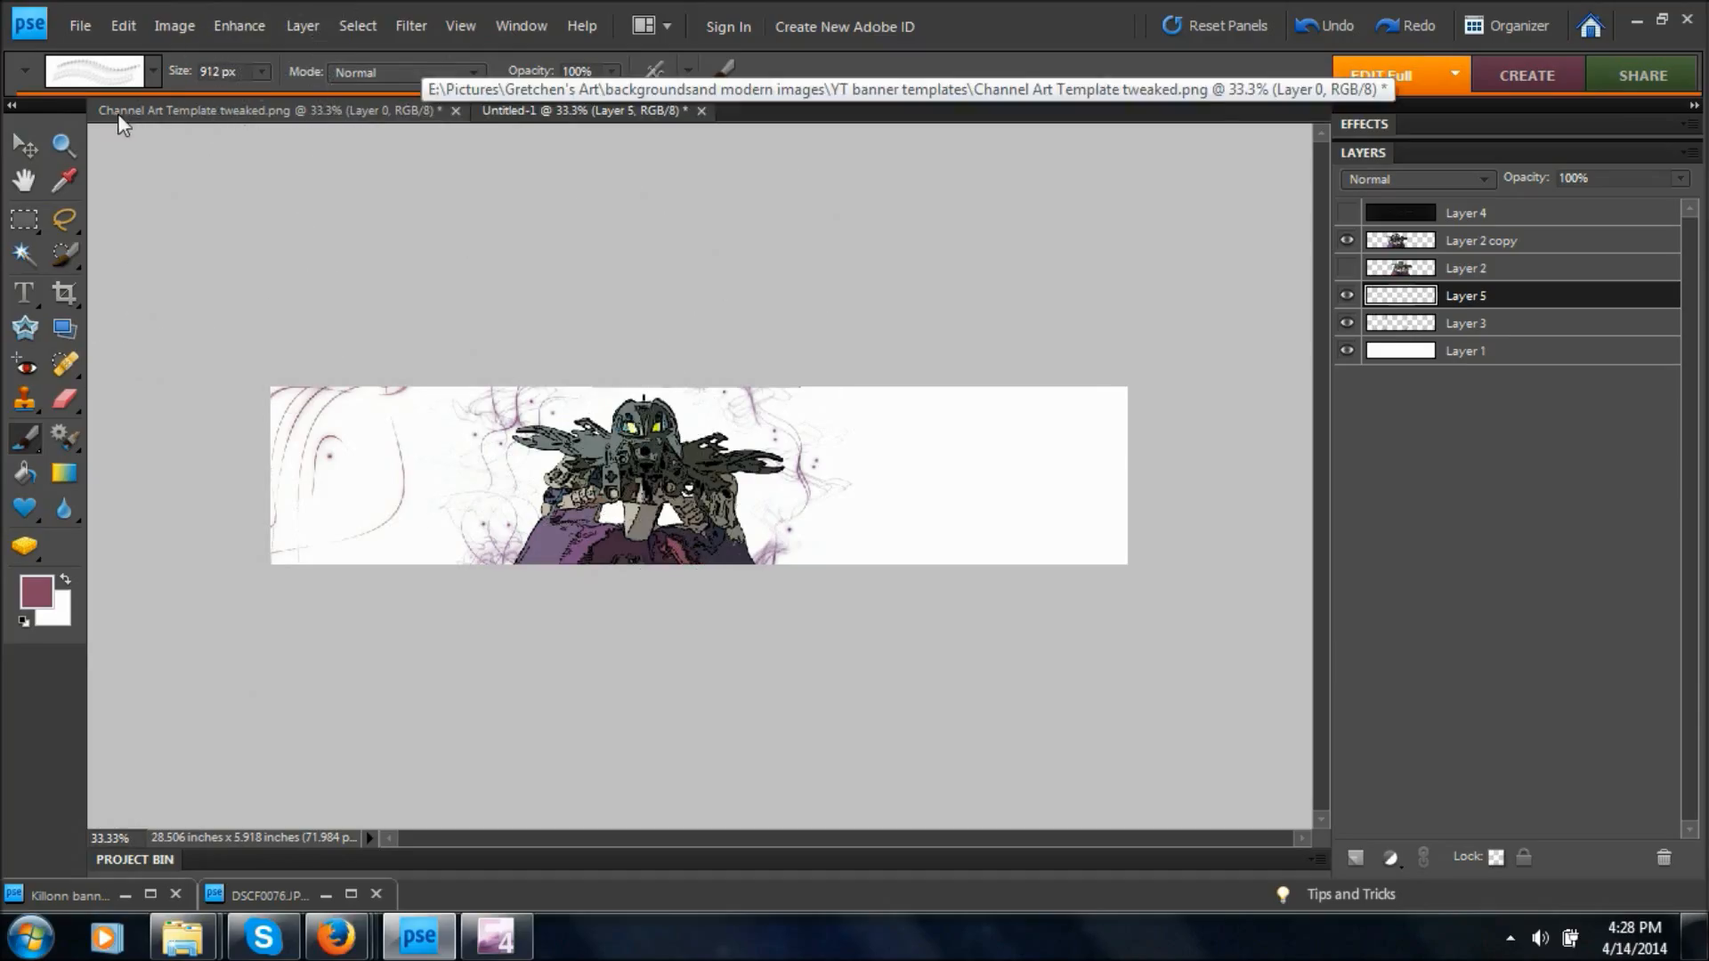
click(153, 71)
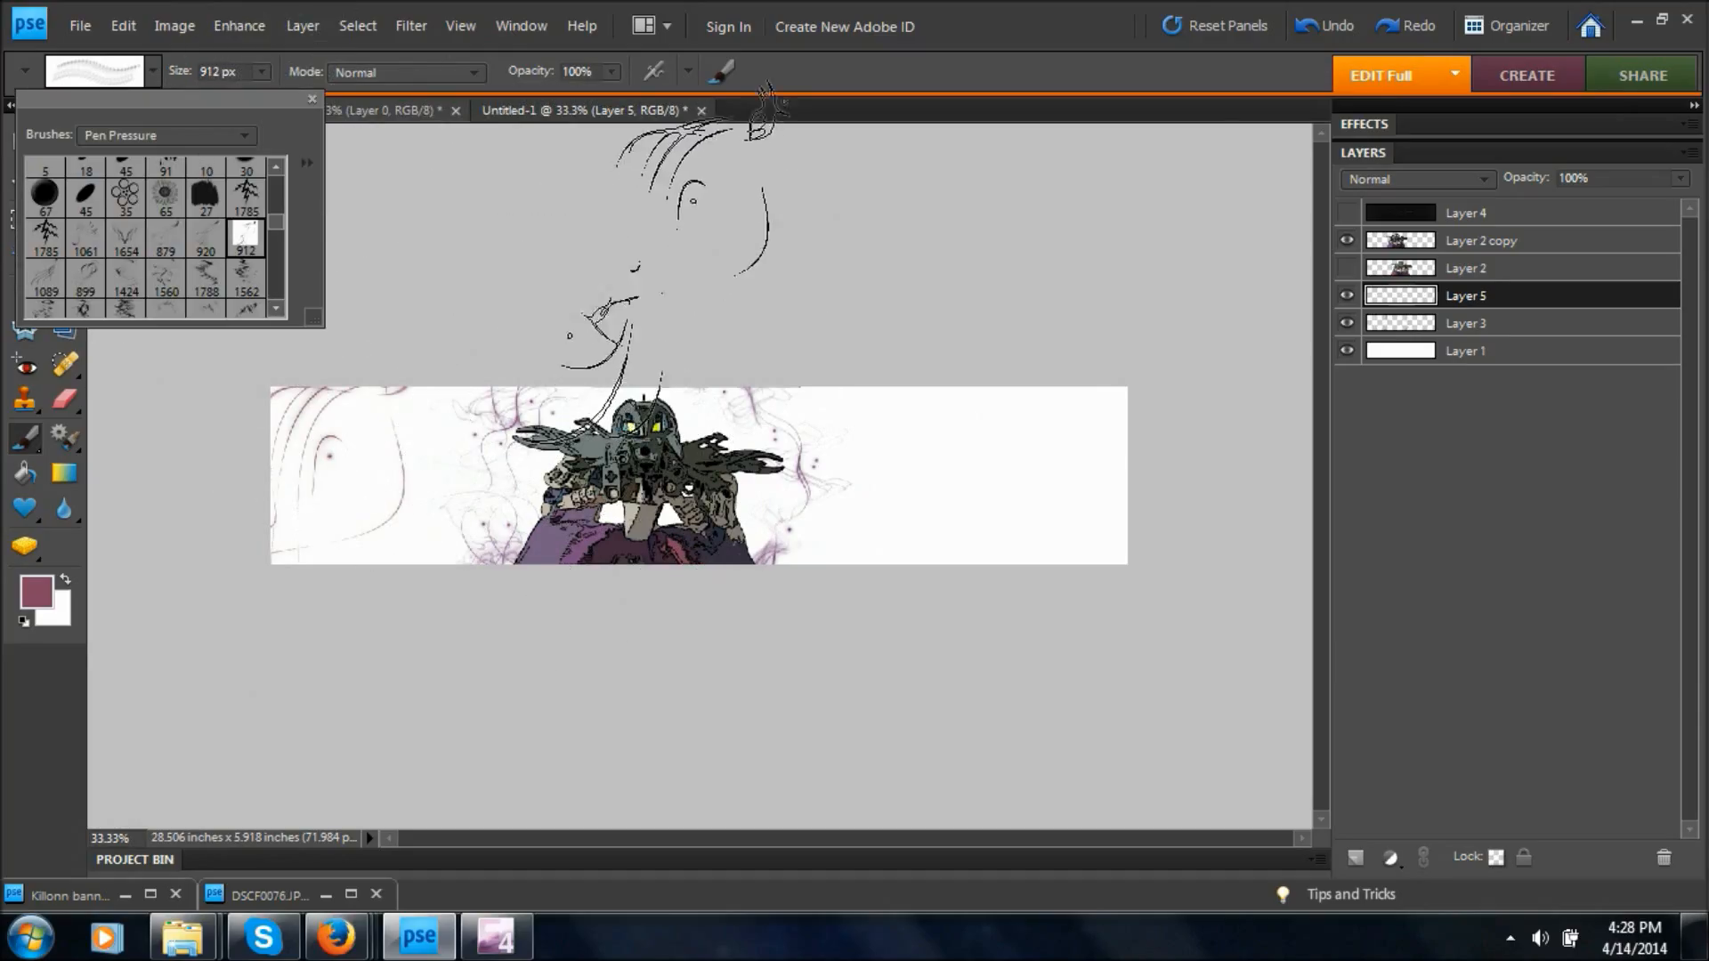
click(398, 294)
click(153, 72)
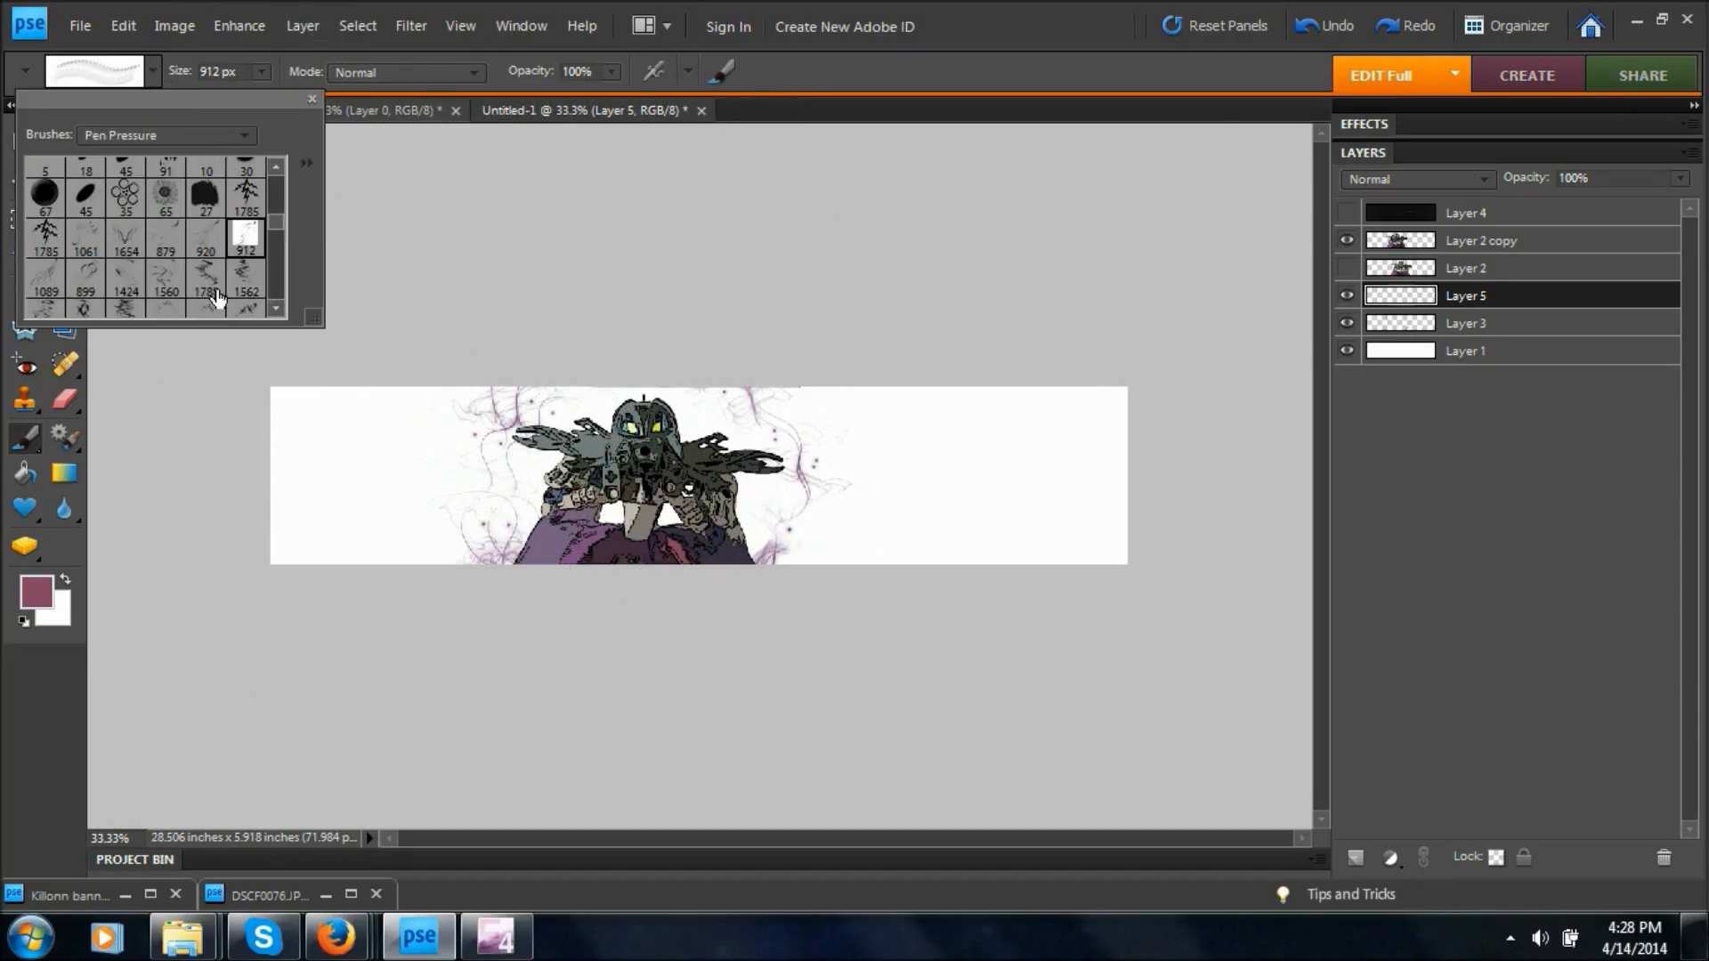
Try out further Pen Pressure swirl presets for Layer 5, including the 1719, 945, 1046, 1146 and 1885 px brushes.
drag(280, 224, 281, 238)
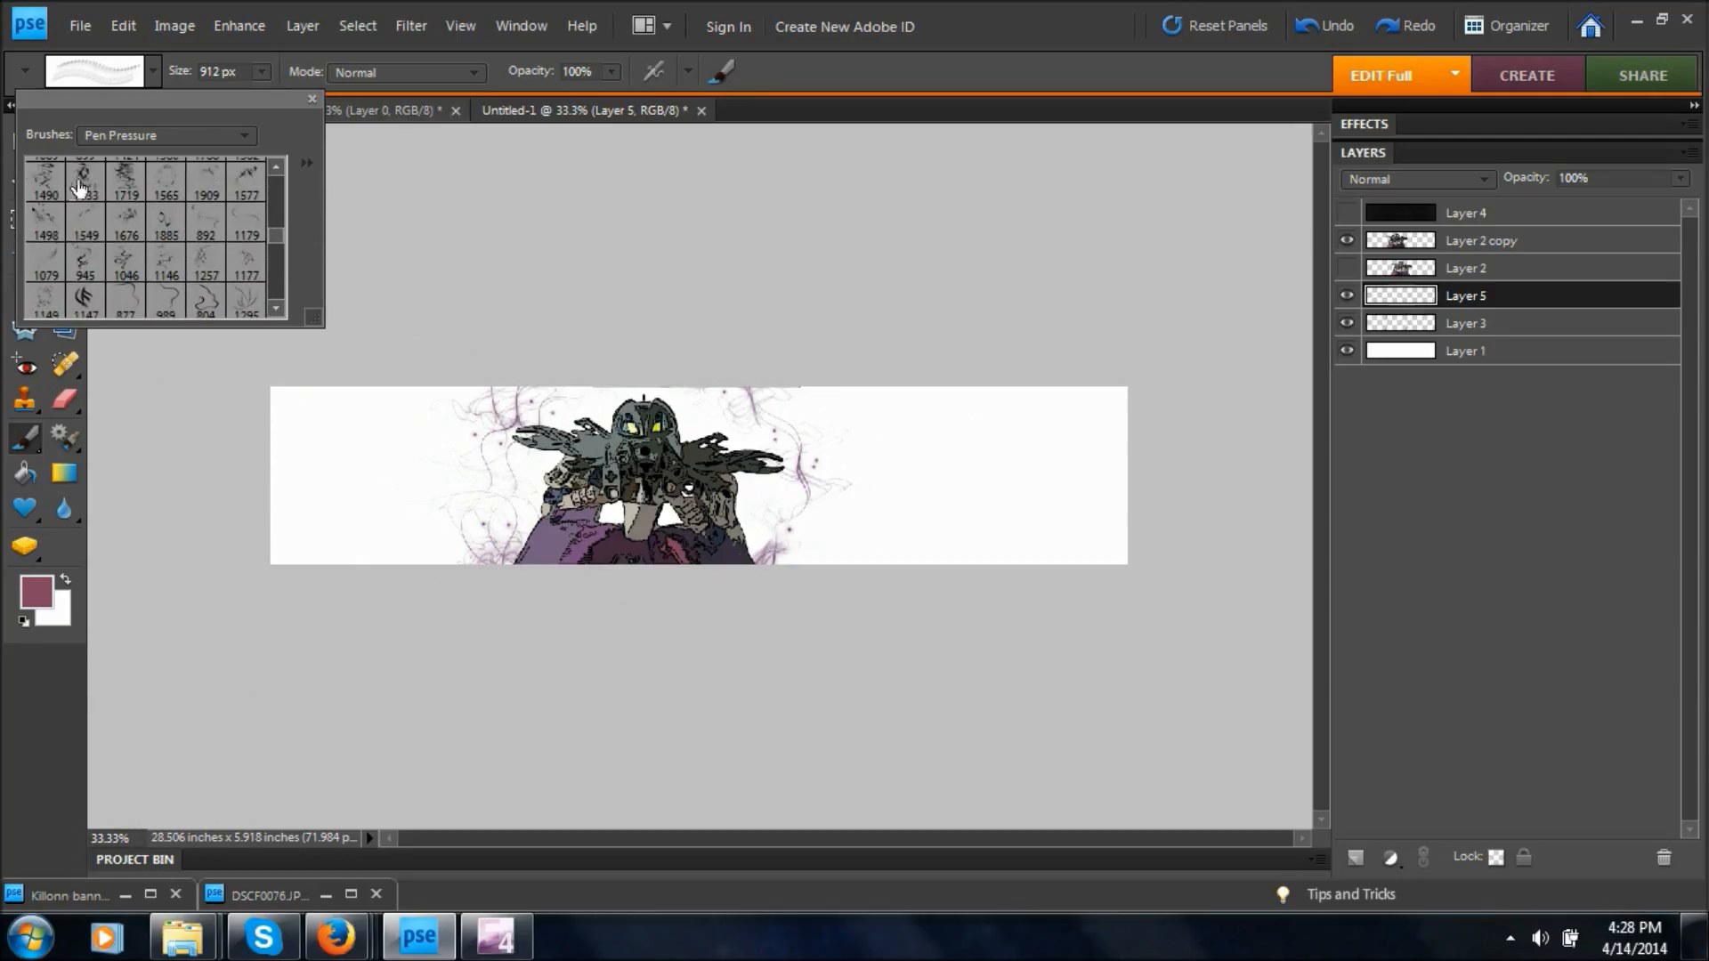
click(45, 179)
click(125, 183)
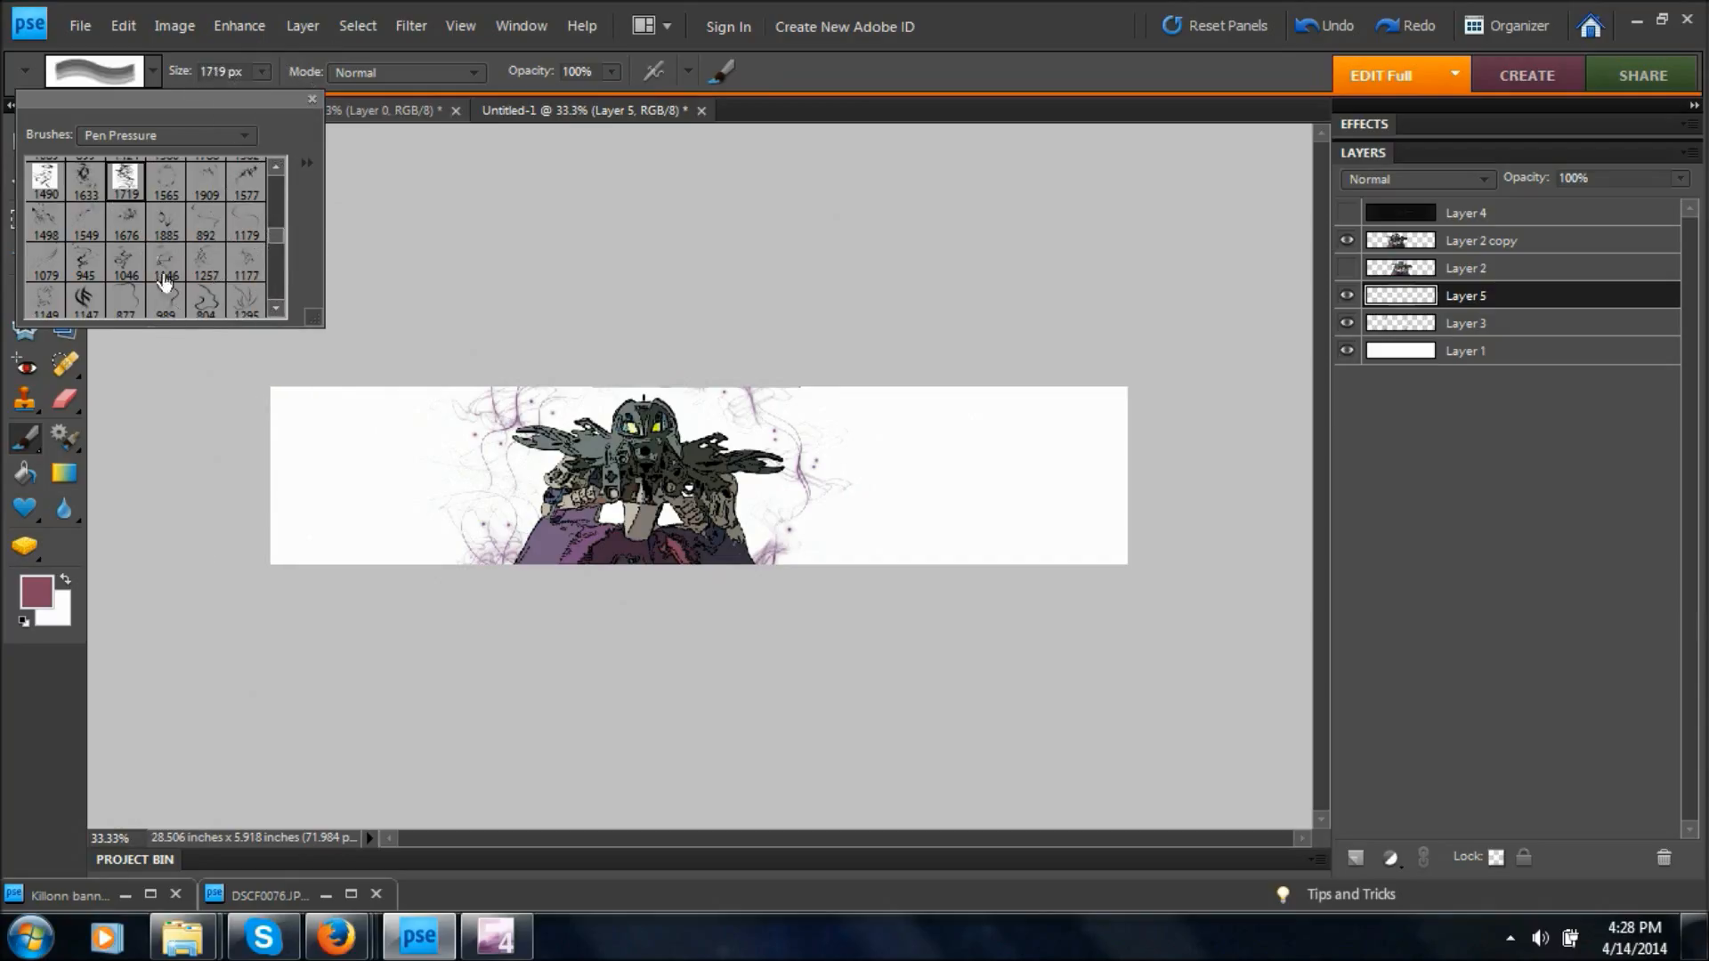
click(86, 260)
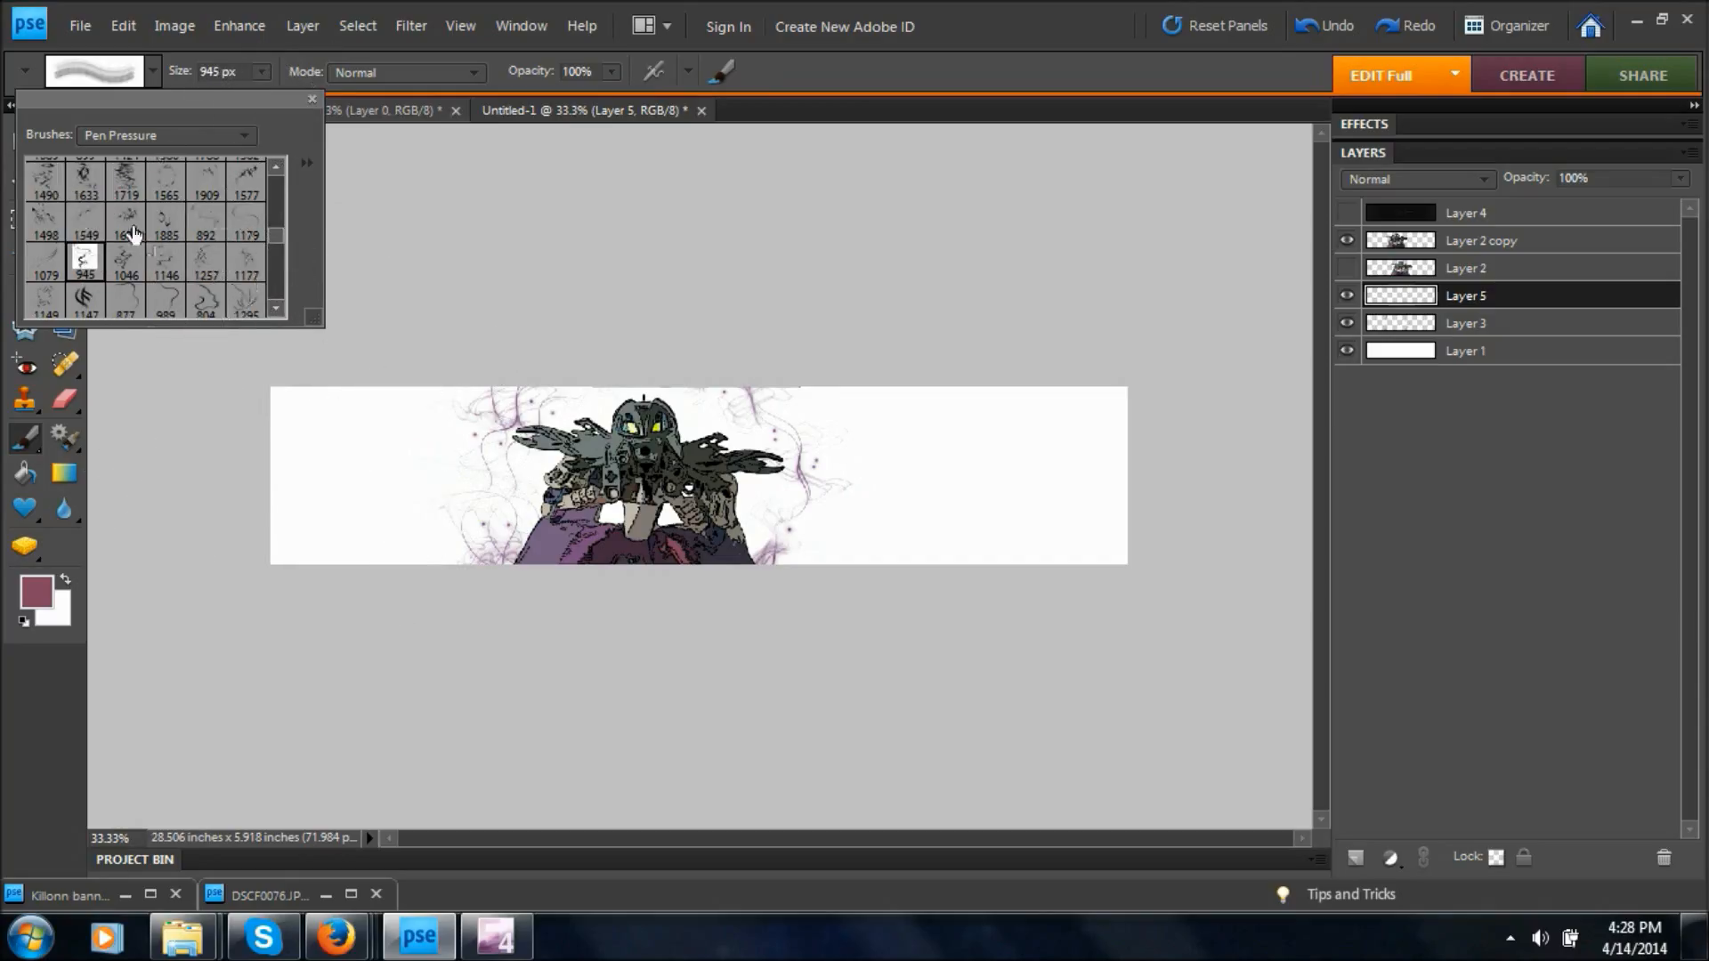
click(124, 262)
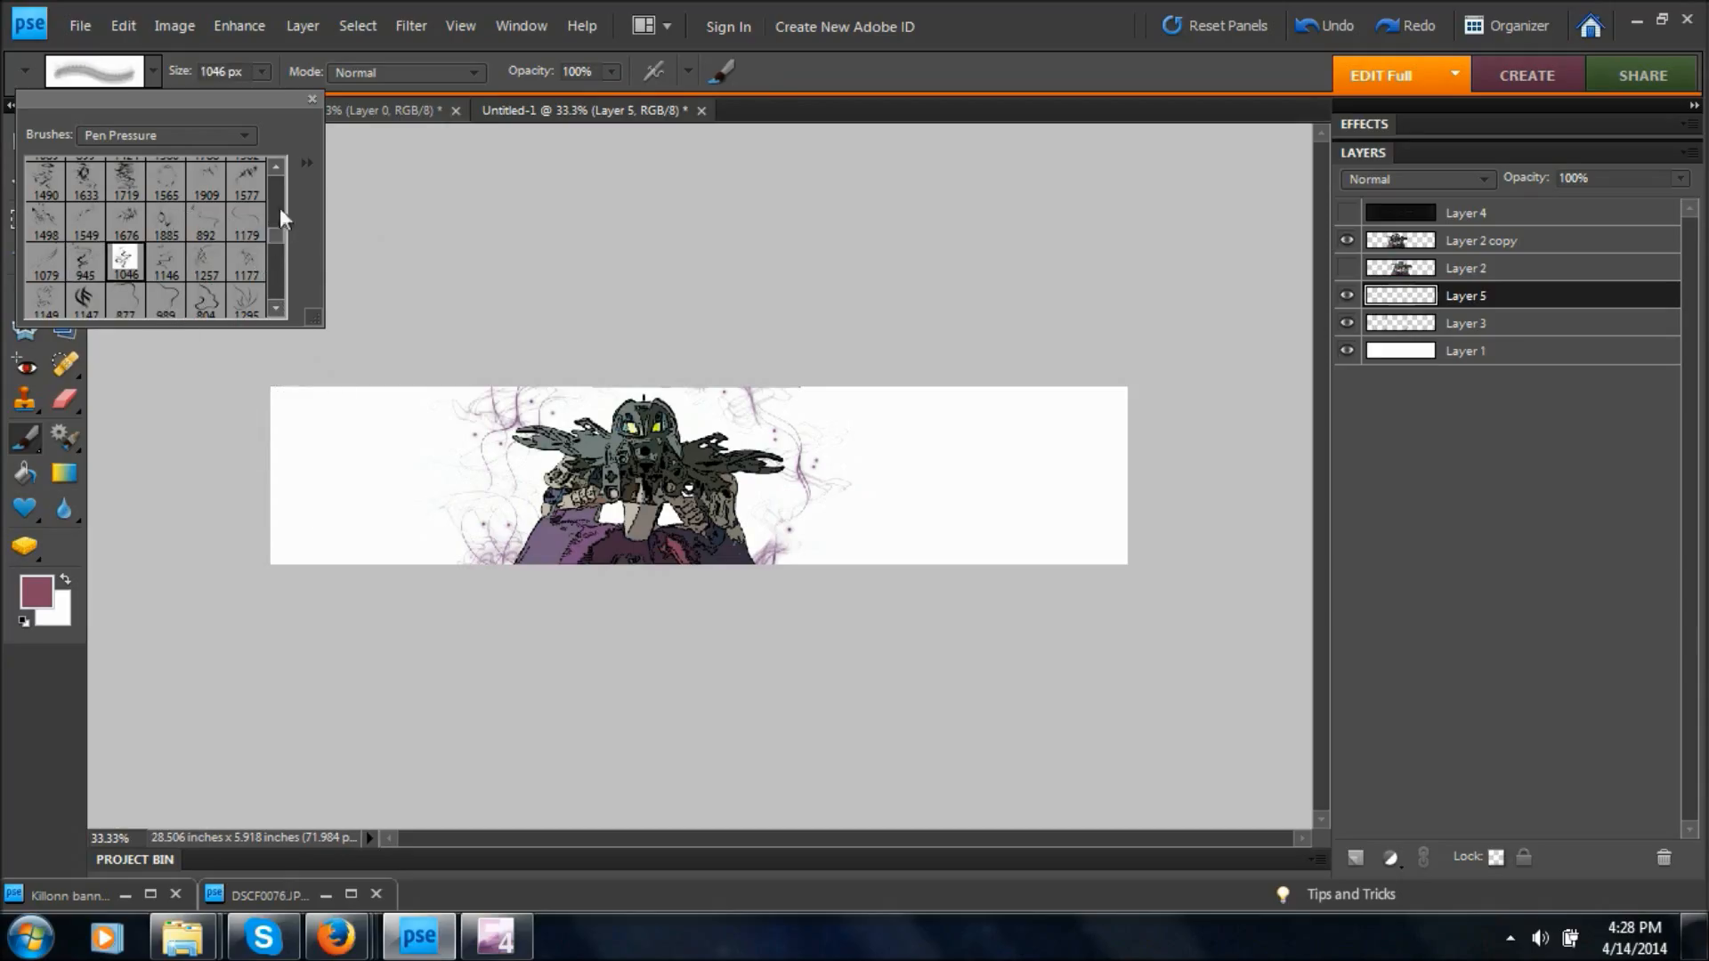
mouse_move(280, 235)
mouse_down()
mouse_move(279, 269)
mouse_move(279, 215)
mouse_move(285, 238)
mouse_up()
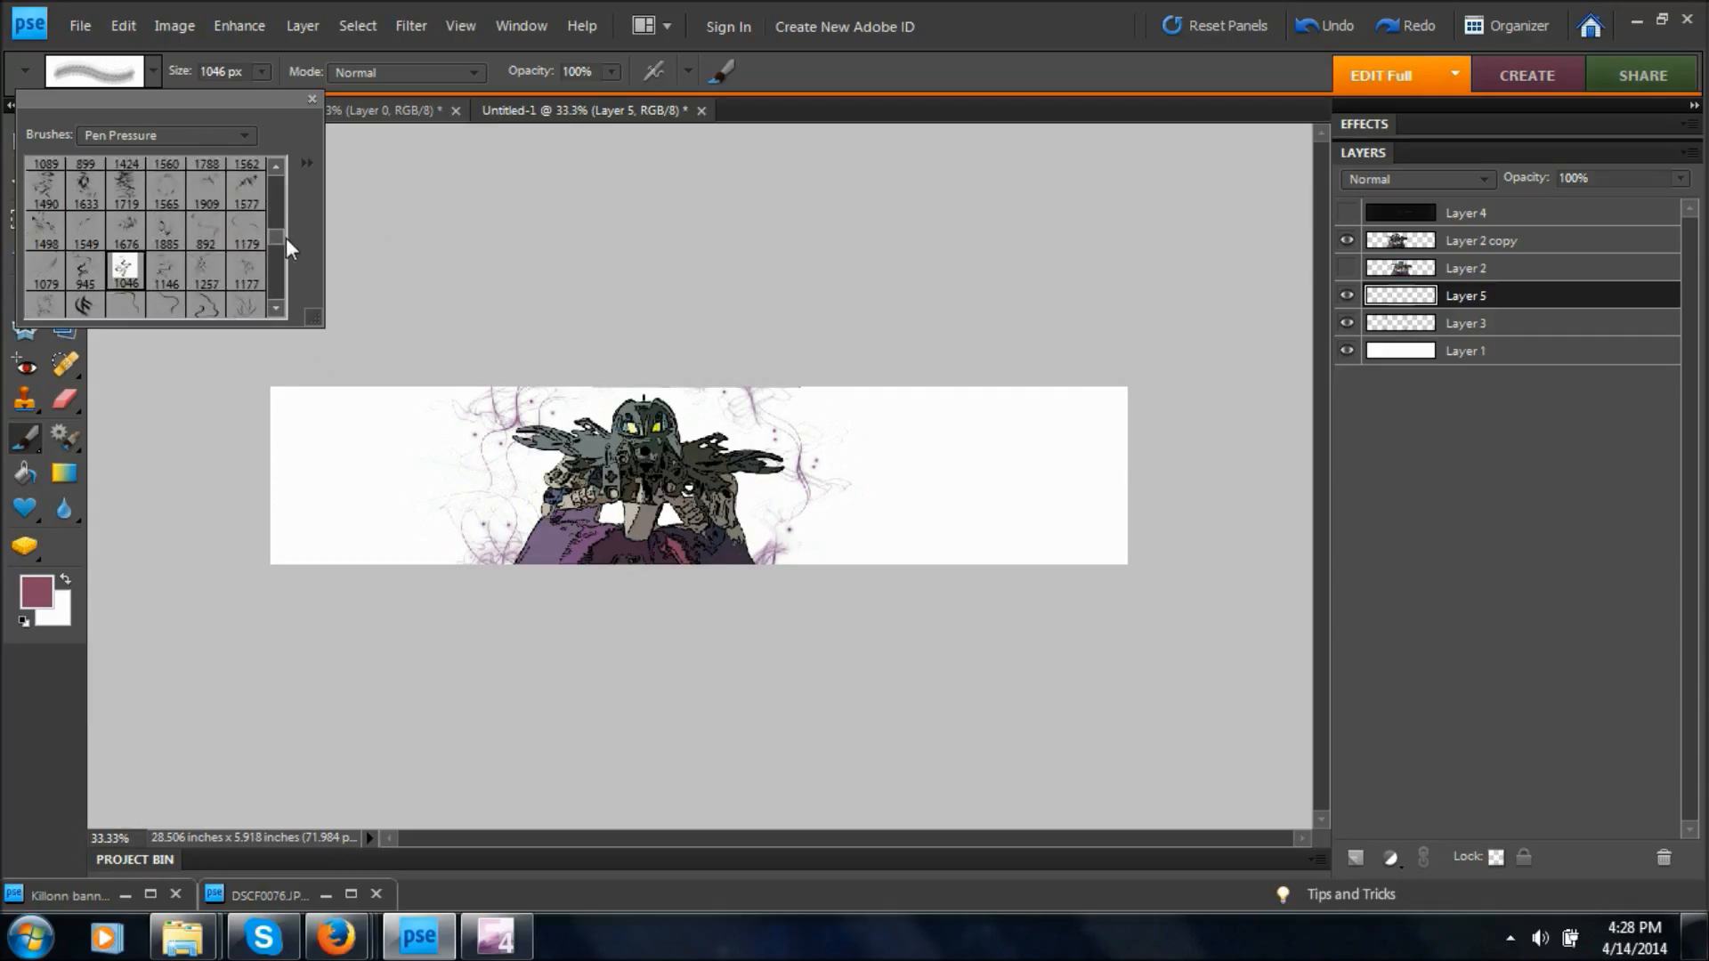
click(207, 267)
click(166, 258)
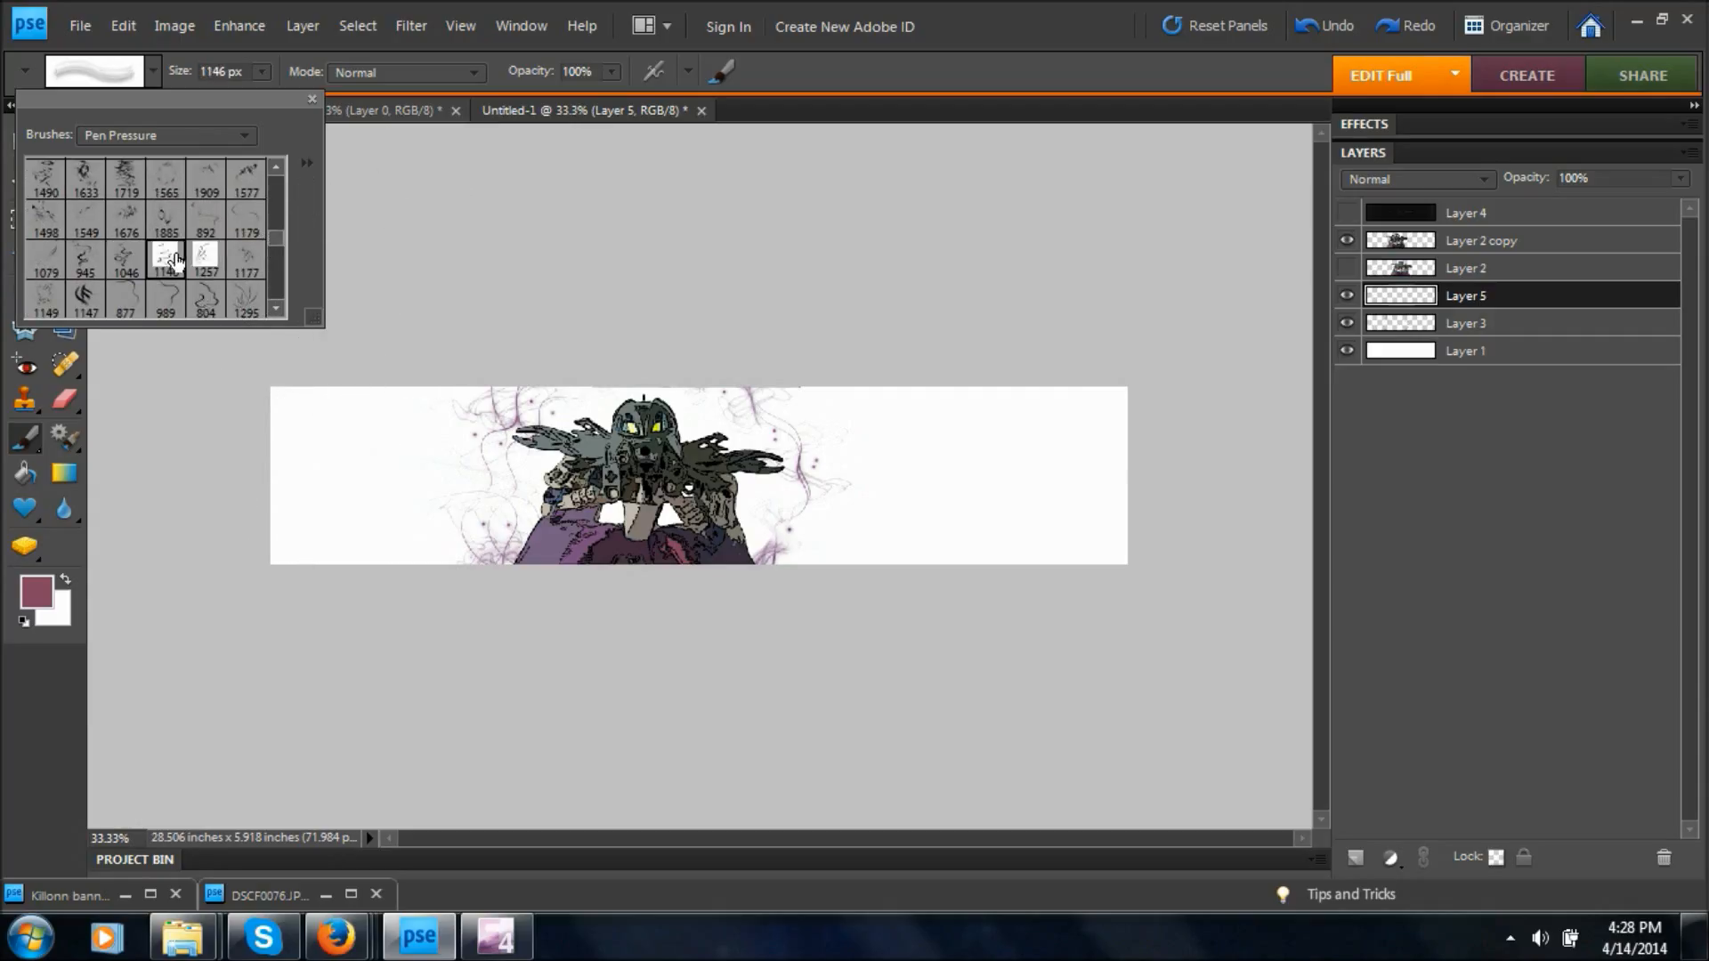
click(246, 219)
click(165, 219)
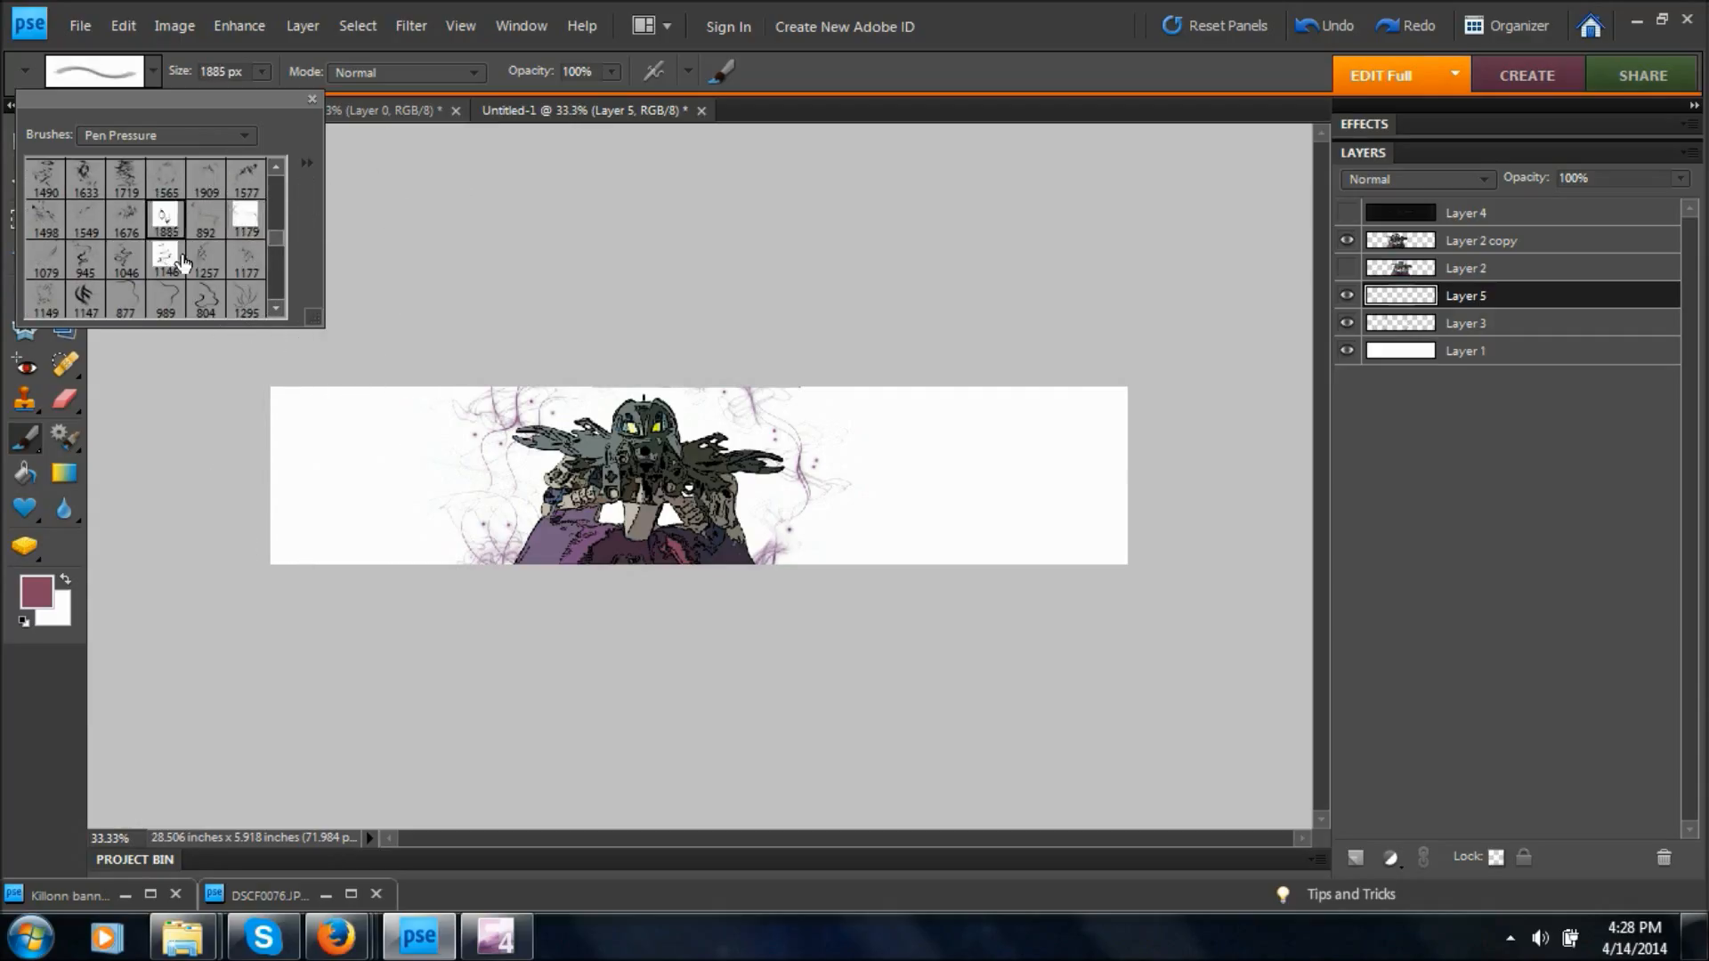
Test the 1885, 1676, 1146, 1490 and 1633 px swirl brushes over the banner's left end.
click(357, 478)
key(ctrl+z)
click(126, 219)
click(435, 431)
click(167, 258)
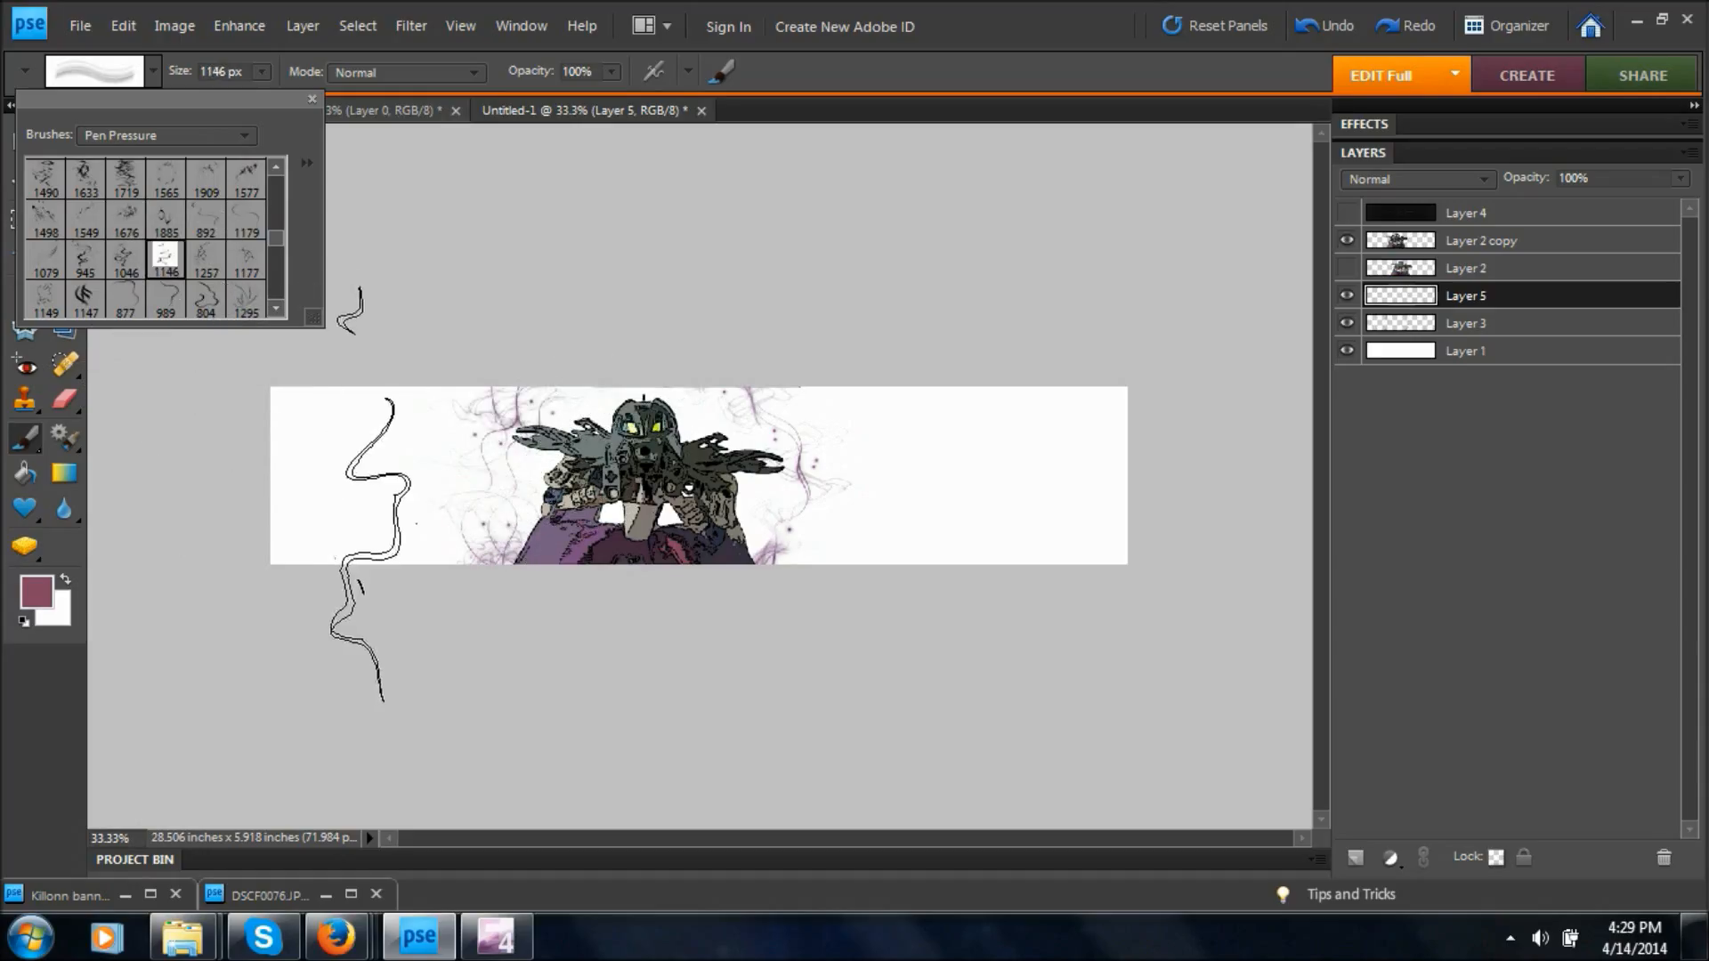
click(246, 259)
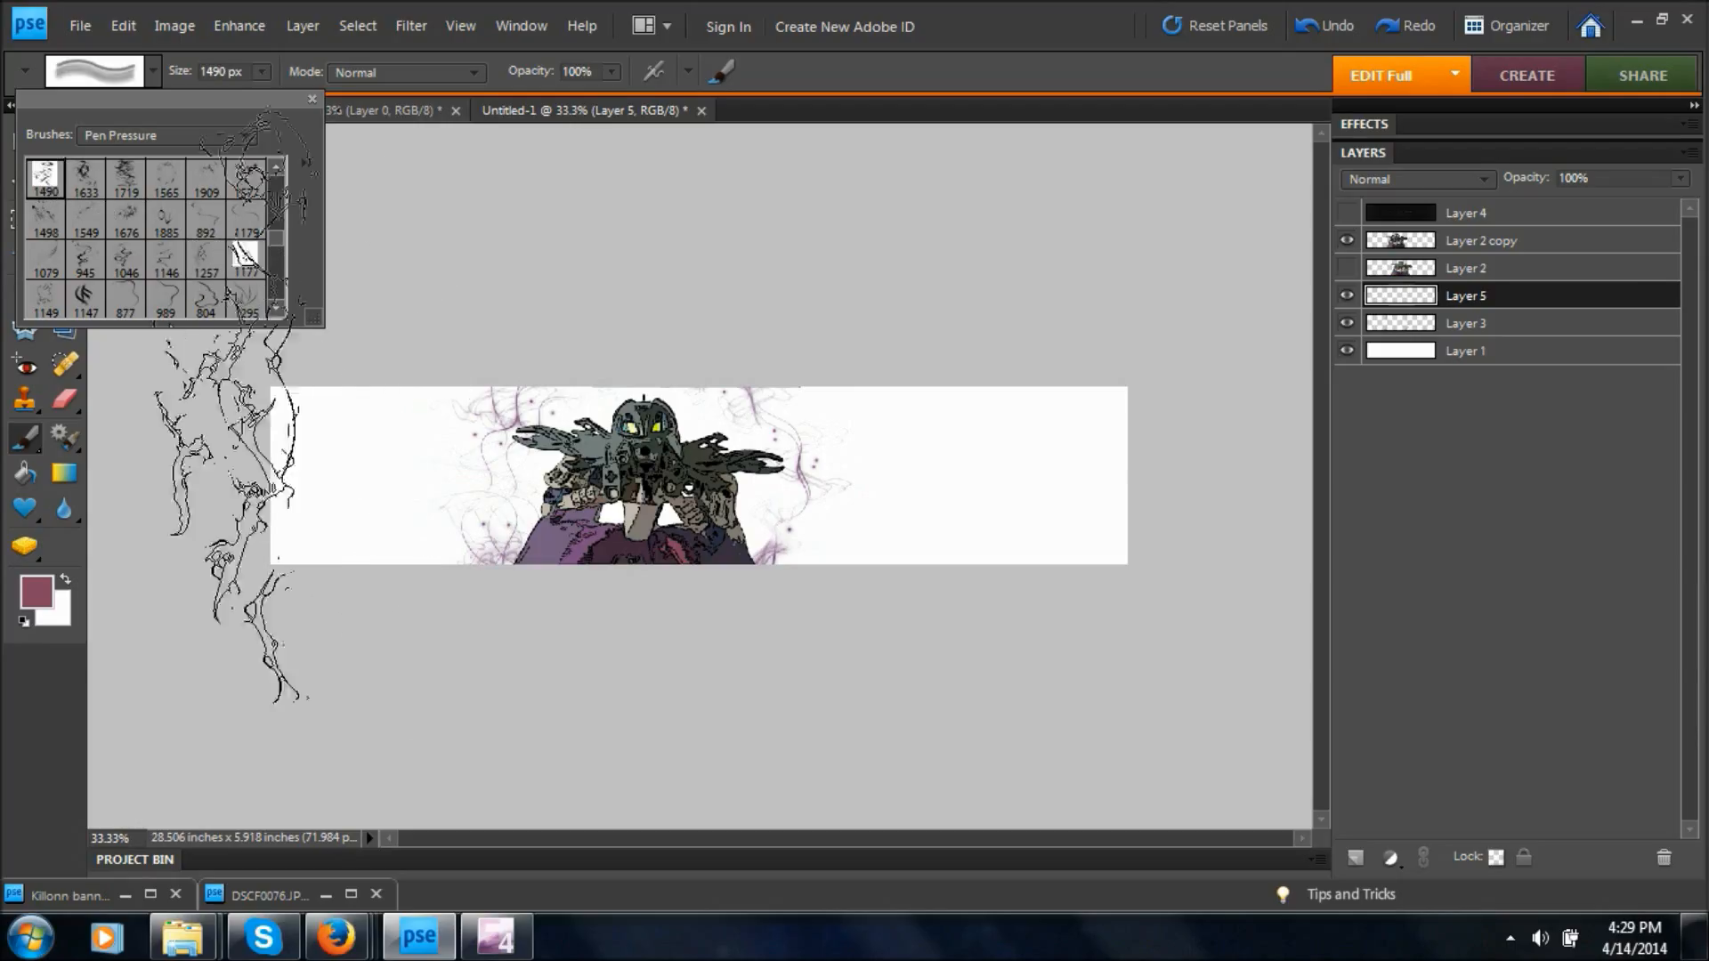
click(84, 178)
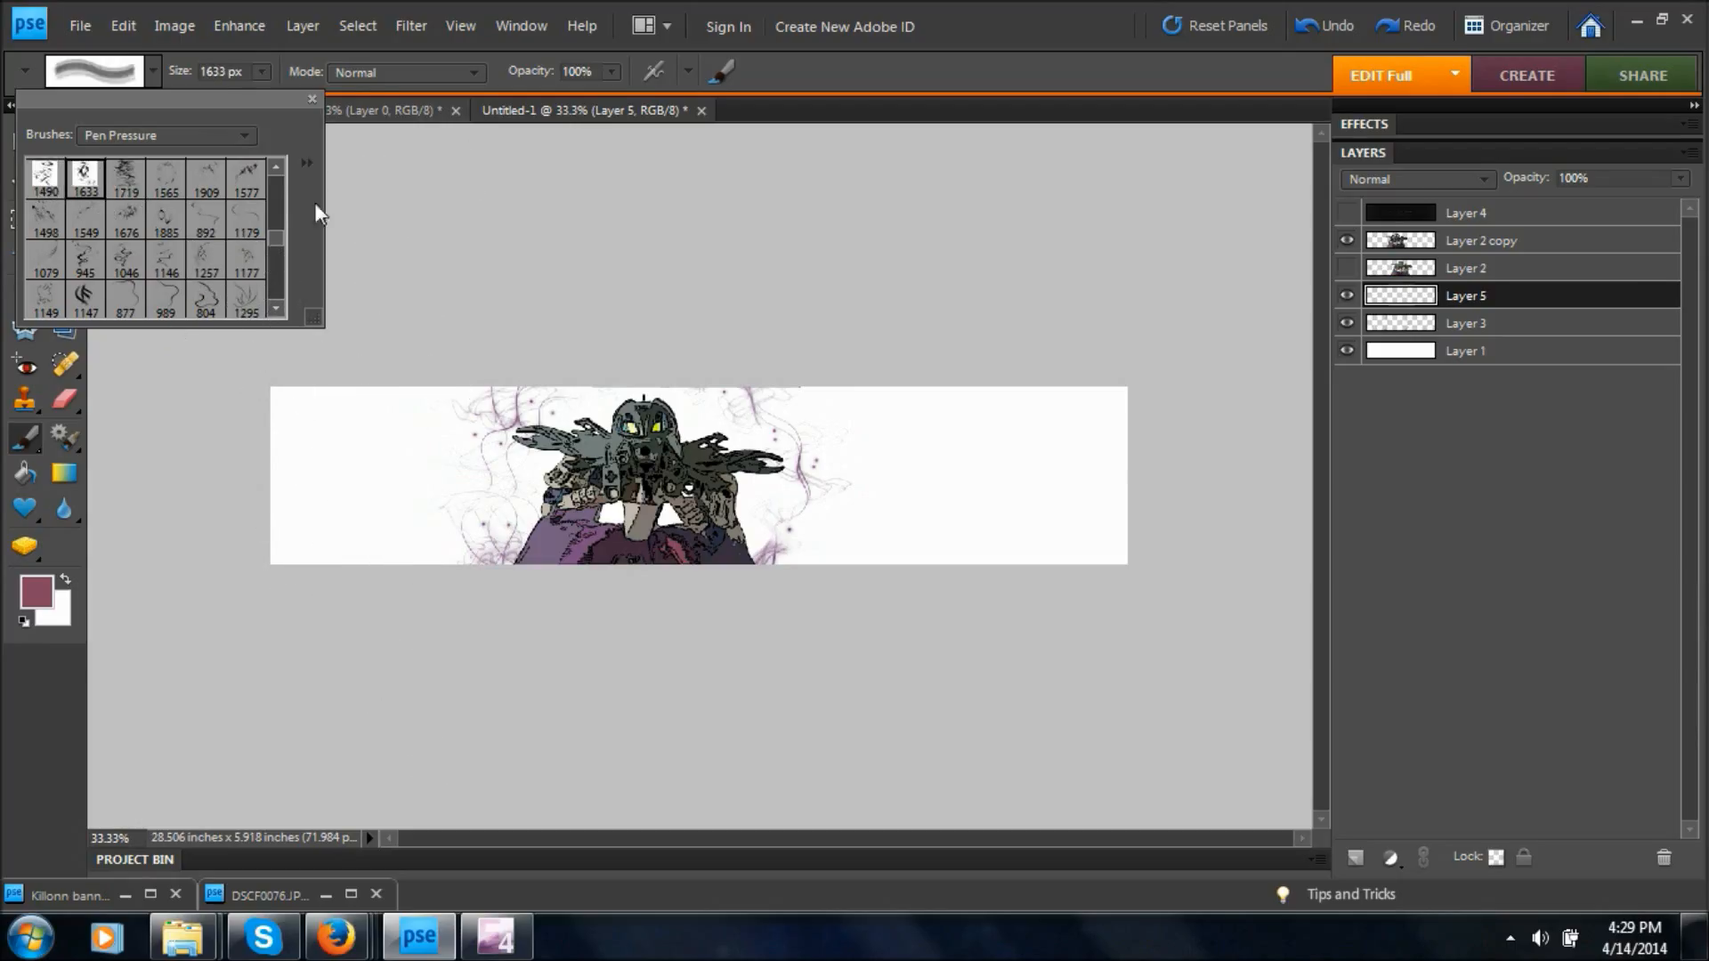
Choose the 1560 px swirl brush and stamp it in reddish pink at both the left and right ends of the banner on Layer 5.
click(276, 167)
click(276, 172)
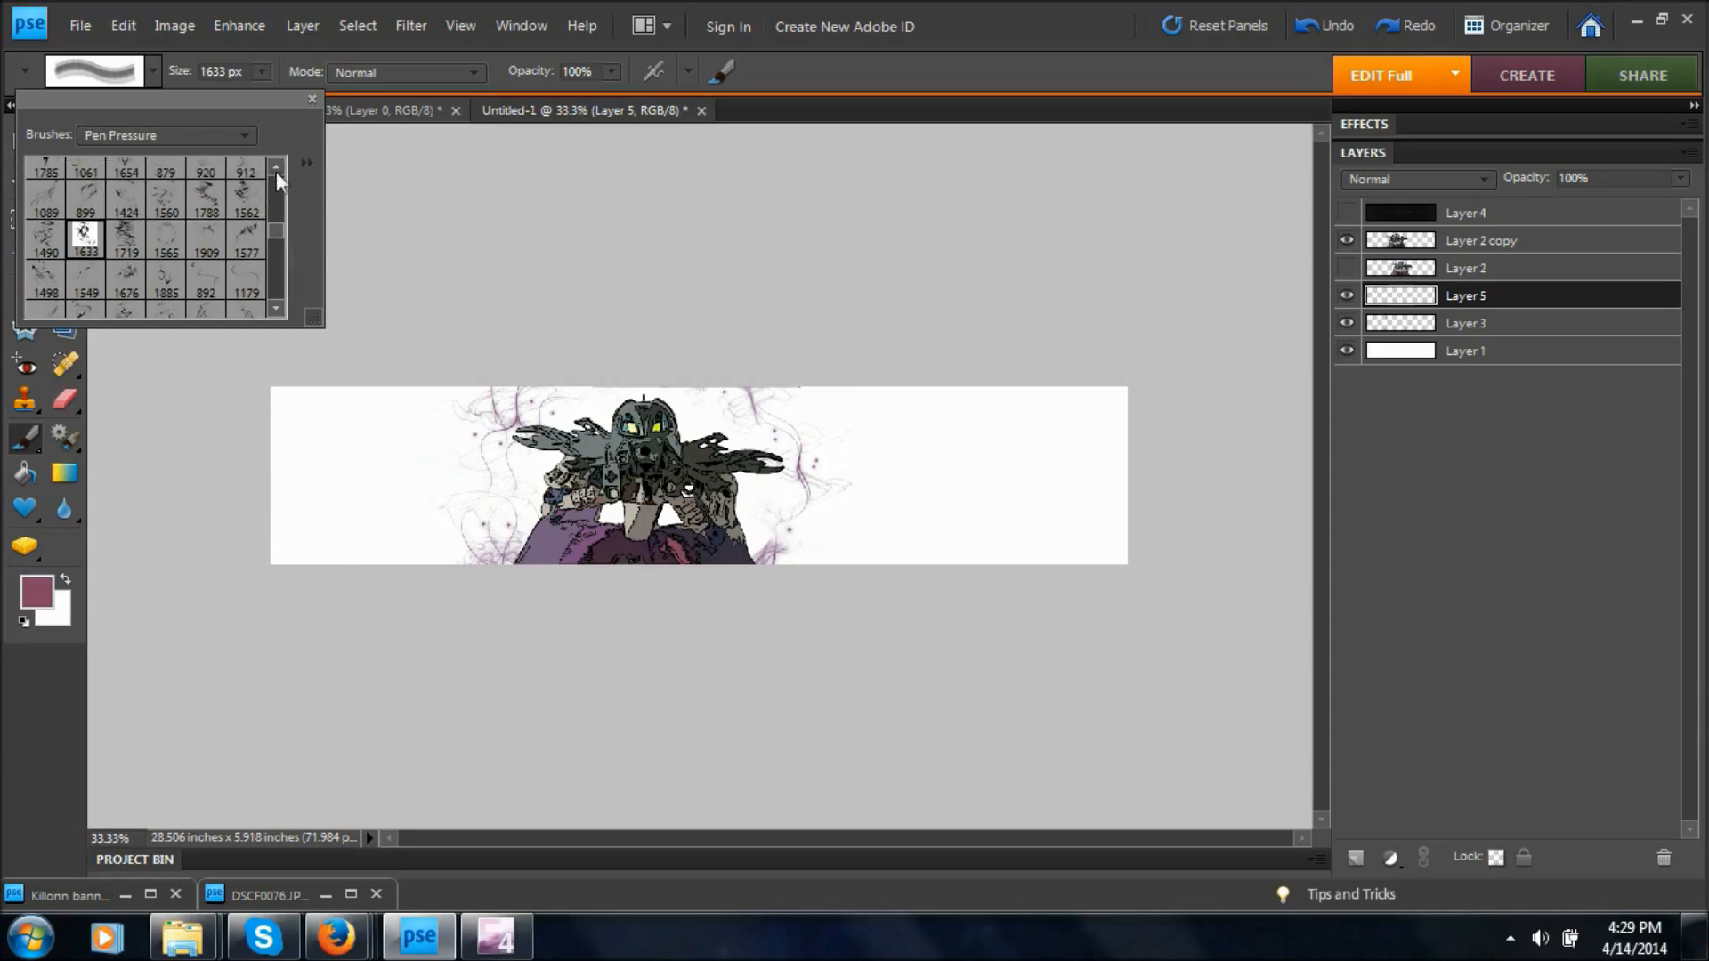
click(165, 196)
click(345, 436)
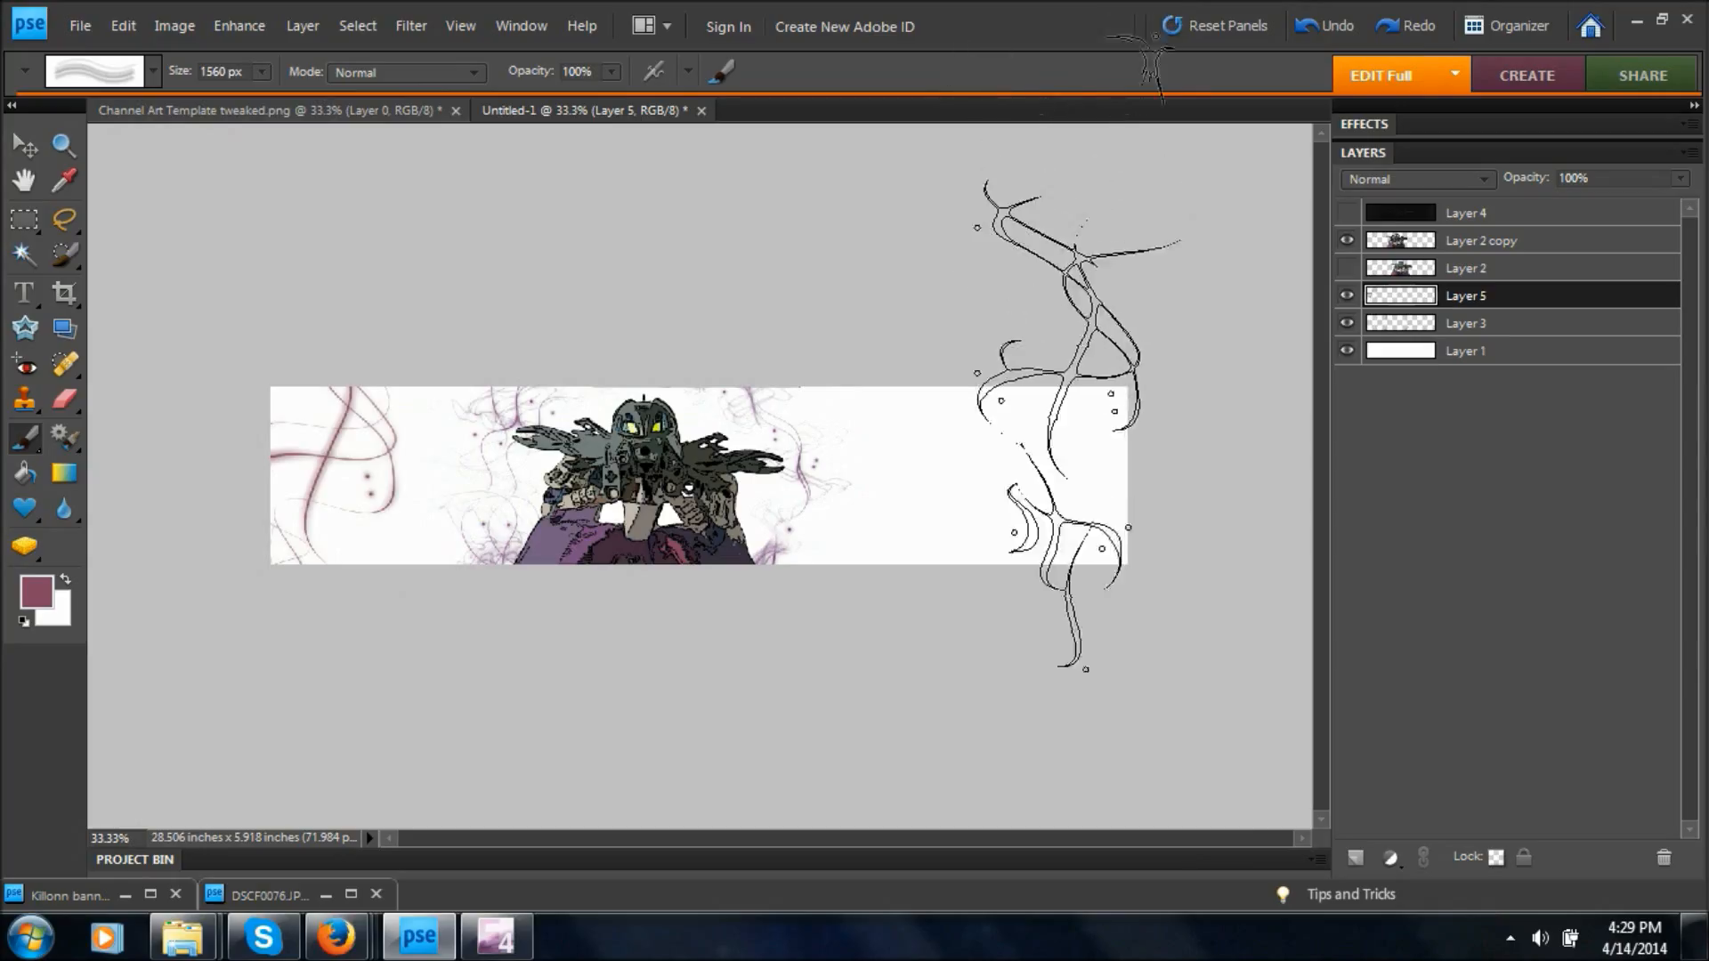
click(1082, 474)
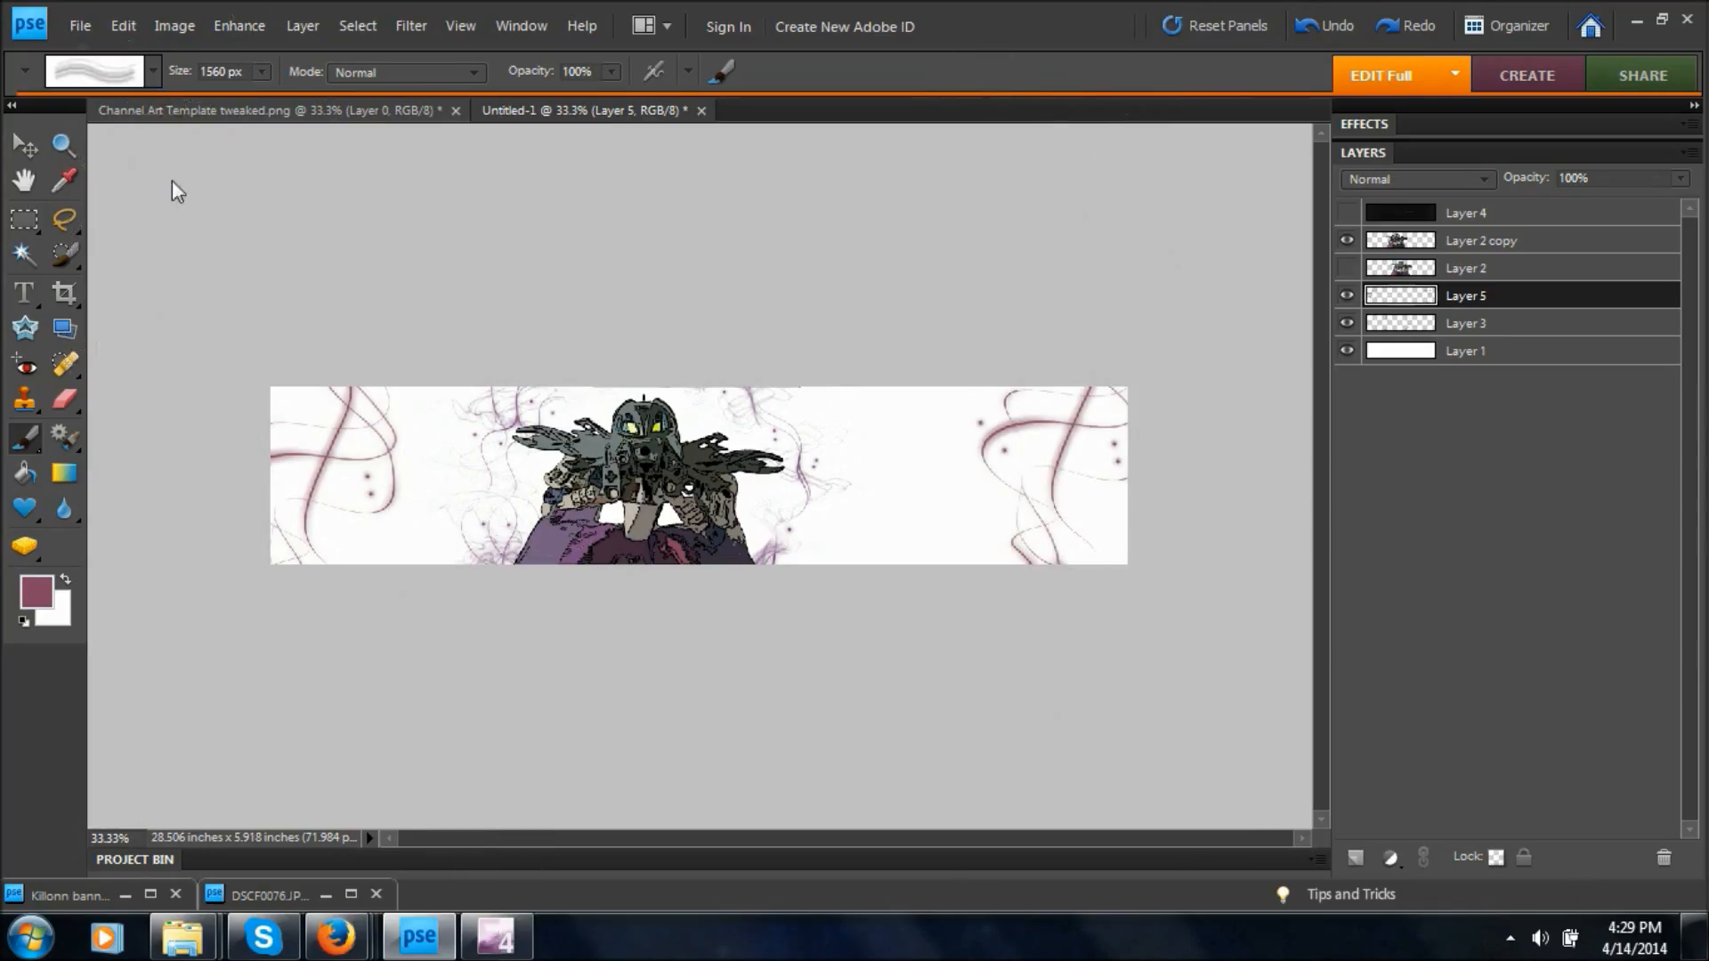
Add a new blank layer above Layer 5 and sample the dark blue of the figure's clothing as the foreground color.
click(156, 73)
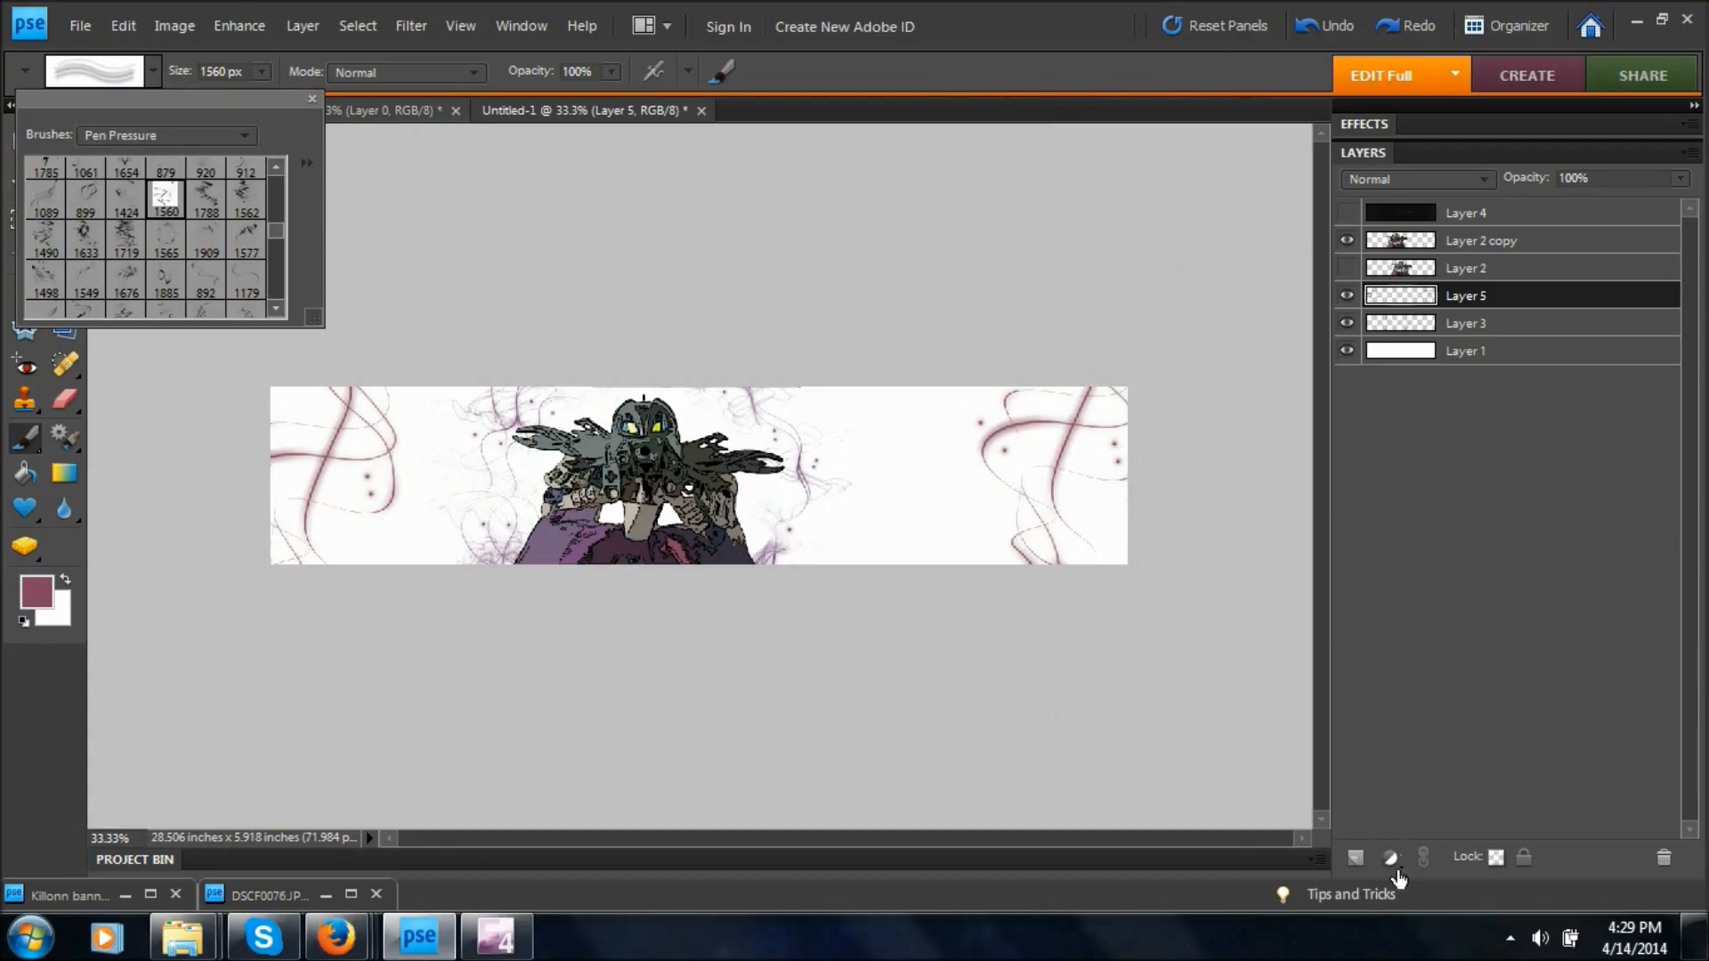
click(1352, 861)
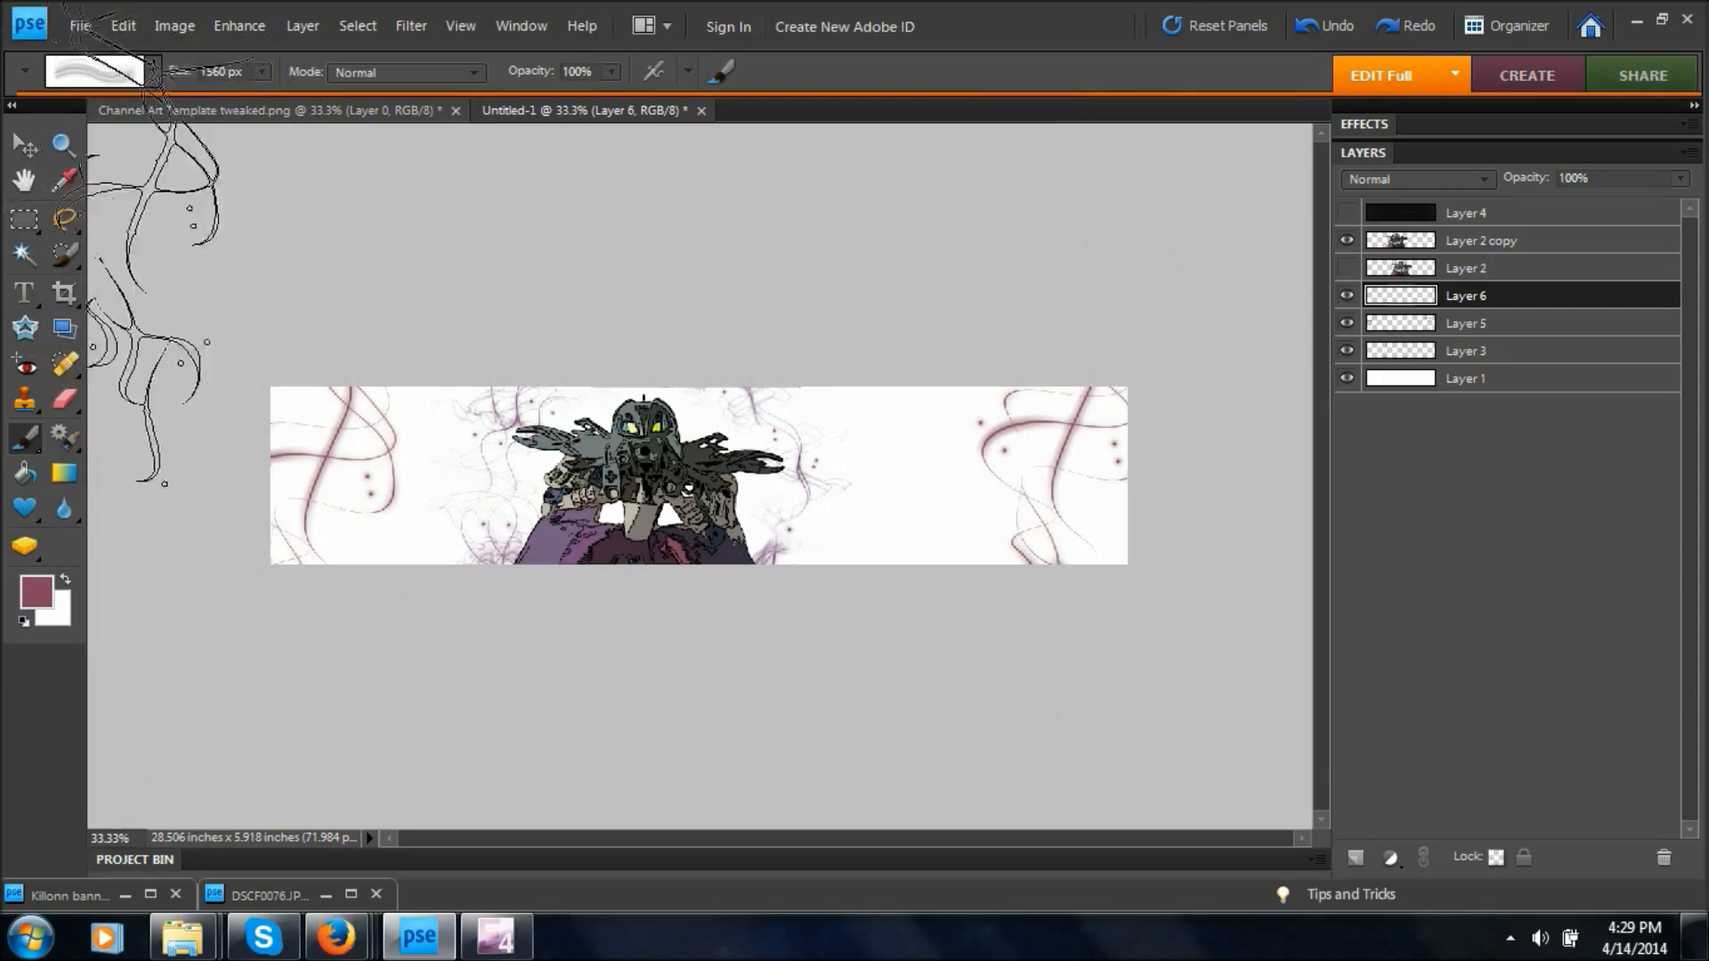
click(63, 181)
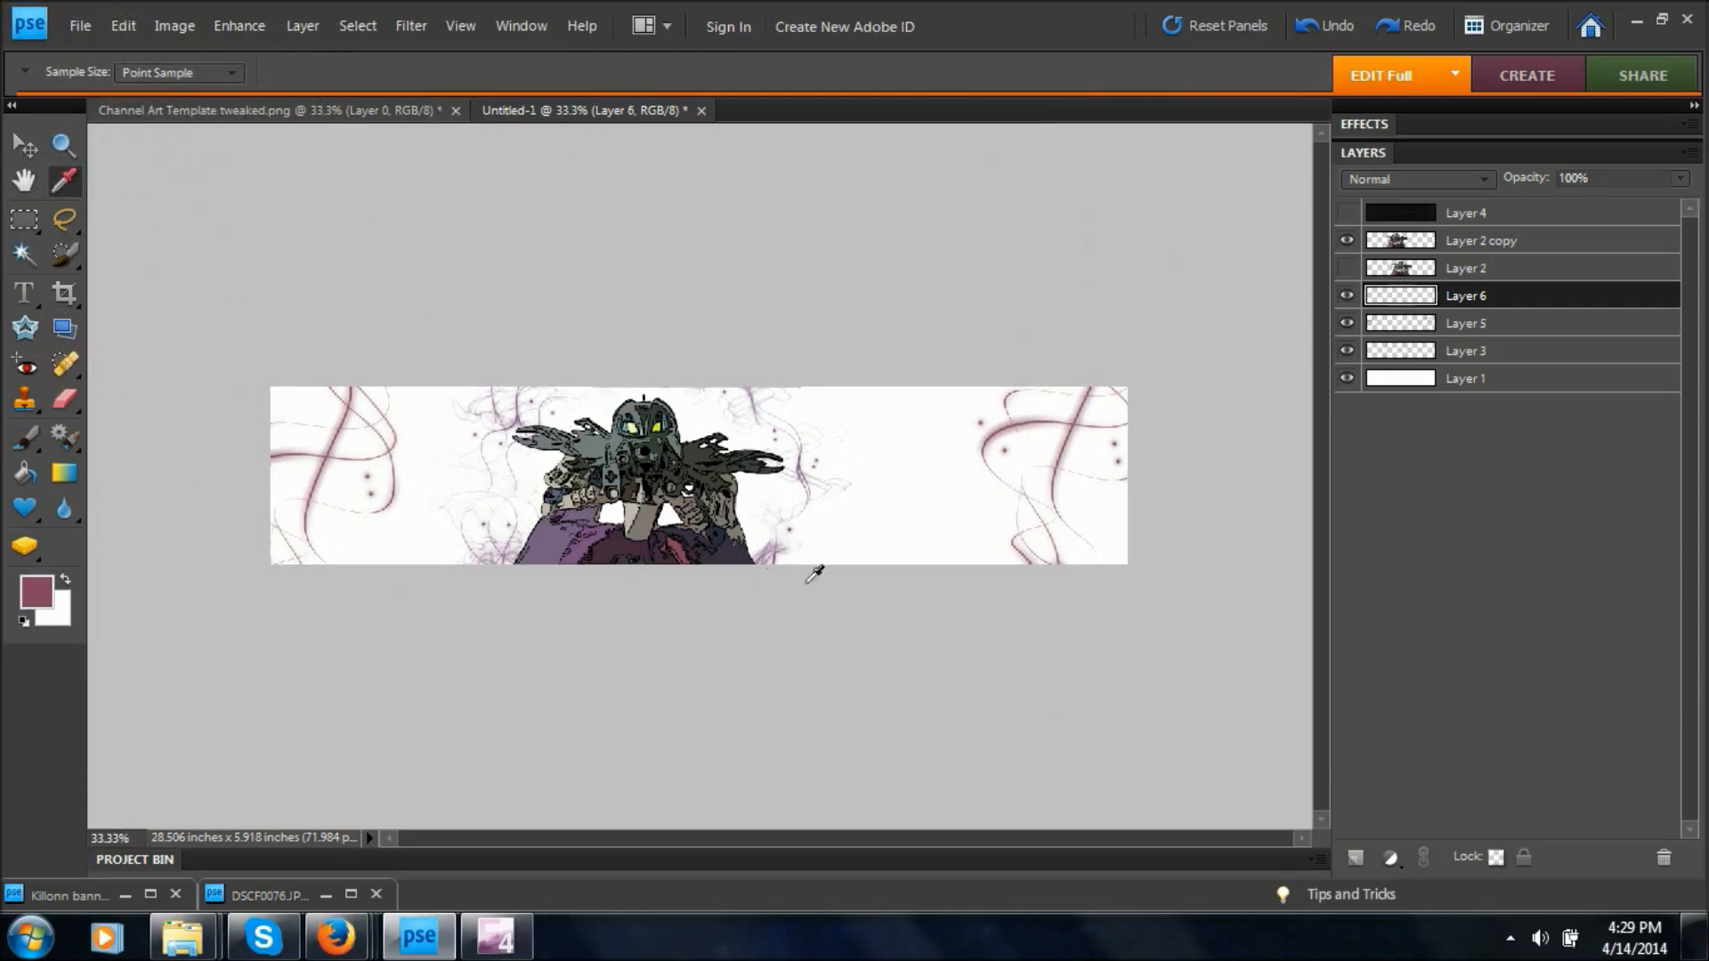
click(713, 537)
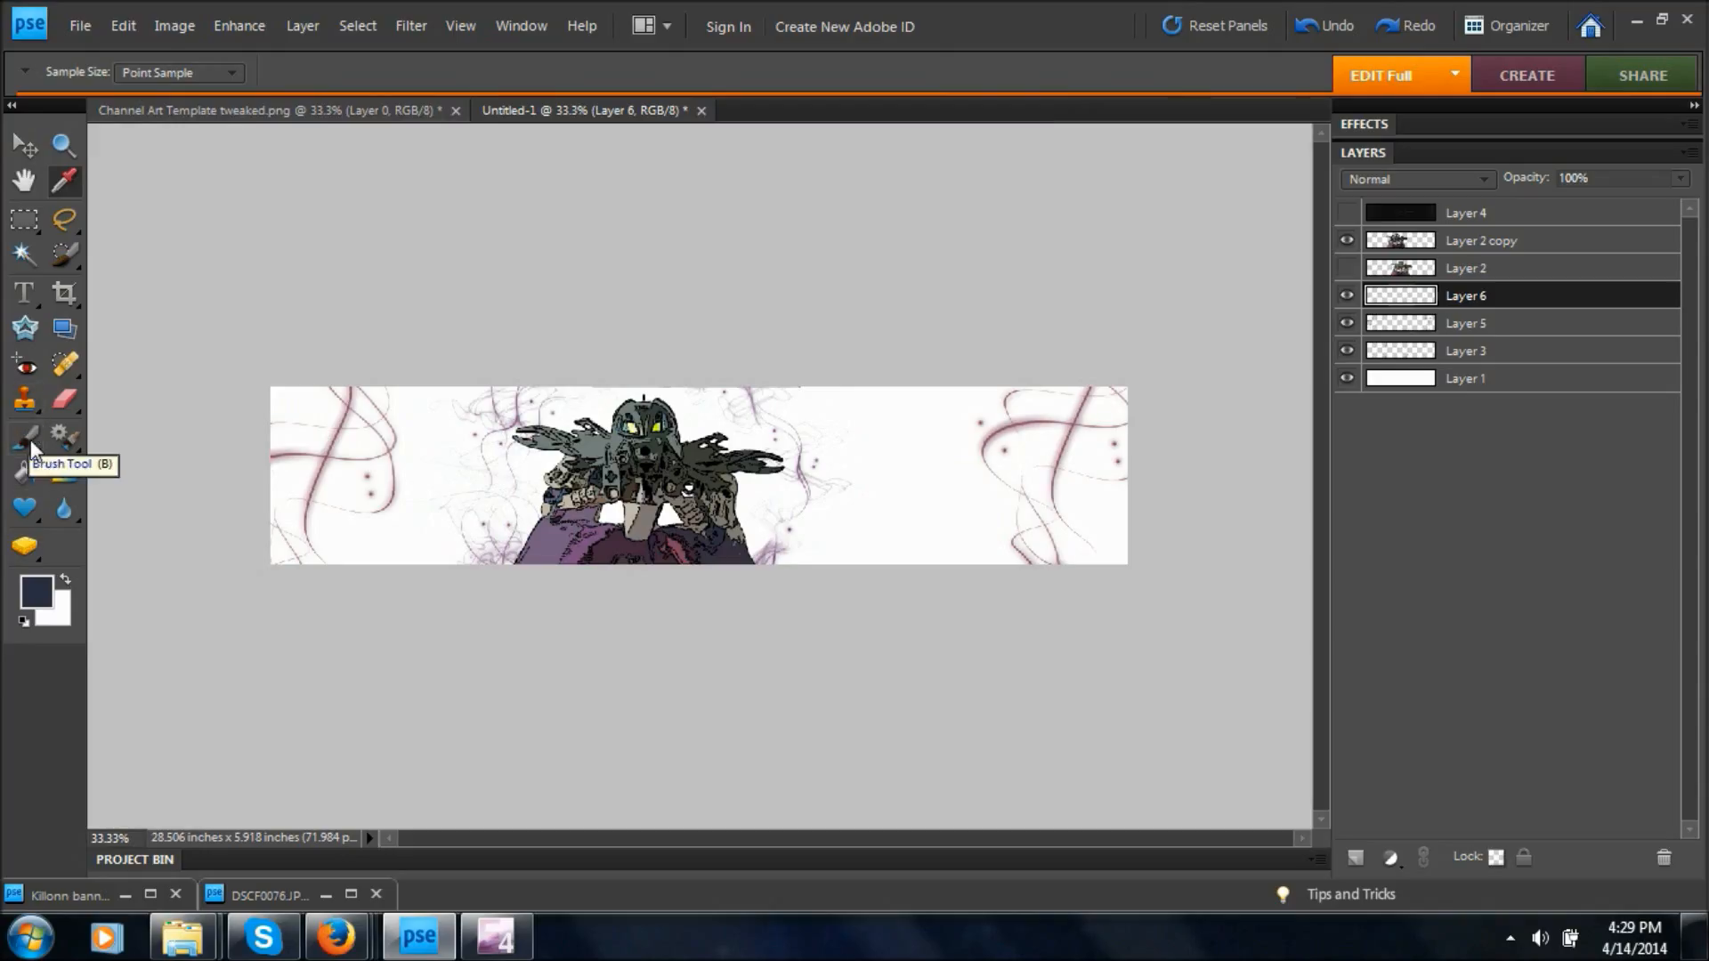
Try stamping the 1089 px curved-strand brush in dark blue over the banner's left end on Layer 6.
click(27, 438)
click(144, 74)
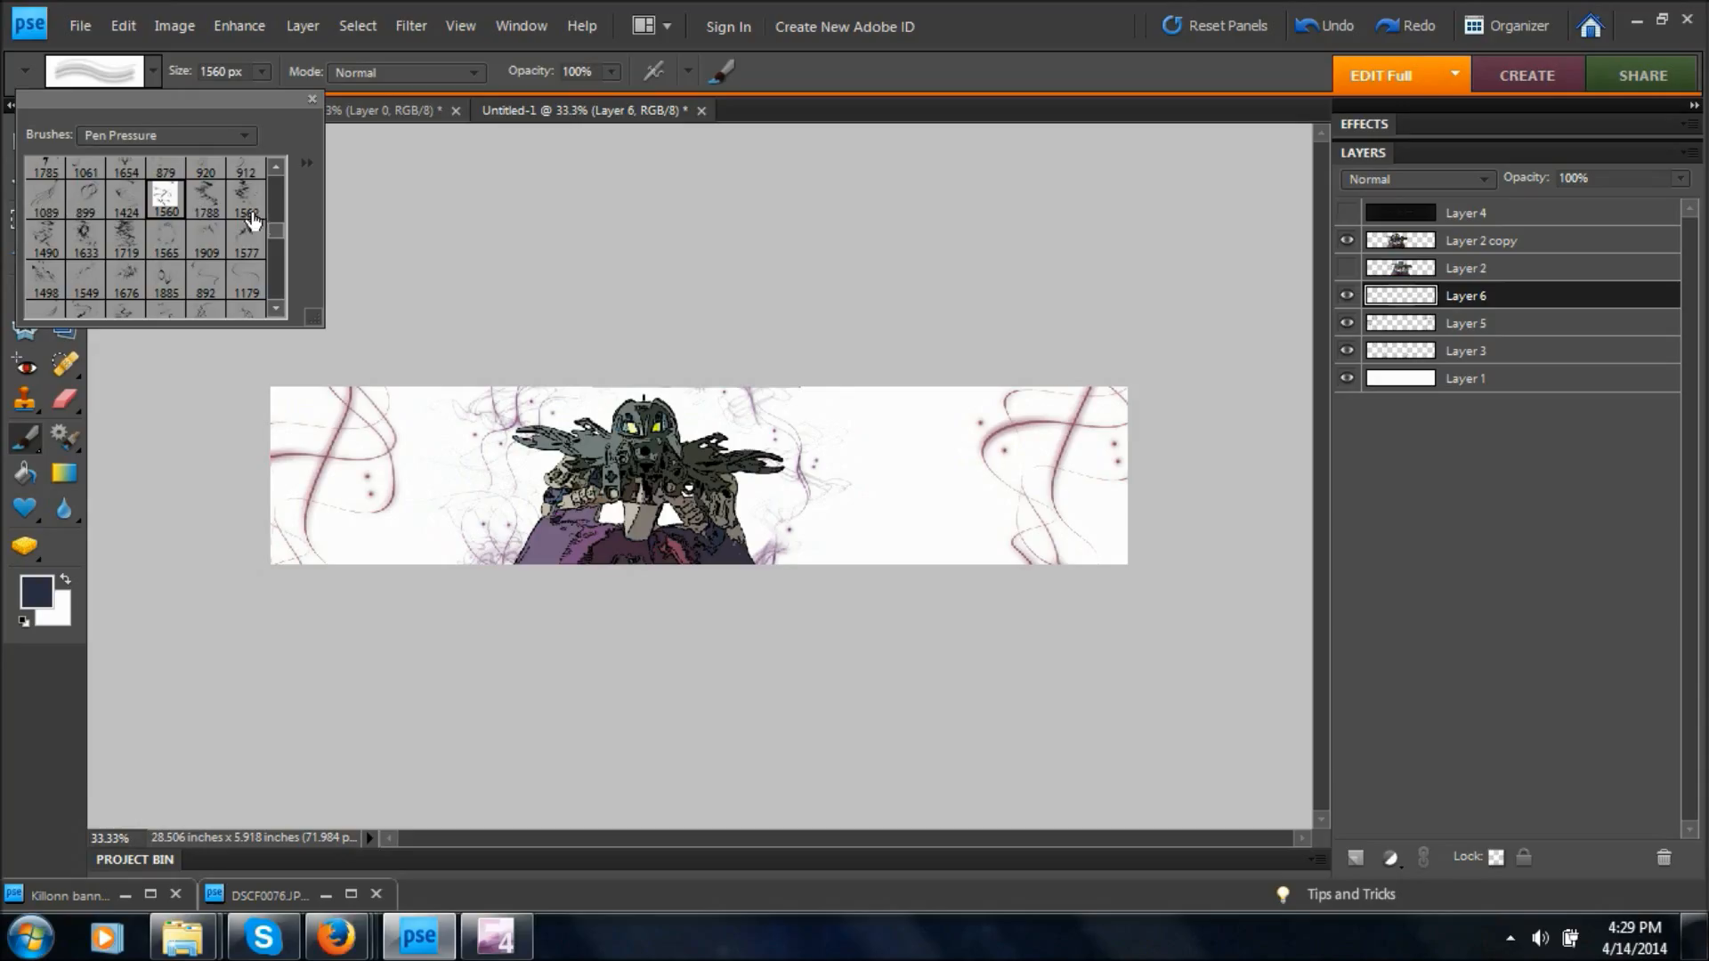
click(56, 194)
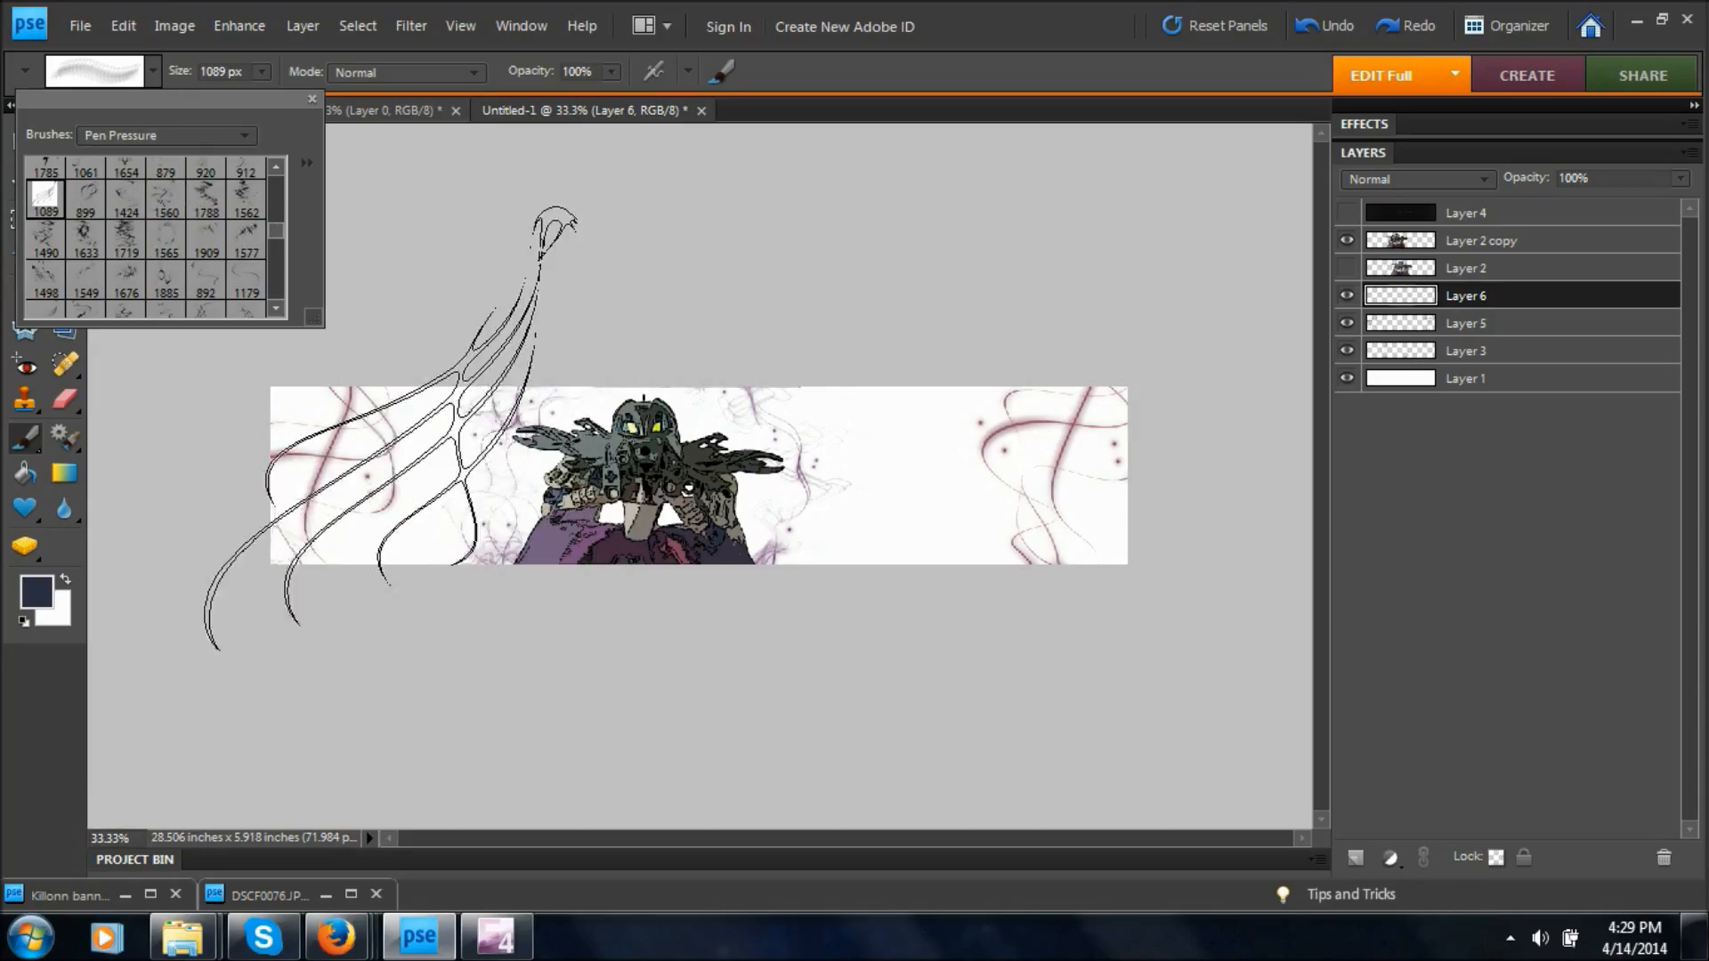
click(392, 436)
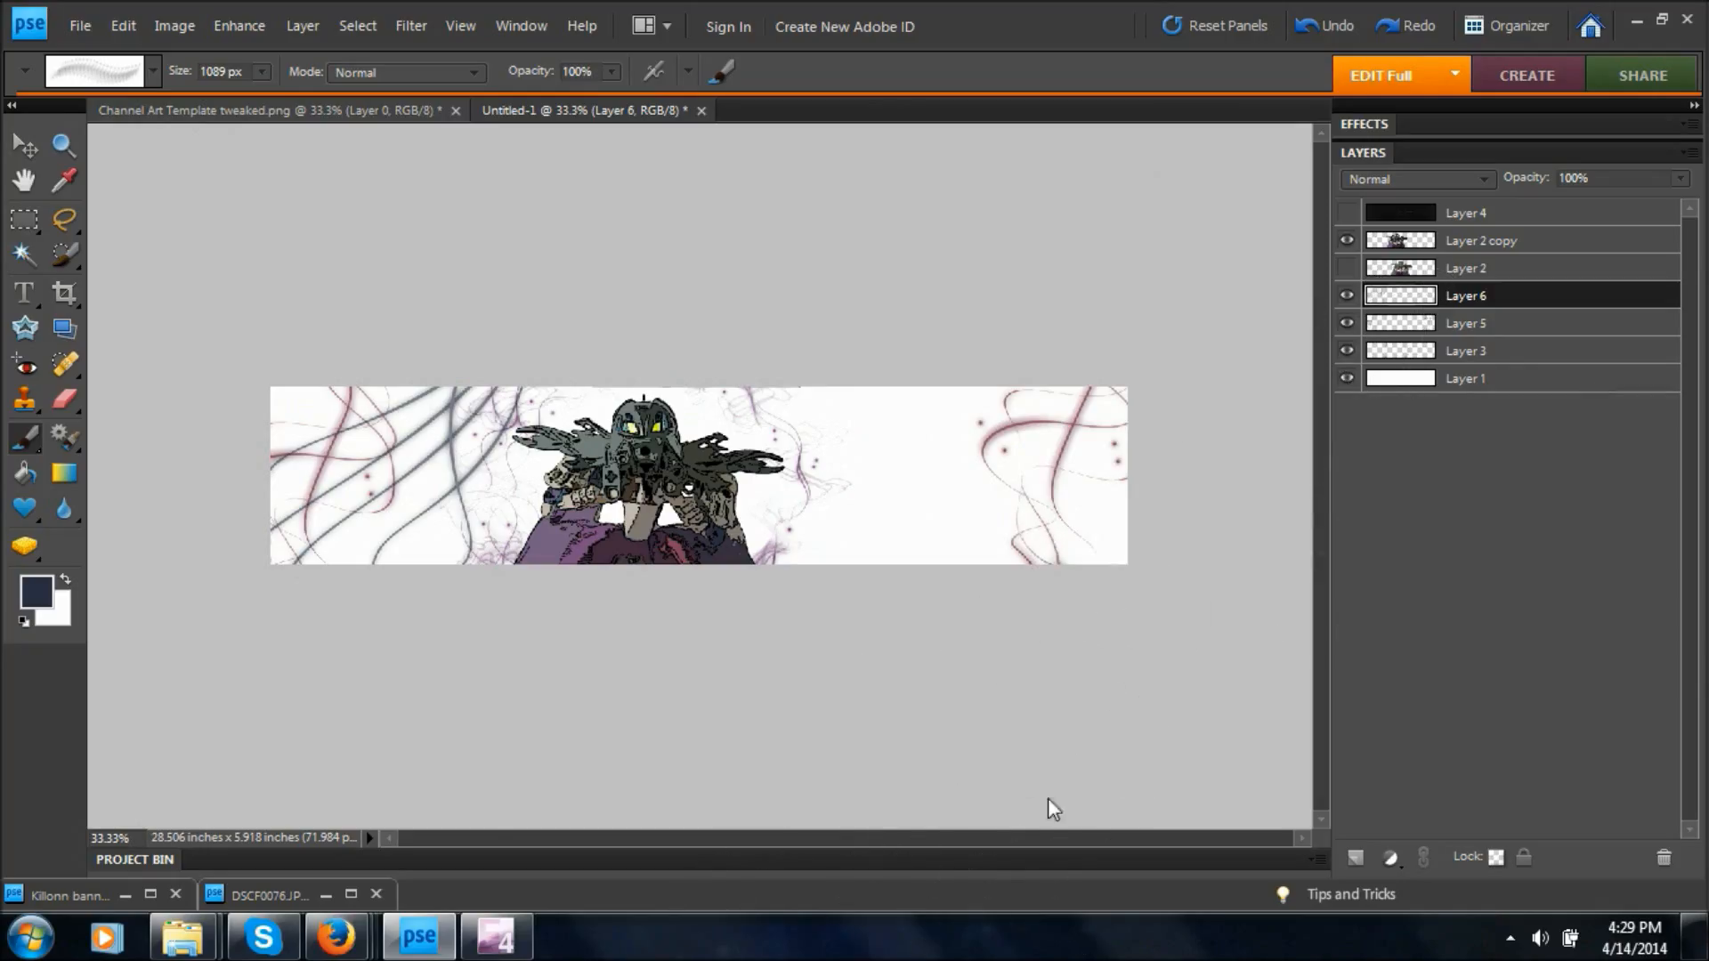
key(ctrl+z)
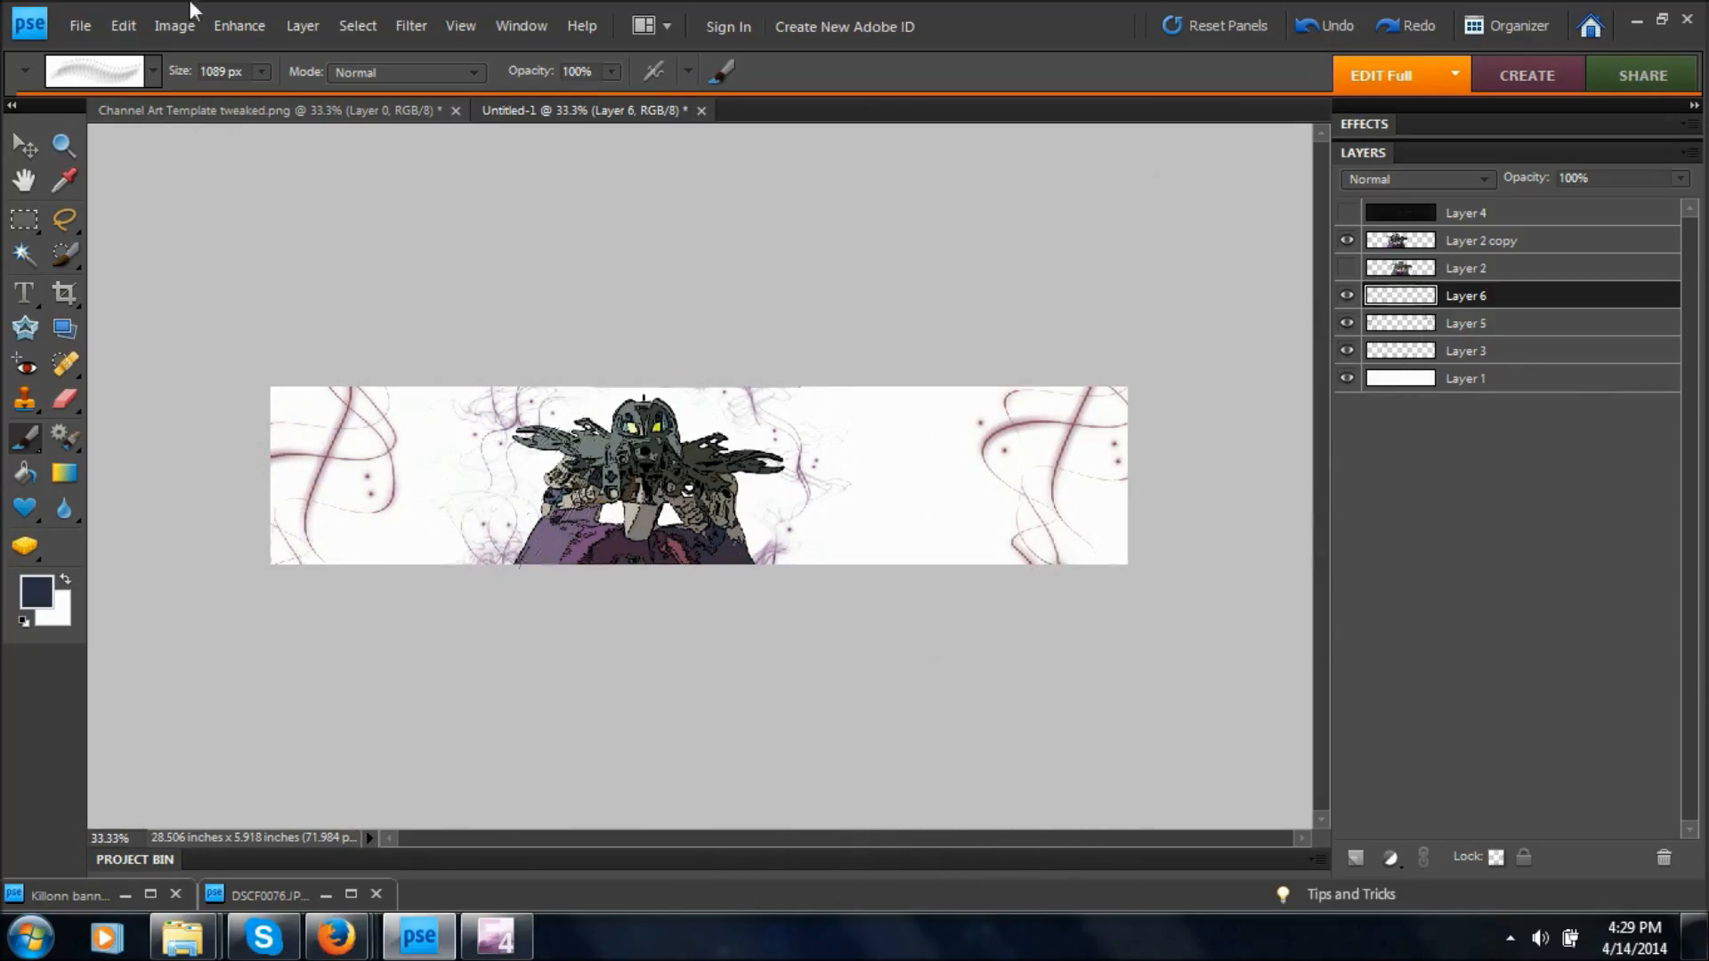
Choose the 1498 px swirl brush and stamp it in dark blue across the banner's left half on Layer 6.
click(153, 70)
click(47, 278)
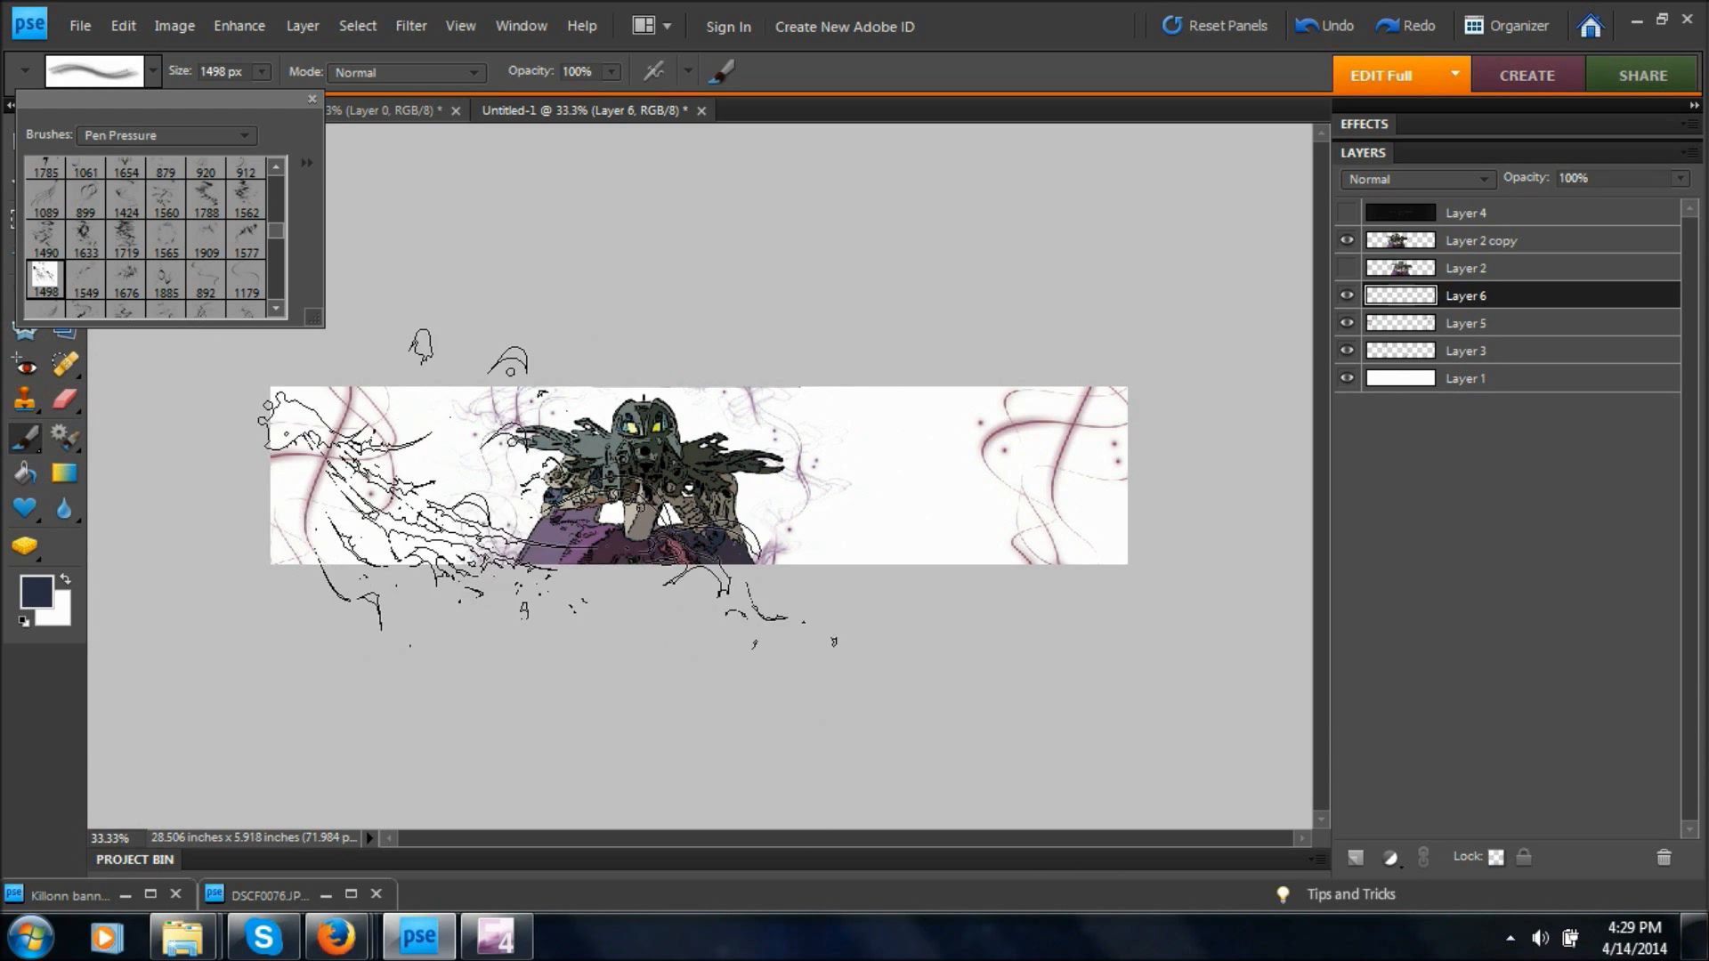
click(541, 469)
click(541, 469)
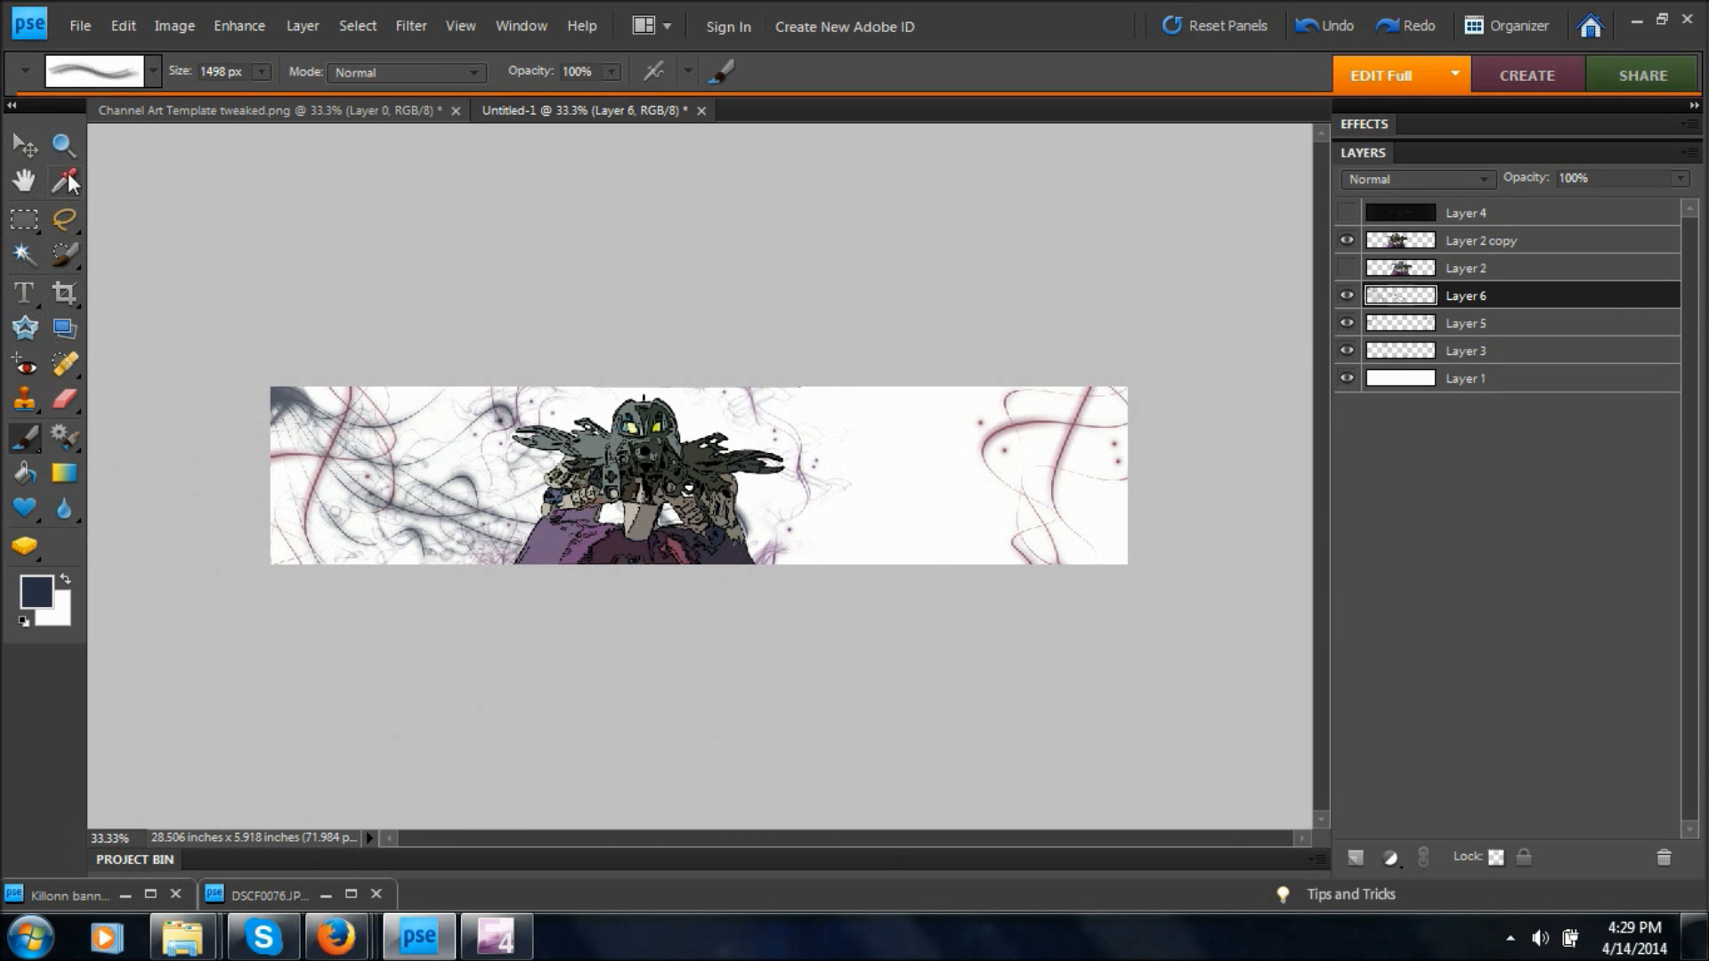
Duplicate Layer 6 within the same document as Layer 6 copy.
right_click(1523, 303)
click(1559, 372)
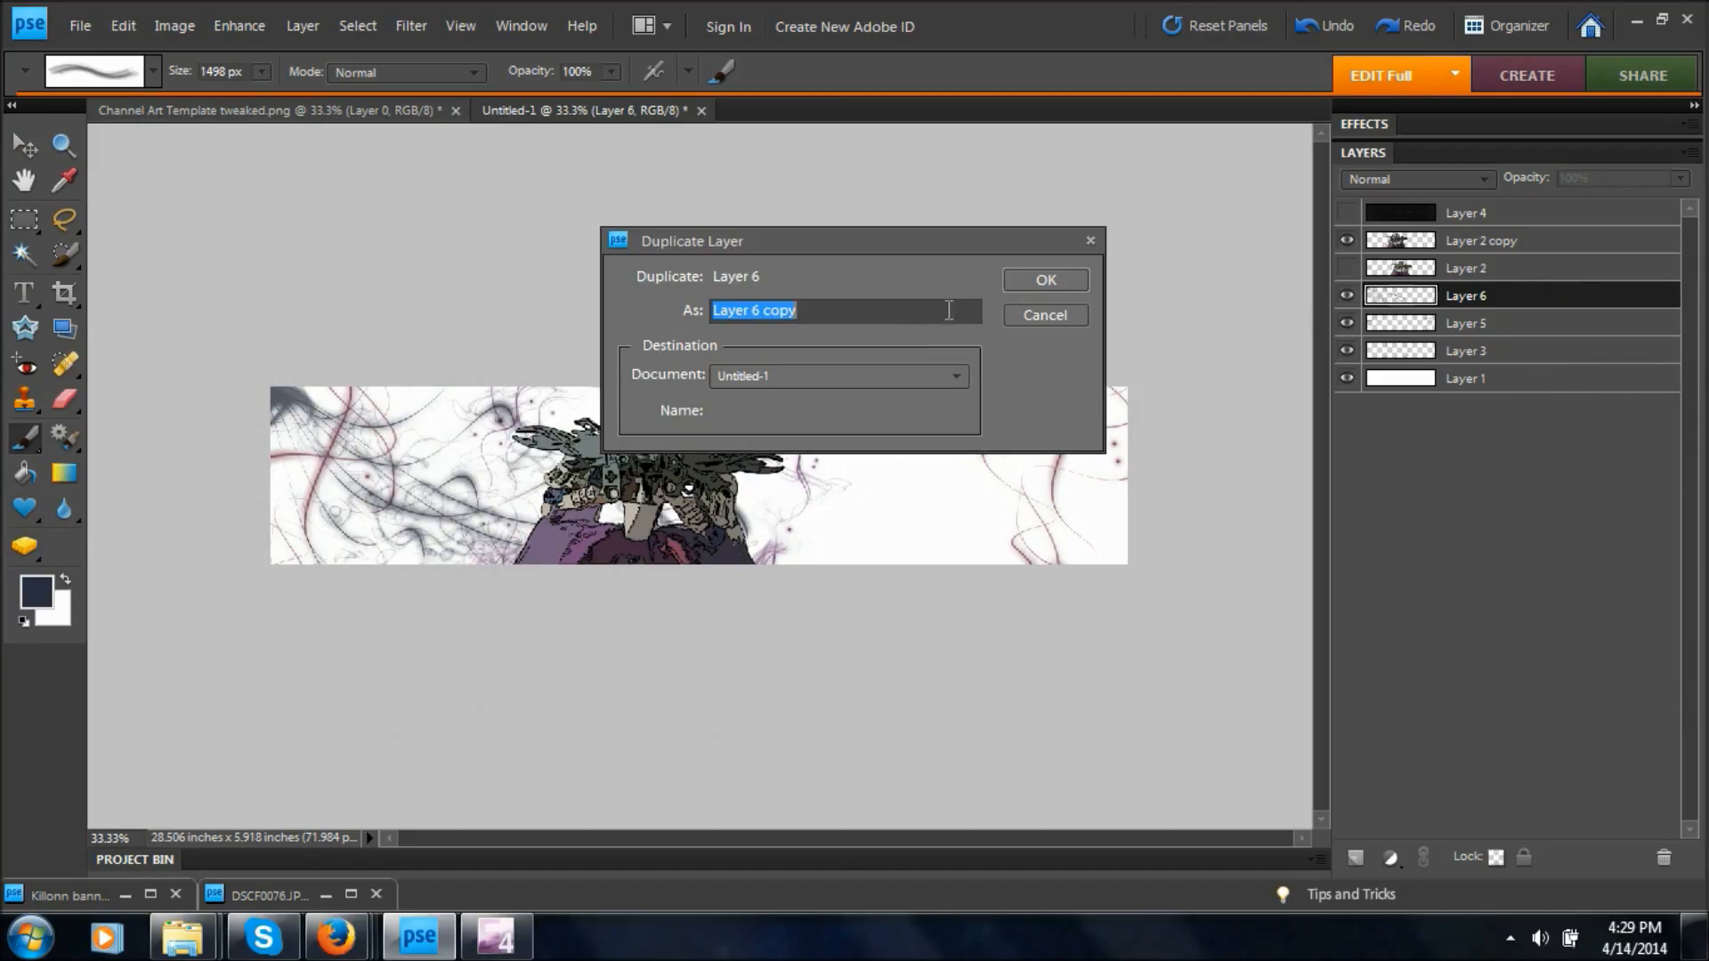
click(1032, 276)
Flip Layer 6 copy horizontally and move it to the banner's right half, mirroring the dark blue swirls.
click(24, 148)
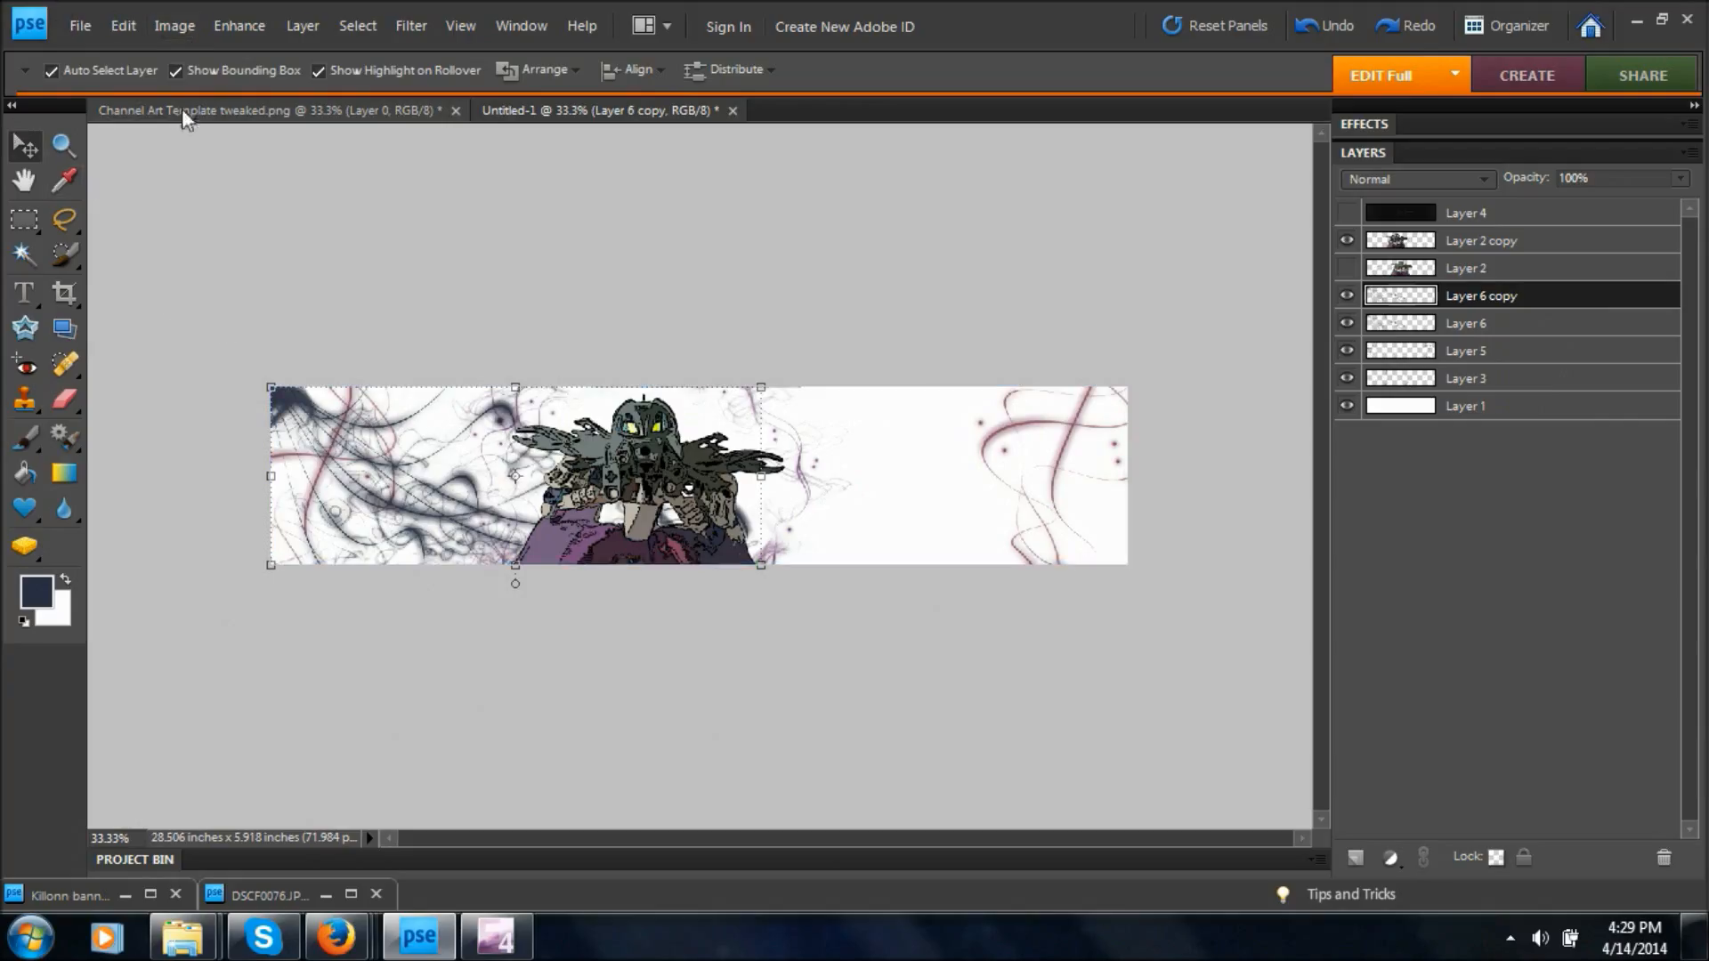
click(168, 25)
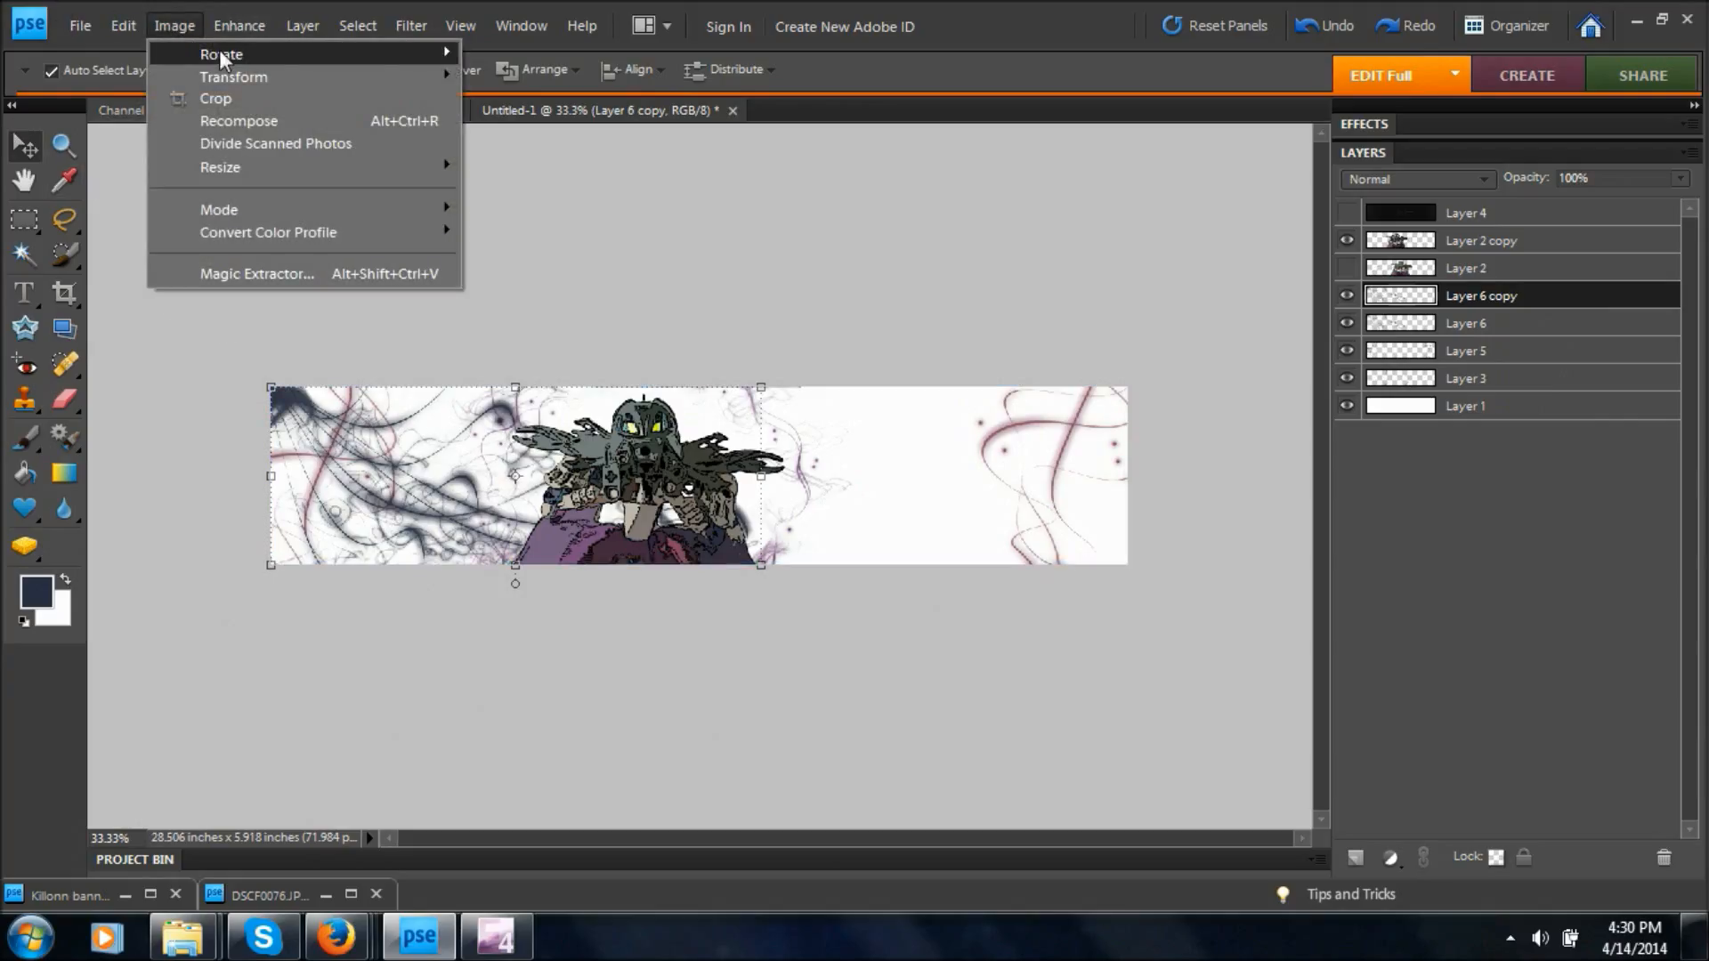
mouse_move(219, 51)
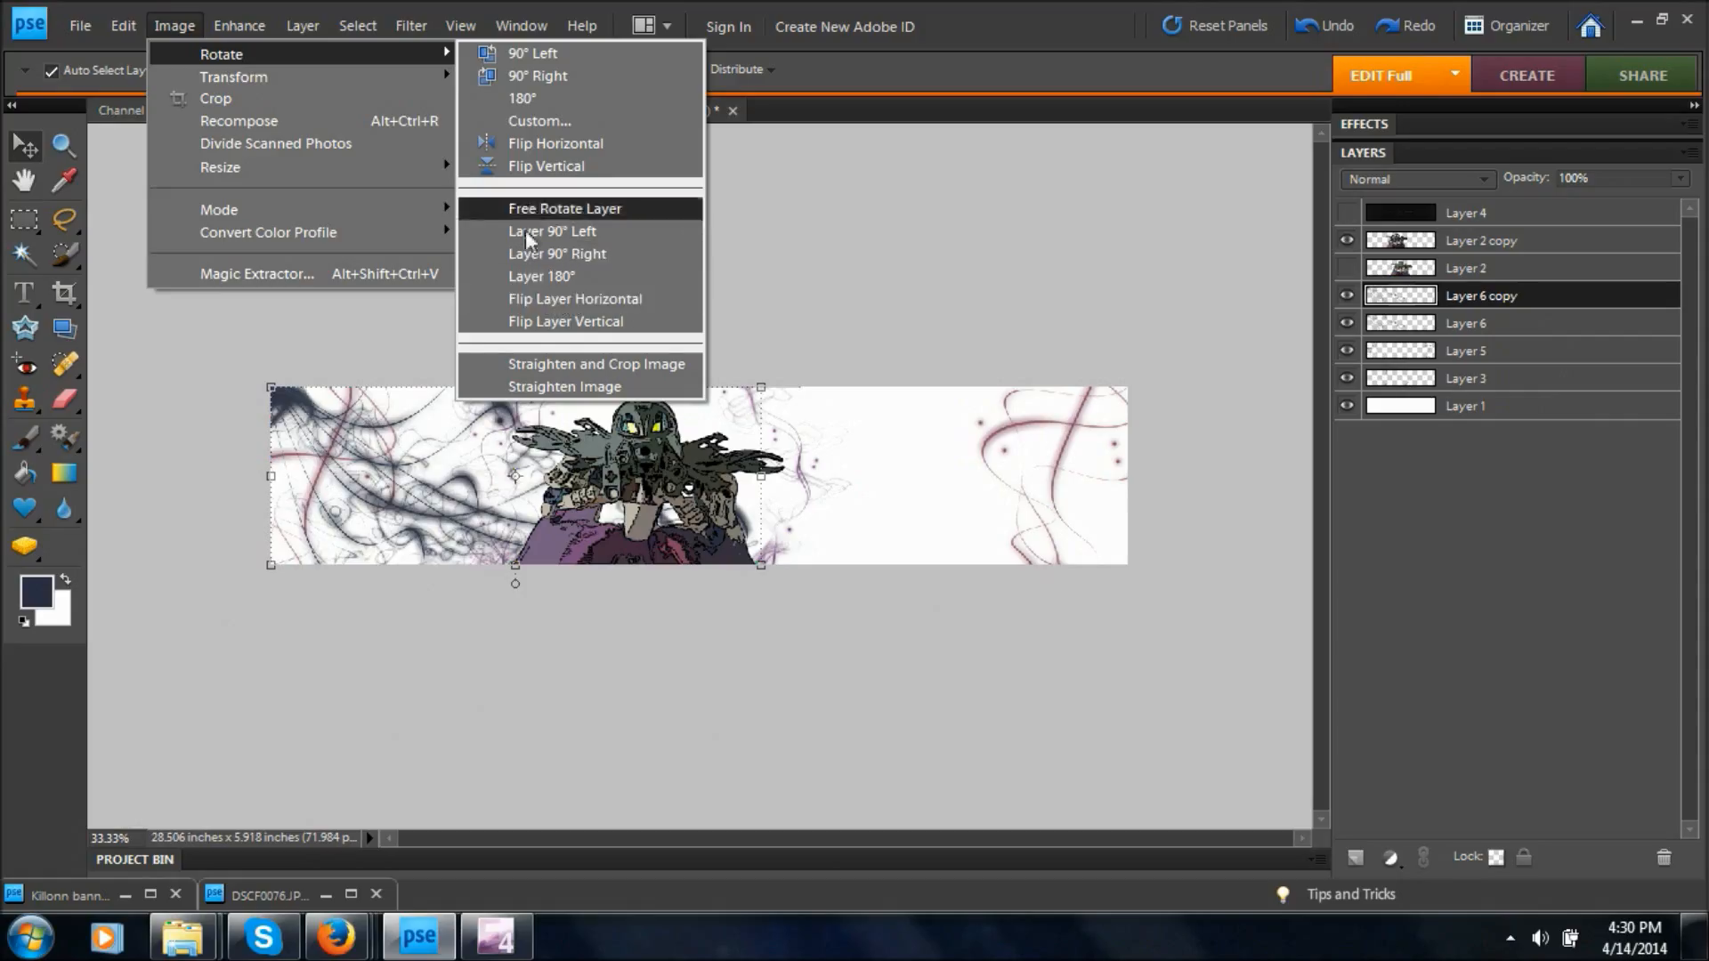
click(557, 297)
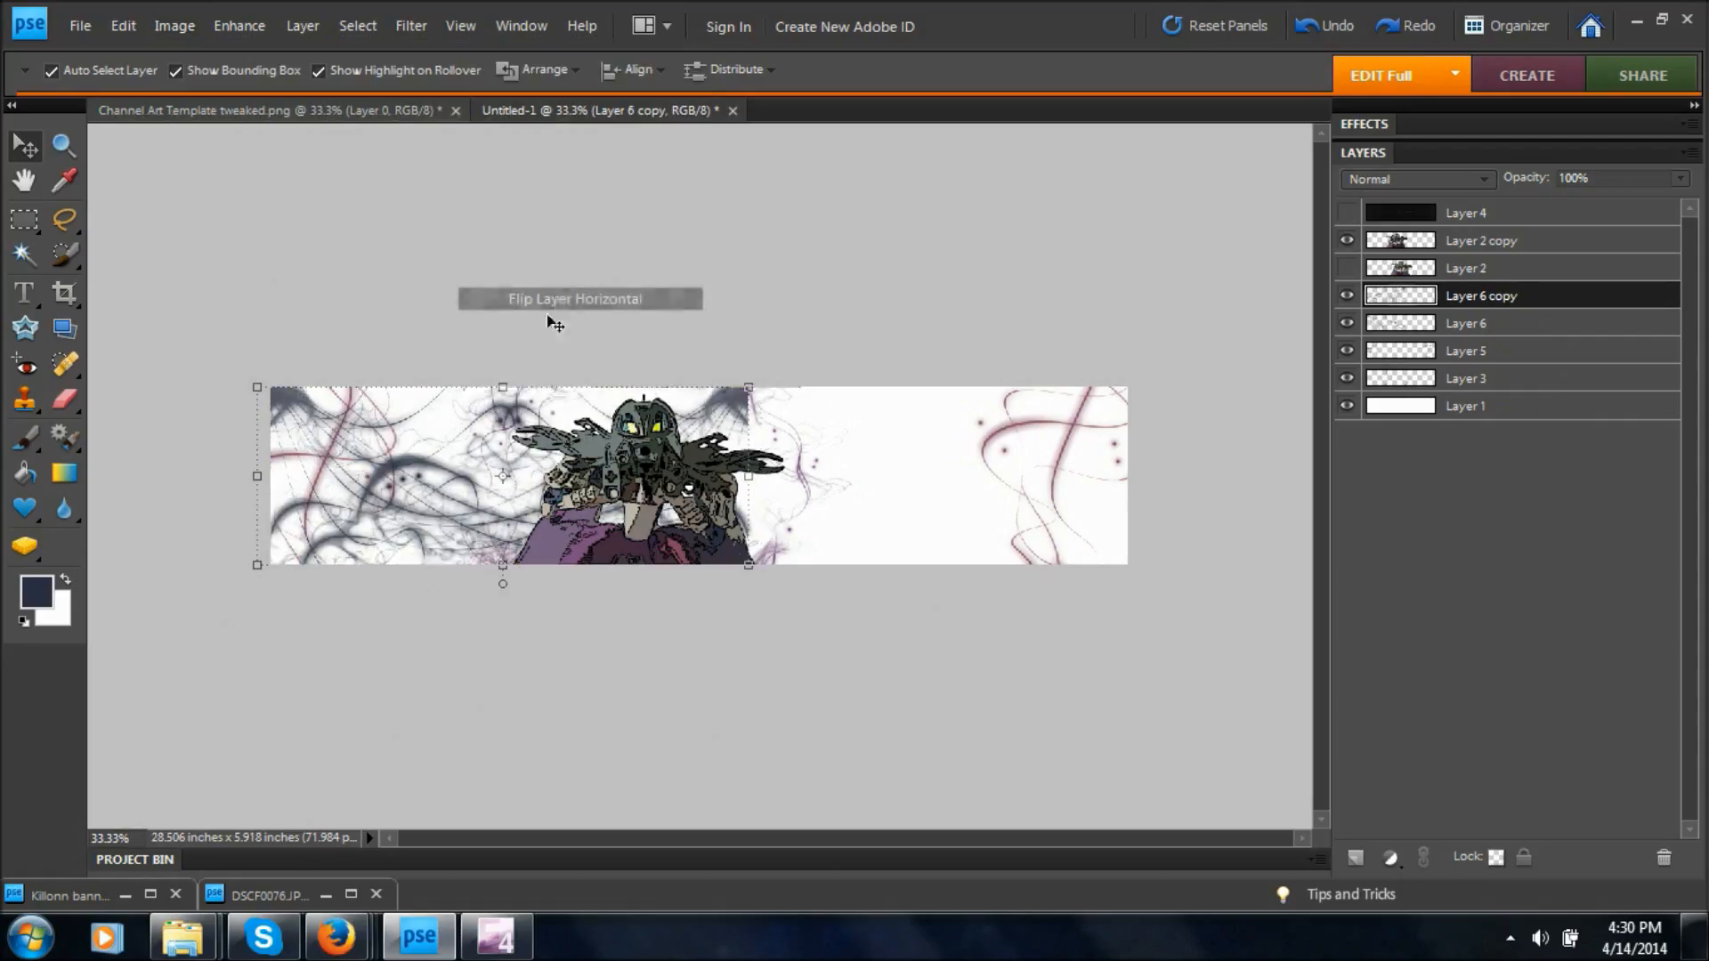
drag(718, 404, 1103, 420)
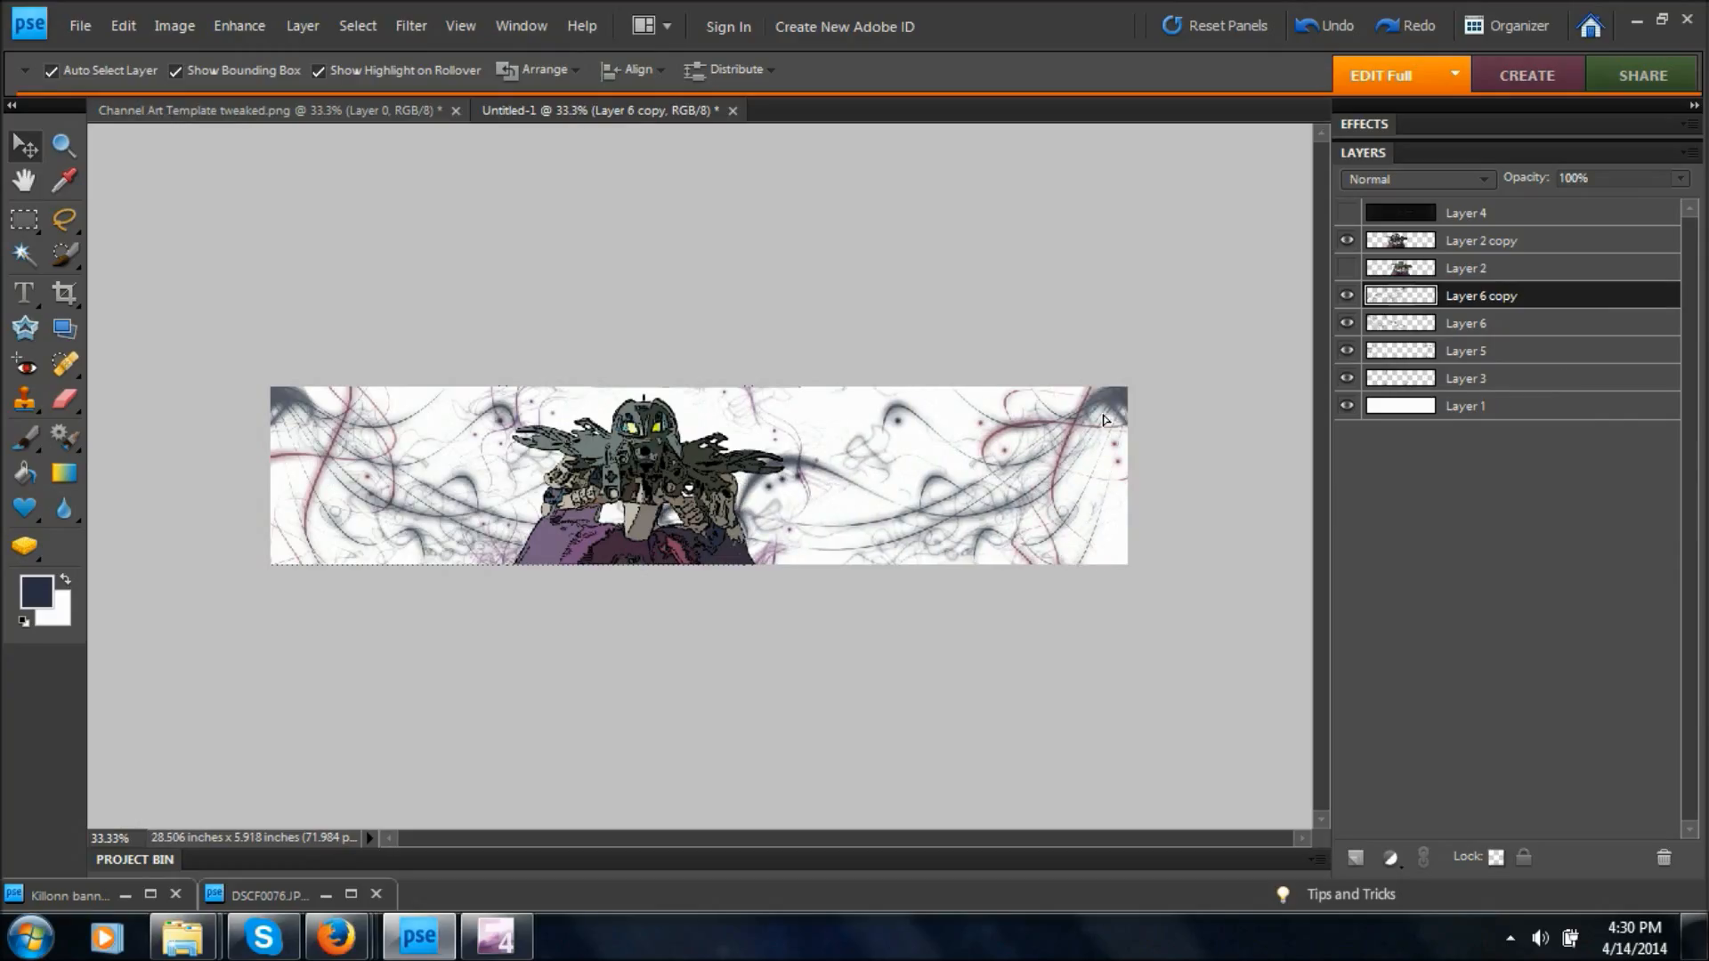
click(774, 647)
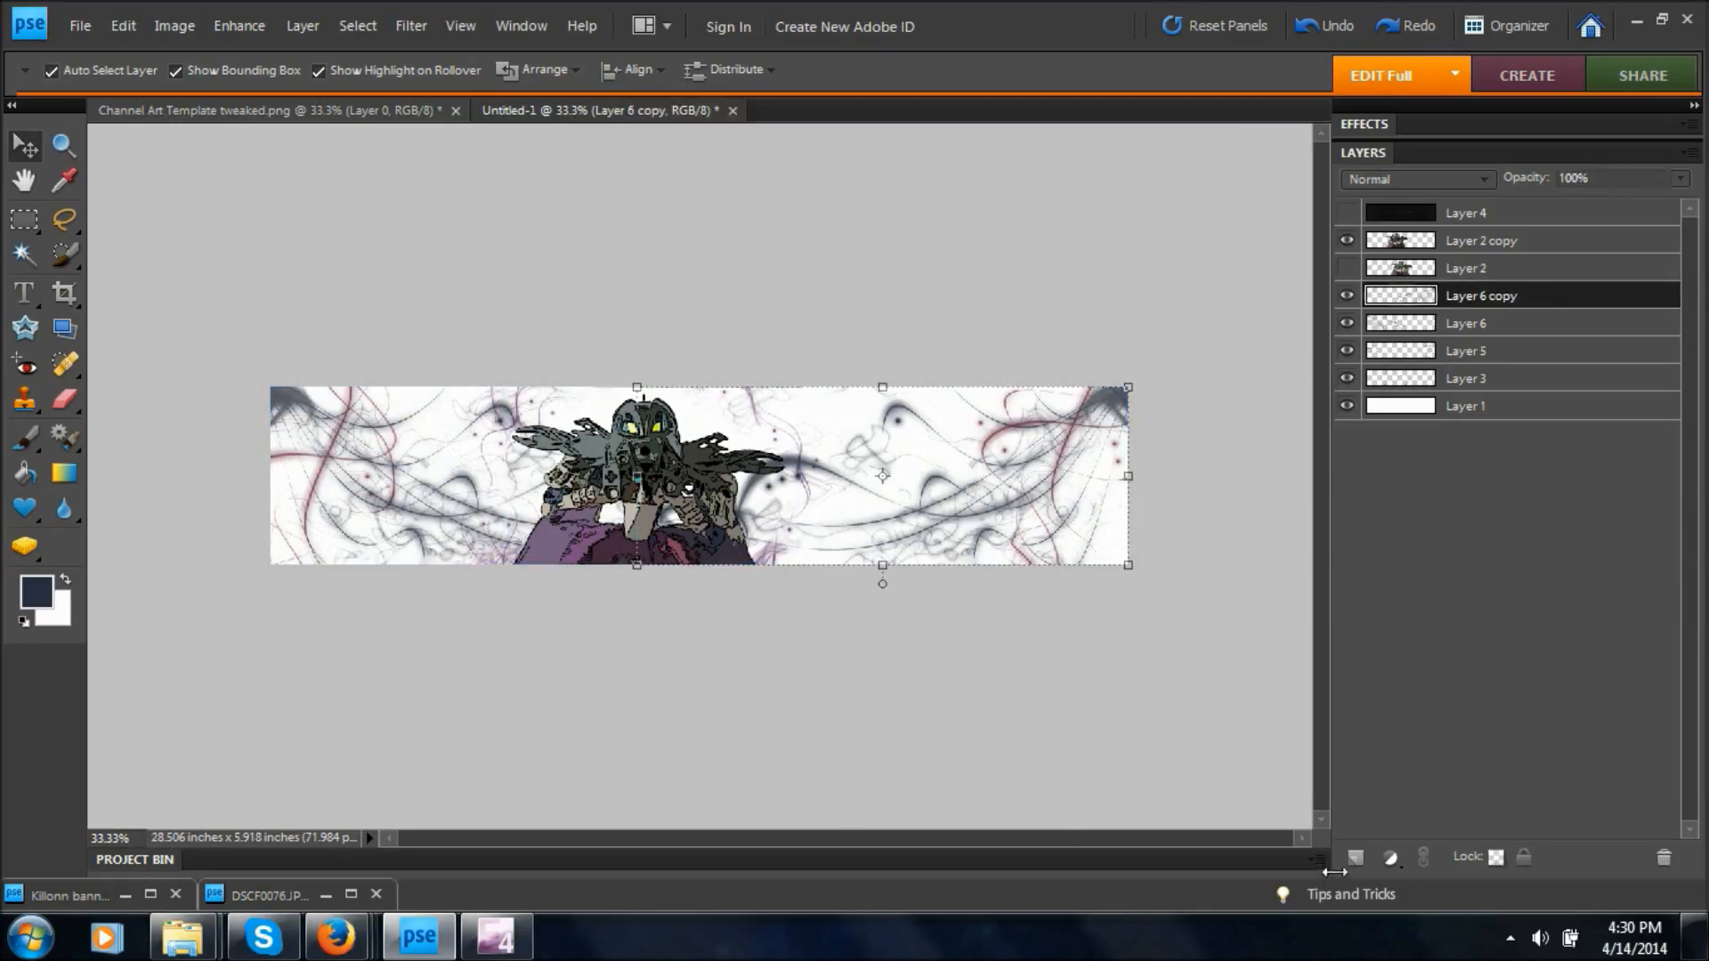
Add a new blank layer above Layer 6 copy and sample the rose color of the figure's clothing as the foreground color.
click(1355, 857)
click(66, 182)
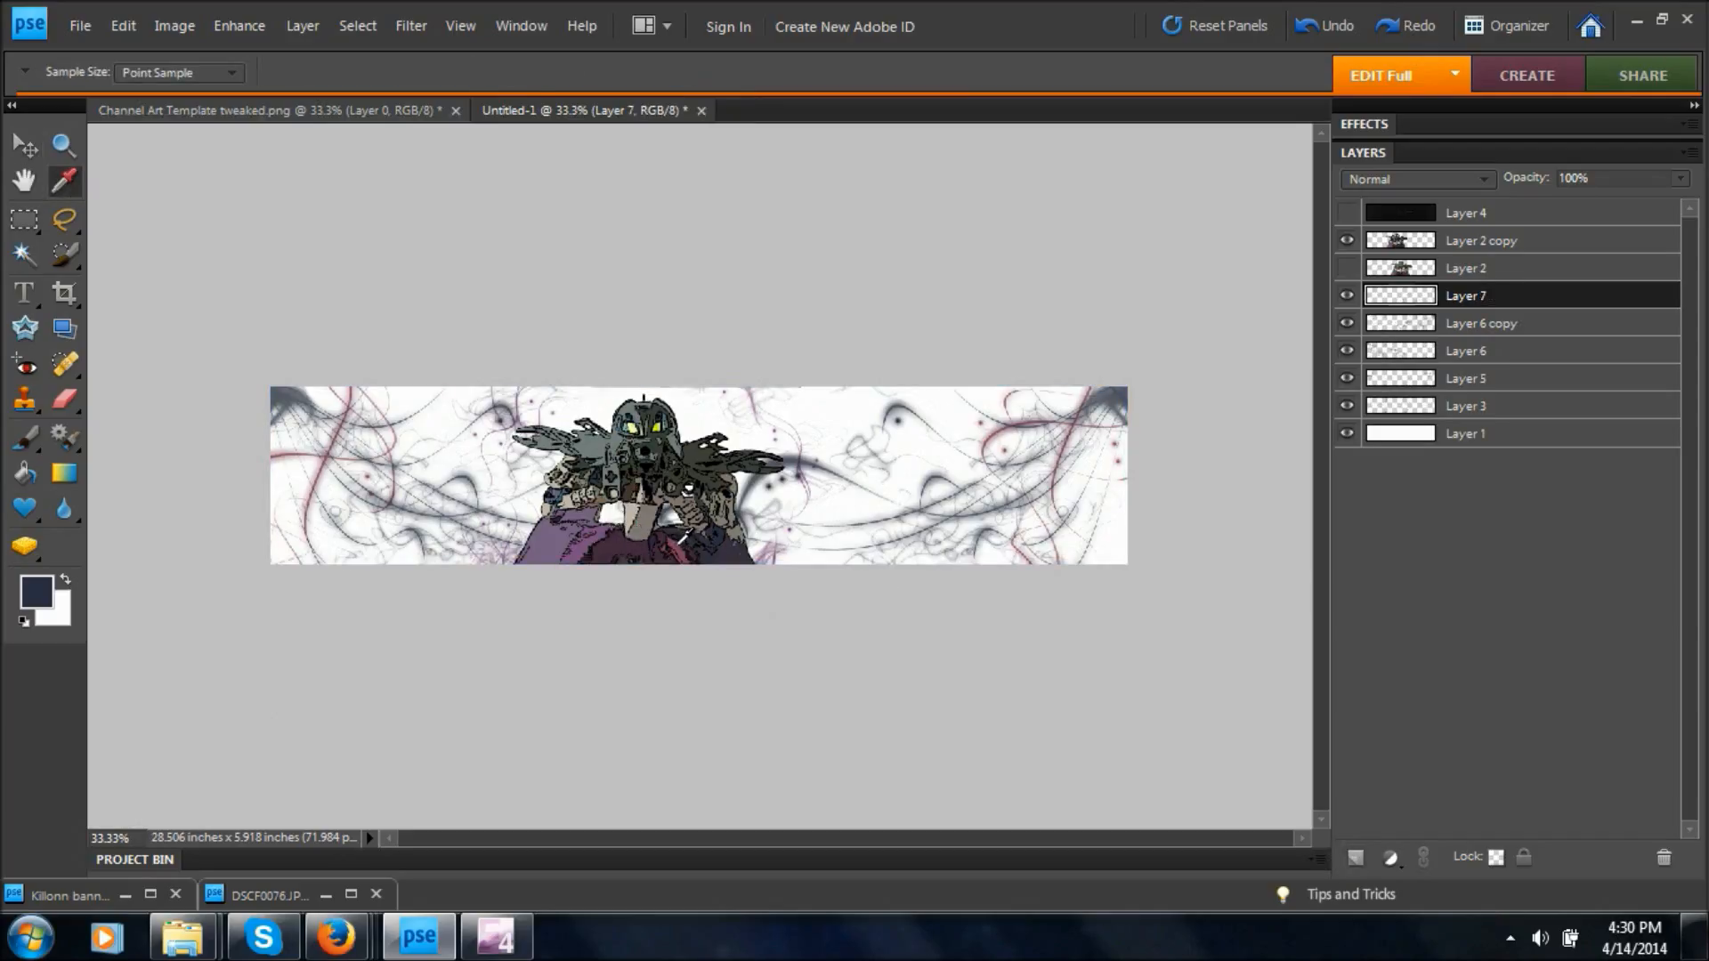
click(681, 543)
Choose the 1424 px brush from the Pen Pressure set and stamp it in rose over the banner's left and right ends on Layer 7.
click(20, 441)
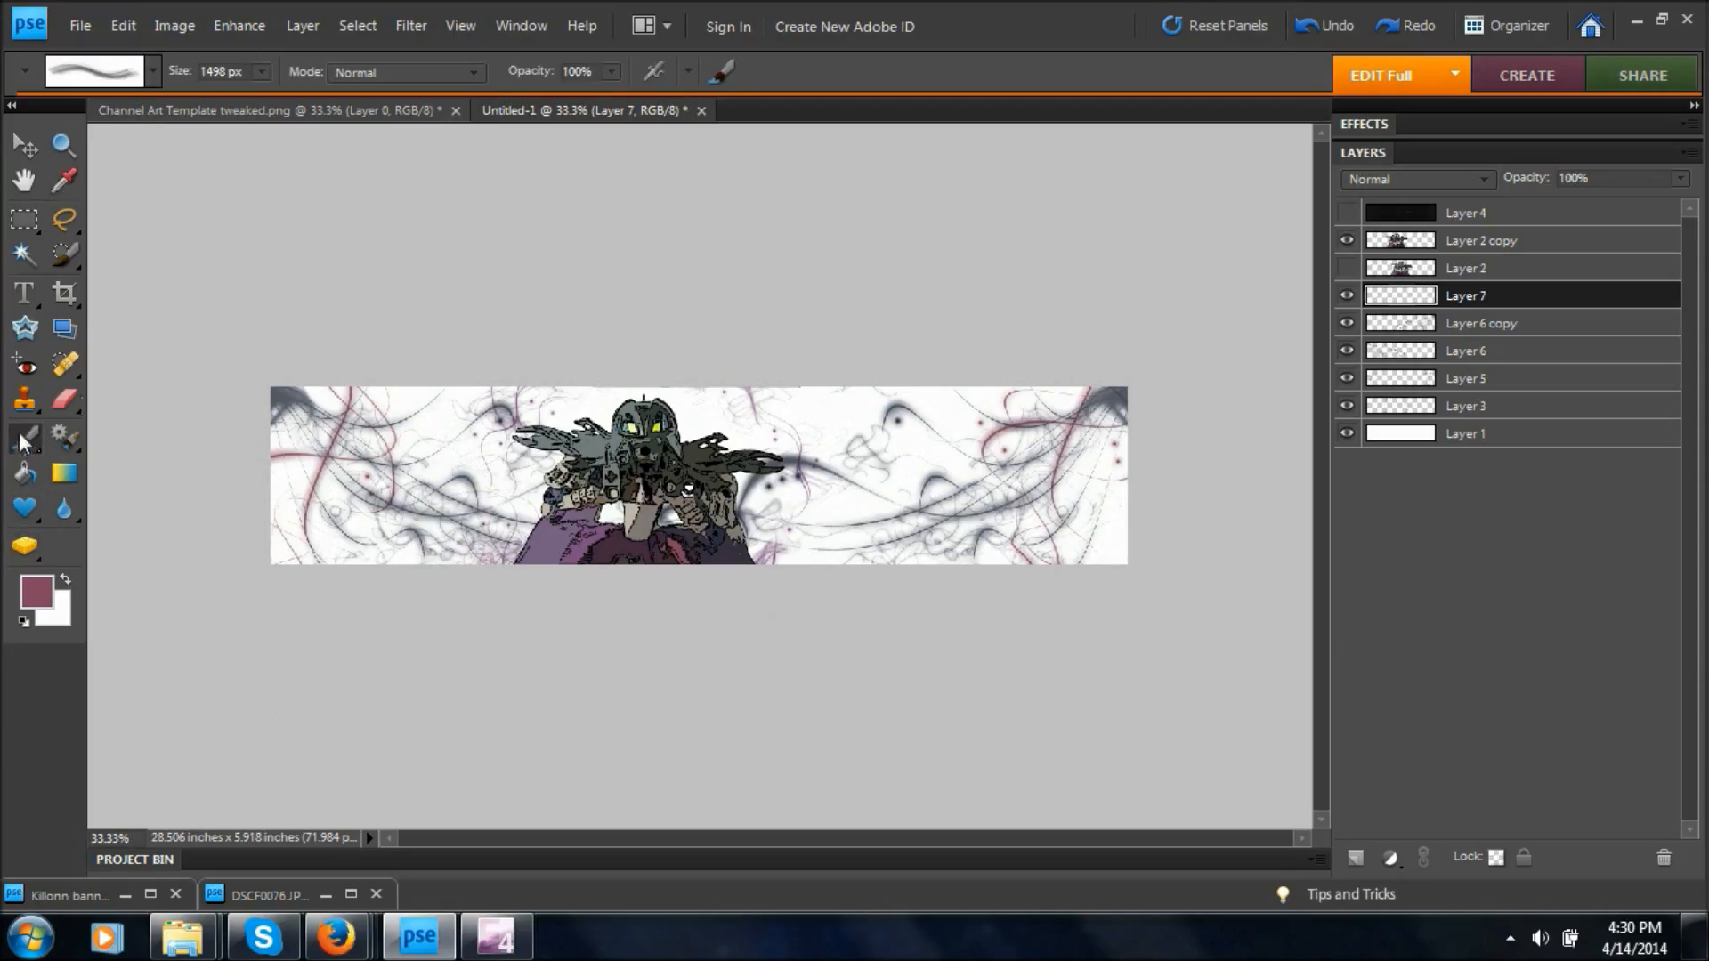
click(153, 70)
click(126, 277)
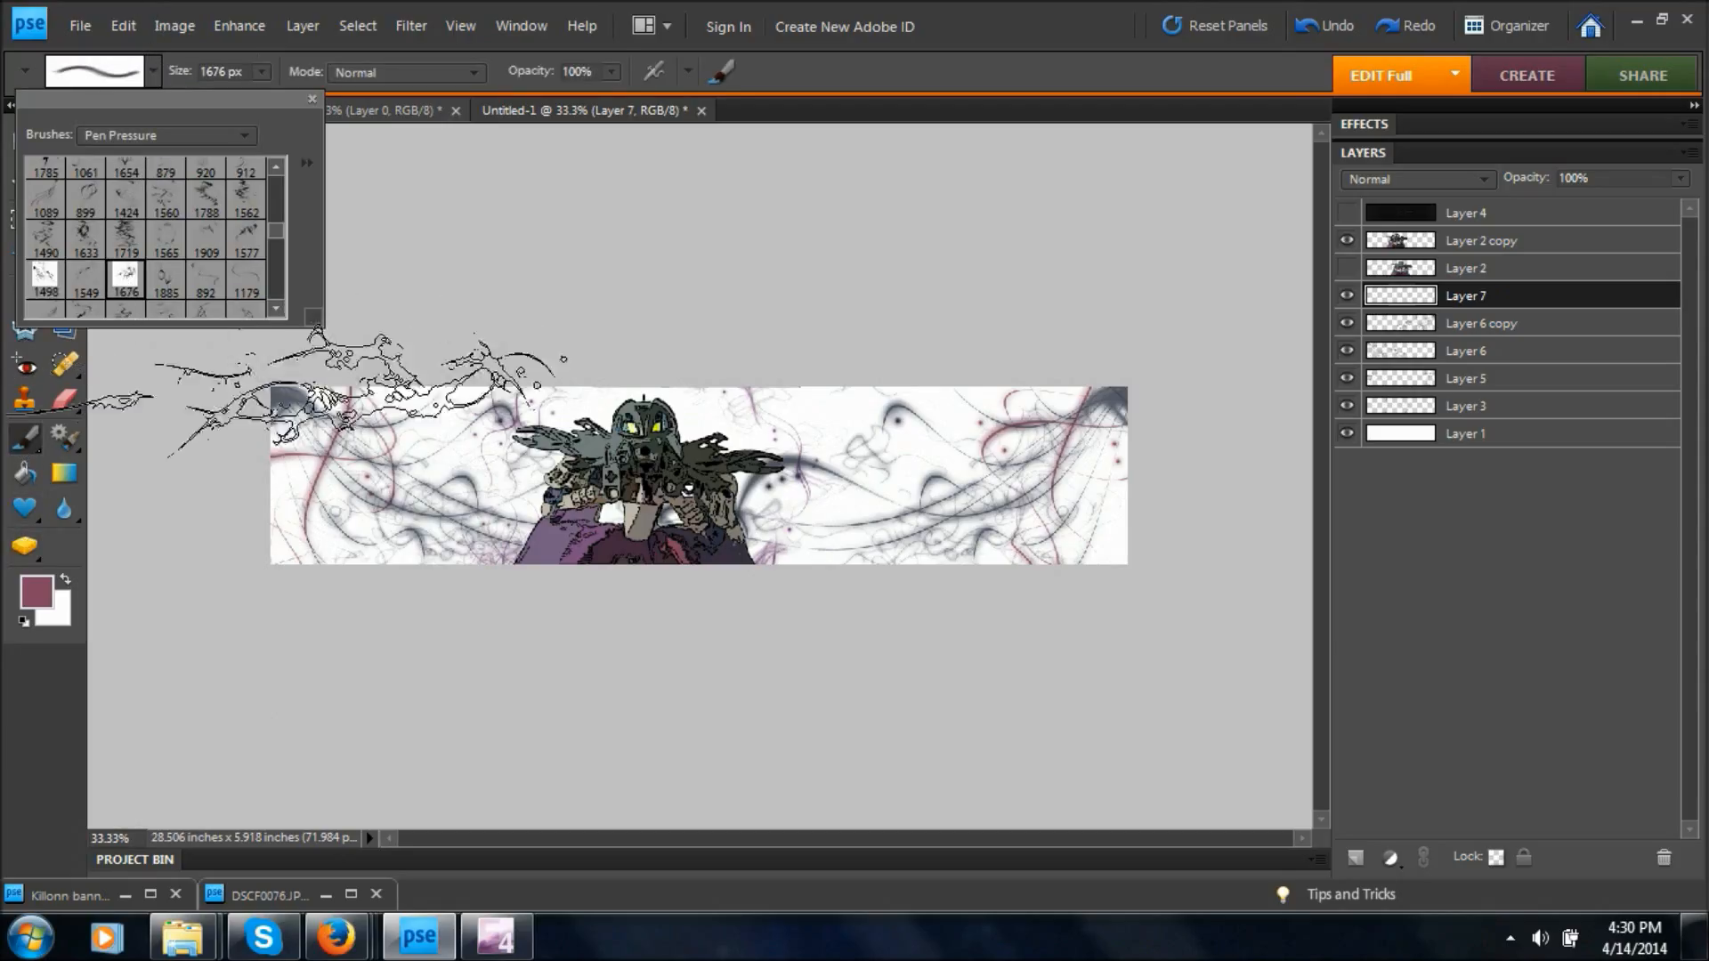
click(165, 238)
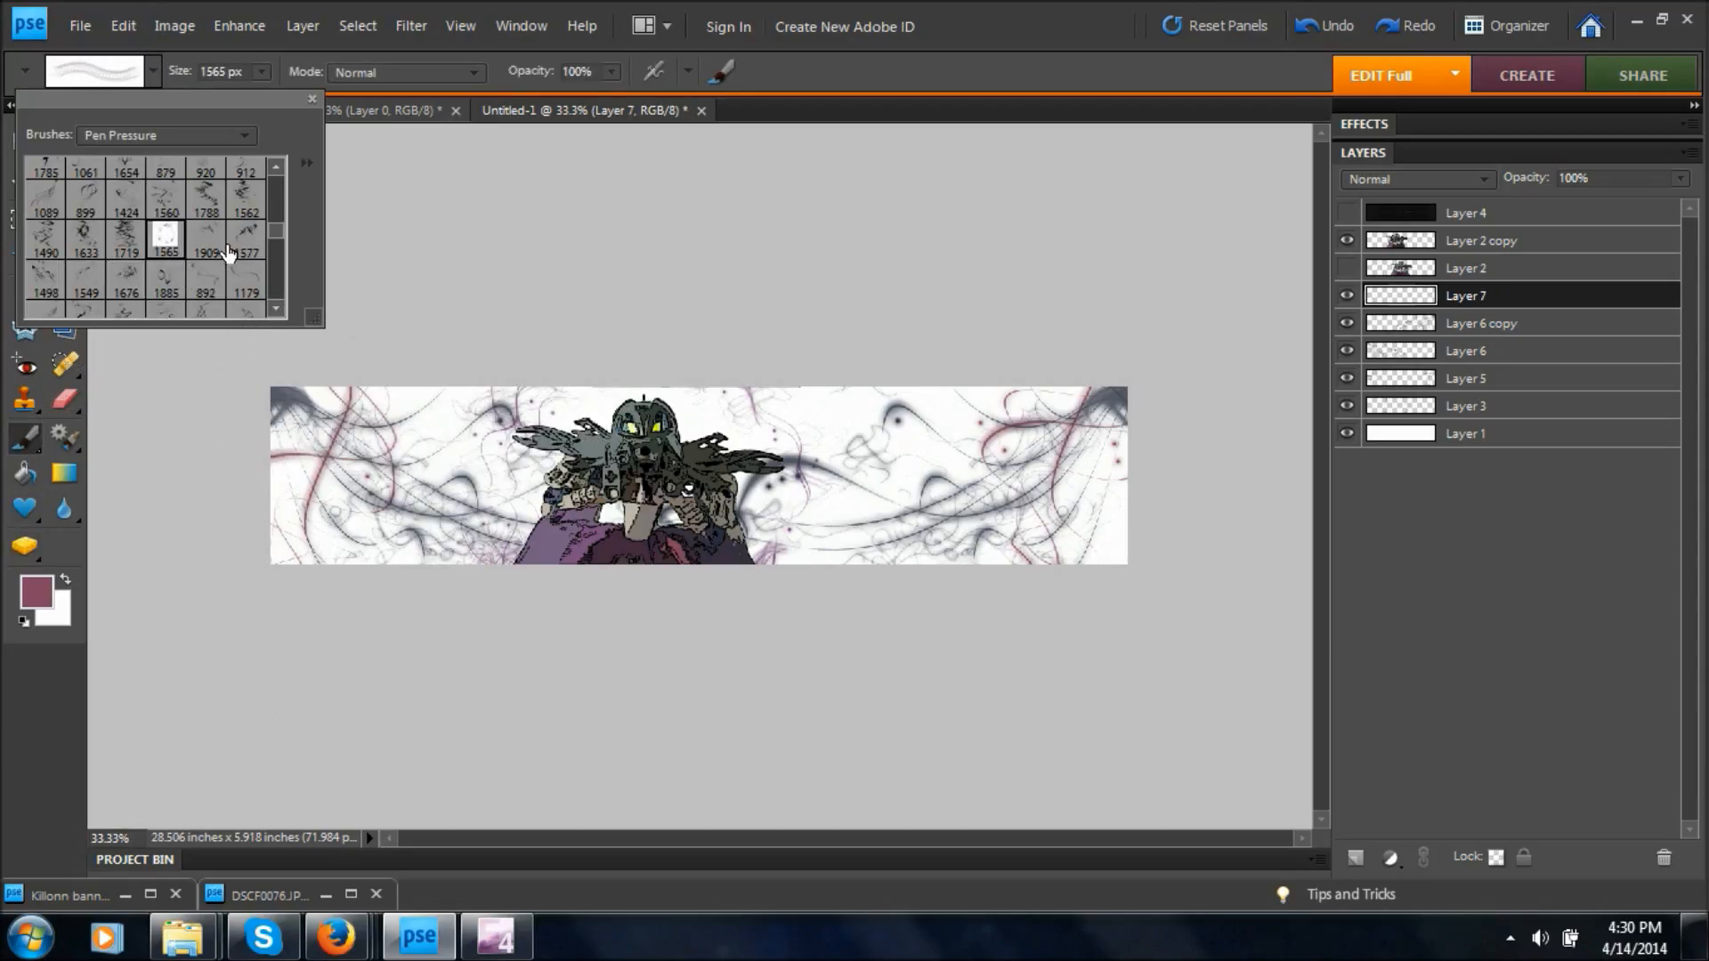
click(238, 248)
click(244, 283)
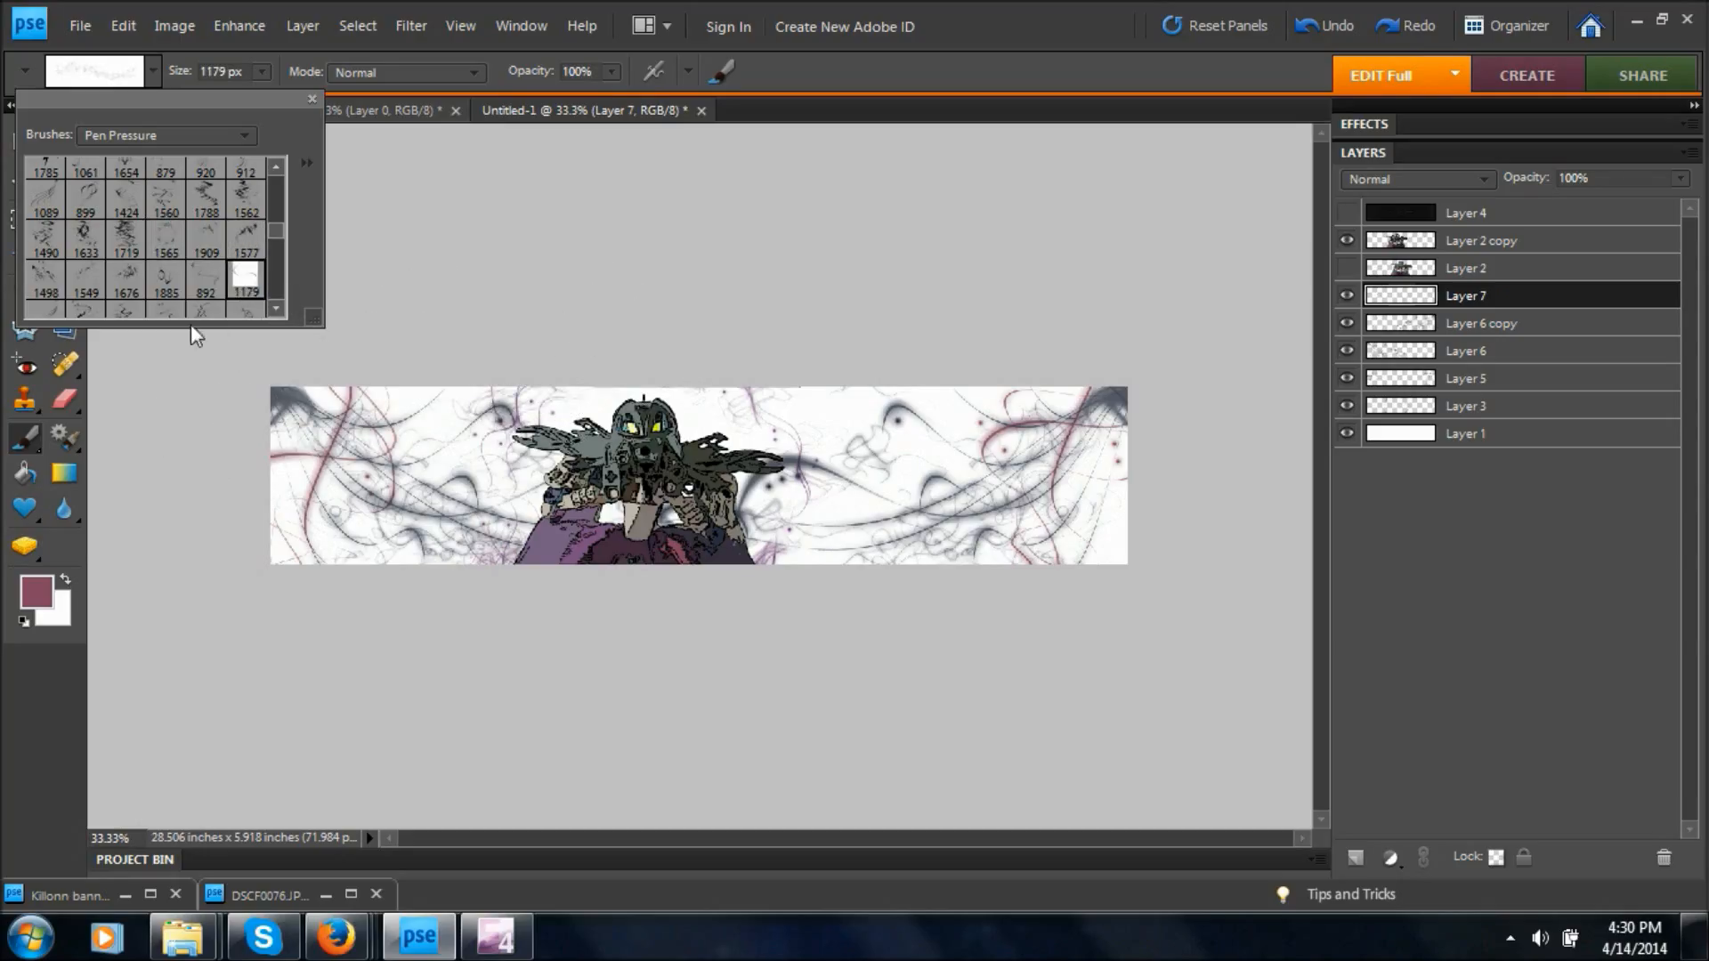
click(205, 280)
click(86, 284)
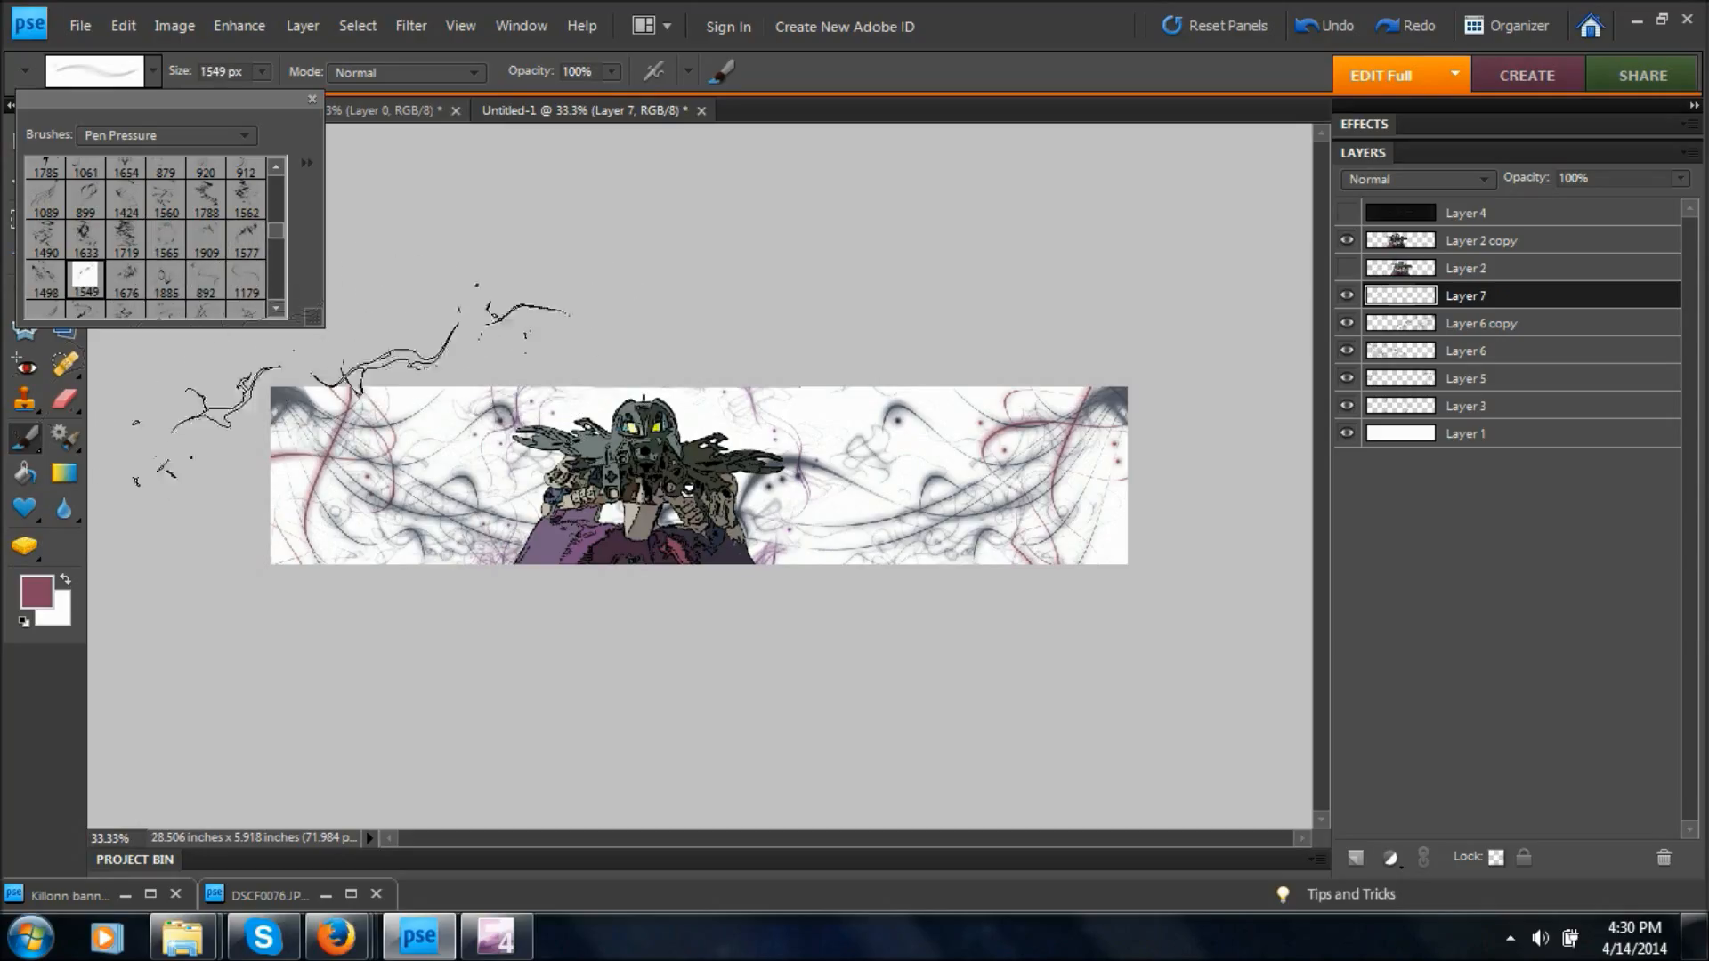
click(45, 294)
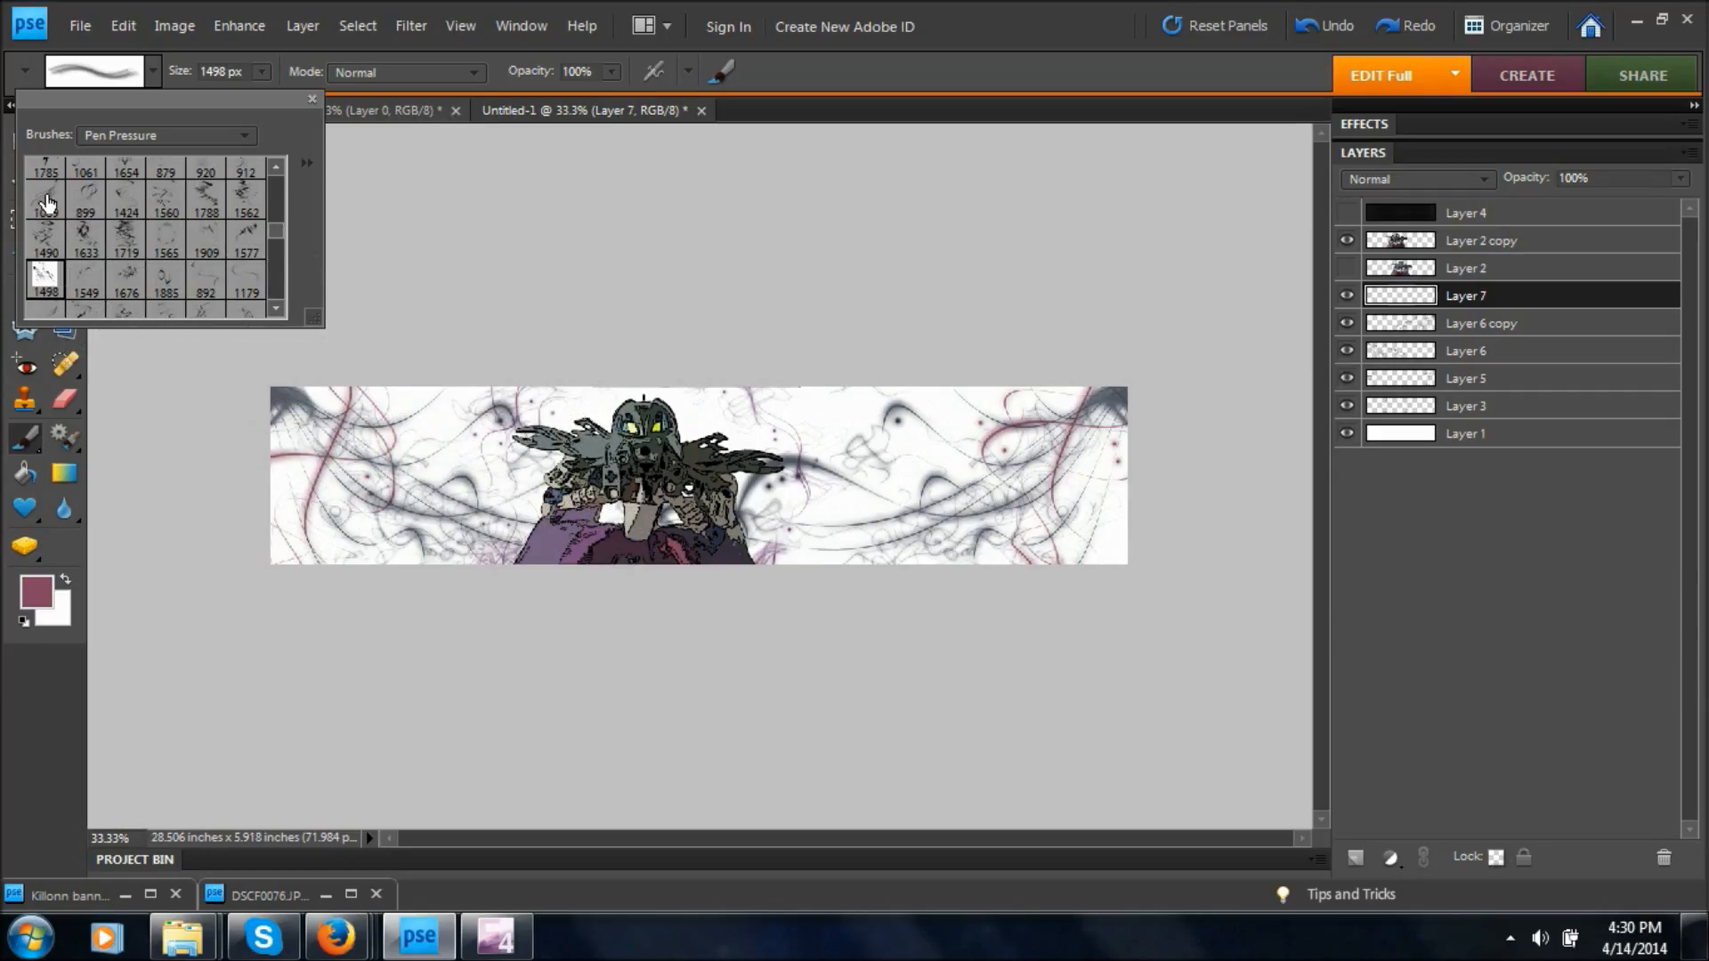
click(125, 198)
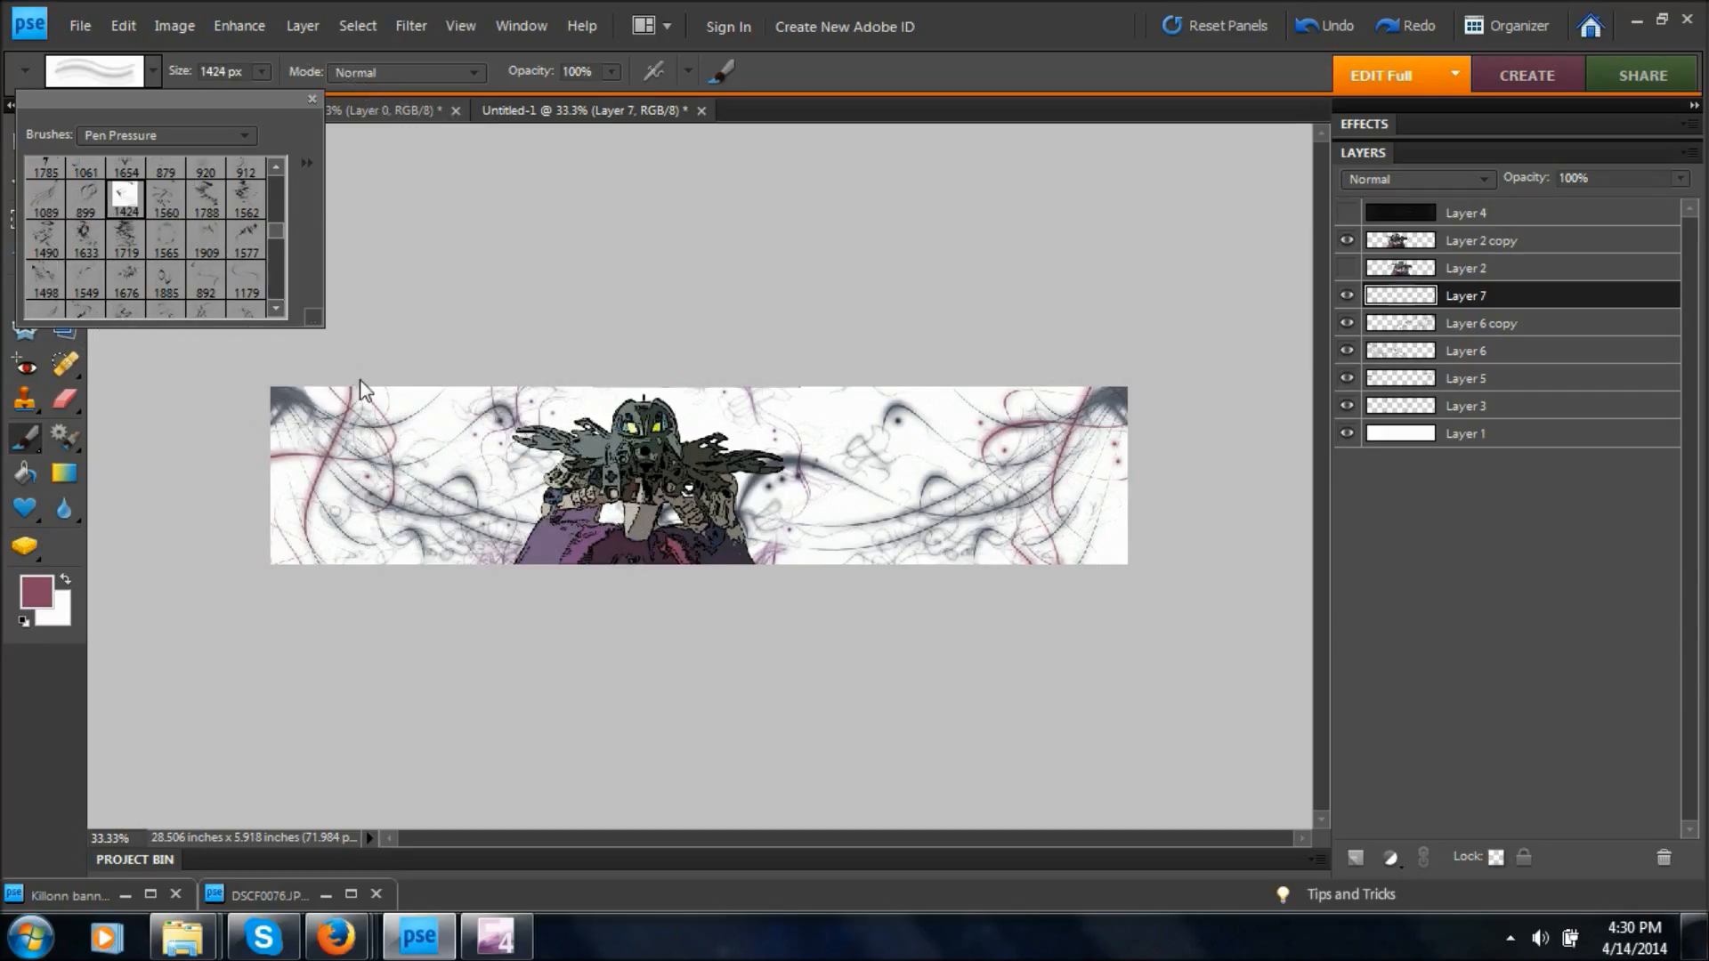
click(330, 519)
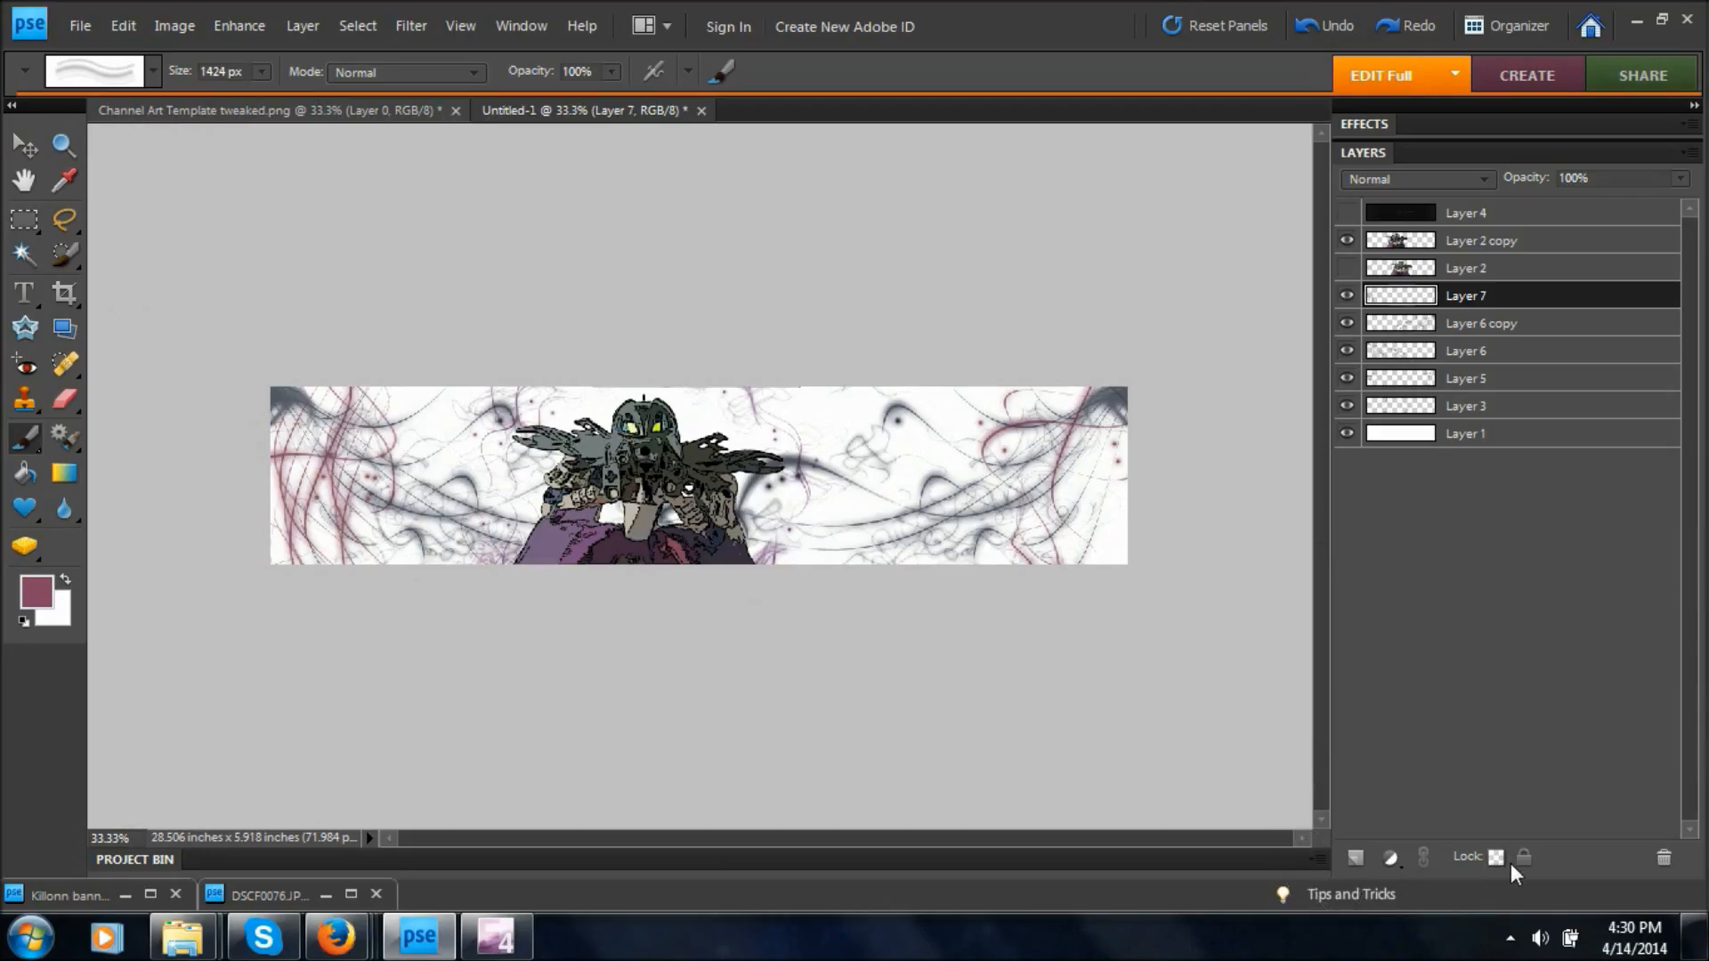
key(ctrl+z)
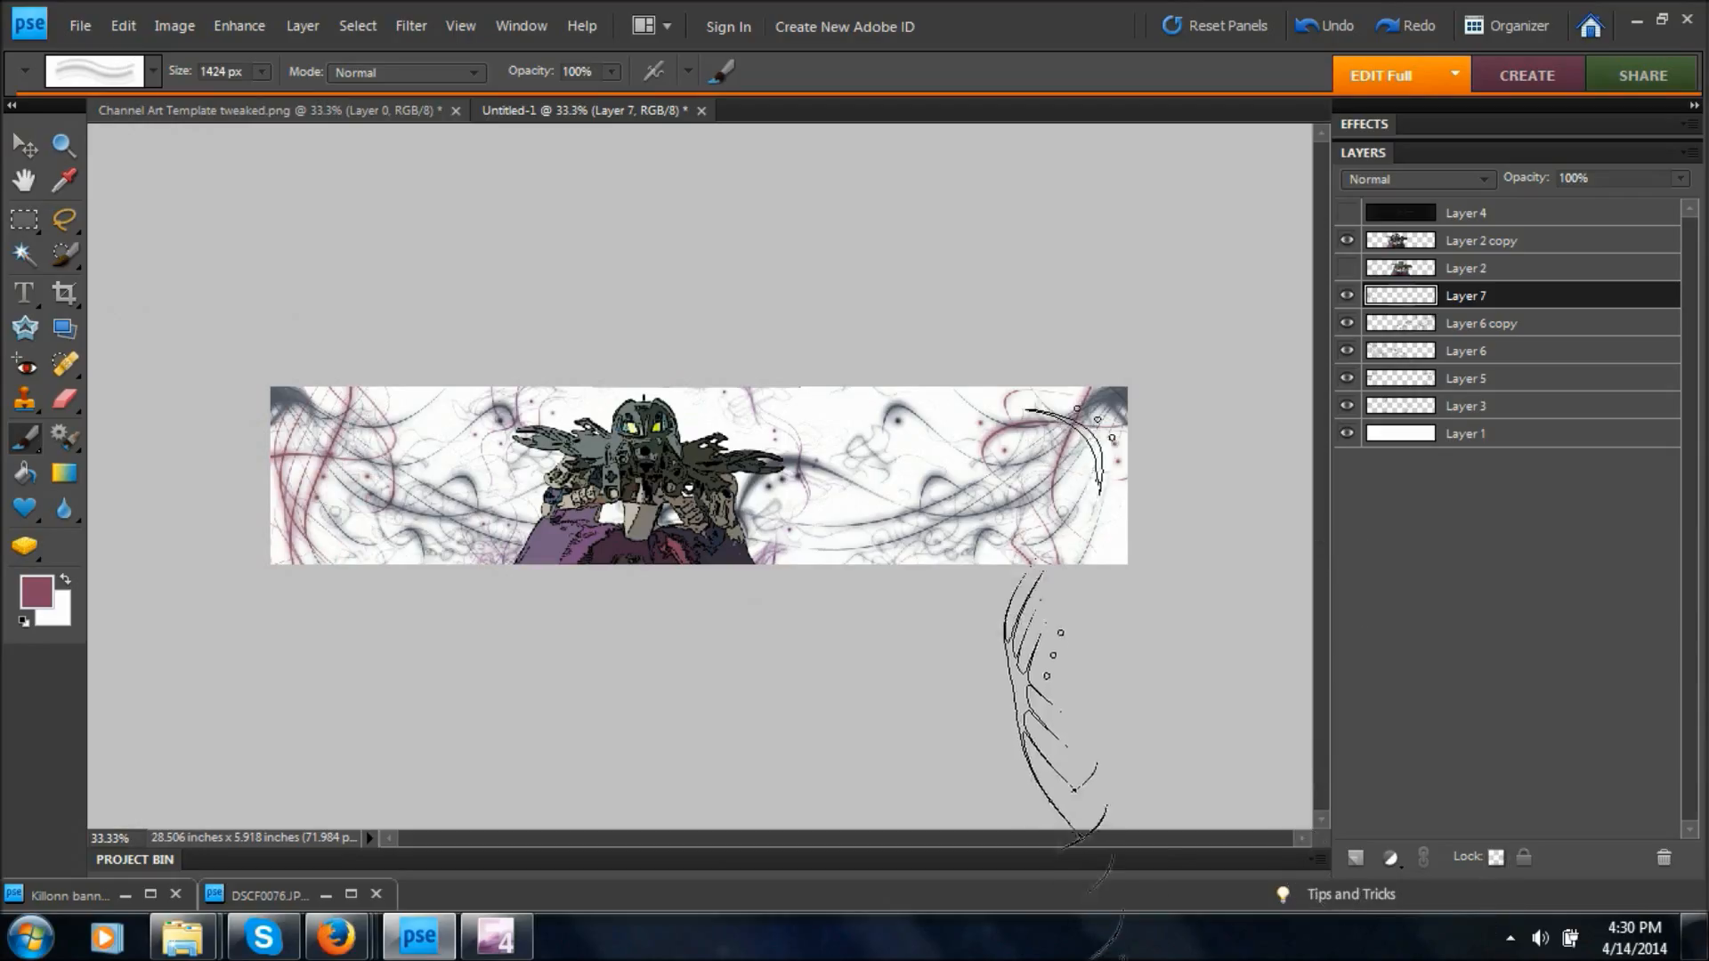
click(1131, 502)
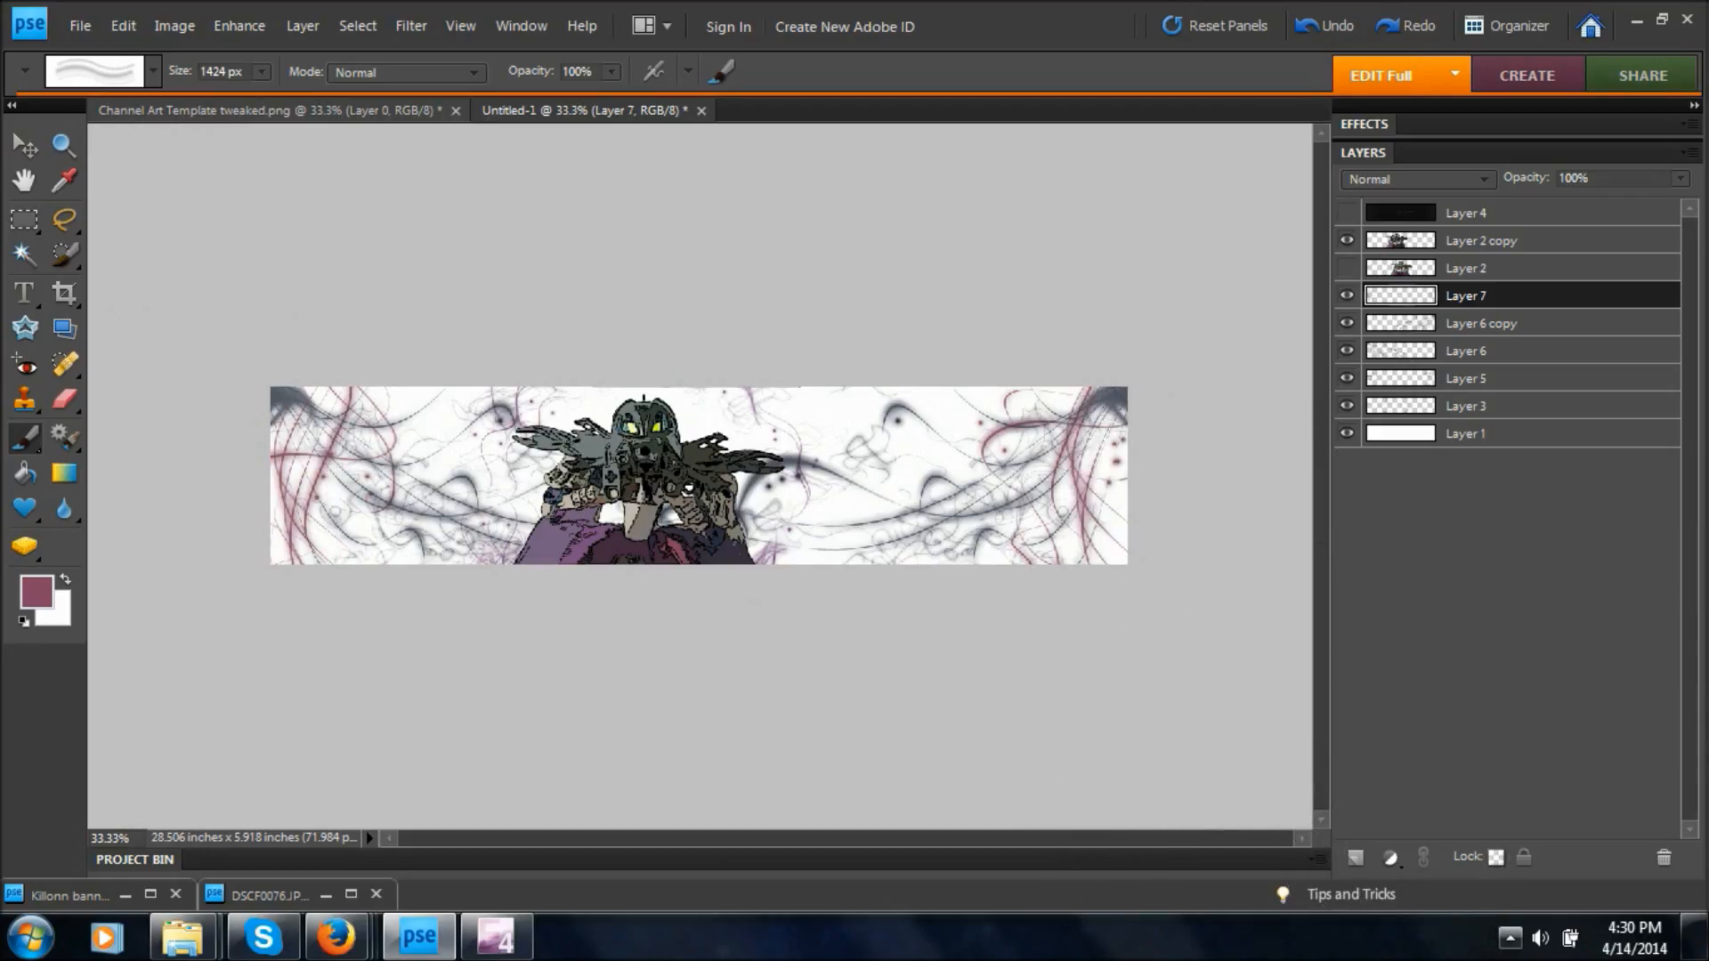
Set the 1424 px brush's angle to 87° and stamp its rose strands along the banner's upper edge.
click(722, 71)
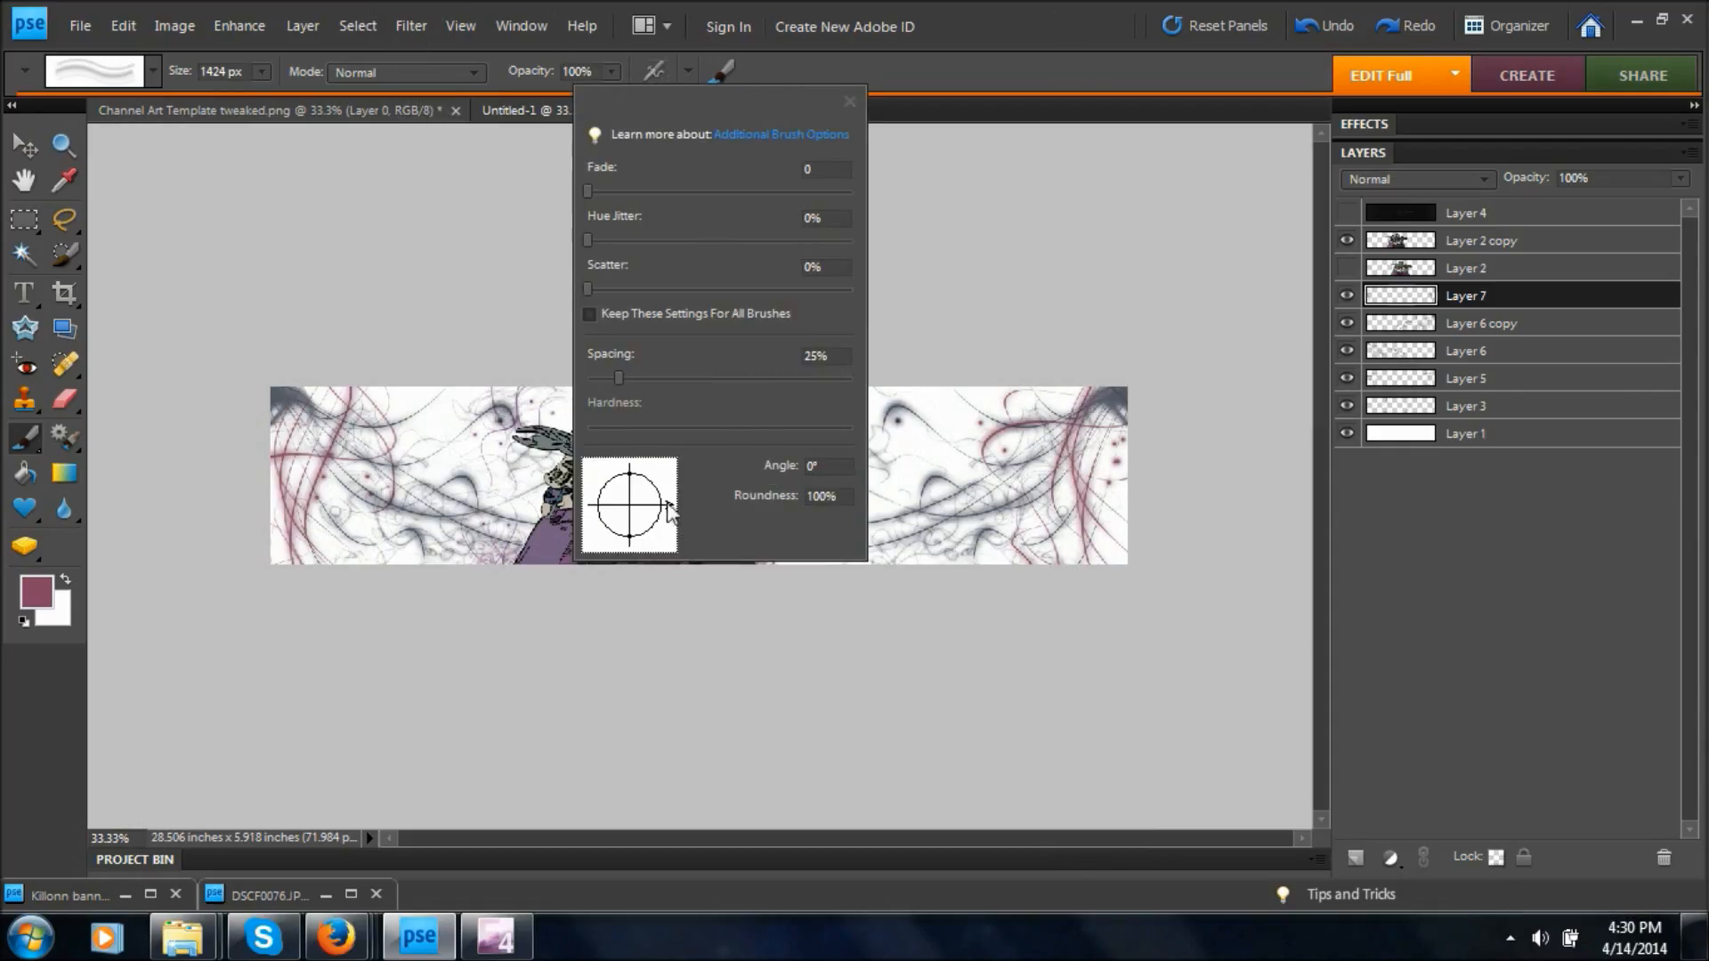
mouse_move(663, 505)
mouse_down()
mouse_move(652, 537)
mouse_move(657, 485)
mouse_move(631, 463)
mouse_up()
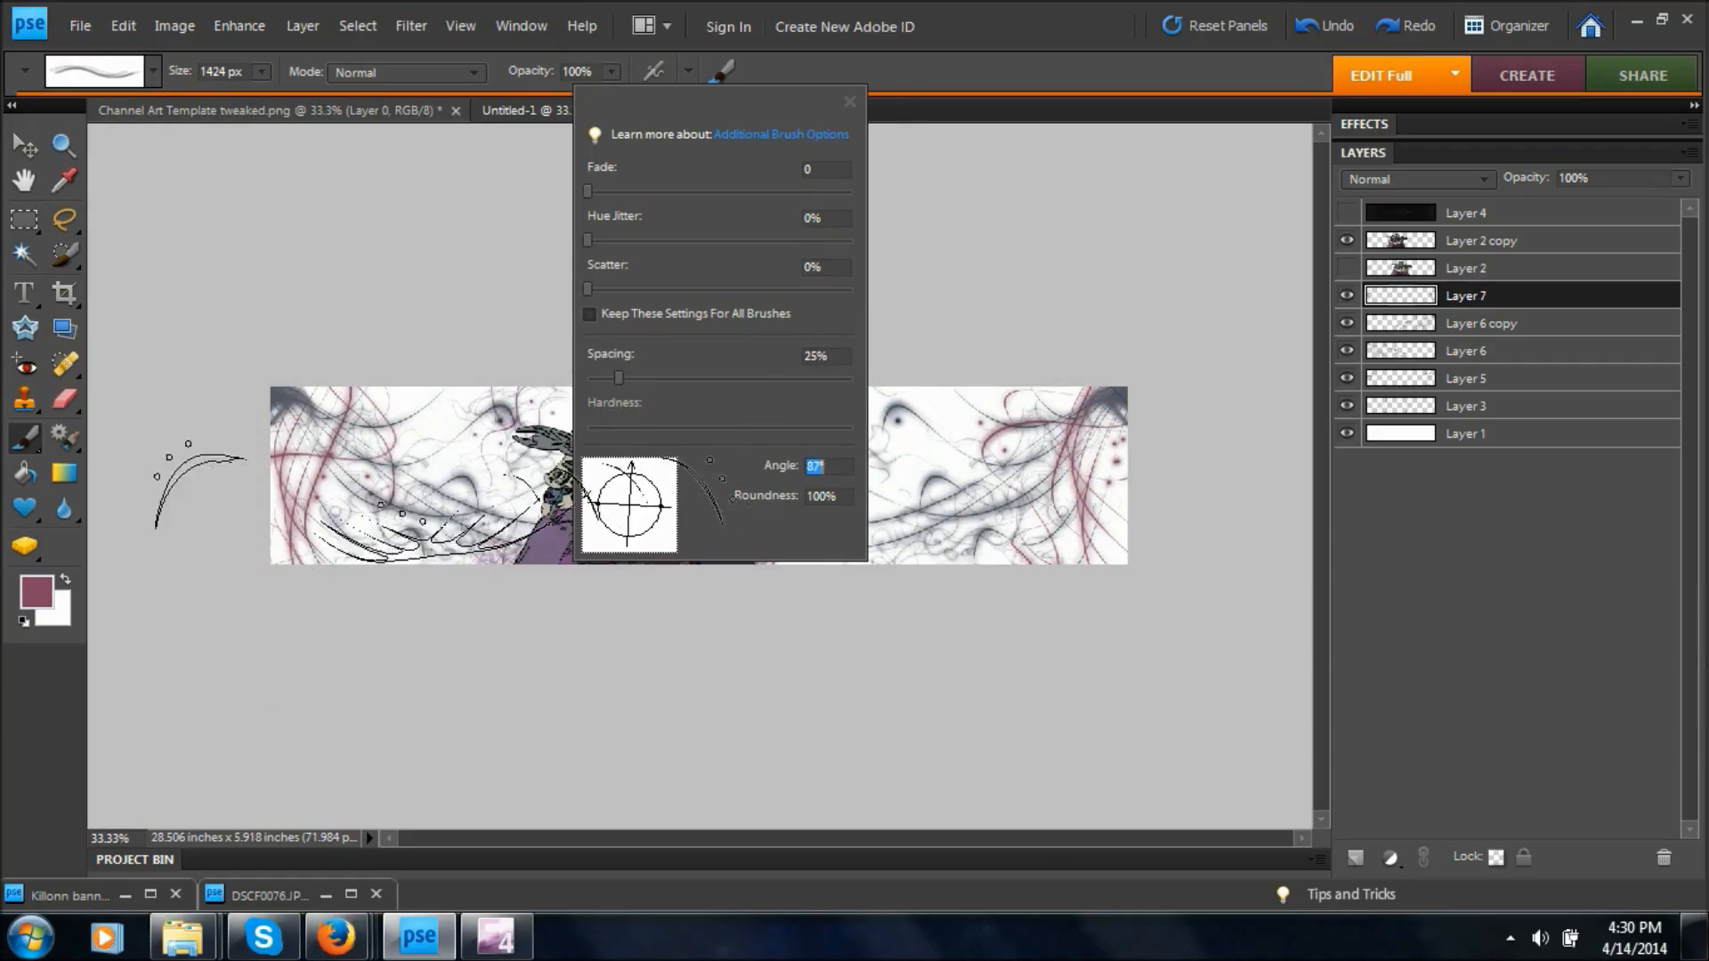
click(433, 212)
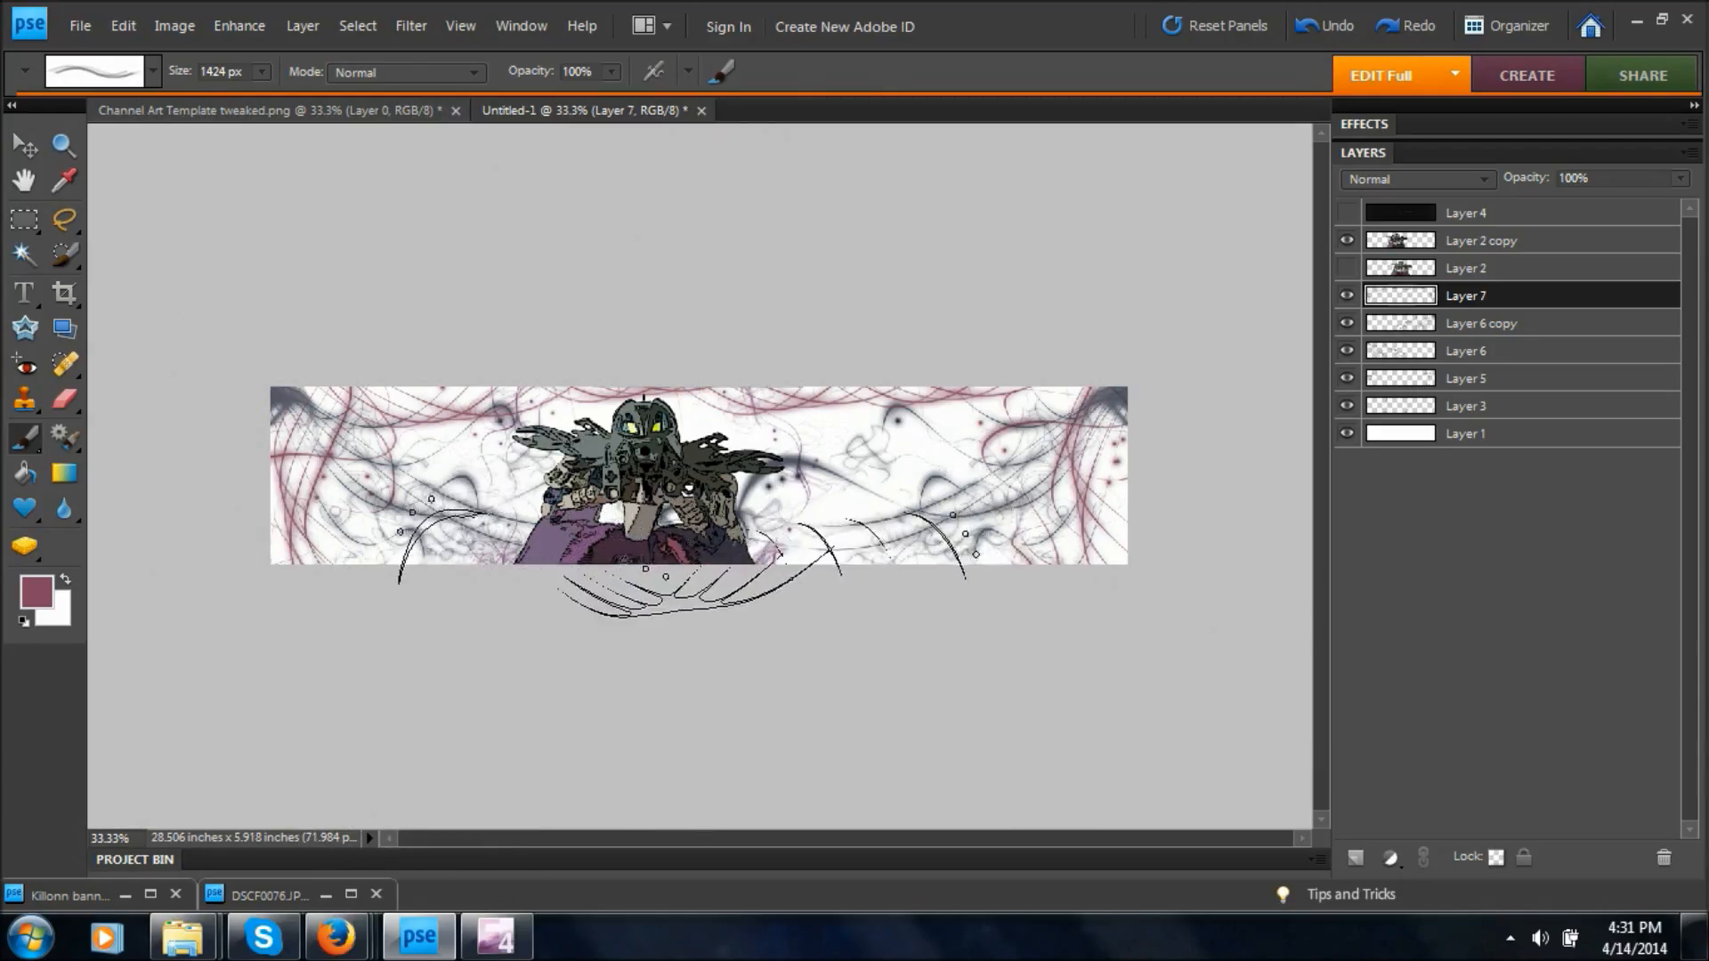
Choose the symmetrical 1654 px brush and stamp it in rose behind the figure, centered near the banner's lower edge.
click(152, 76)
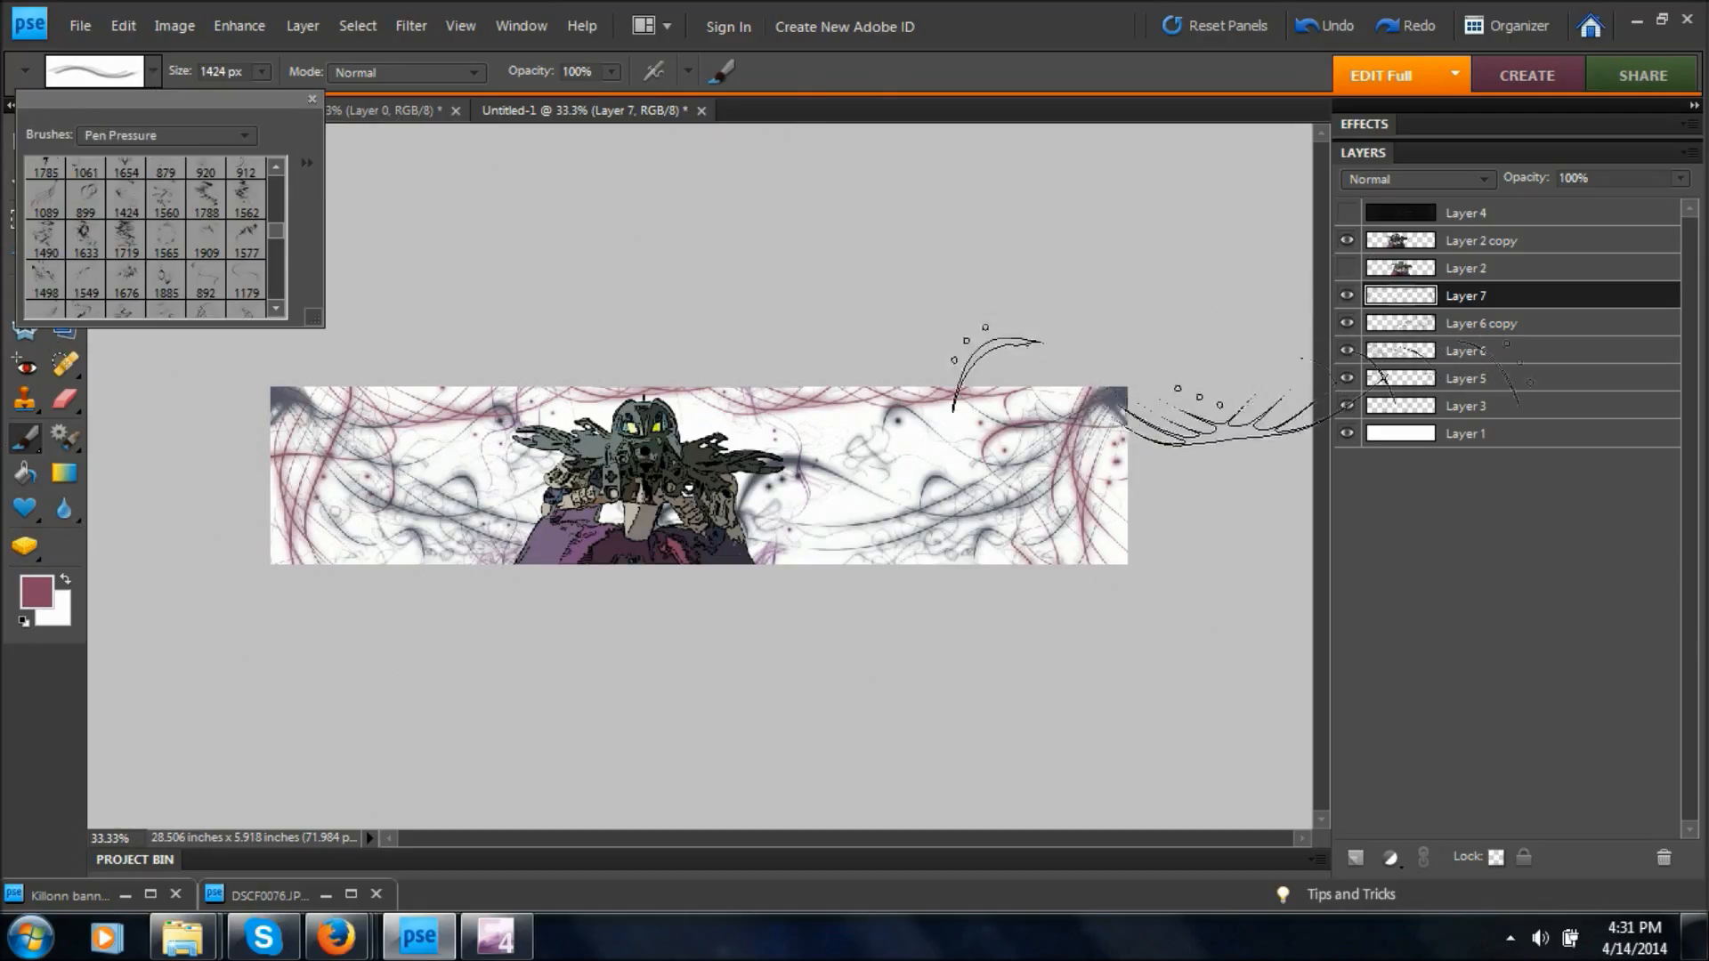
scroll(289, 233, up, 5)
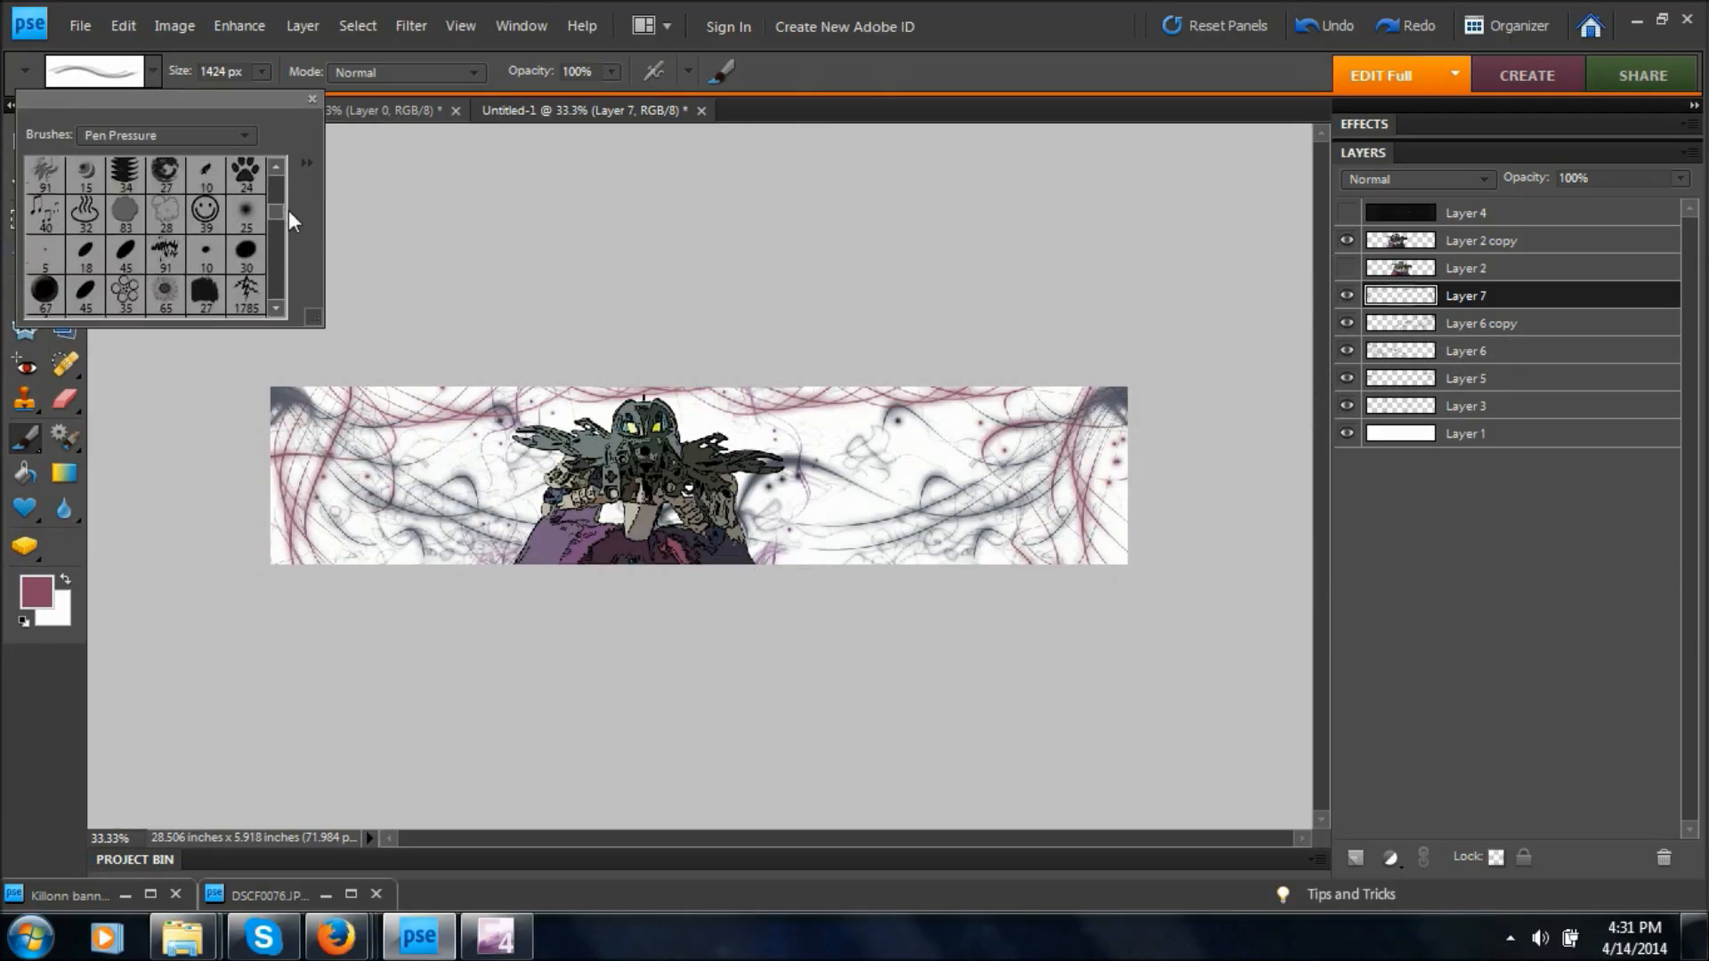
click(130, 249)
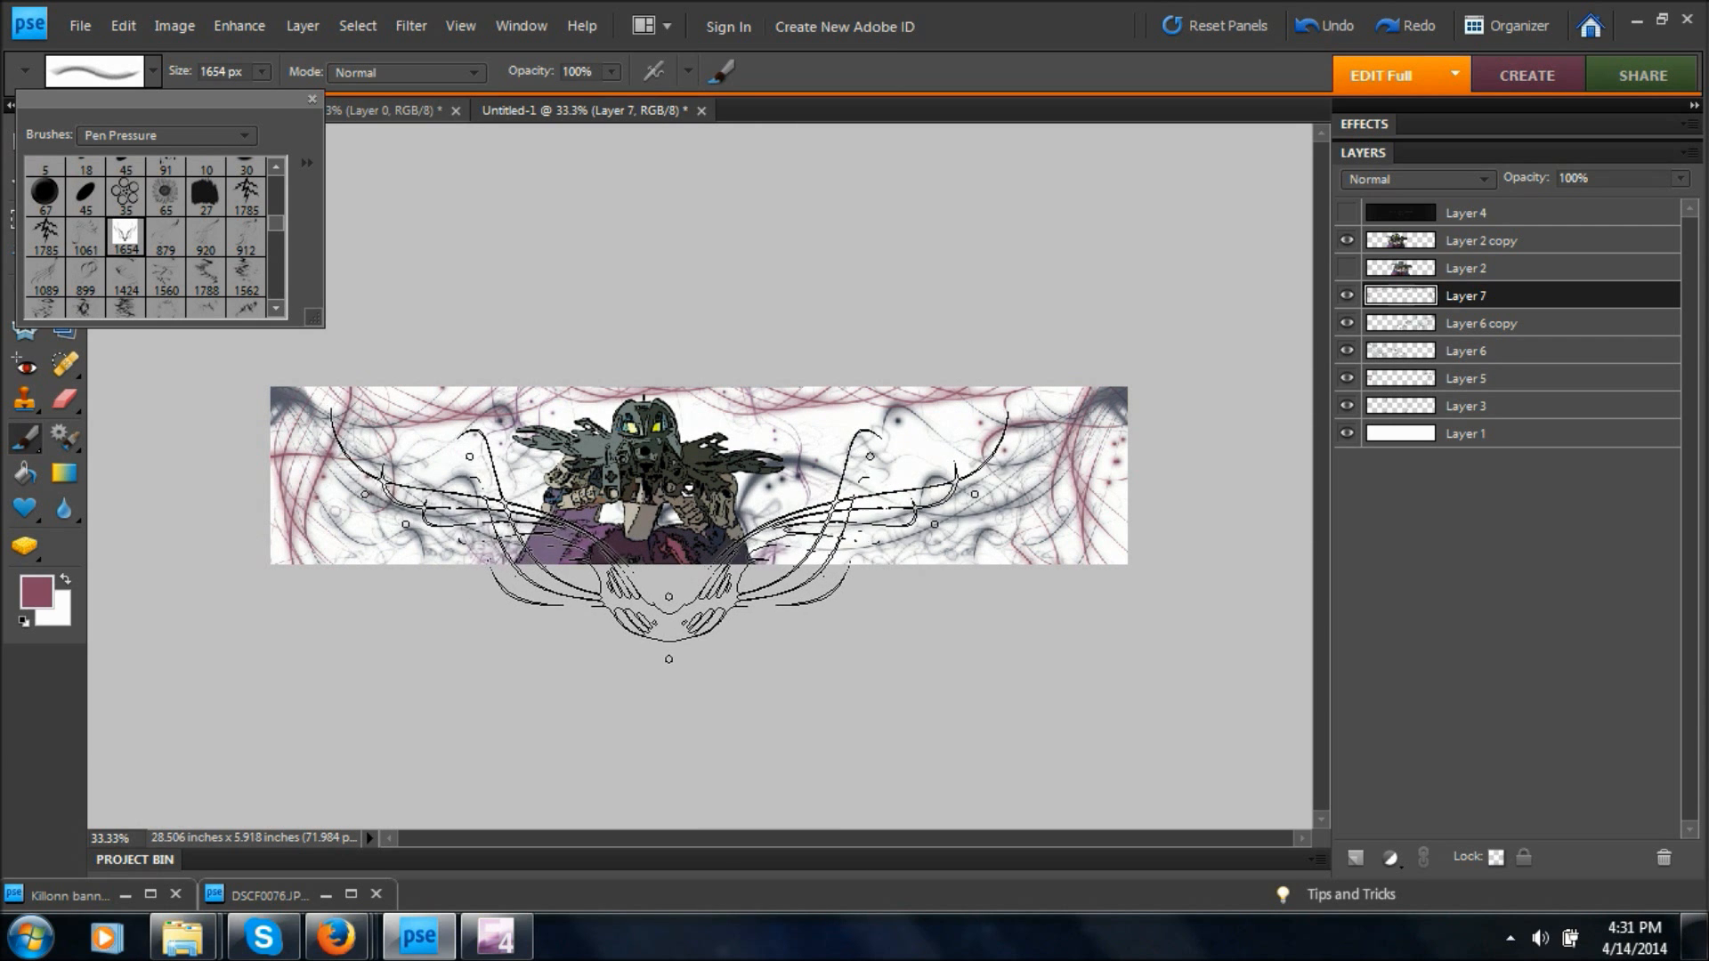
click(673, 543)
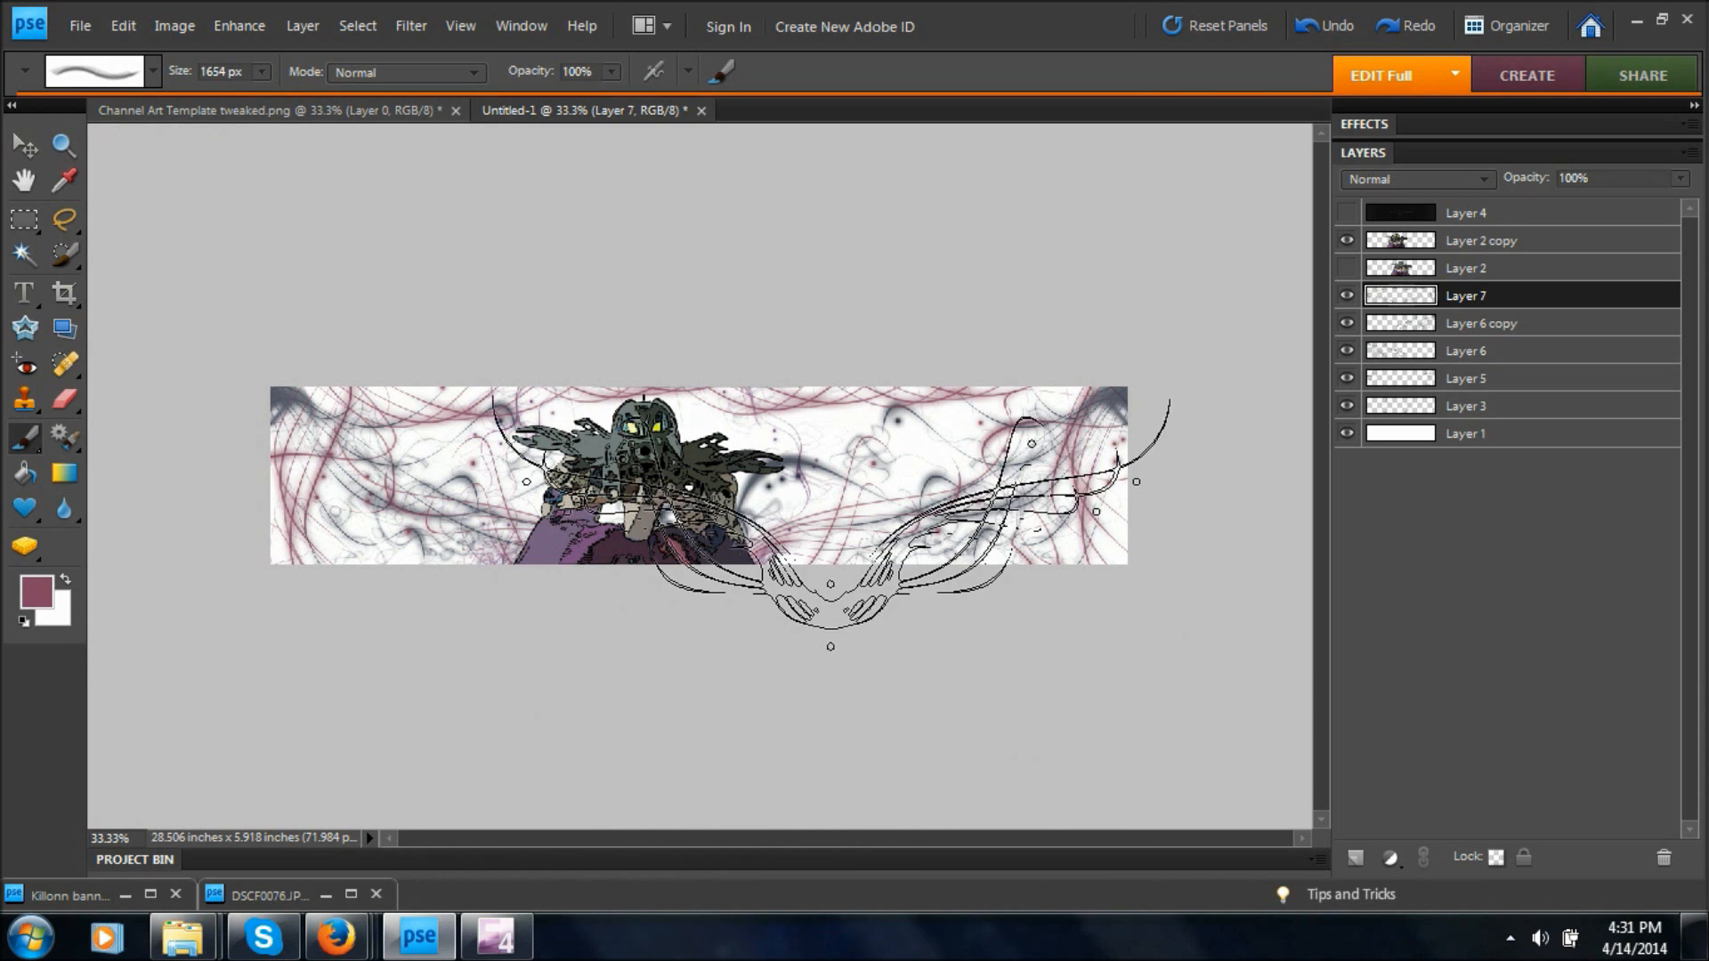
Make rose the background color, sample the figure's dark clothing as the foreground color, and add a blank layer above Layer 1 for a gradient.
click(1400, 440)
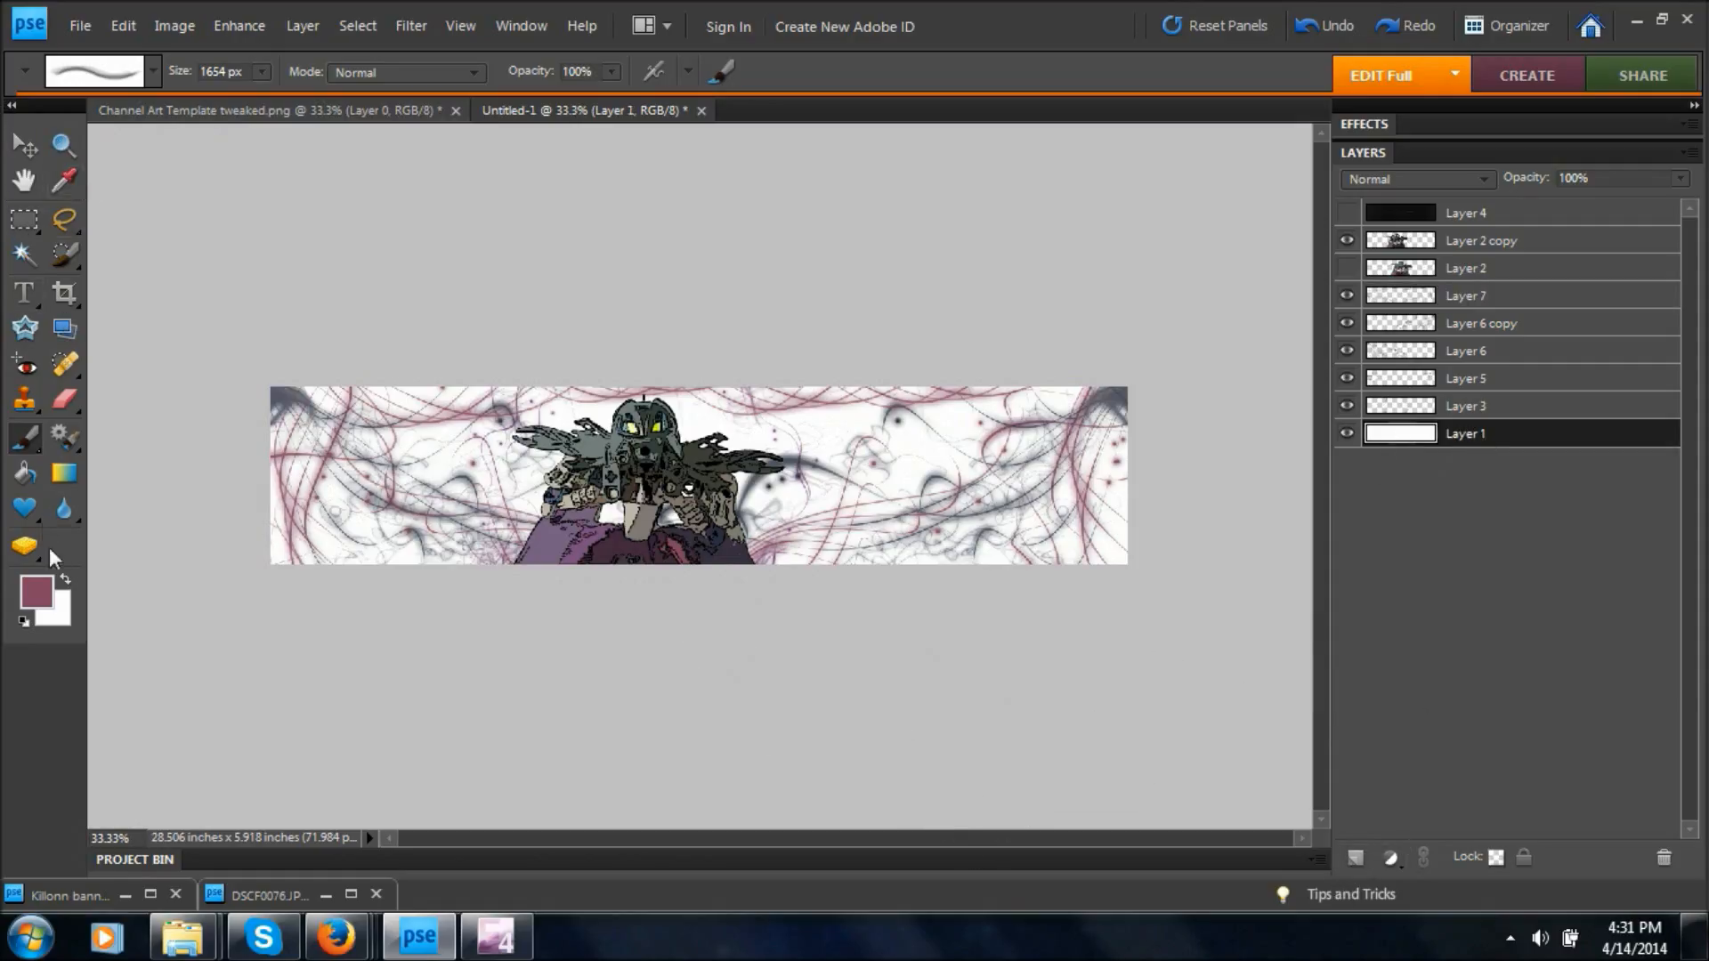
click(65, 579)
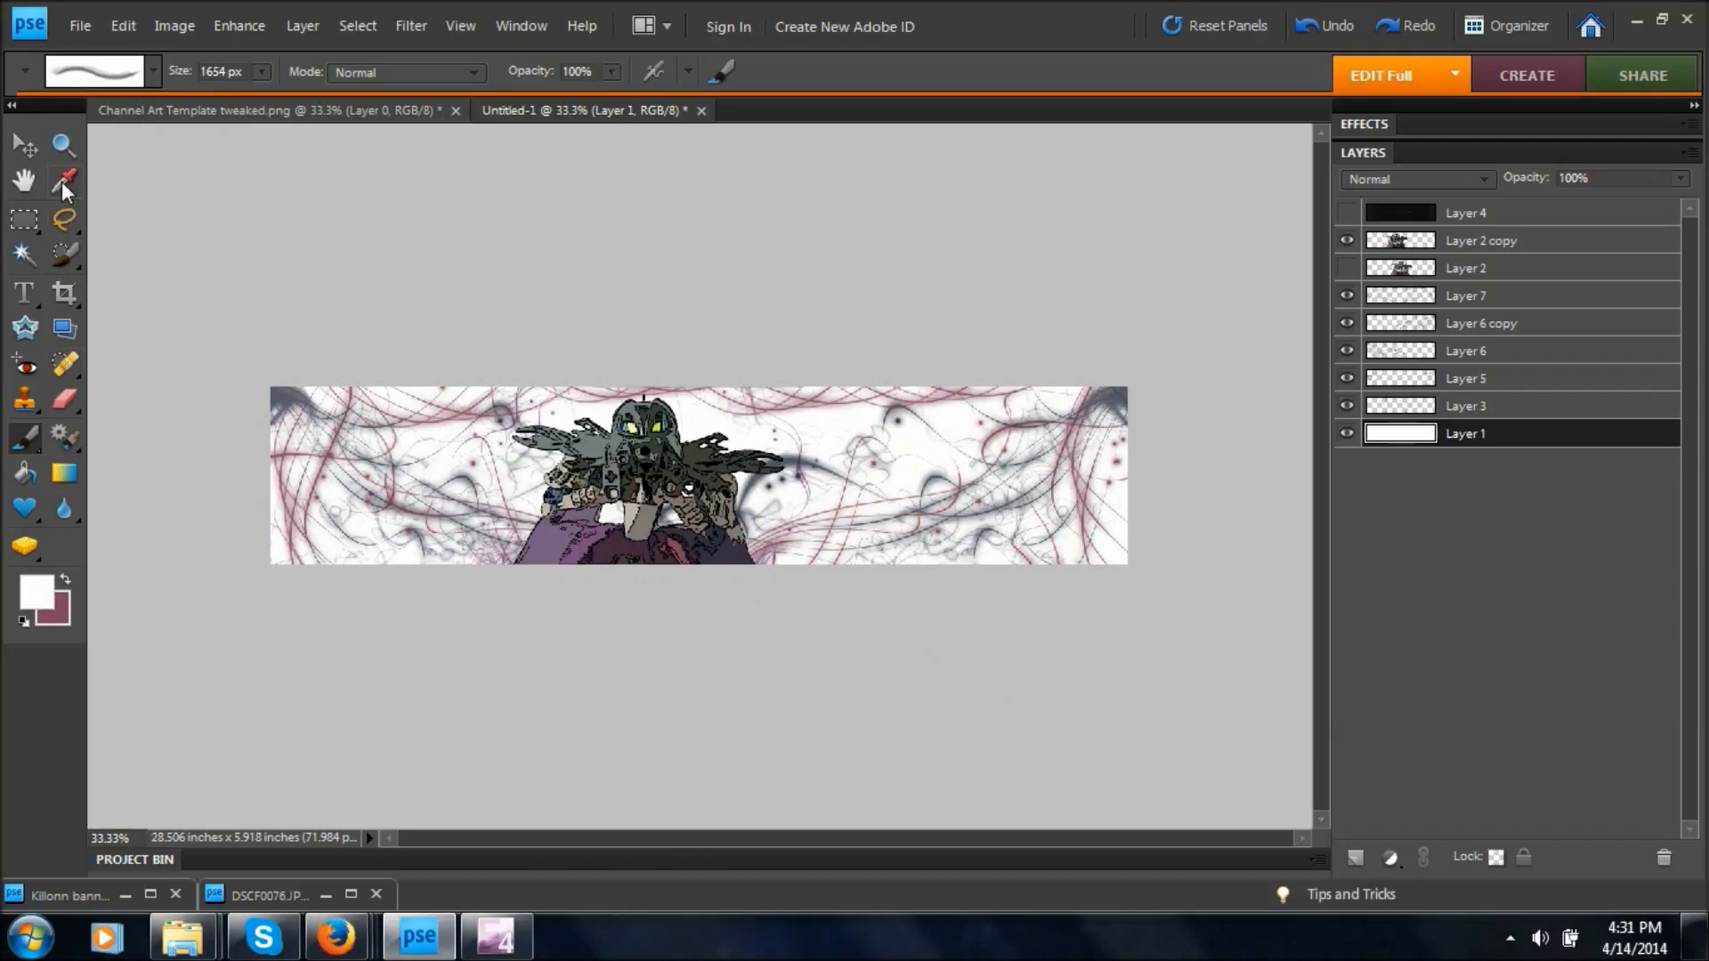
click(61, 182)
click(732, 547)
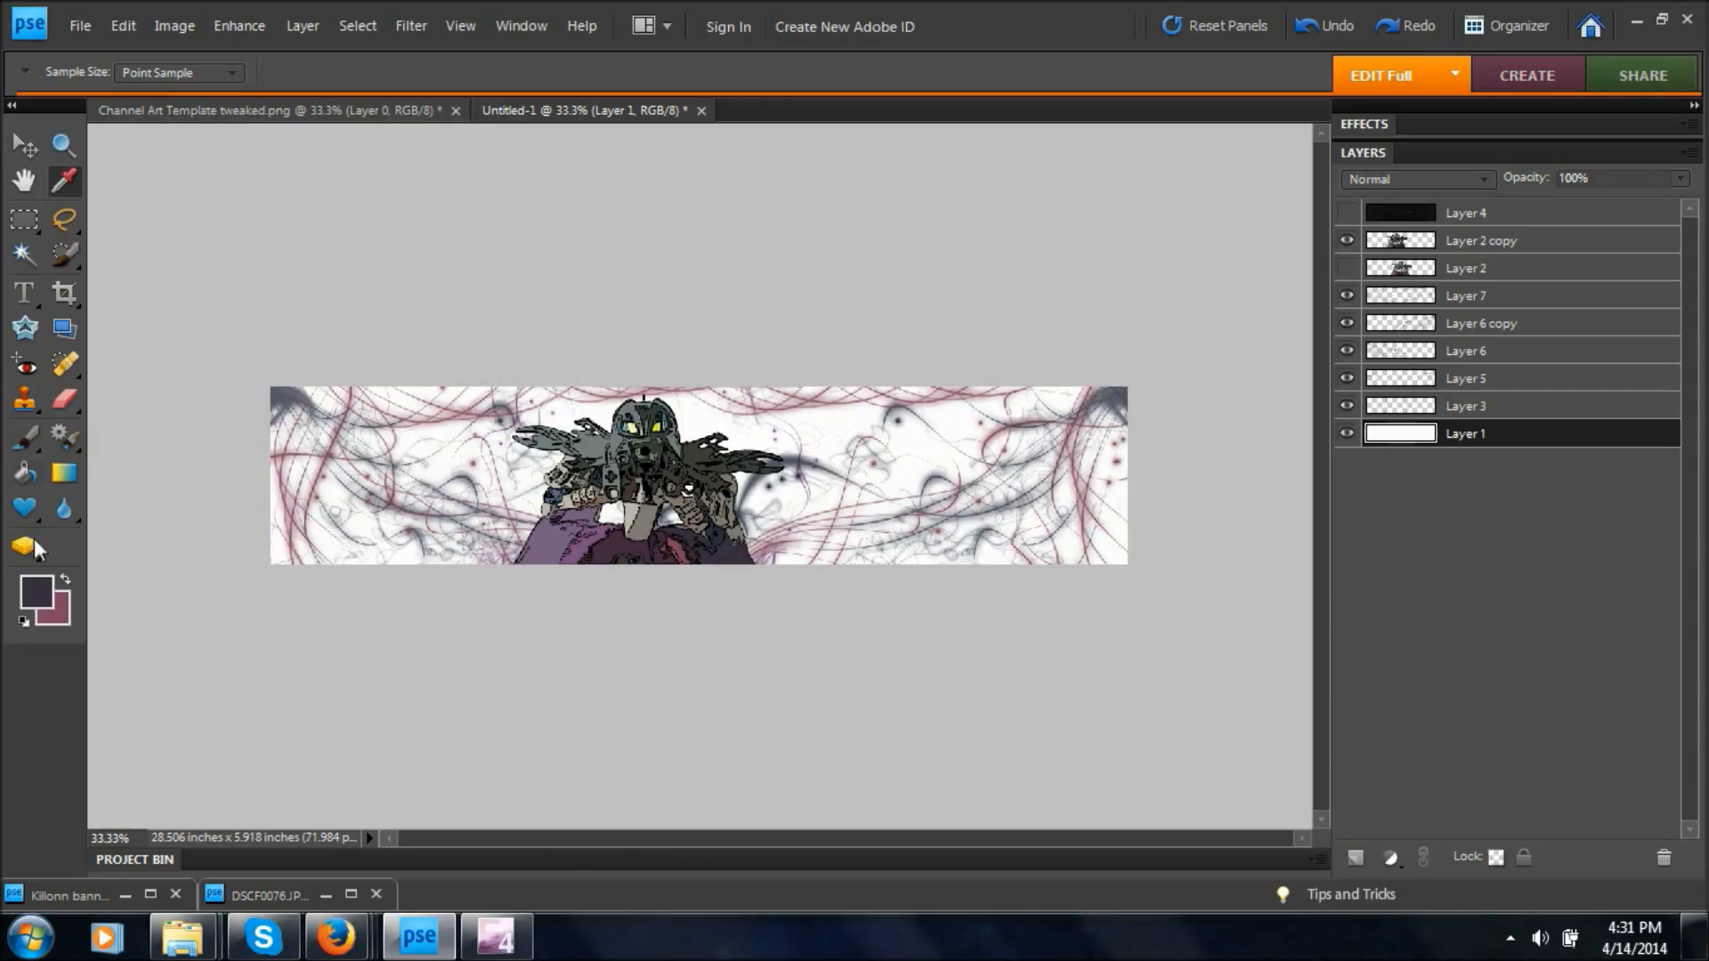
click(64, 473)
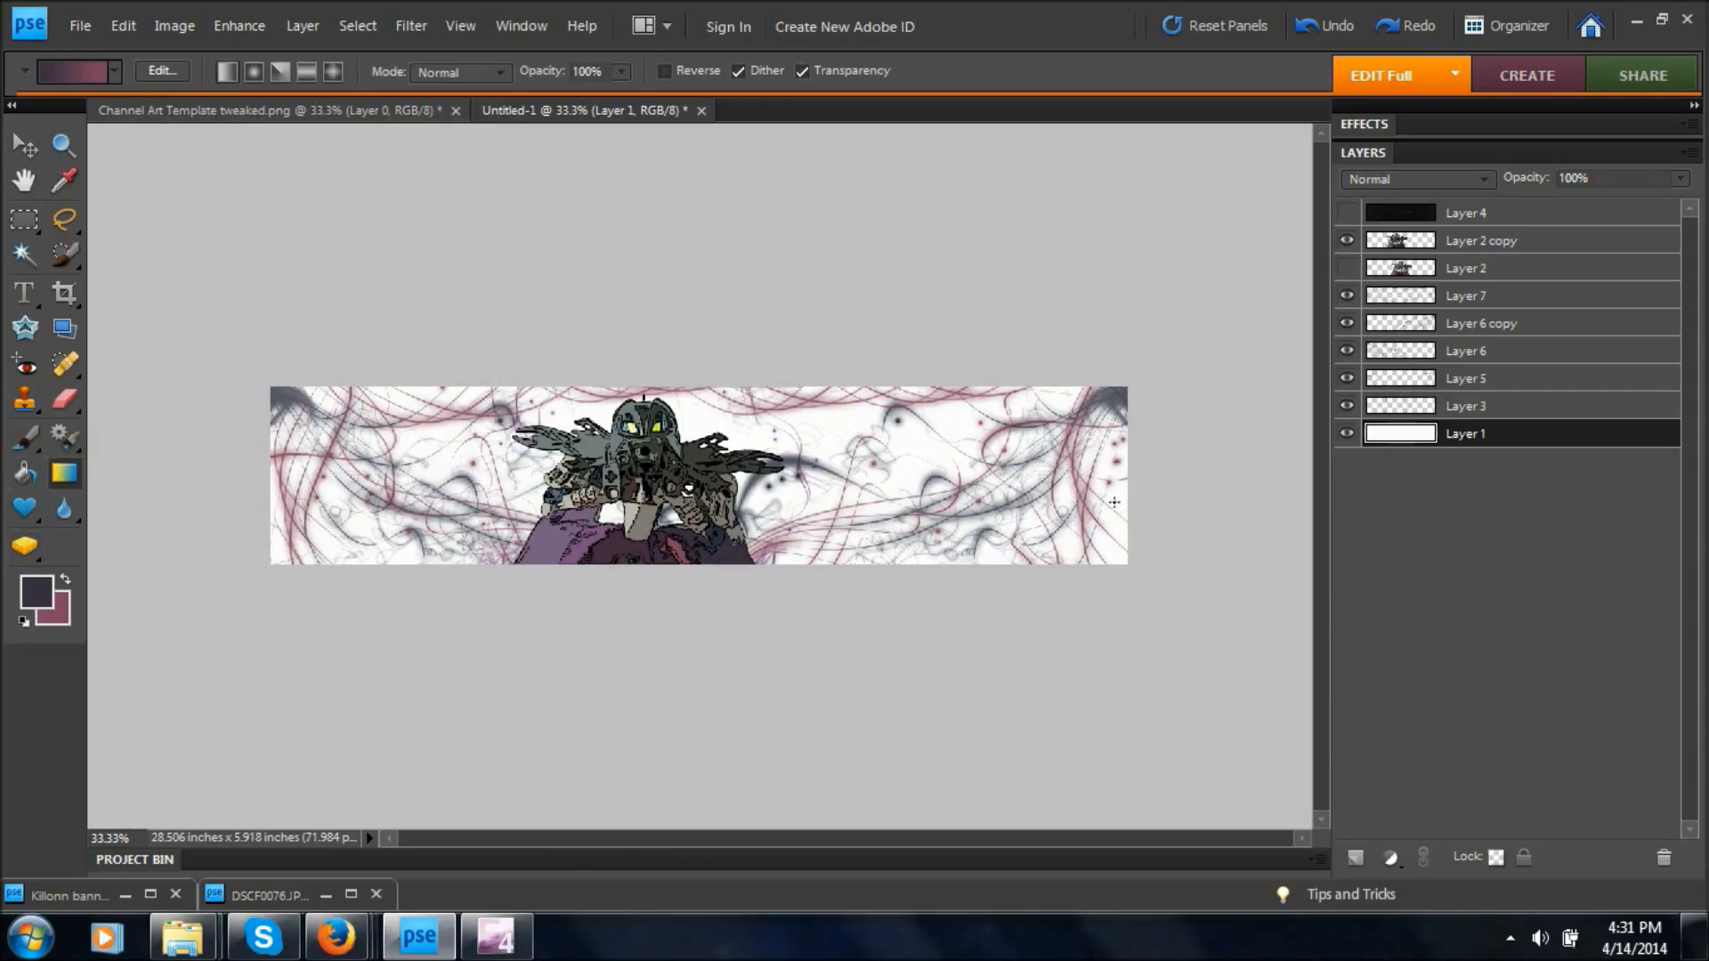
click(1355, 857)
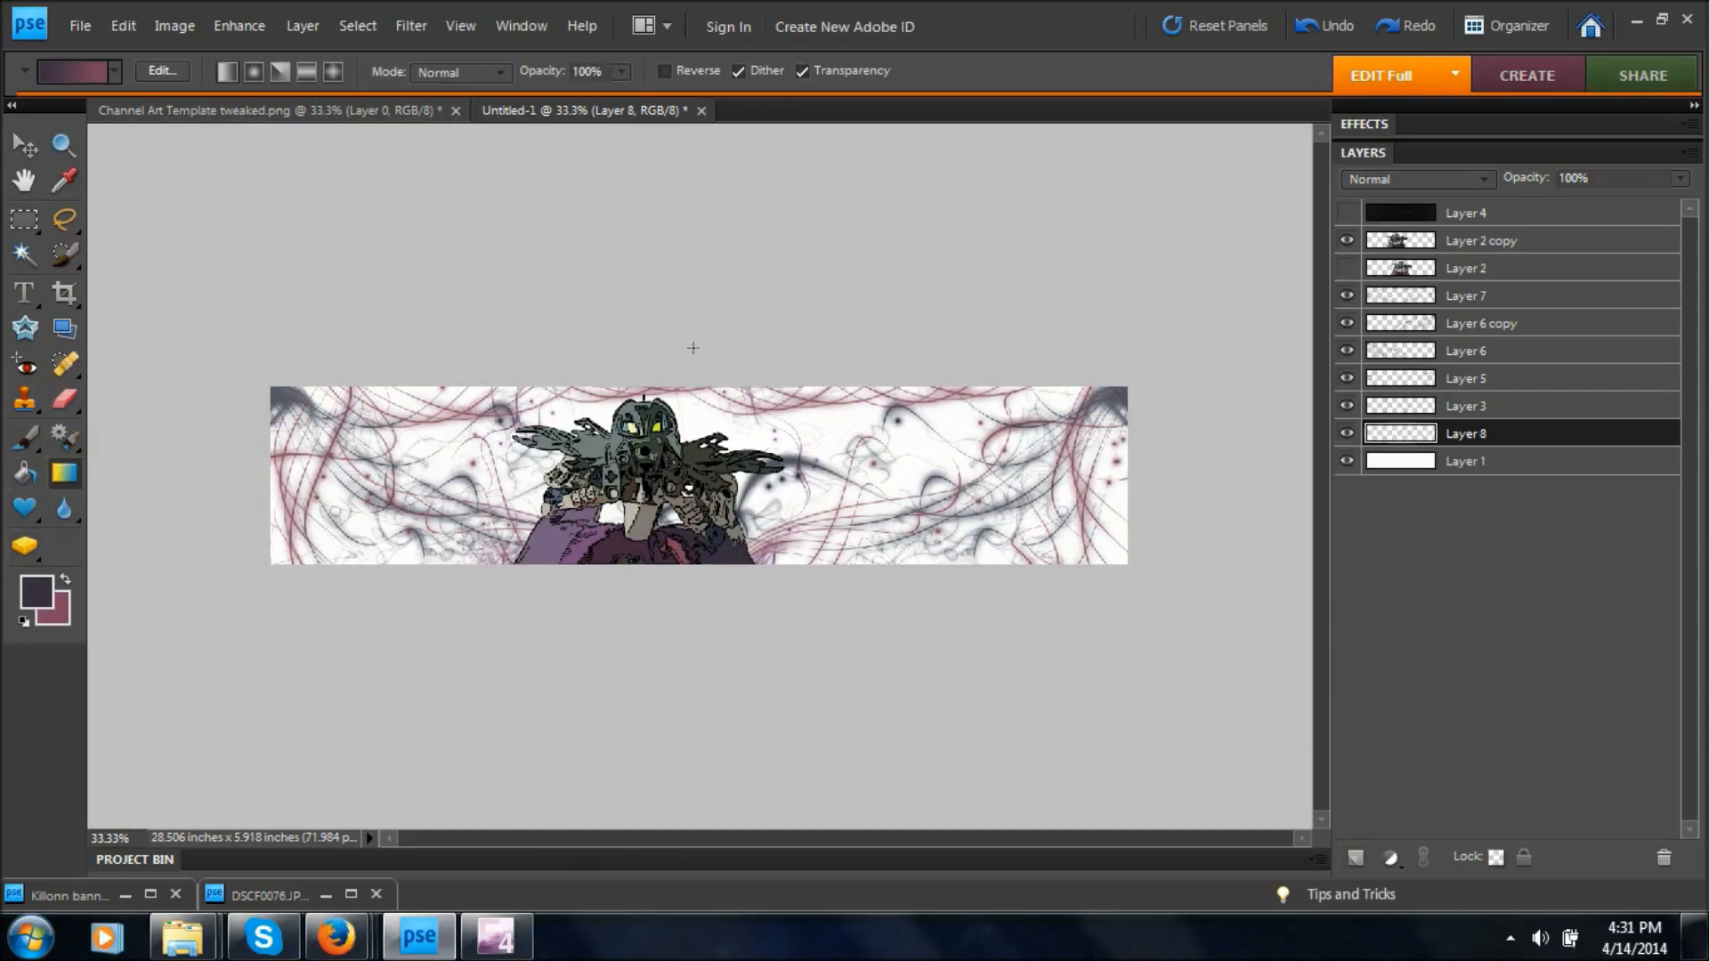
Try a vertical dark-to-rose gradient with adjusted opacity on Layer 8, and remove it.
drag(688, 585, 788, 611)
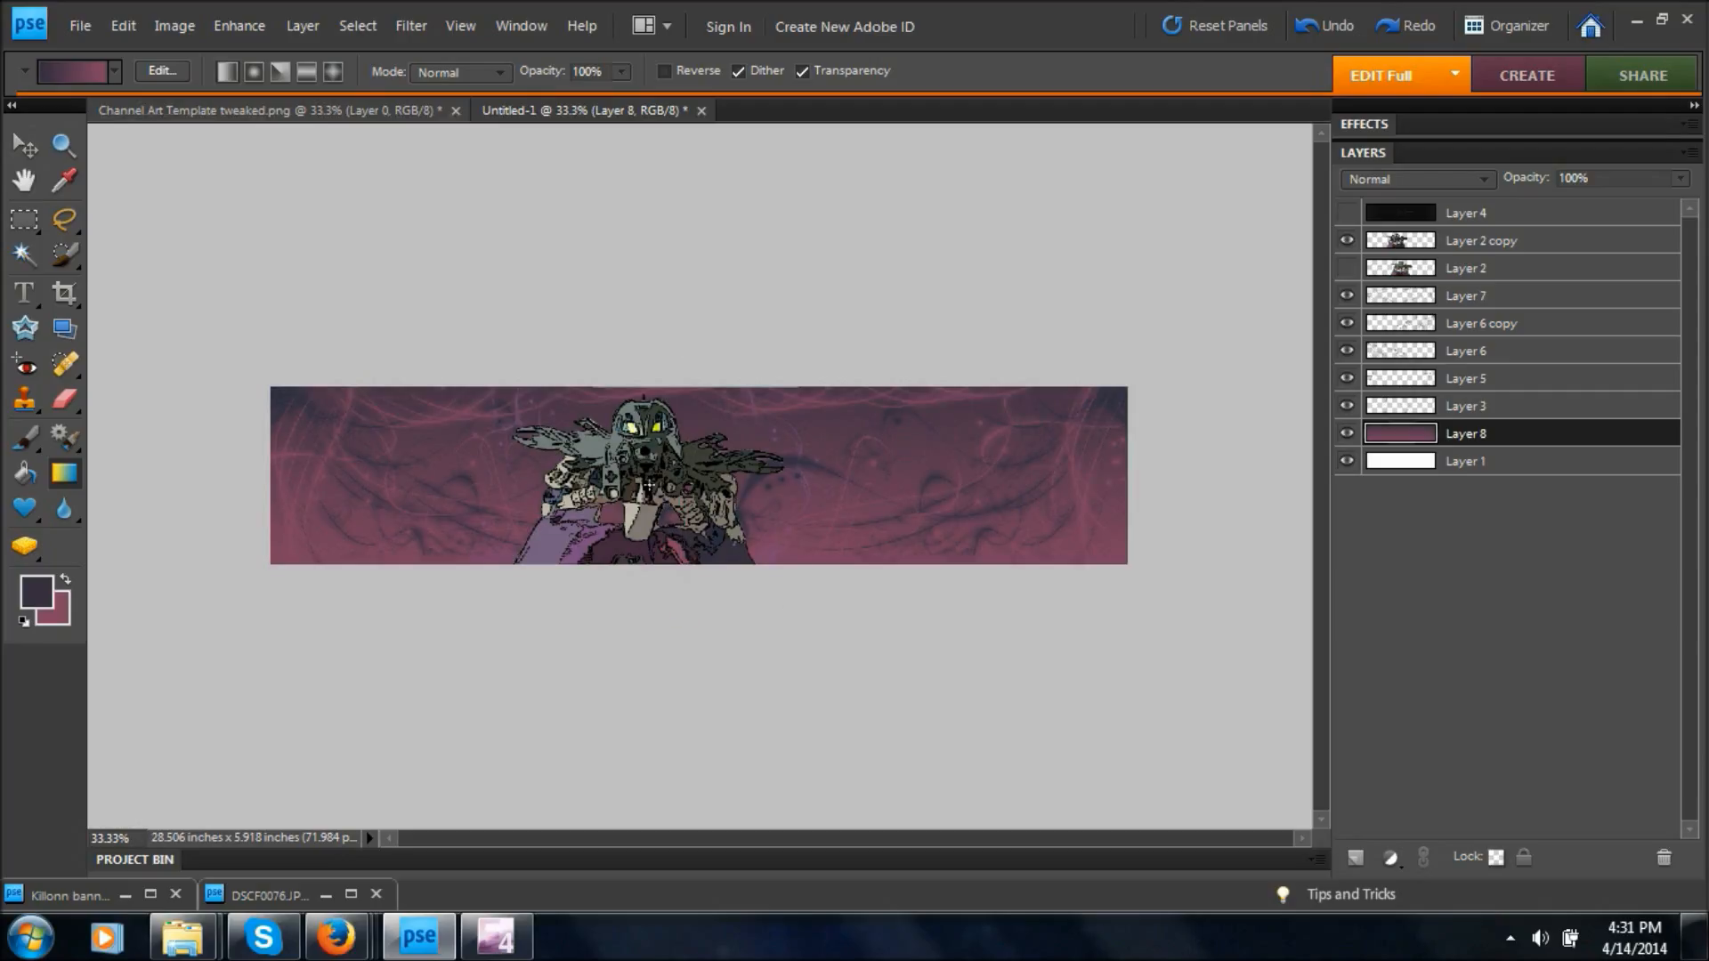
click(1674, 179)
drag(1677, 211, 1704, 251)
click(1280, 355)
key(Delete)
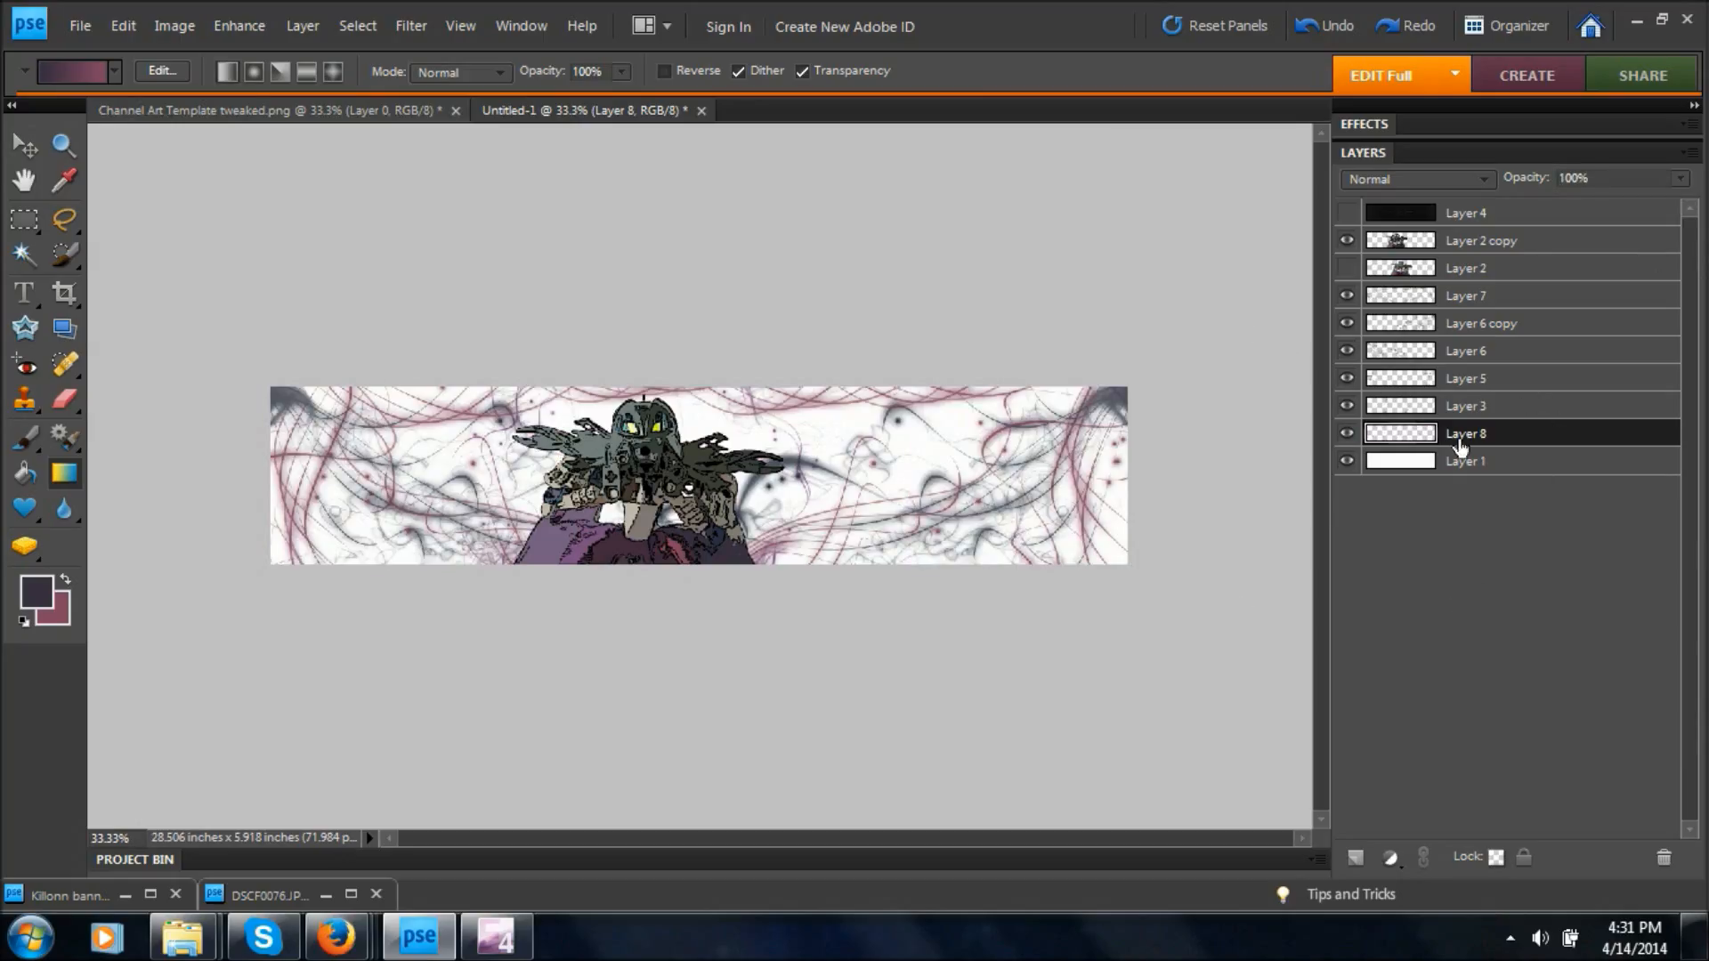
Try a vertical foreground-to-transparent gradient in the dark sampled color on Layer 8, and undo it.
click(114, 71)
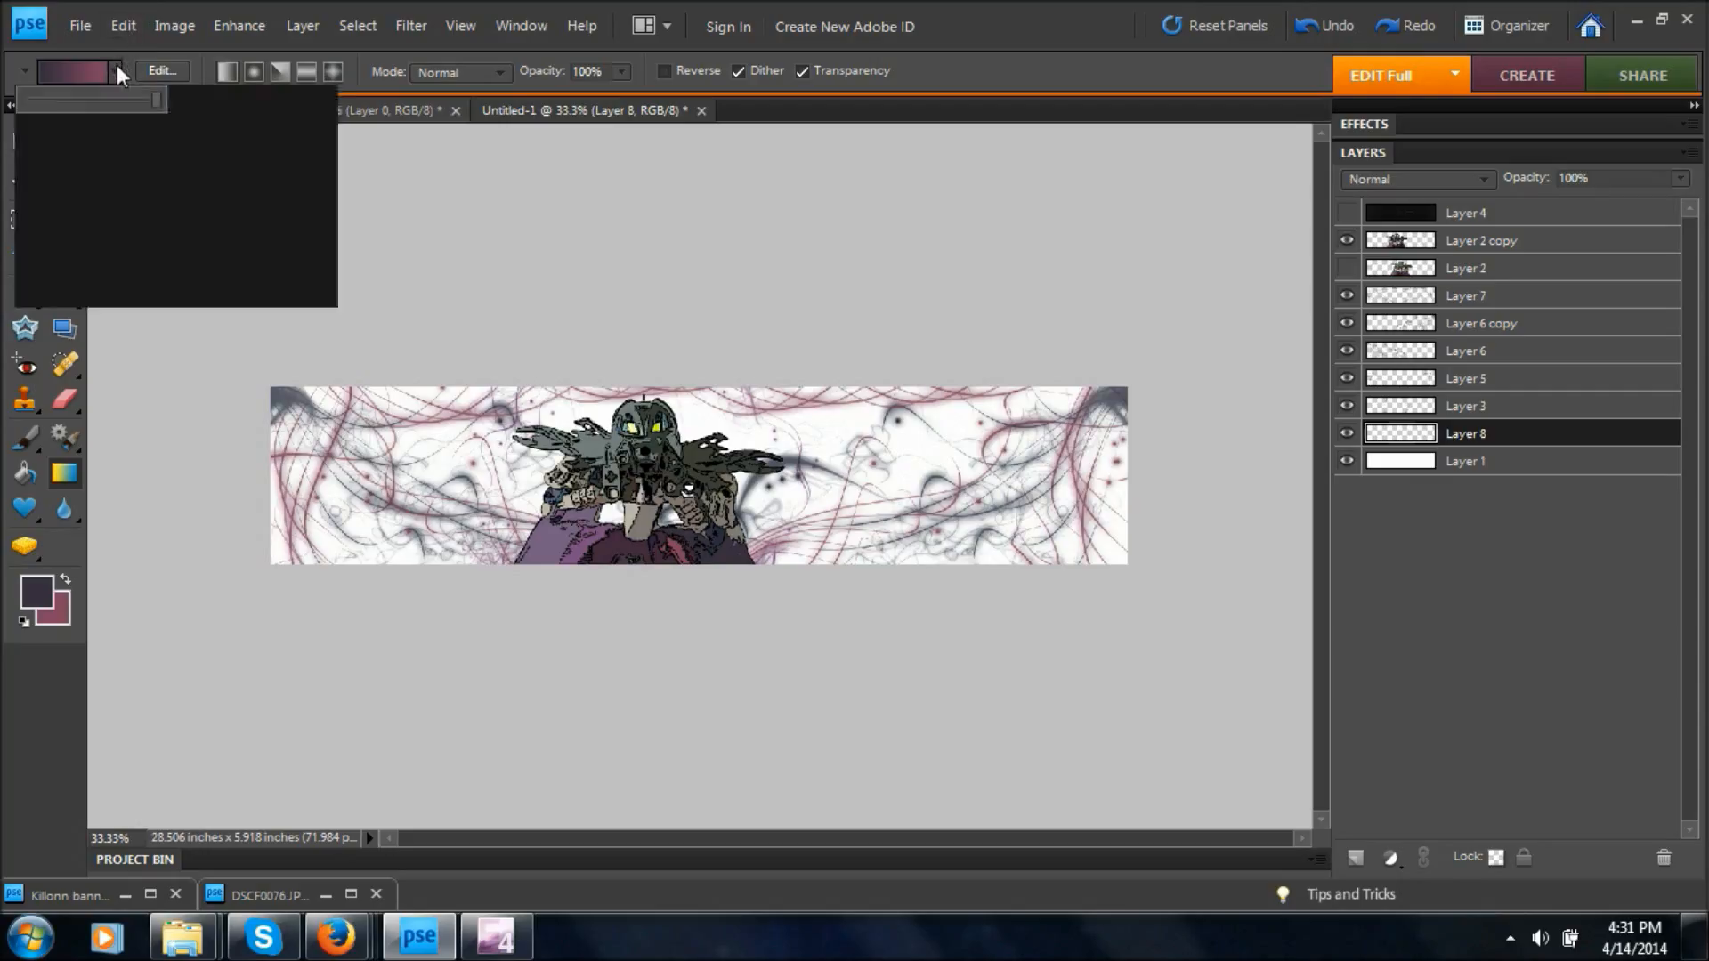
click(92, 149)
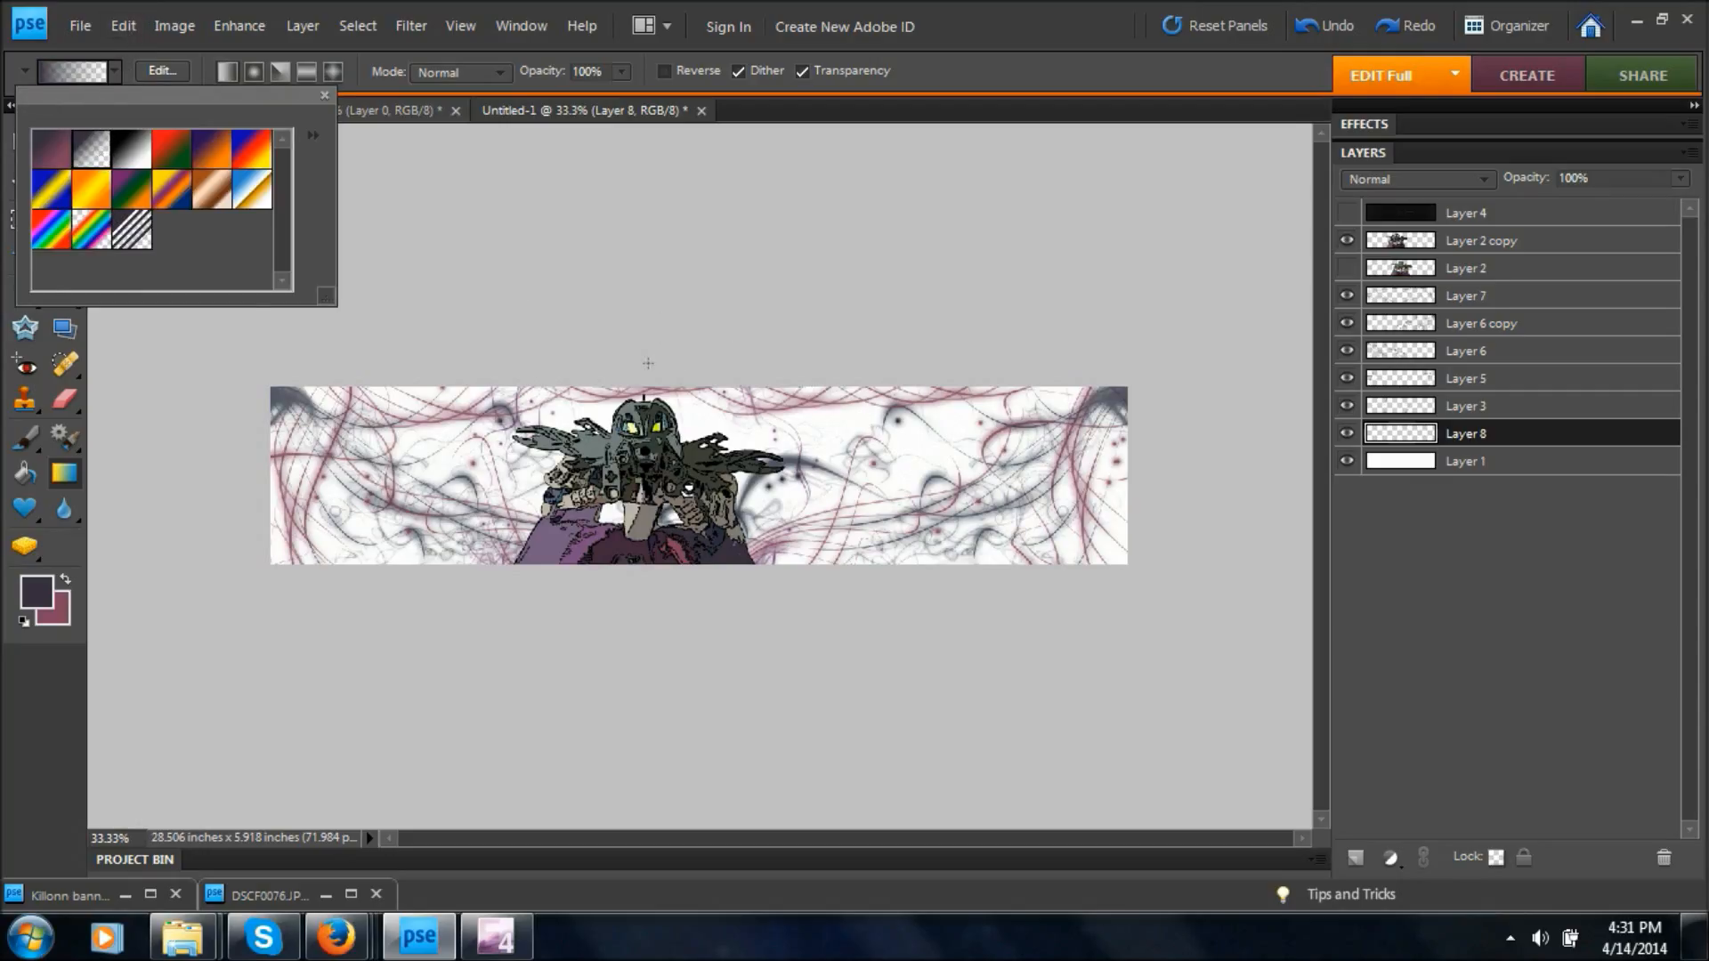
click(647, 363)
drag(650, 379, 657, 655)
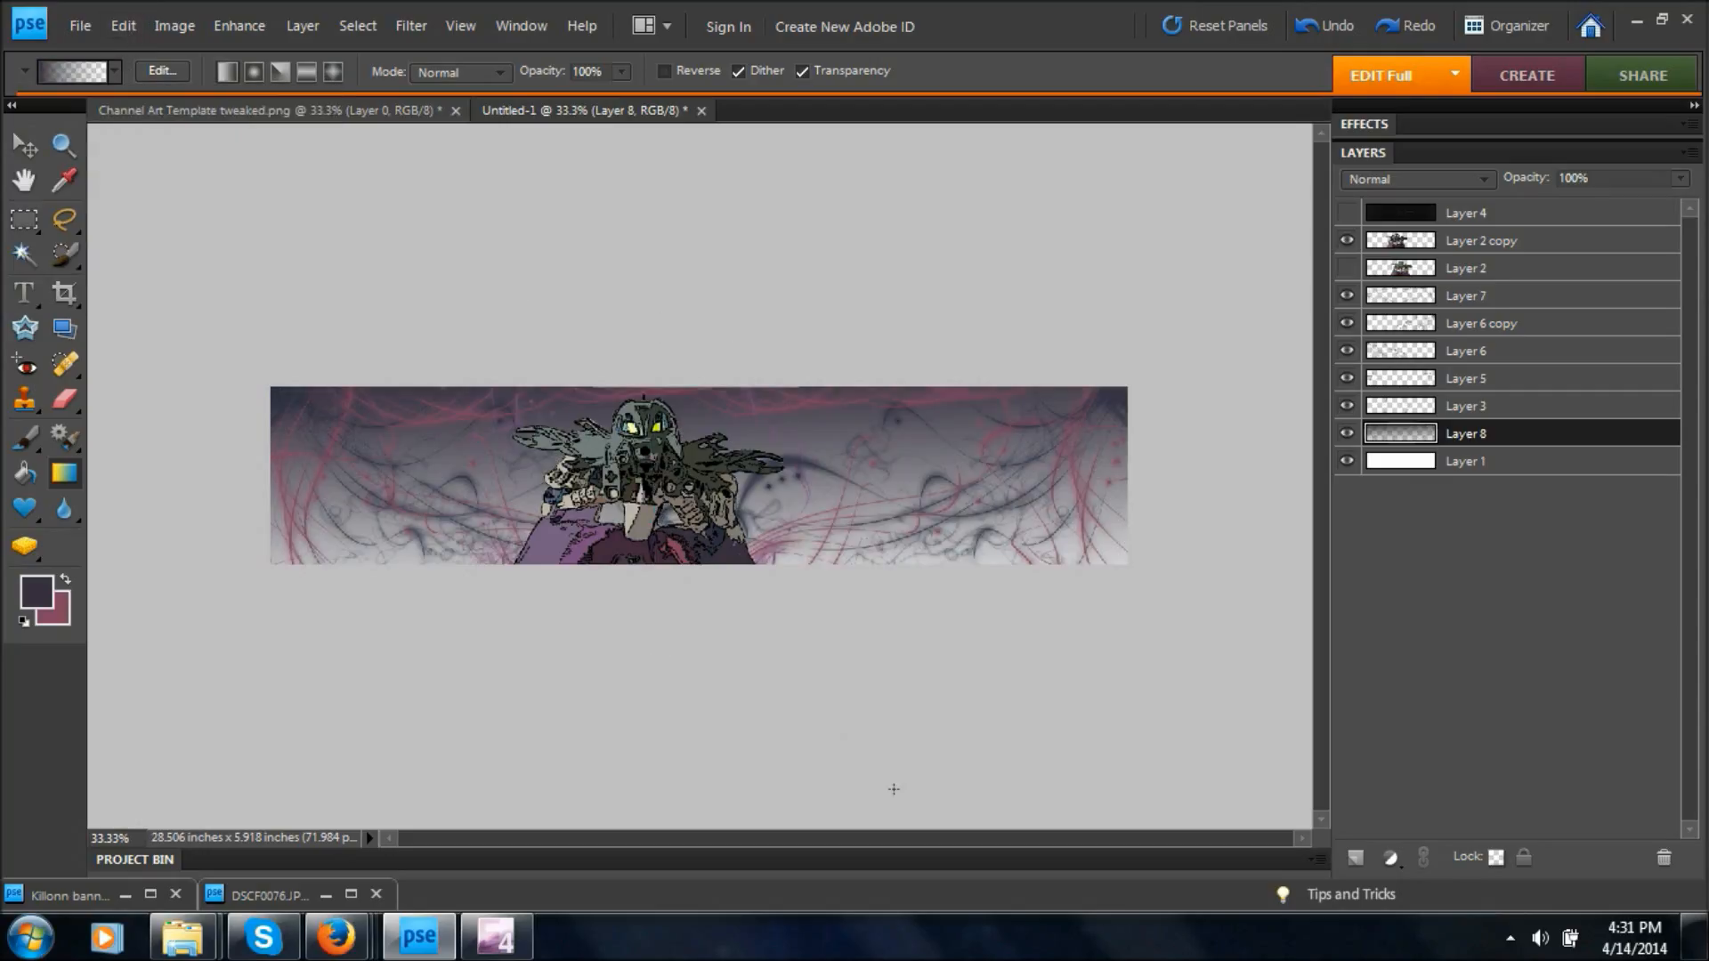
key(ctrl+z)
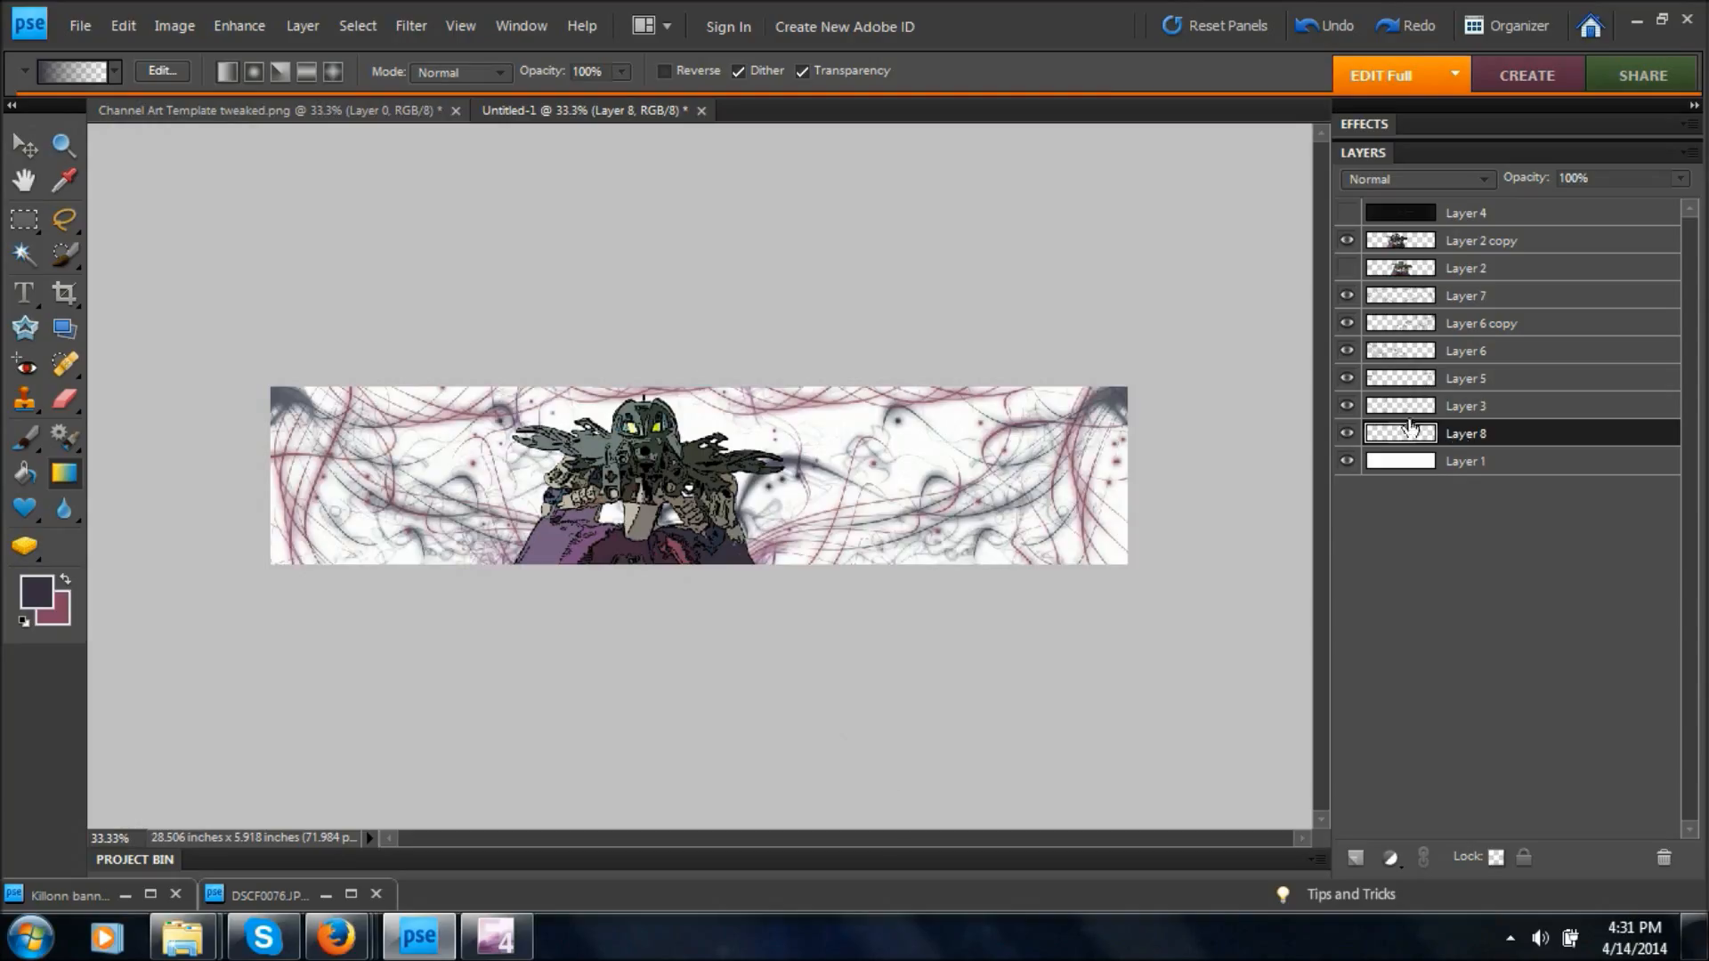
Undo the addition of blank Layer 8, and sample the blue on the figure's sleeve as the foreground color.
key(ctrl+z)
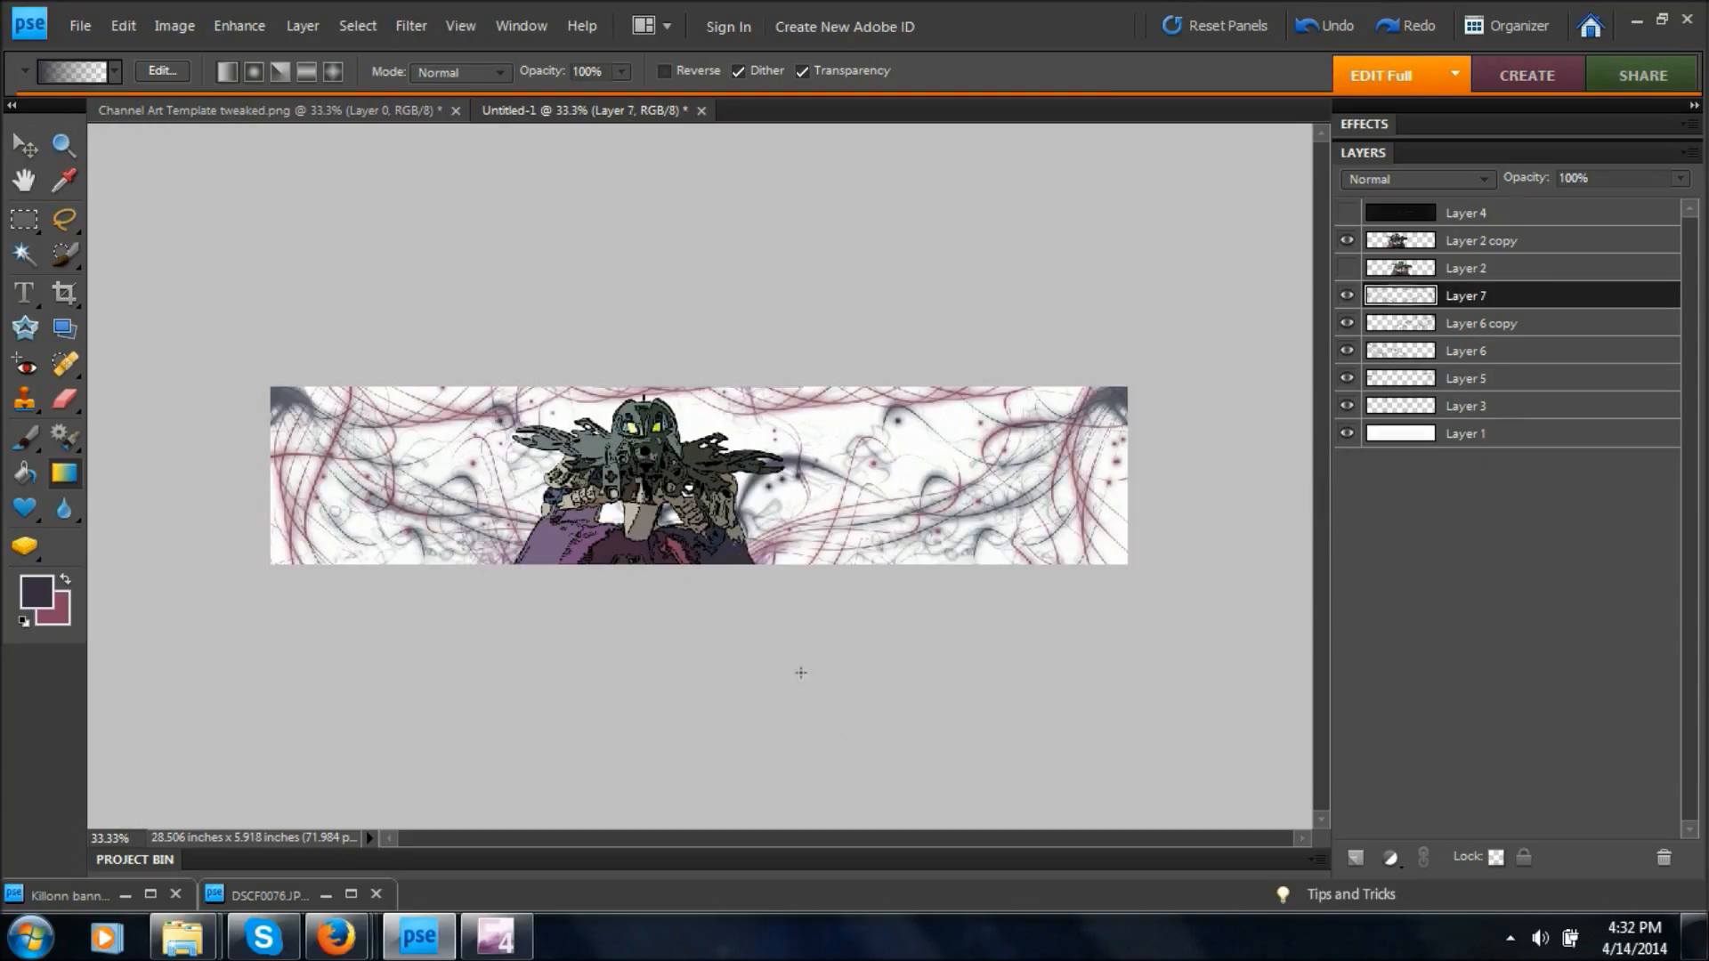
click(64, 181)
click(1460, 244)
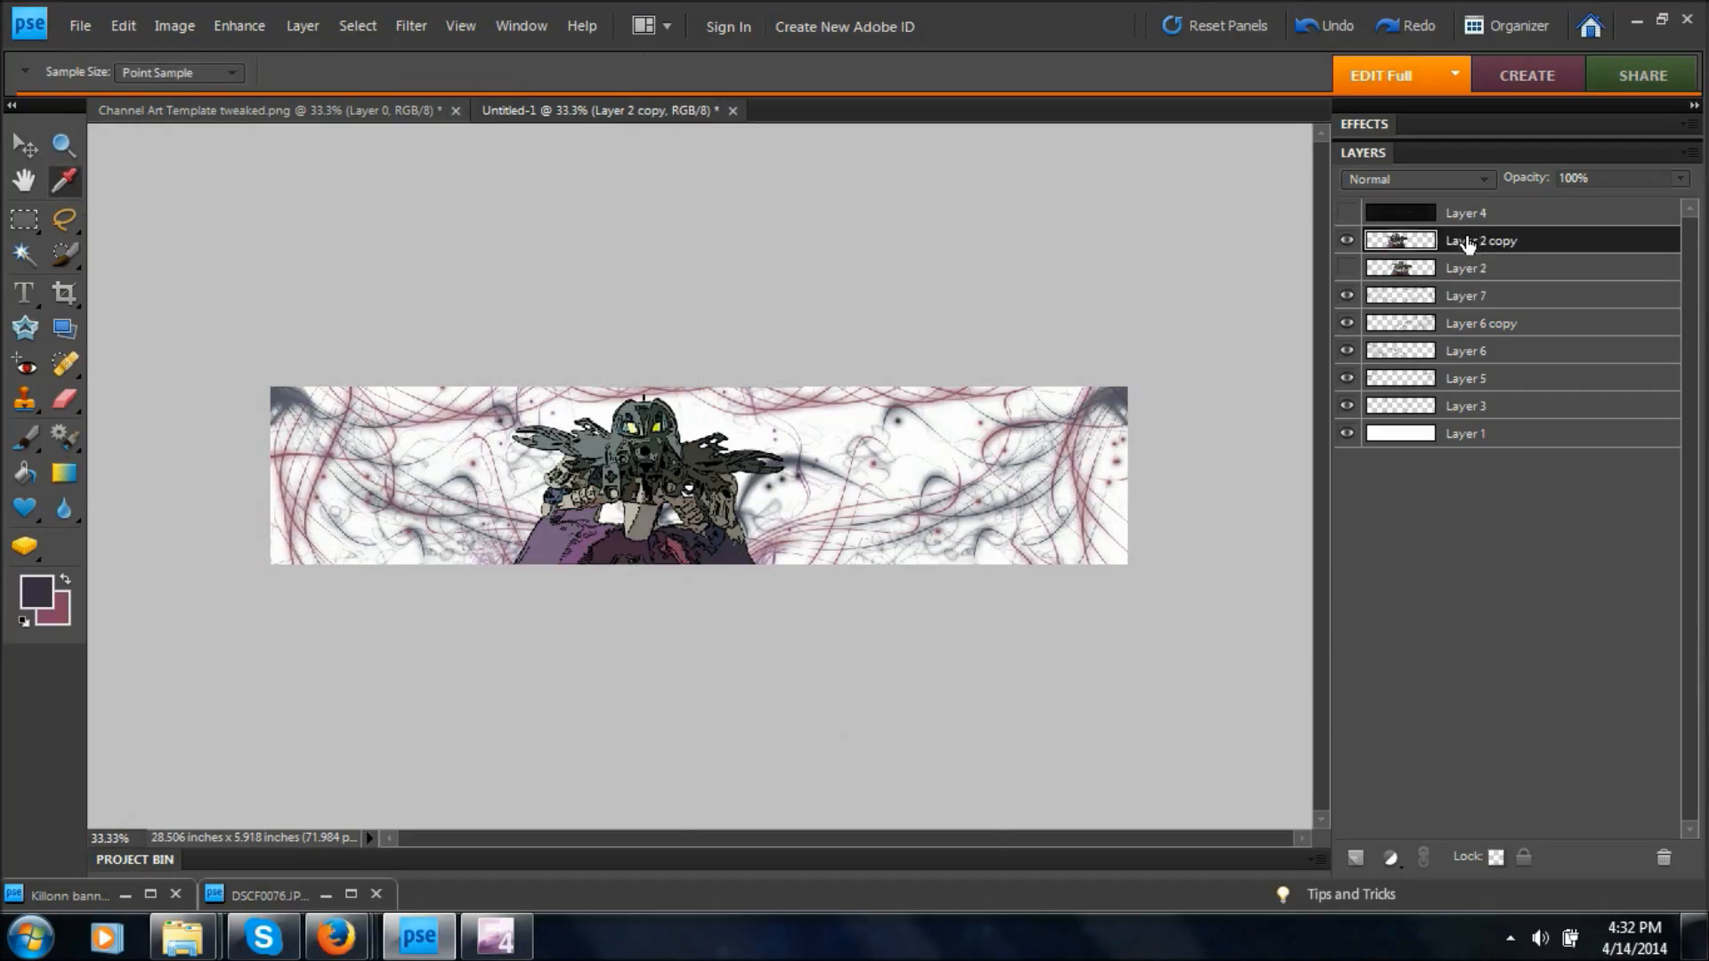
key(ctrl+equal)
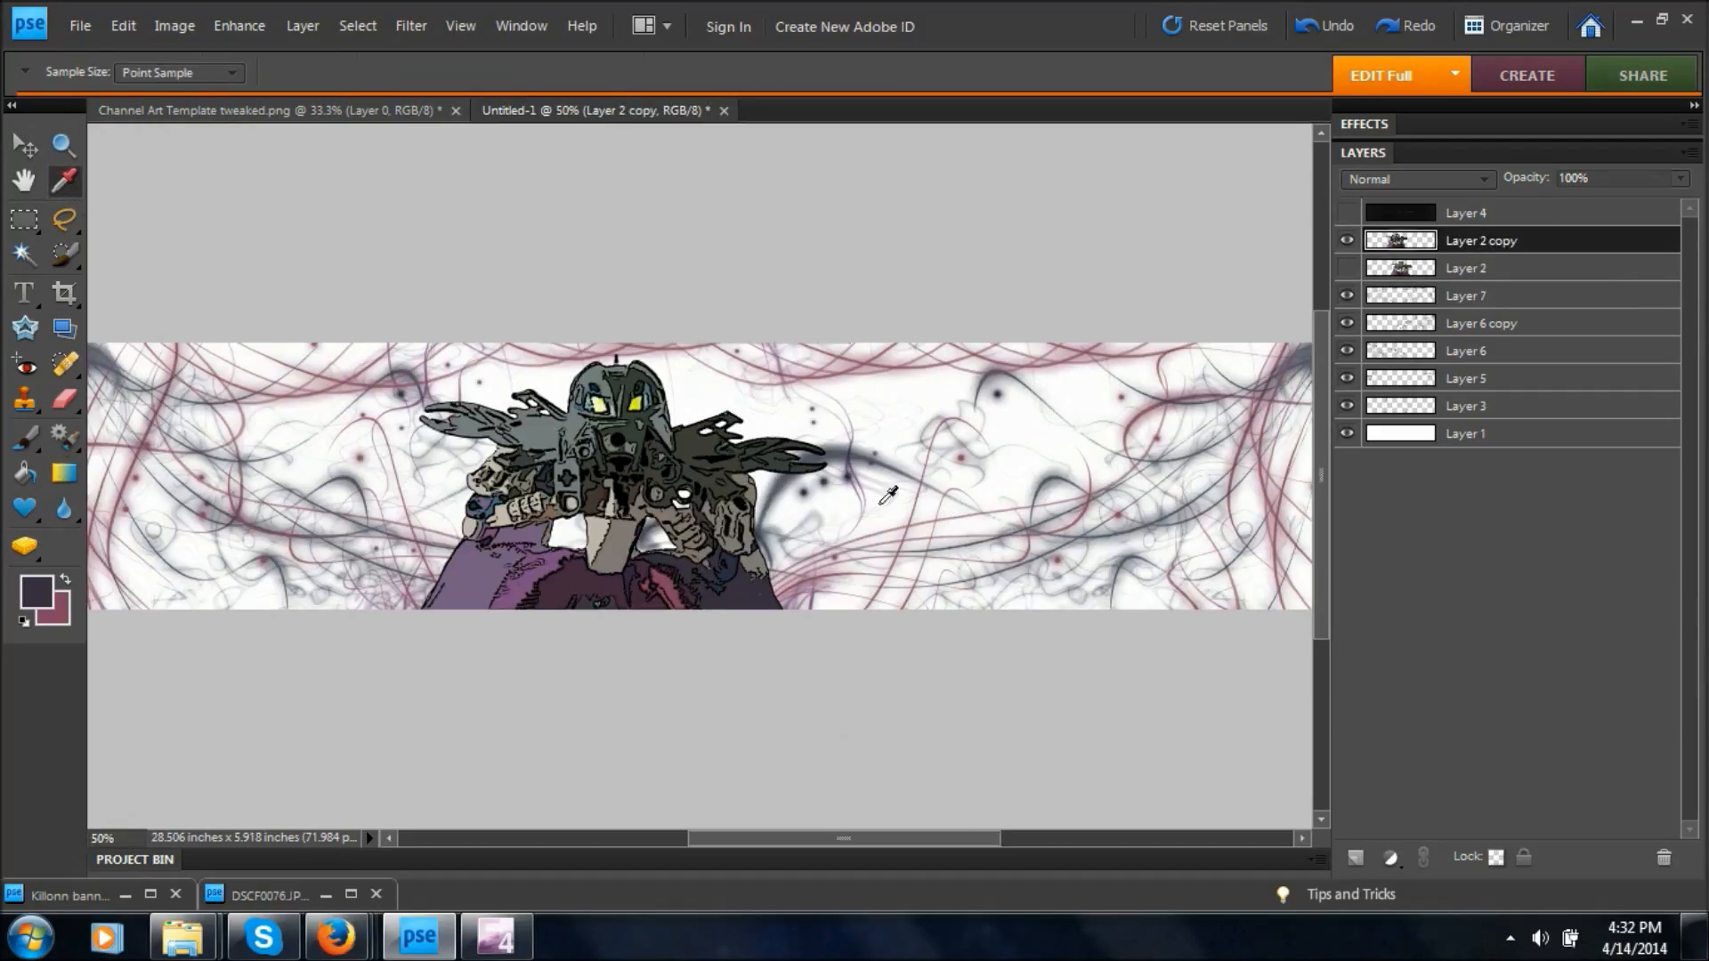
click(485, 568)
click(497, 501)
click(490, 509)
Show the Layer 4 safe-area template over the artwork and lower its opacity to 91%.
click(24, 298)
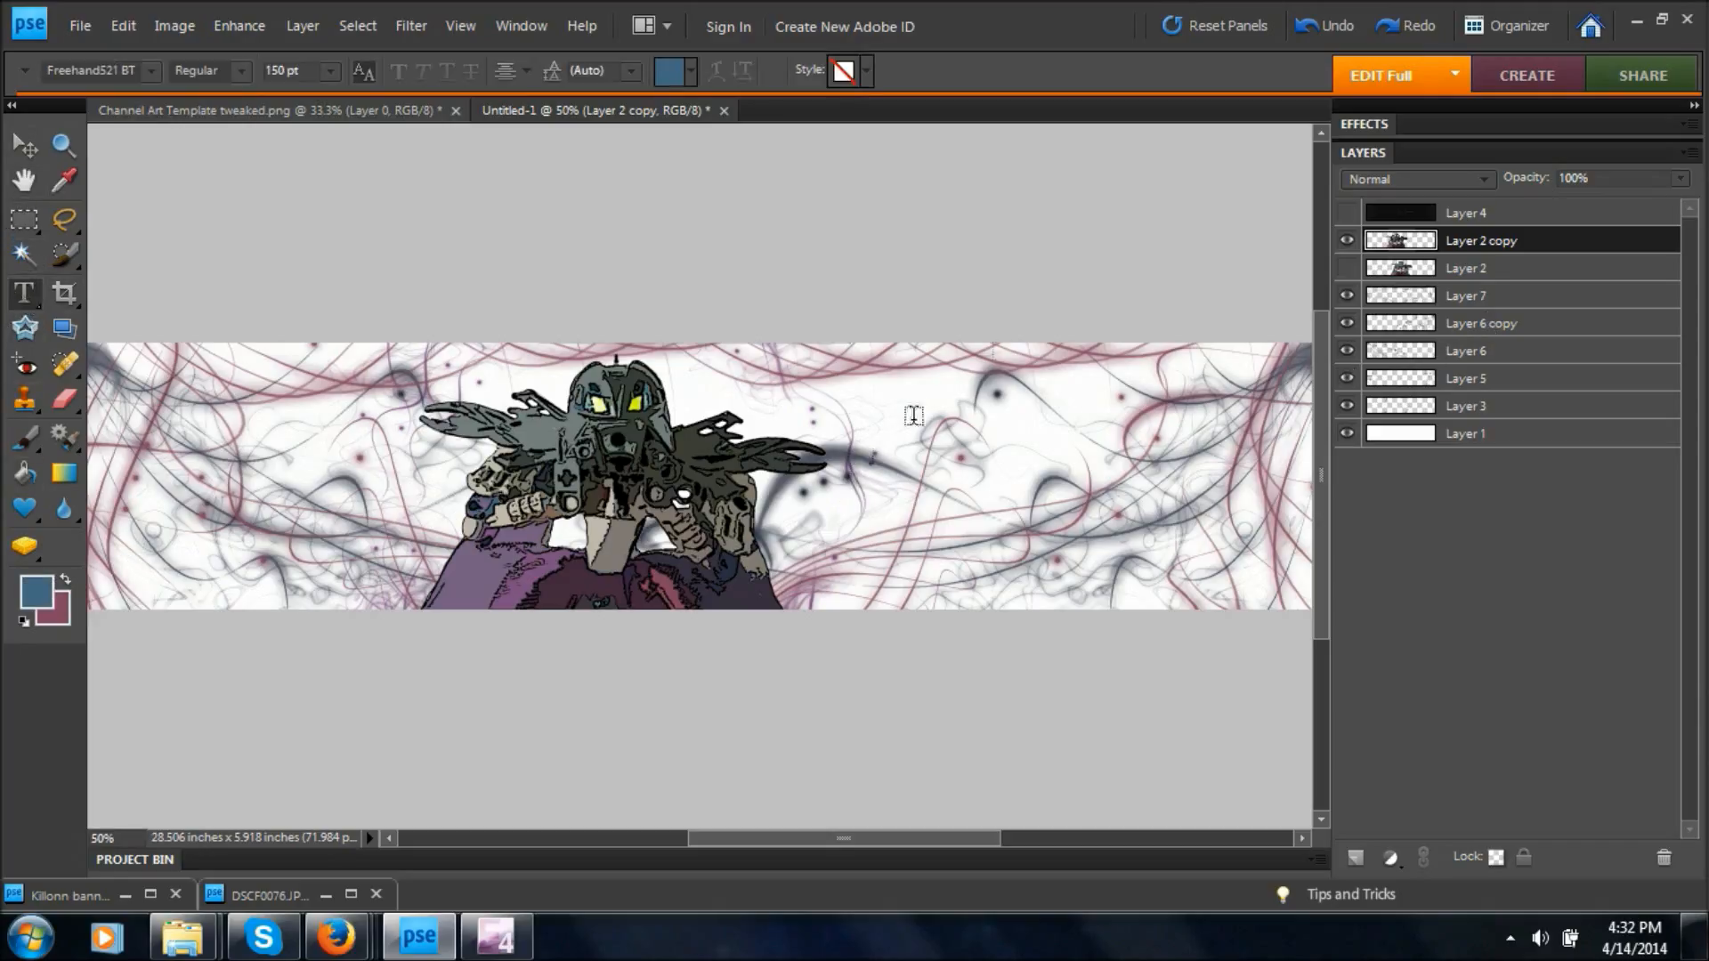
key(ctrl+minus)
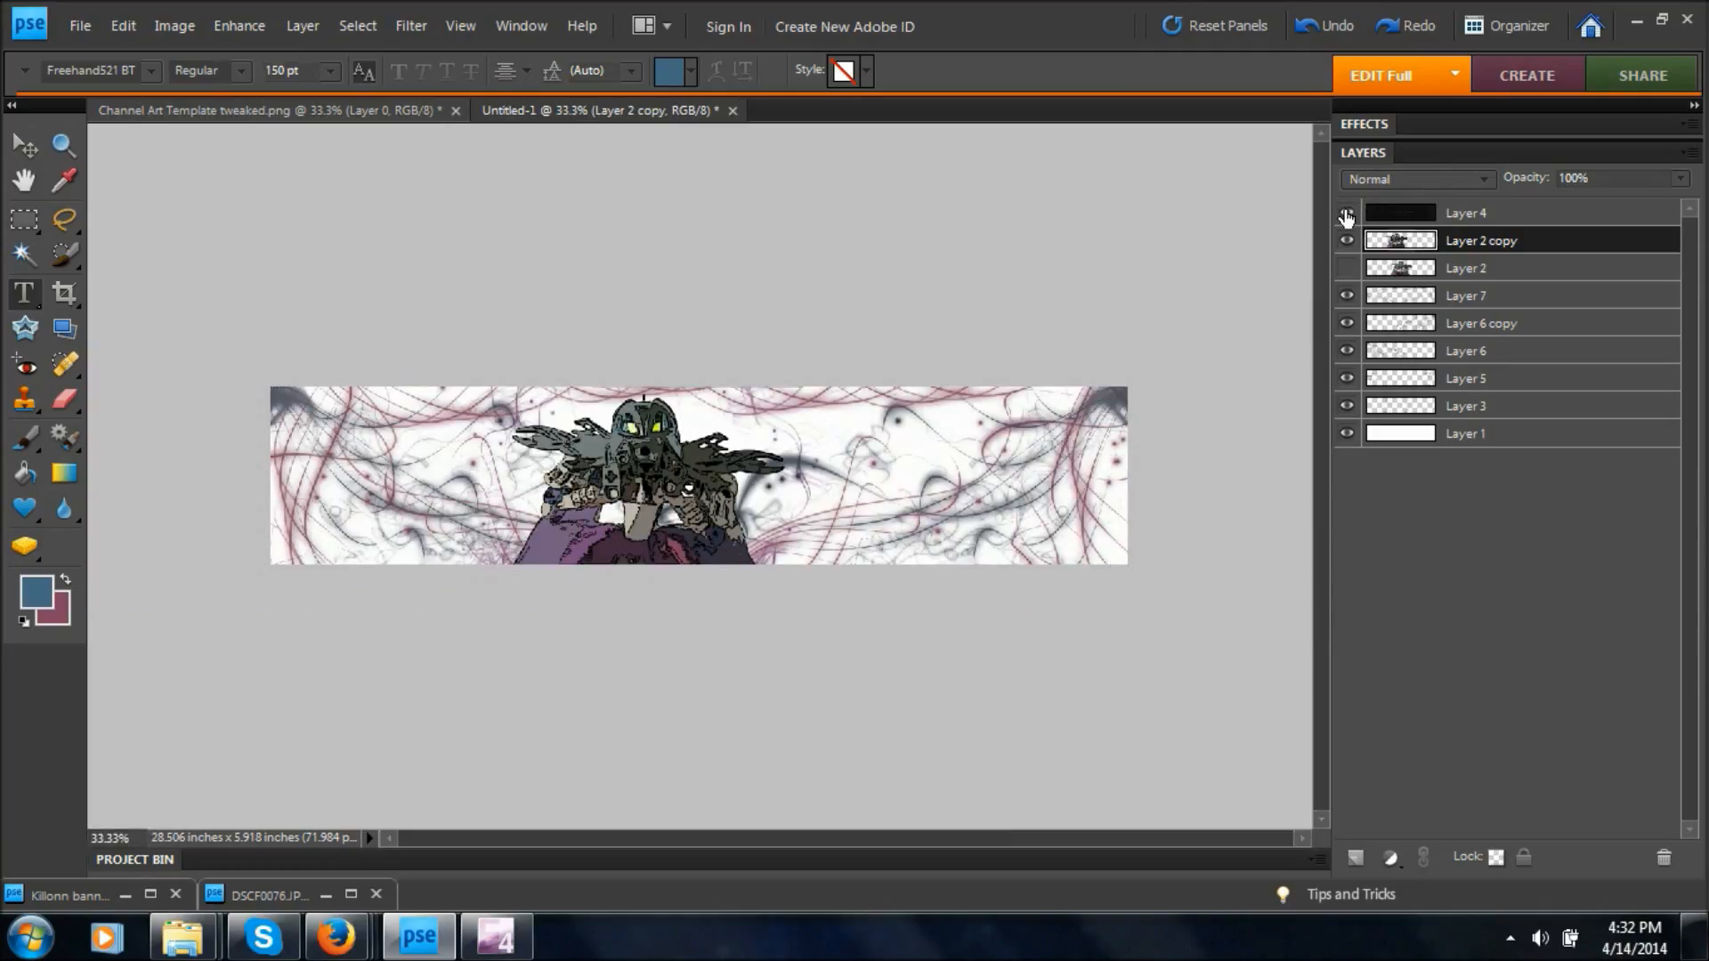
click(1345, 214)
click(1345, 213)
click(1346, 214)
click(1522, 214)
click(1681, 180)
drag(1654, 203, 1676, 210)
key(ctrl+=)
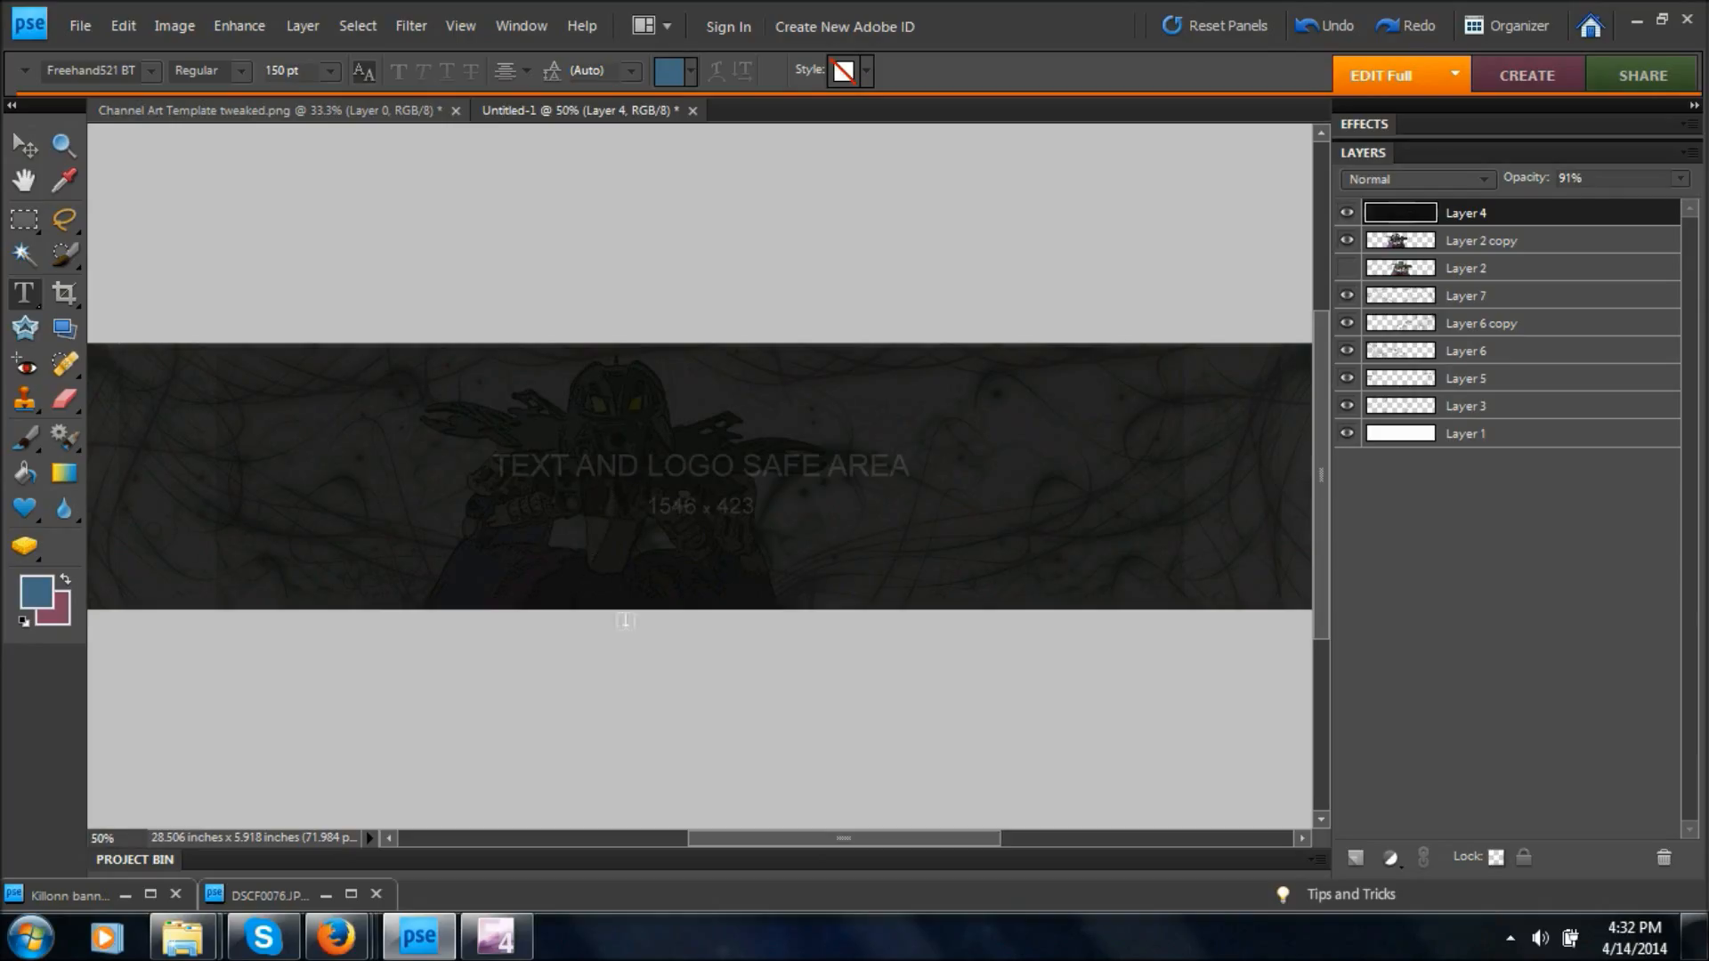
Shift the figure on Layer 2 copy slightly left against the safe-area template, and hide Layer 4.
click(1398, 244)
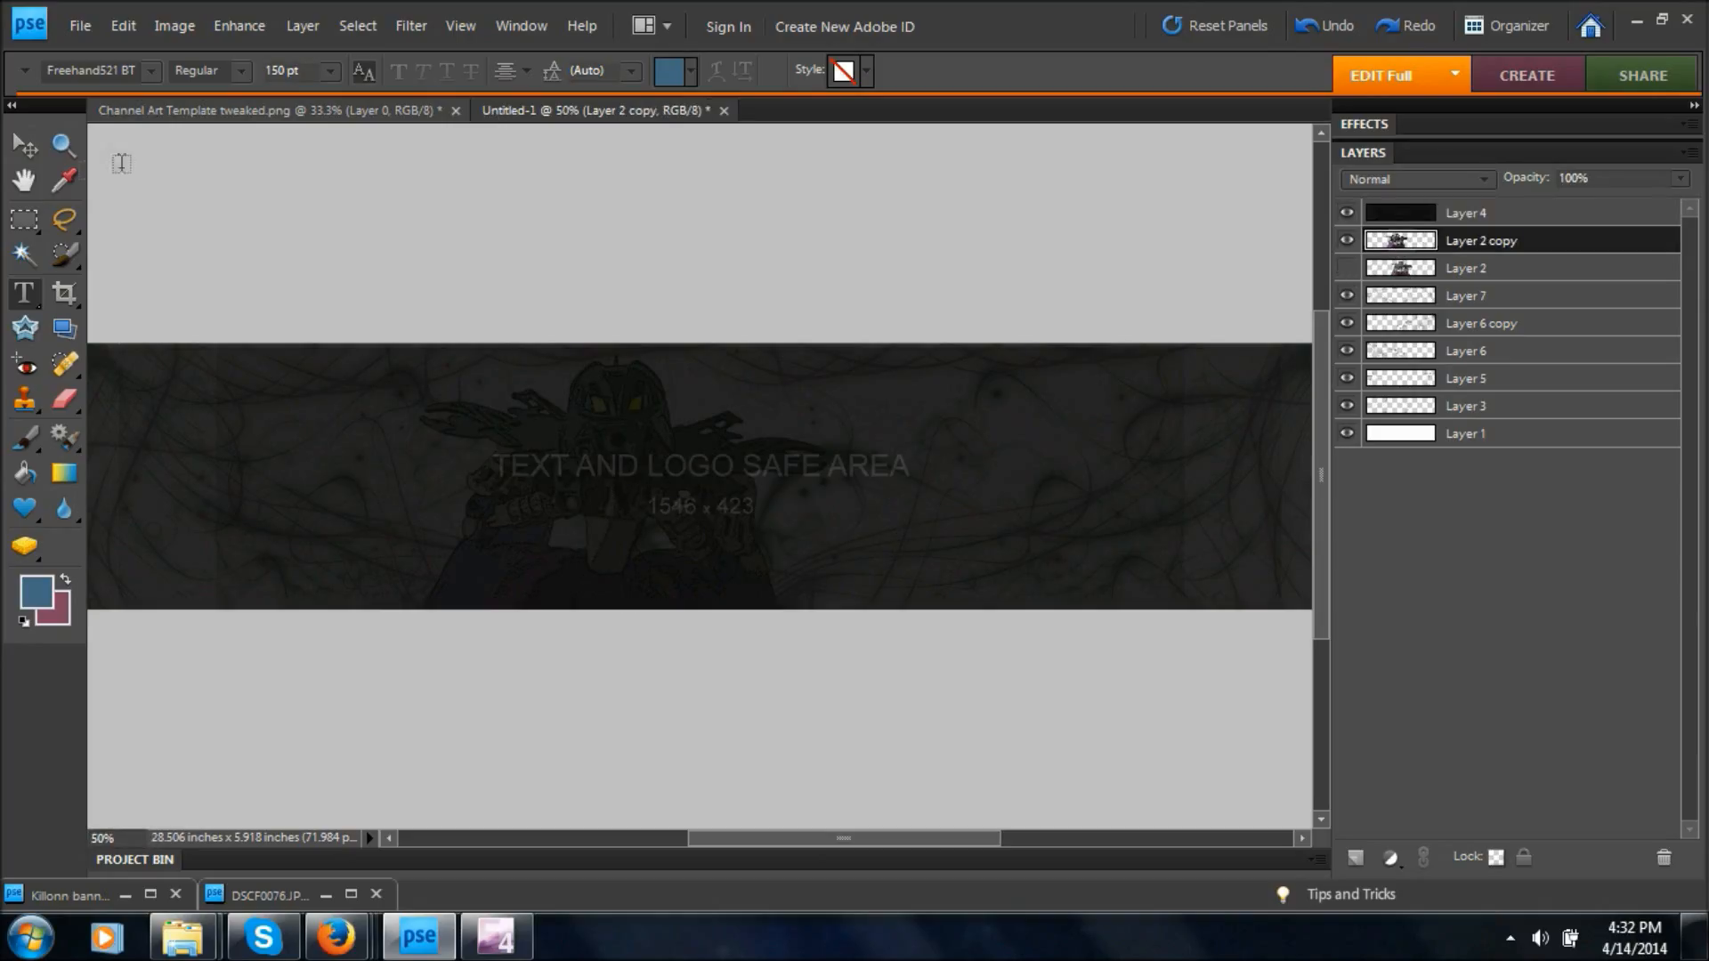
click(24, 145)
drag(606, 529, 564, 529)
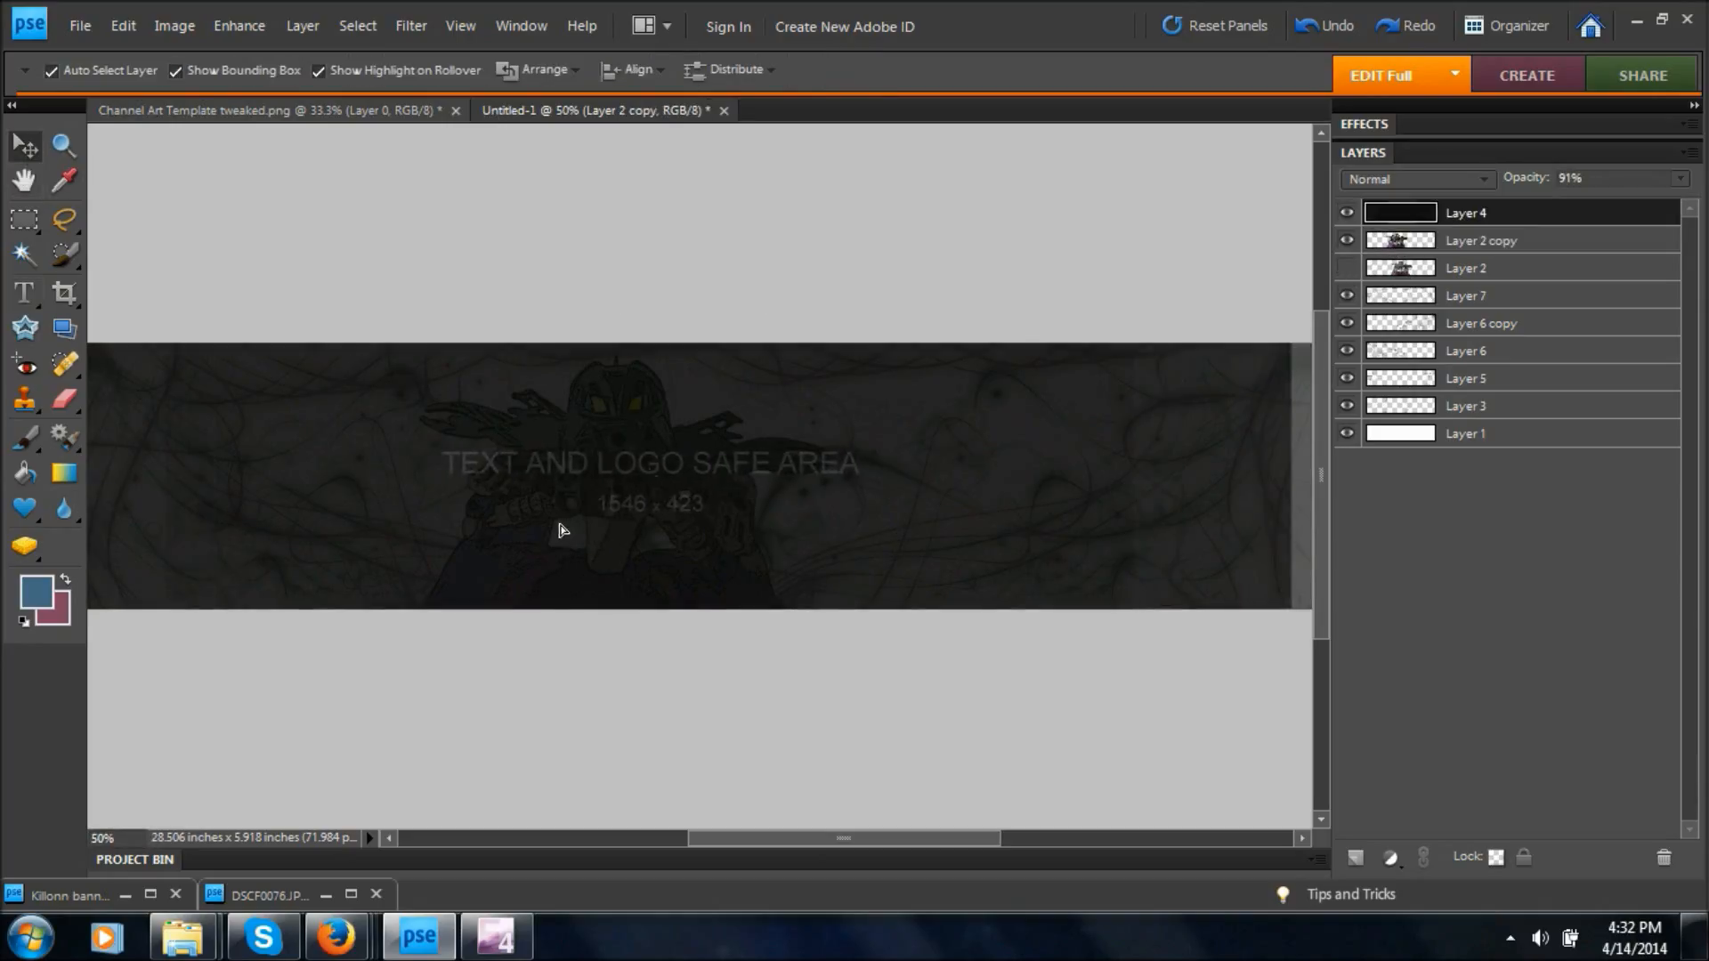
key(ctrl+z)
click(1415, 242)
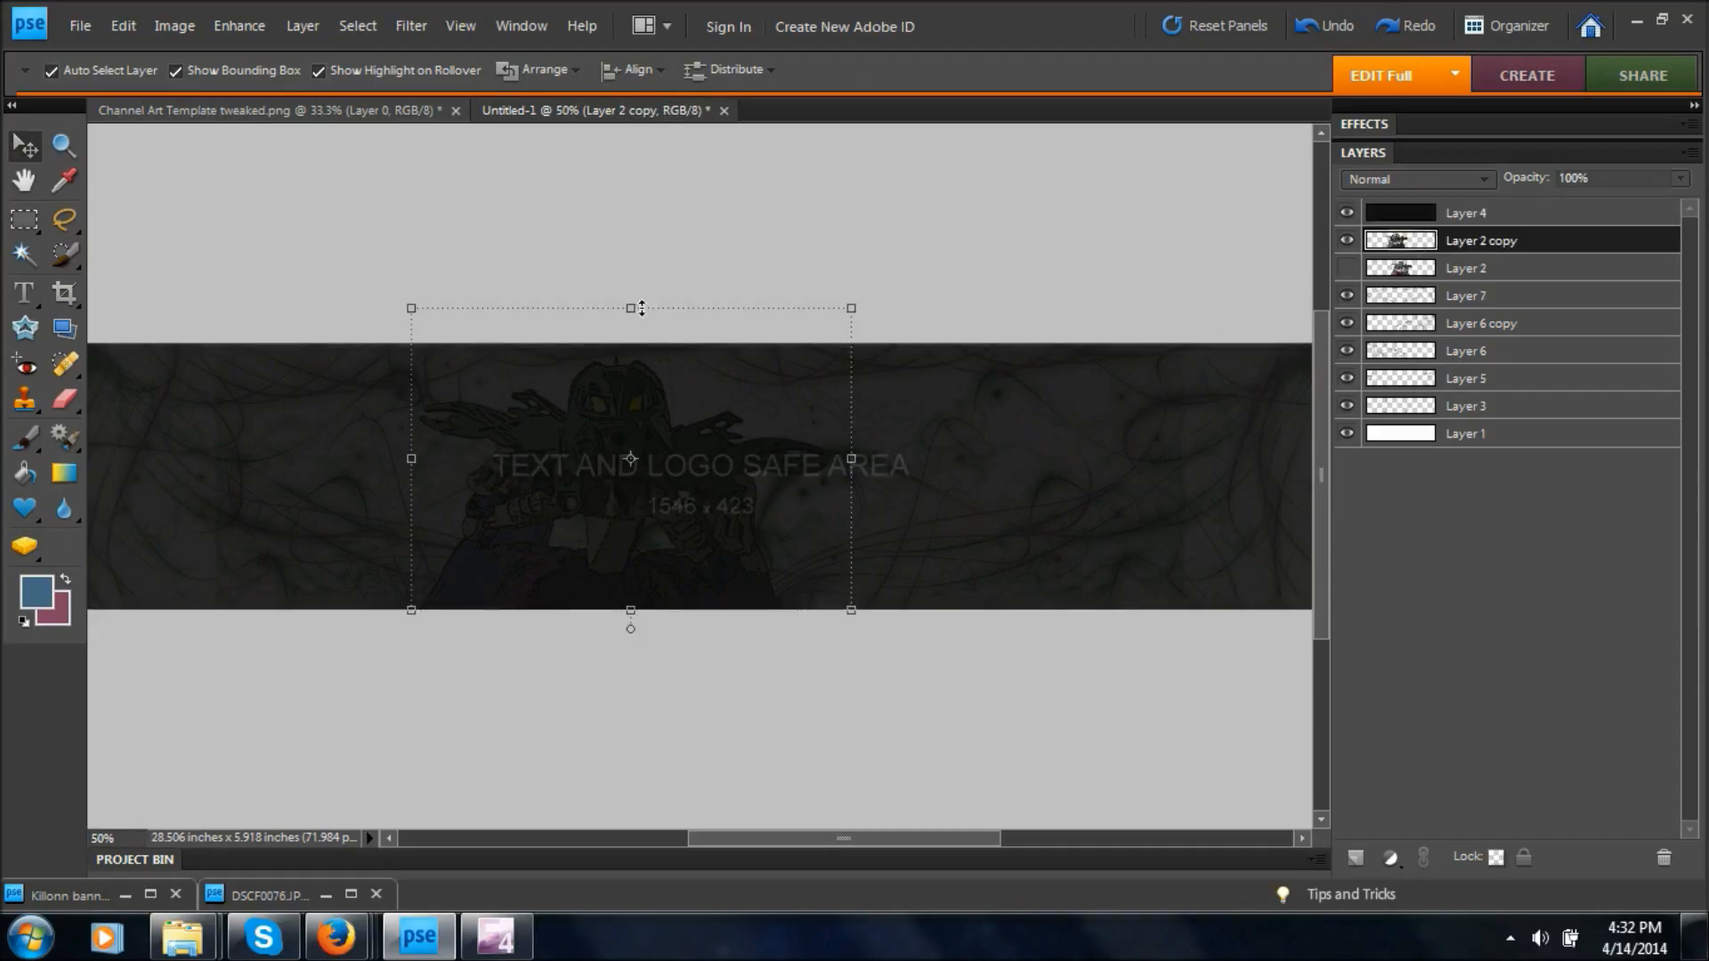
drag(656, 496, 611, 514)
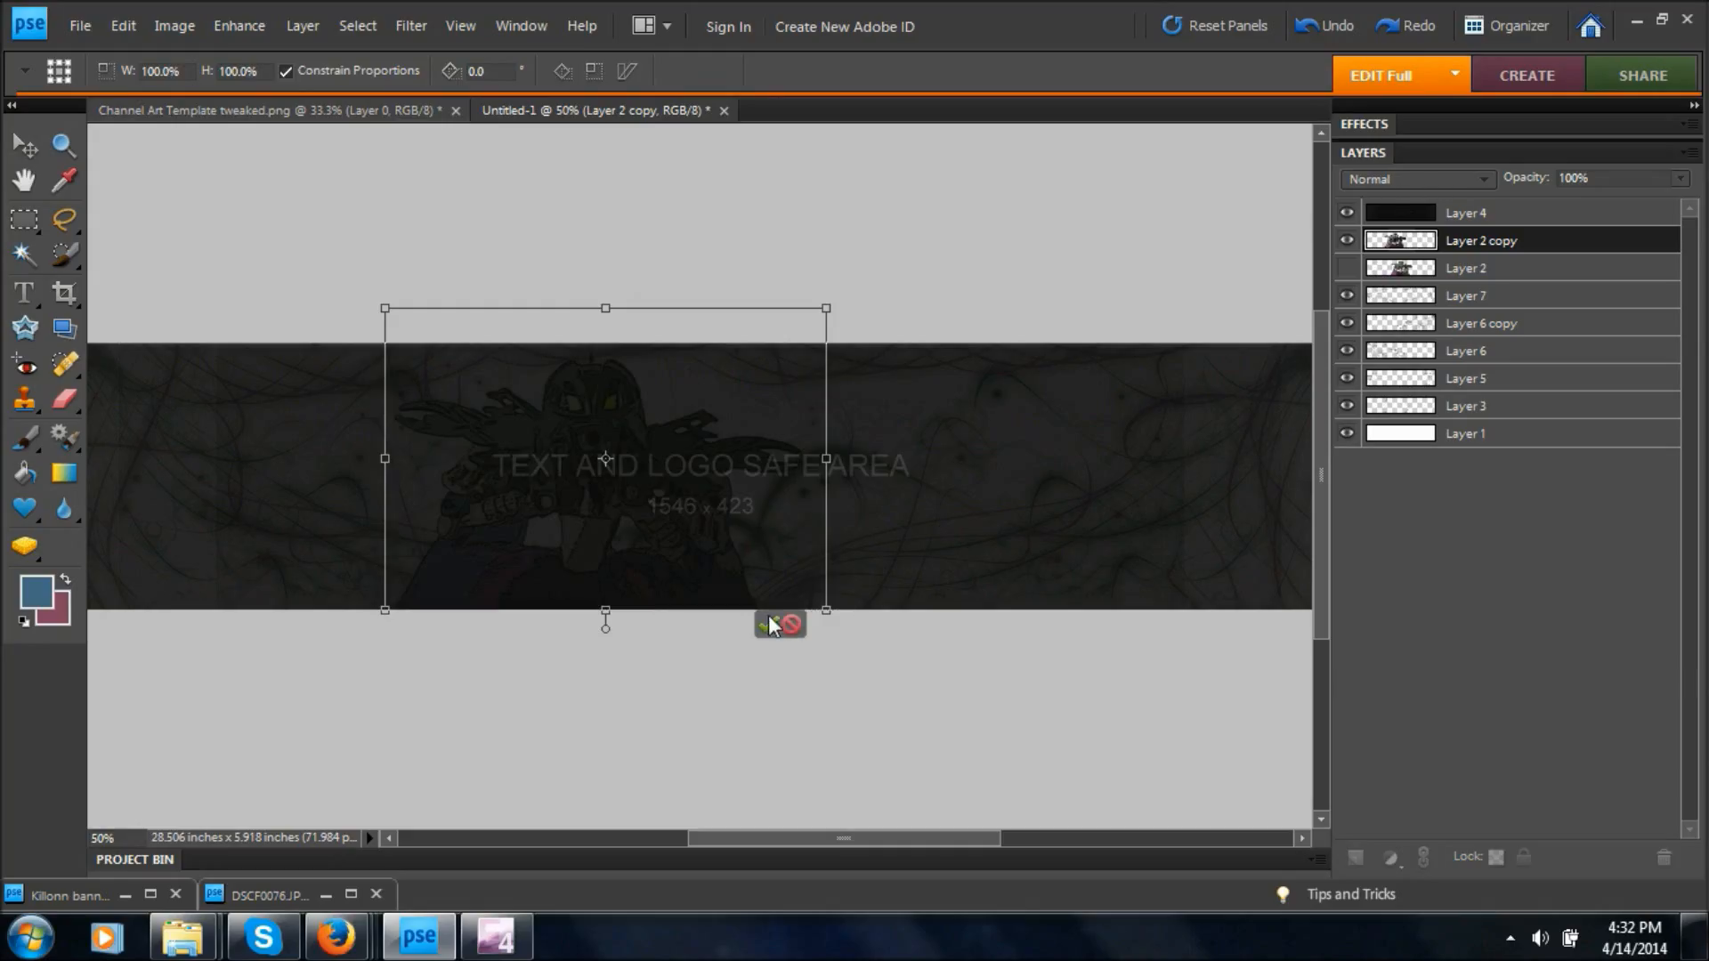
click(767, 616)
click(1345, 214)
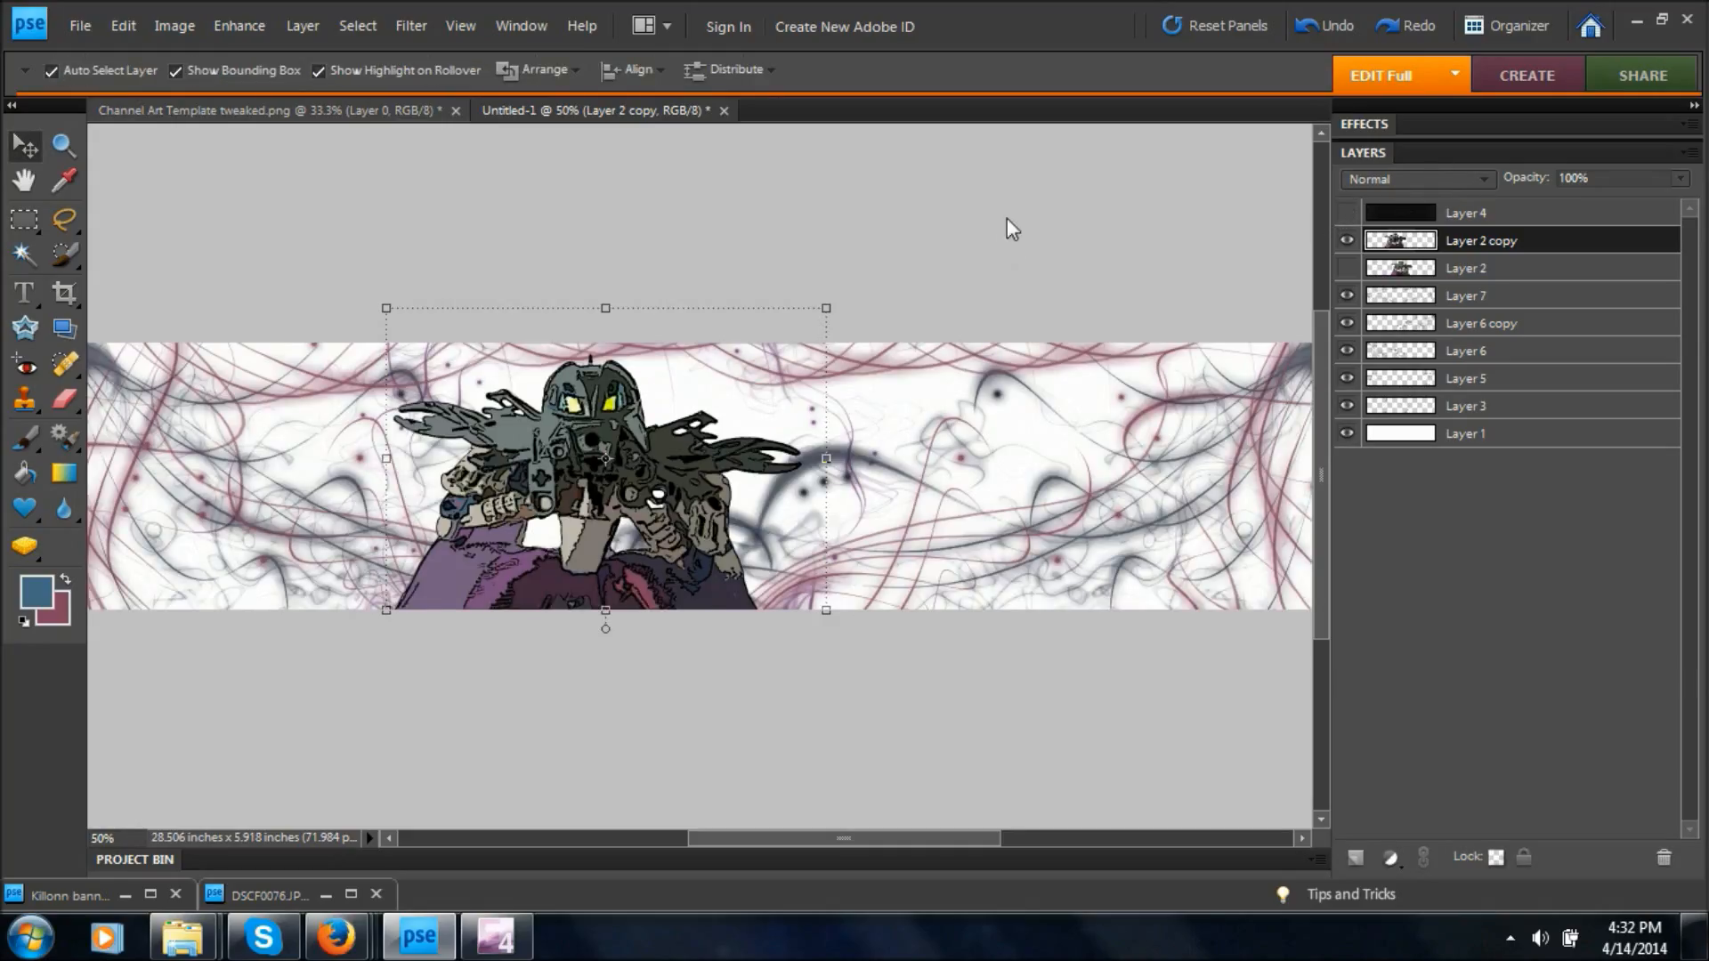
Start a horizontal text line just right of the figure and set its font to Milano LET.
key(ctrl+minus)
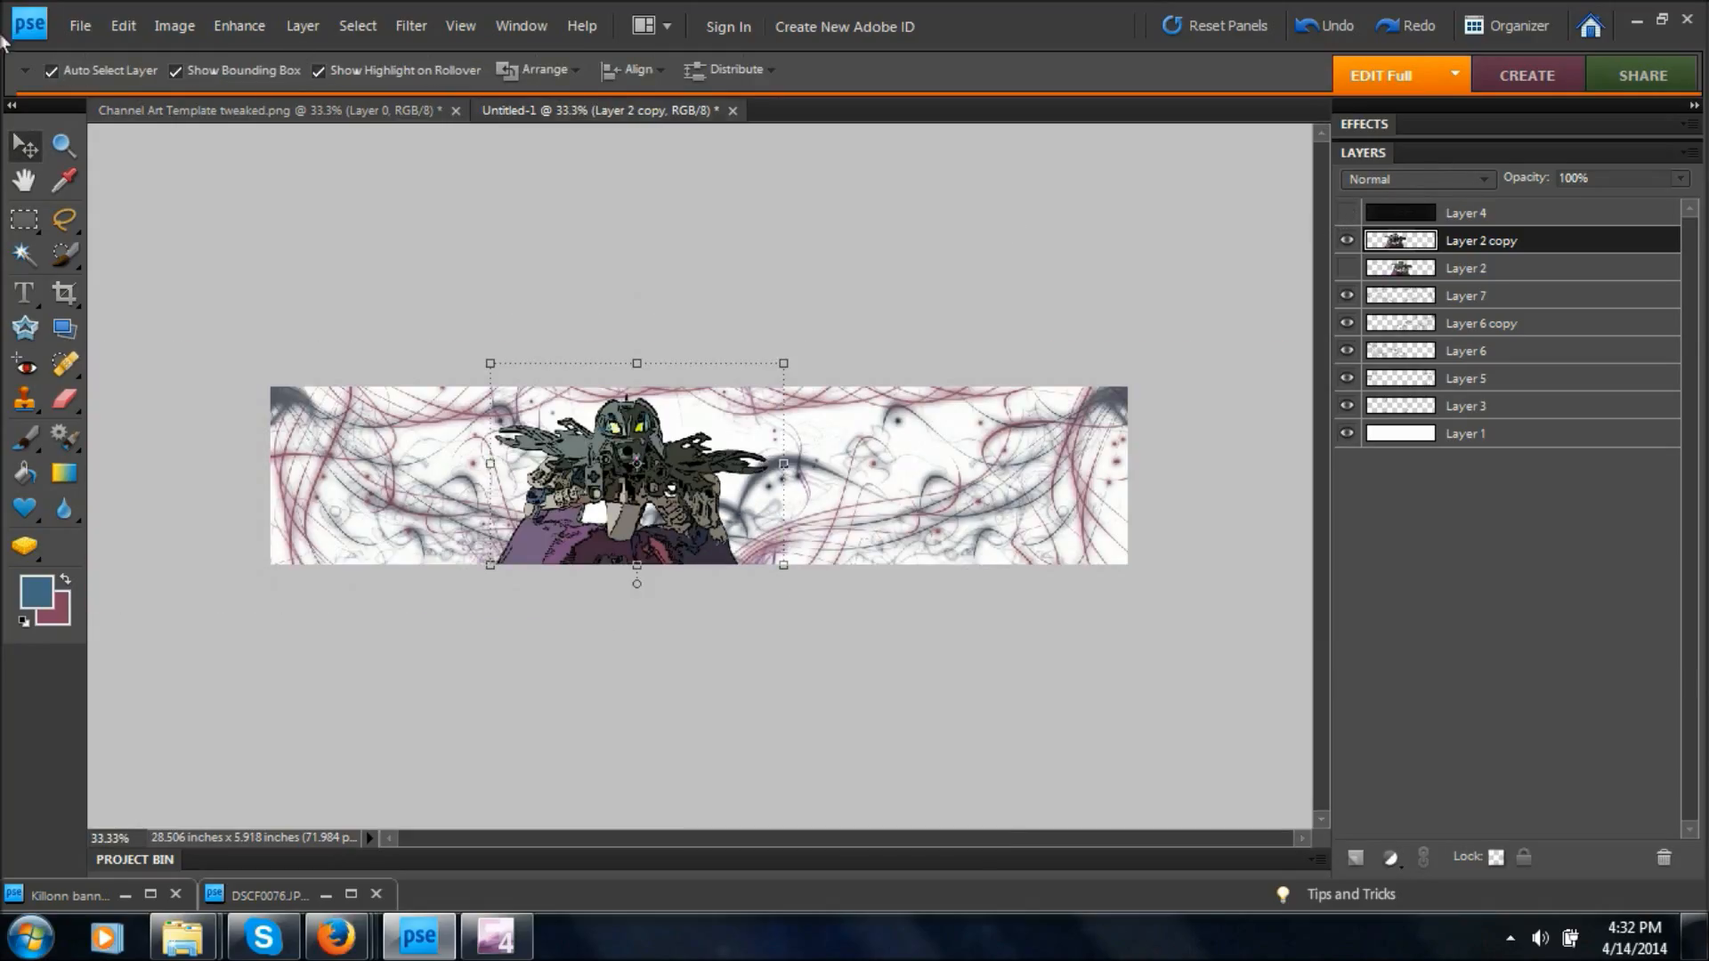
click(24, 295)
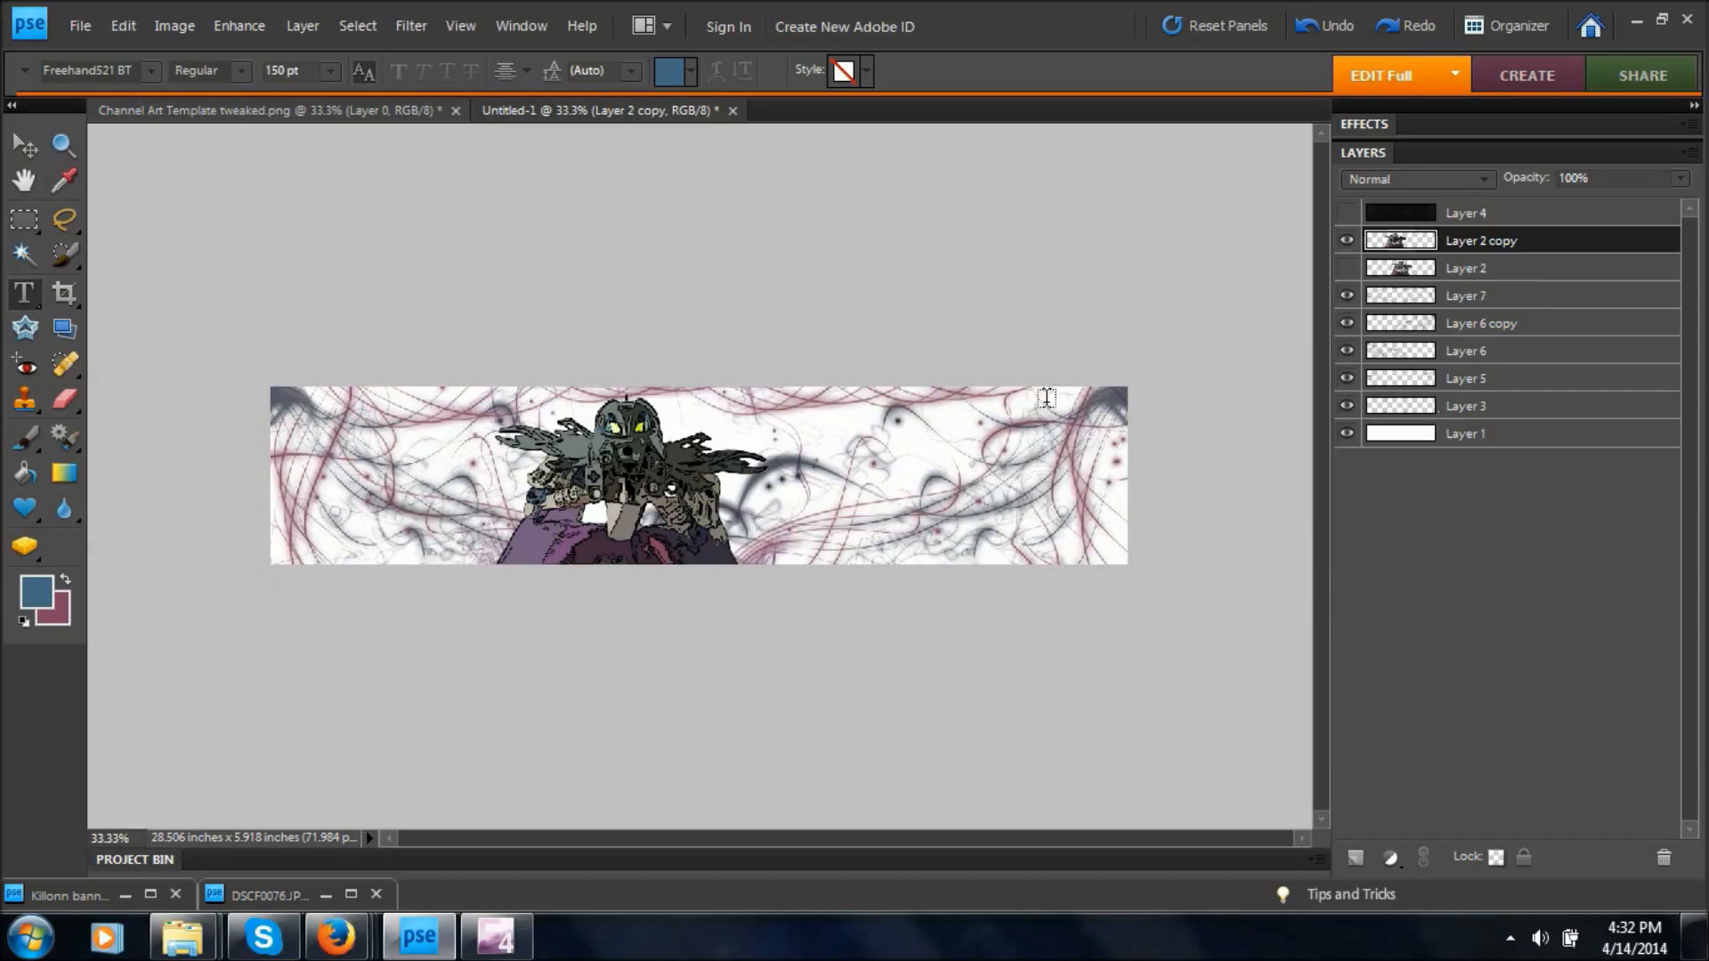
click(801, 459)
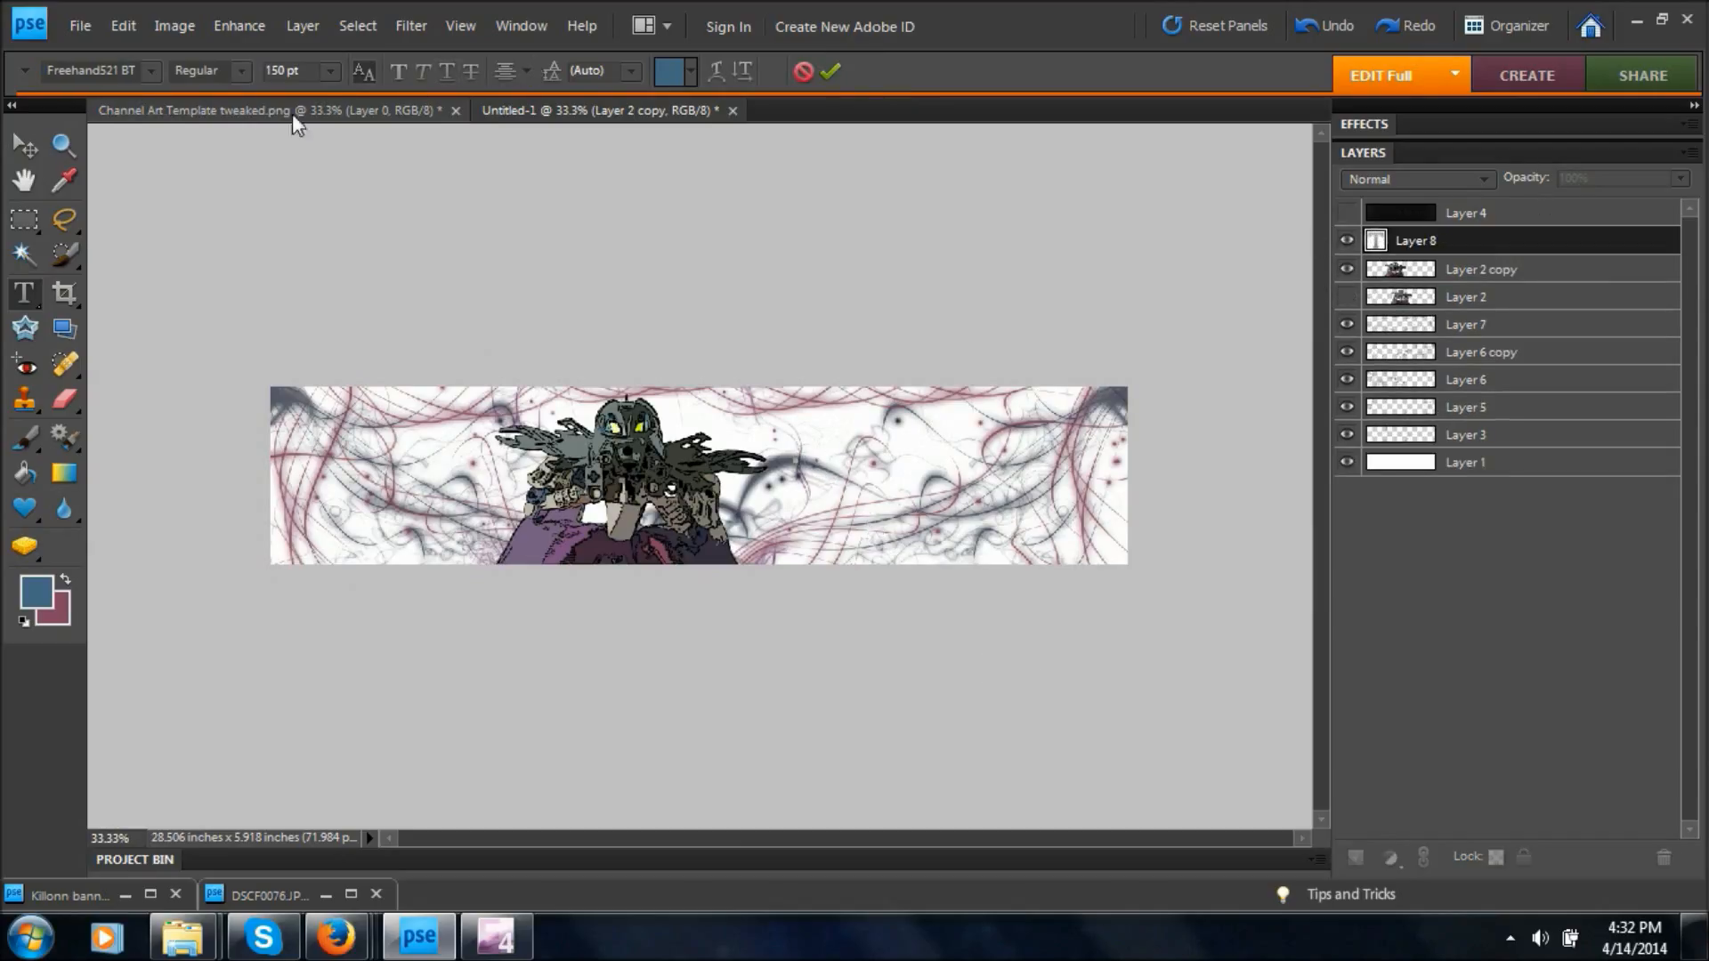
click(156, 70)
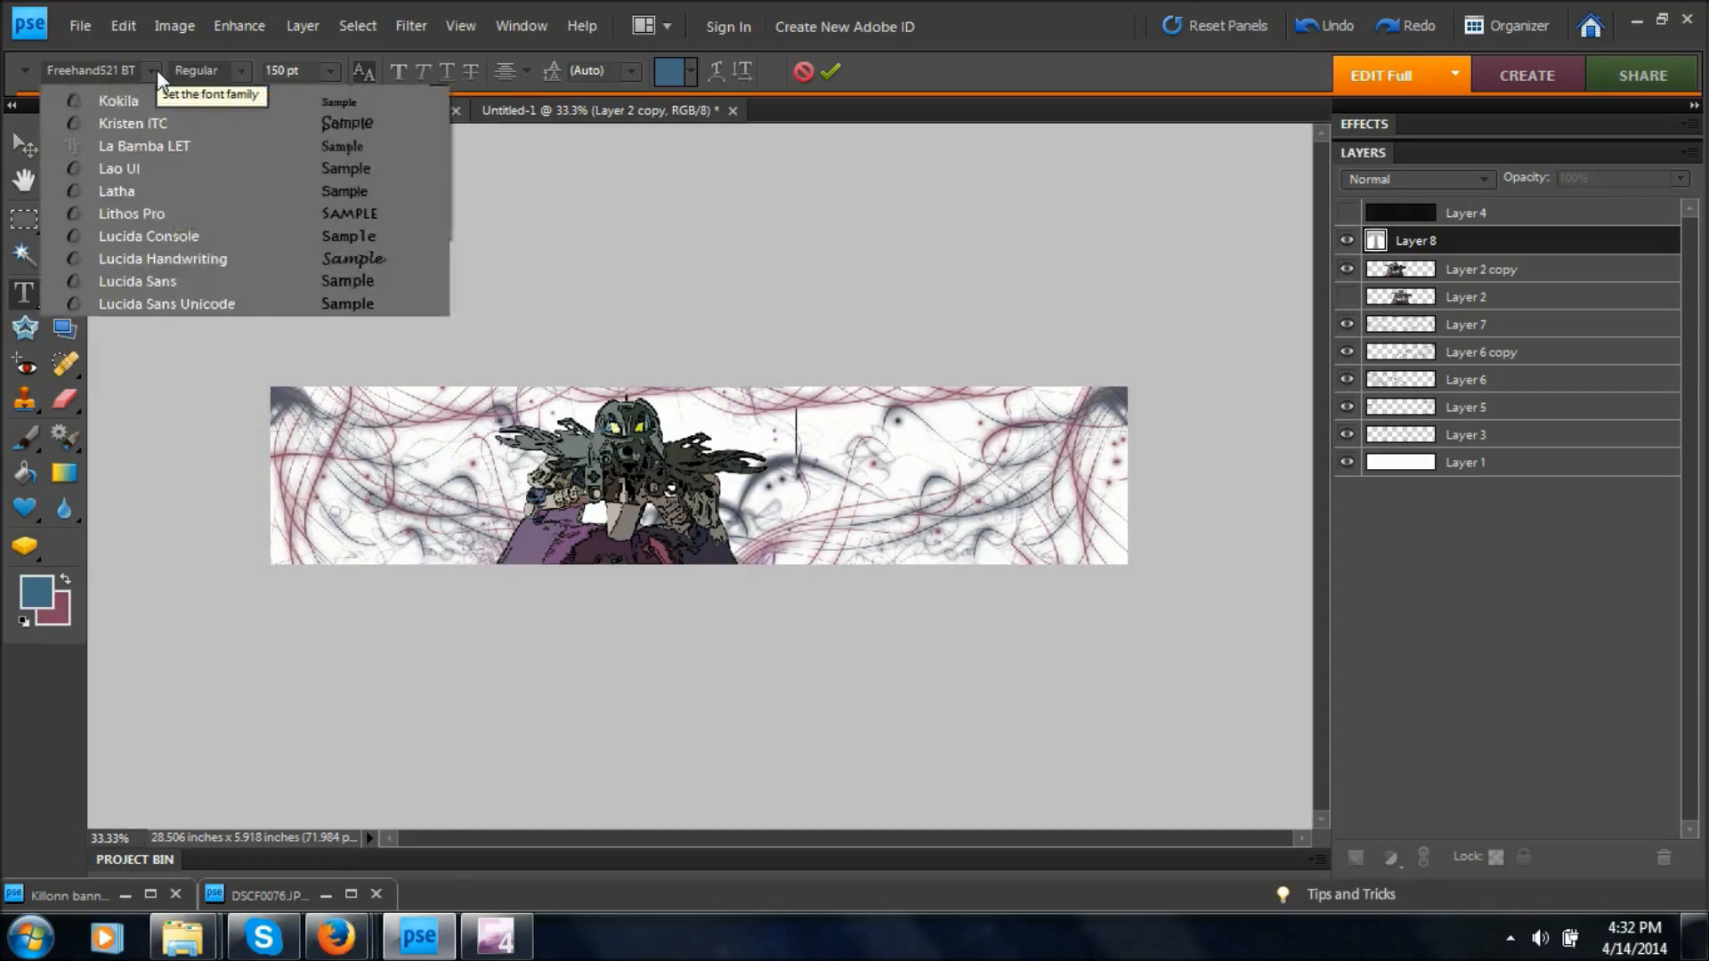
drag(434, 307, 456, 461)
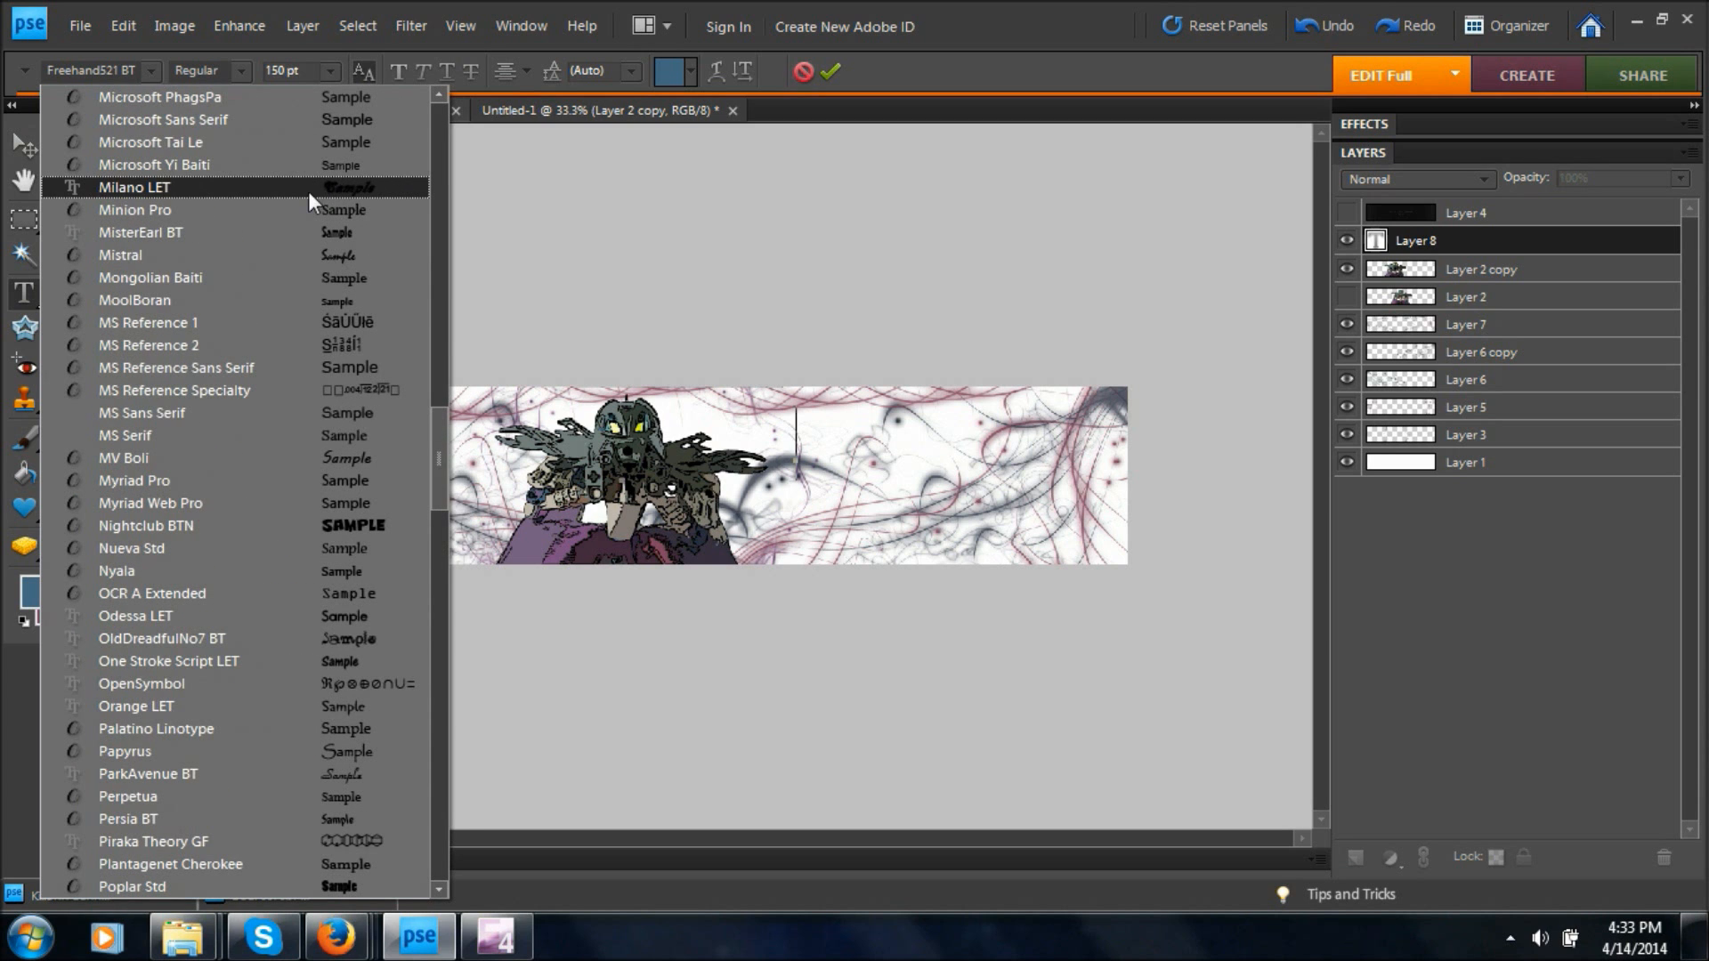
click(350, 191)
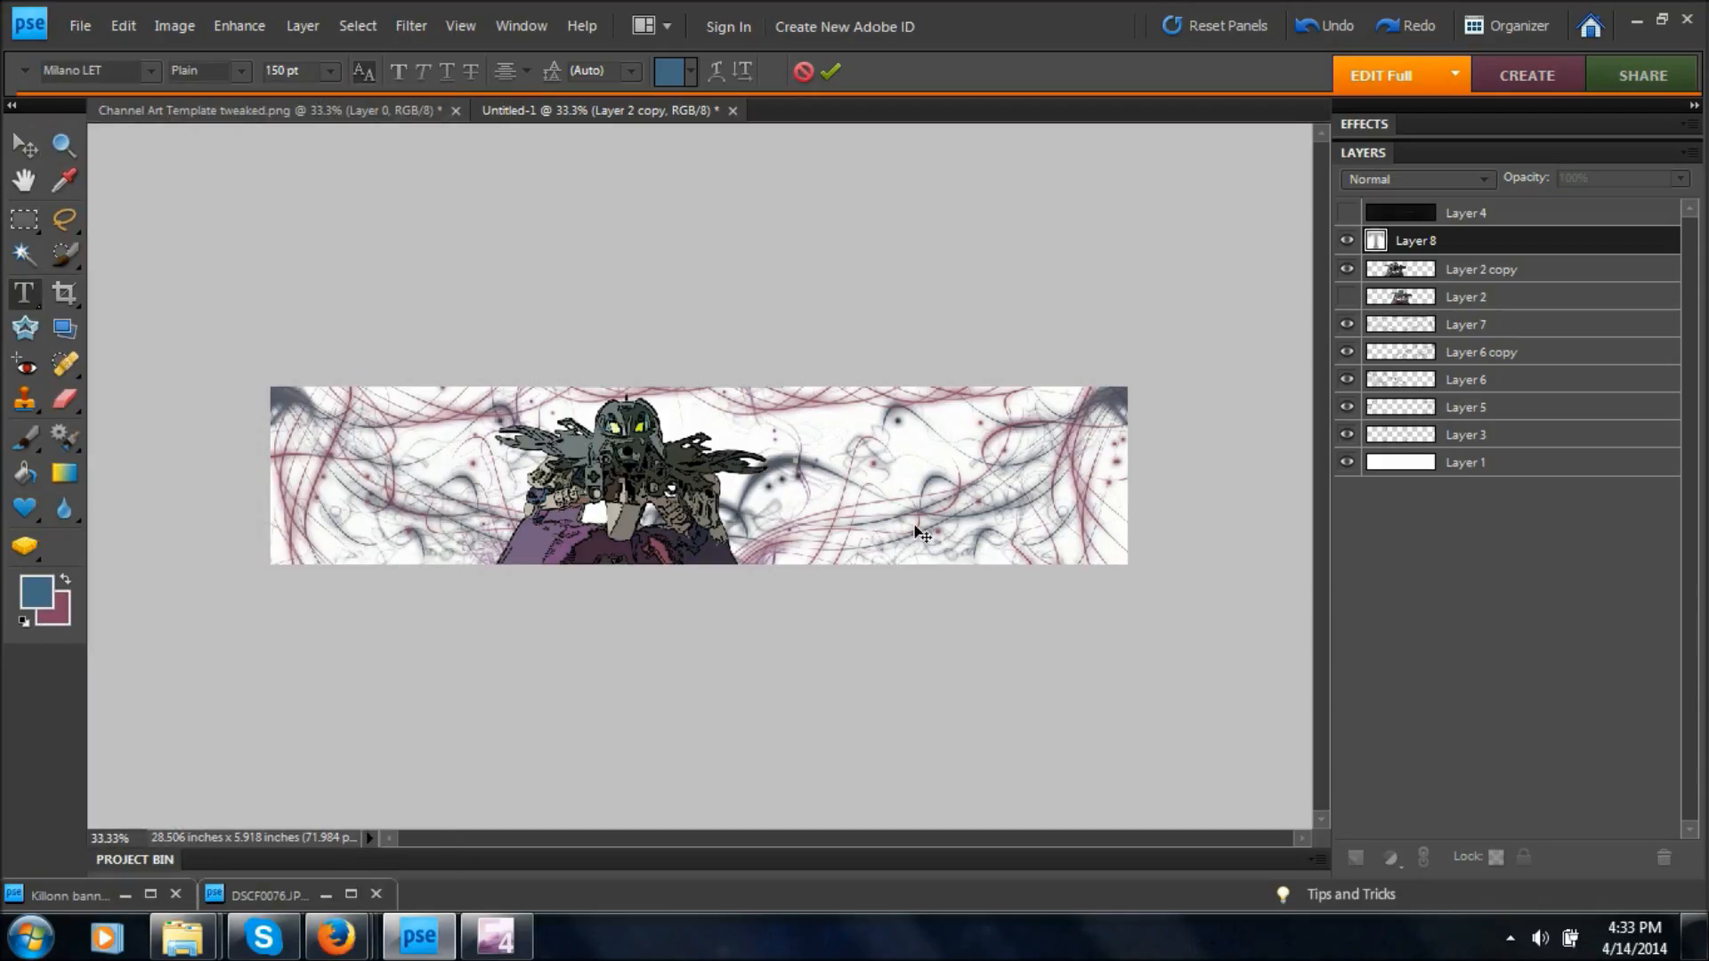
Enter the title "Pearllight" and place it to the right of the figure in the banner's upper half.
text(Pe)
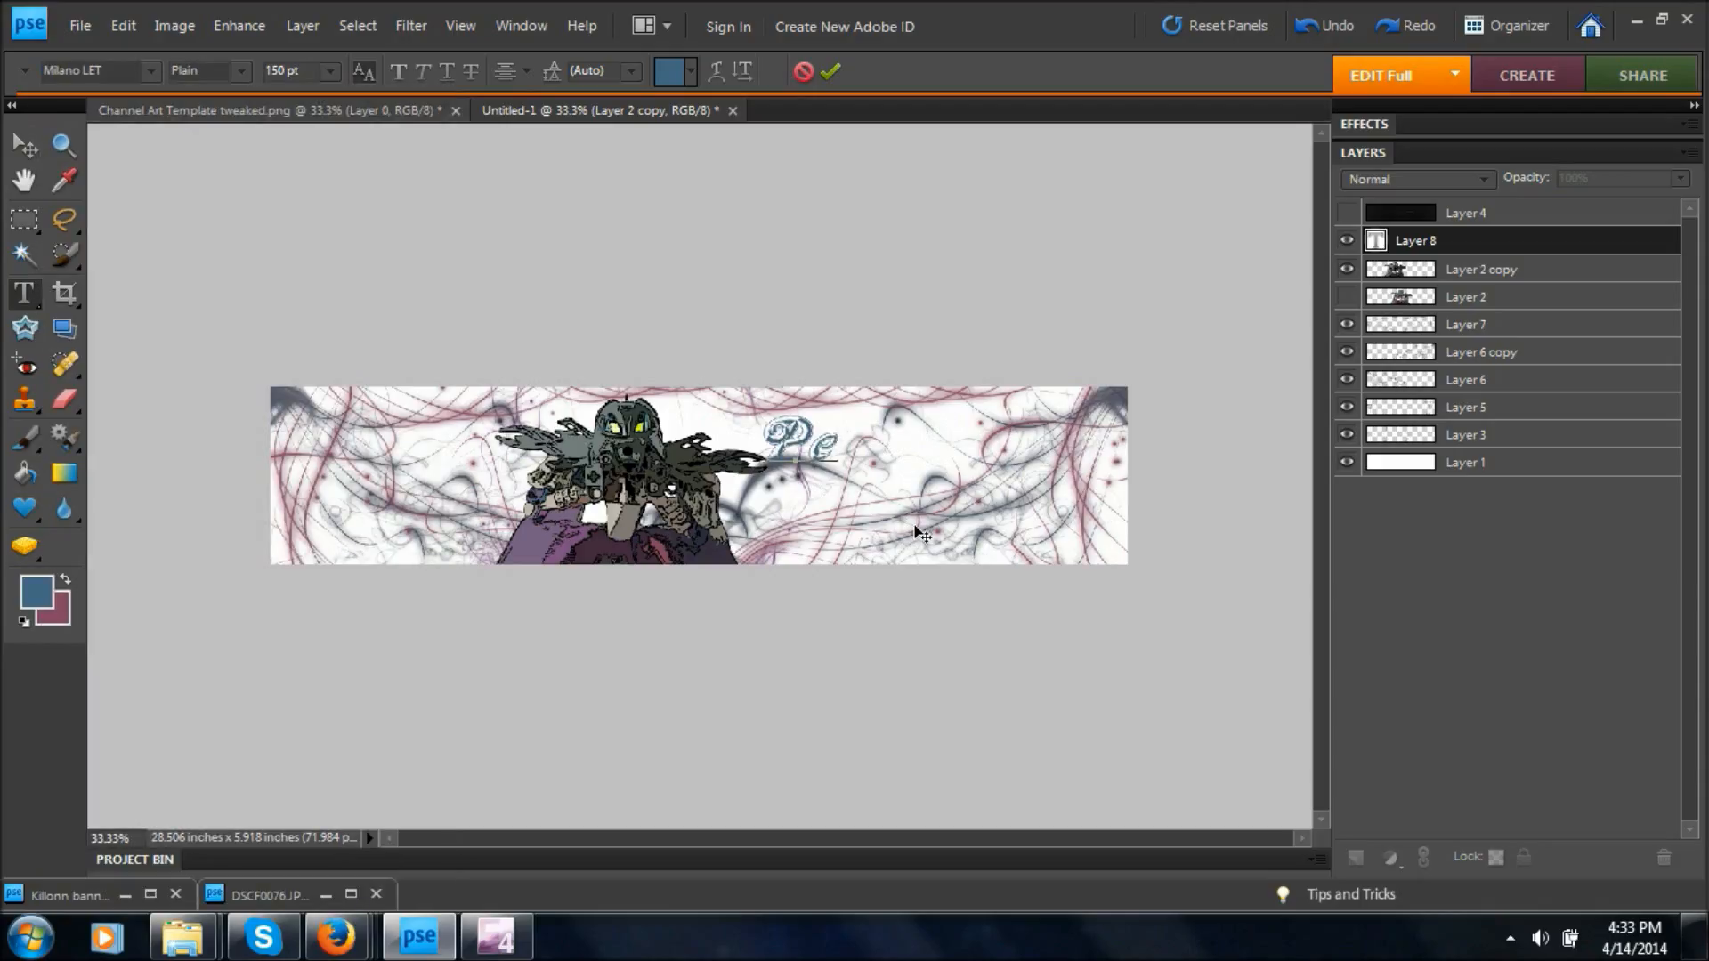
text(arllight)
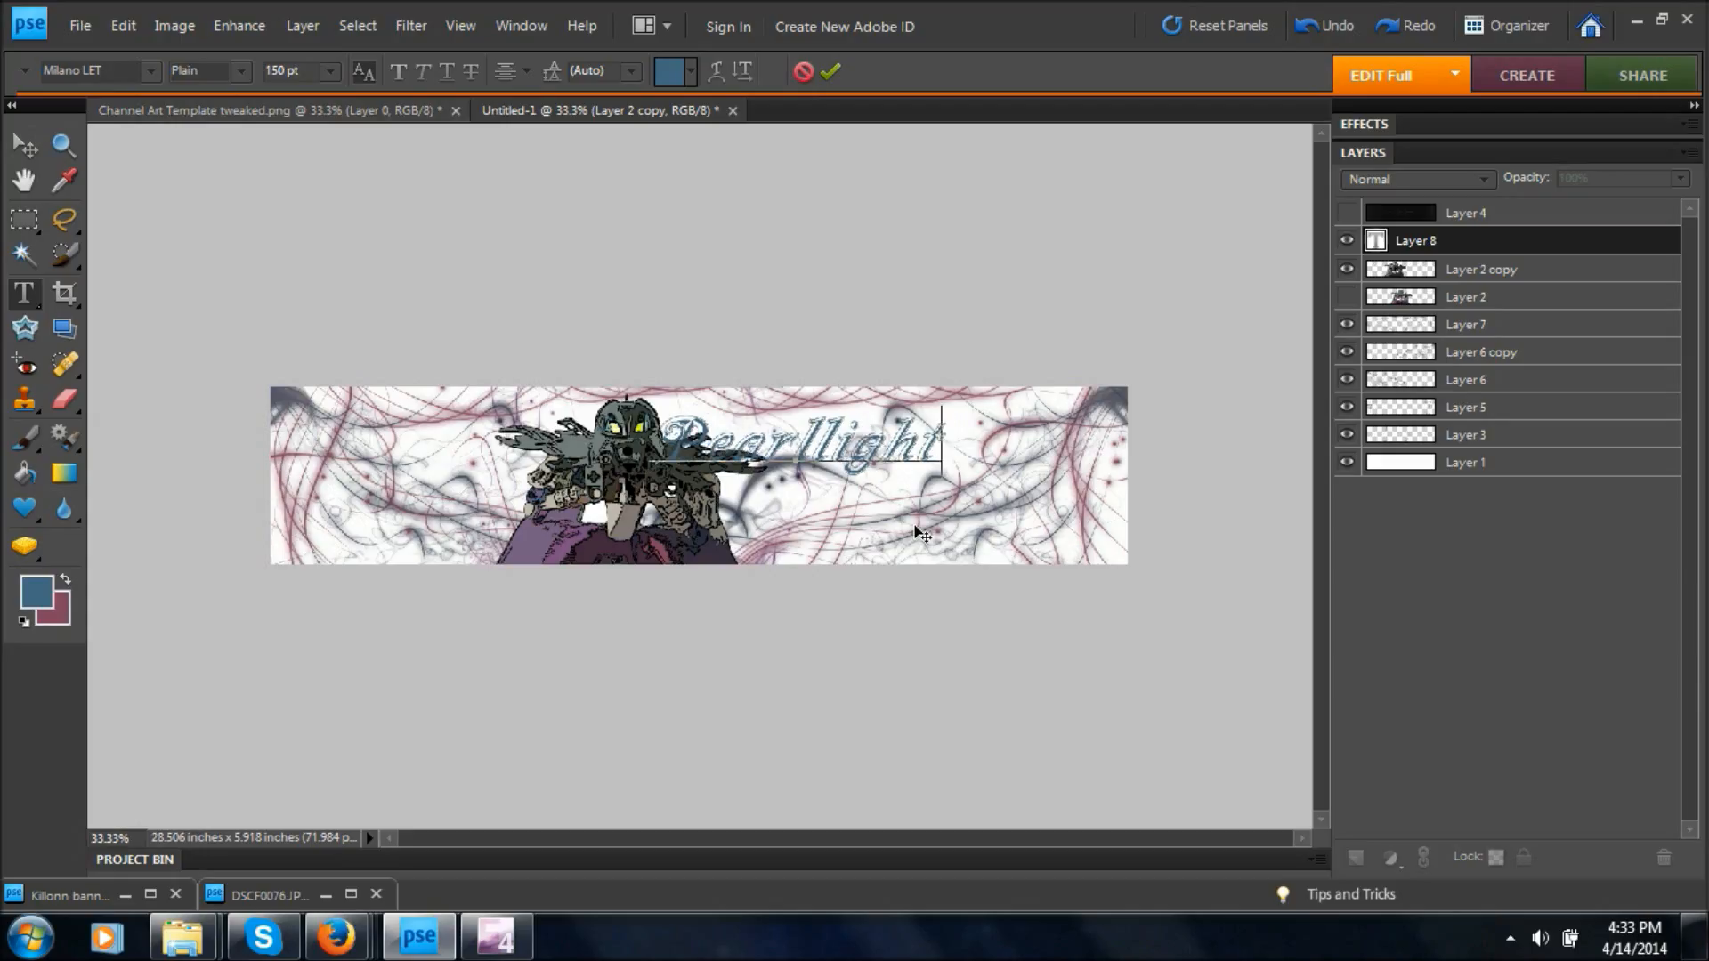
drag(899, 654, 1026, 671)
key(ctrl+Return)
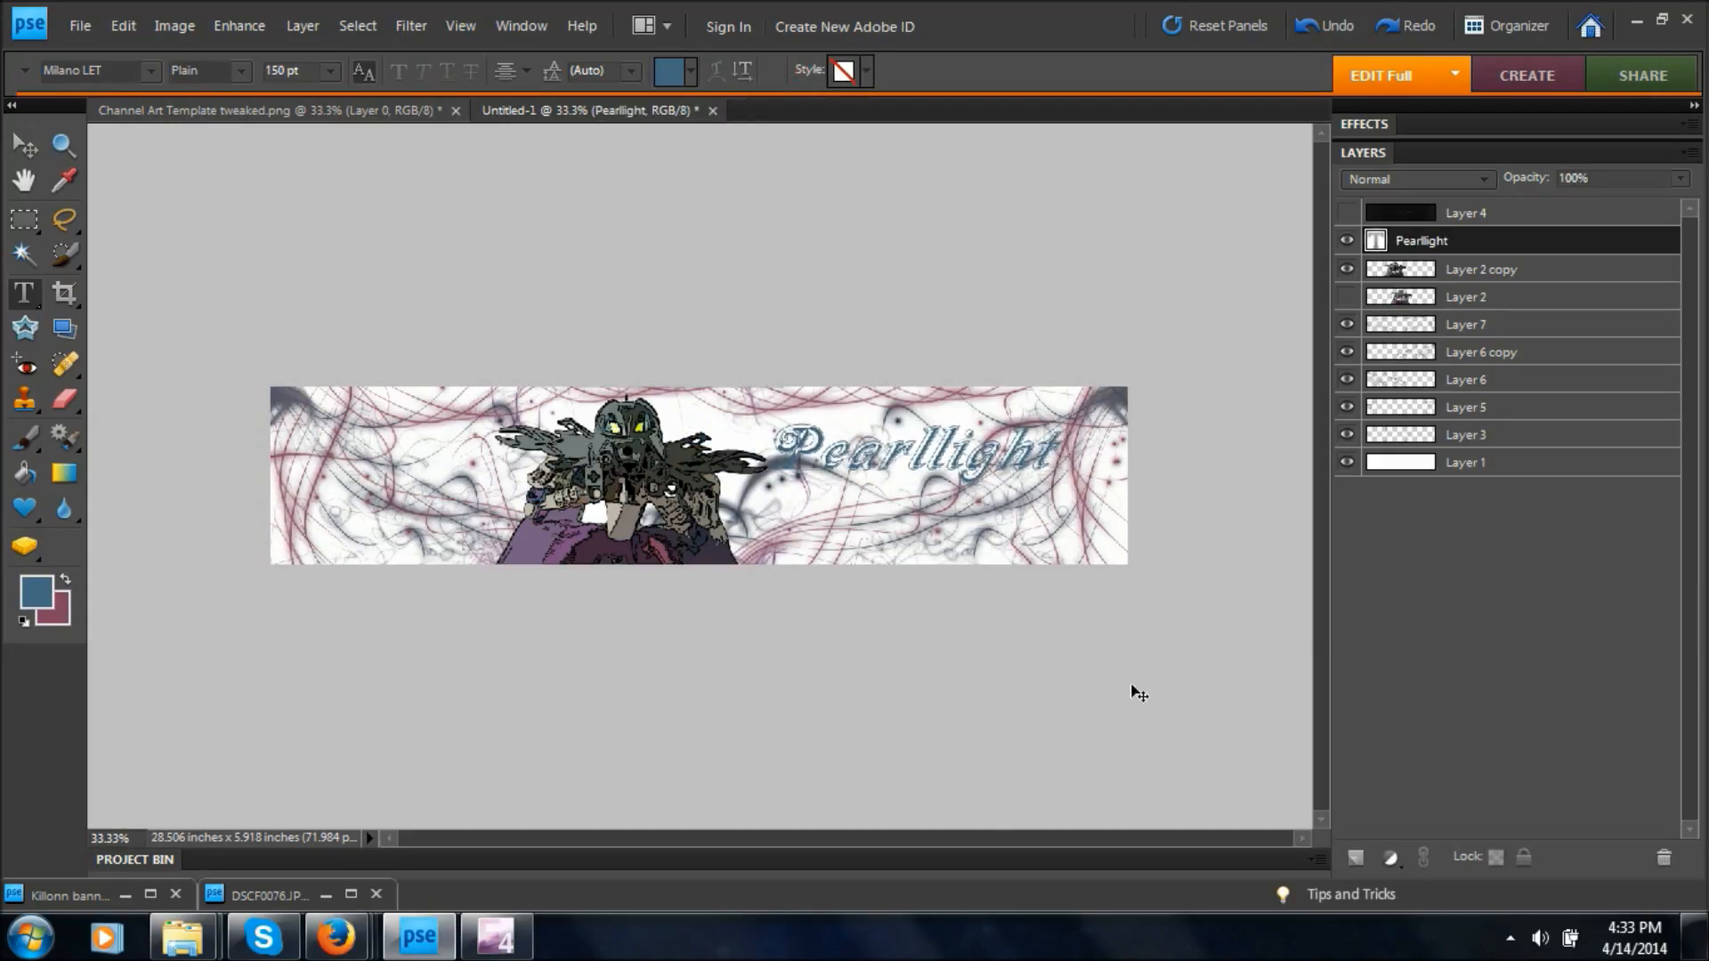
Show the Layer 4 template again and move the Layer 2 copy figure further left to make room for the title.
key(ctrl+plus)
click(1345, 213)
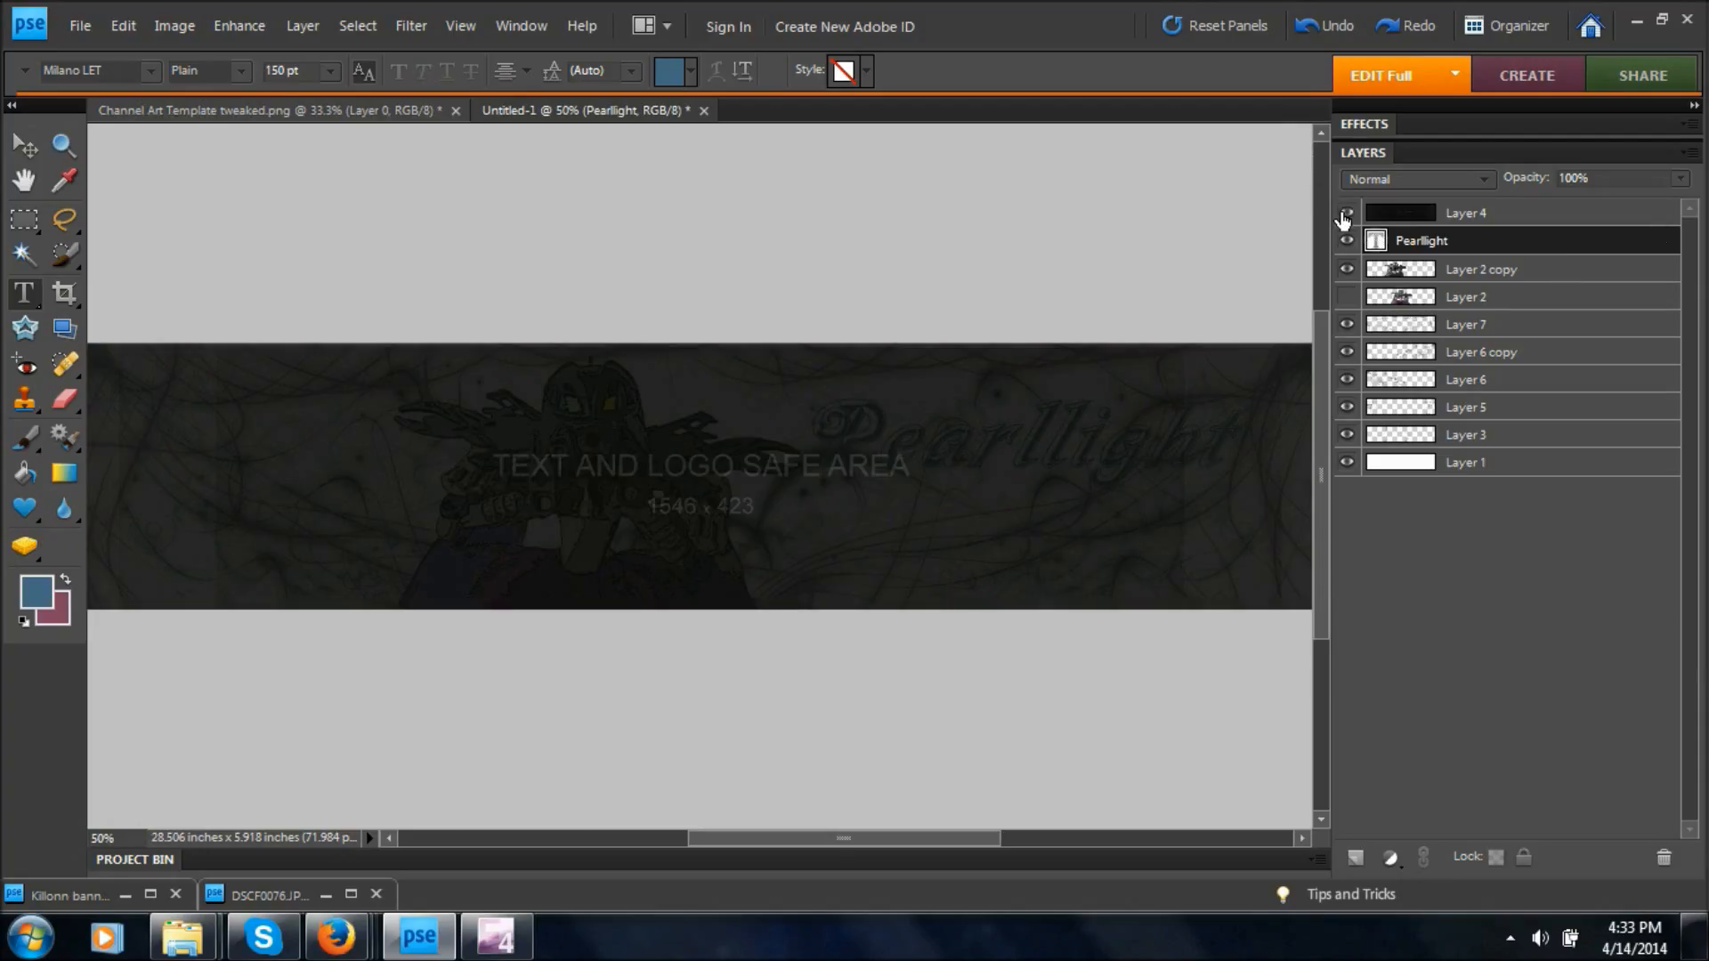
click(1346, 213)
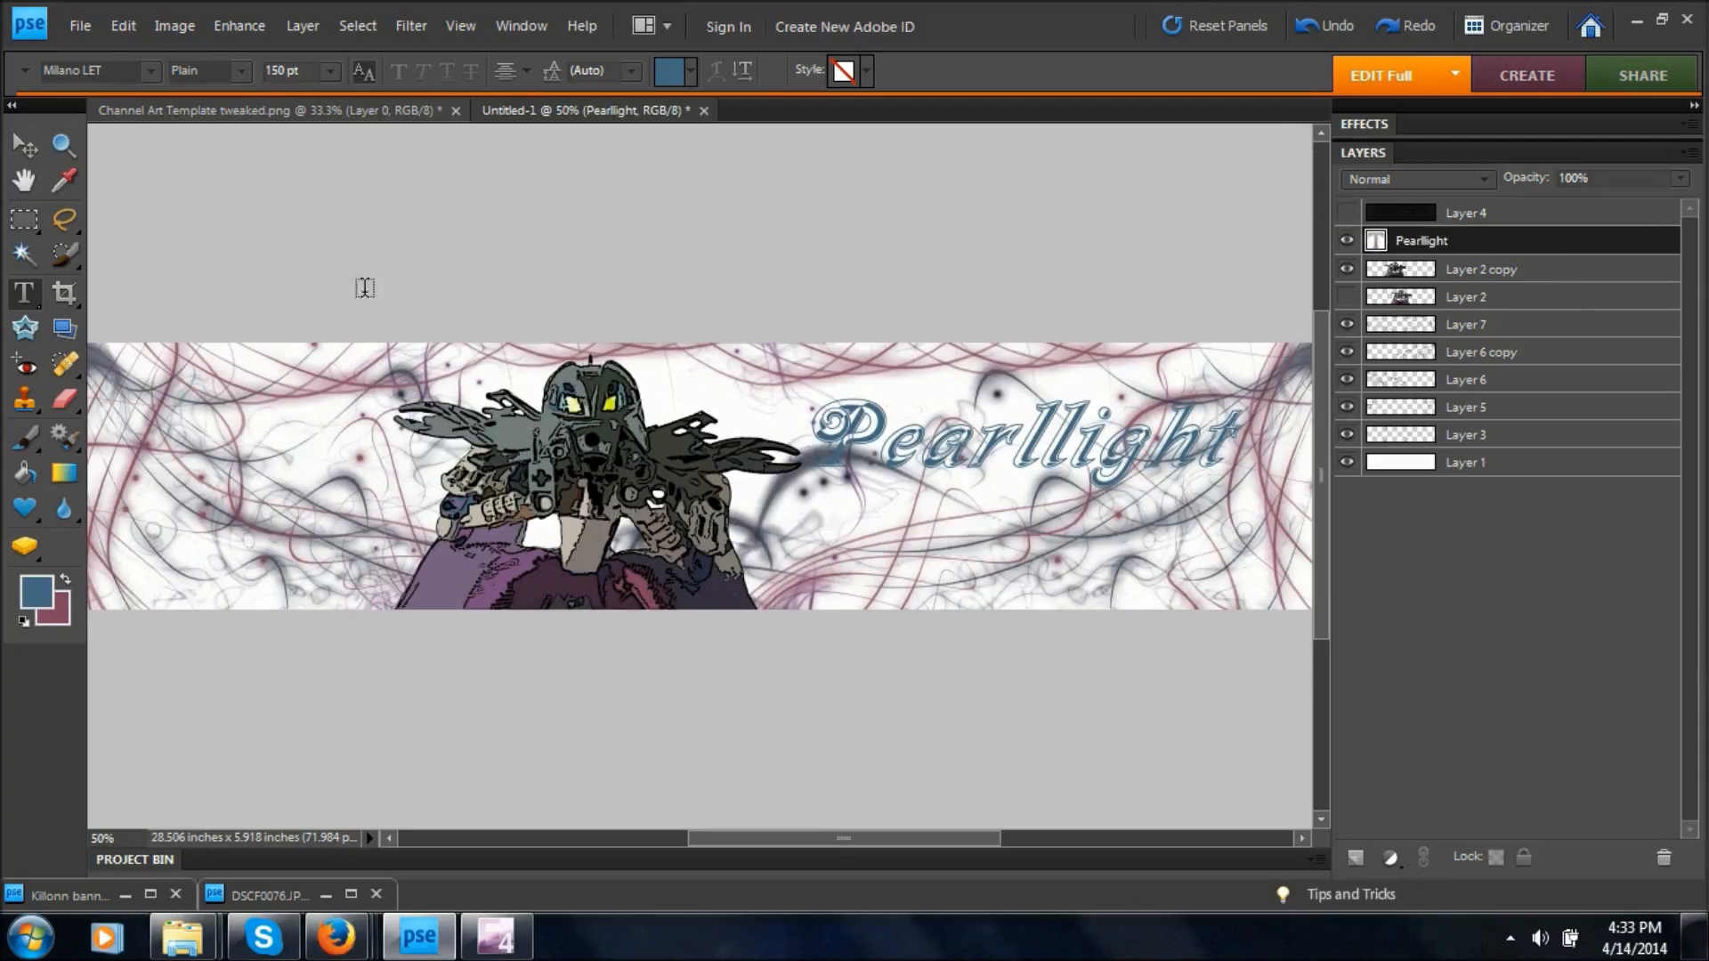
click(1346, 213)
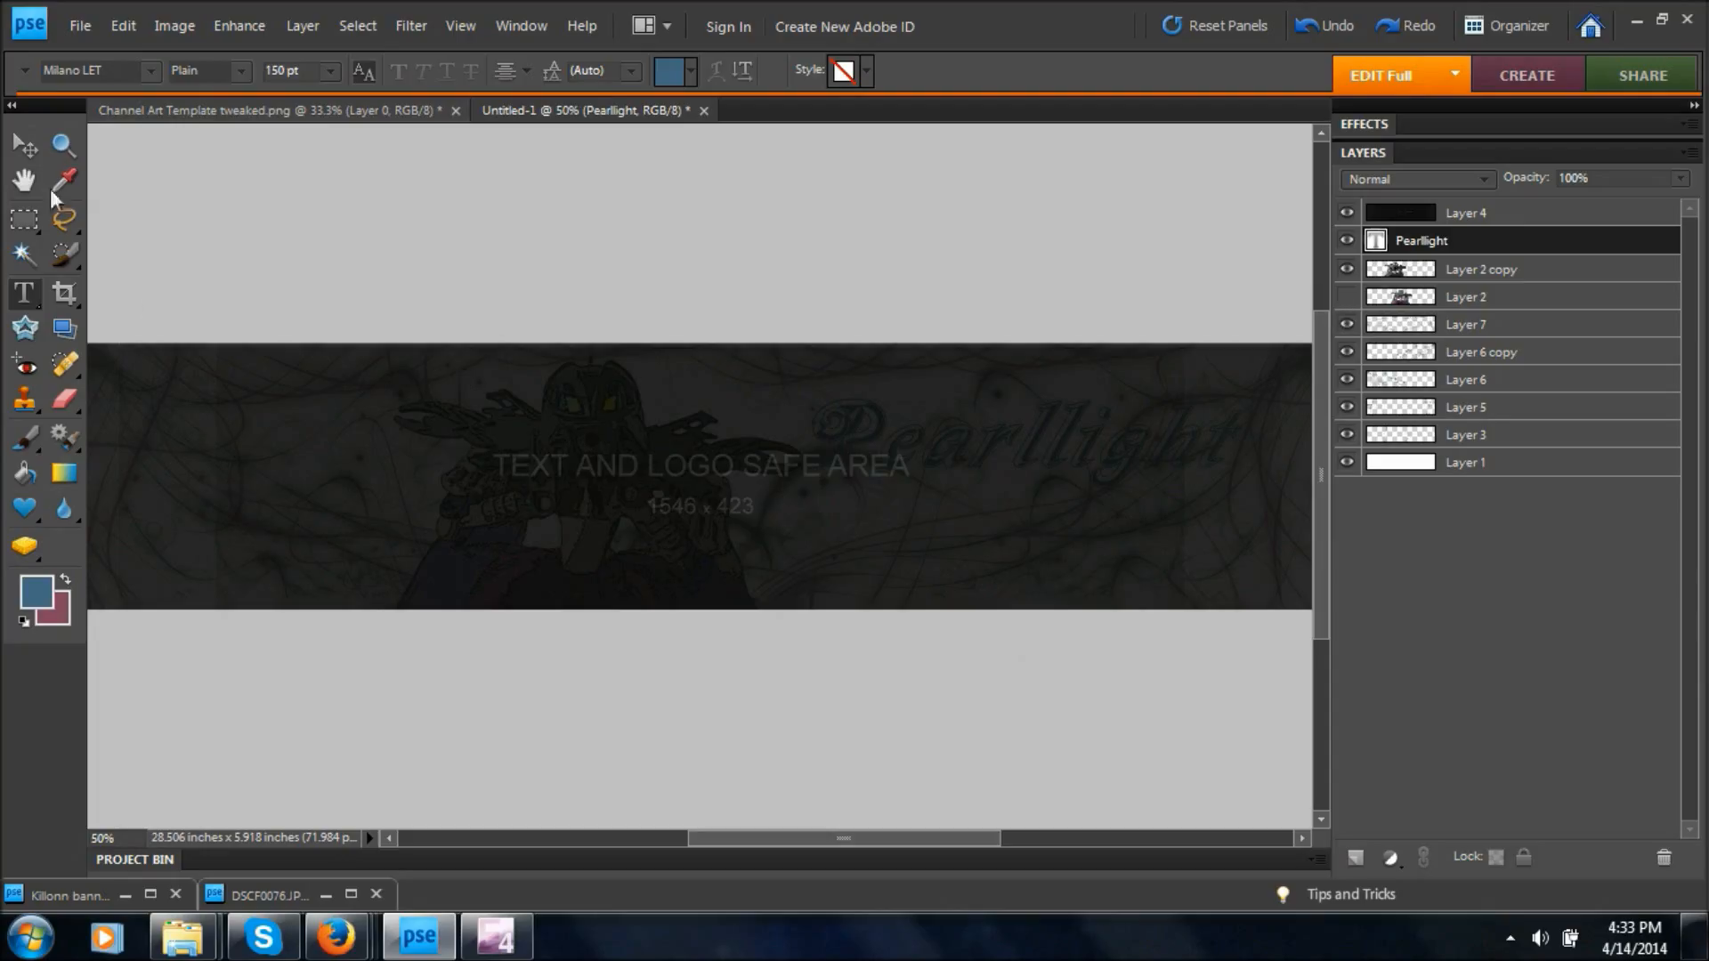
click(23, 150)
click(625, 567)
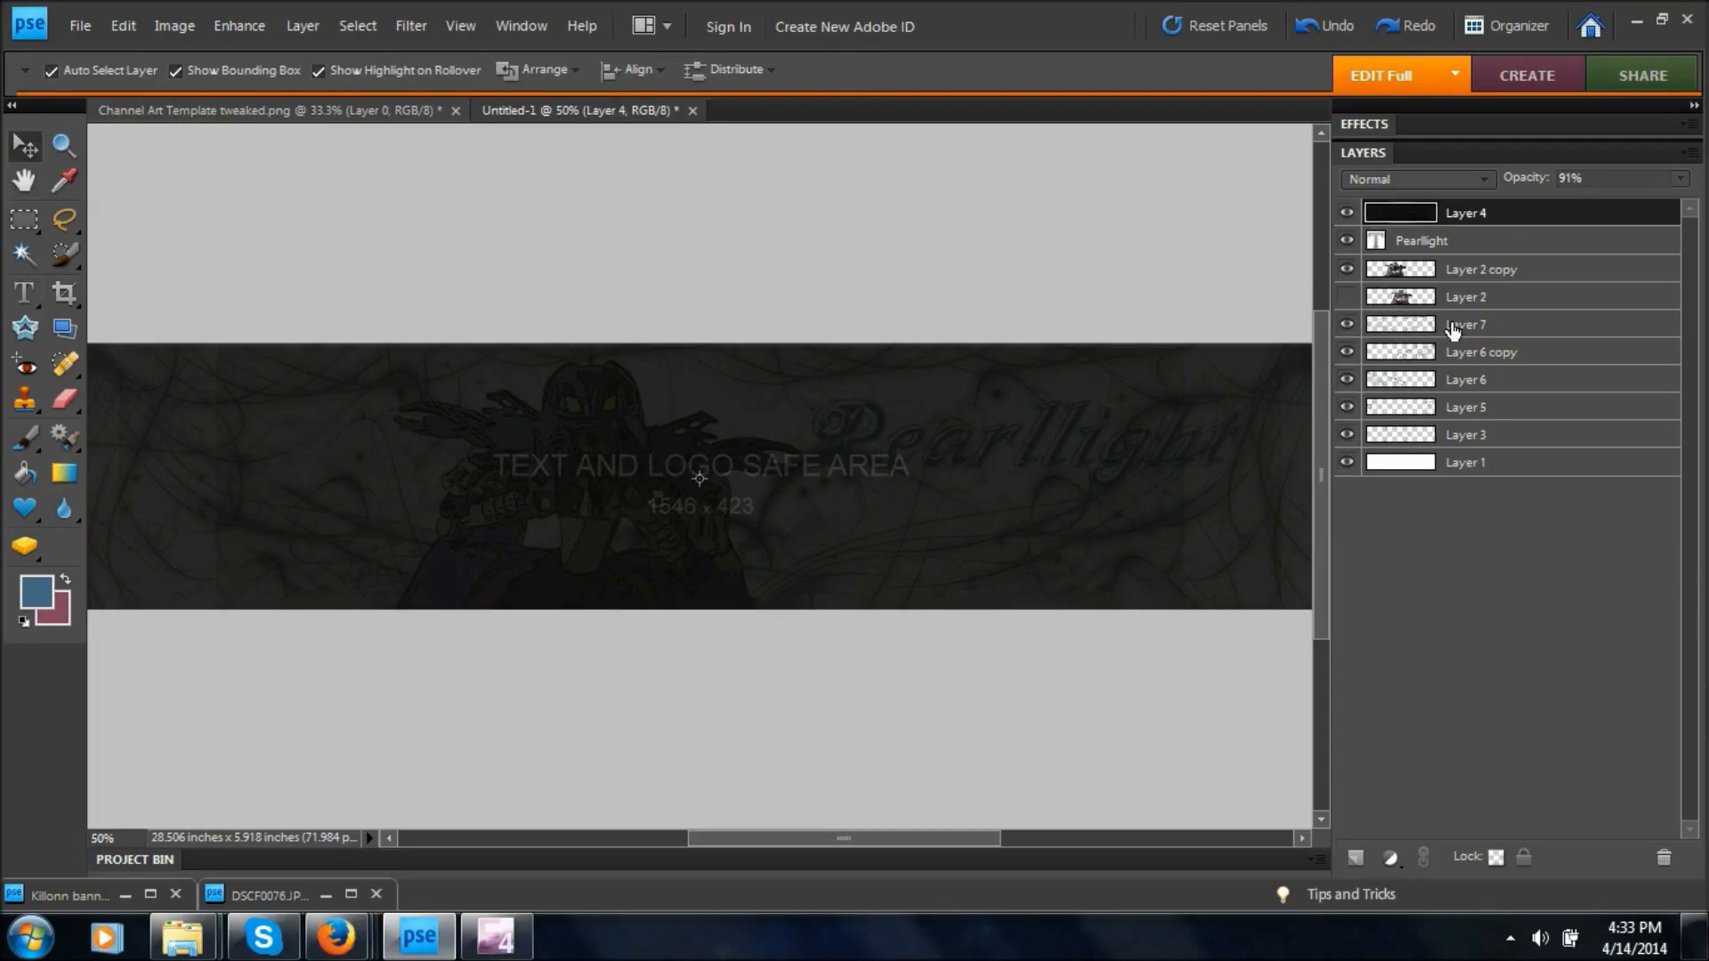
click(1448, 272)
drag(599, 458, 538, 537)
click(692, 627)
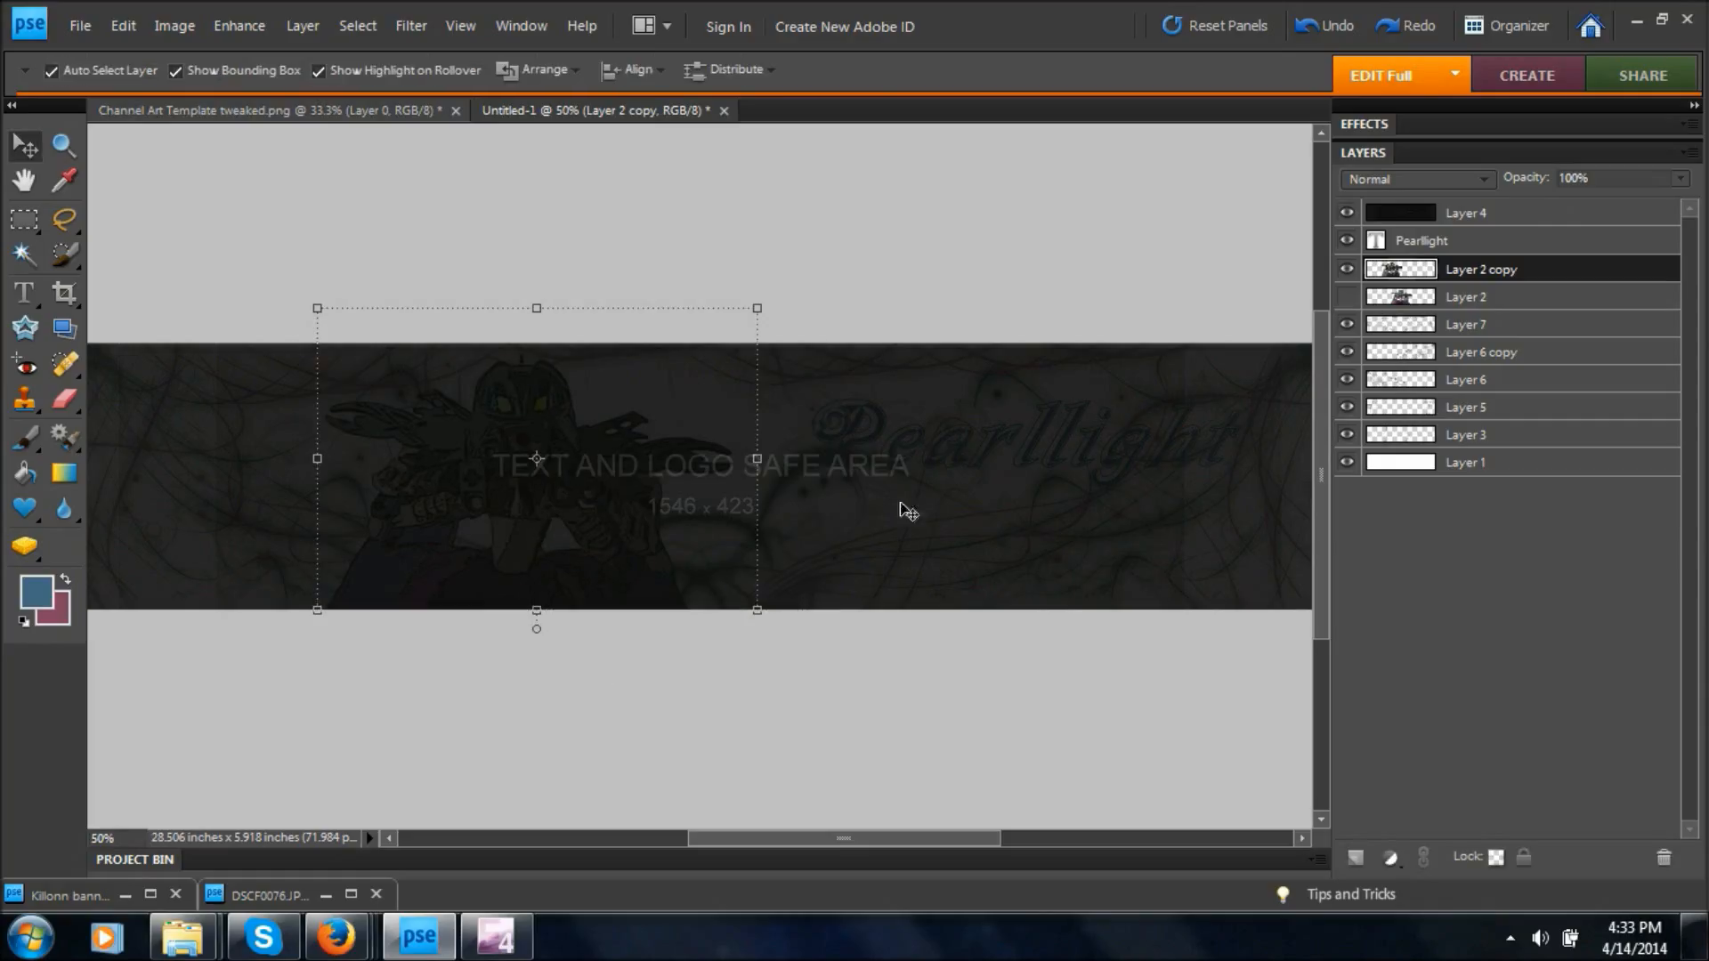
Move the Pearllight title up and left, closer to the figure and the safe area, and hide Layer 4.
click(1425, 246)
click(24, 292)
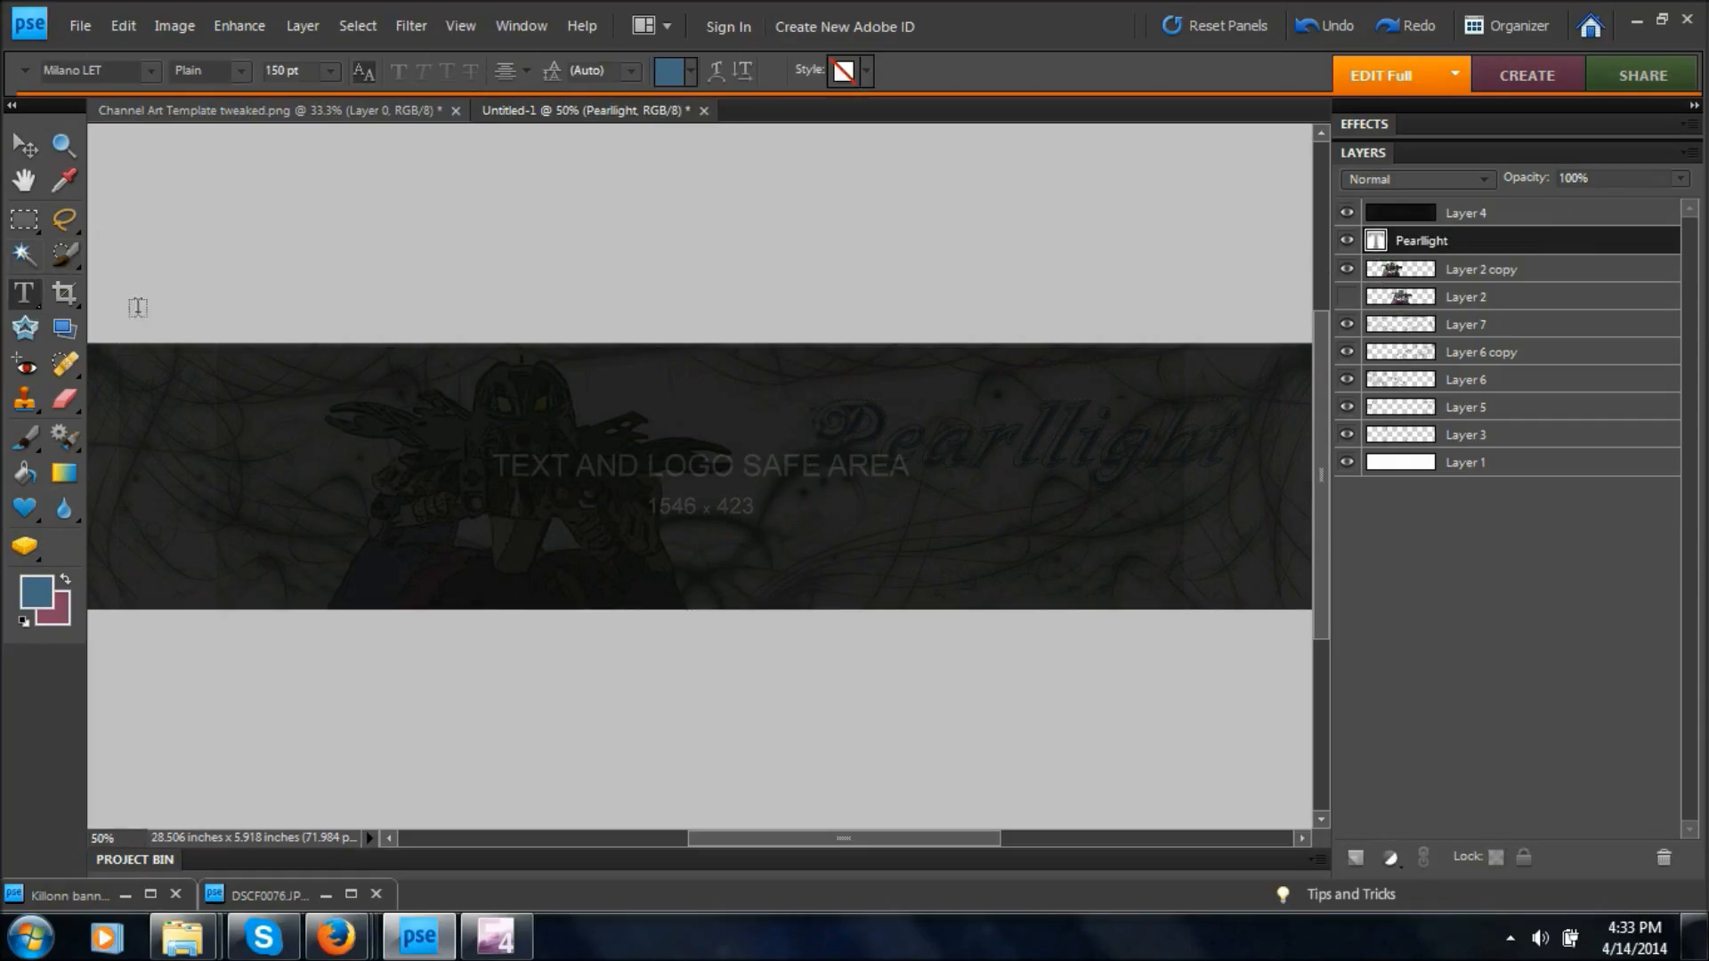
click(1122, 440)
drag(1218, 676, 1178, 638)
key(ctrl+Return)
click(1347, 213)
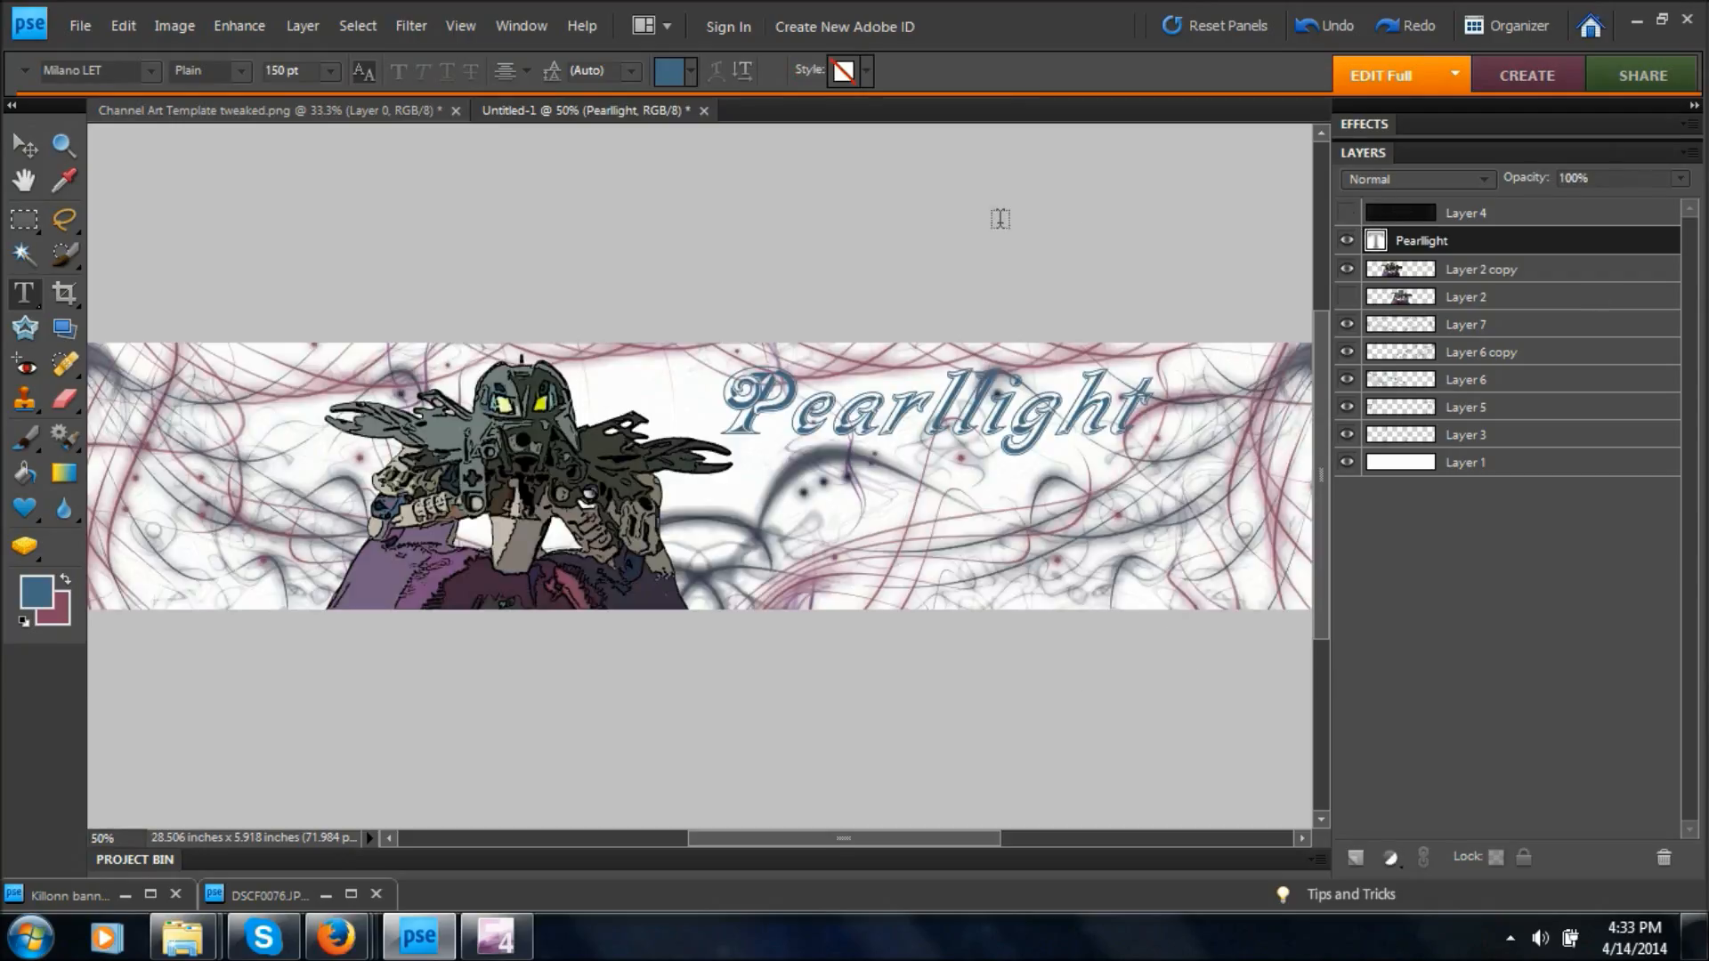
Underline the whole Pearllight title and commit the text.
key(ctrl+minus)
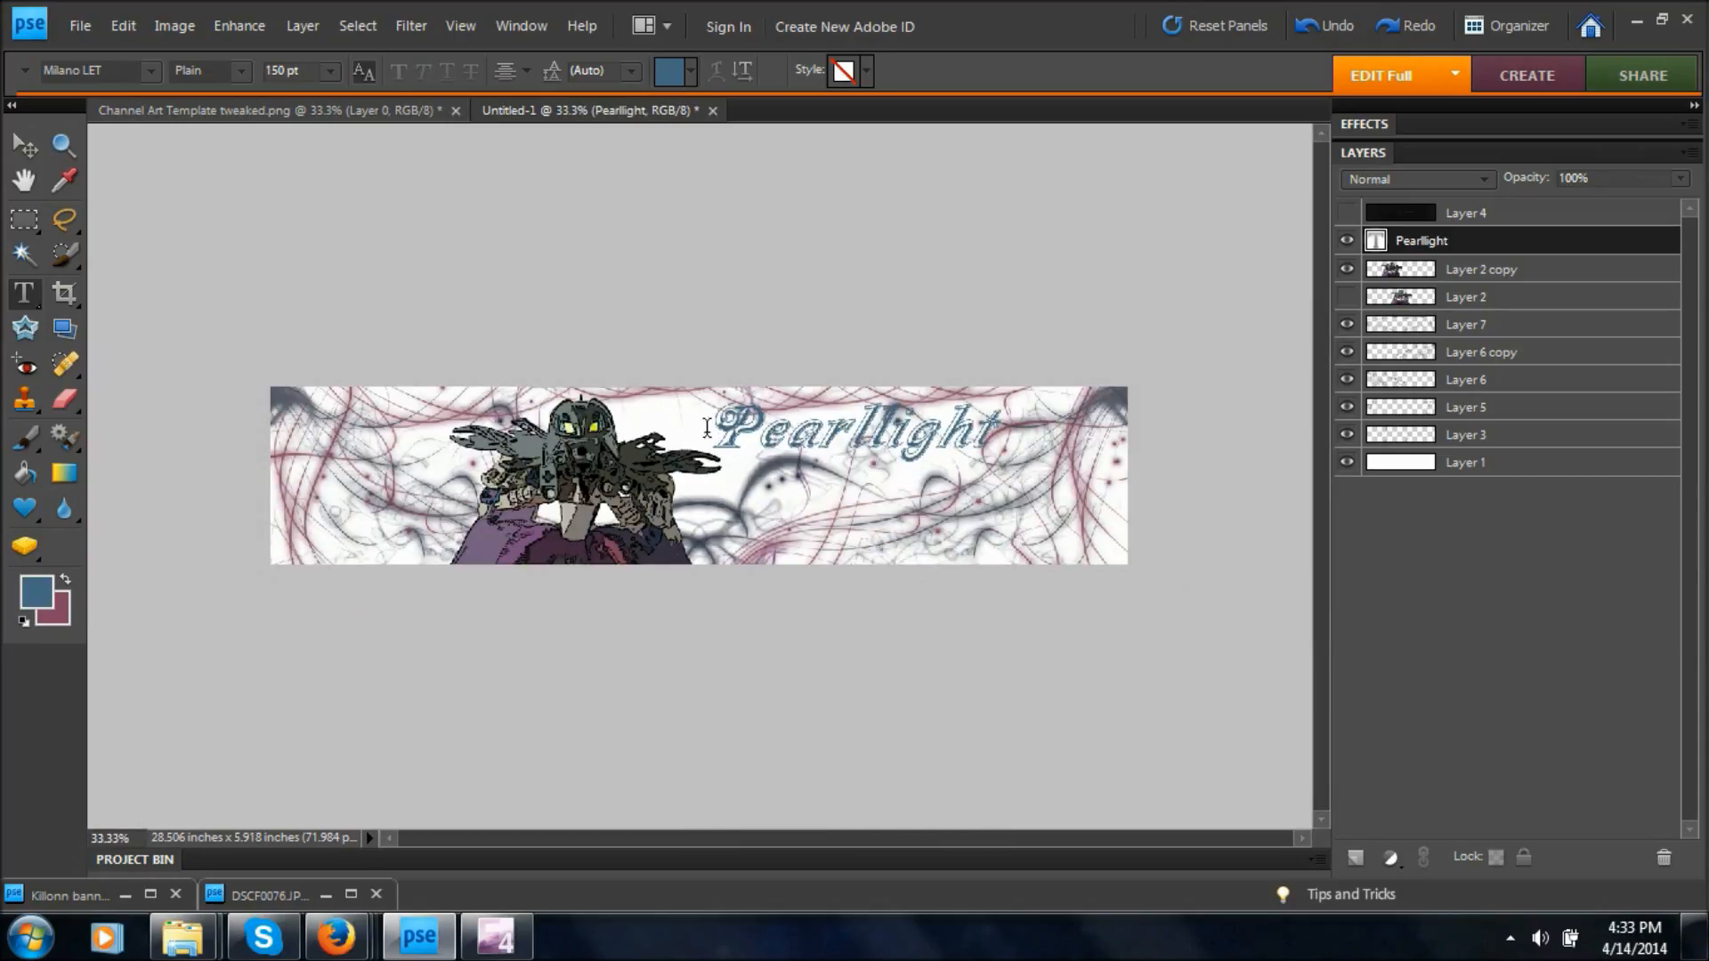
drag(712, 439, 1001, 441)
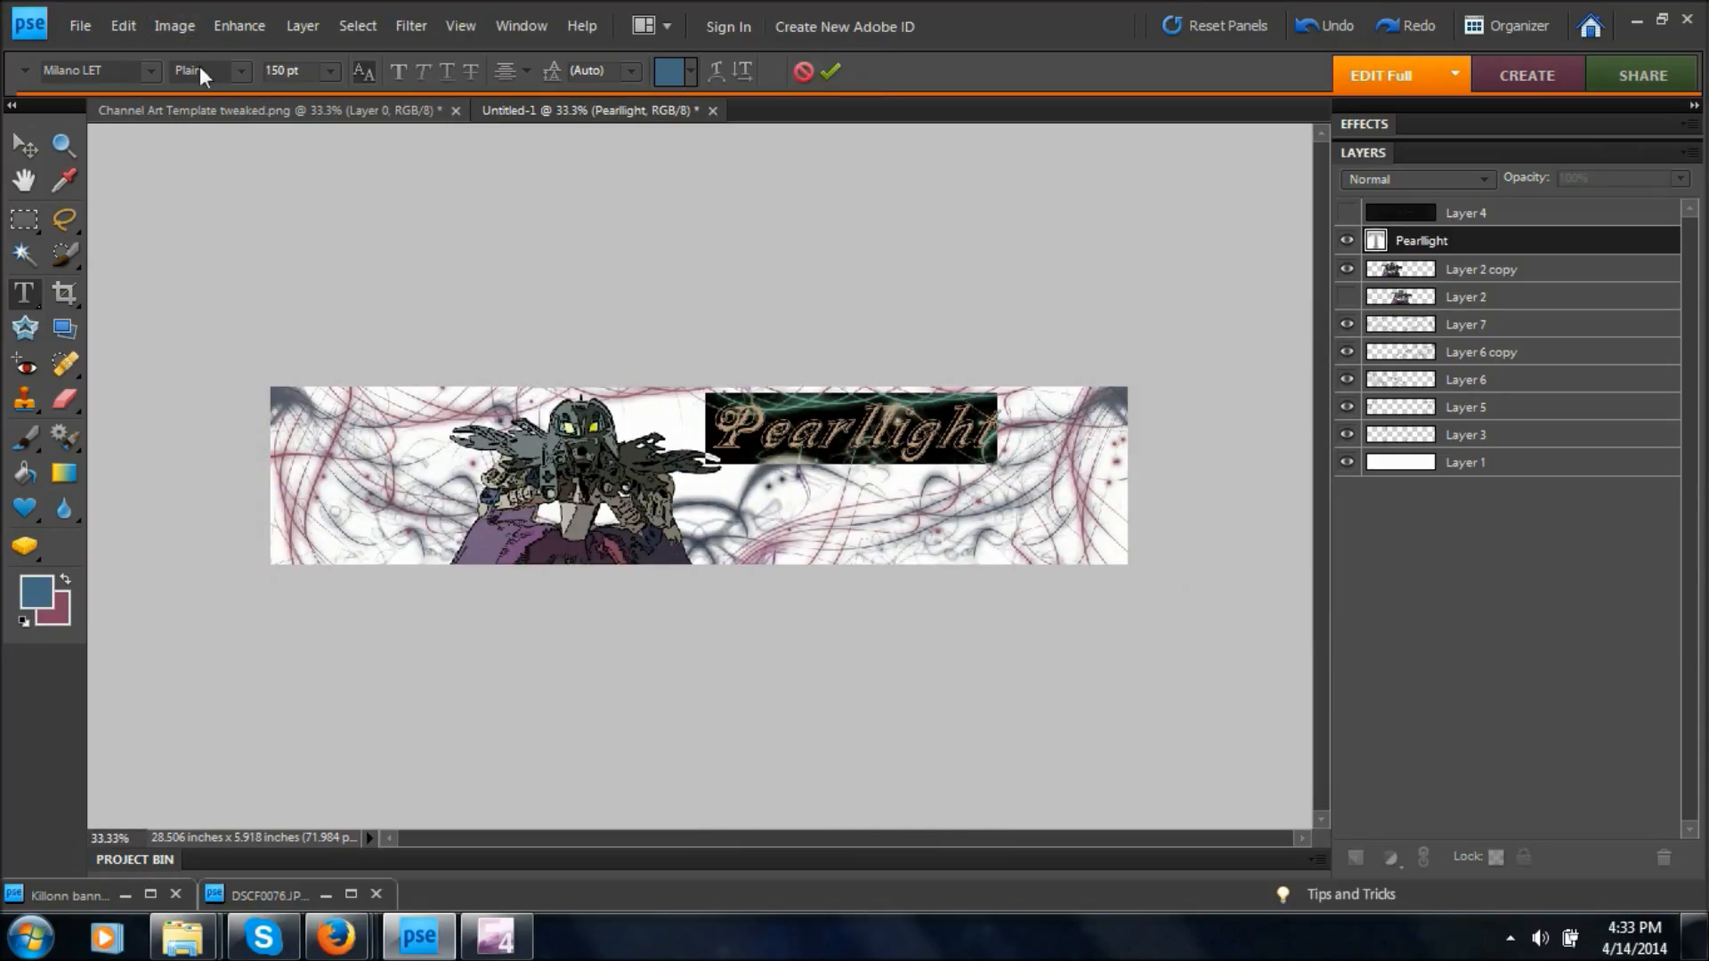
click(444, 73)
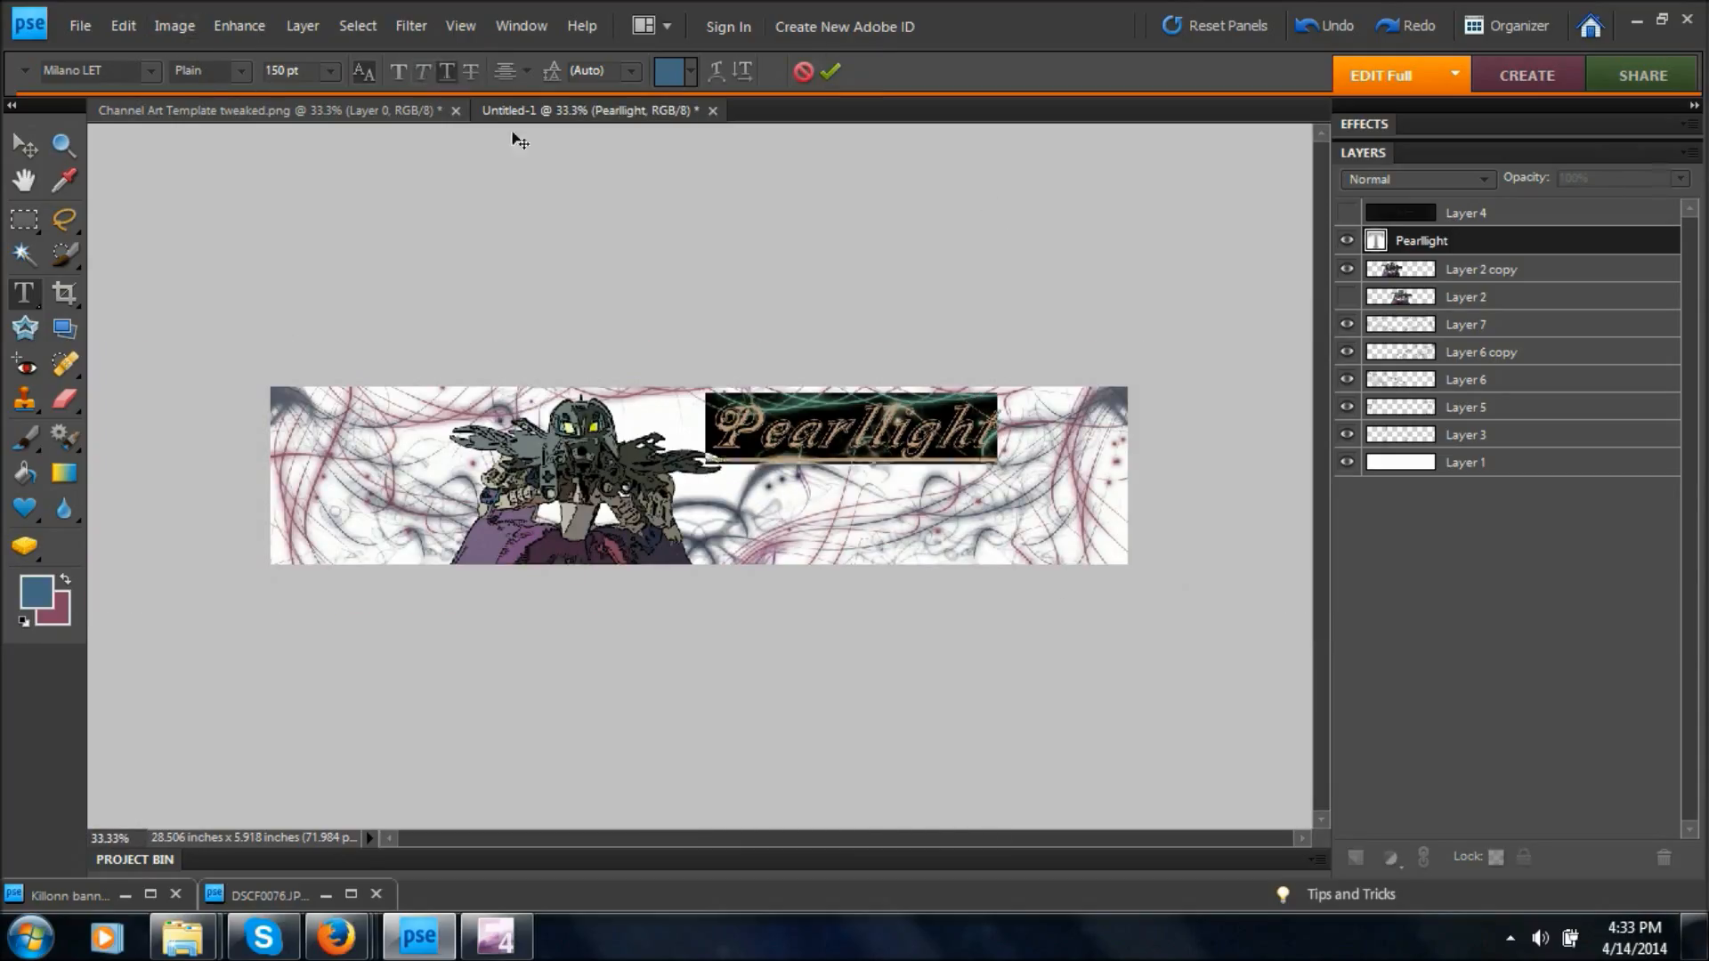
click(1041, 290)
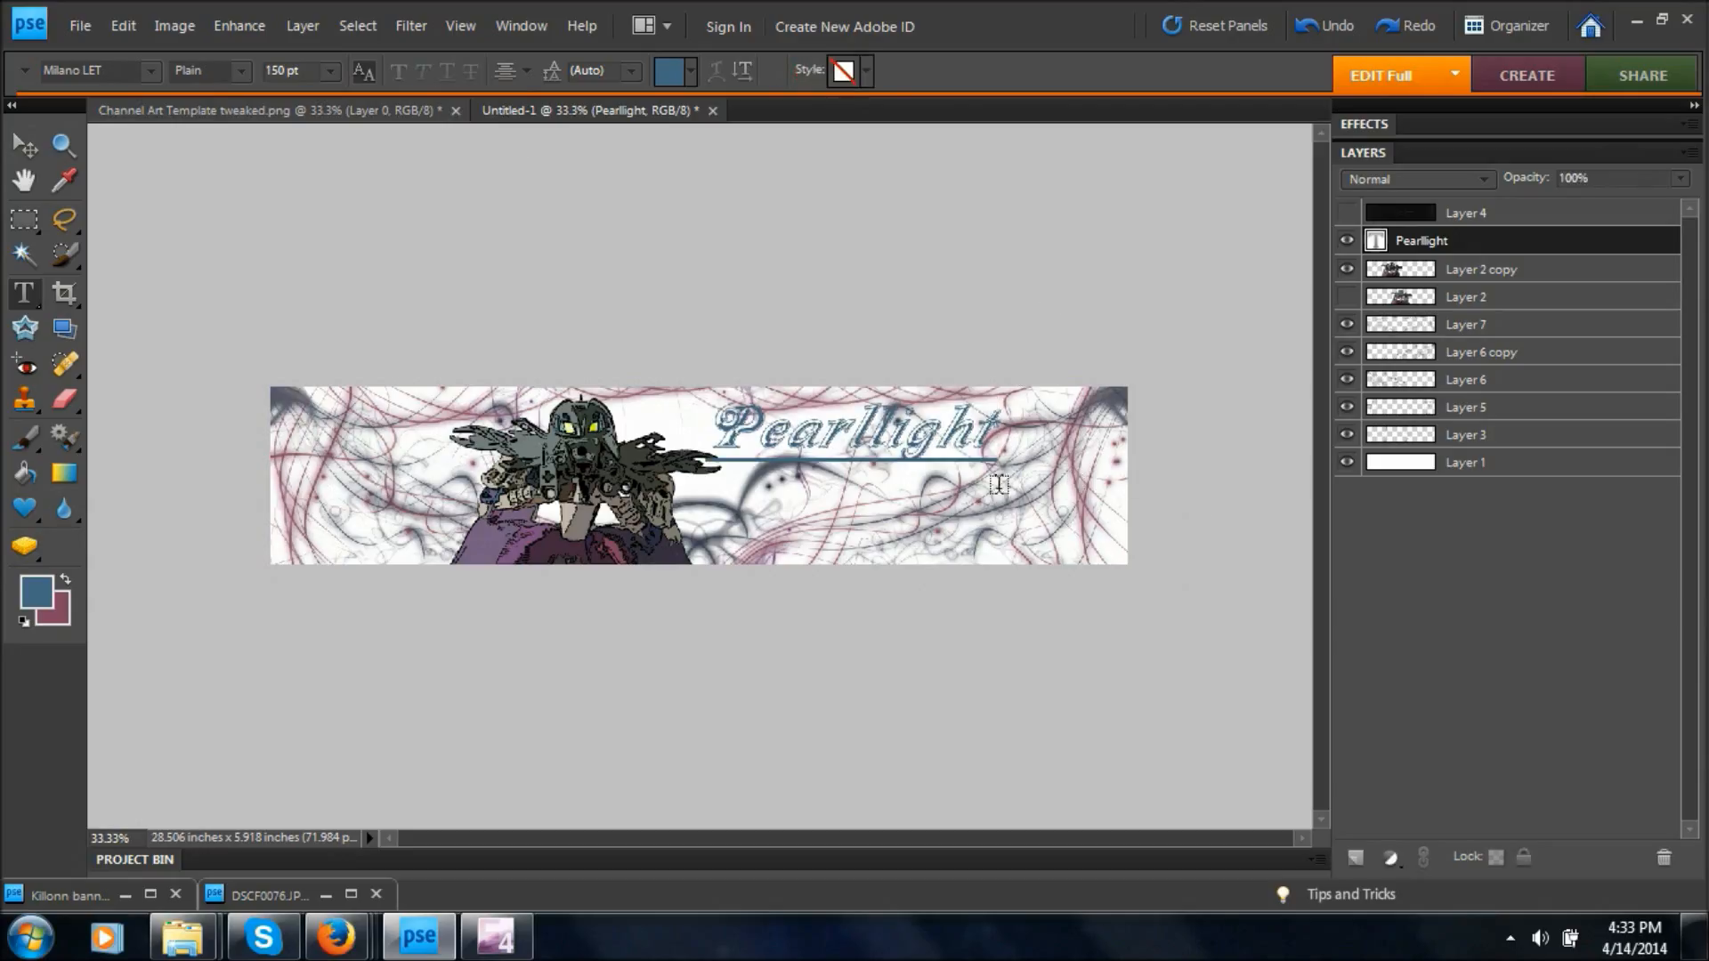
Try the Simple bevel styles on the Pearllight title, and apply the Wacky Metal style.
click(866, 73)
click(748, 147)
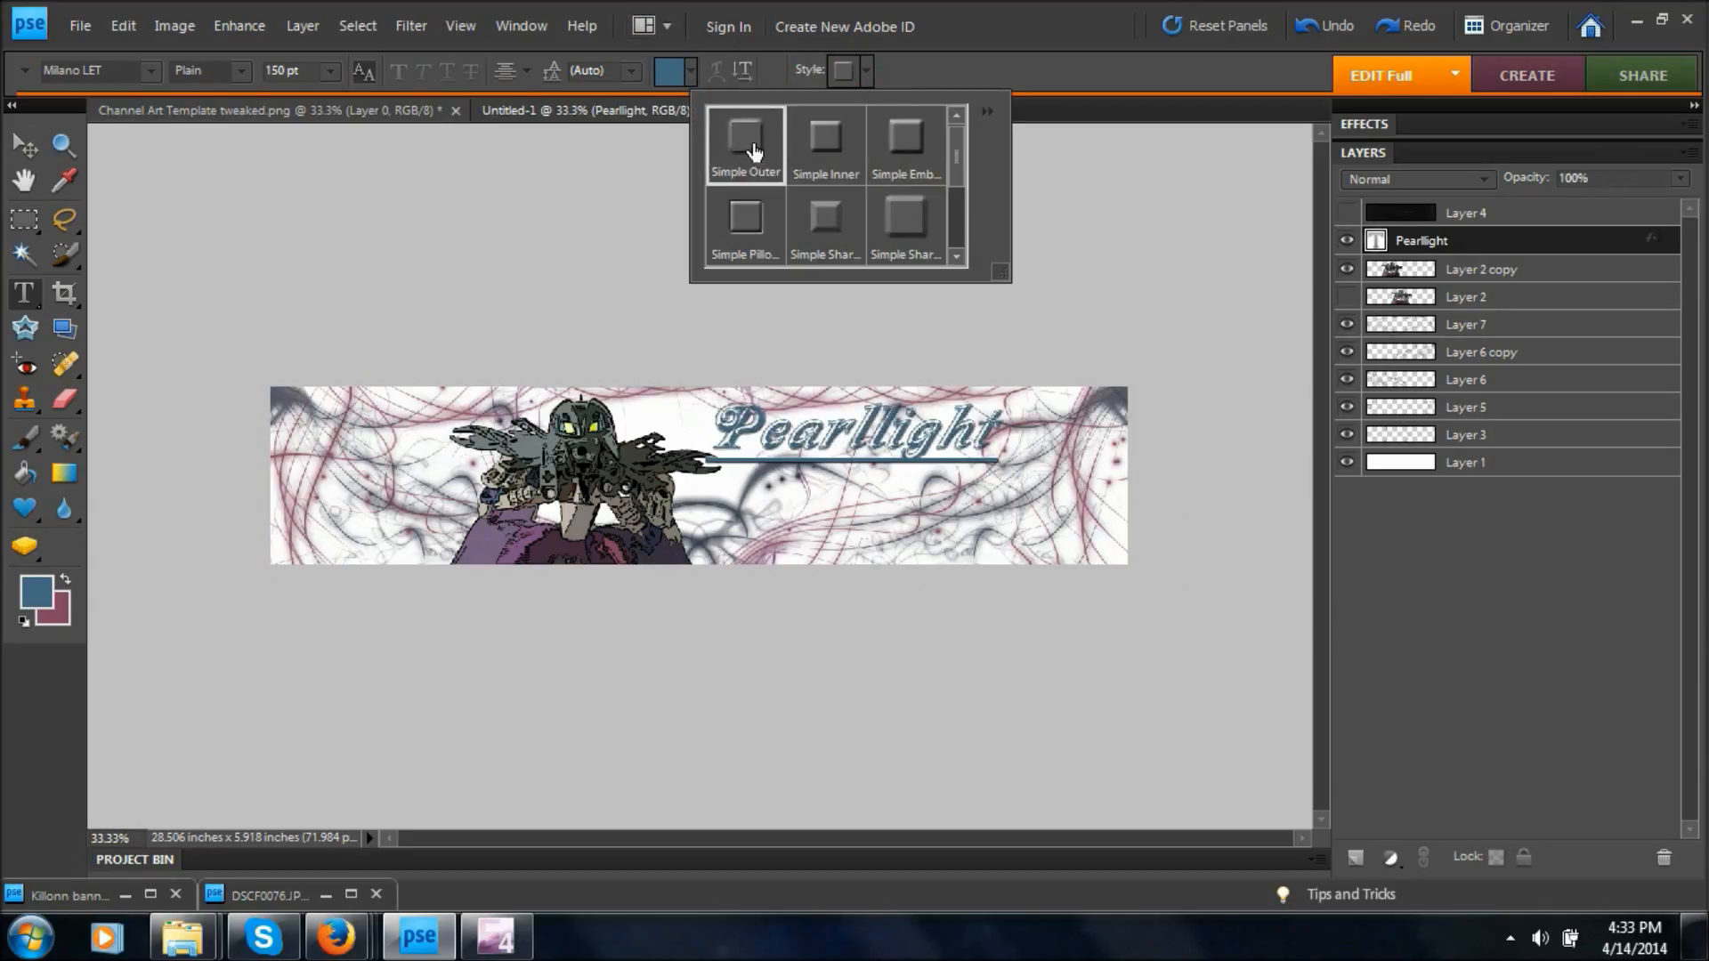
click(820, 153)
click(905, 135)
click(746, 213)
click(826, 215)
click(906, 215)
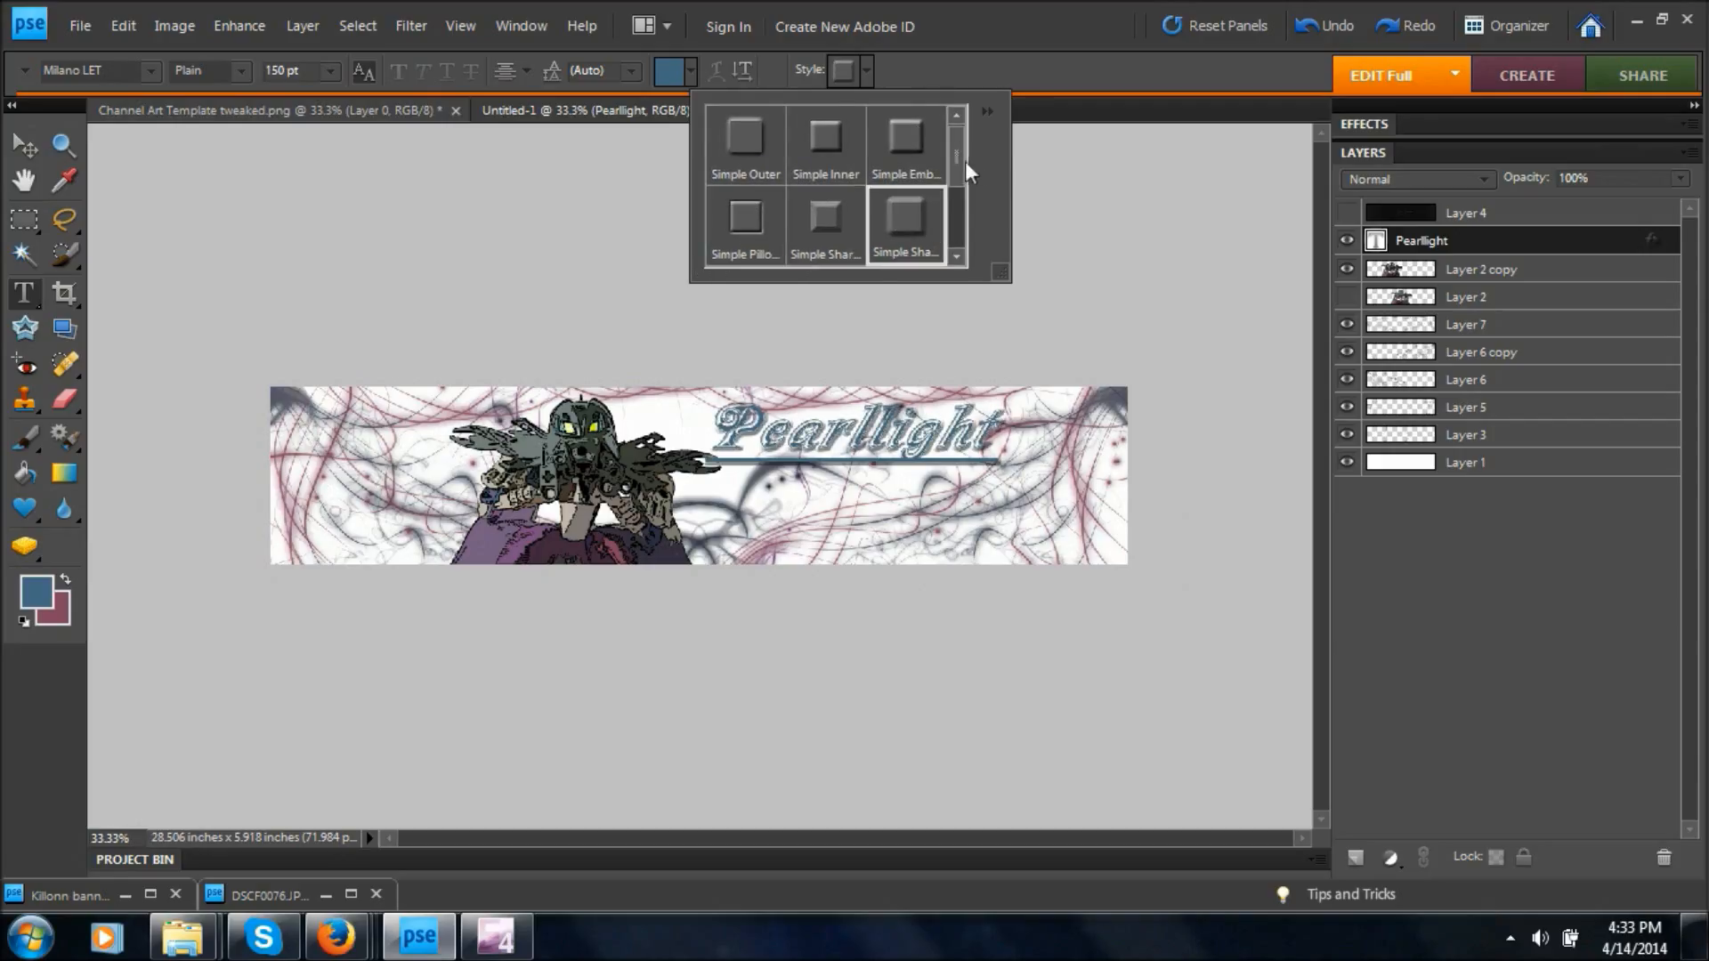
drag(960, 162, 960, 257)
click(752, 216)
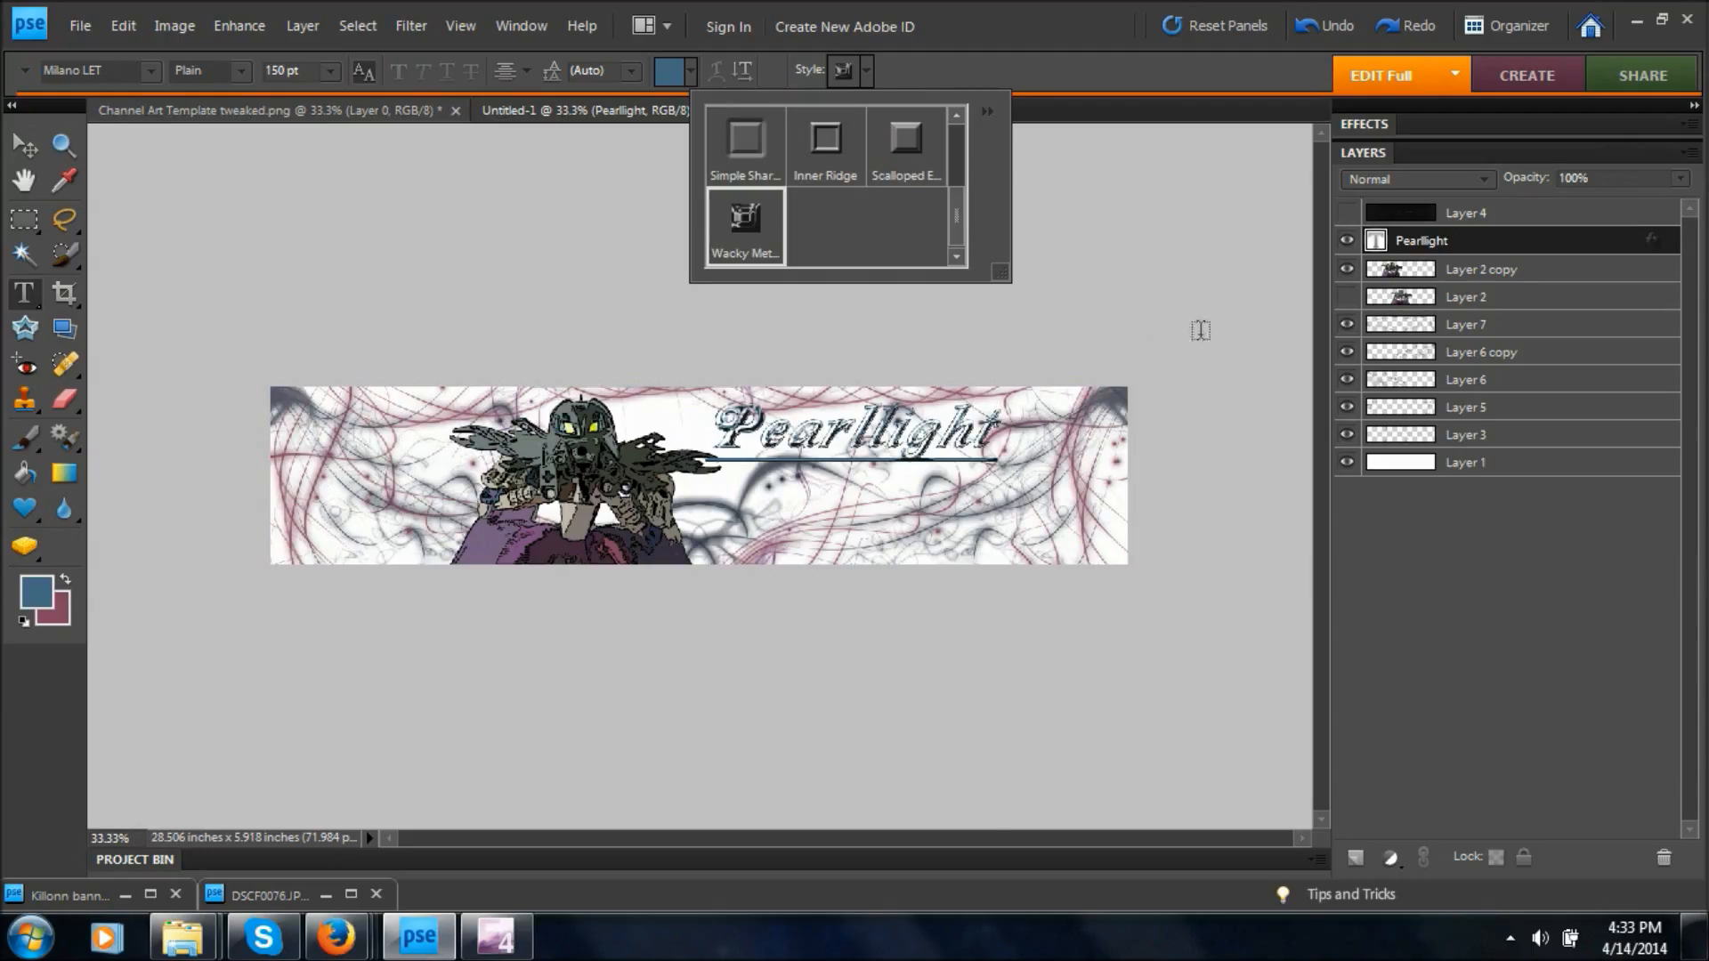
click(1181, 259)
key(ctrl+equal)
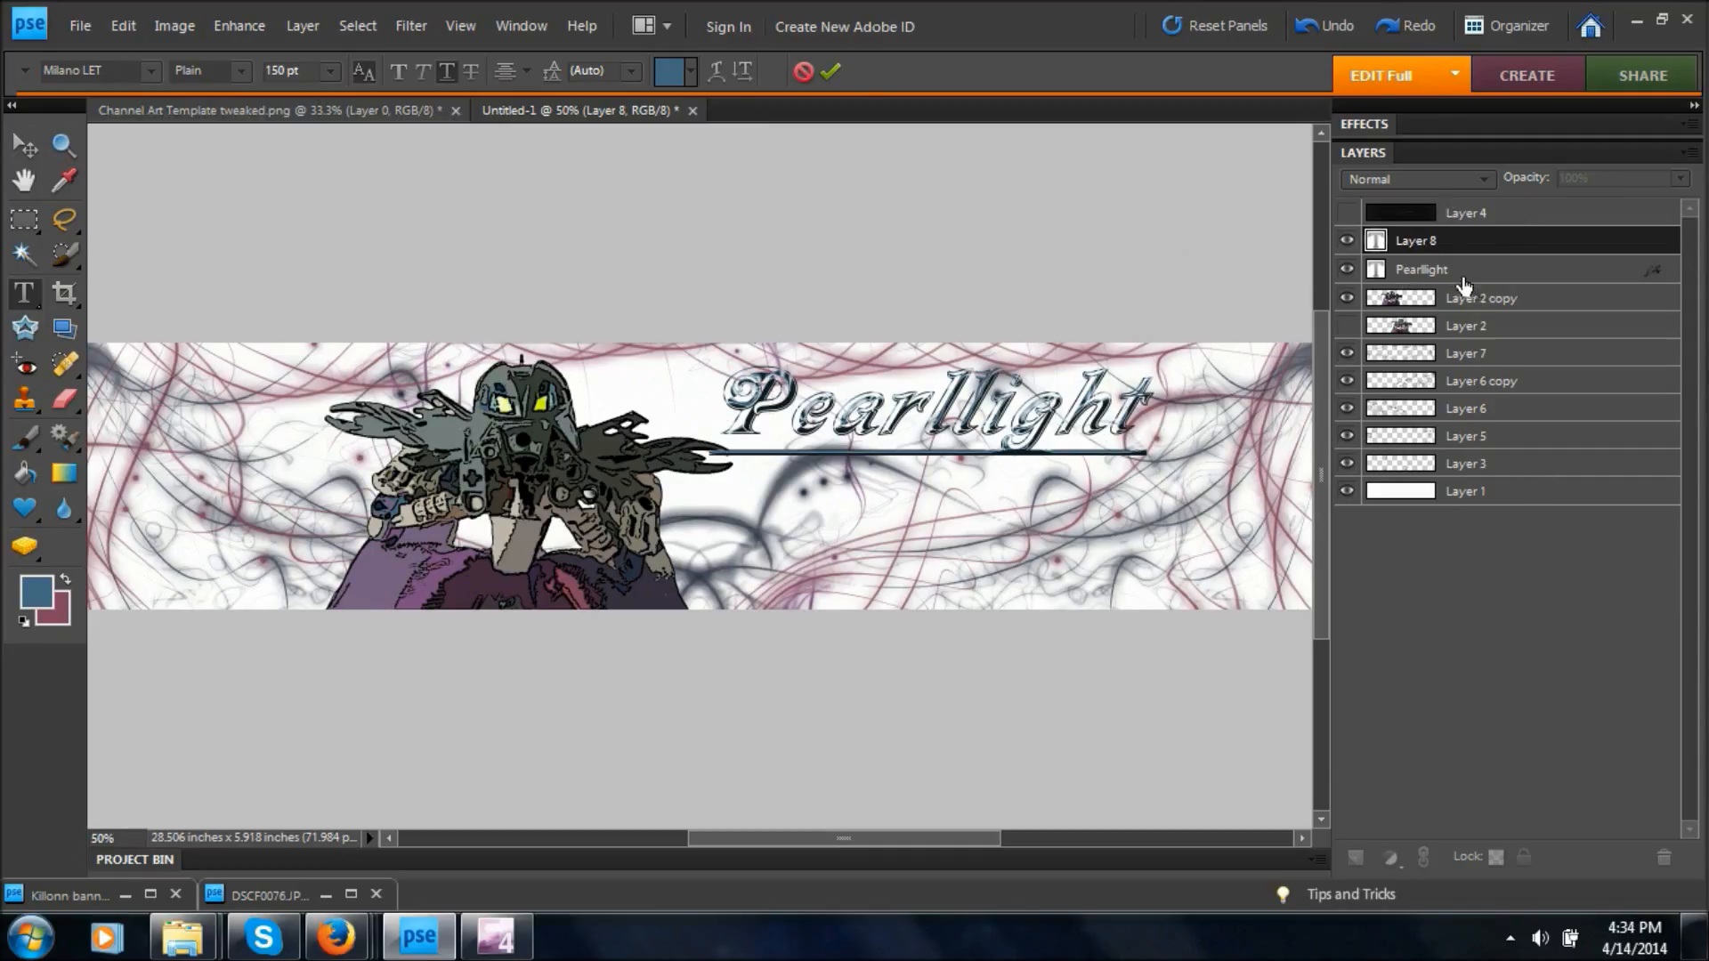
Set the Pearllight title's font size to 140 pt, shift it slightly down and right, and commit the text.
click(1406, 270)
drag(989, 421, 1265, 459)
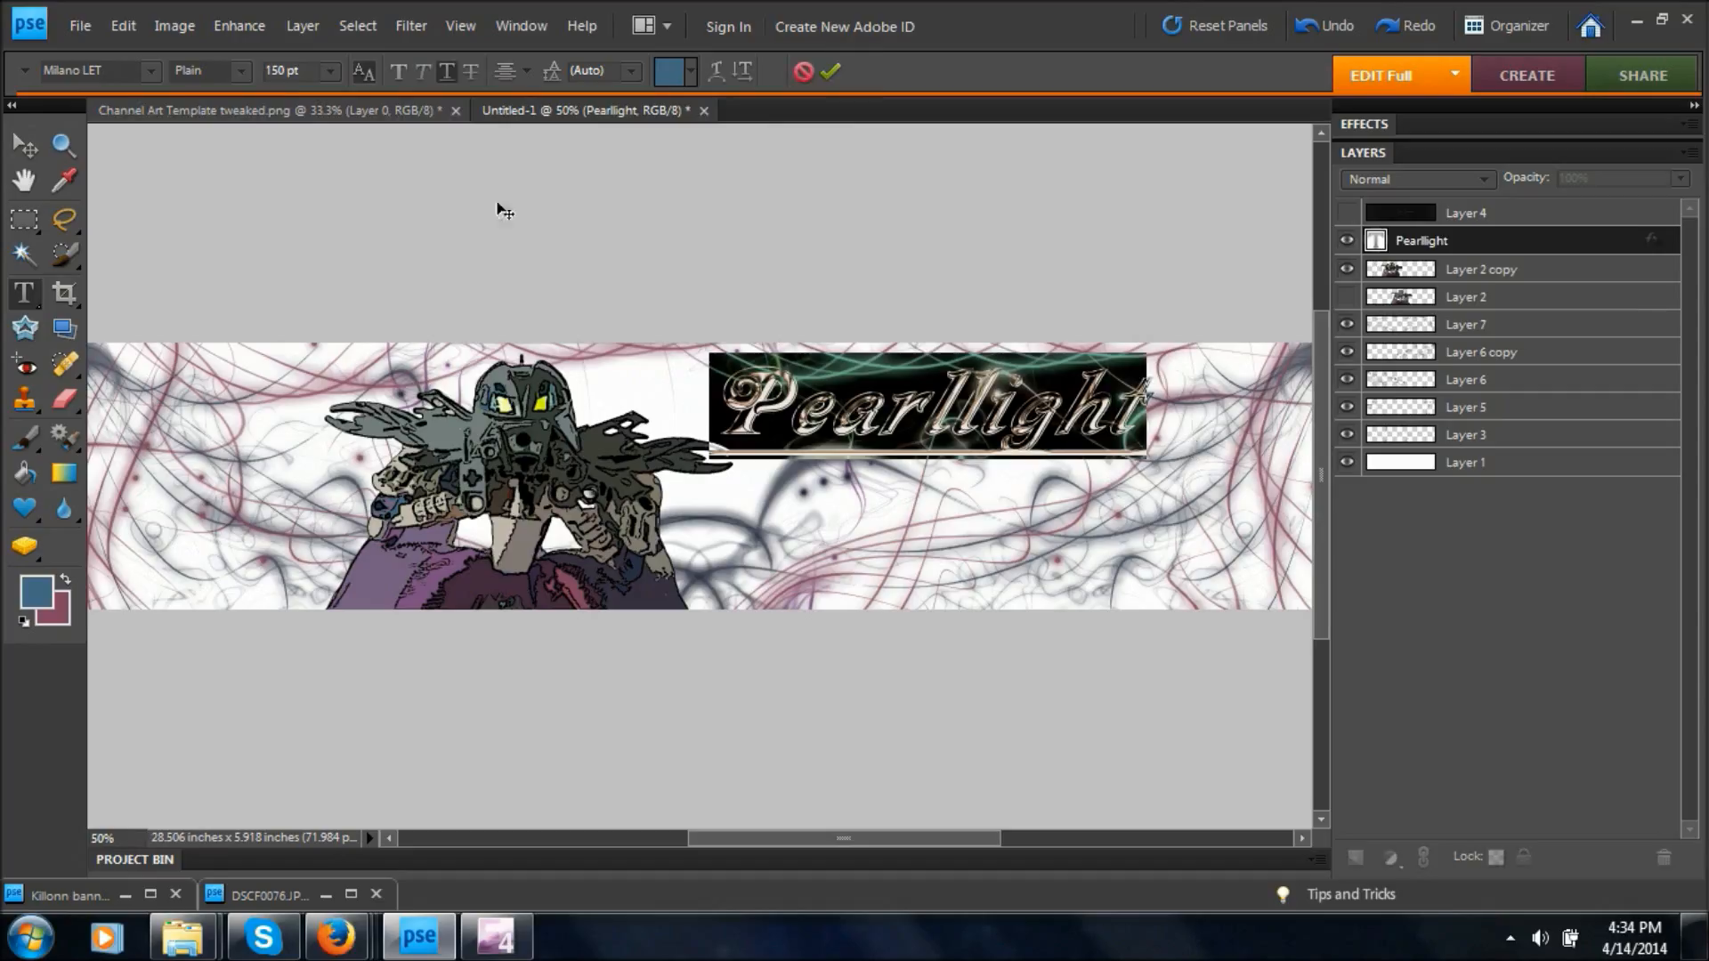
key(BackSpace)
key(BackSpace)
key(BackSpace)
key(BackSpace)
key(BackSpace)
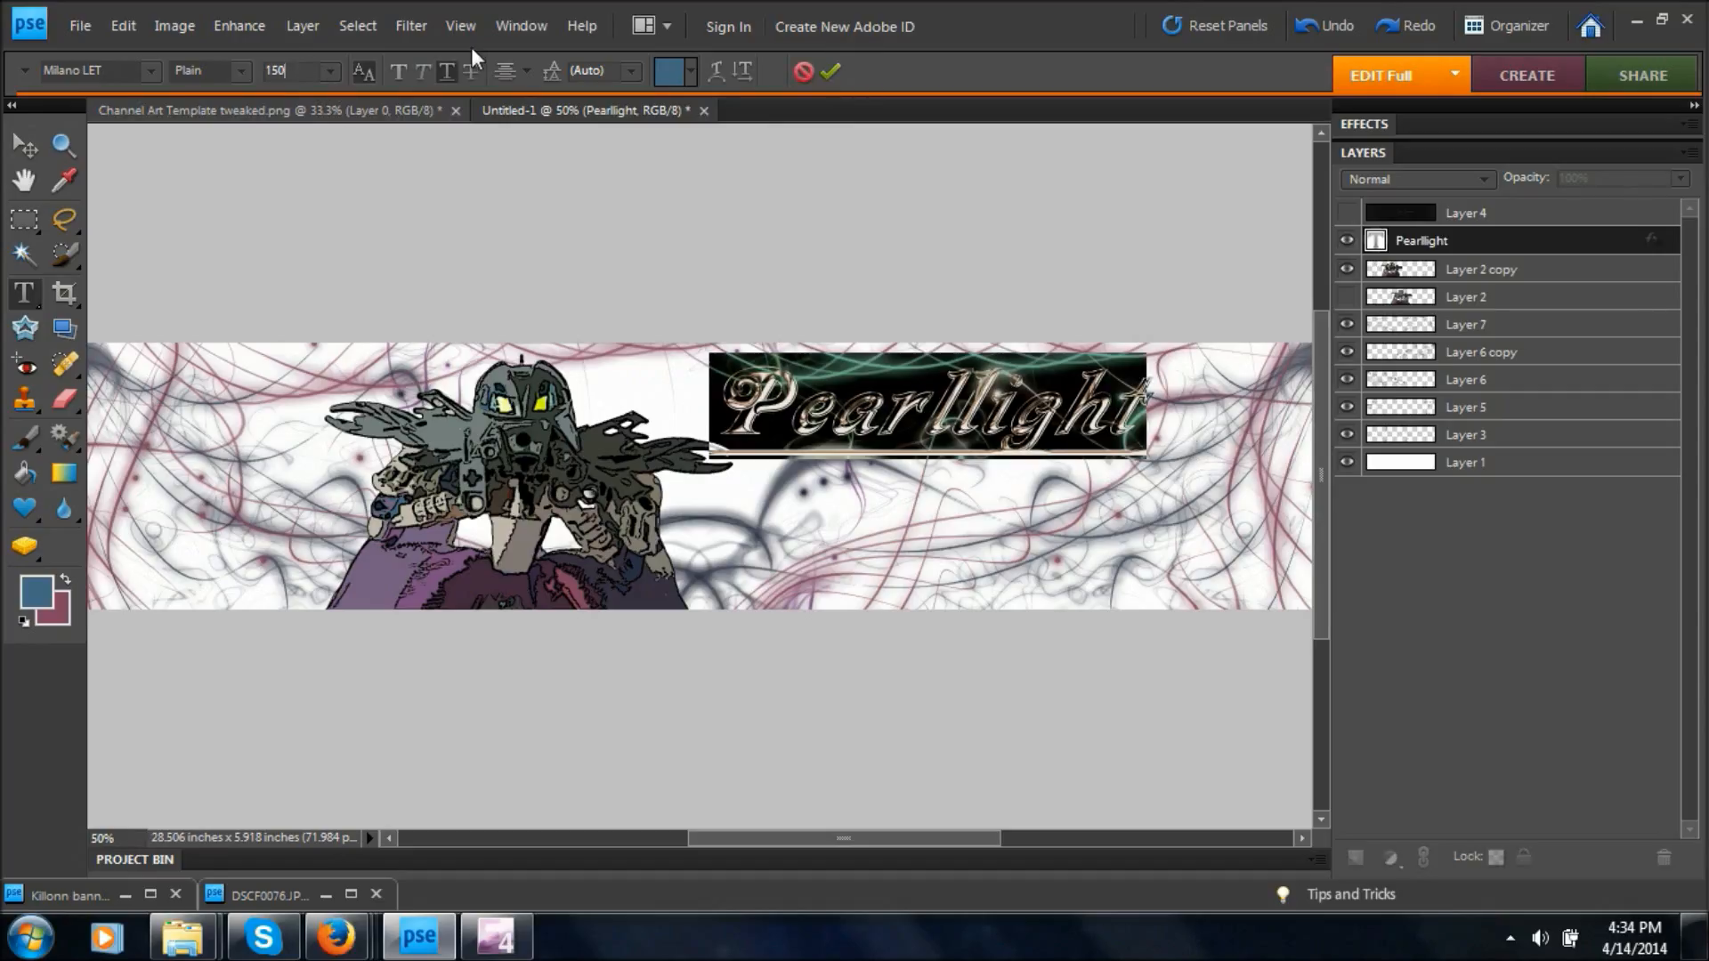
text(40)
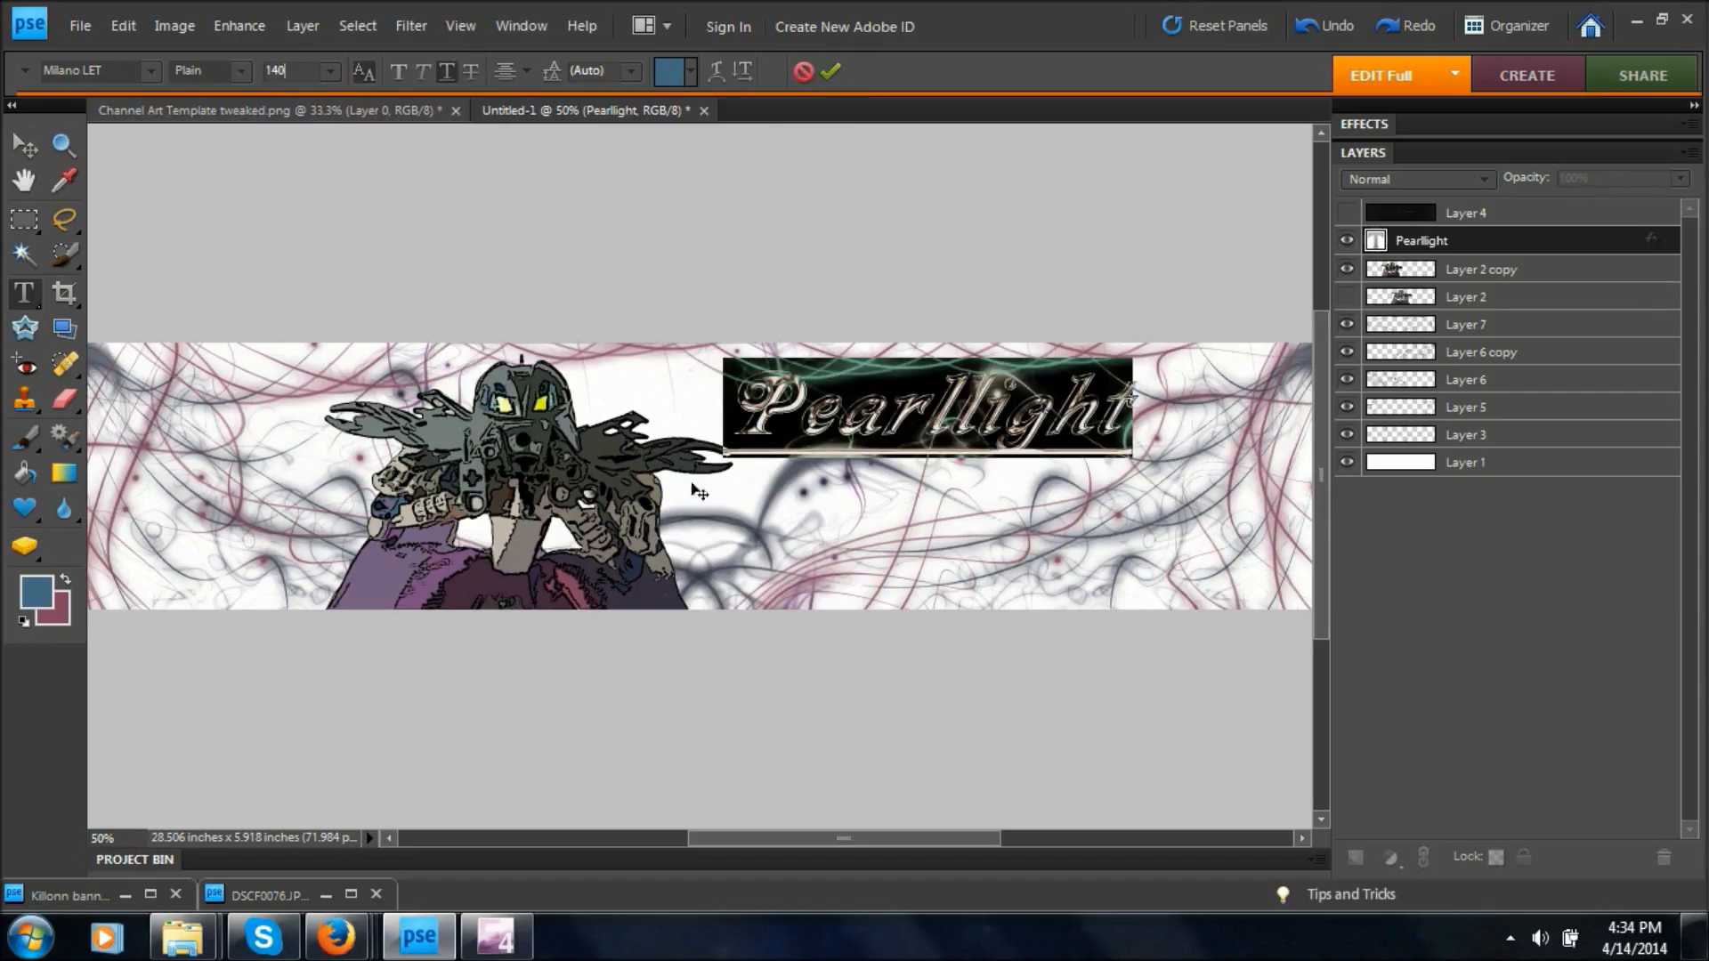
drag(1103, 700, 1119, 715)
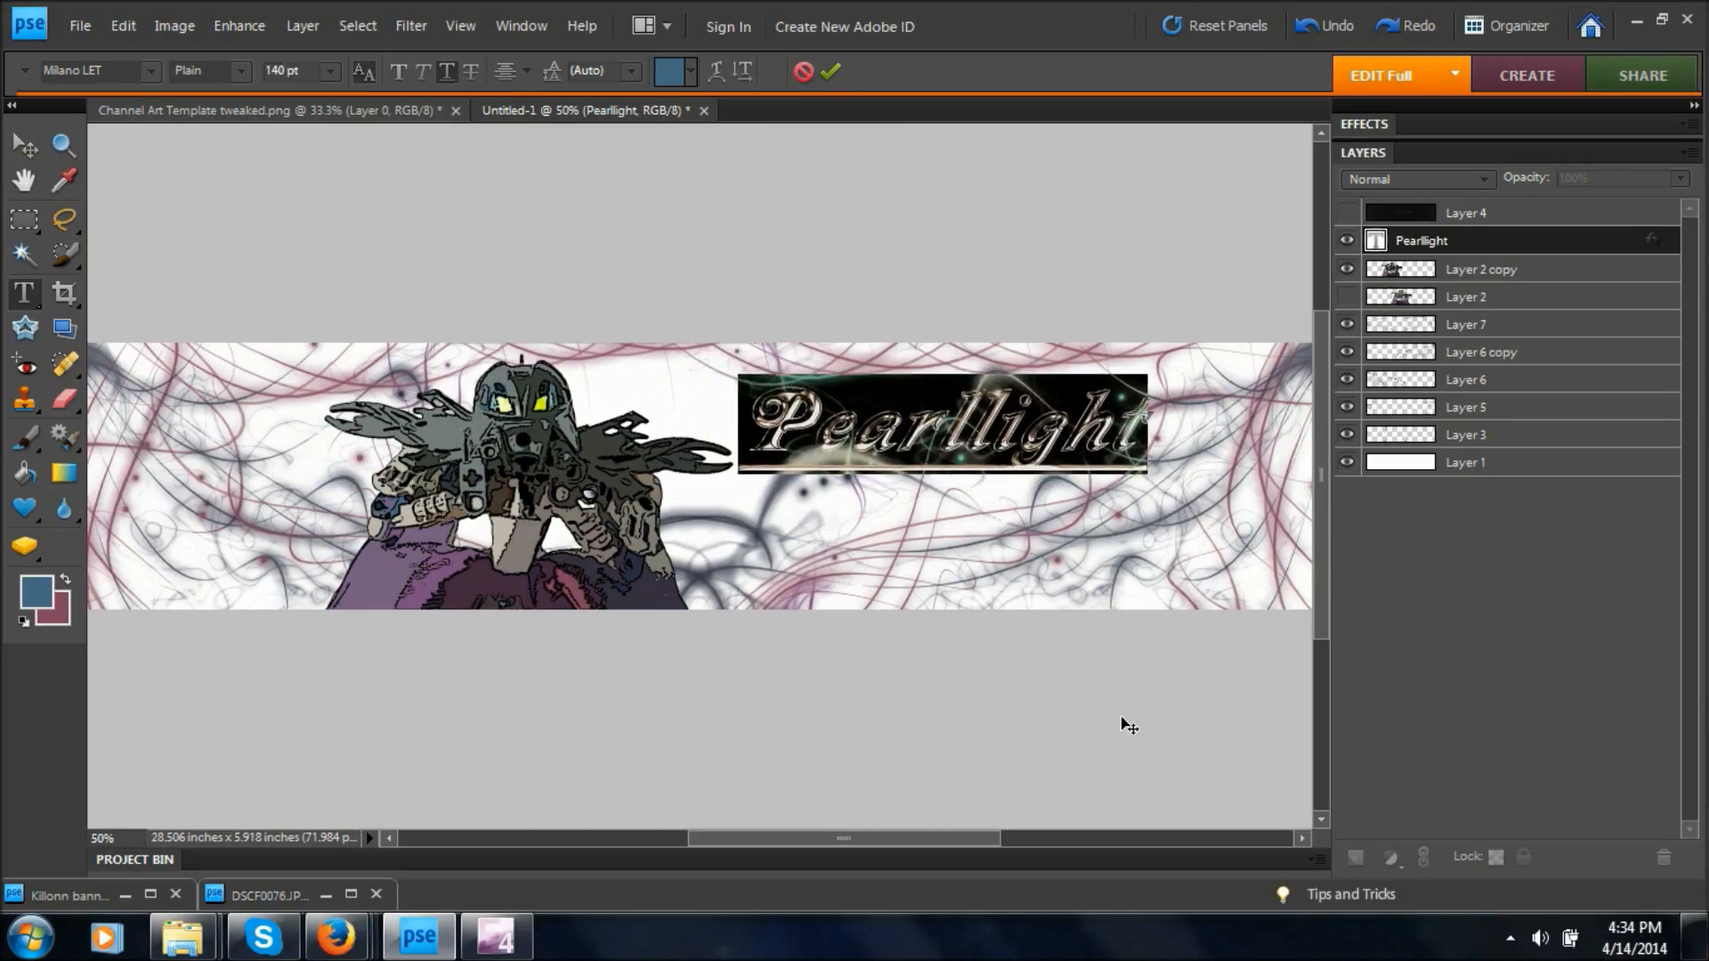
key(ctrl+Return)
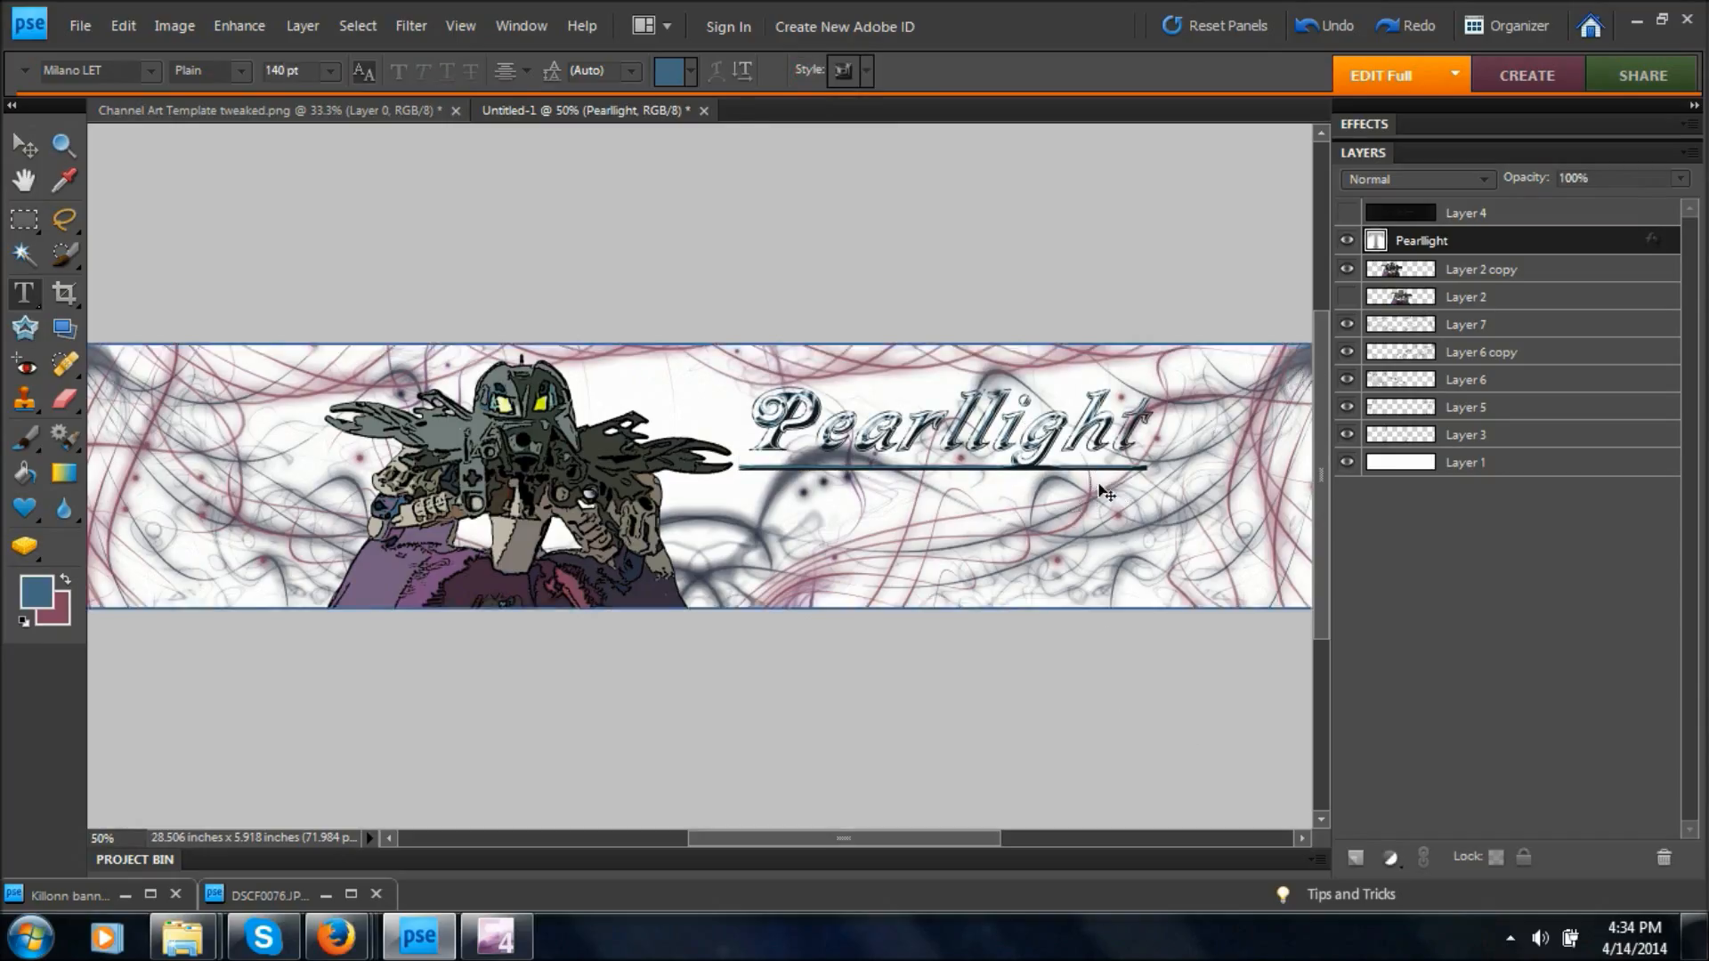
Sample the purple from the base of the figure as the foreground color with the Eyedropper.
key(ctrl+minus)
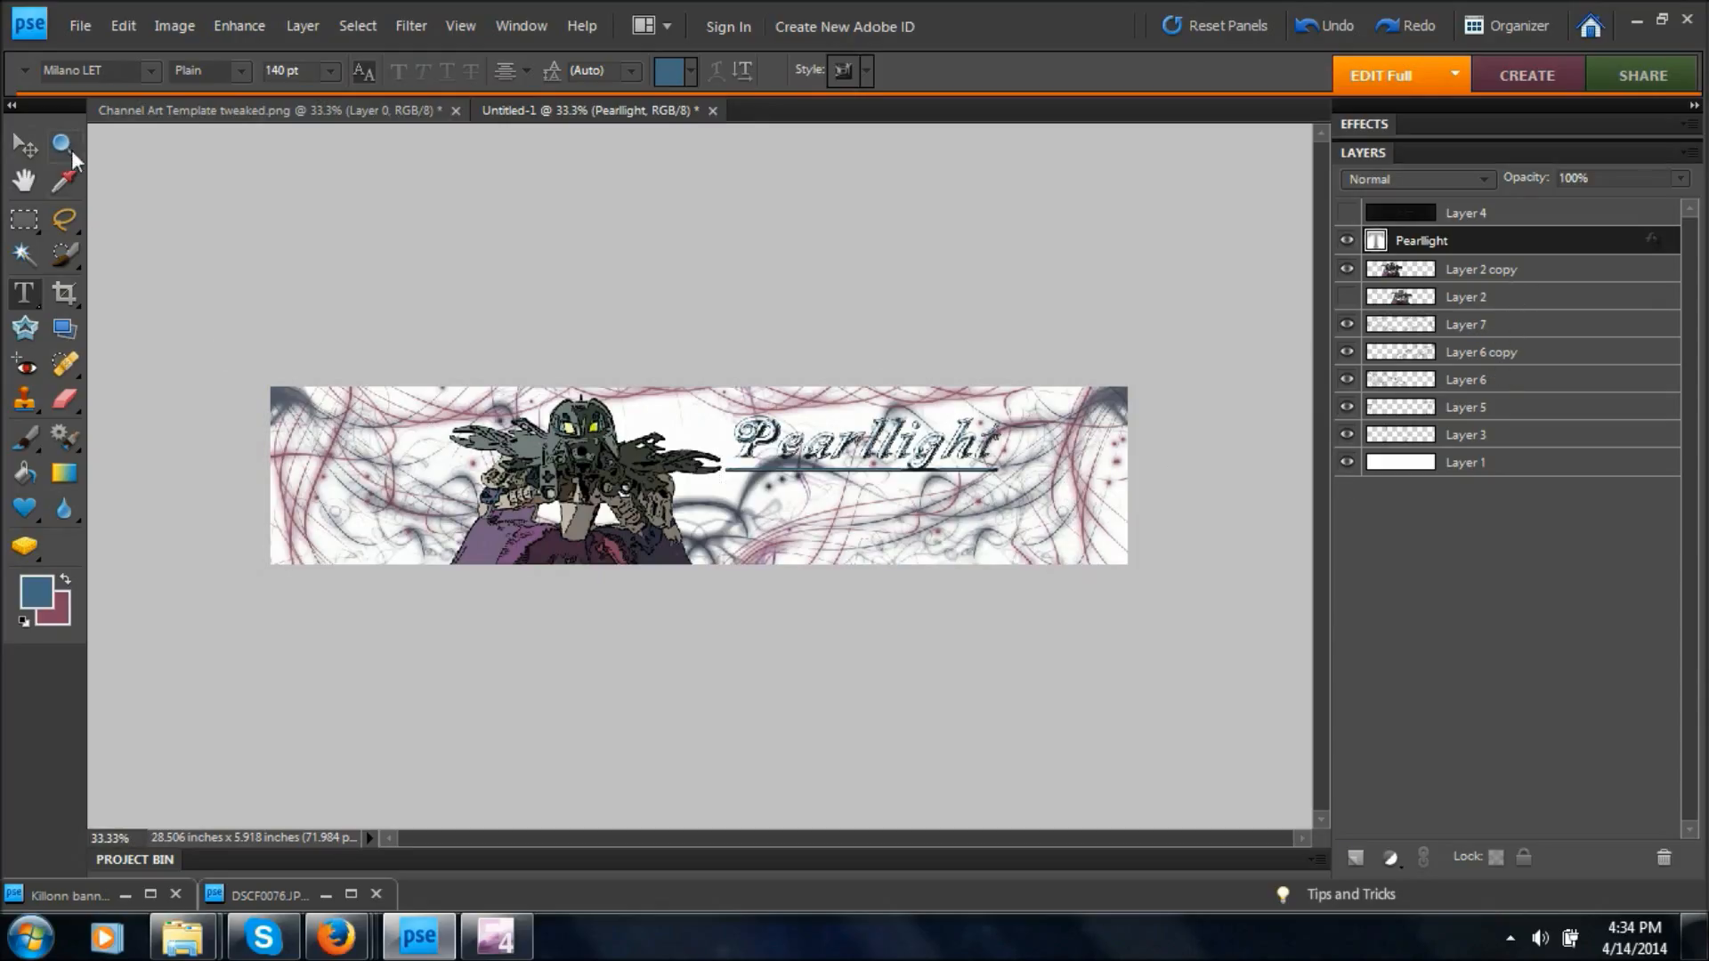
click(71, 178)
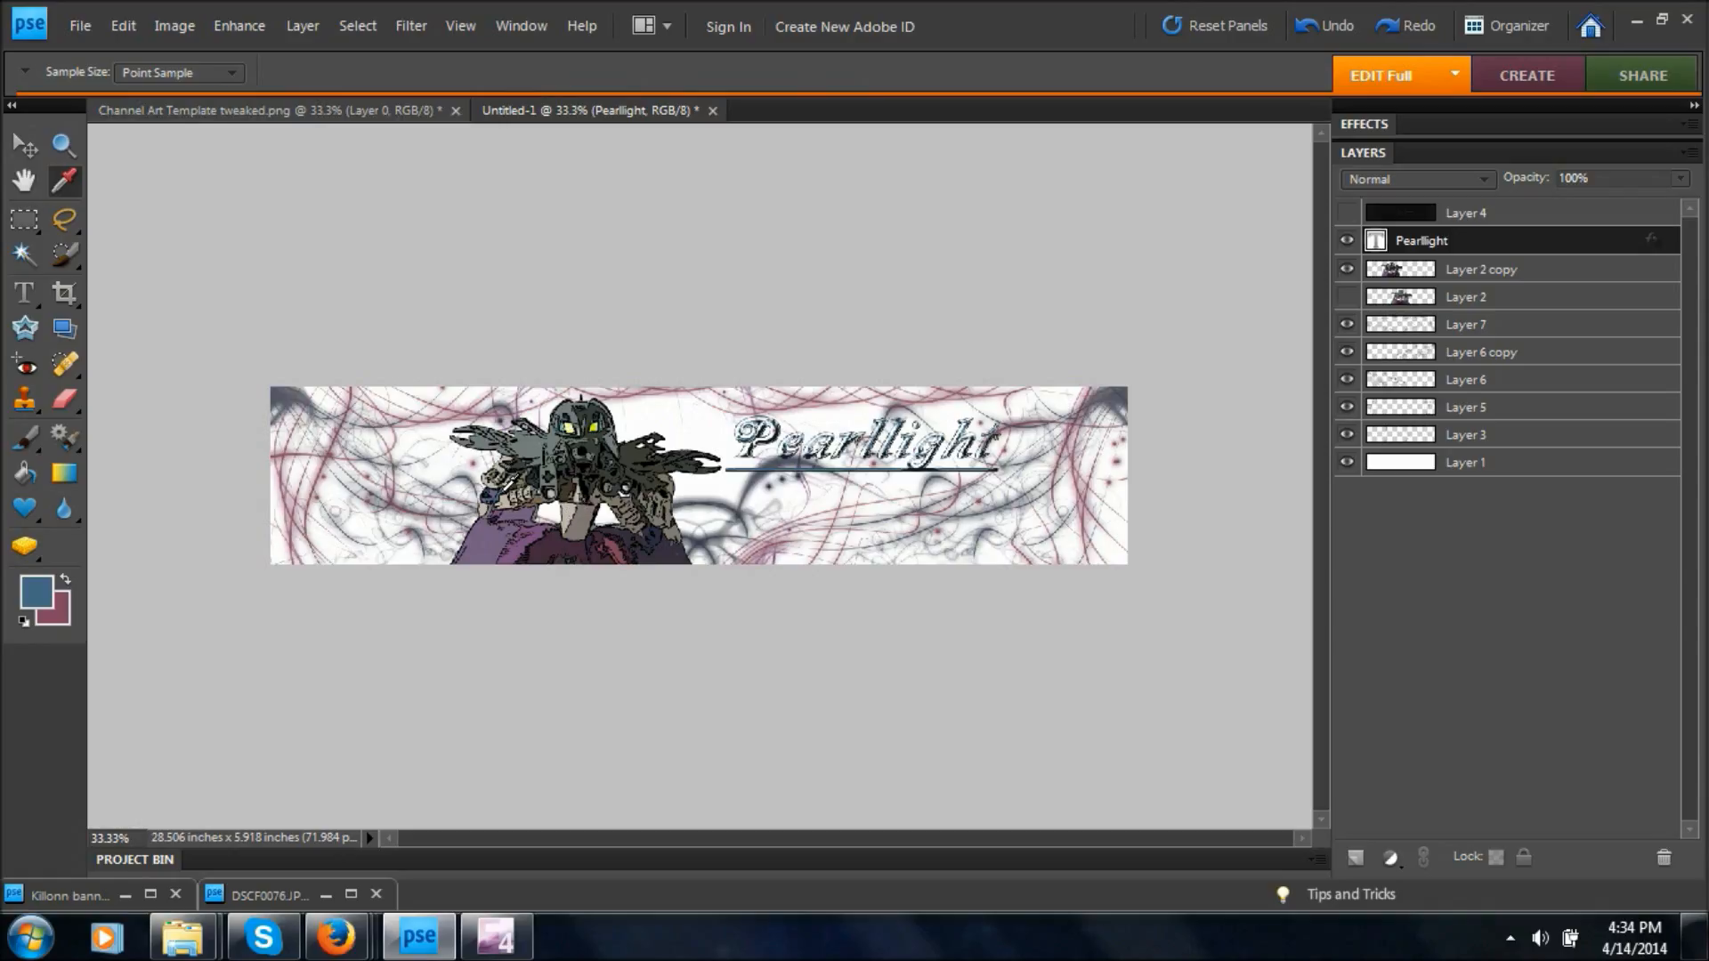
click(531, 443)
click(489, 541)
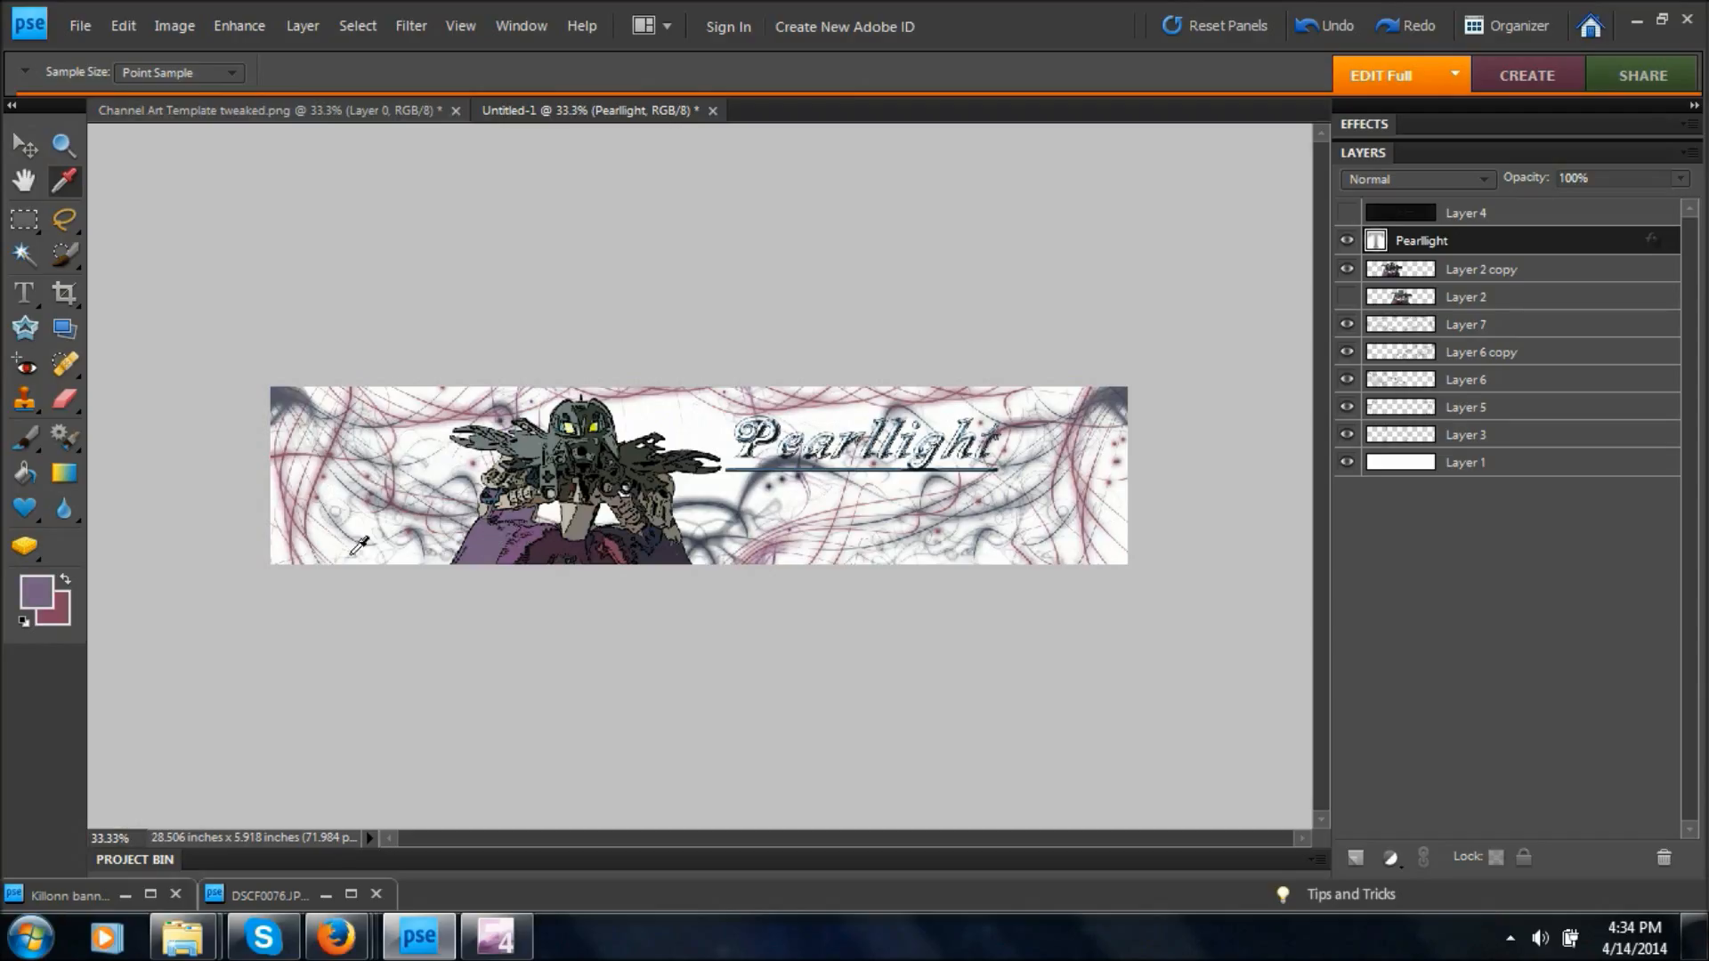
Load the Shapes set for the Custom Shape tool and choose the solid rounded square.
click(27, 511)
click(210, 73)
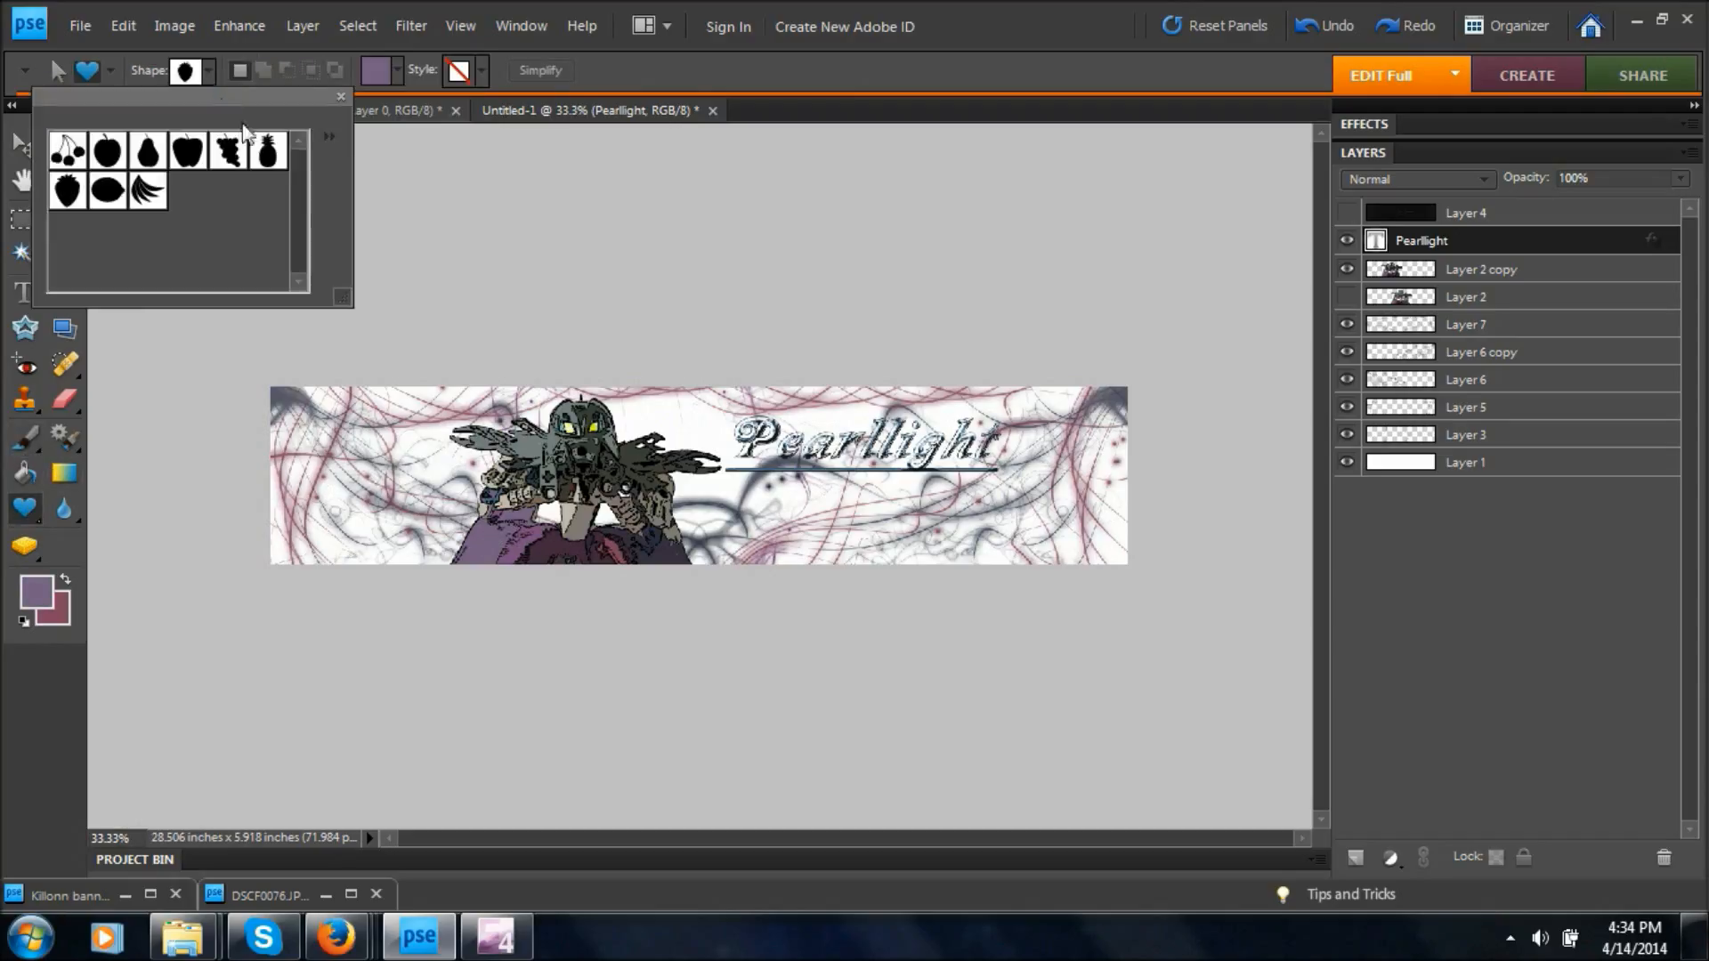
click(327, 135)
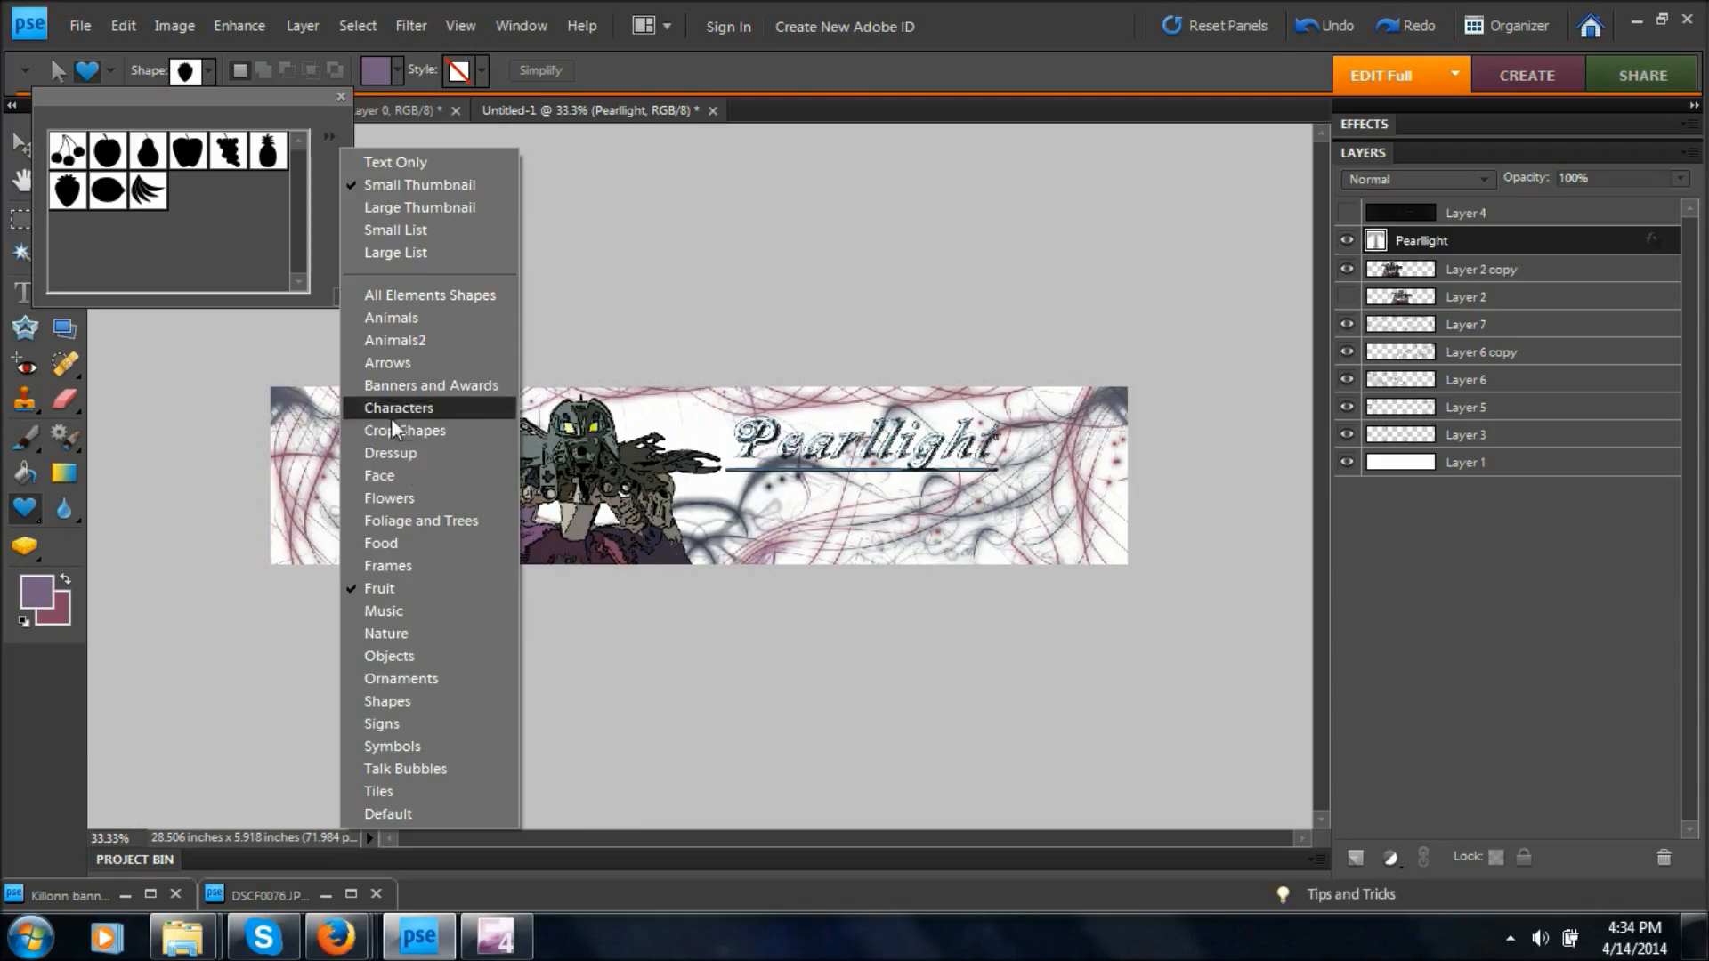
click(400, 701)
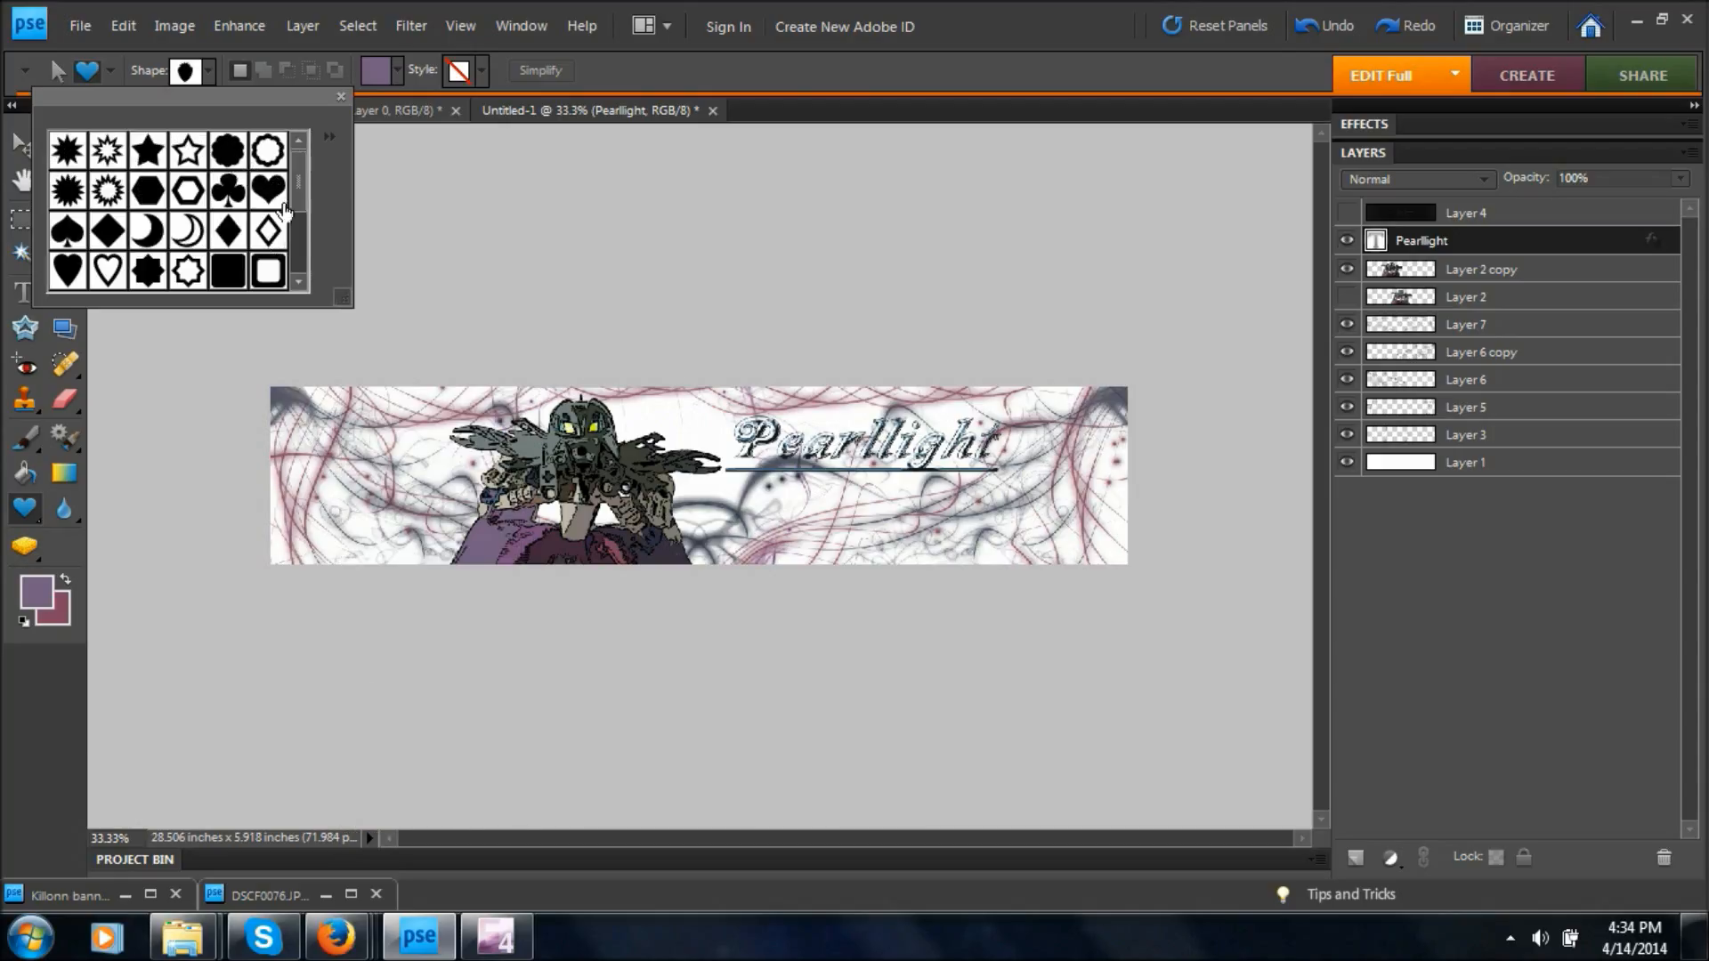
click(246, 279)
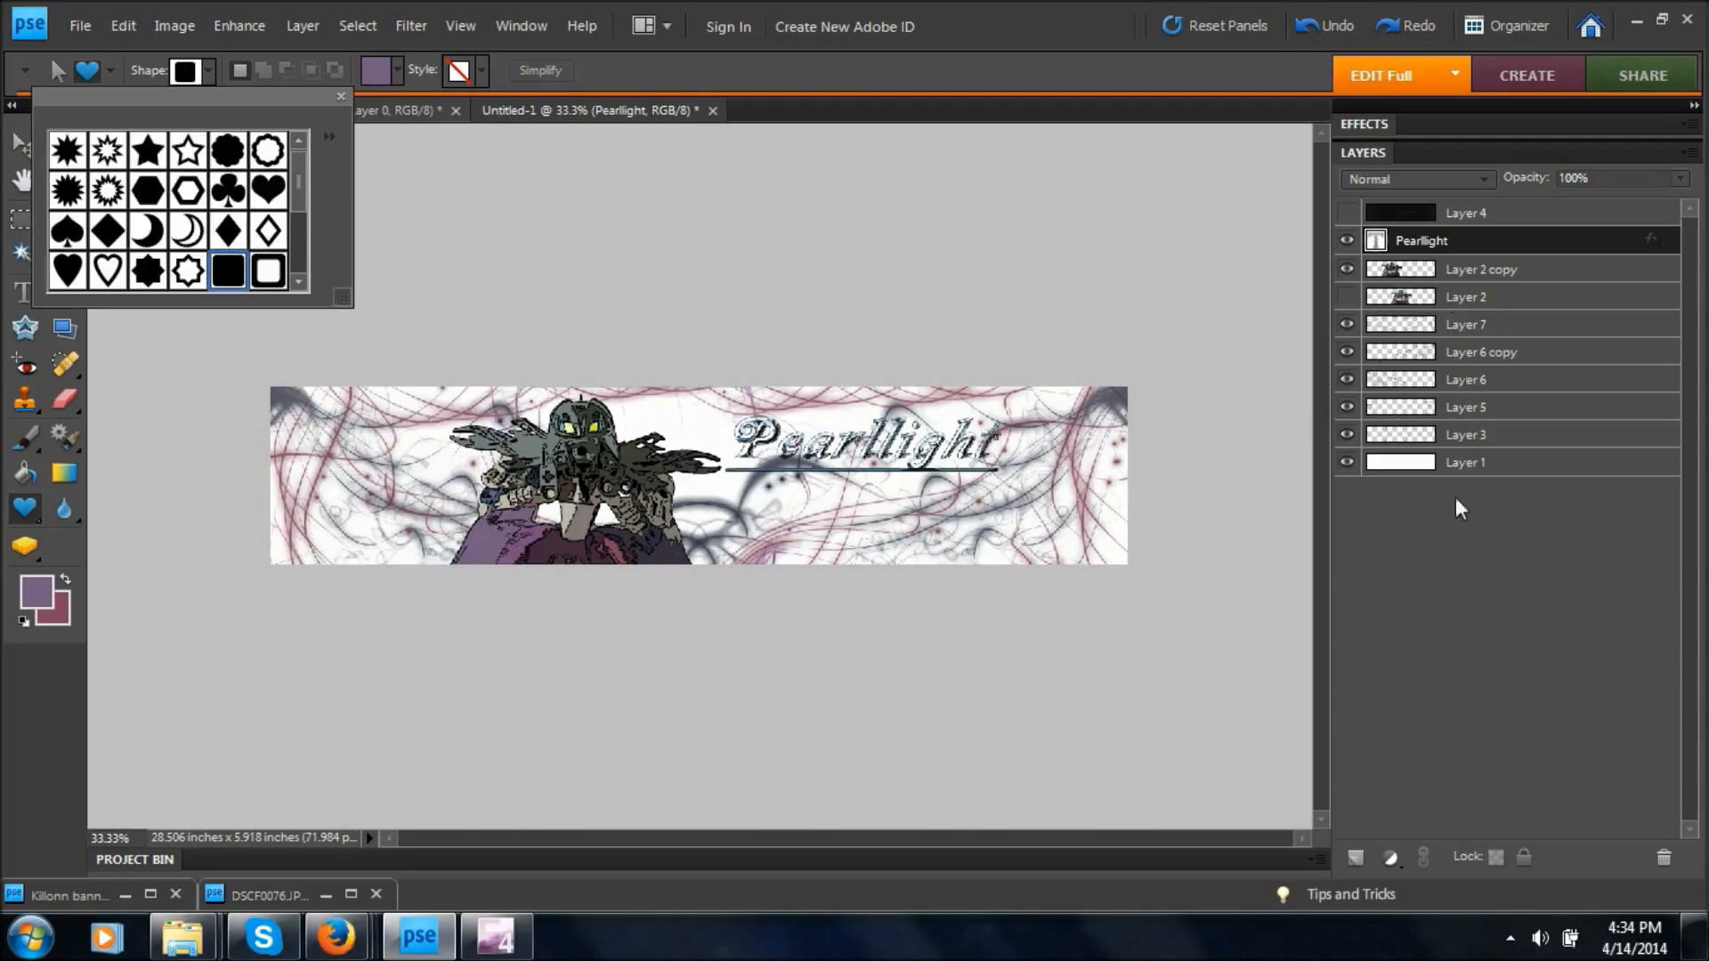
Draw a purple rounded rectangle behind the Pearllight title, directly above Layer 2 copy, and nudge it up to frame the text.
click(1418, 269)
key(ctrl+plus)
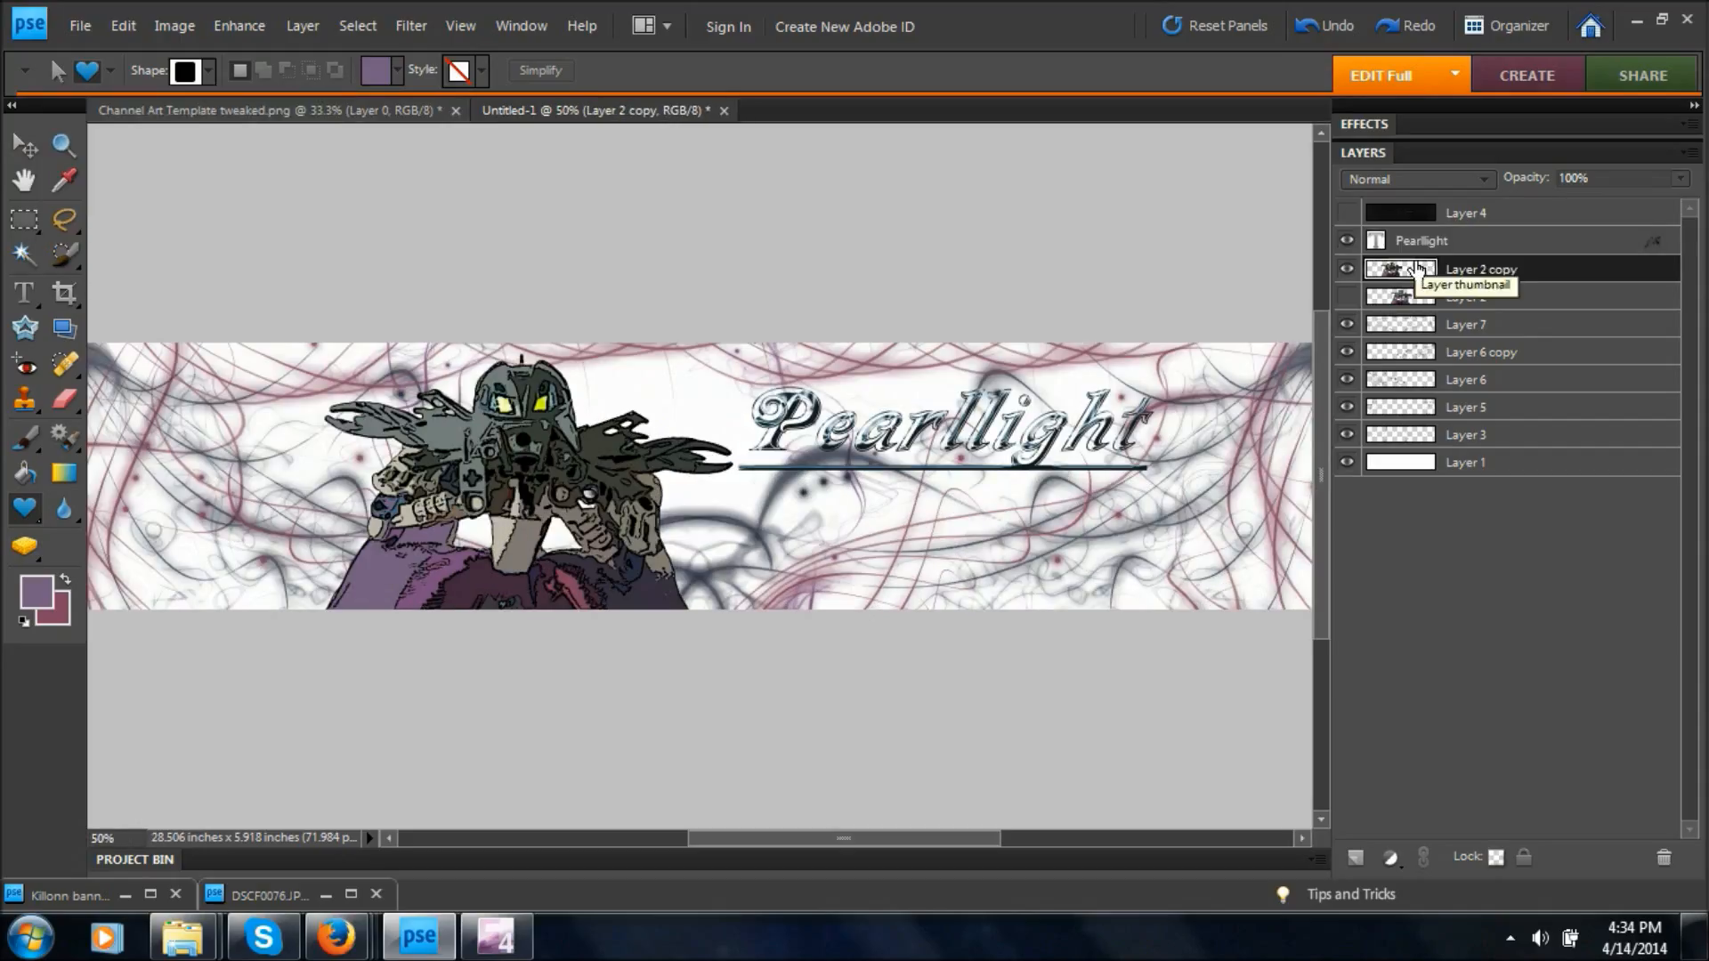
drag(732, 384, 1164, 490)
key(v)
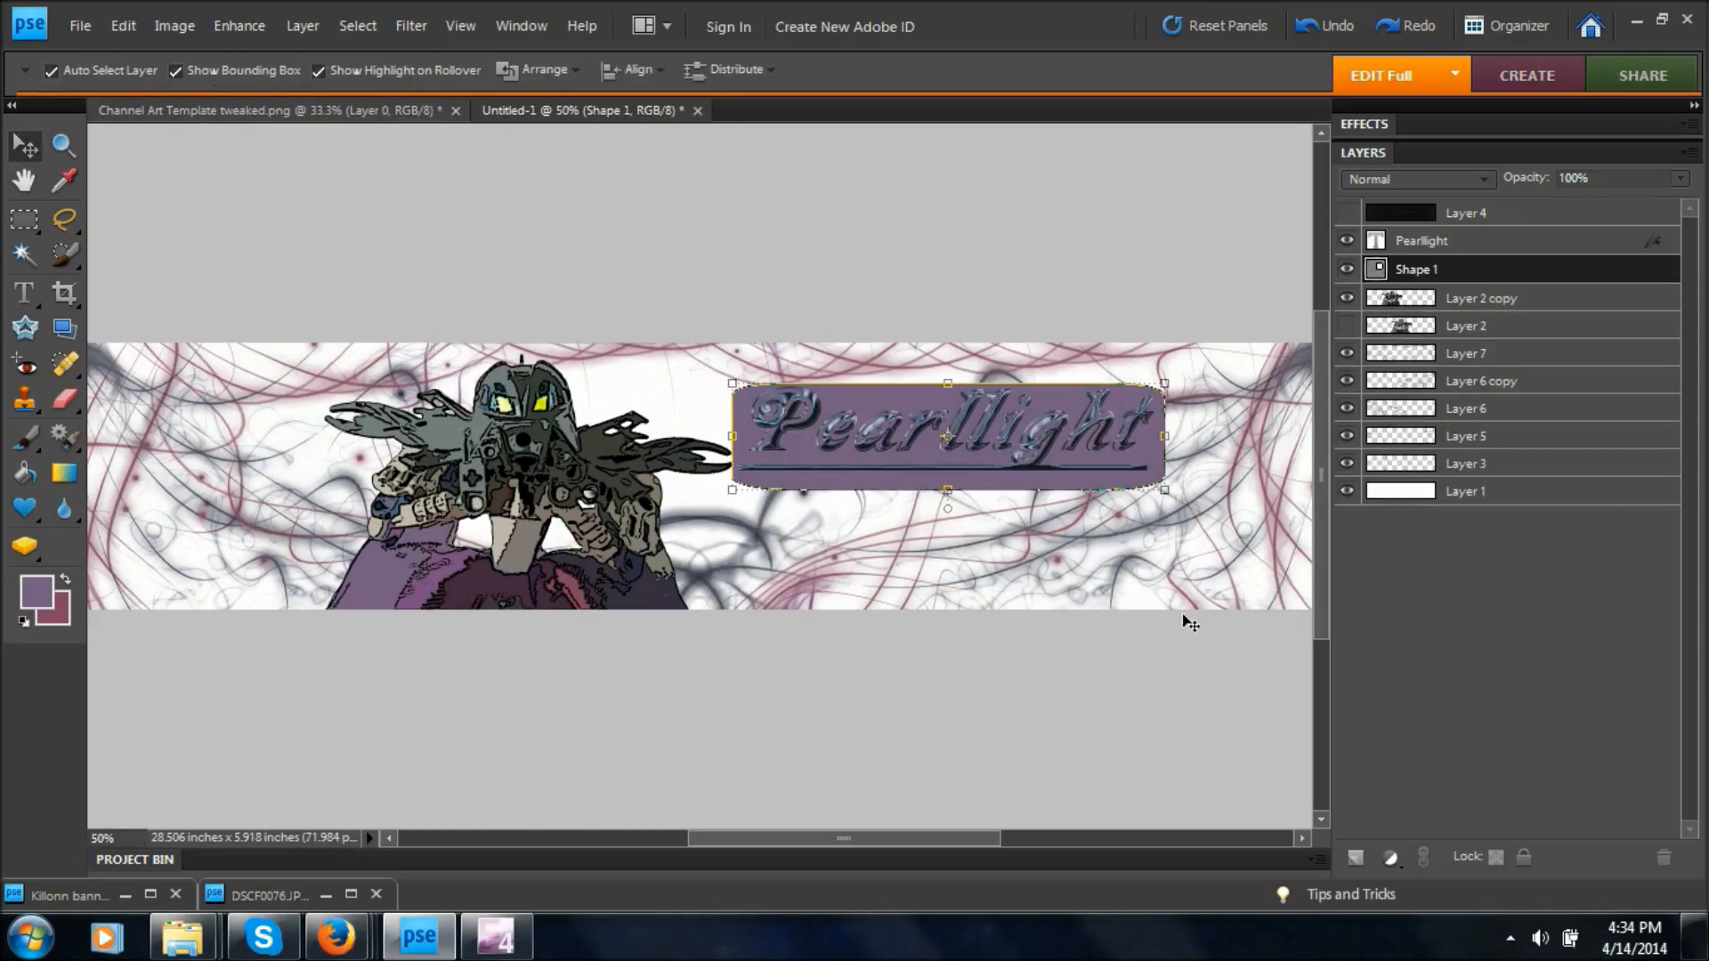
drag(998, 493, 998, 480)
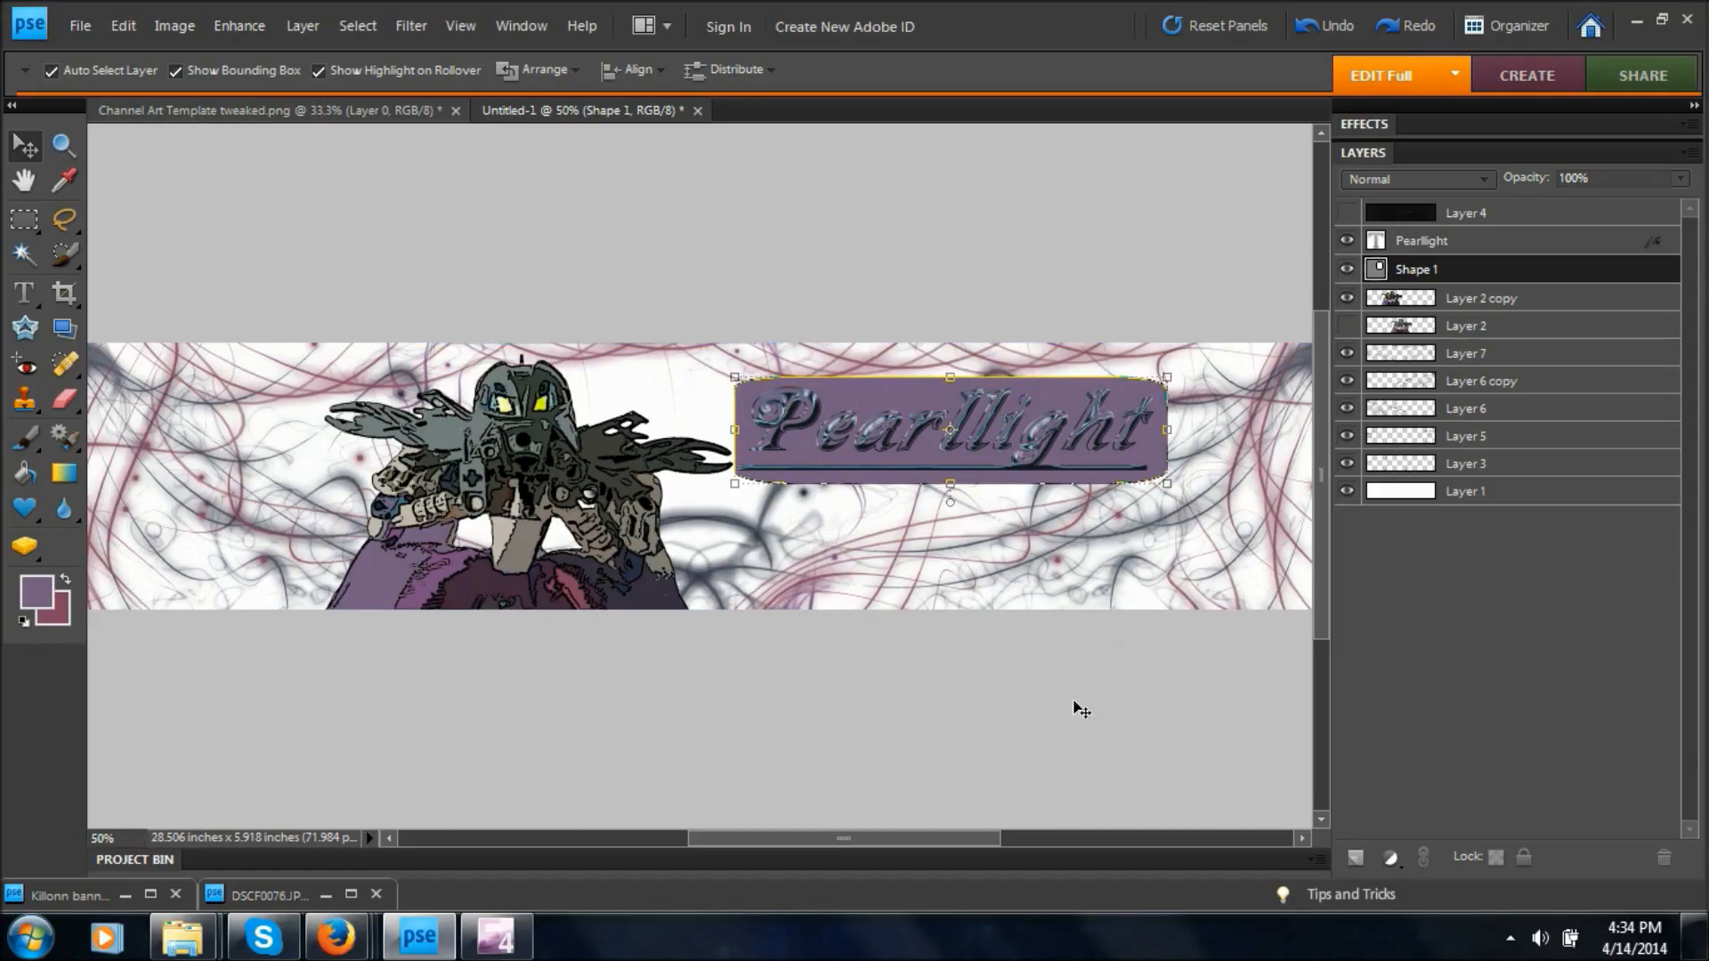
Set the rounded rectangle's opacity to 35% and nudge the Pearllight title to center it on the shape.
click(1679, 178)
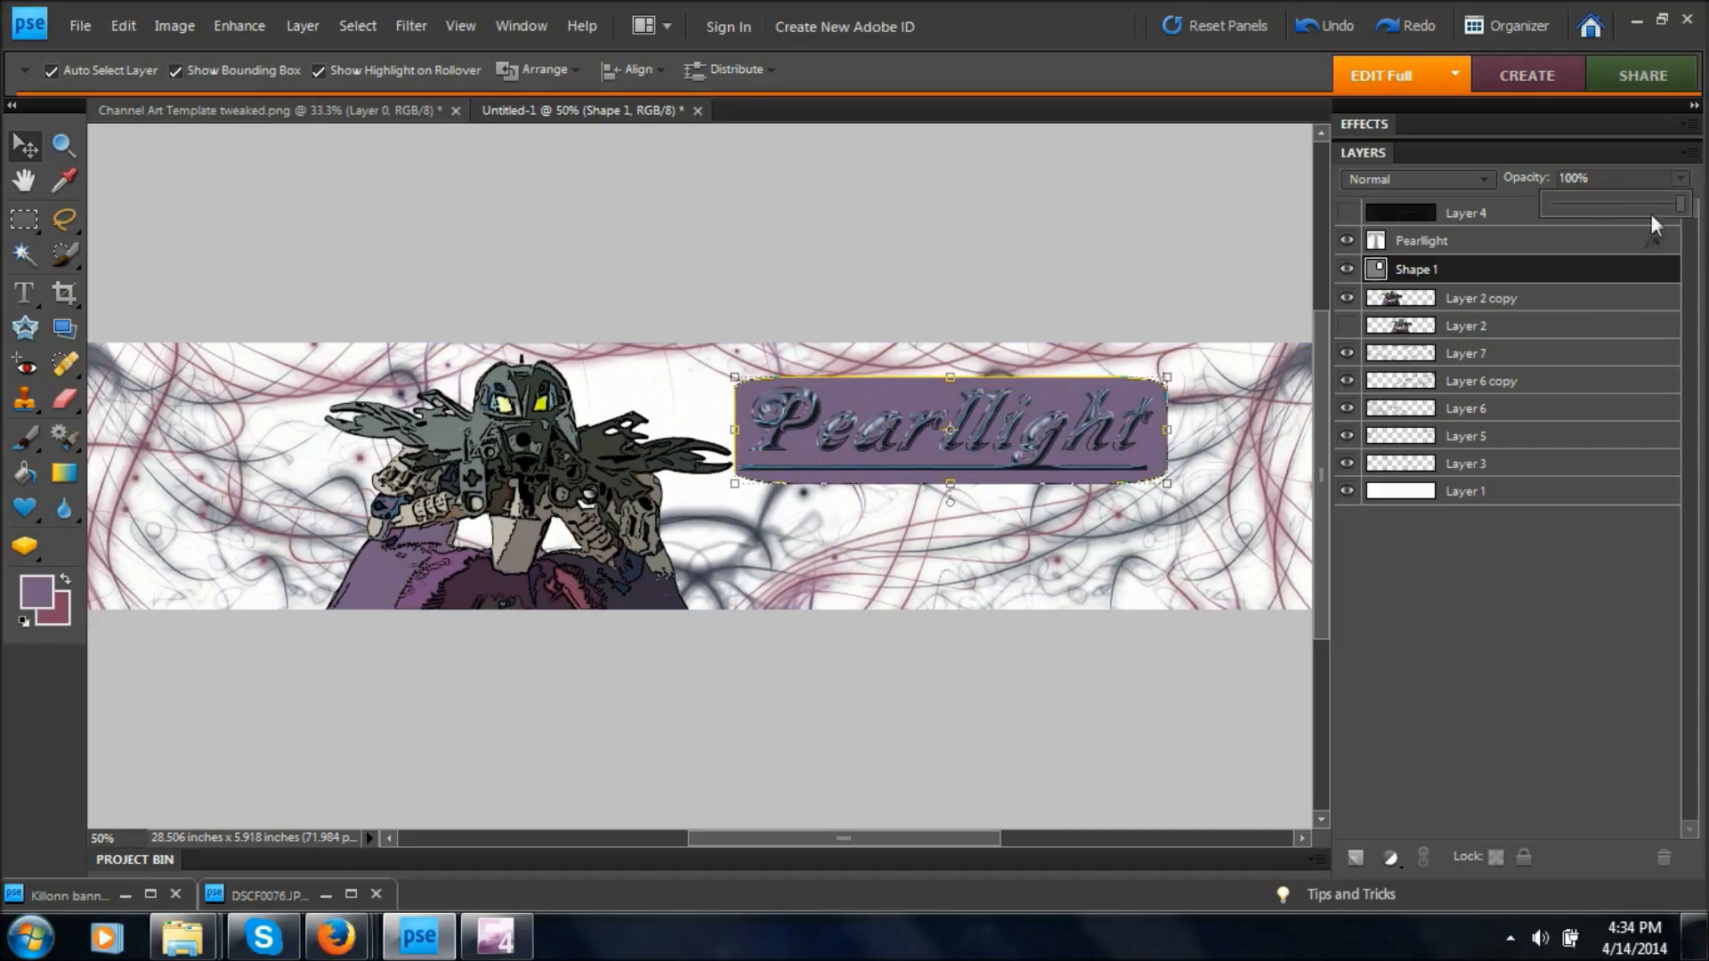
drag(1609, 201, 1594, 208)
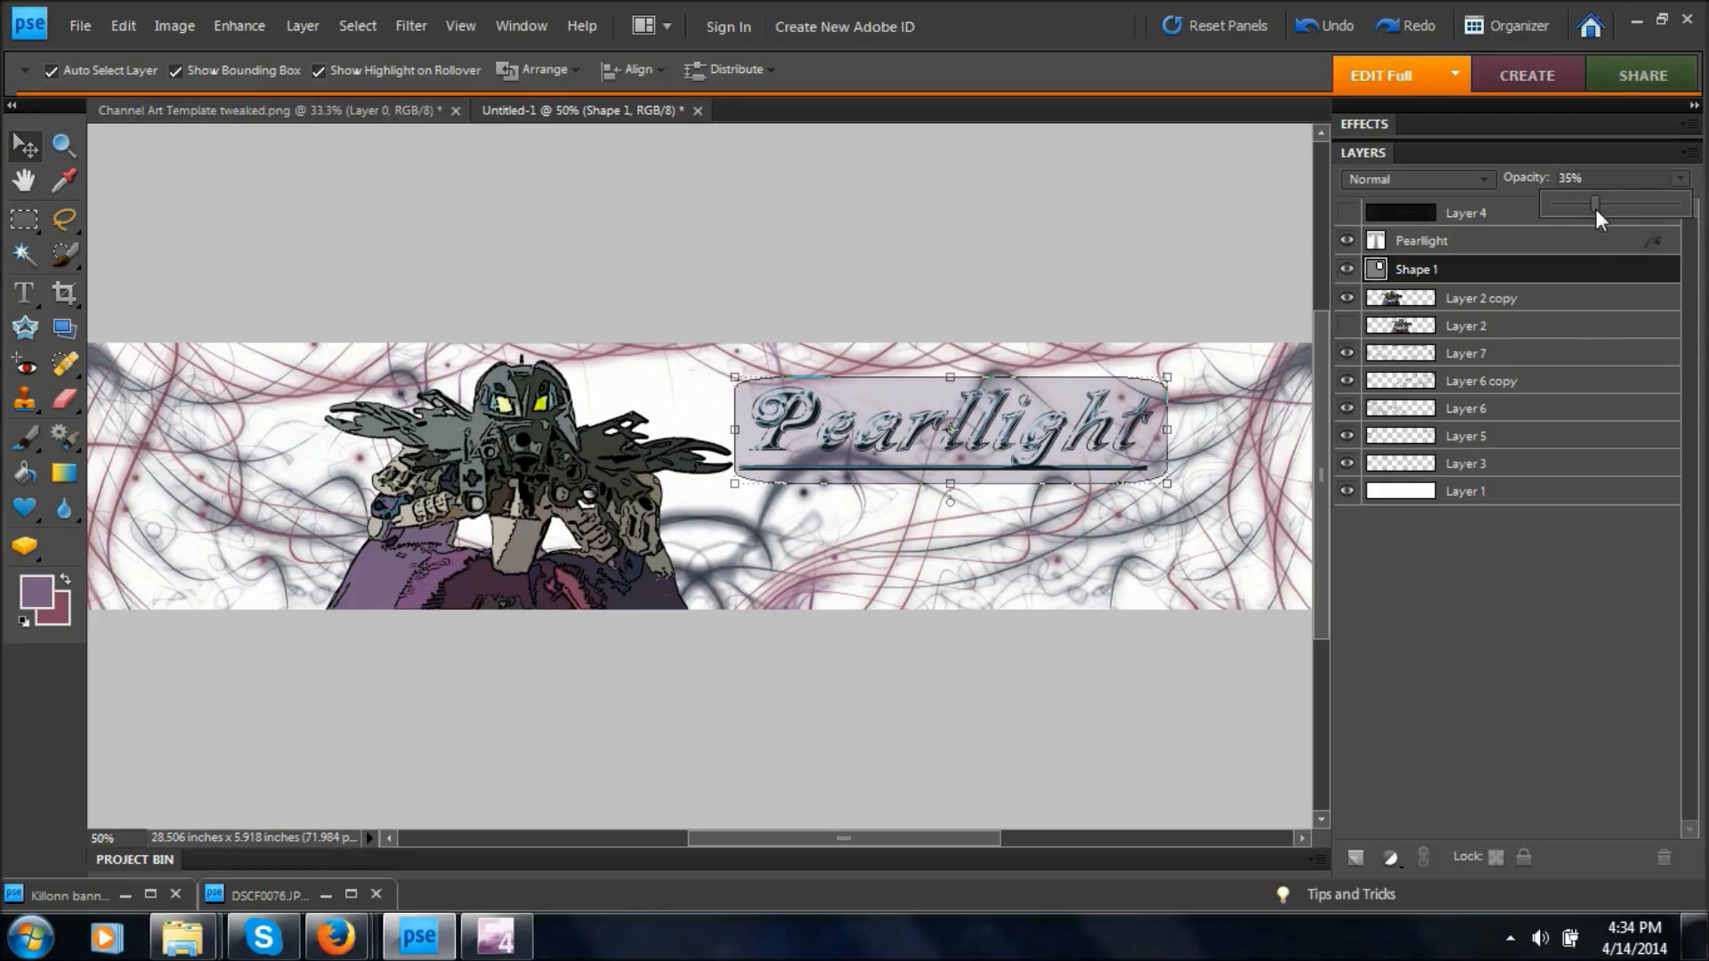
click(1426, 238)
drag(931, 435, 937, 431)
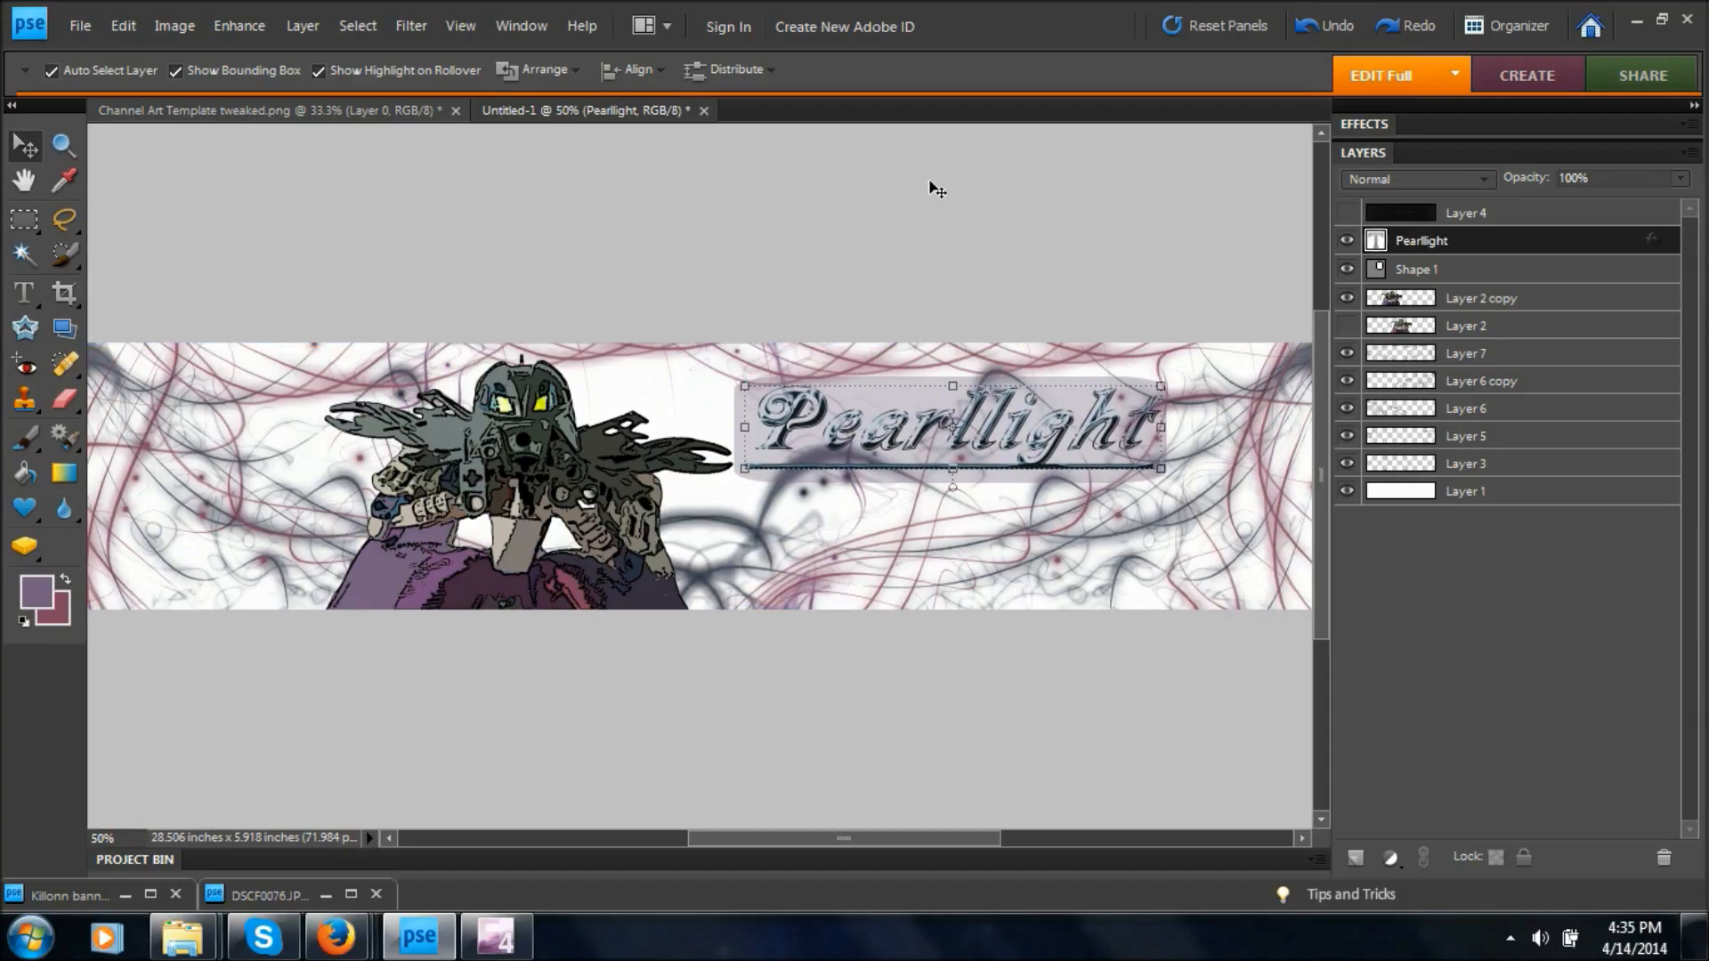
key(ctrl+minus)
click(1280, 415)
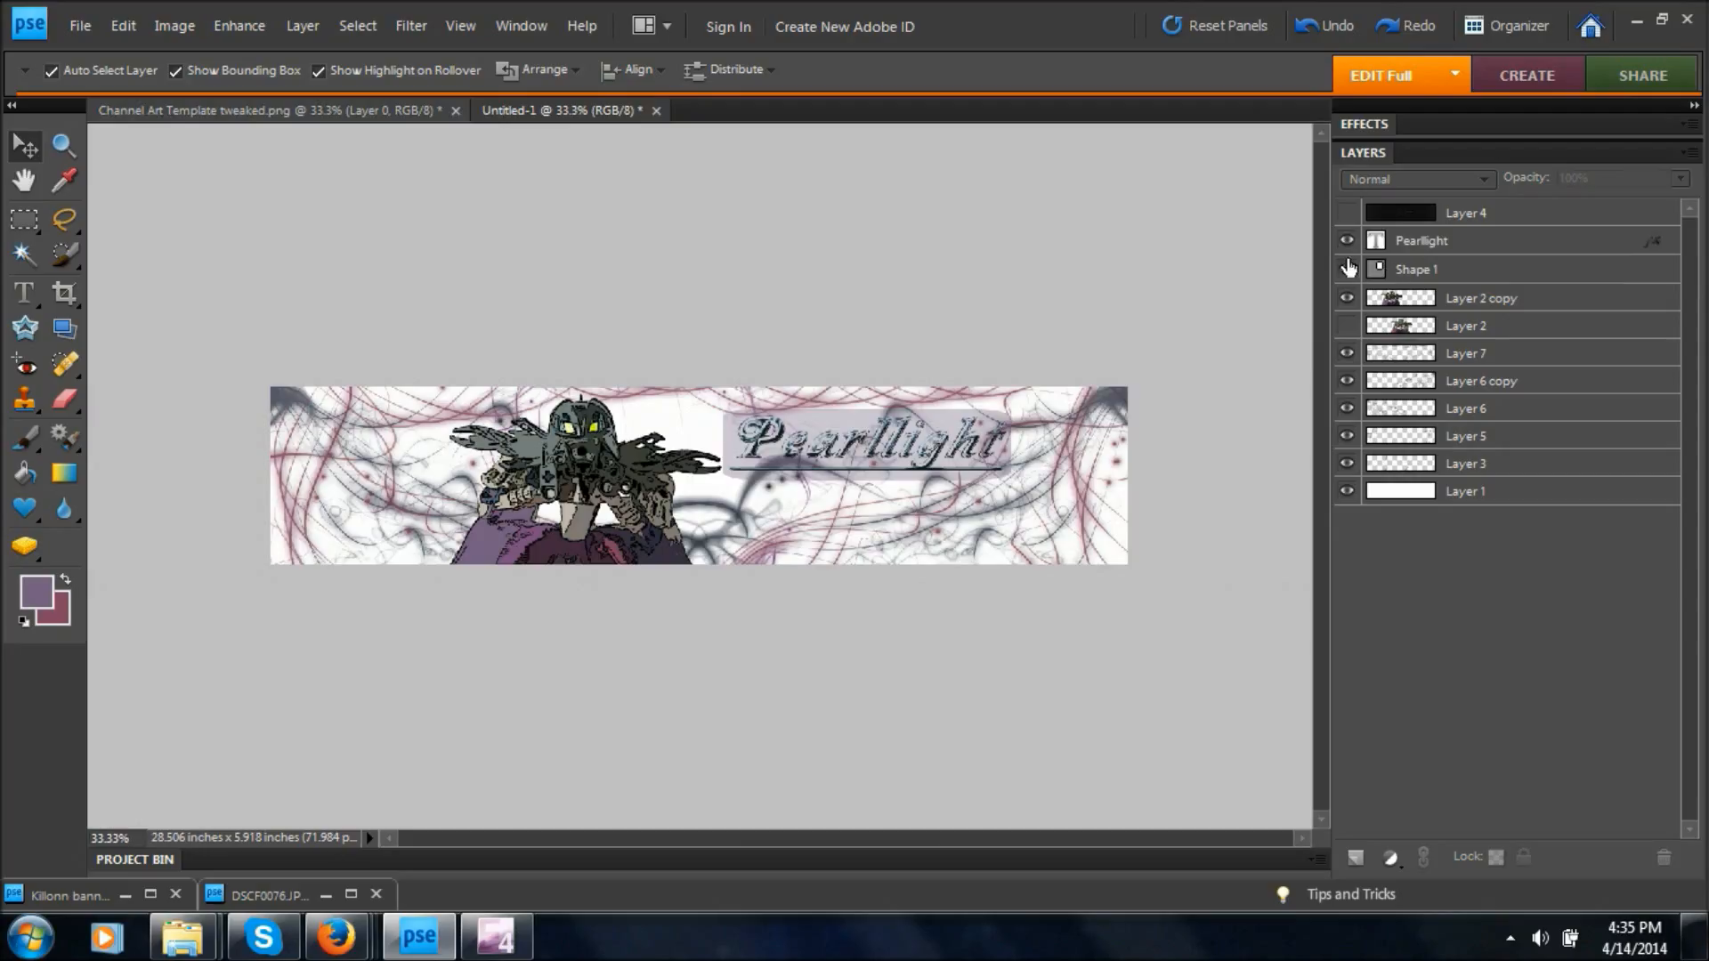
click(1349, 269)
click(1349, 269)
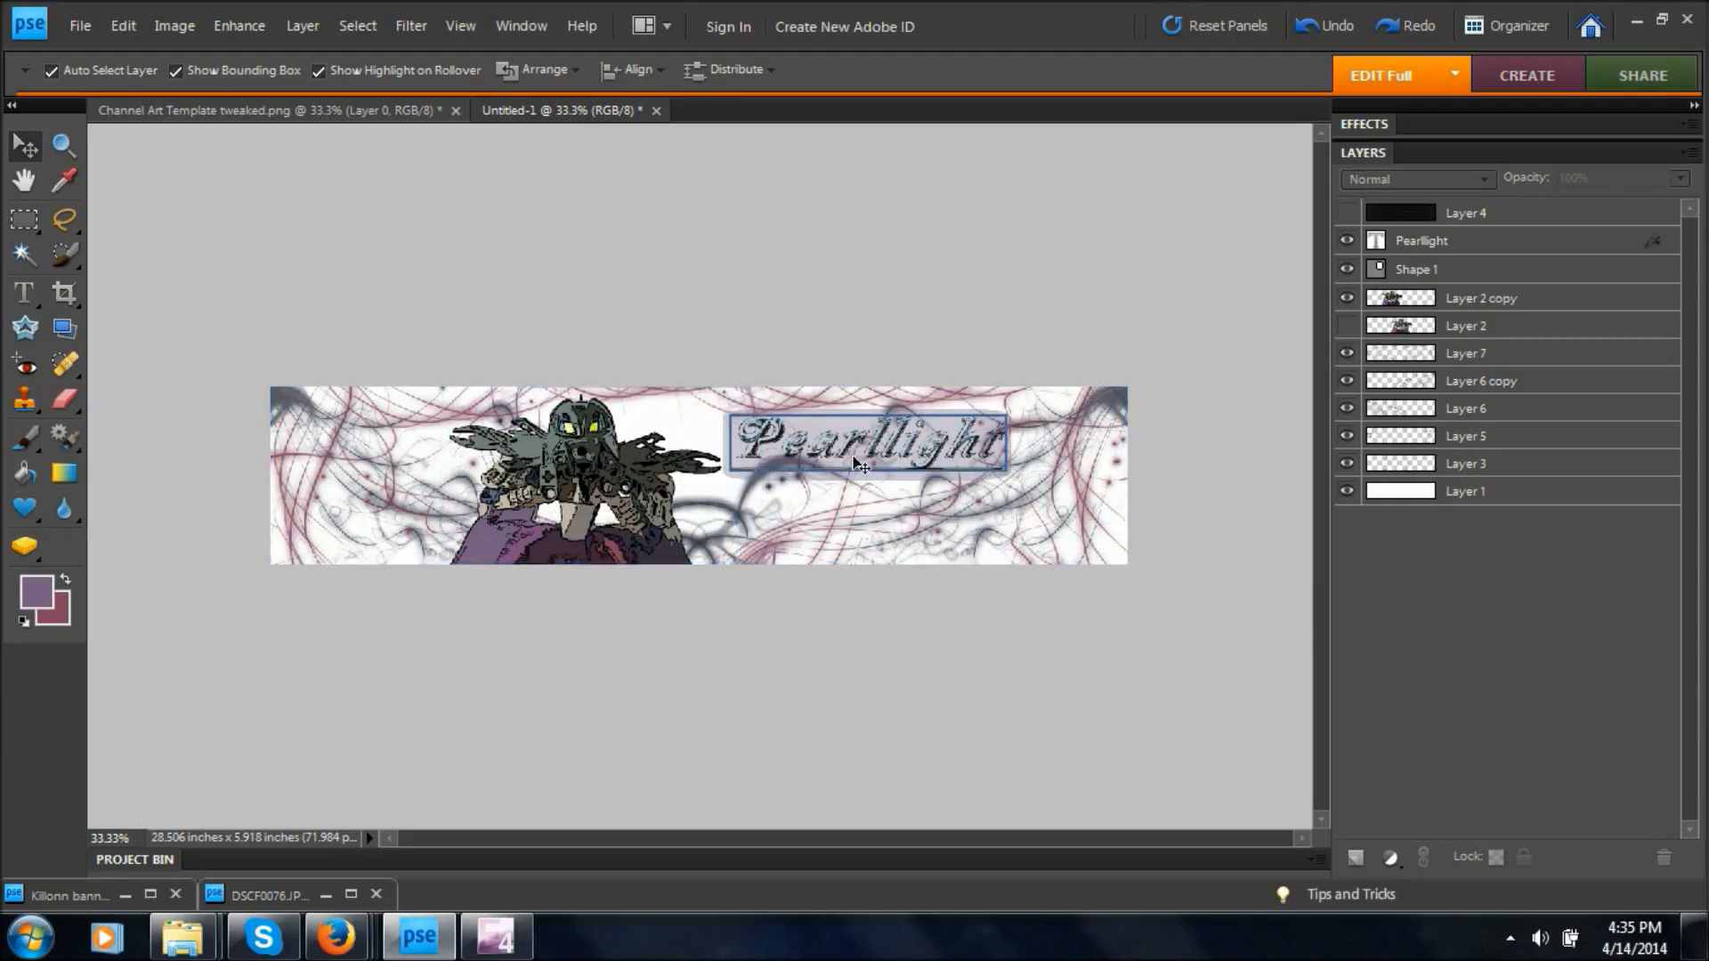
Move the Layer 2 copy figure slightly left and check the layout against the Layer 4 safe area template.
drag(566, 546, 549, 544)
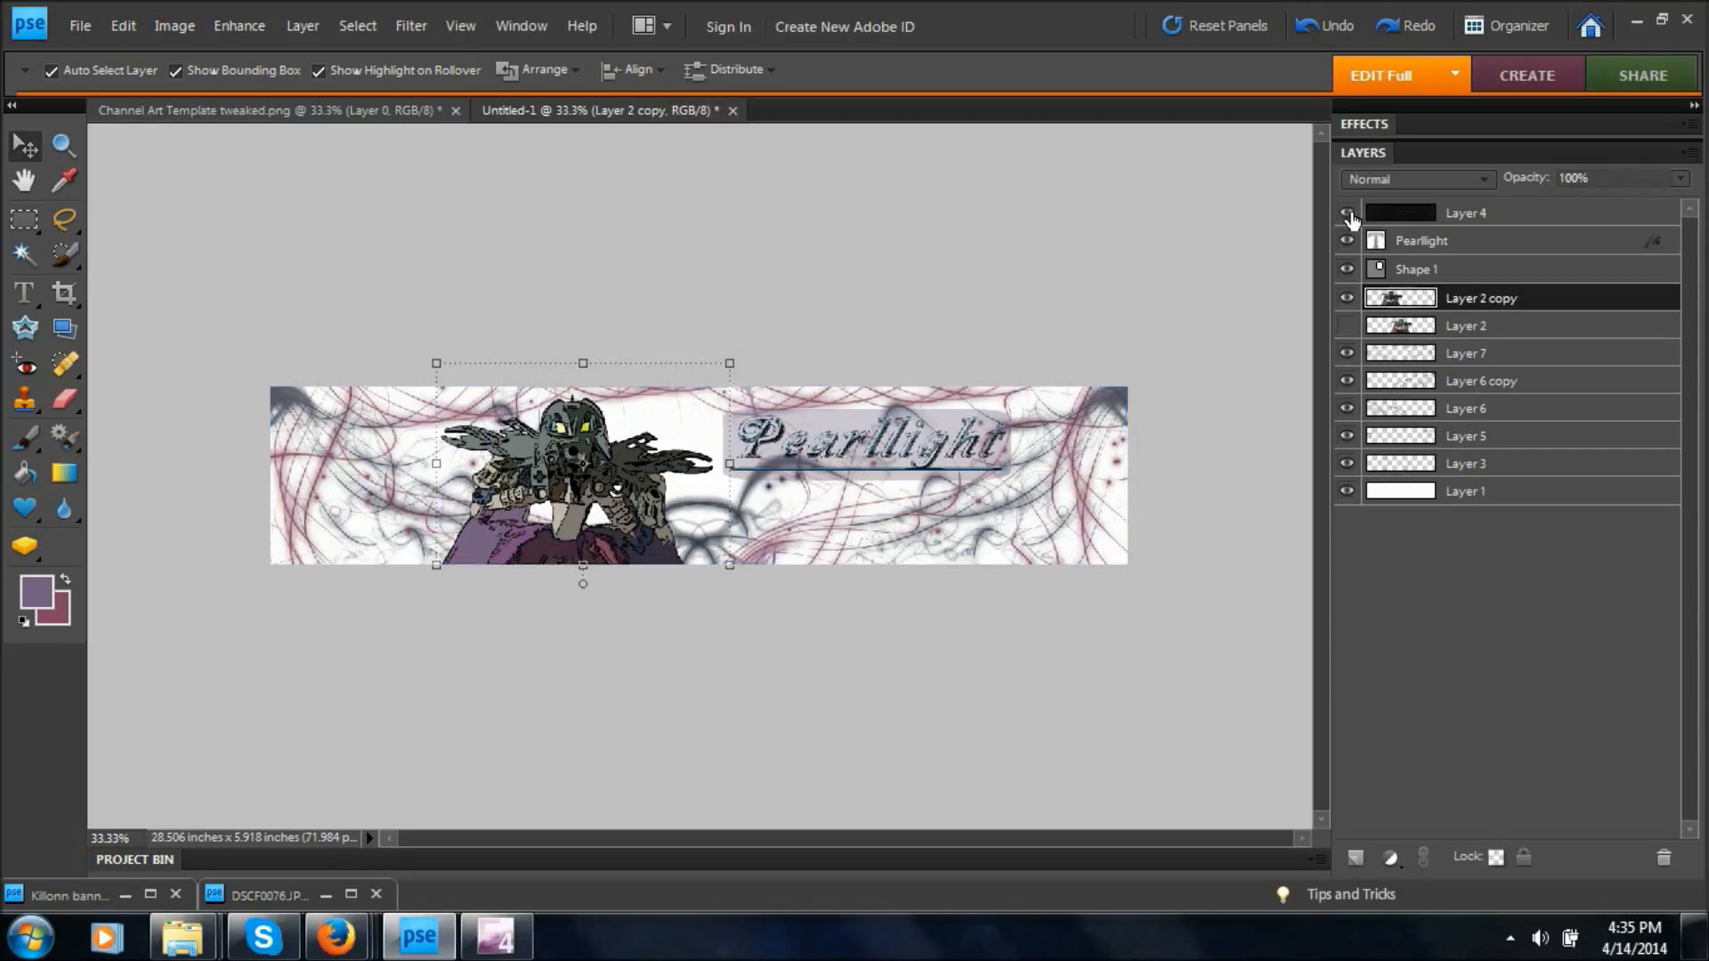
click(1348, 214)
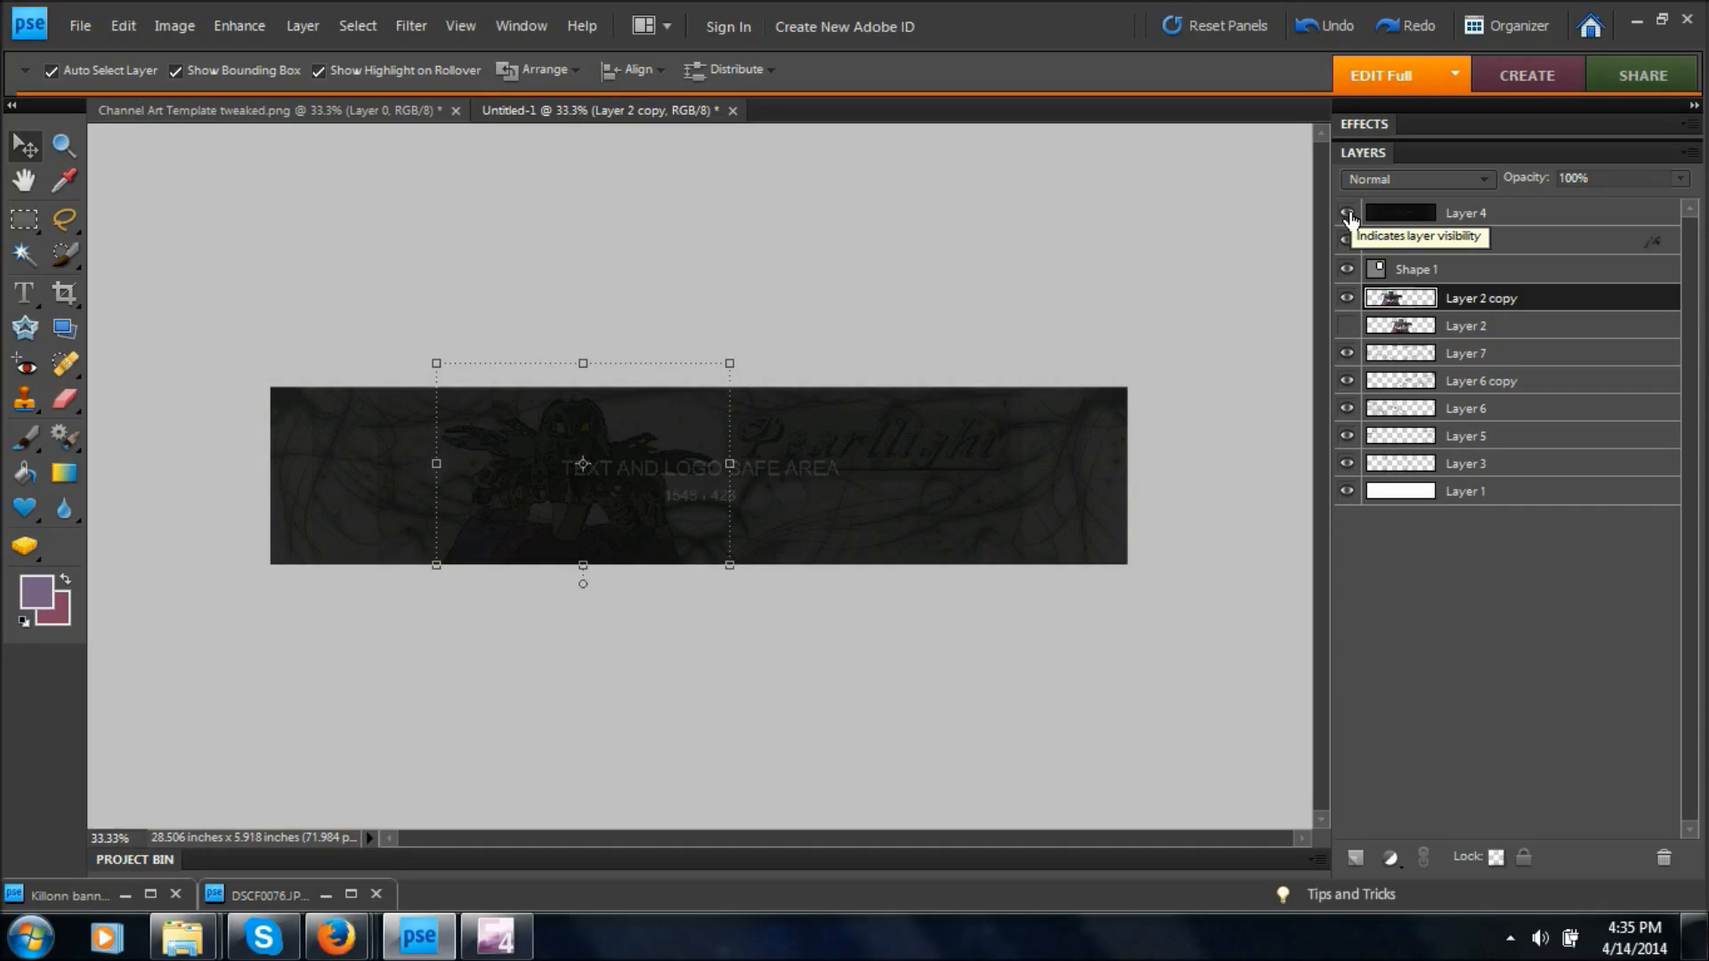
click(1347, 214)
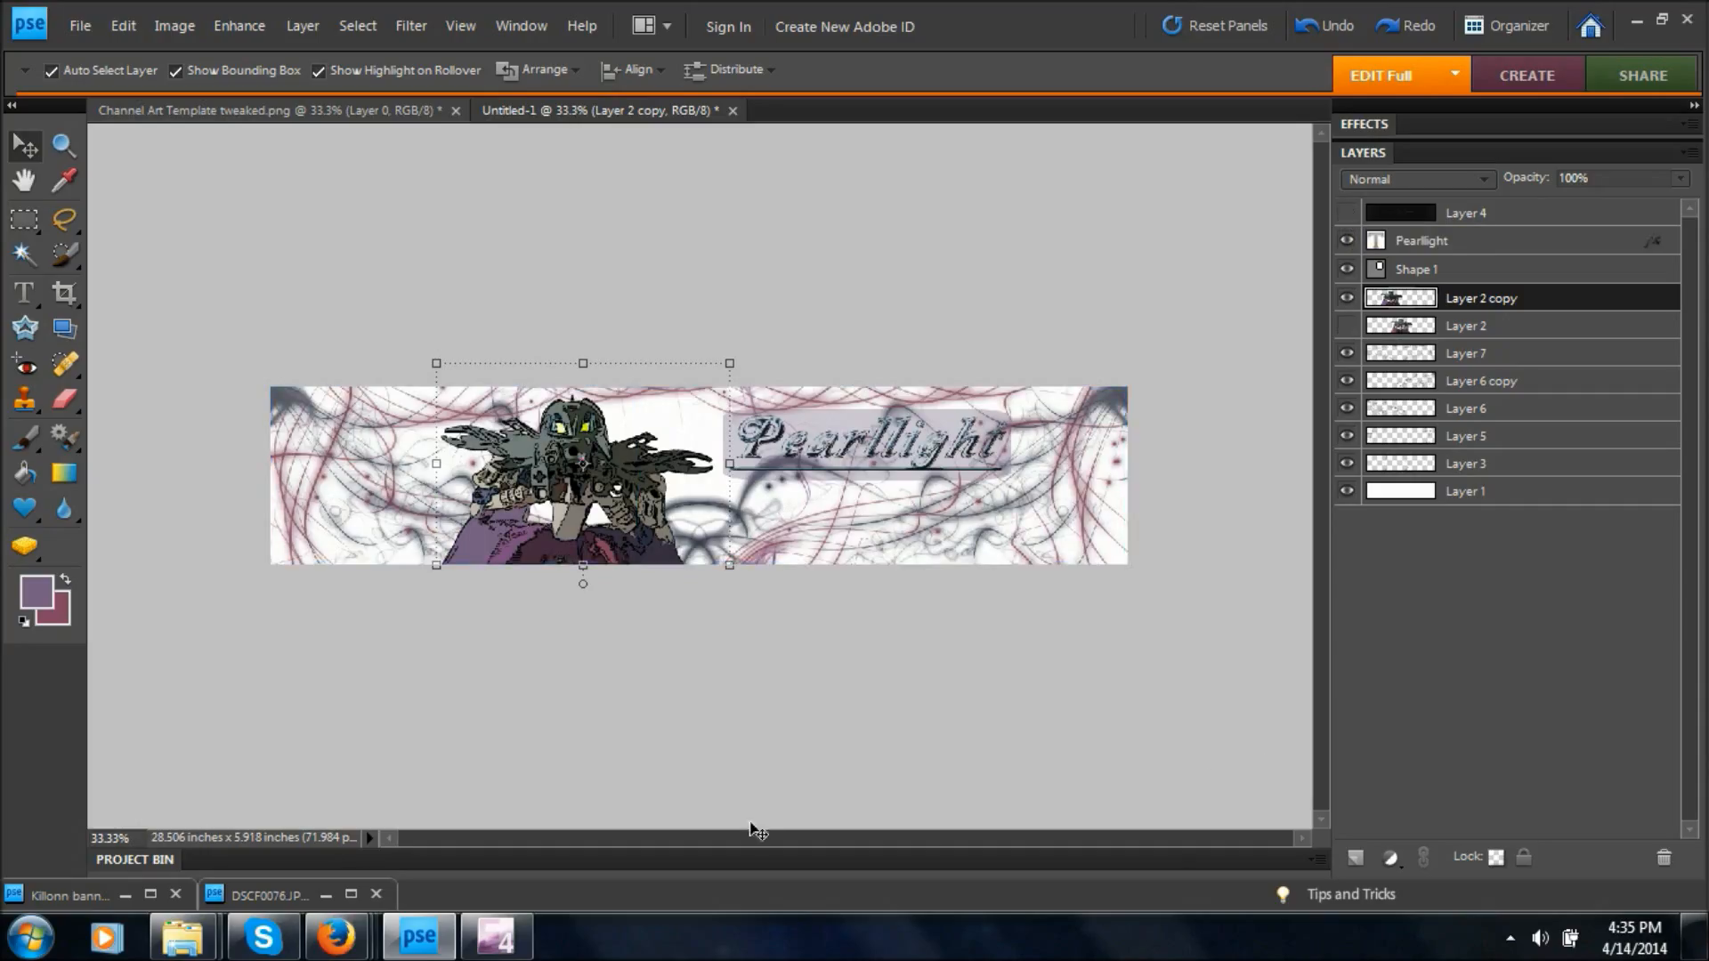
key(ctrl+equal)
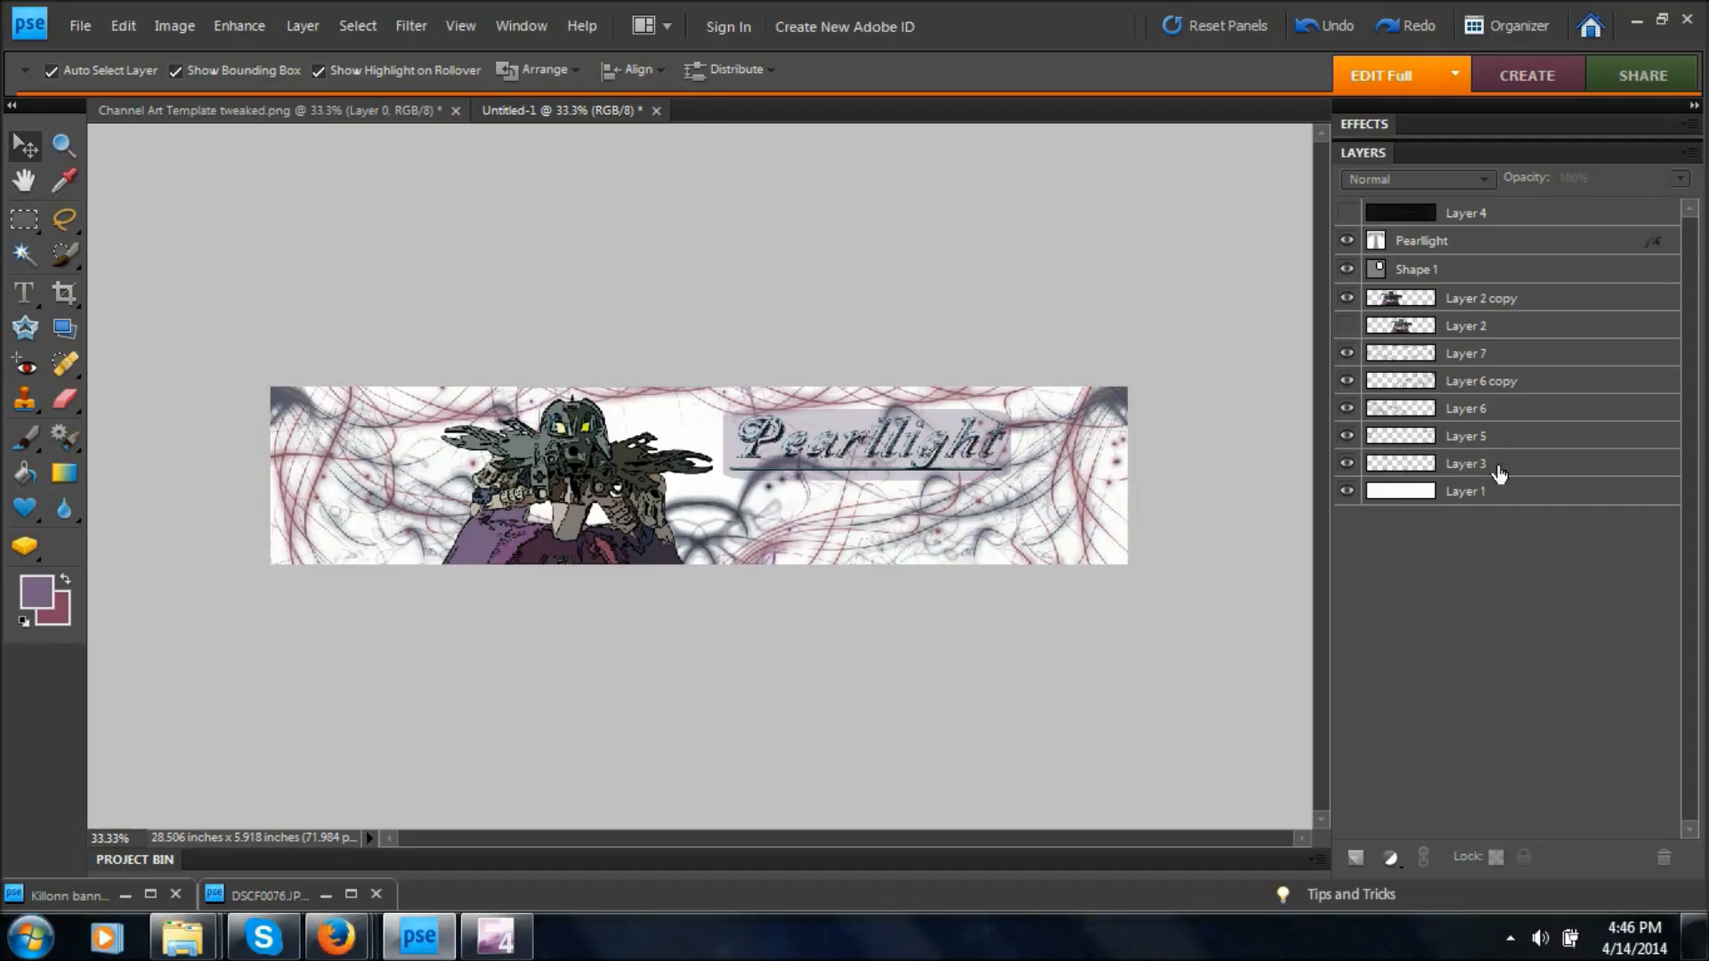
Merge all layers from Layer 3 up to Pearllight into one layer.
click(1469, 468)
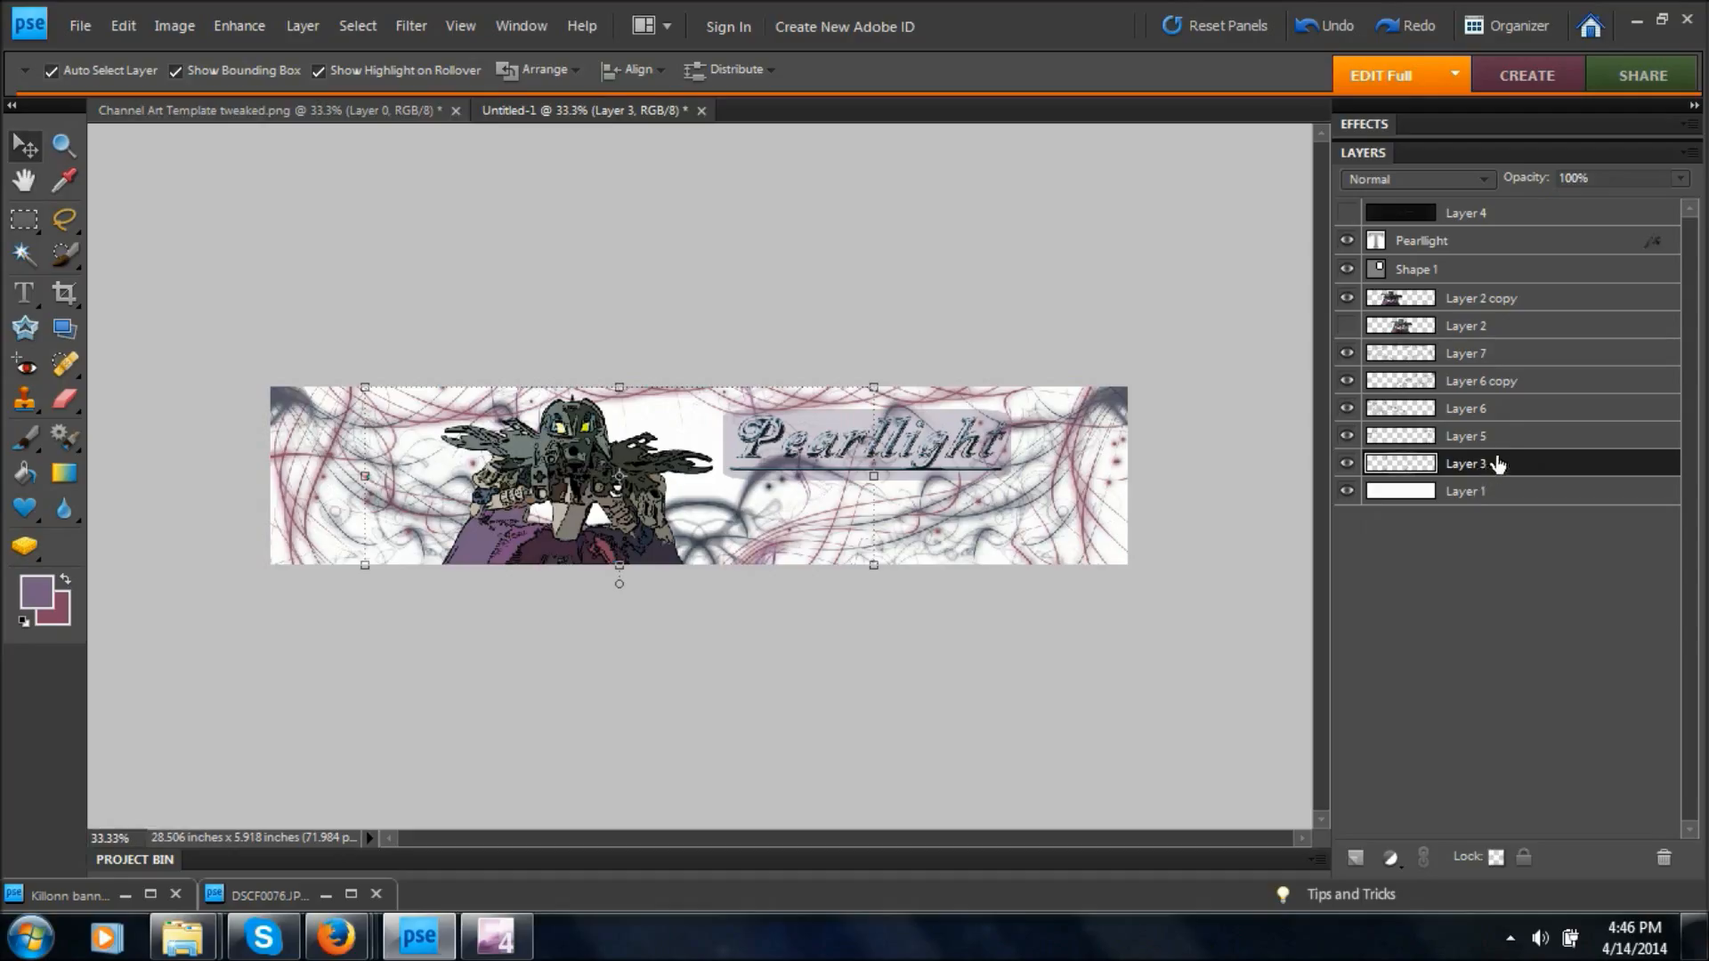
drag(1470, 452, 1457, 251)
right_click(1487, 400)
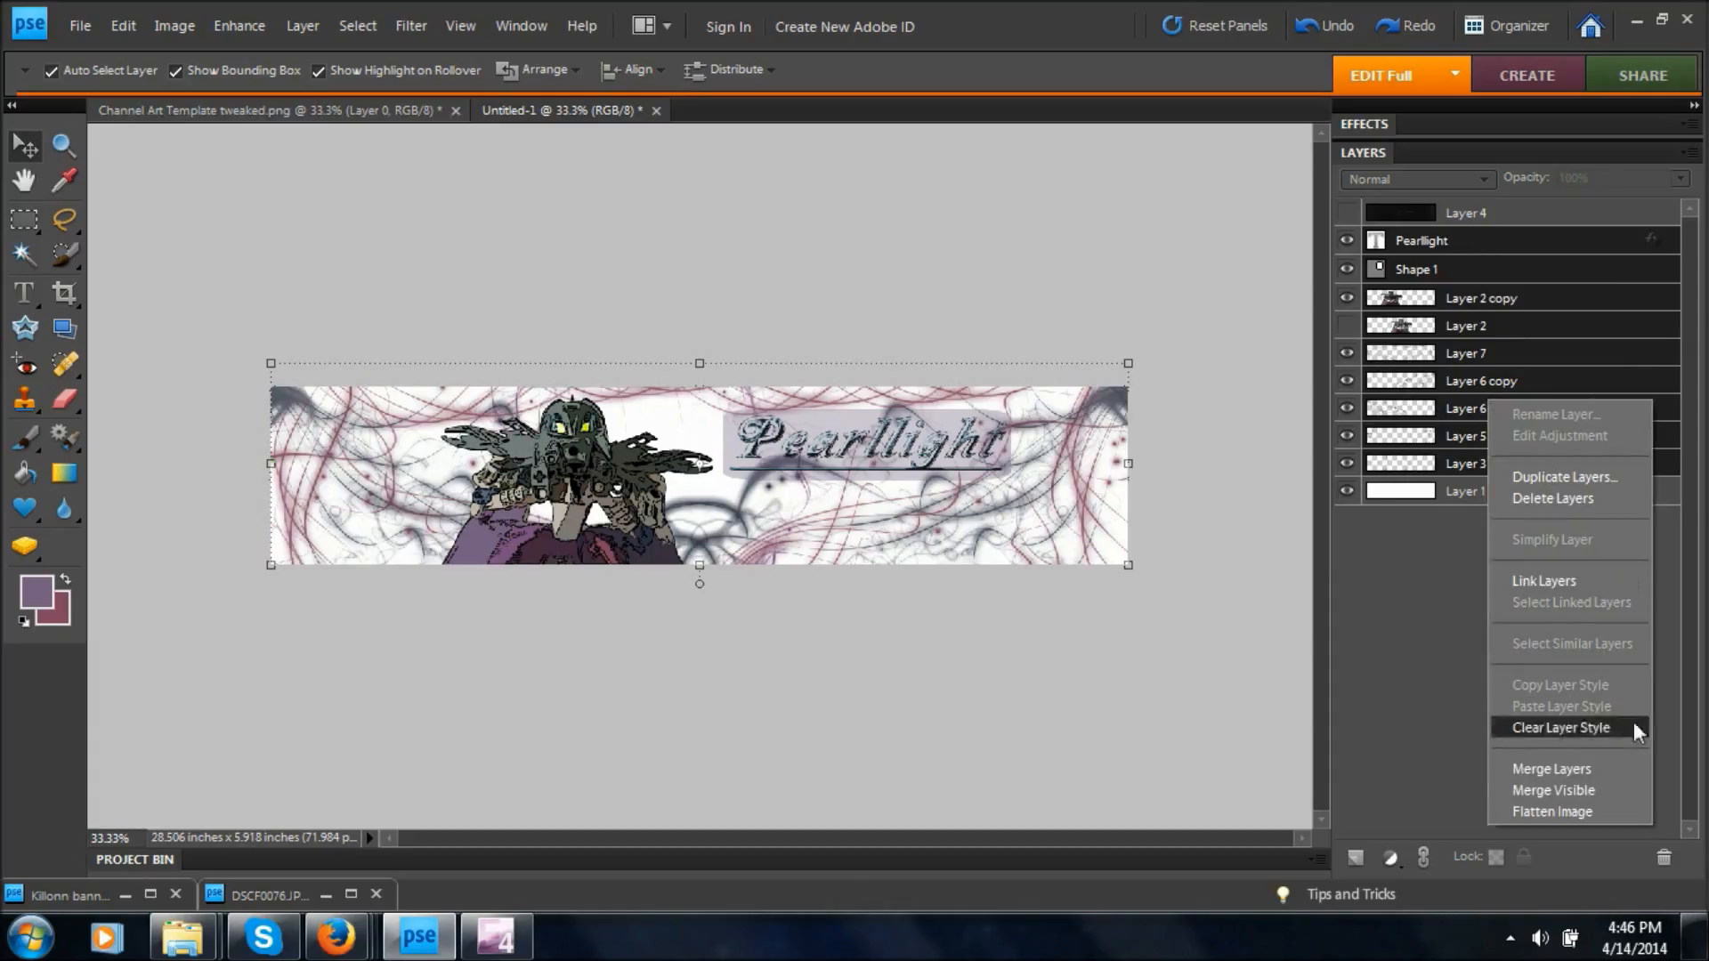
click(1597, 777)
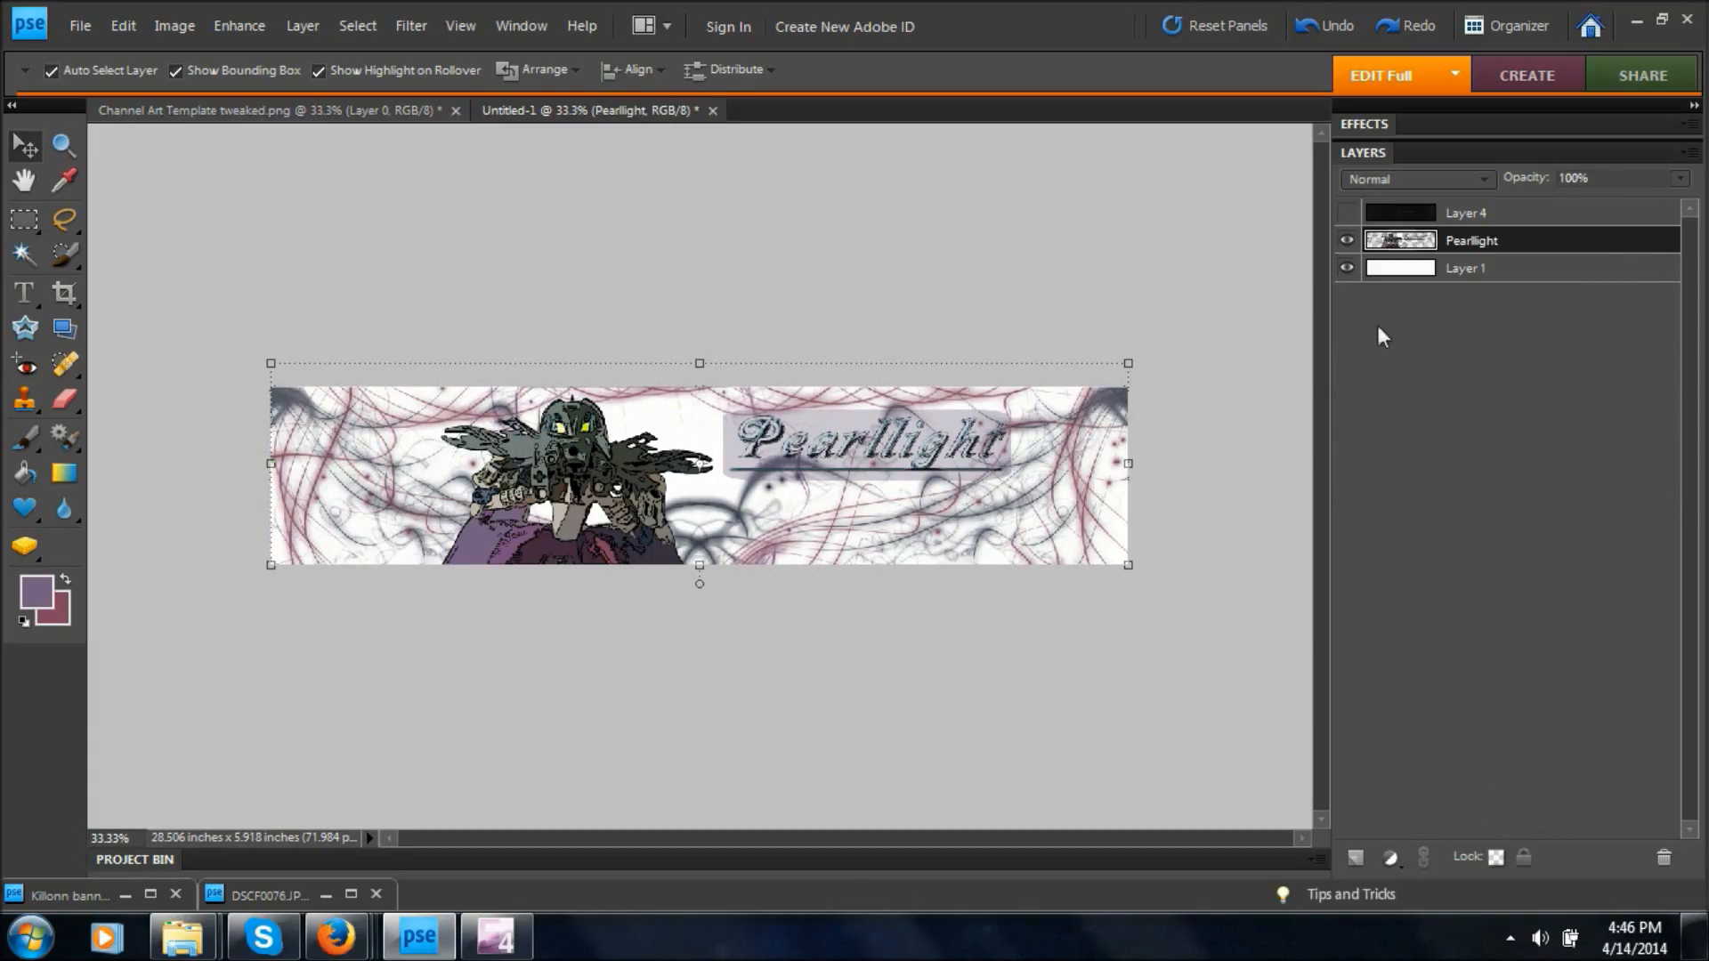
Merge the white Layer 1 background with the combined Pearllight layer, keeping Layer 4 separate.
ctrl+click(1435, 272)
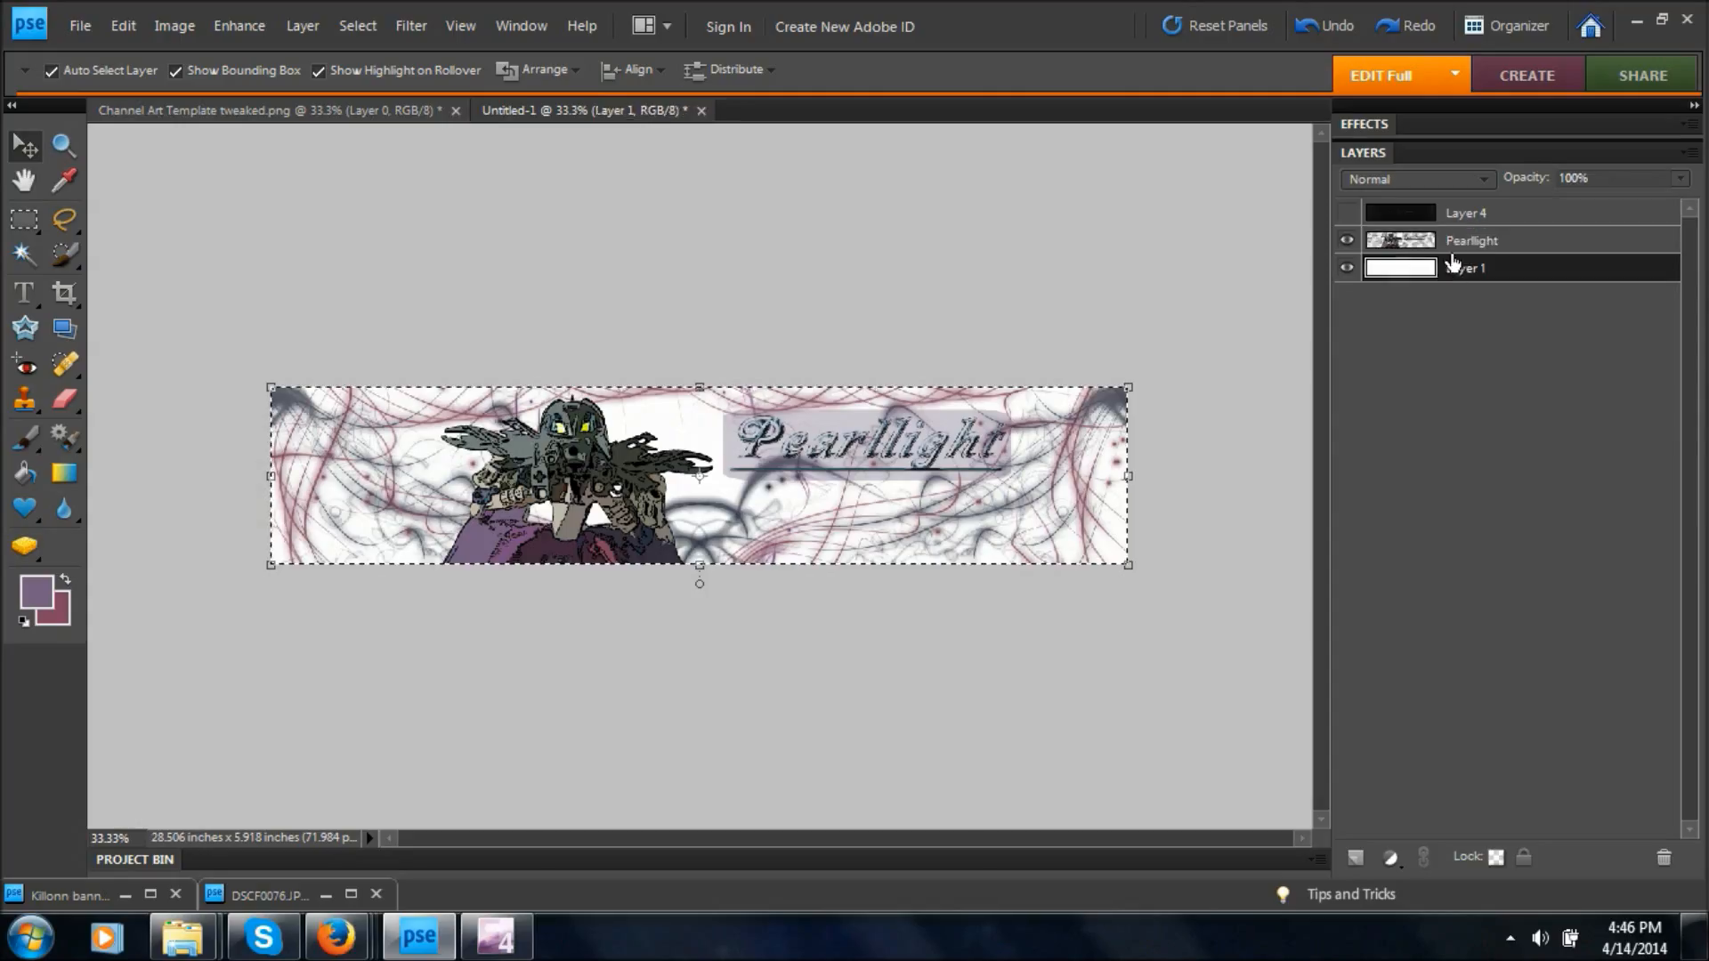
right_click(1458, 260)
click(1536, 623)
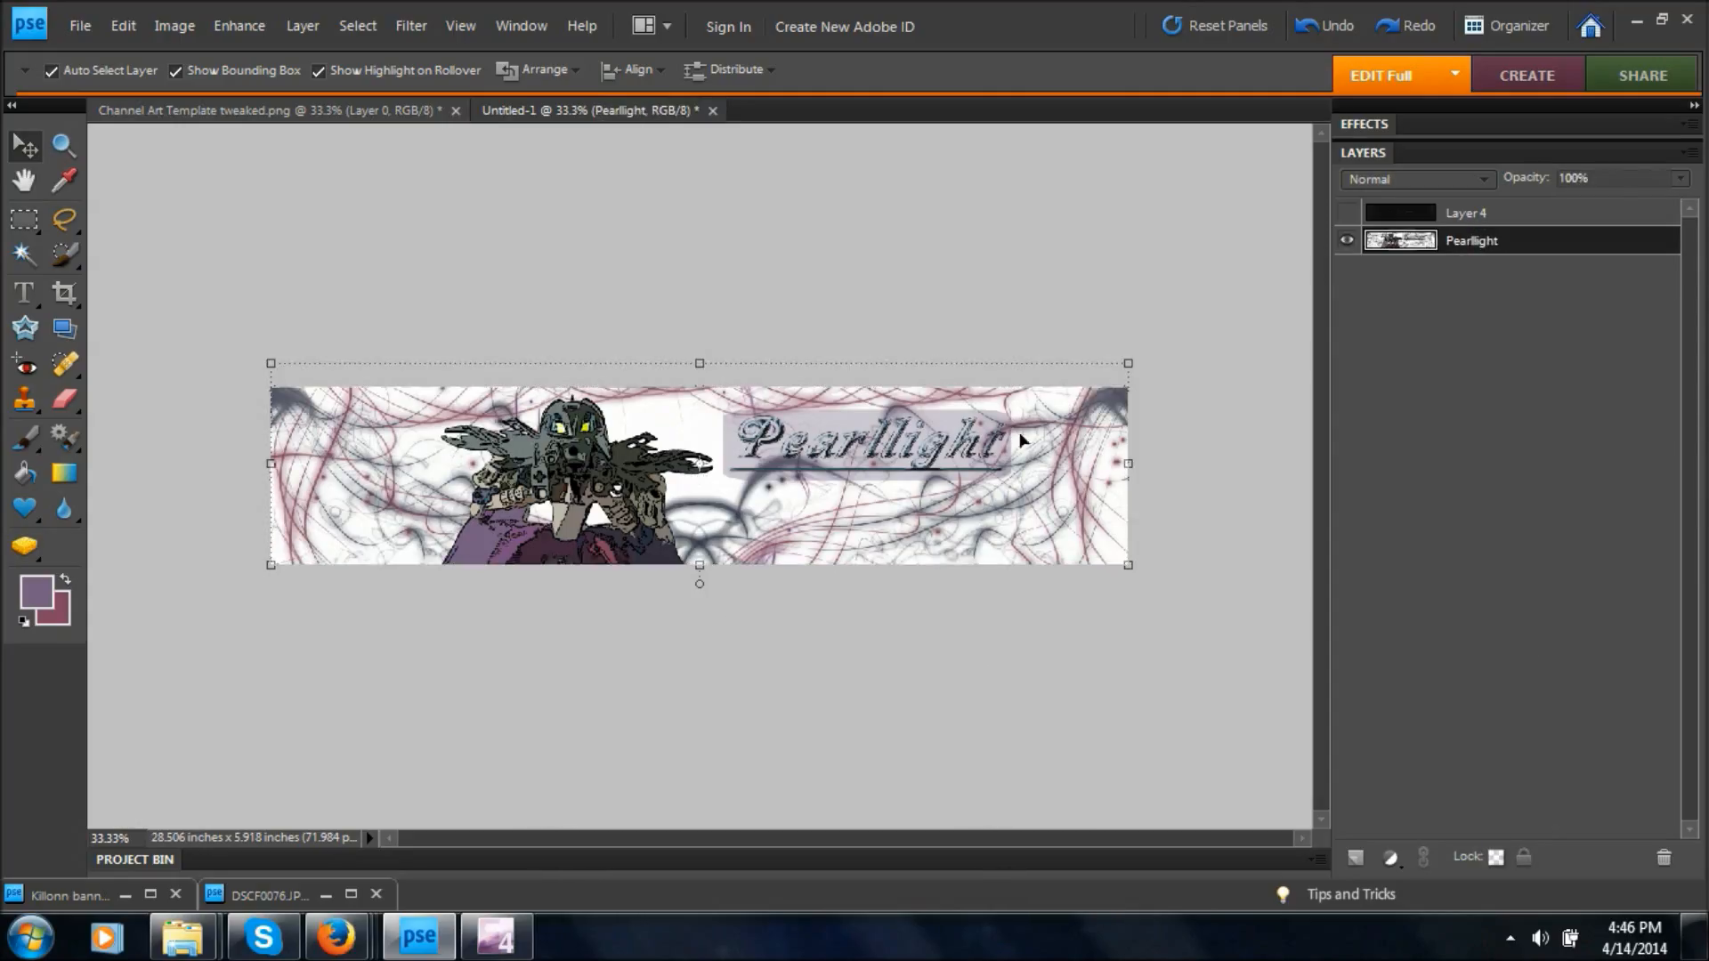
Deselect the layer and select the whole banner with the Rectangular Marquee tool.
click(867, 710)
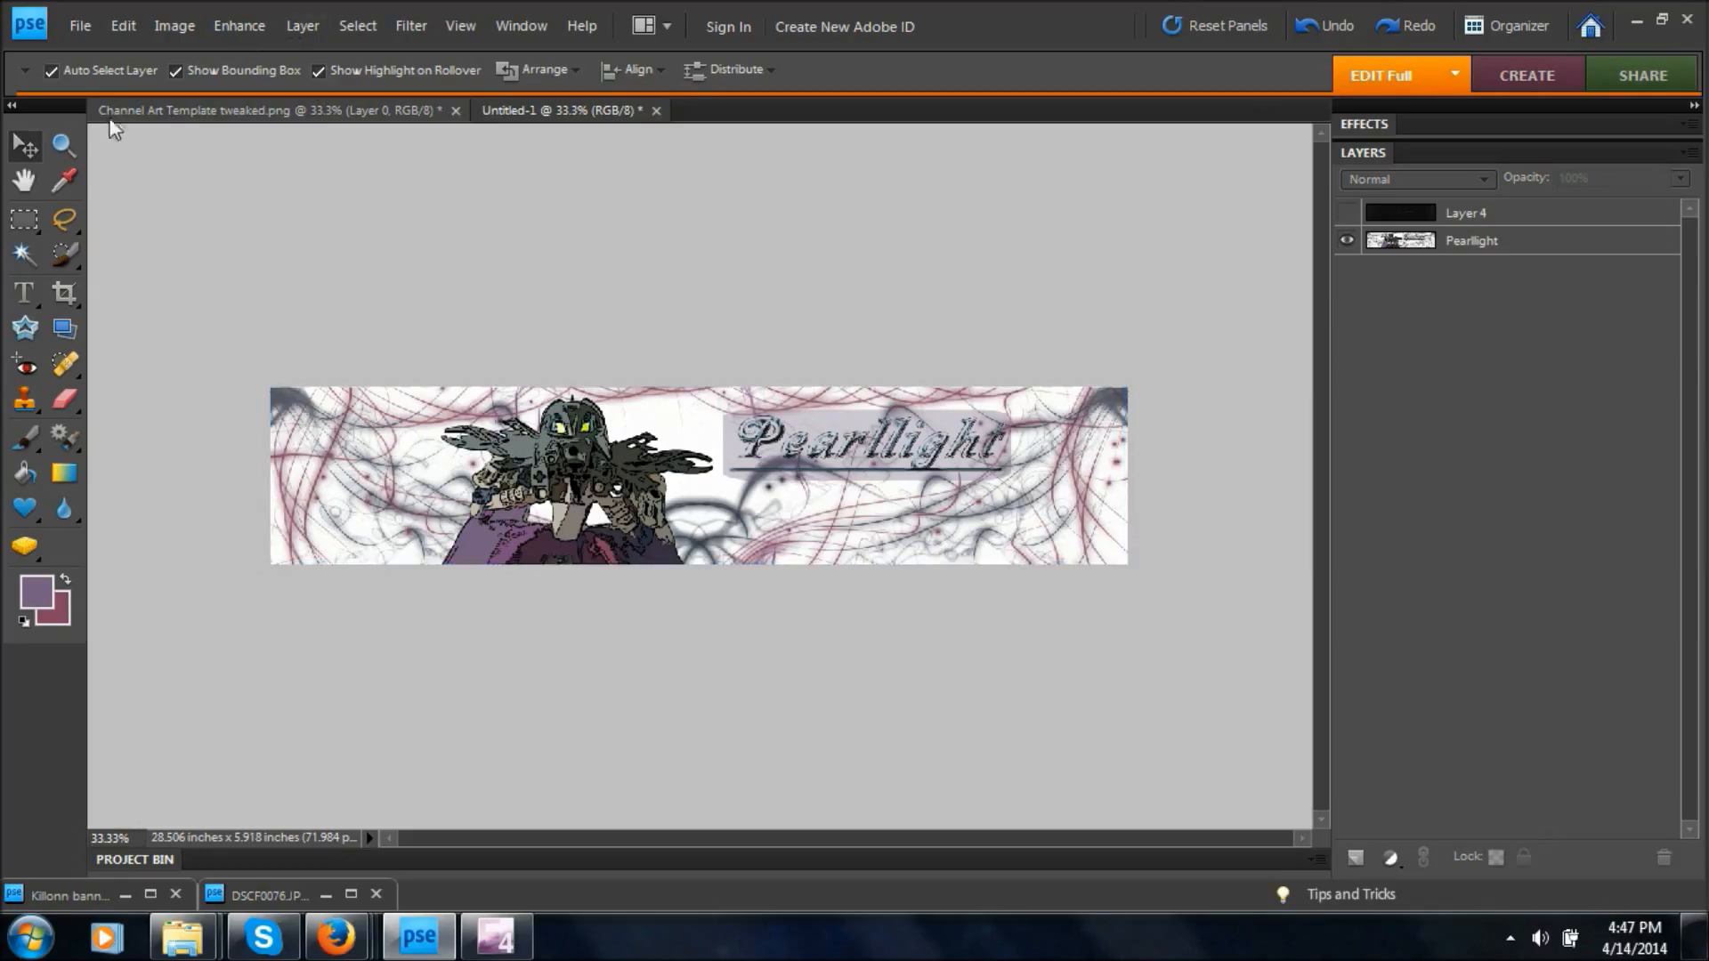
click(24, 218)
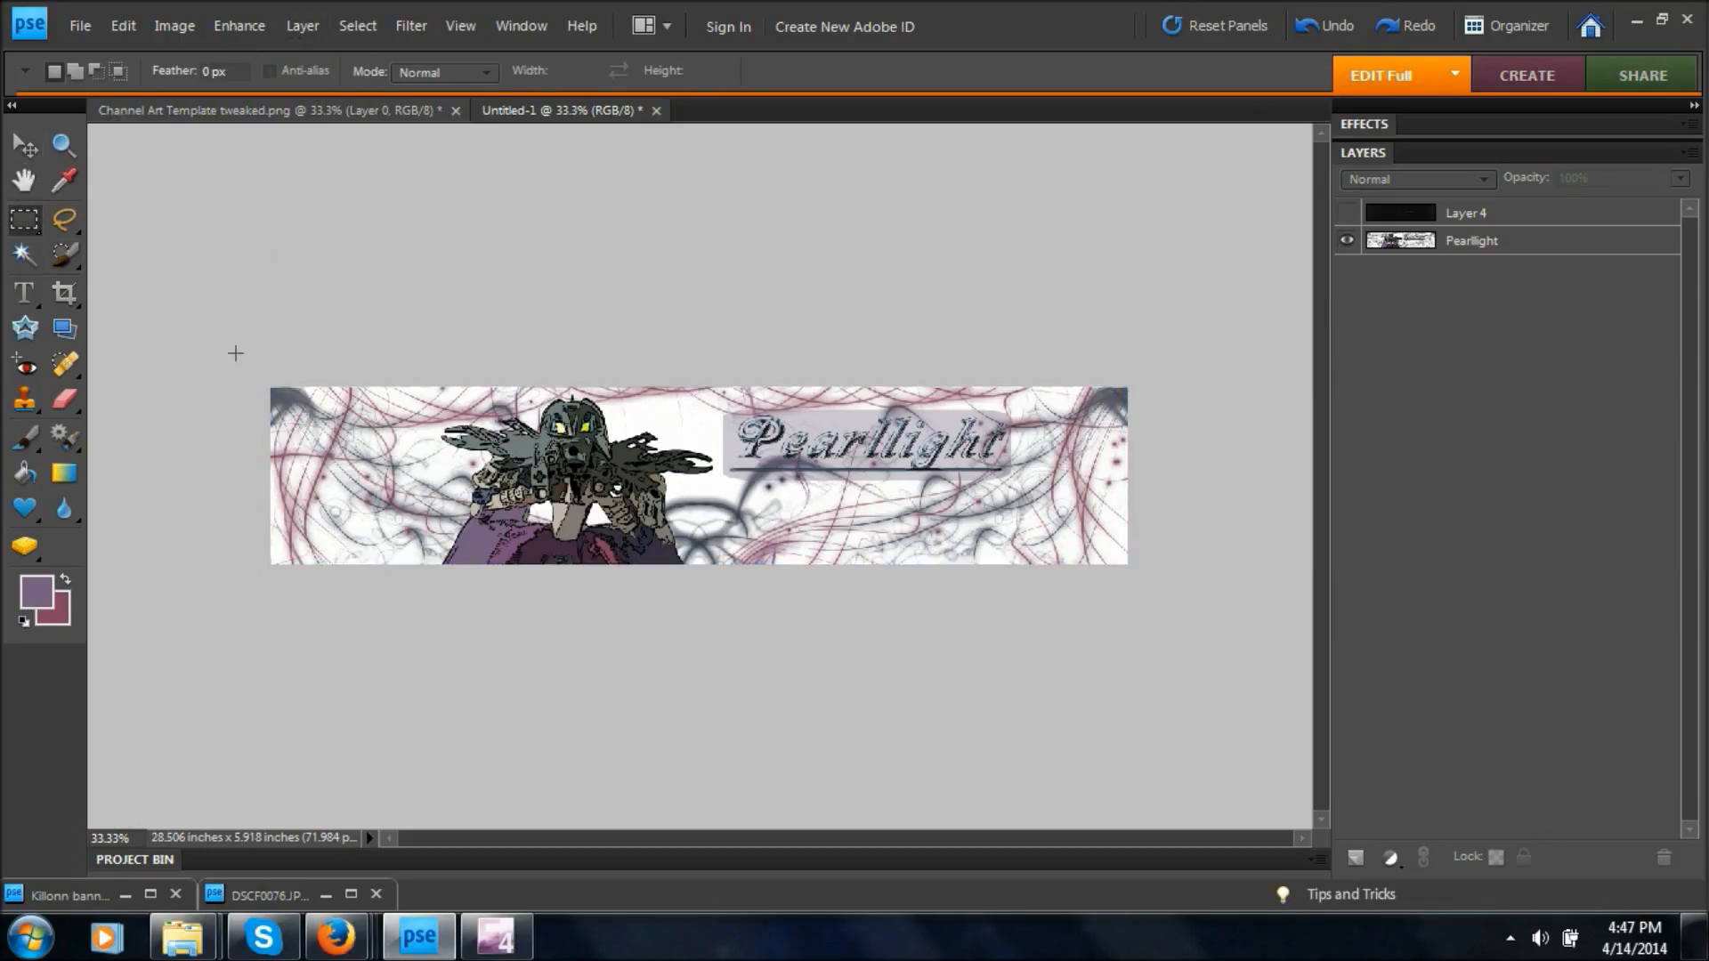
drag(284, 385, 1186, 653)
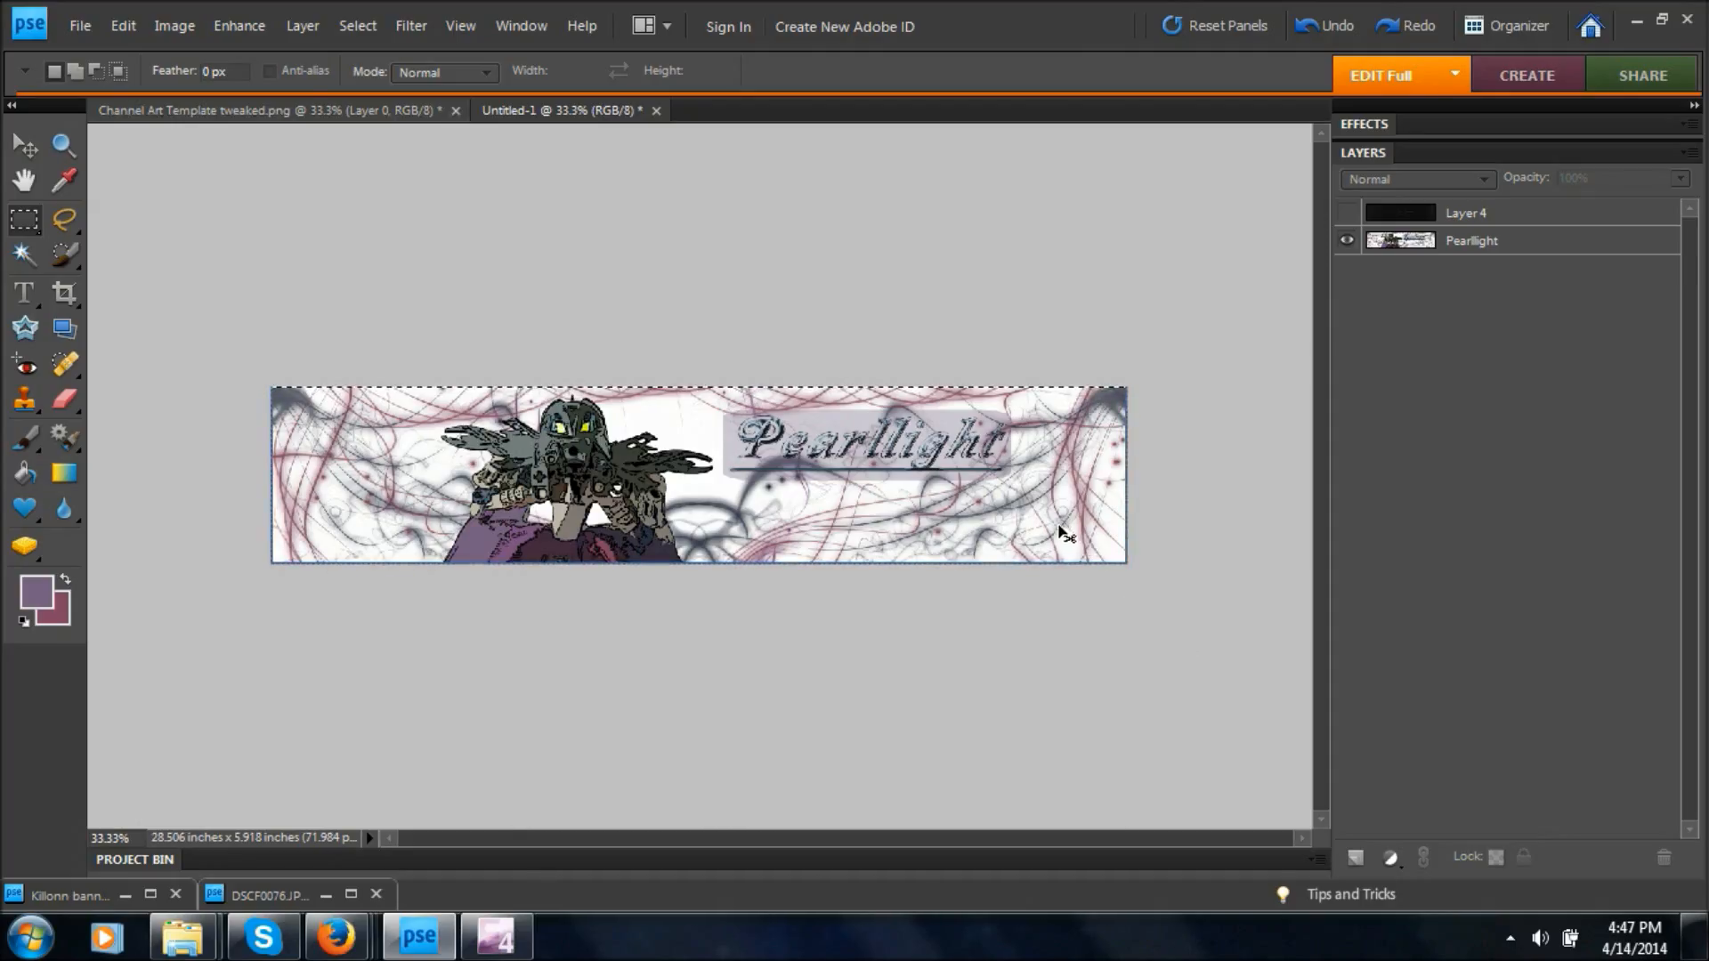
Try to paste the banner above Layer 1 in Channel Art Template tweaked.png, and undo the paste.
click(317, 107)
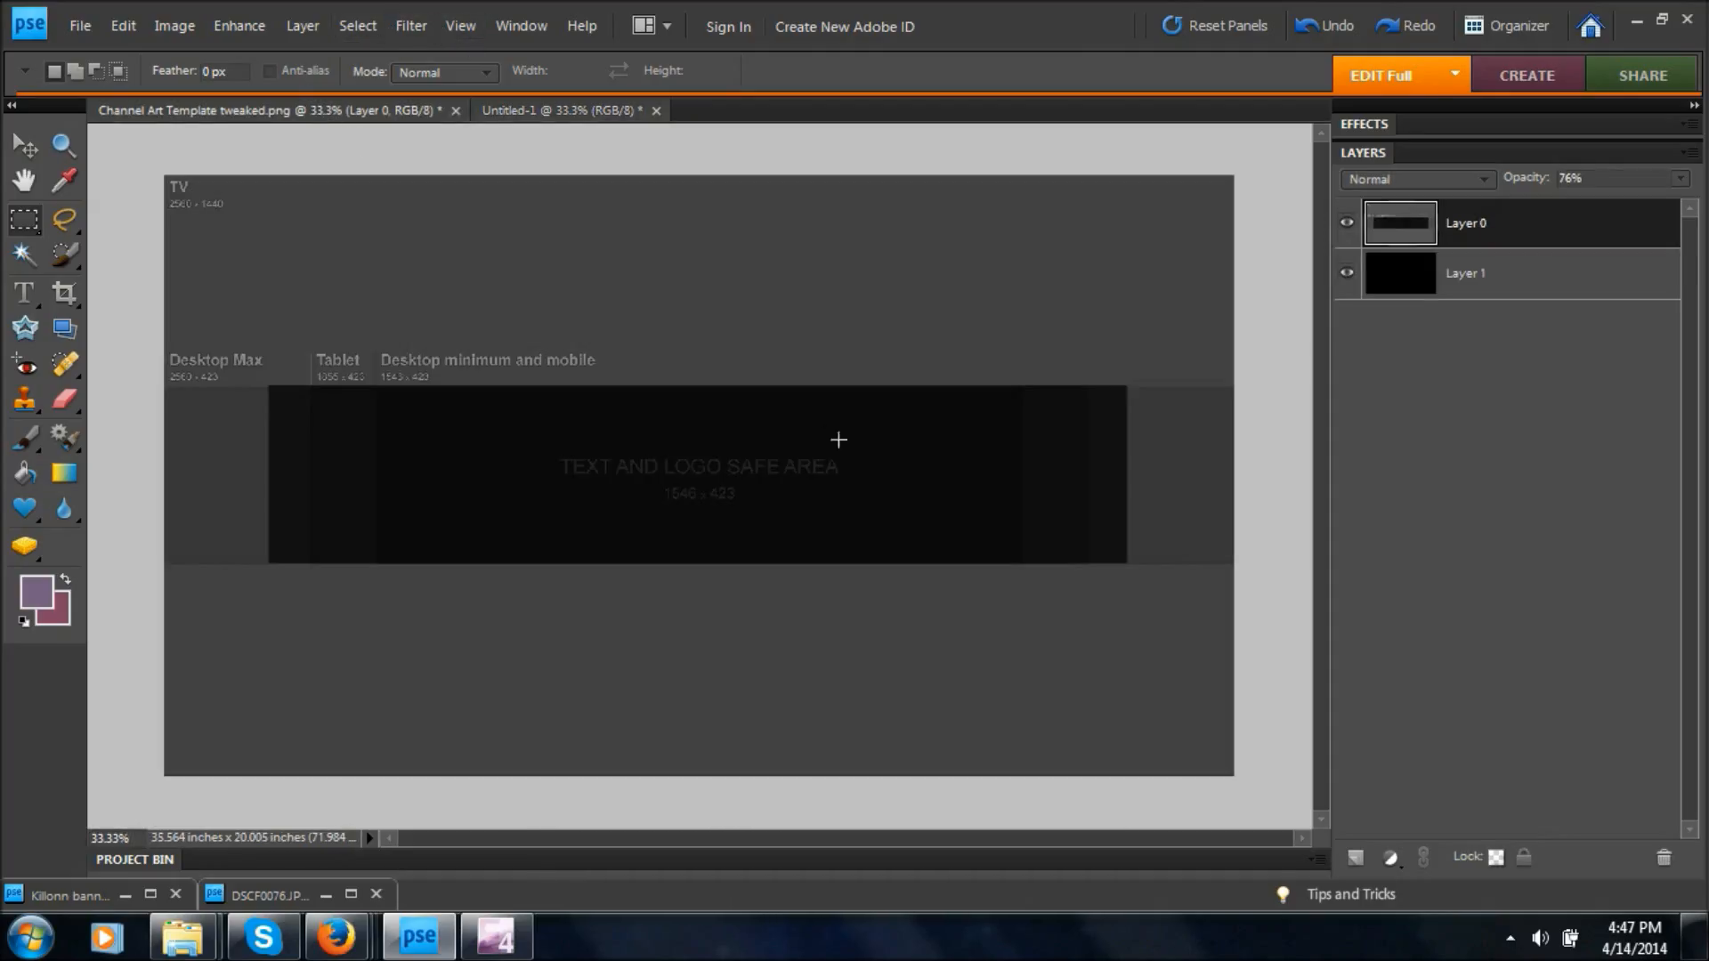
click(1509, 278)
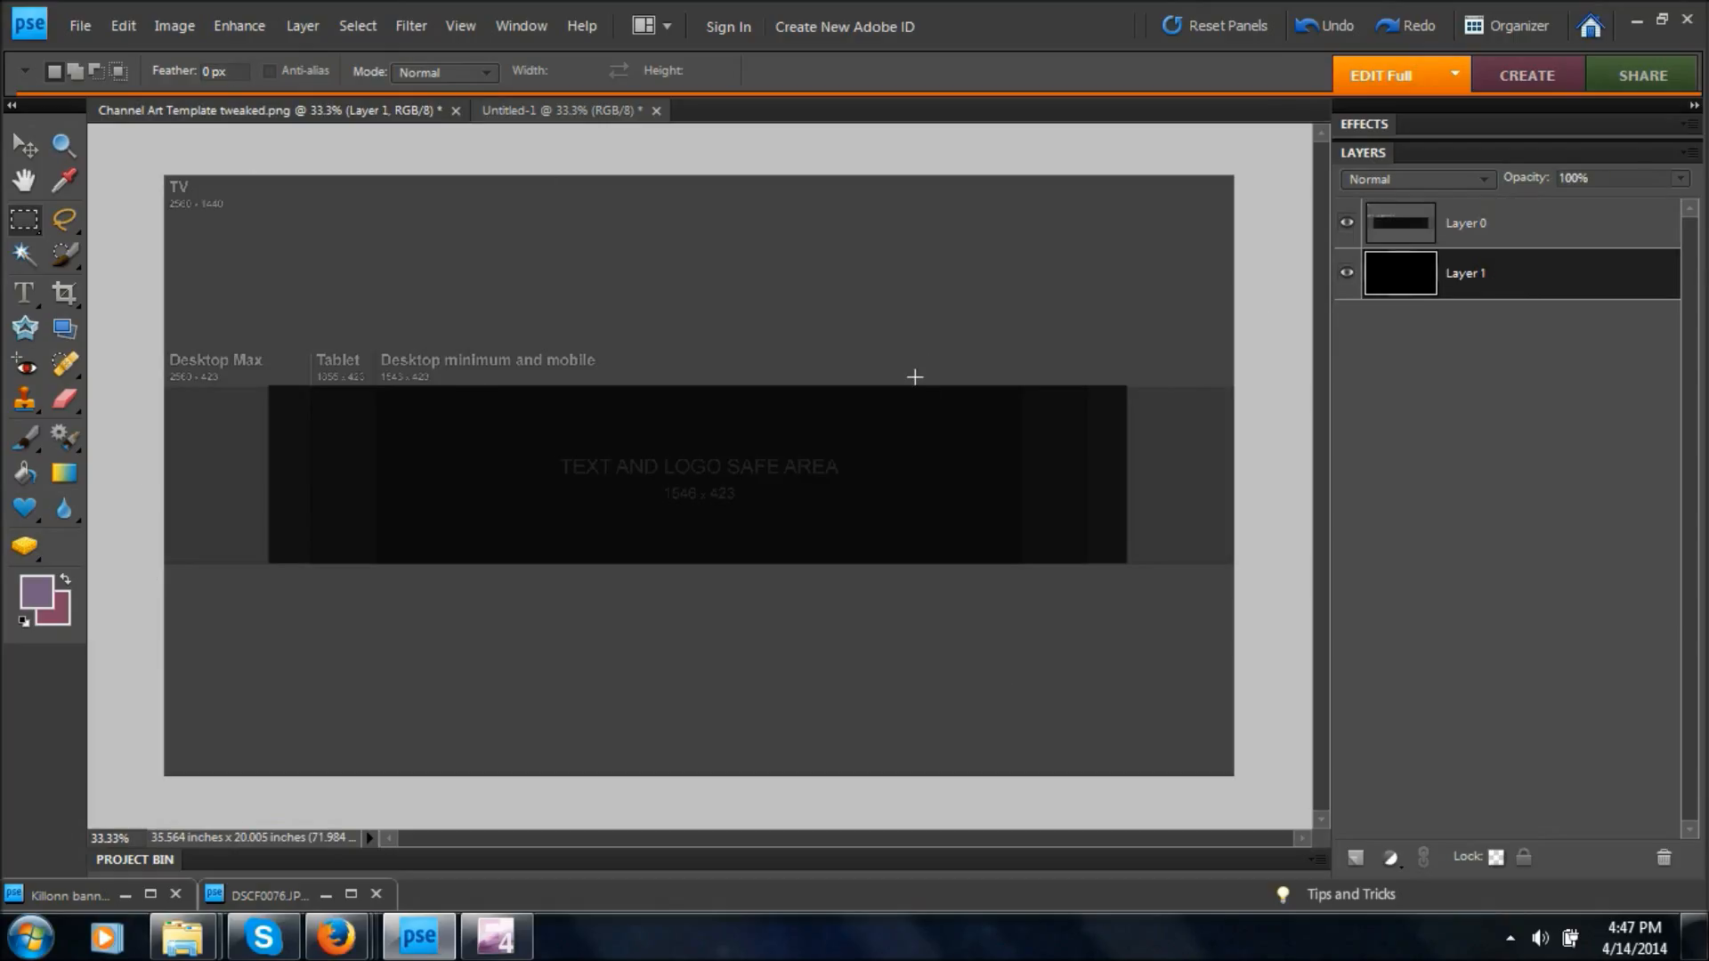
key(ctrl+a)
key(ctrl+v)
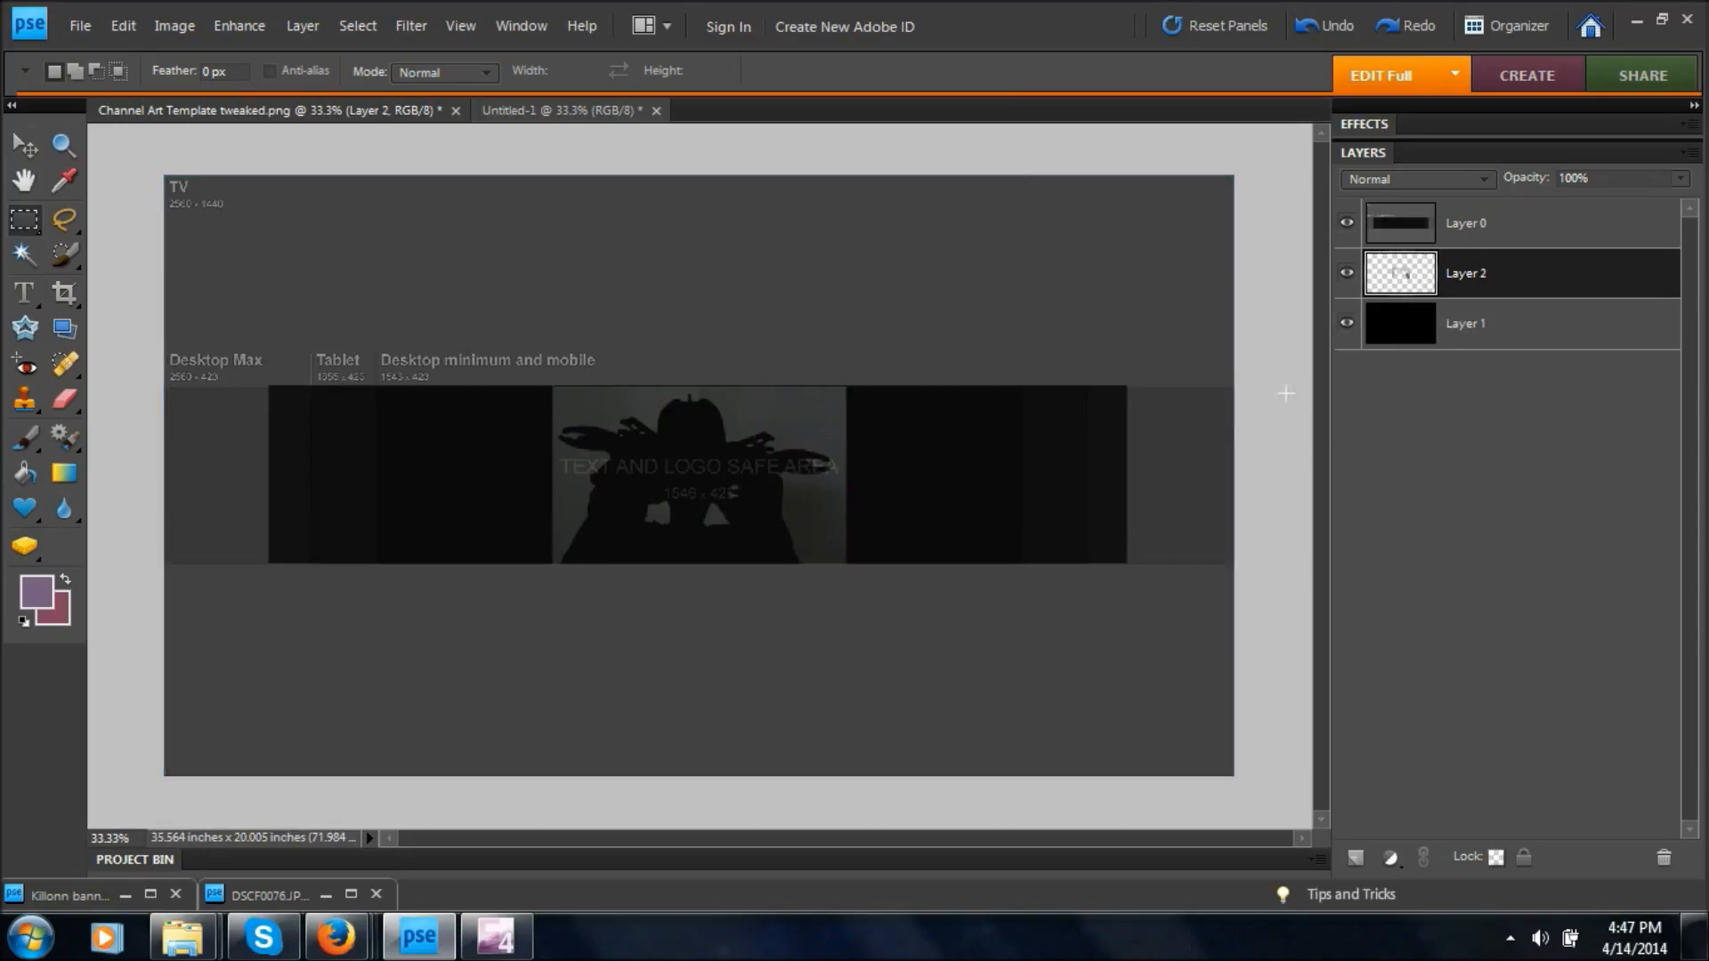
click(1347, 224)
click(1347, 225)
key(ctrl+z)
key(ctrl+z)
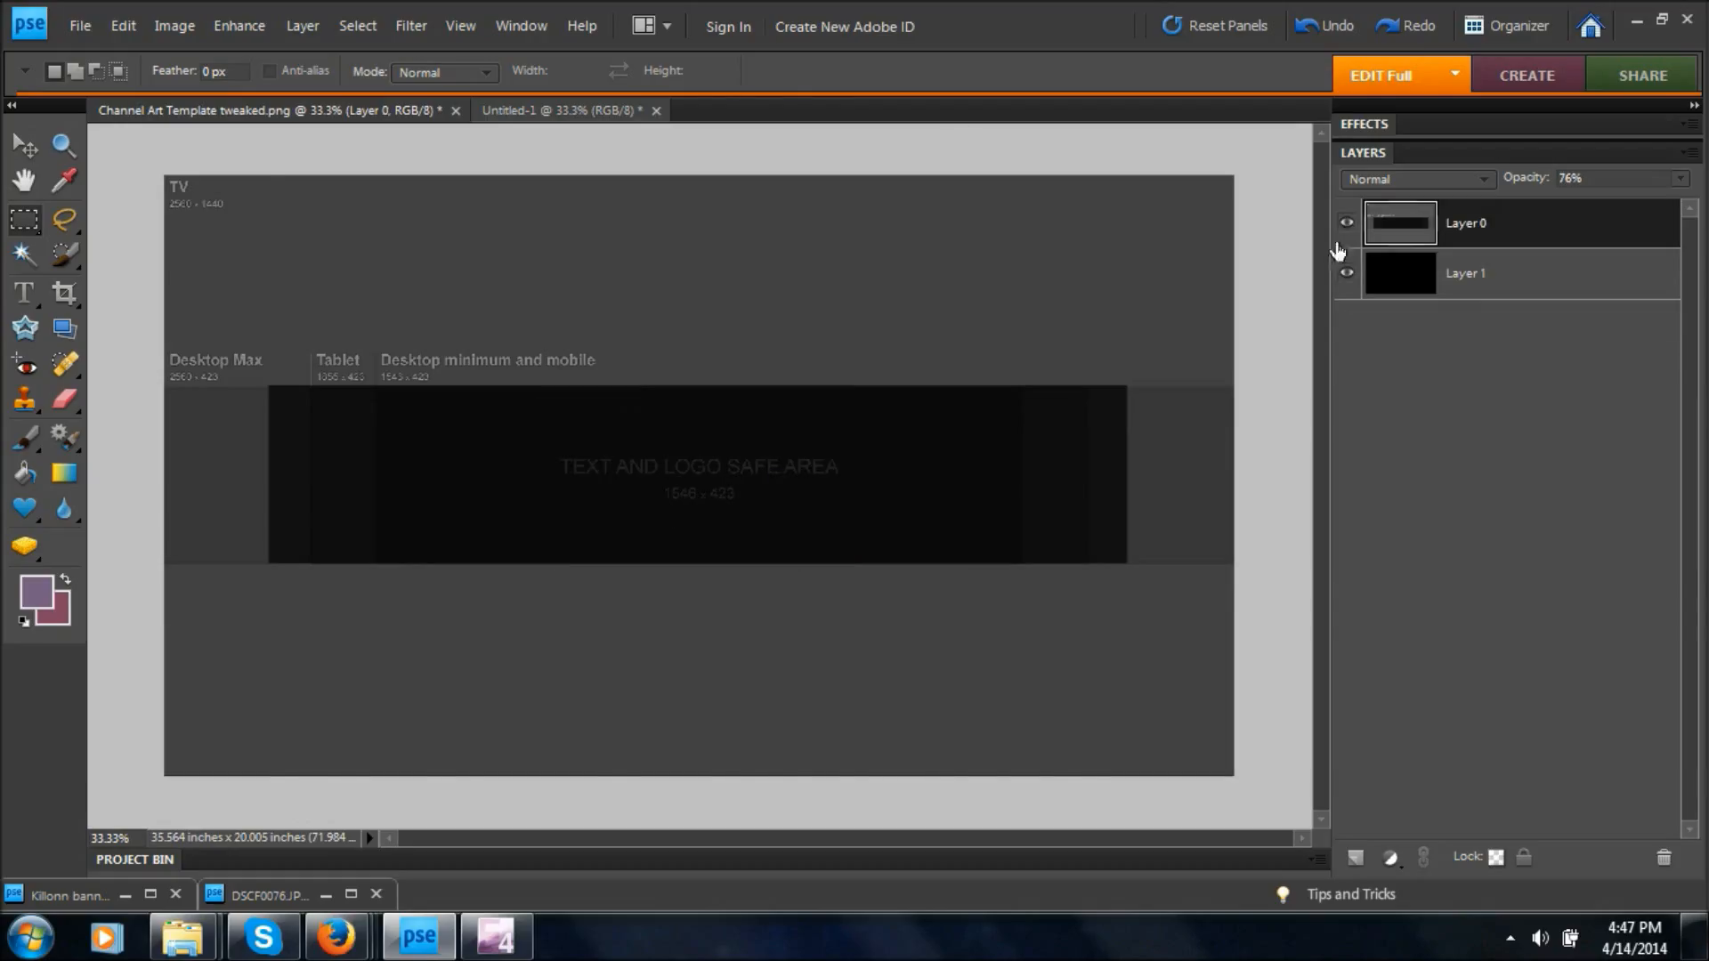
Copy the Pearllight layer from Untitled-1 and paste it directly above Layer 1 in Channel Art Template tweaked.png.
click(614, 110)
click(1410, 239)
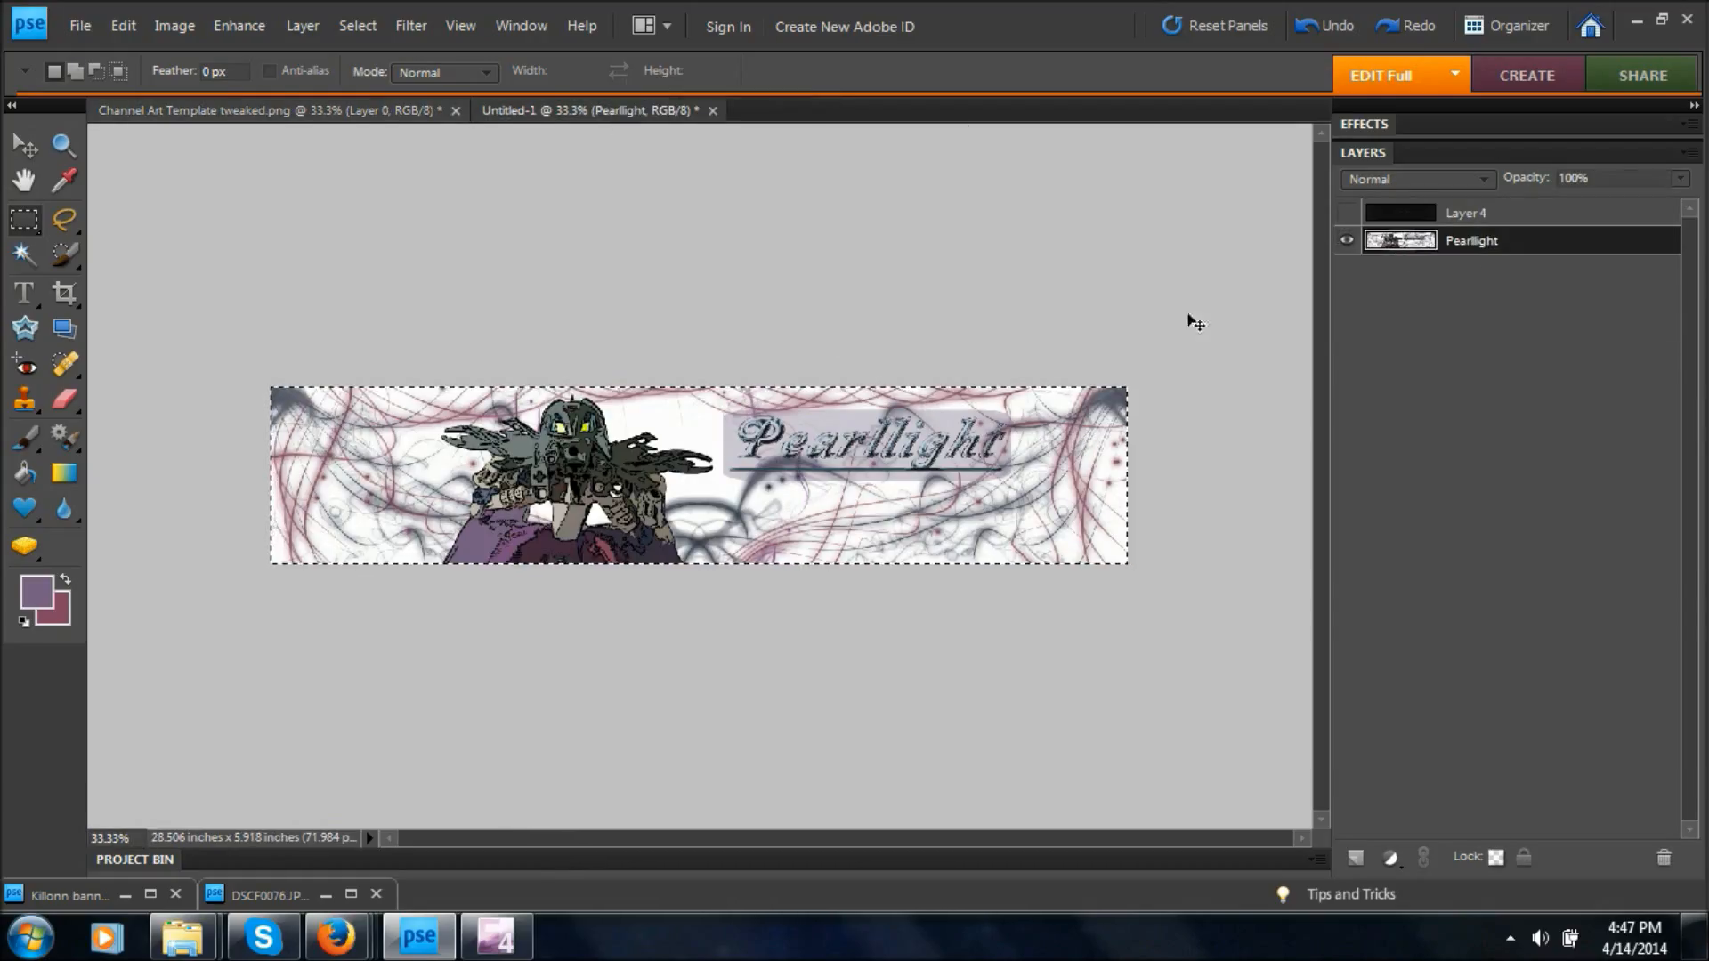
key(ctrl+Tab)
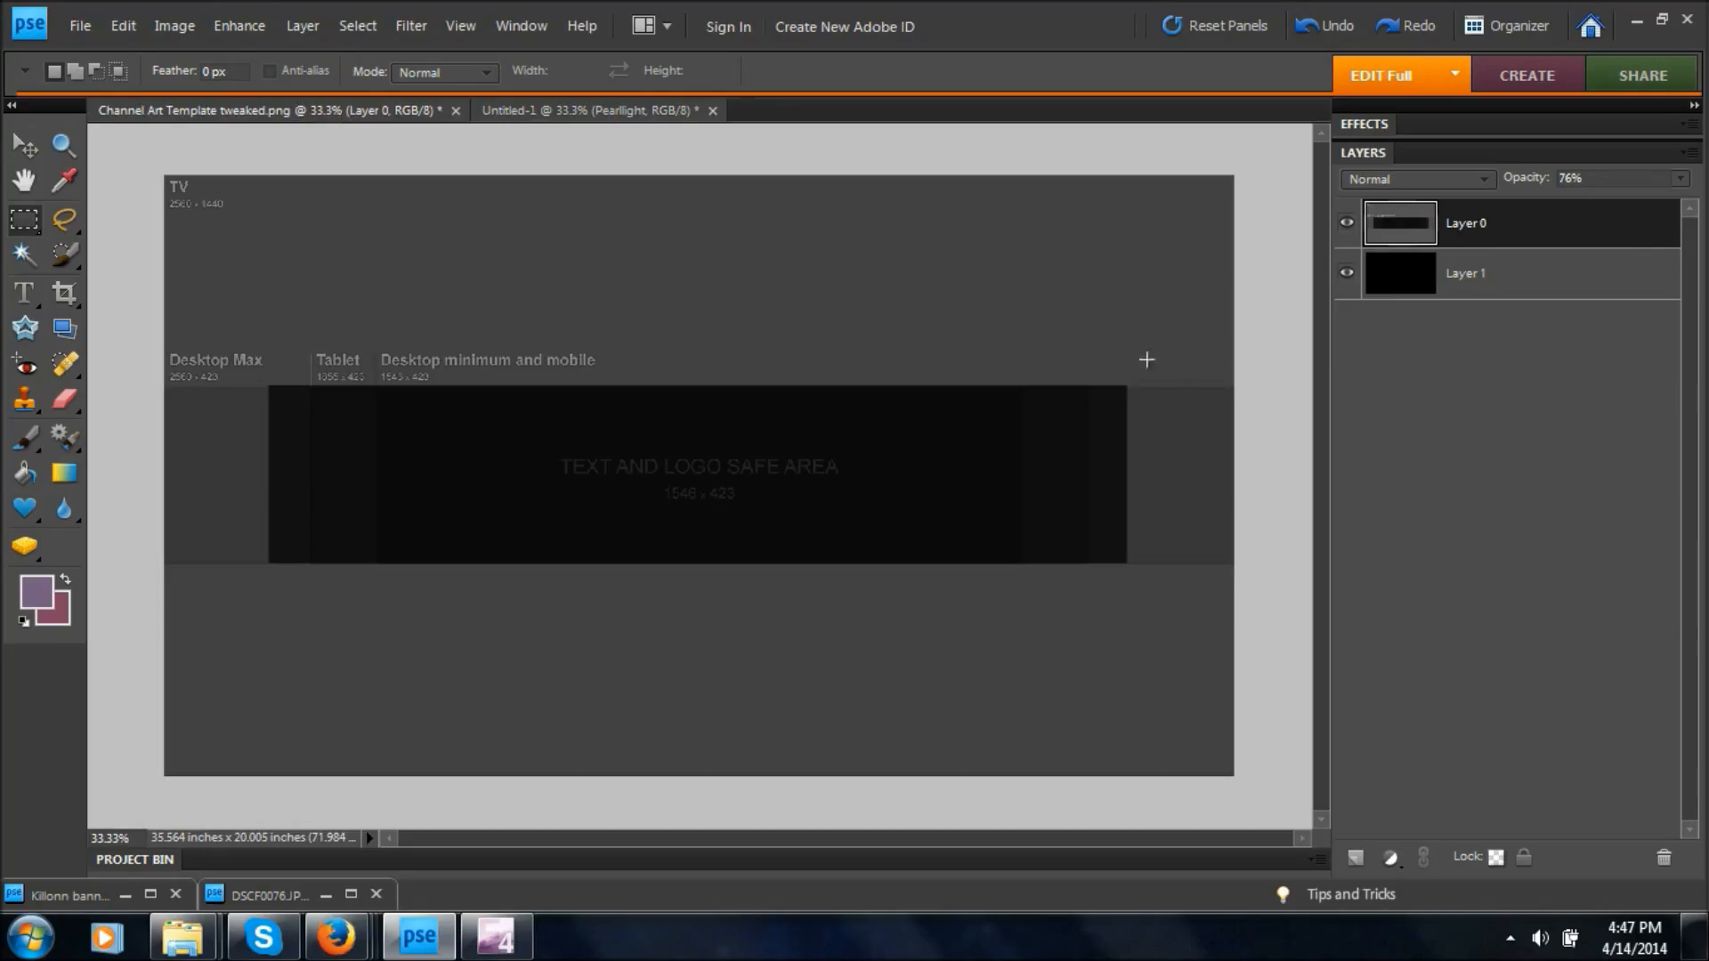
click(1395, 276)
key(ctrl+v)
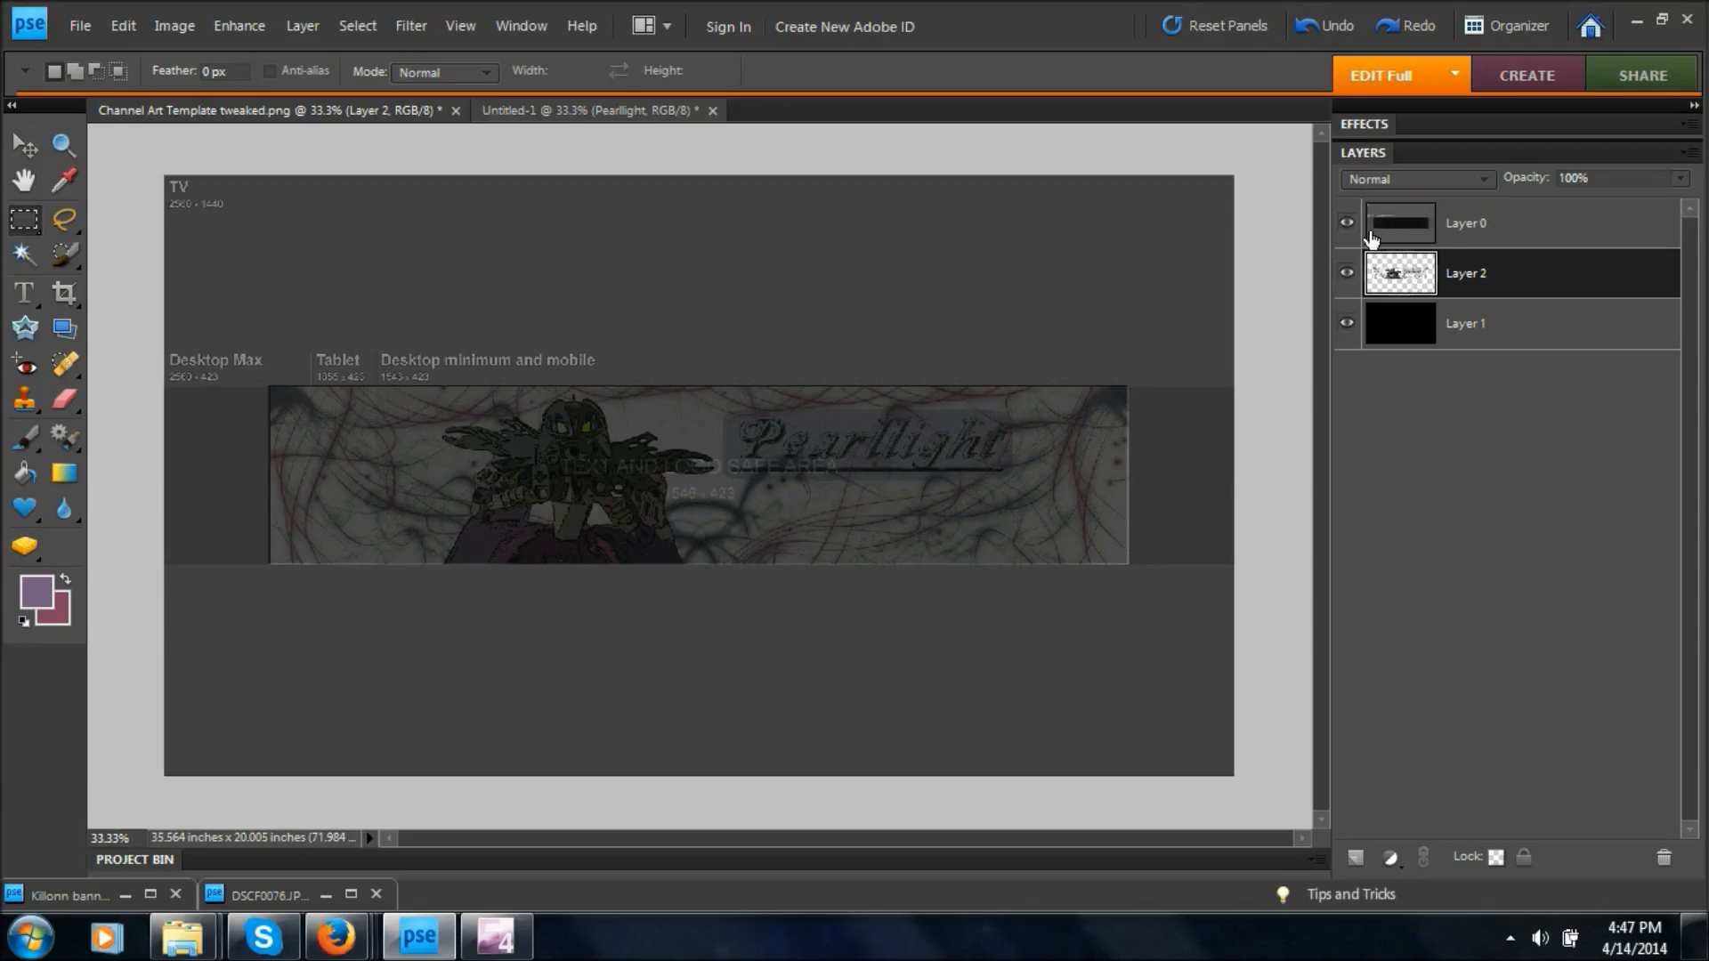
Stretch the pasted banner on Layer 2 slightly at its left and top edges to fit the template's dark area, and hide Layer 0.
click(1536, 230)
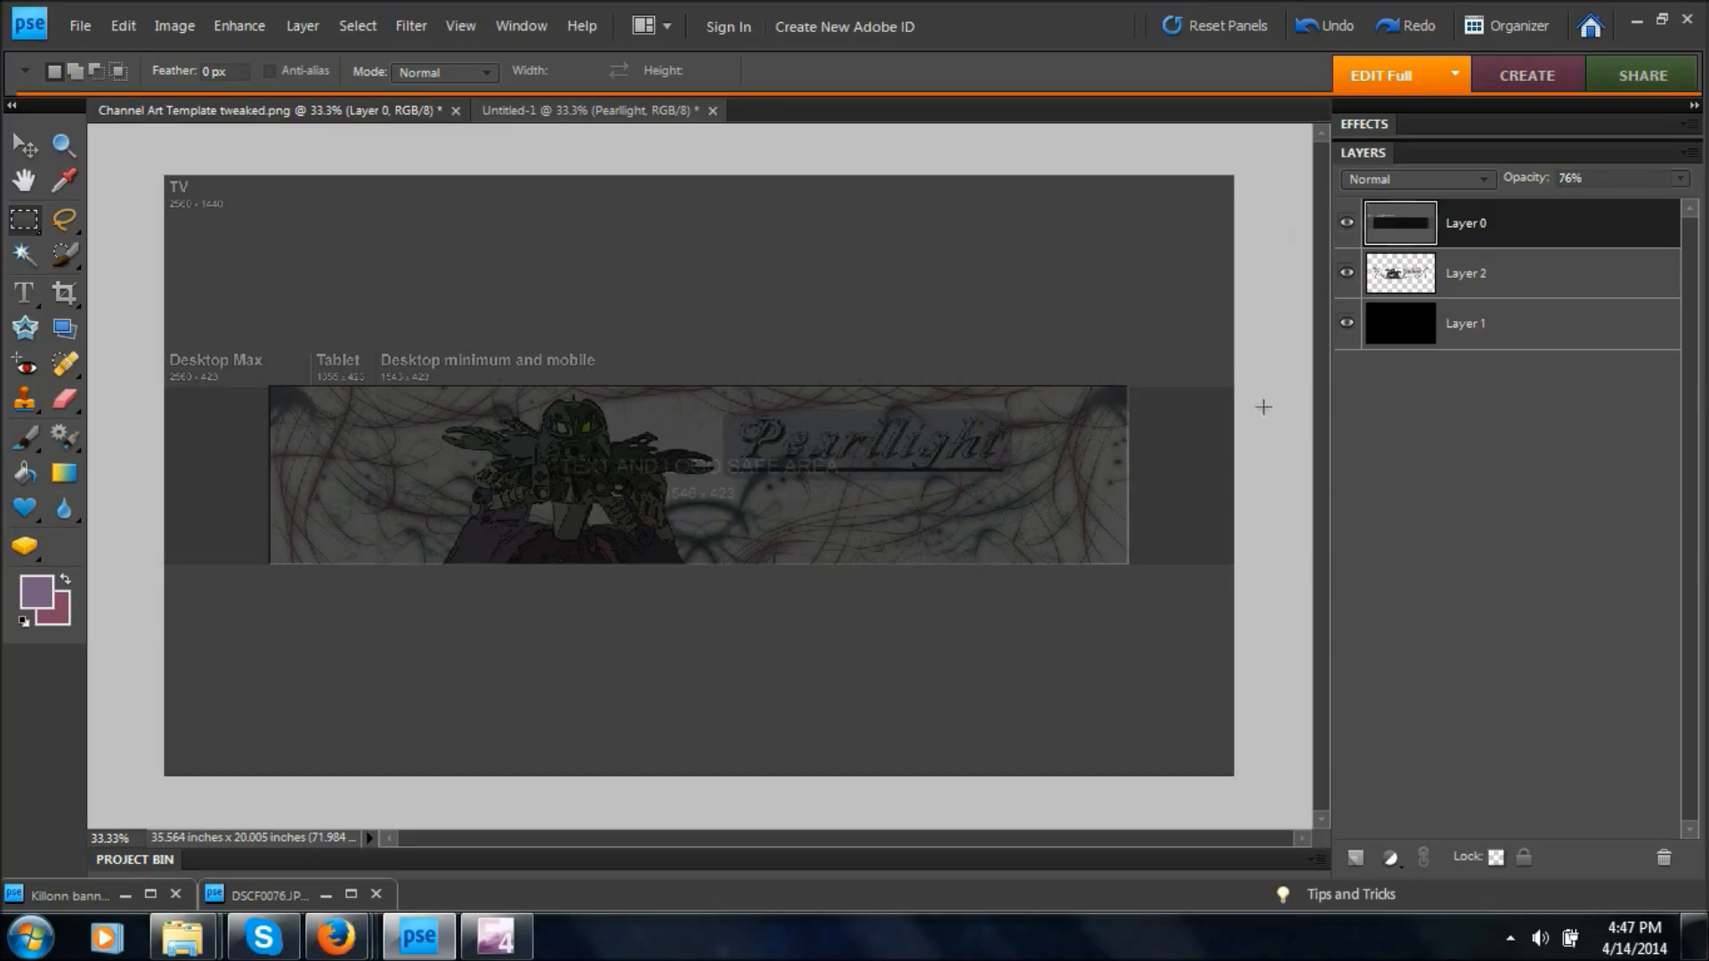
click(24, 145)
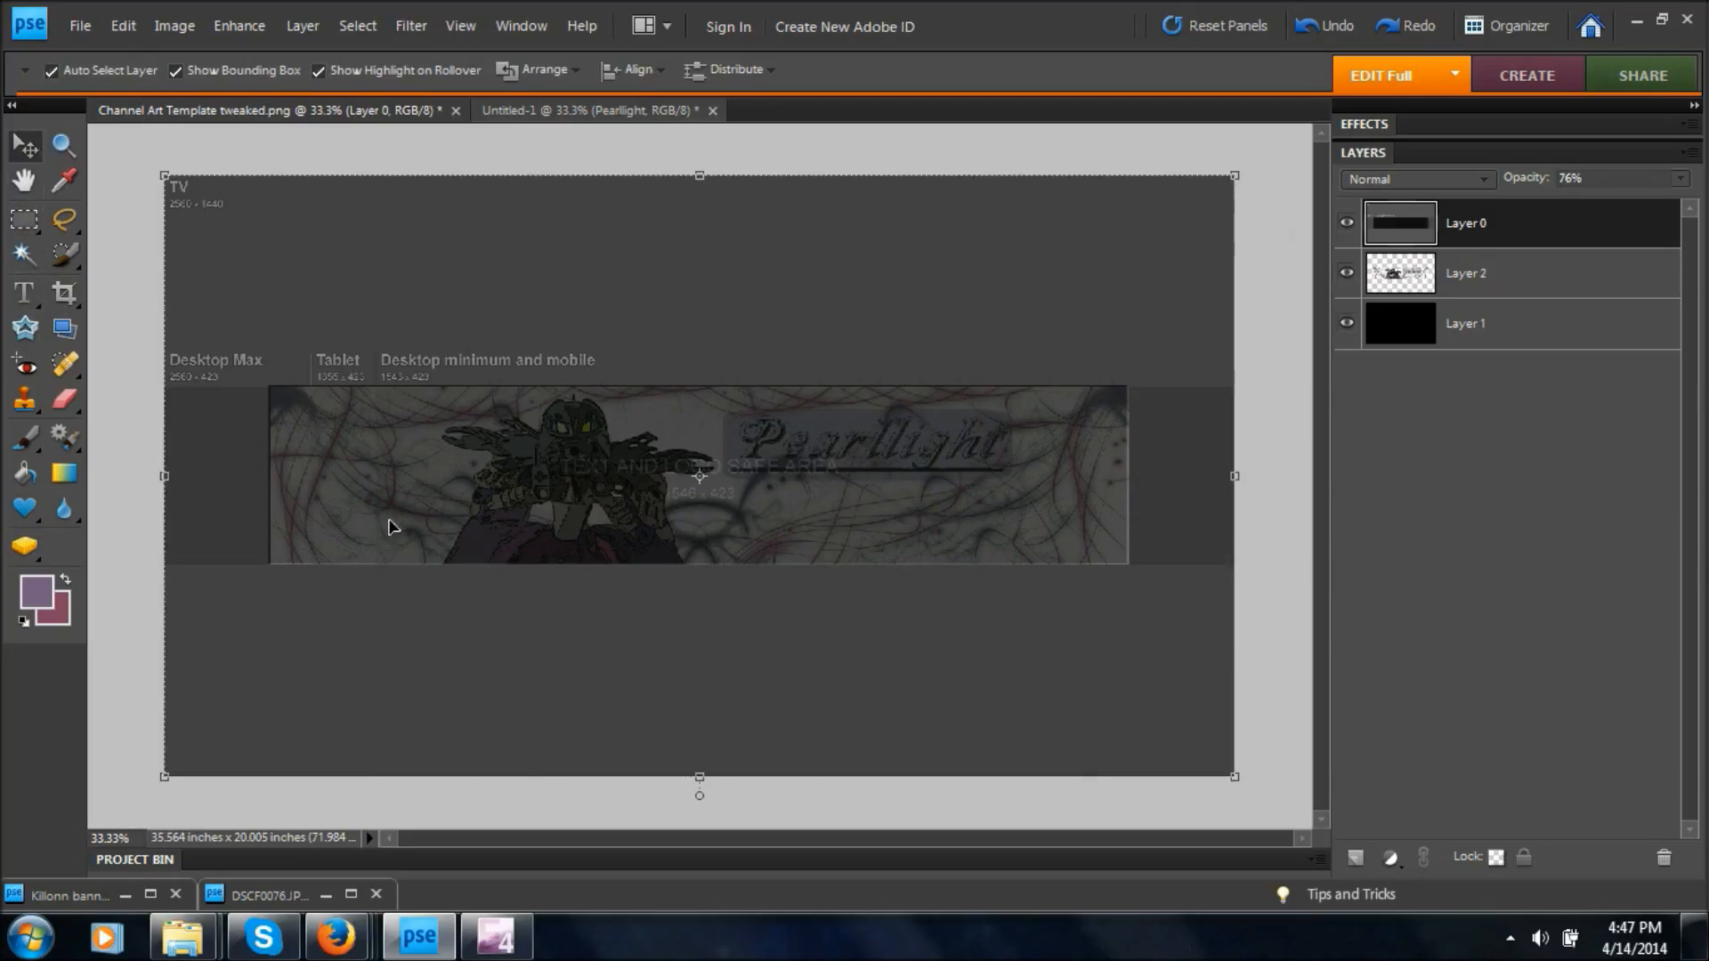
click(588, 441)
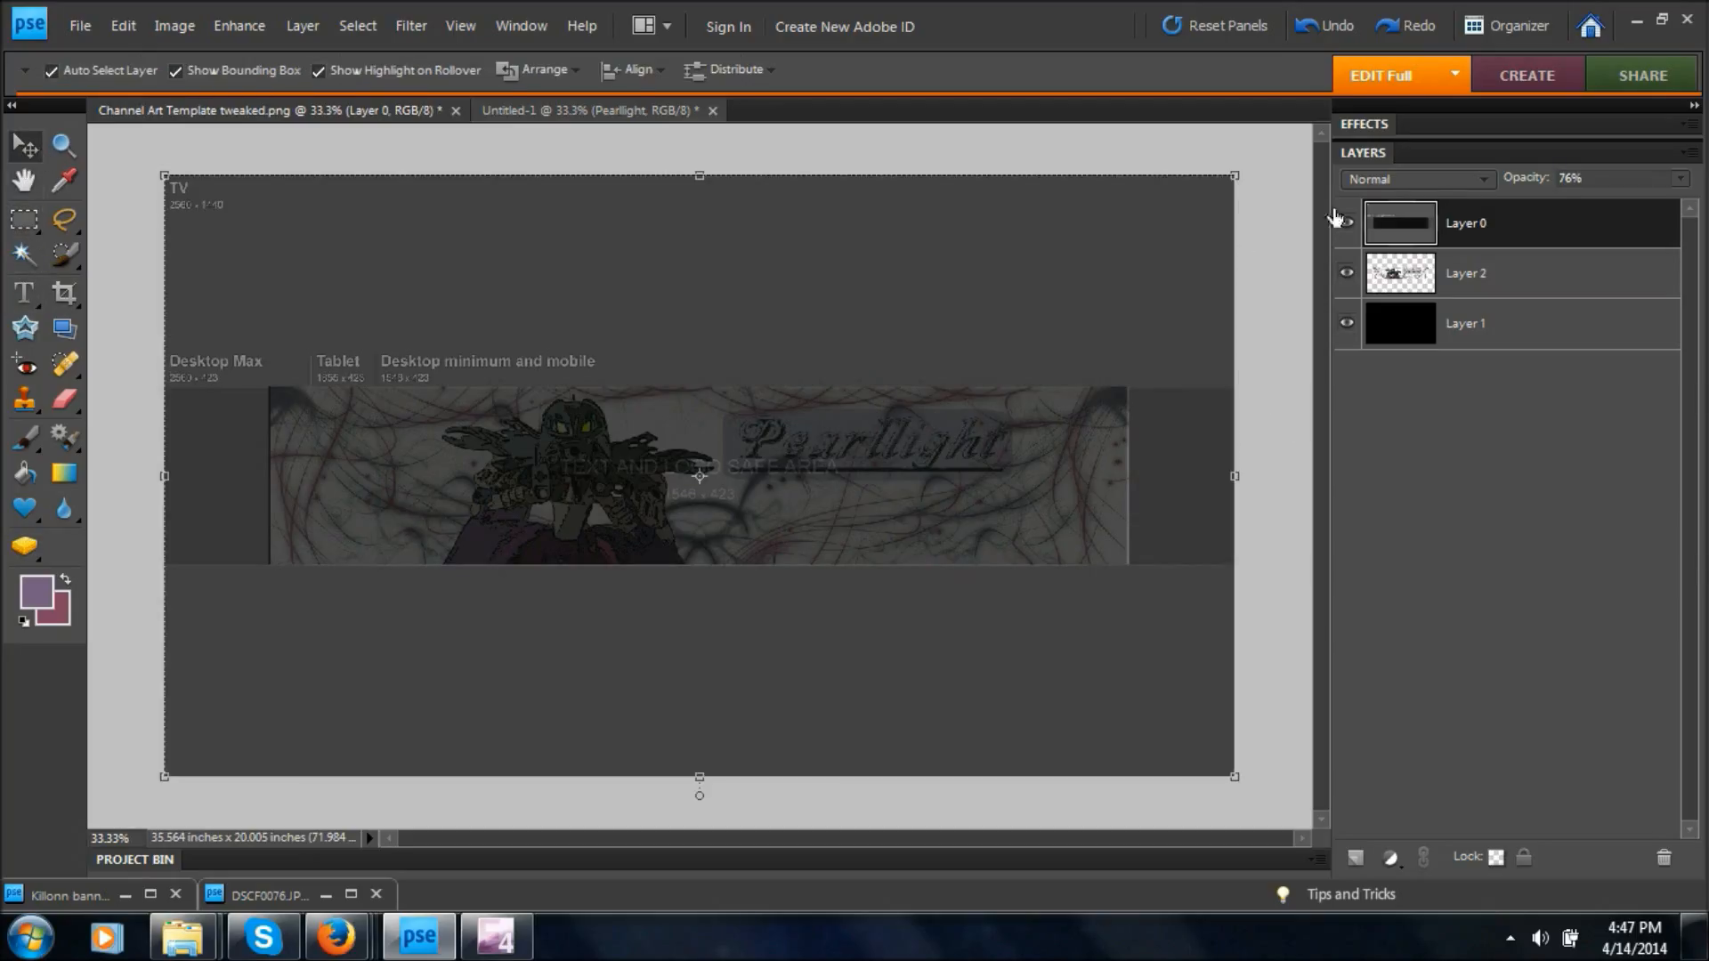
click(1509, 273)
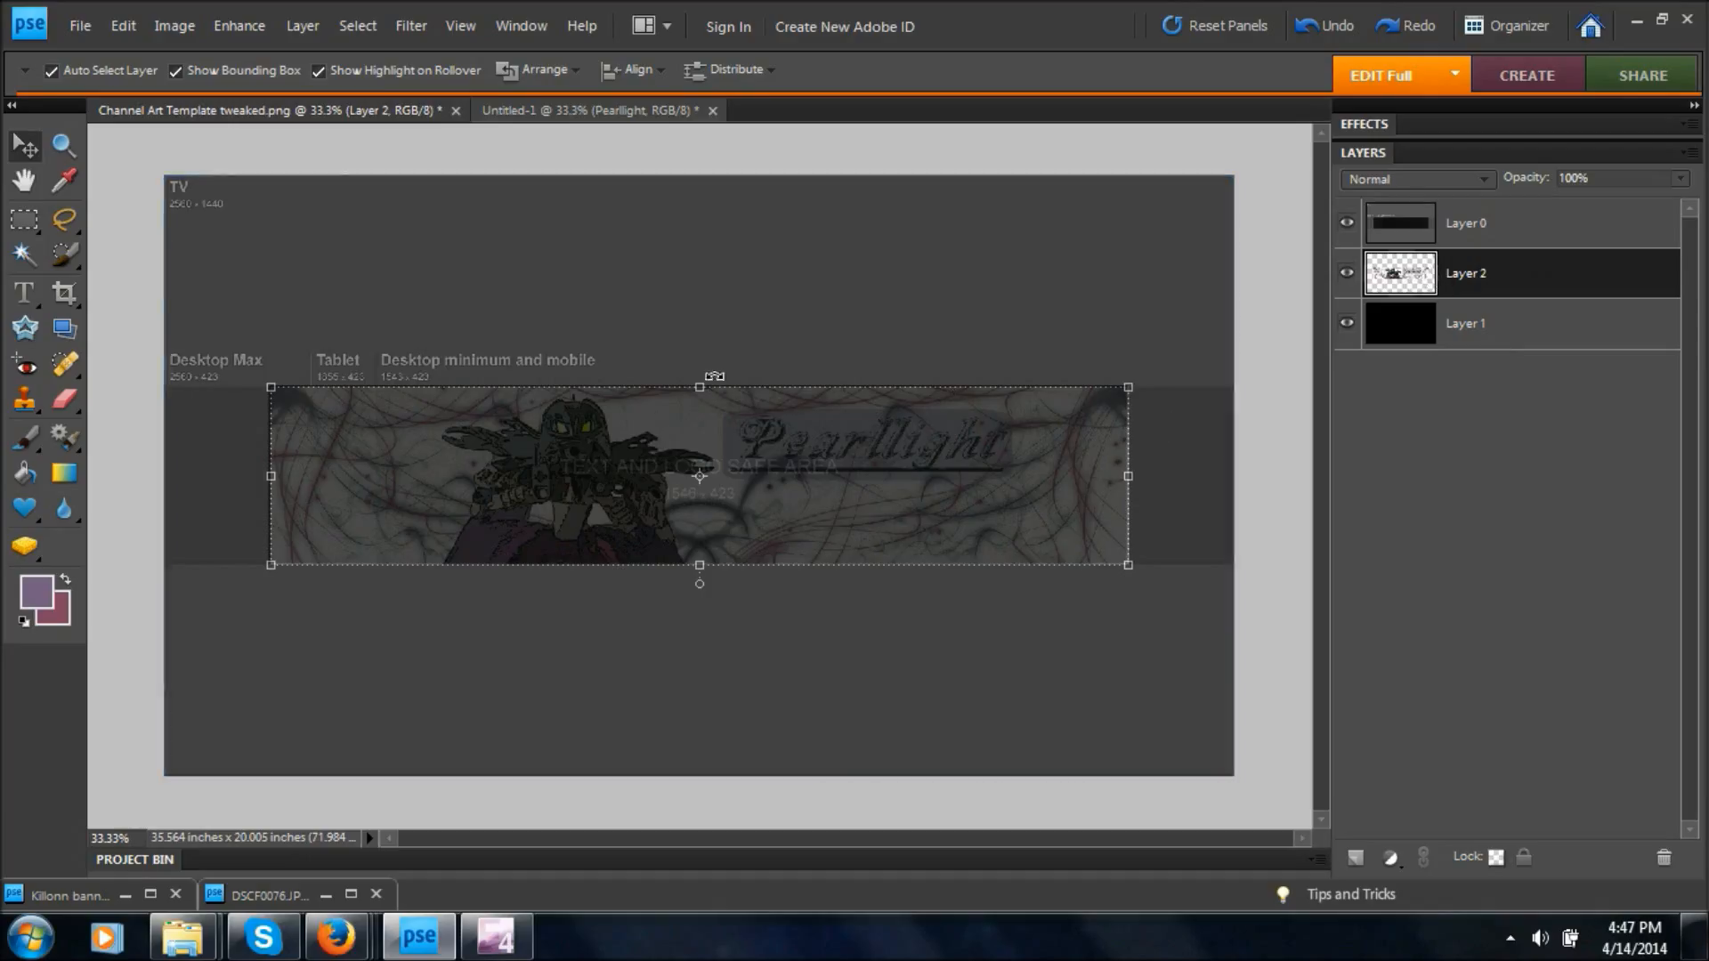
click(275, 476)
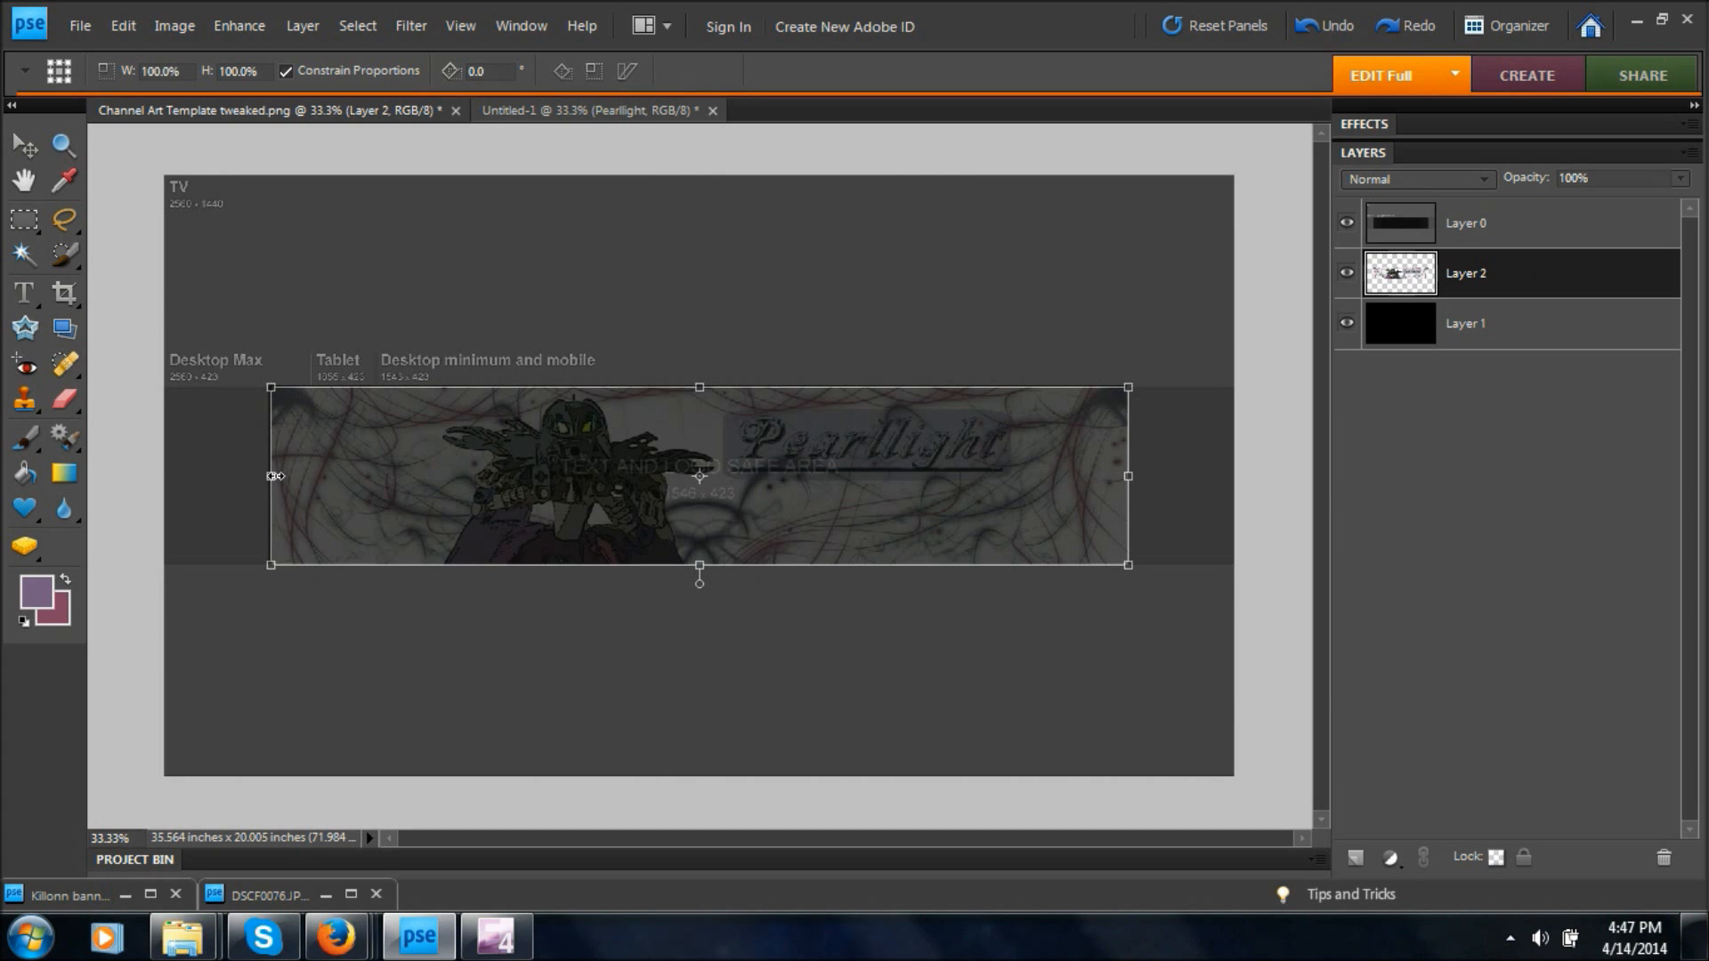
drag(275, 476, 274, 476)
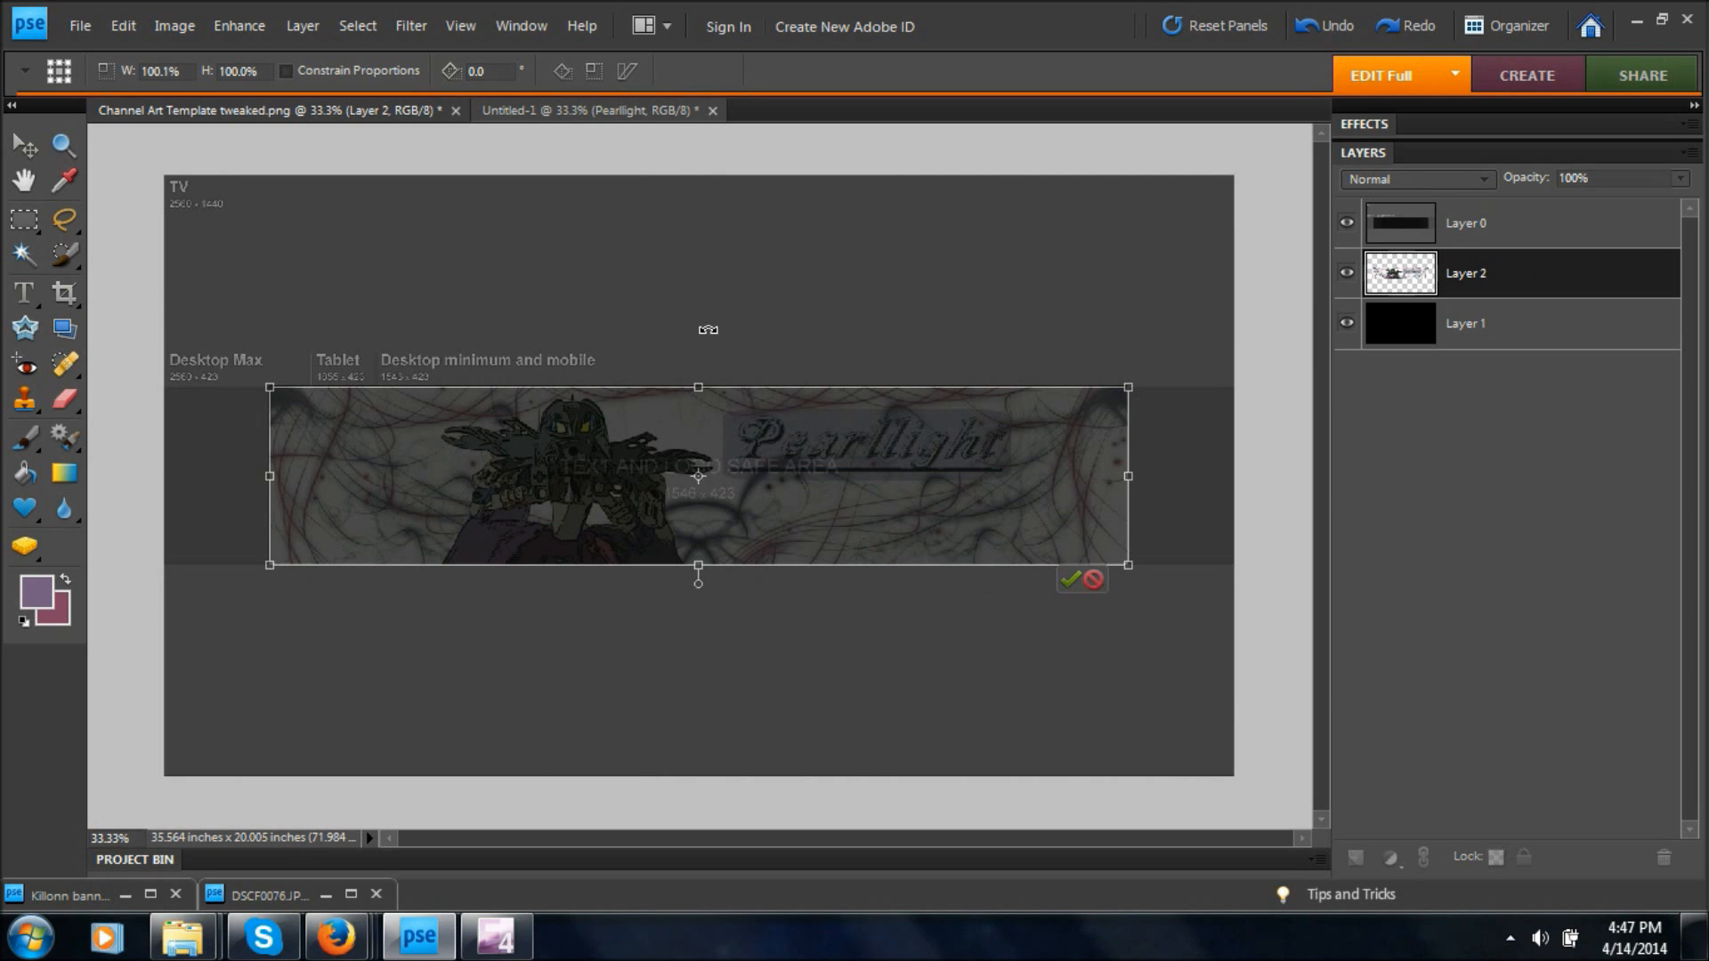
drag(699, 385, 703, 384)
click(1071, 578)
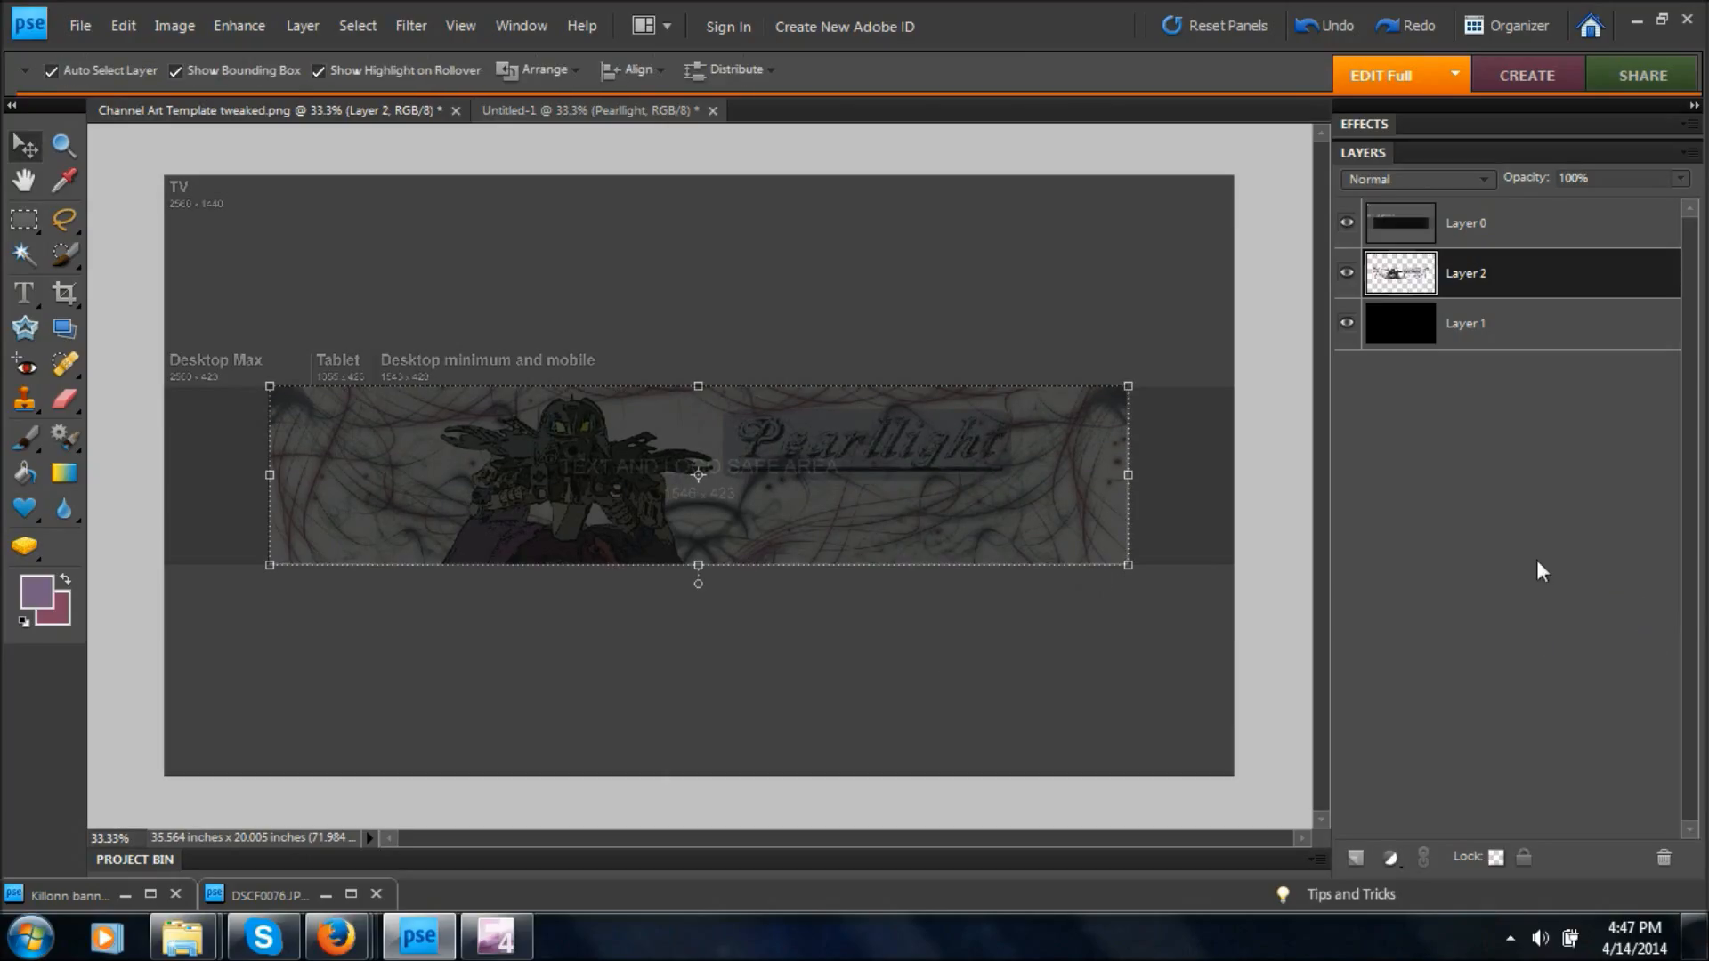
click(1346, 224)
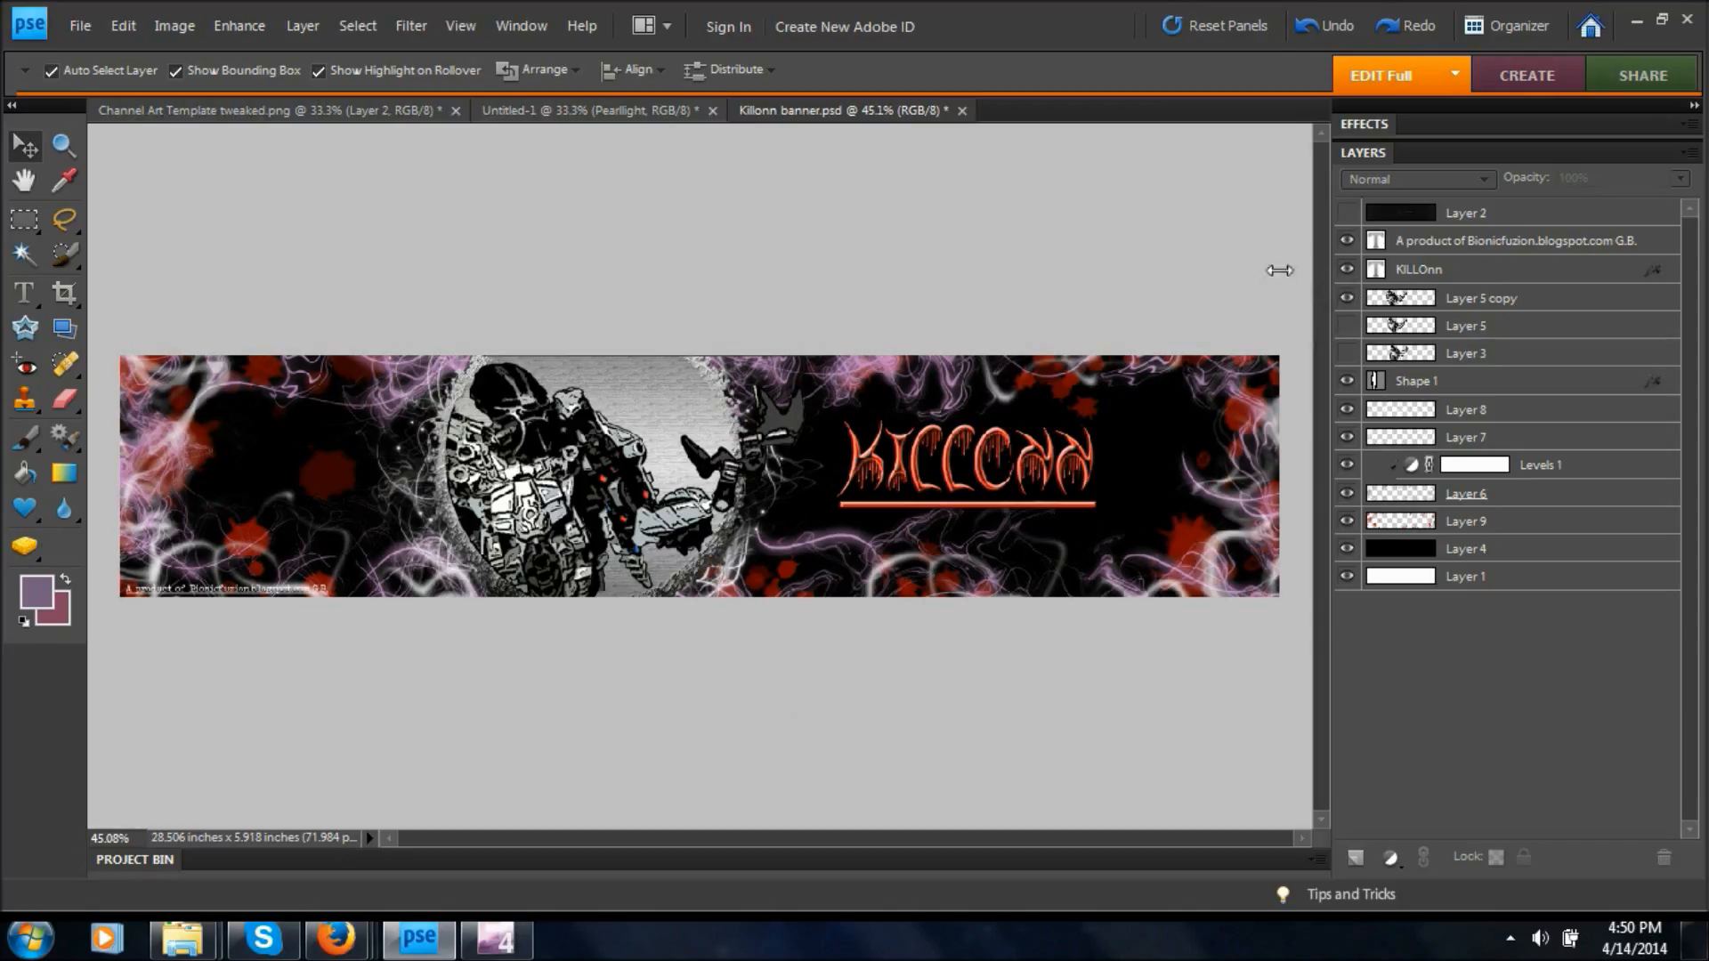
In the Killonn banner, hide Layer 5 copy and show Layer 3 to view the unstylized figure.
click(1393, 292)
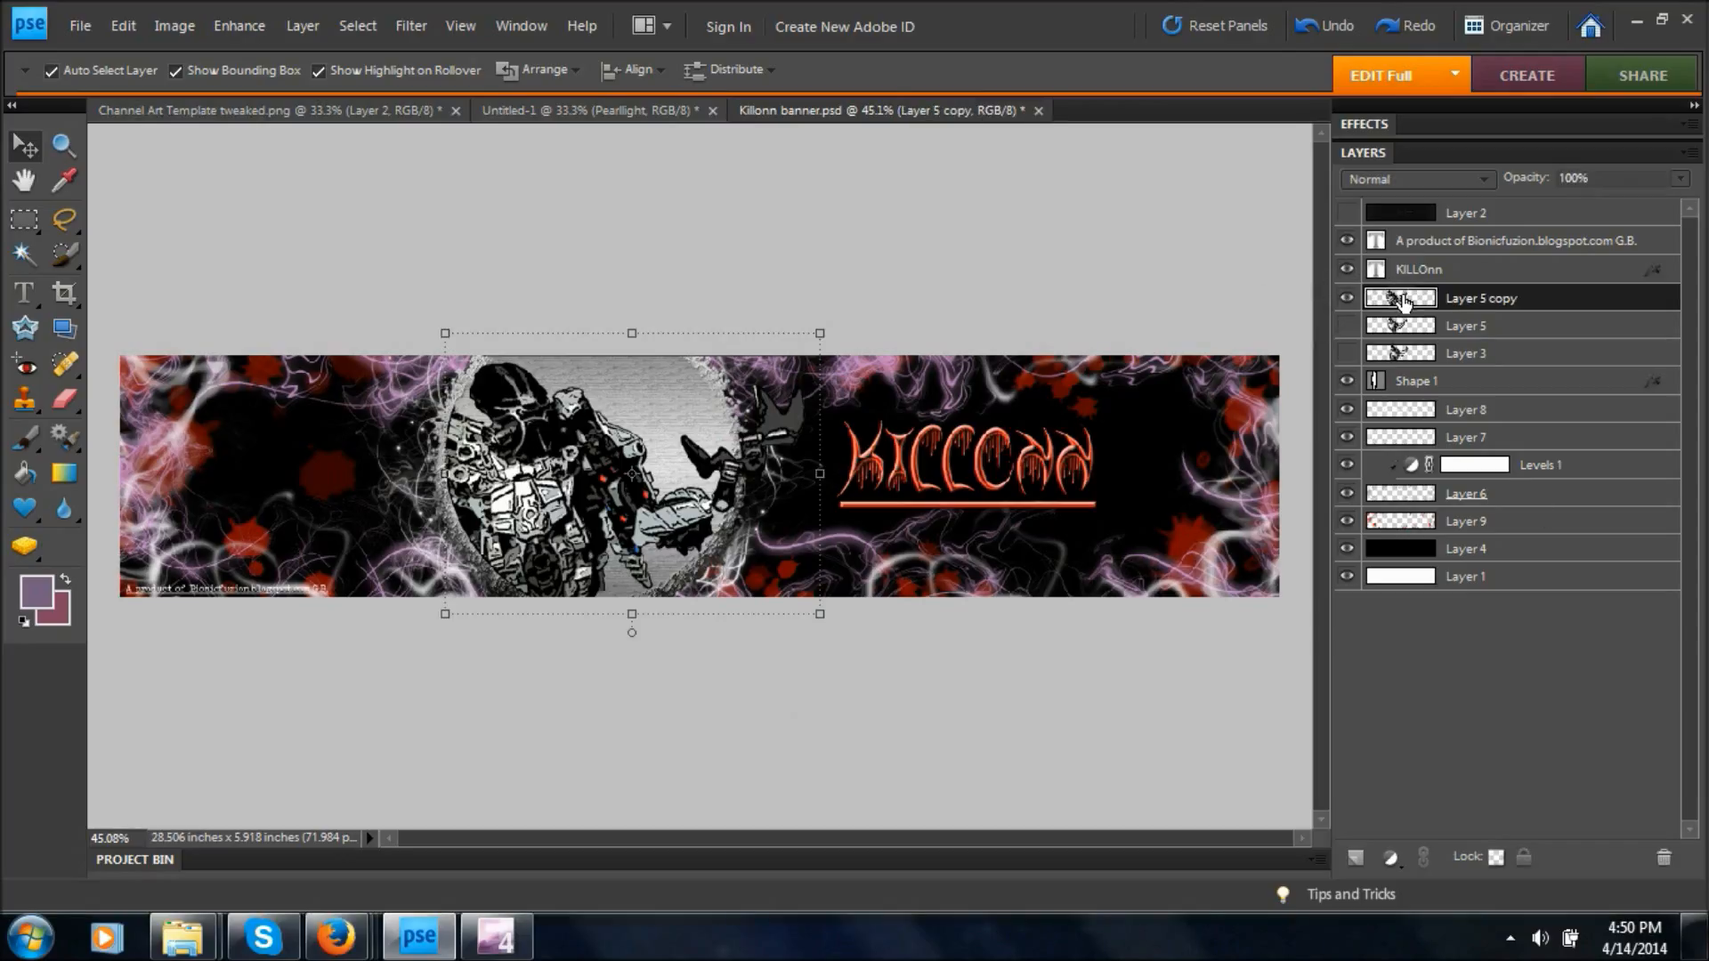
click(1347, 297)
click(1346, 325)
click(1347, 325)
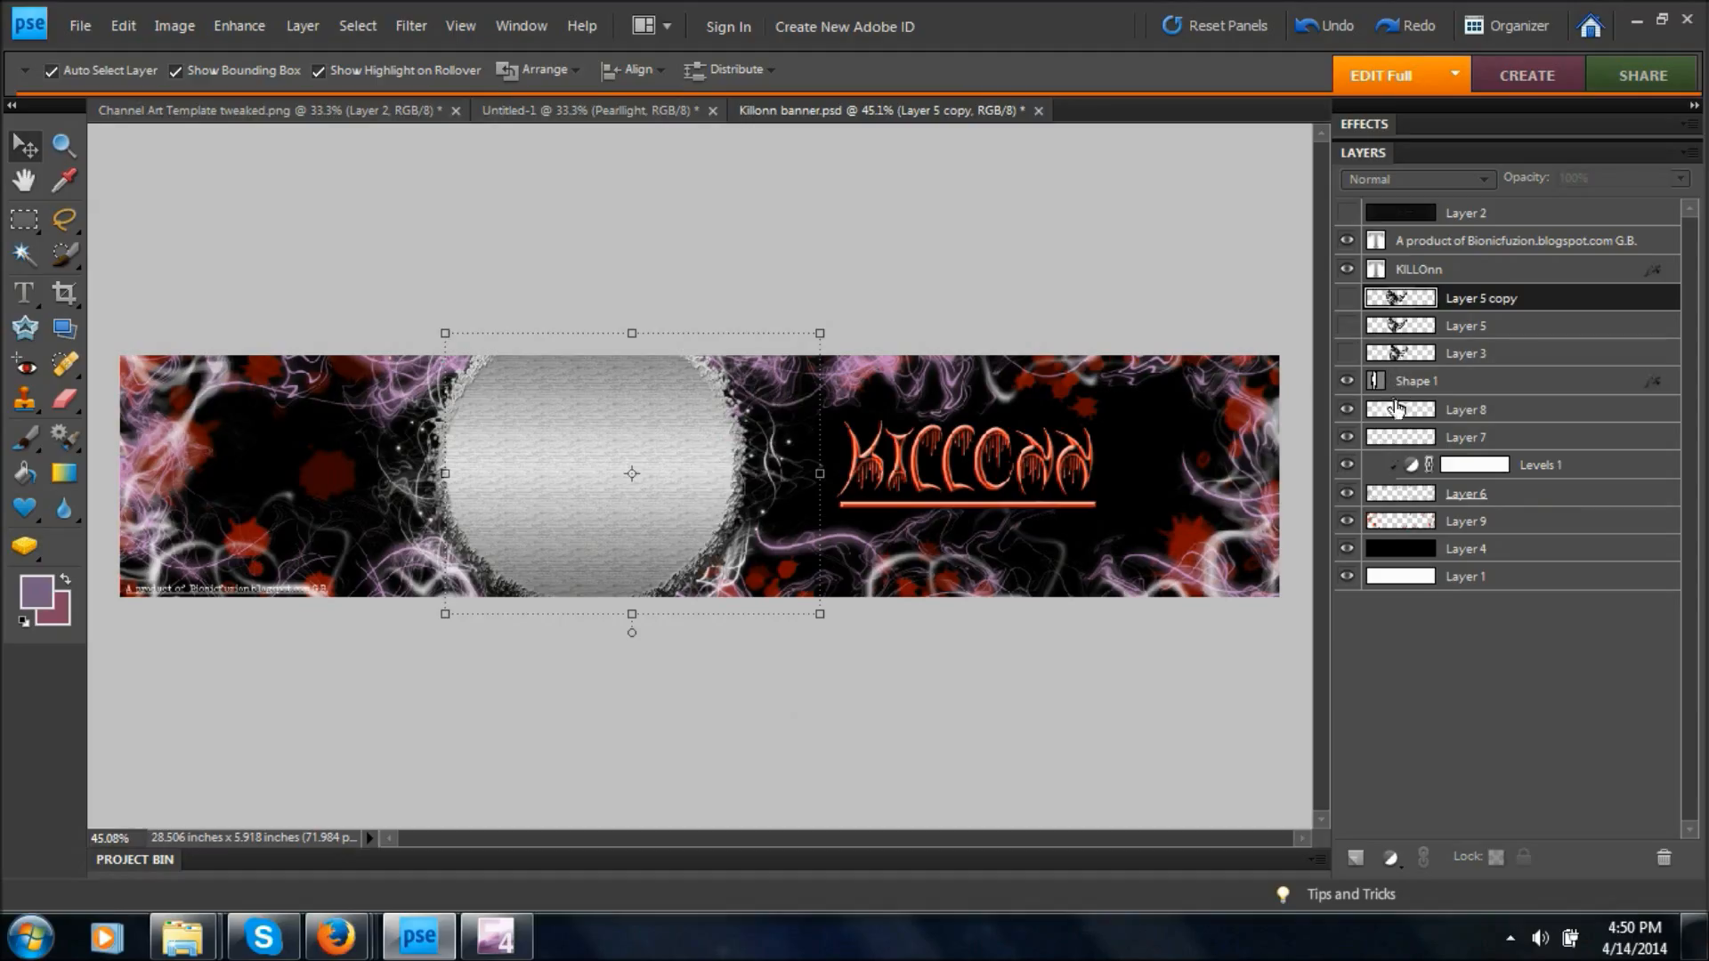
click(1347, 356)
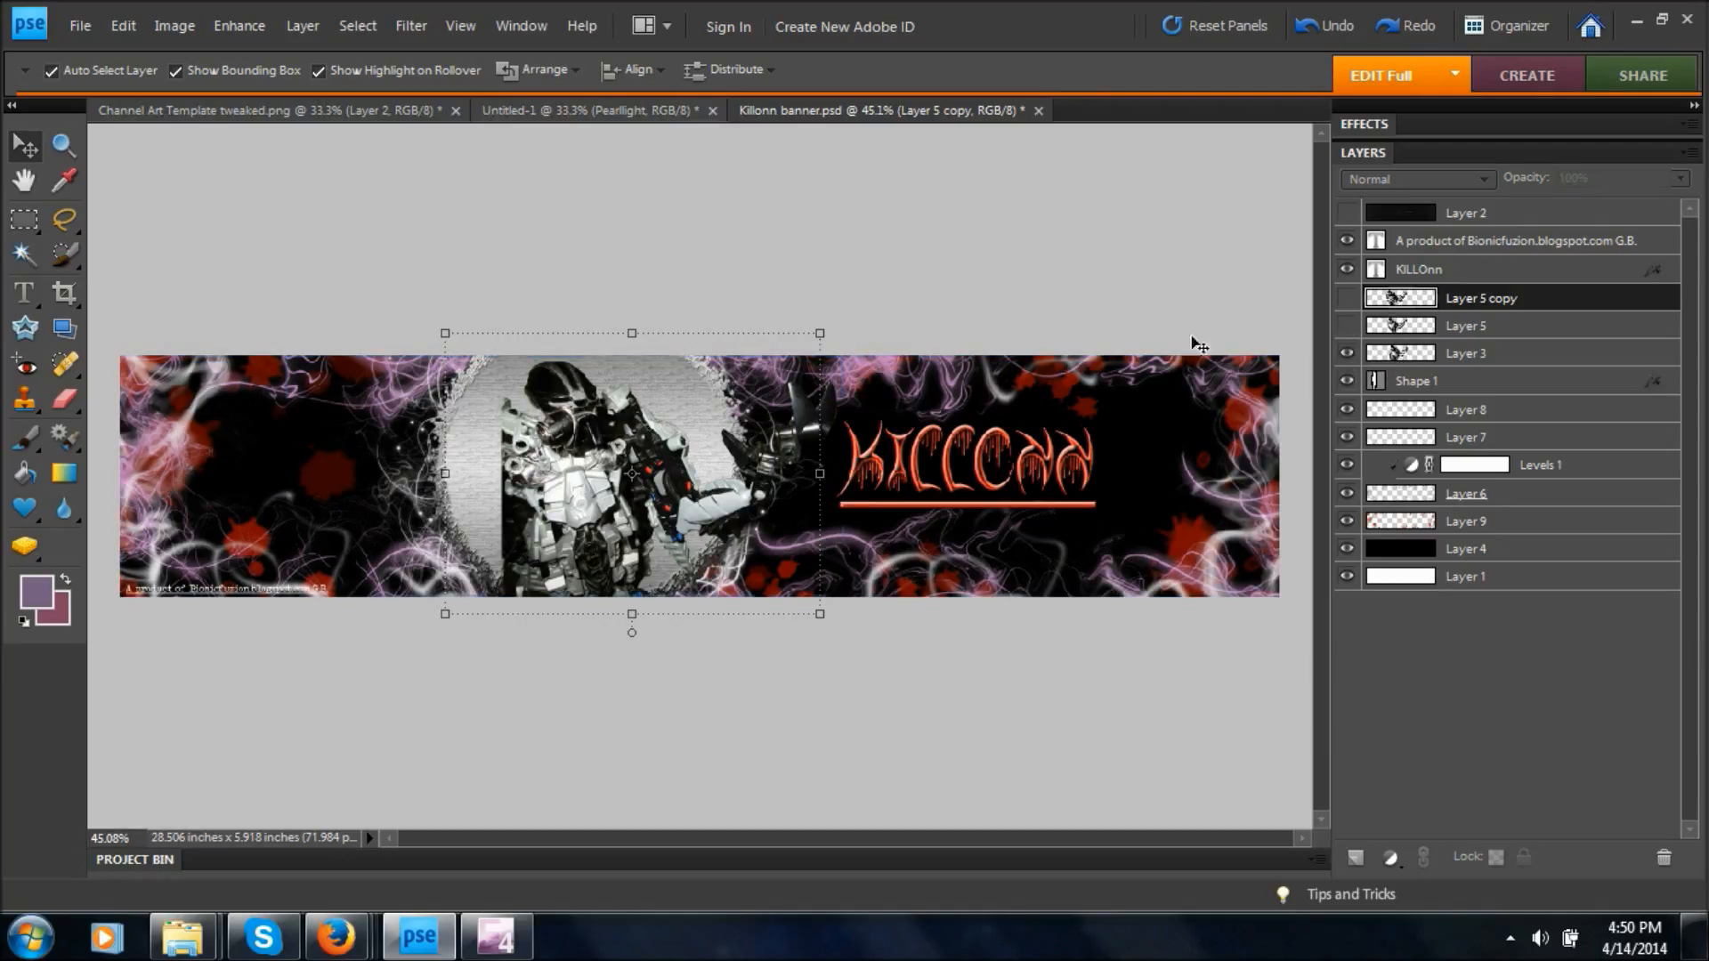
Try elliptical selections around the figure with the Elliptical Marquee tool, and clear the selection.
click(25, 223)
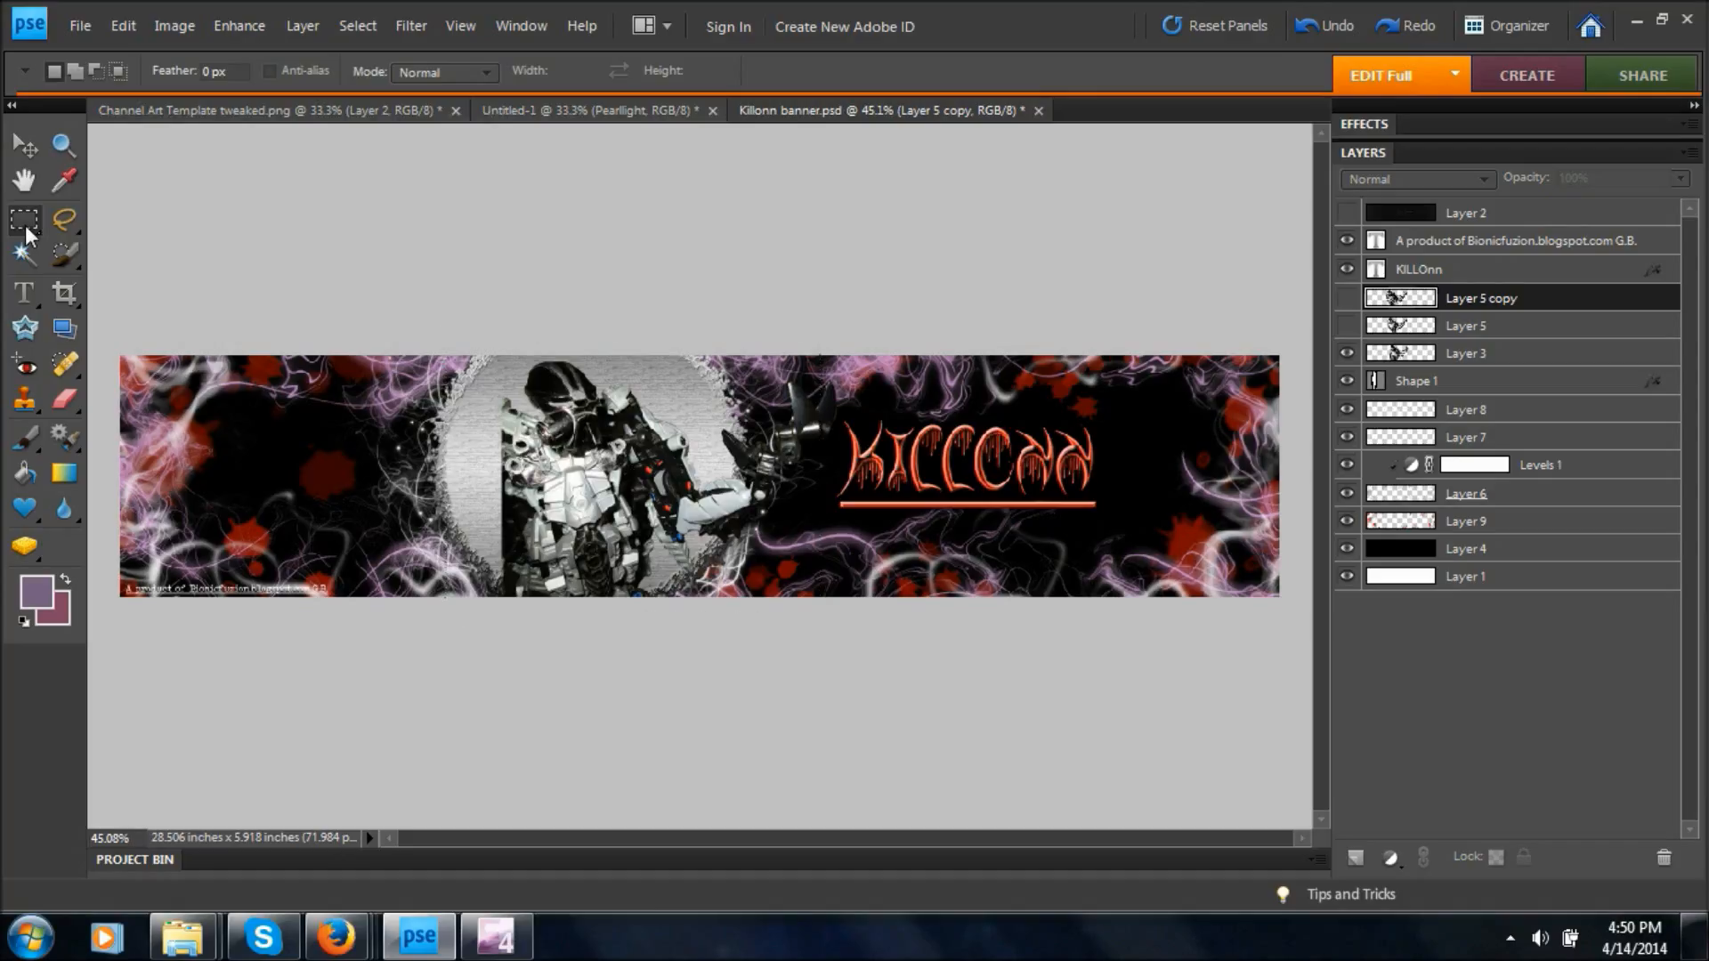
click(138, 255)
drag(538, 412, 831, 633)
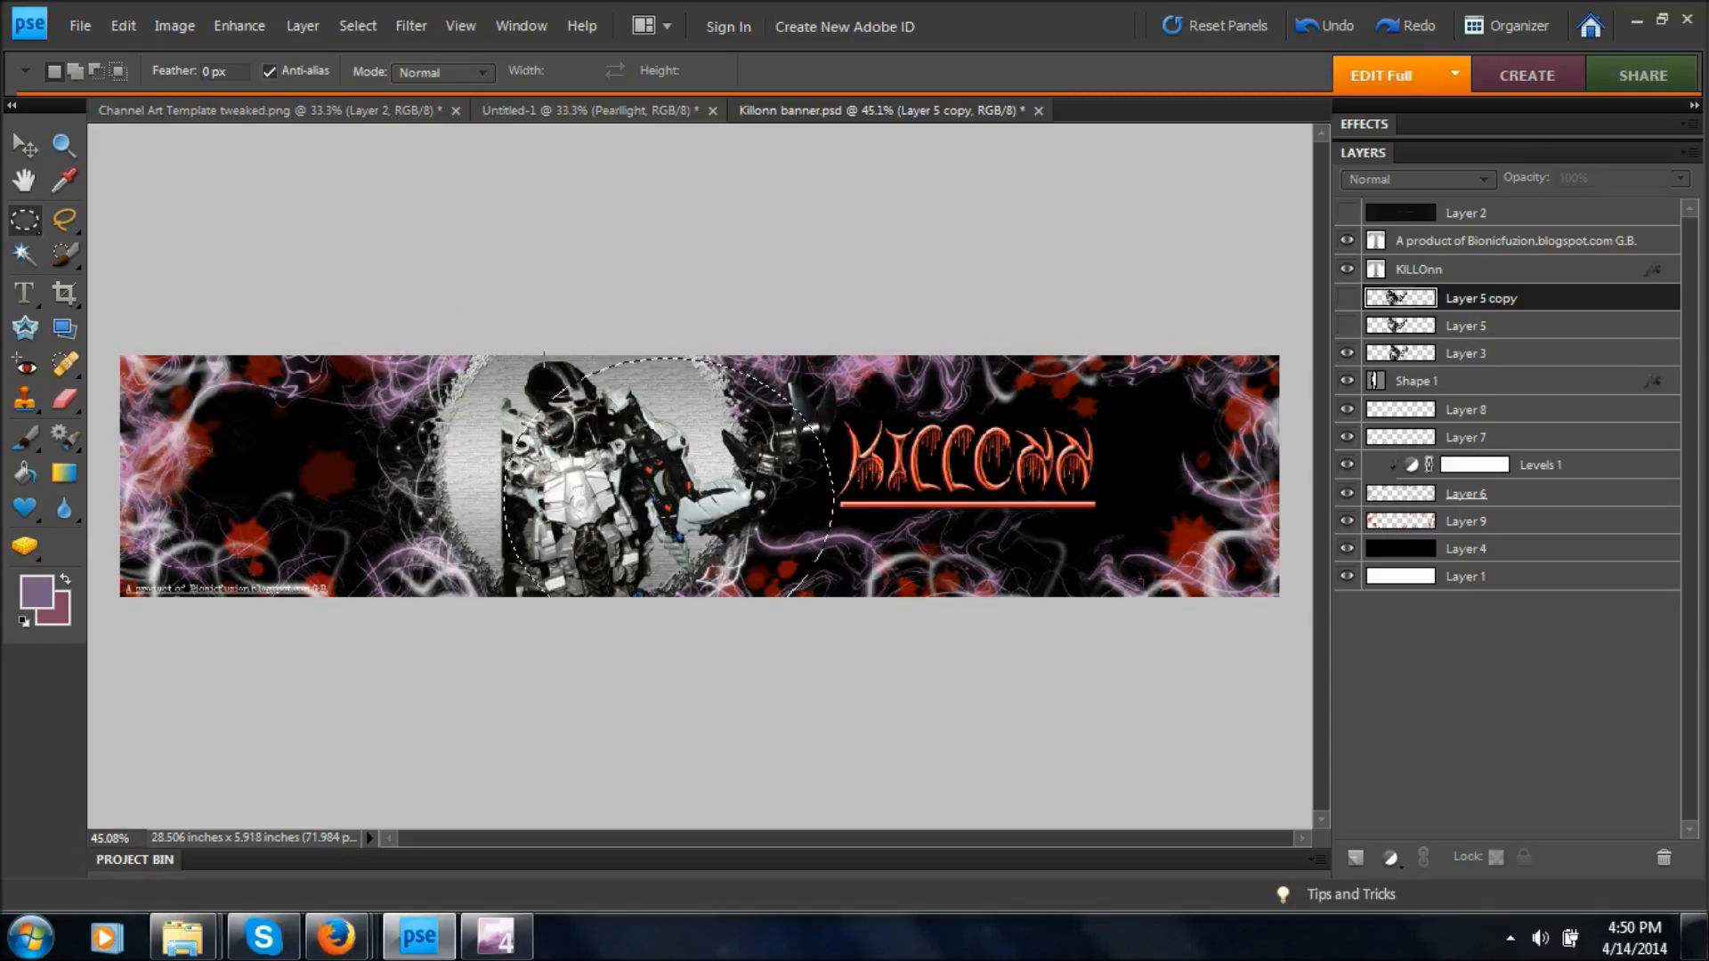
click(548, 389)
drag(577, 405, 863, 579)
click(599, 628)
Hide Layer 3, preview Layer 5 briefly, and show Layer 5 copy again in the Killonn banner.
click(1346, 352)
click(1346, 326)
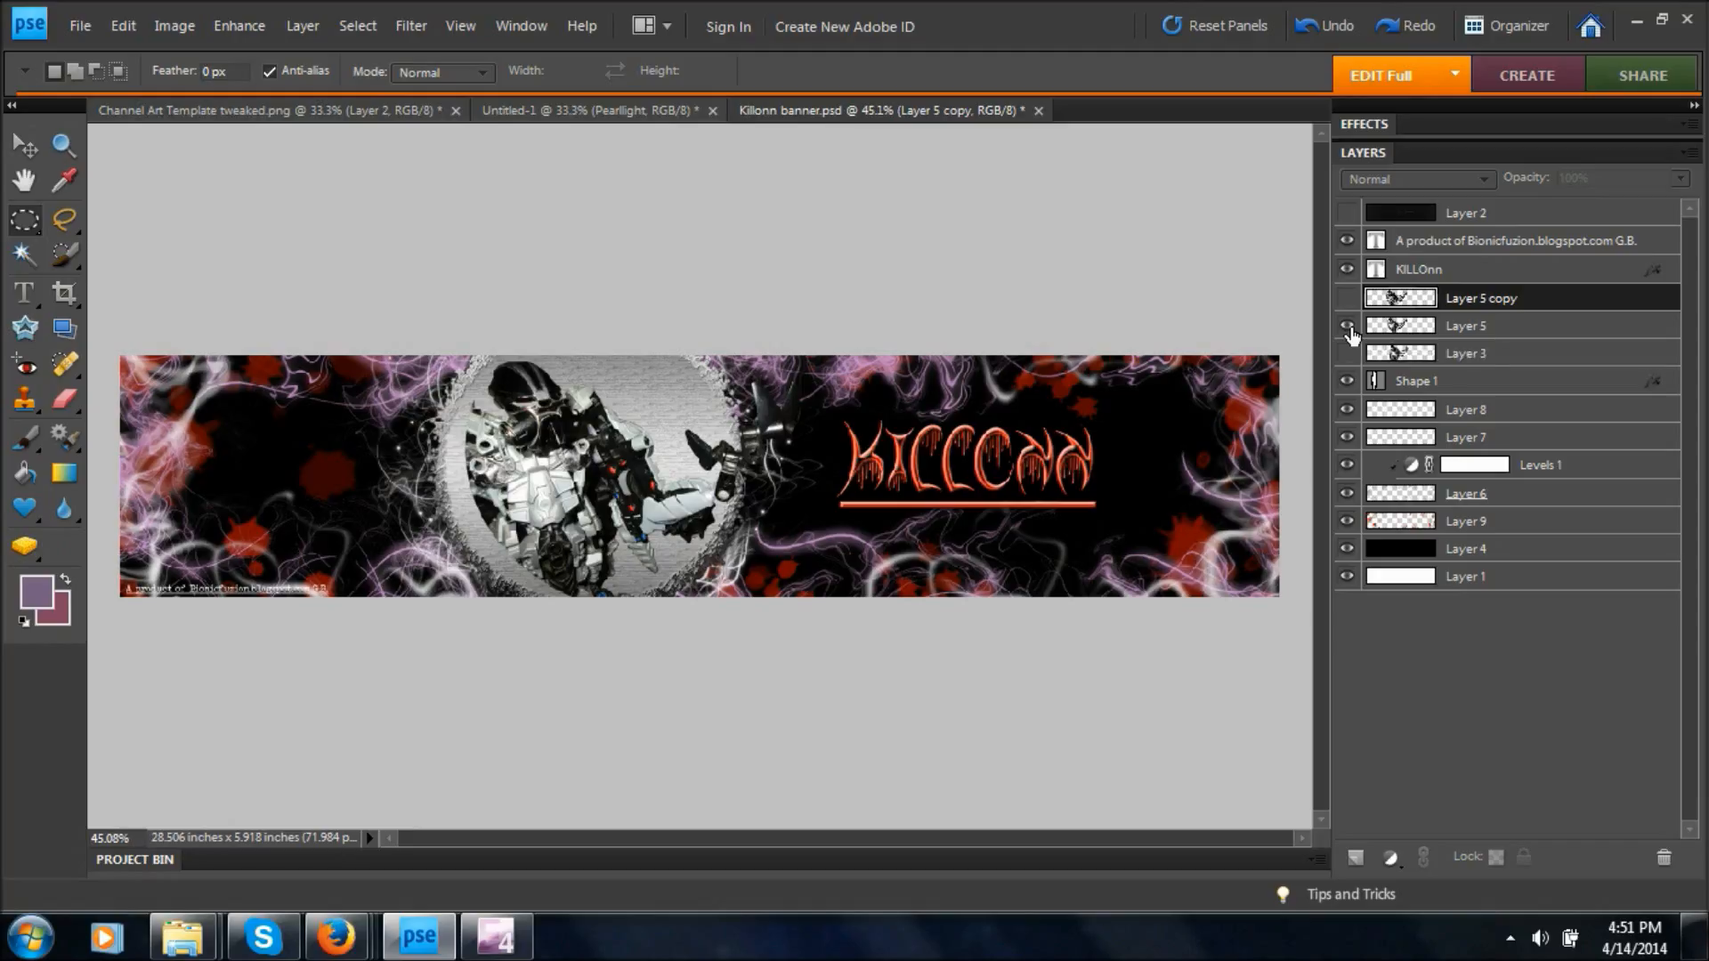
click(1347, 327)
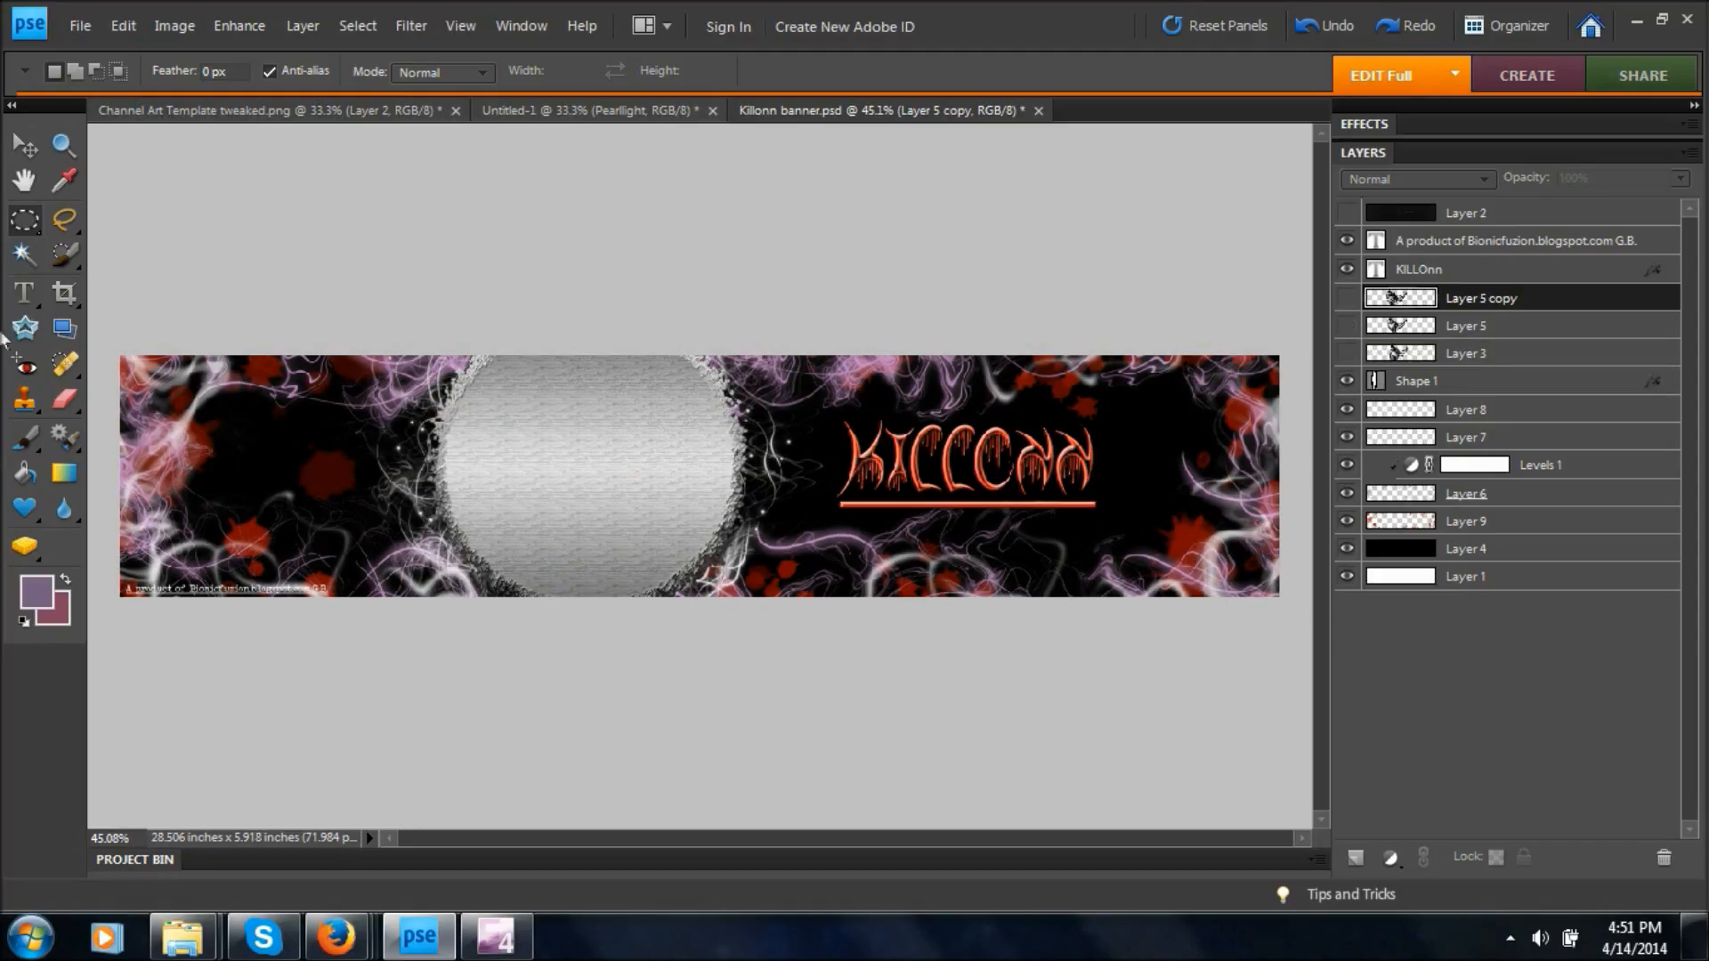
drag(25, 220, 107, 218)
click(1346, 298)
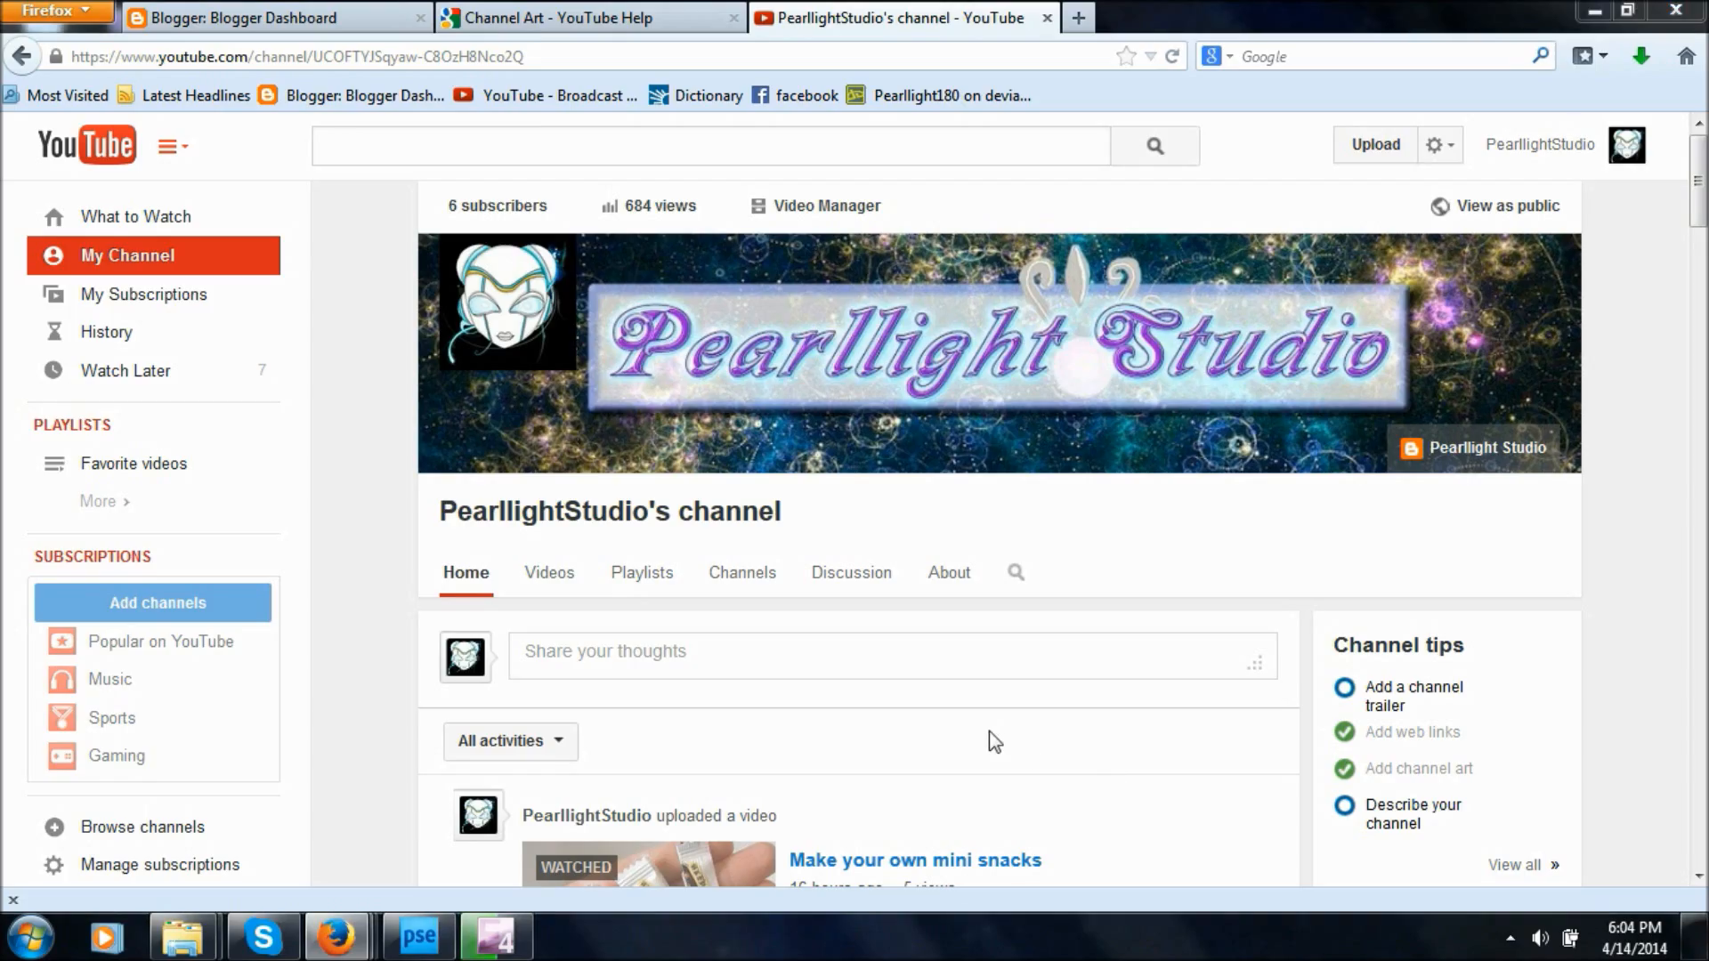
mouse_move(878, 419)
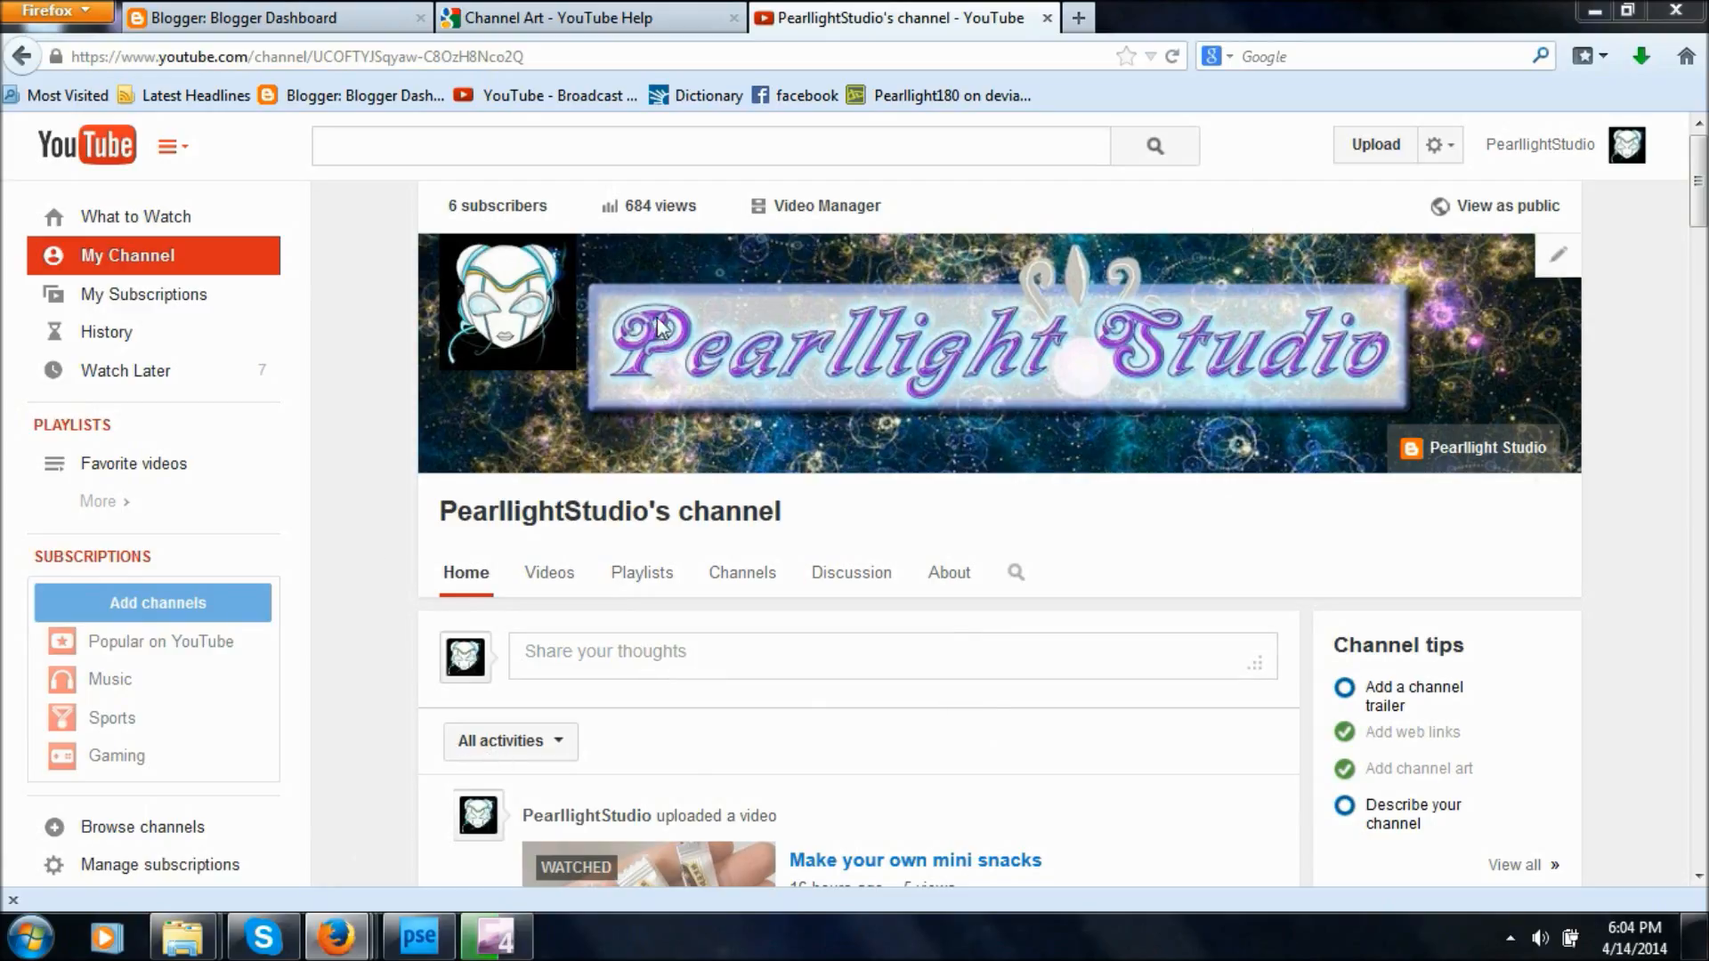
mouse_move(461, 269)
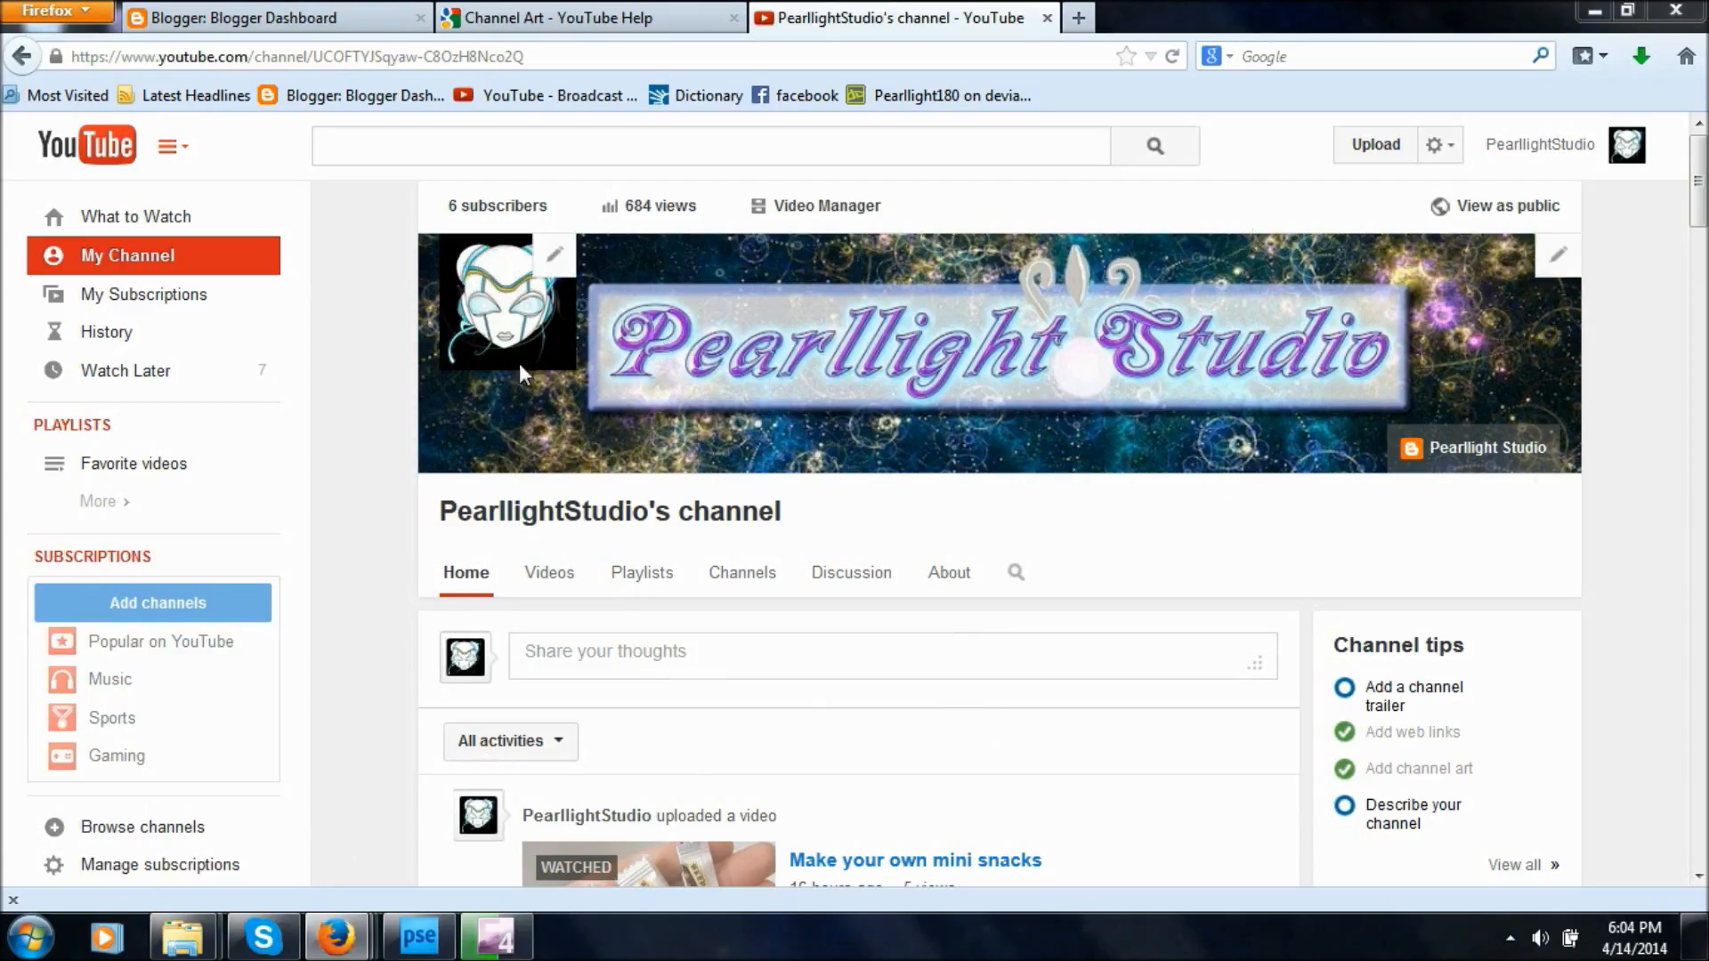